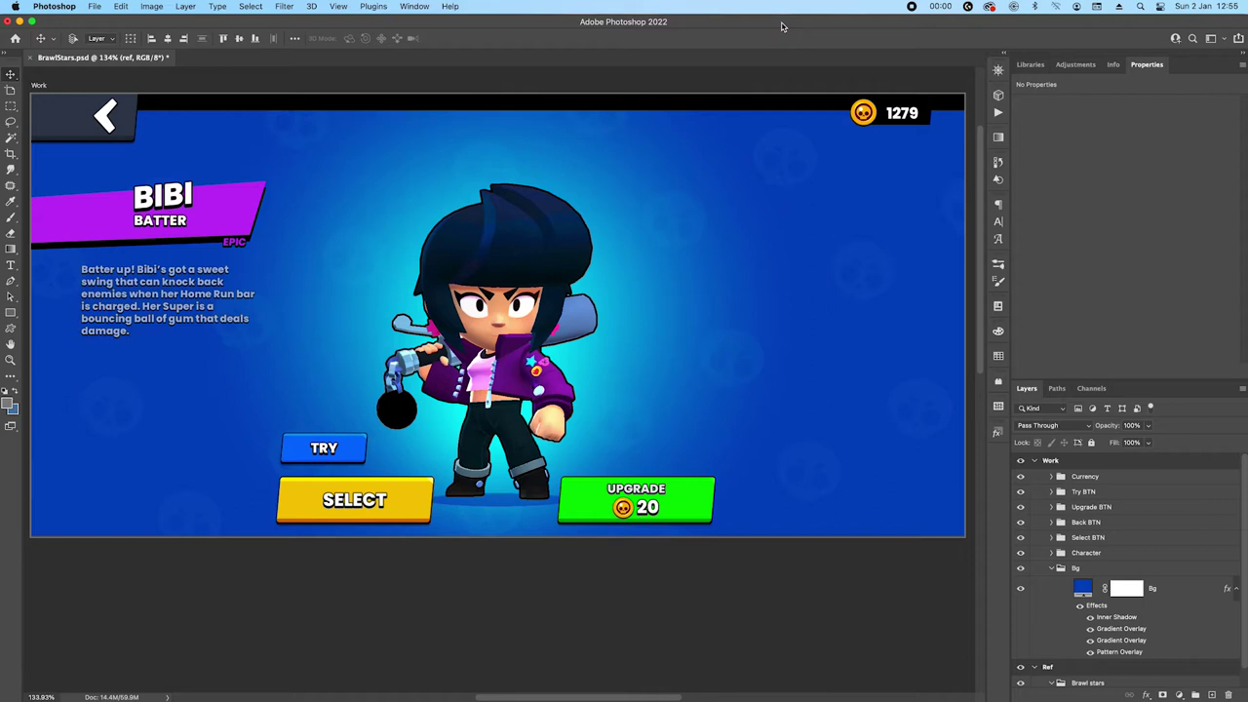
Examine the finished Work artboard, its background effects and the coin on the Upgrade button
click(812, 368)
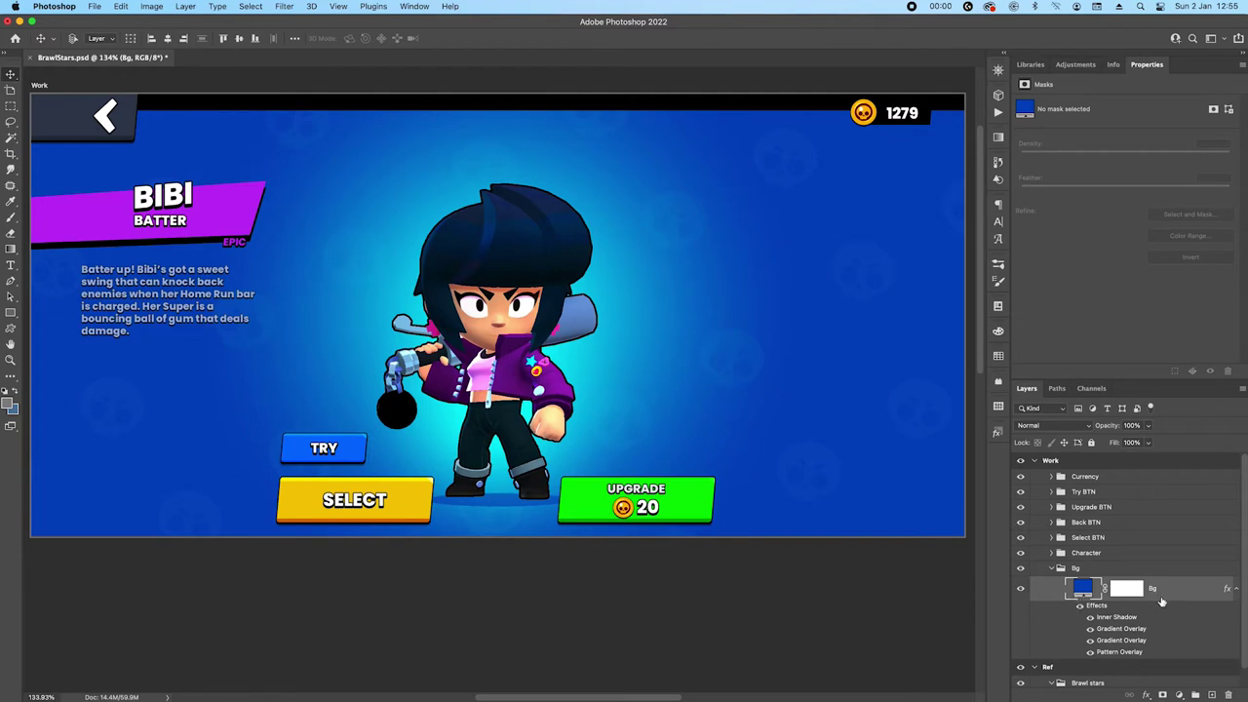
scroll(620, 507, up, 4)
click(640, 497)
scroll(1155, 593, down, 1)
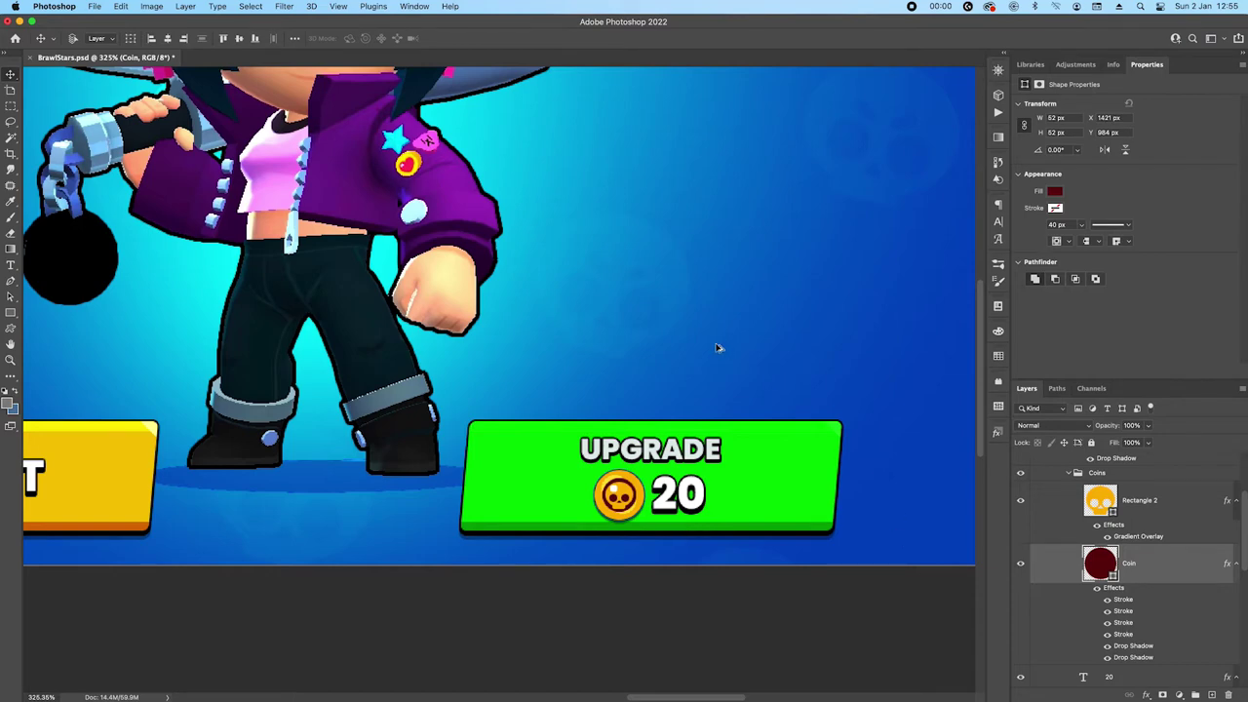
scroll(718, 348, down, 3)
scroll(680, 255, up, 5)
scroll(680, 256, right, 3)
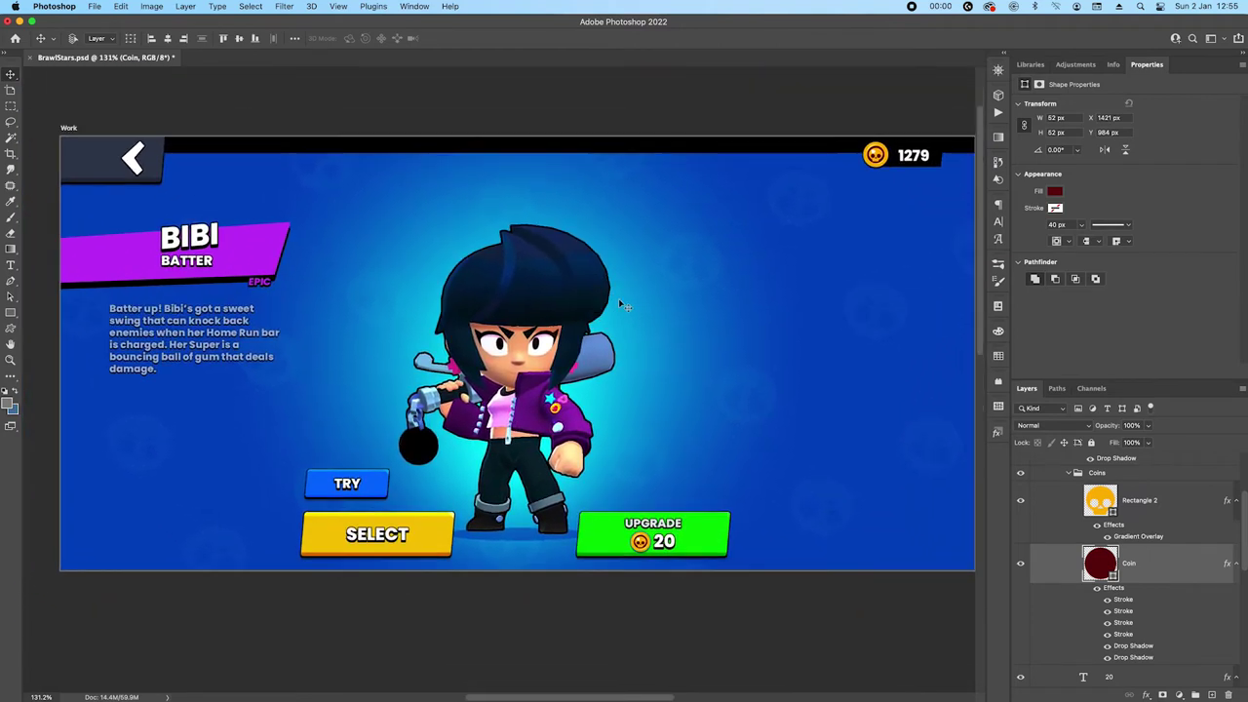
scroll(1147, 522, up, 4)
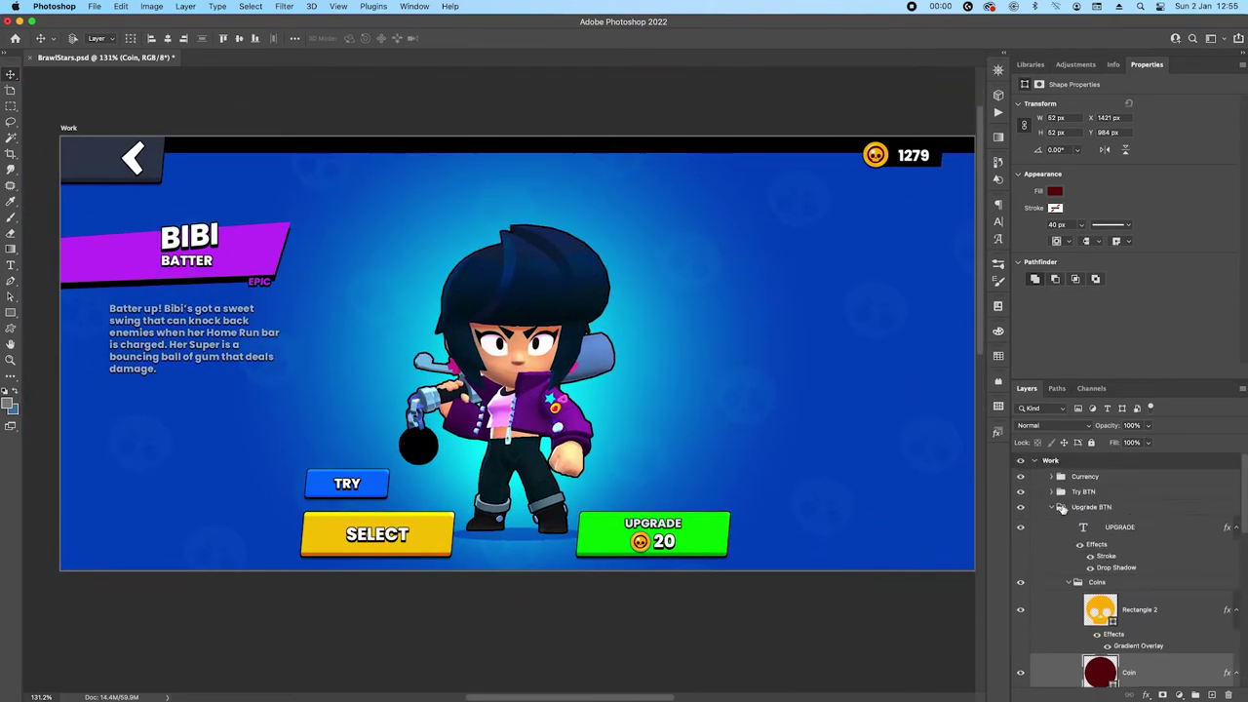
Collapse the Upgrade BTN and Bg groups of the Work artboard
click(1051, 508)
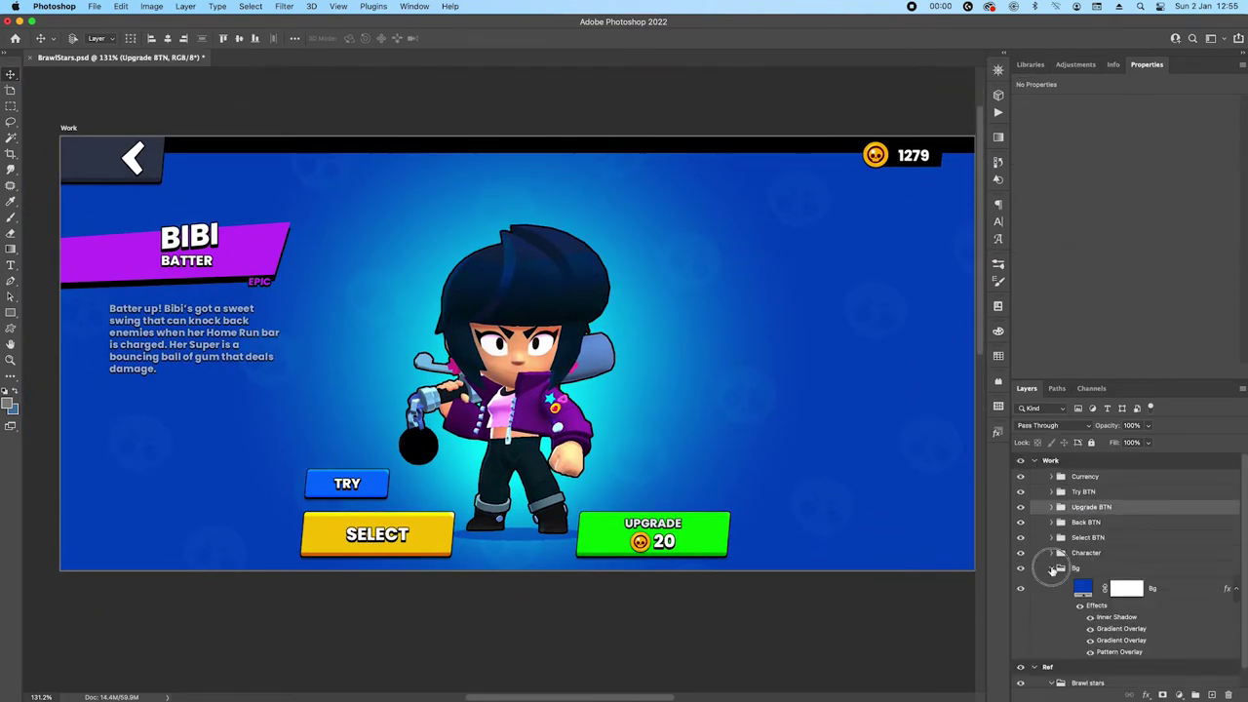
click(1052, 570)
Move the Work artboard below the Ref artboard to free the space beside Ref
scroll(488, 351, down, 8)
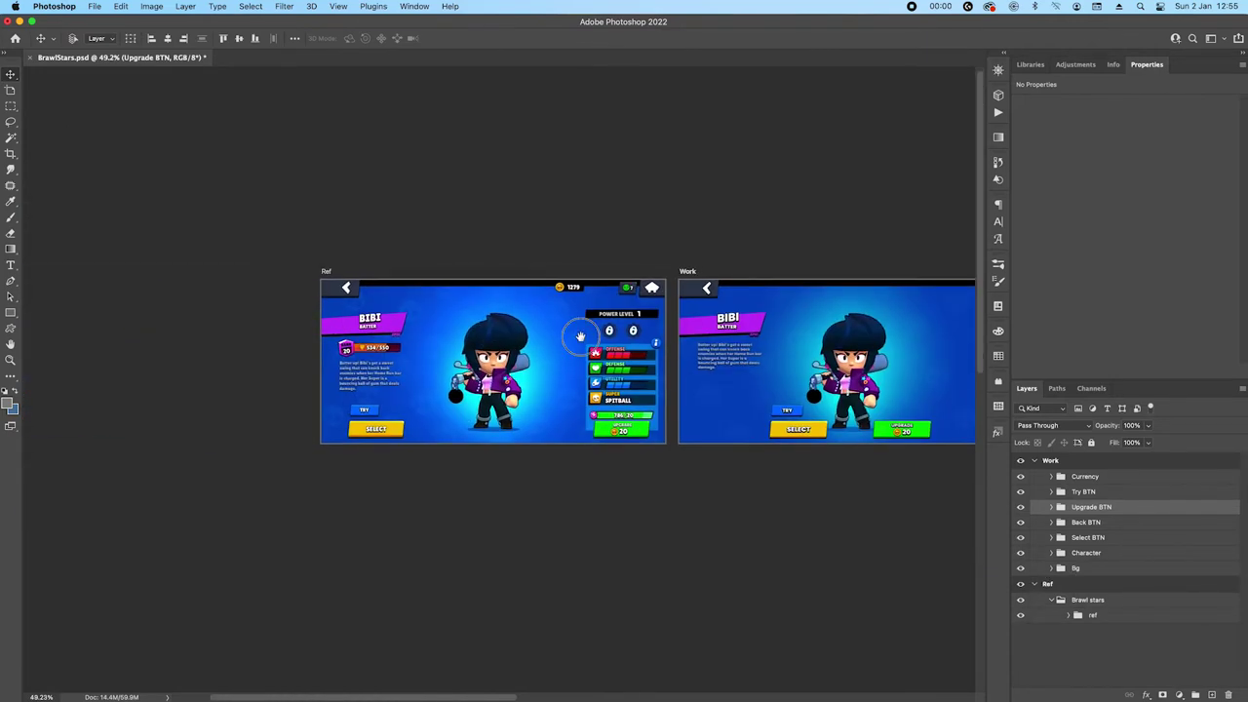
click(595, 237)
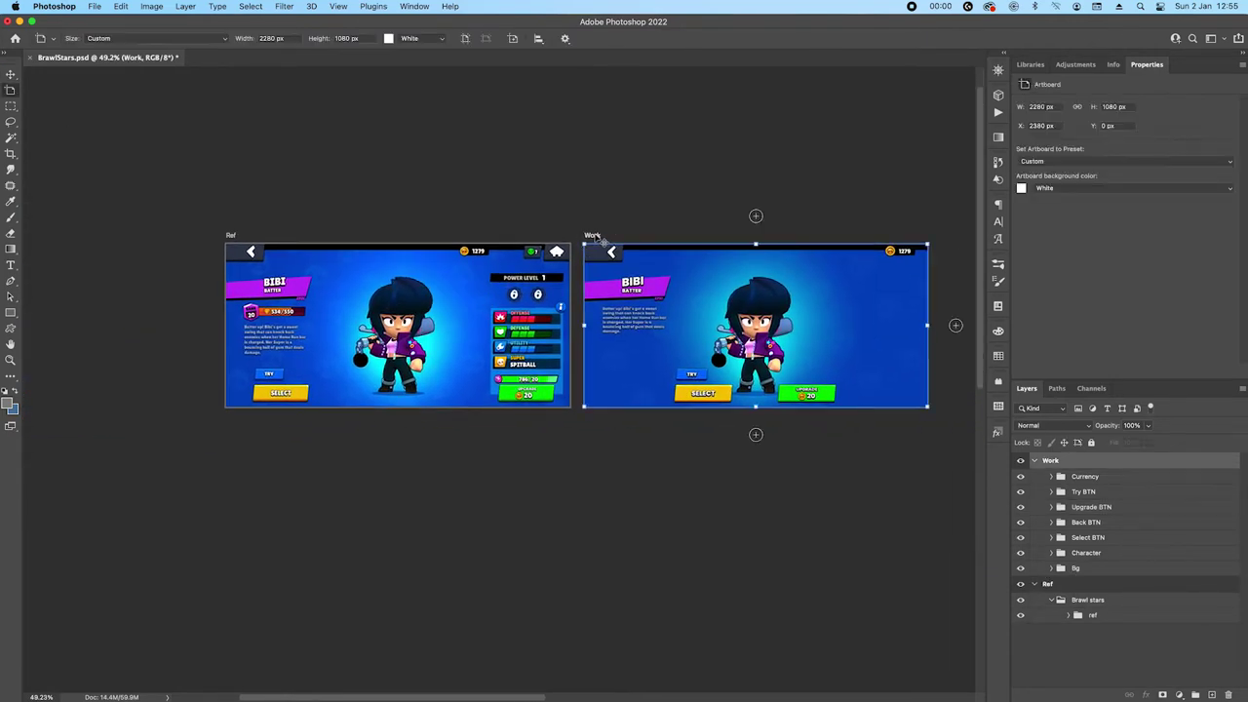
drag(595, 237, 453, 421)
Add a new artboard directly beside the Ref artboard and rename it Work 2
click(233, 237)
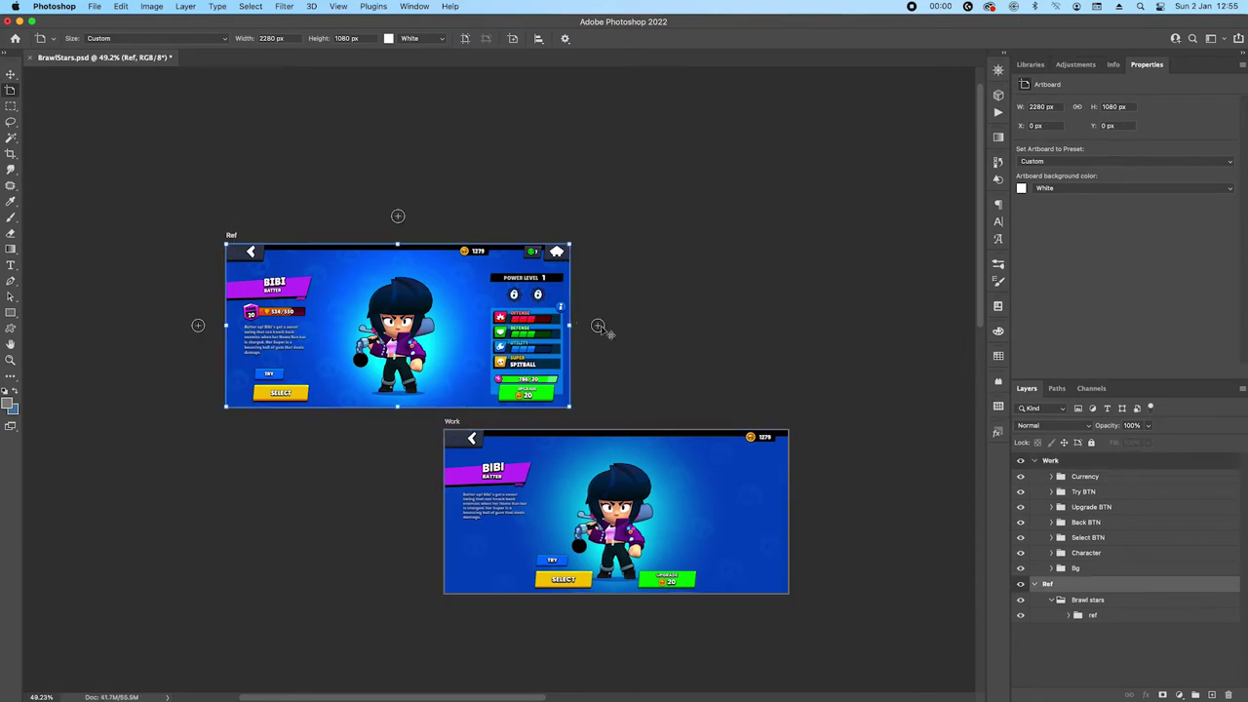
click(598, 328)
scroll(618, 357, right, 5)
scroll(663, 390, left, 4)
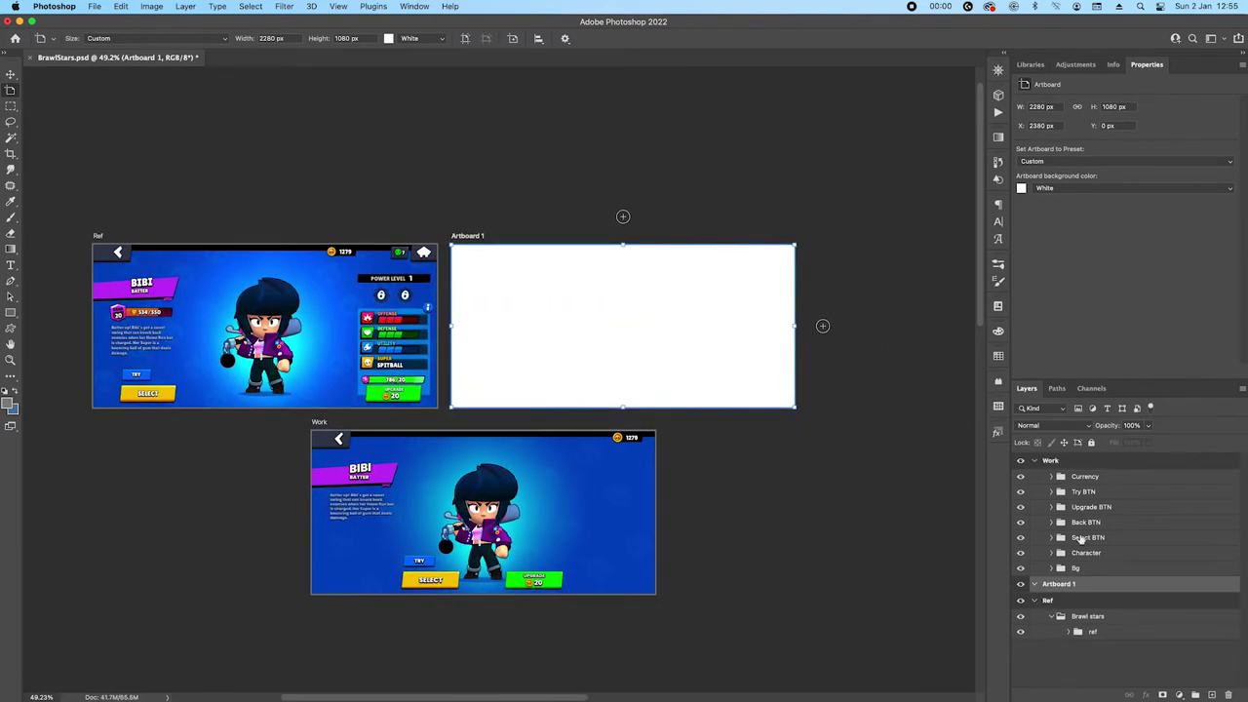
double_click(1059, 583)
text(Work 2)
key(Return)
Add a Solid Color fill layer to Work 2 in dark blue 002db2, sampled from the Ref background
scroll(479, 195, up, 2)
drag(619, 549, 697, 460)
scroll(697, 460, up, 1)
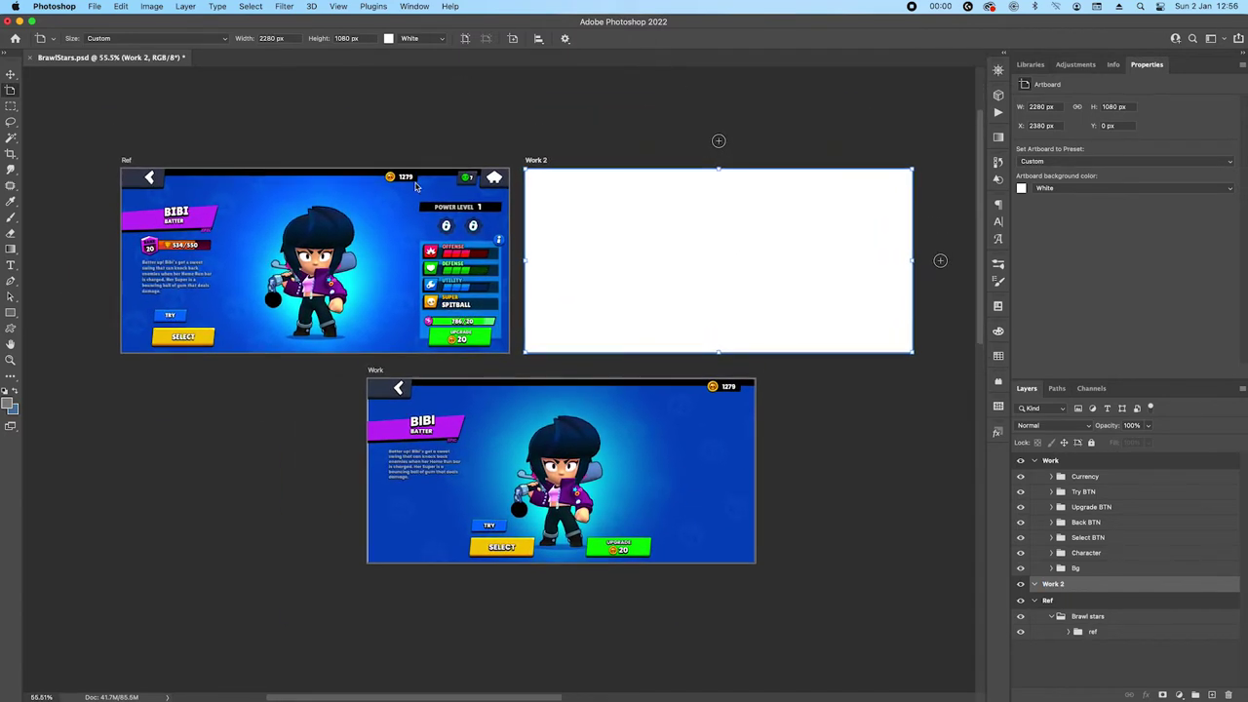
key(super+plus)
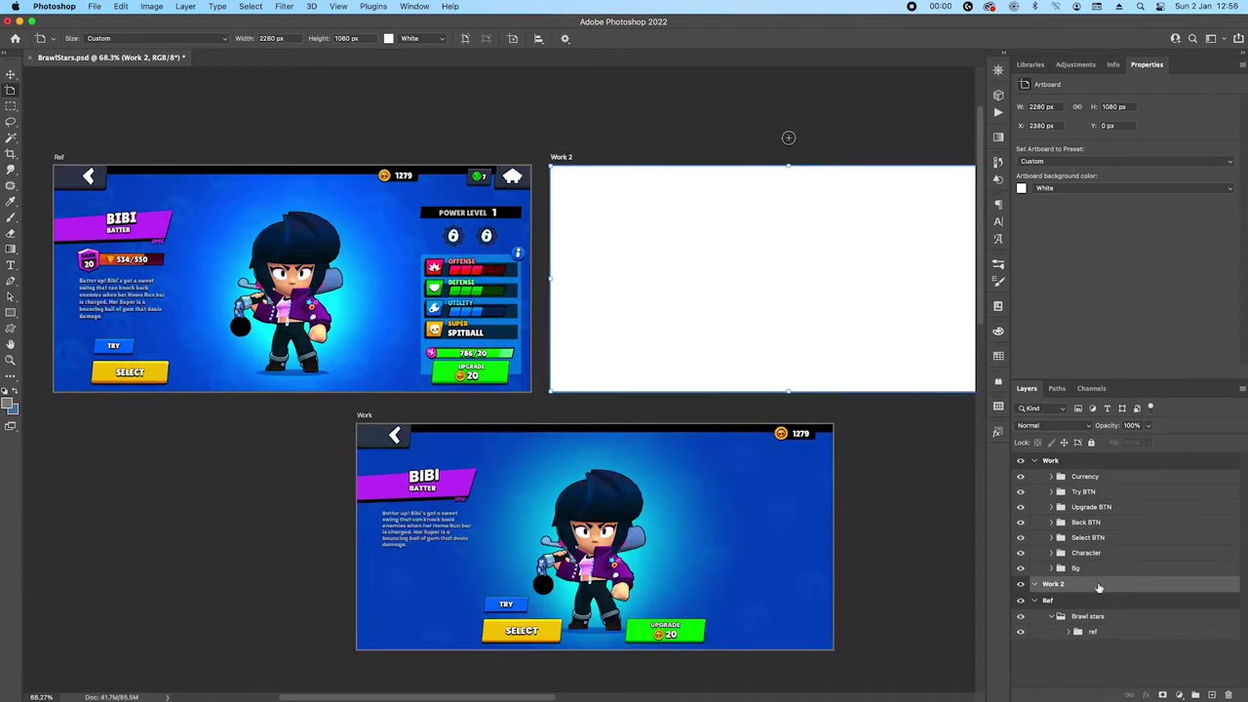
click(1183, 697)
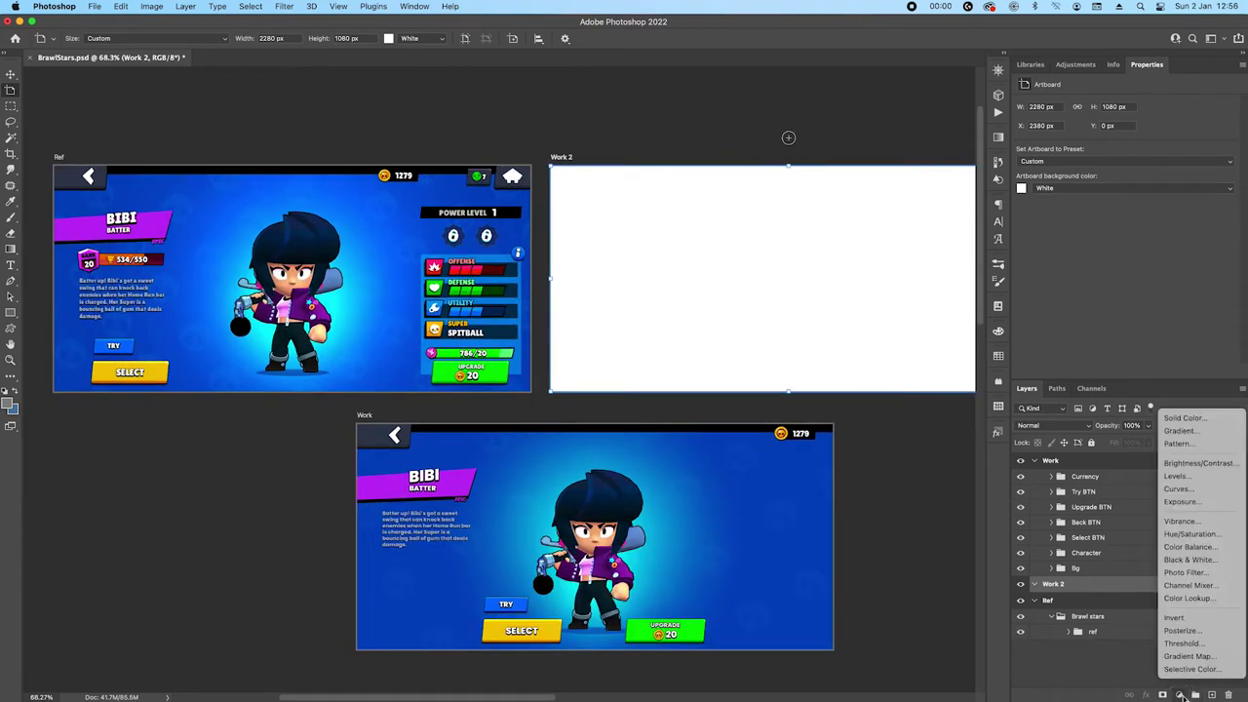
click(1186, 425)
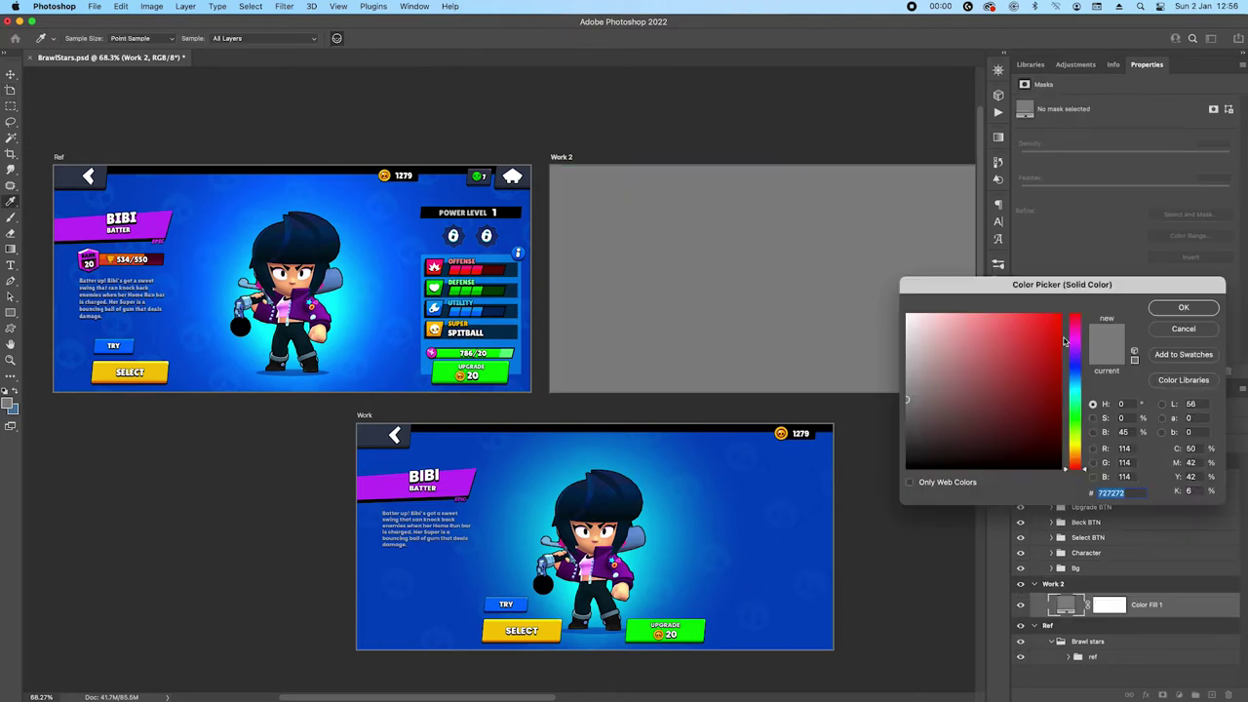
click(529, 203)
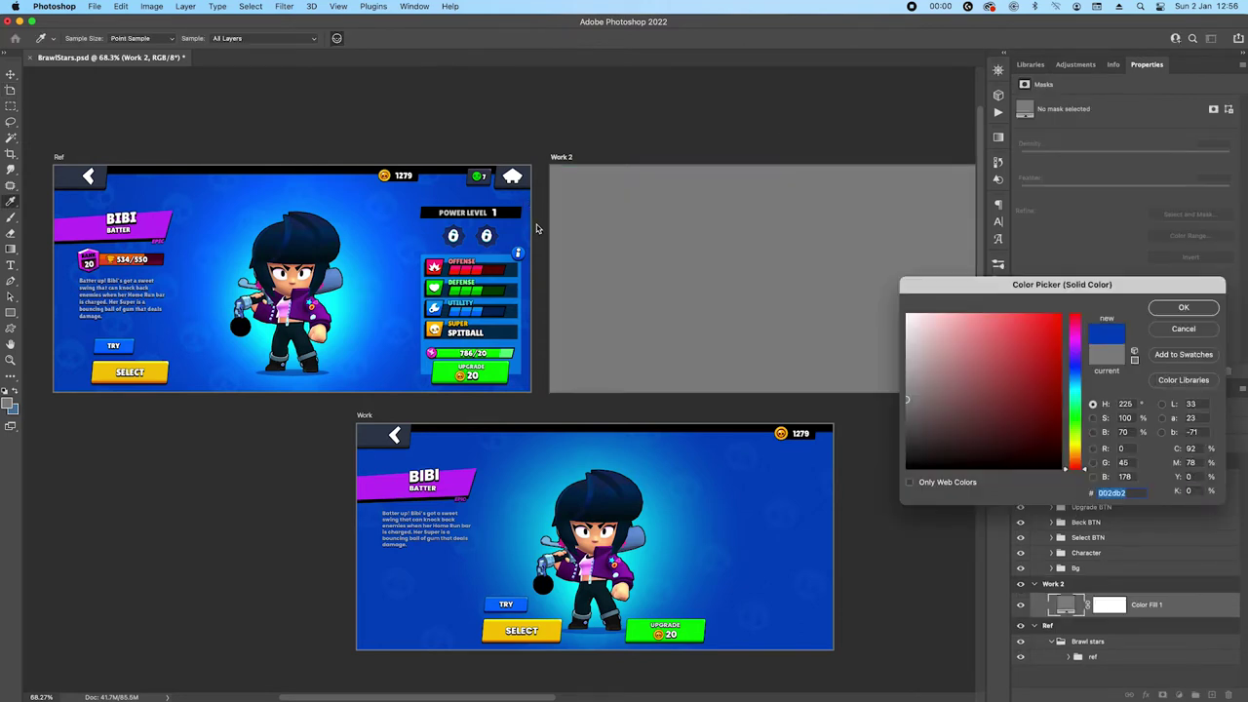
click(1184, 308)
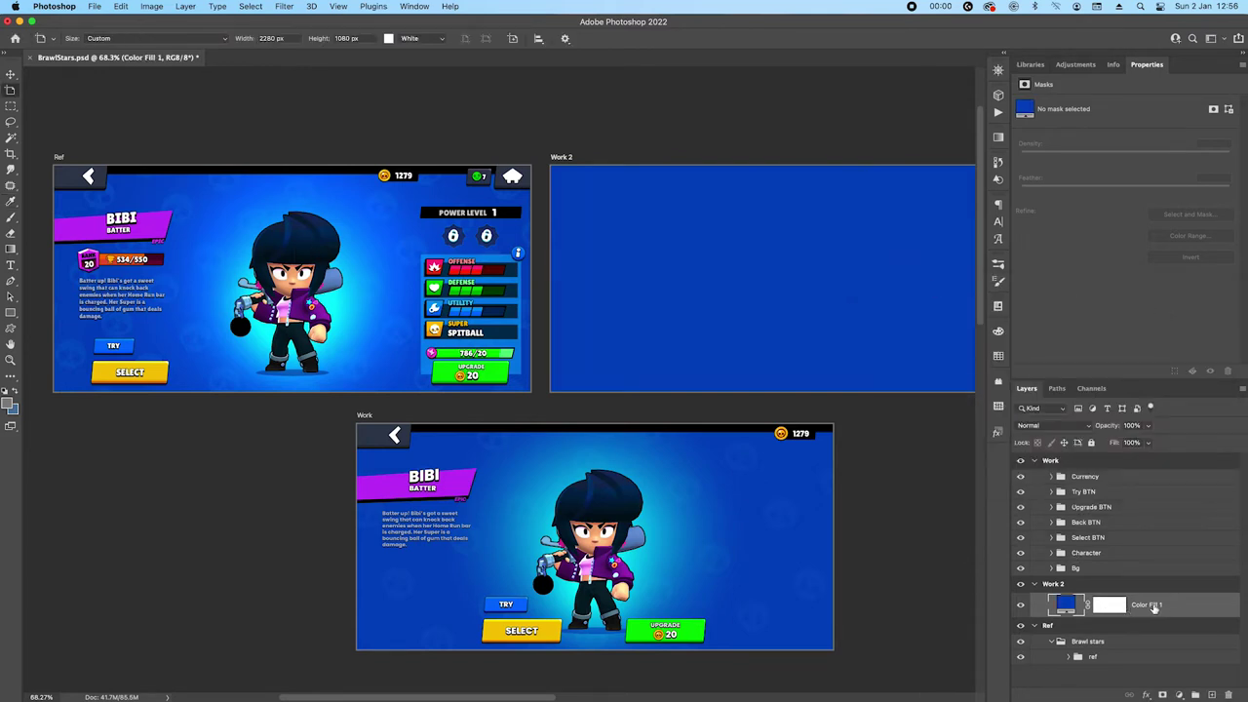
Delete the layer mask of the new colour fill in Work 2 and rename the layer Bg
drag(819, 264, 741, 265)
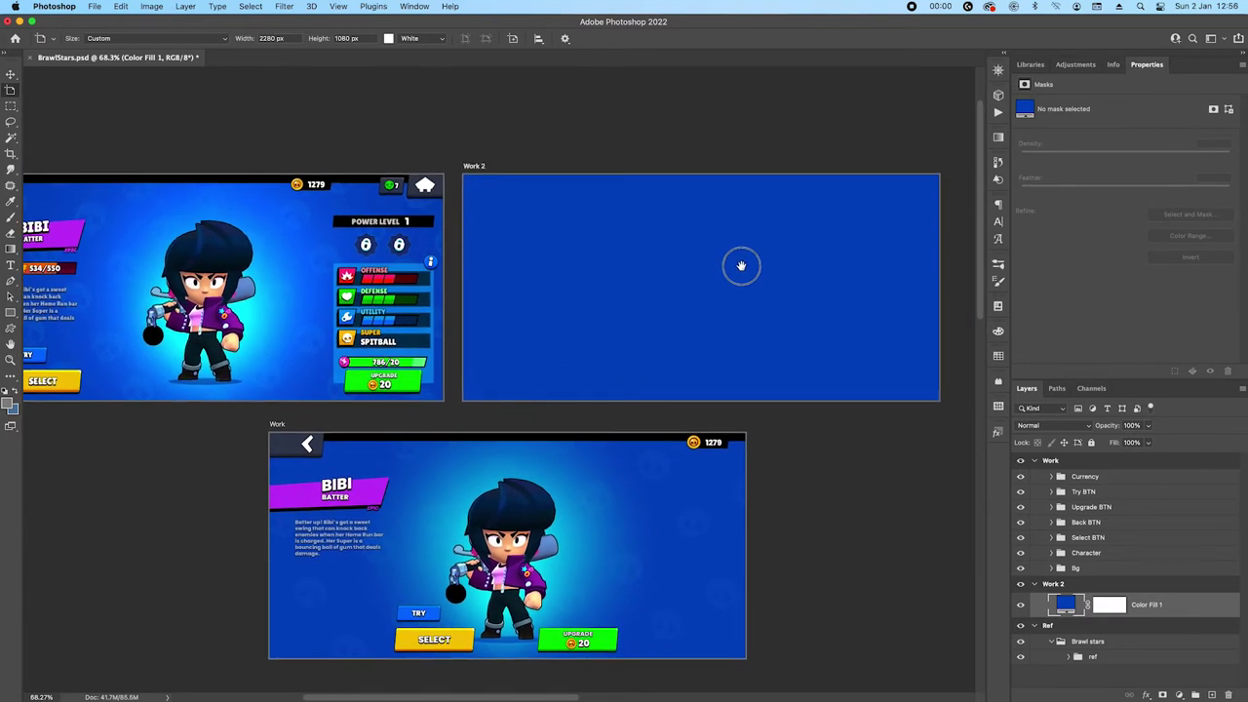
right_click(1109, 604)
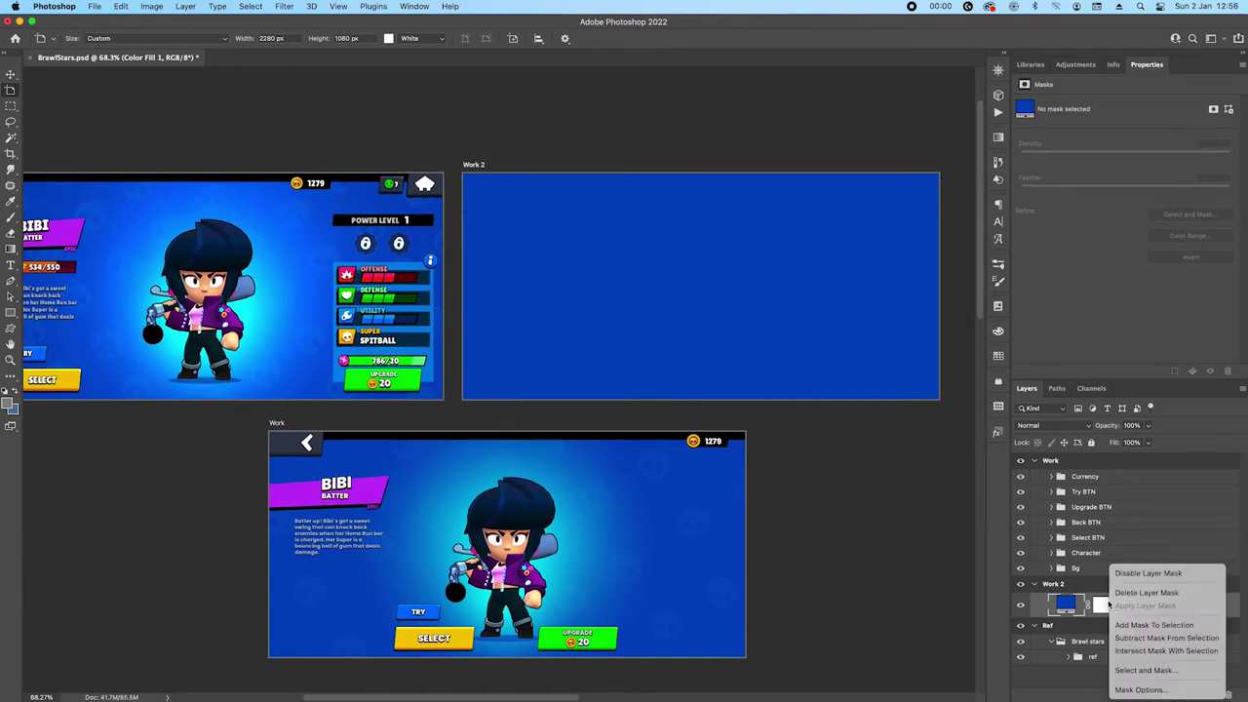
click(1147, 593)
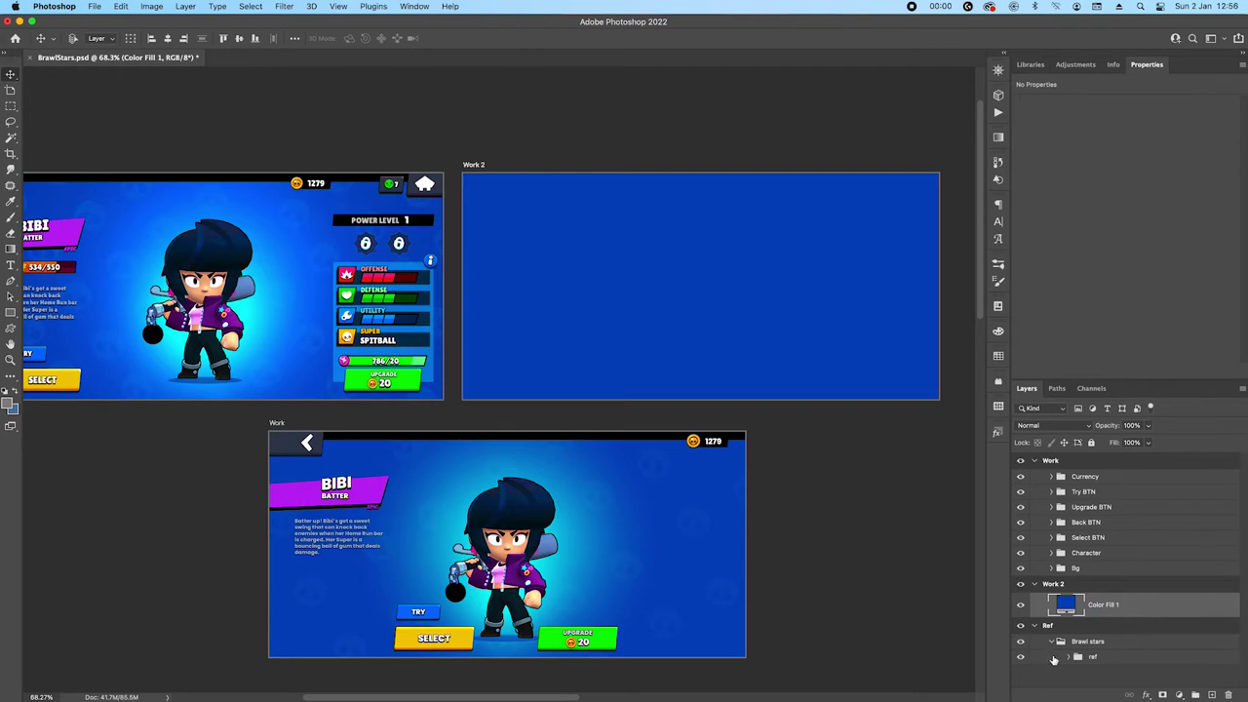
double_click(1103, 606)
text(Bg)
key(Return)
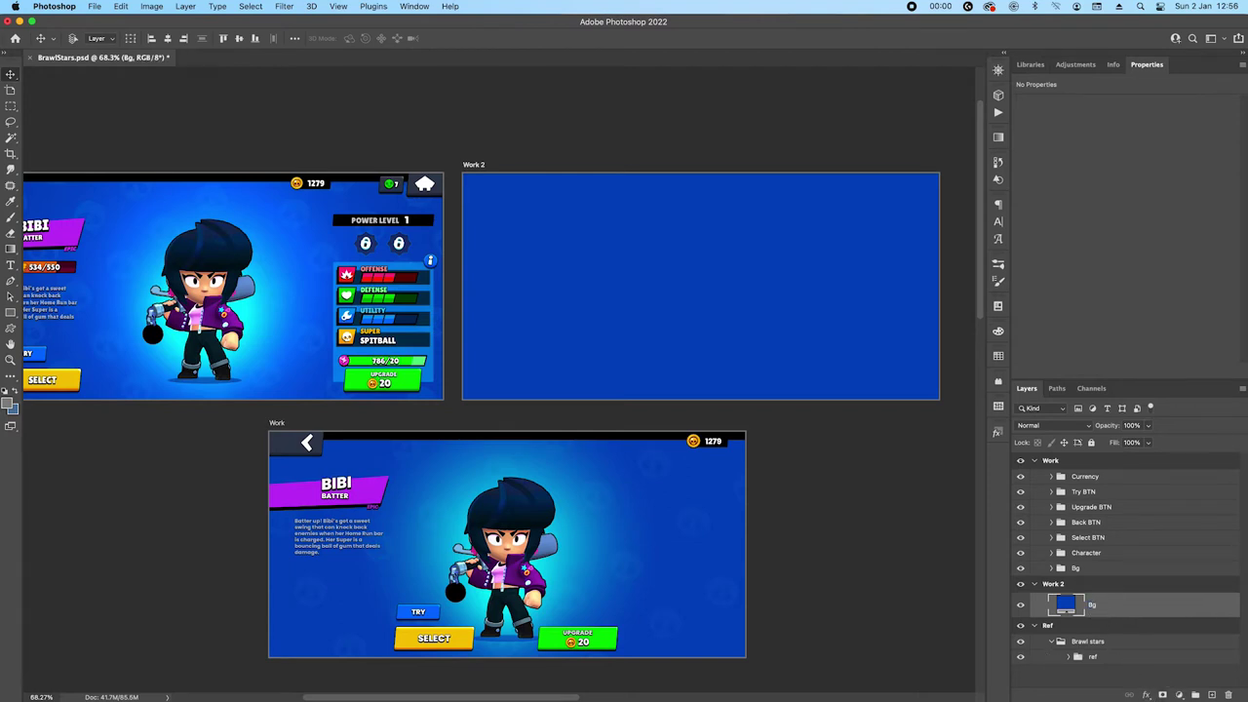
Open the Layer Style settings of the Work 2 Bg layer and reset the effects to the default list
double_click(1154, 613)
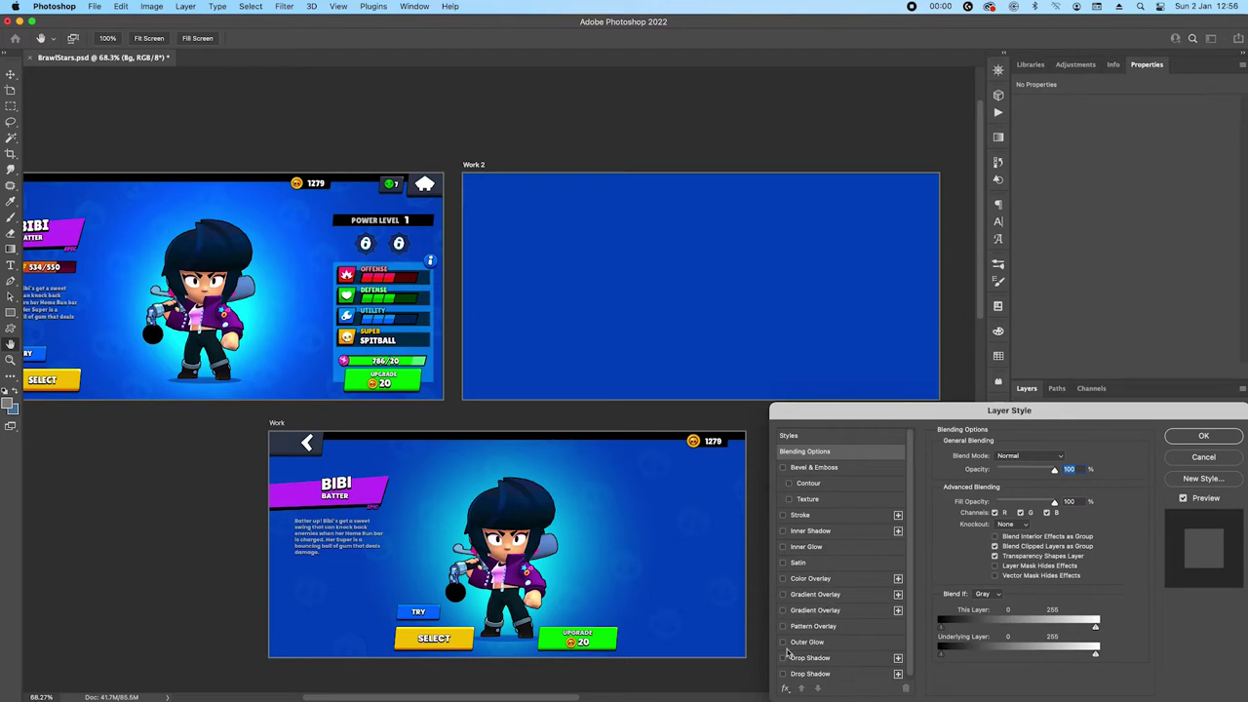
click(785, 688)
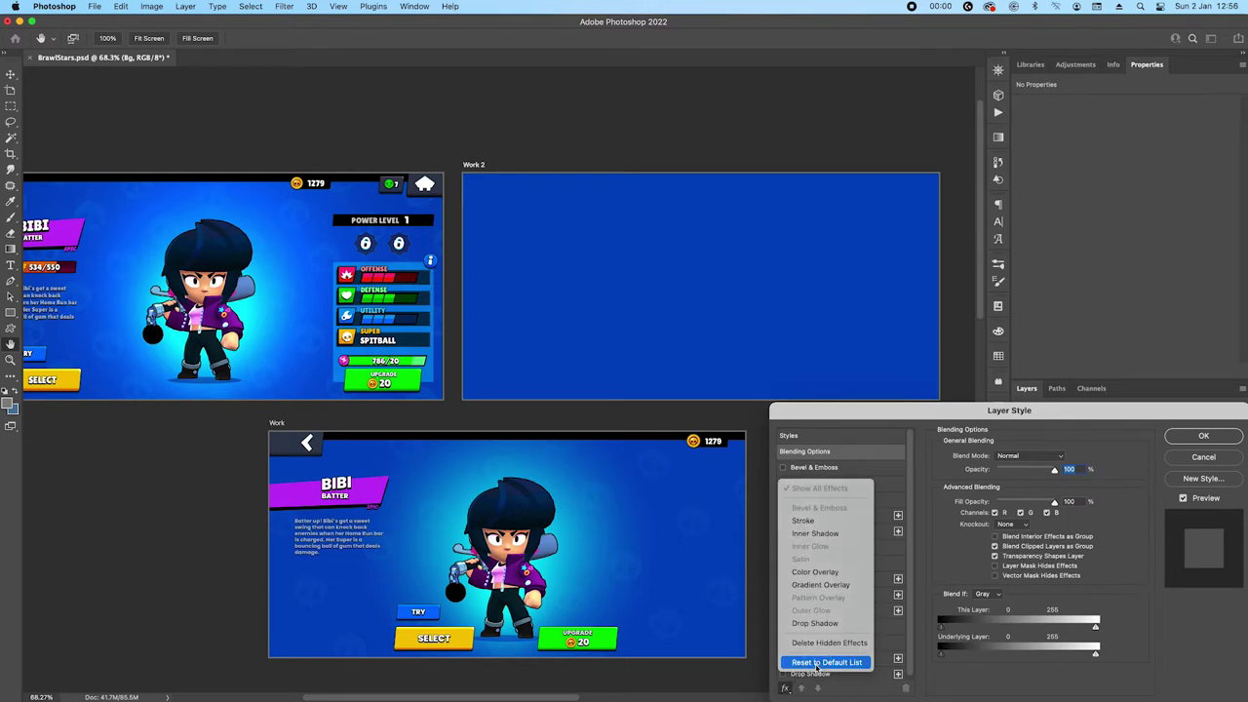
click(818, 663)
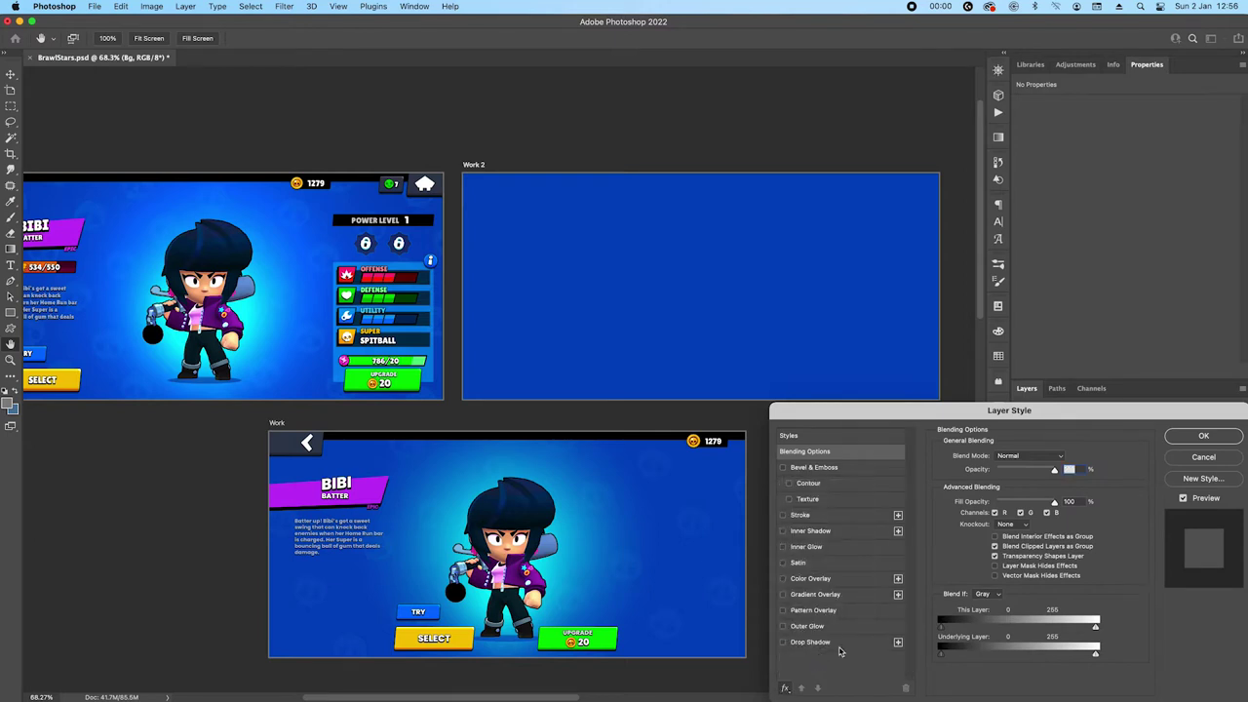
Enable Gradient Overlay on the Bg layer and reset its settings to default
click(813, 595)
click(1002, 497)
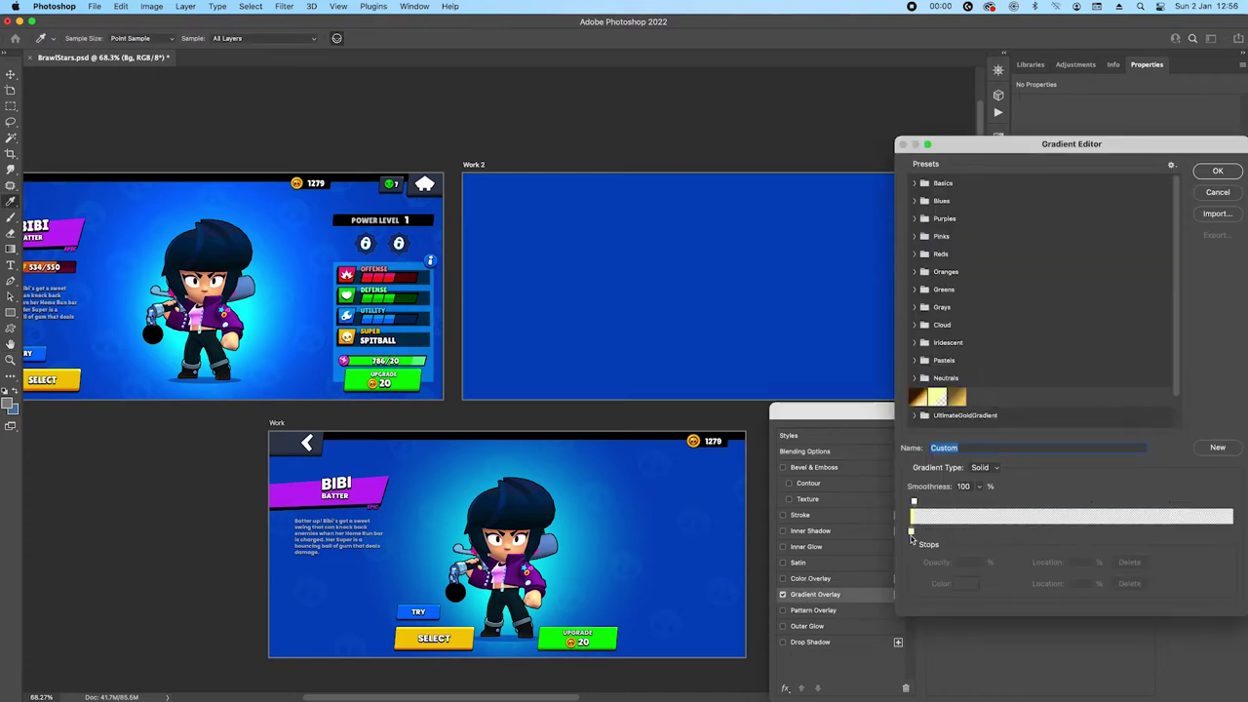
click(1218, 171)
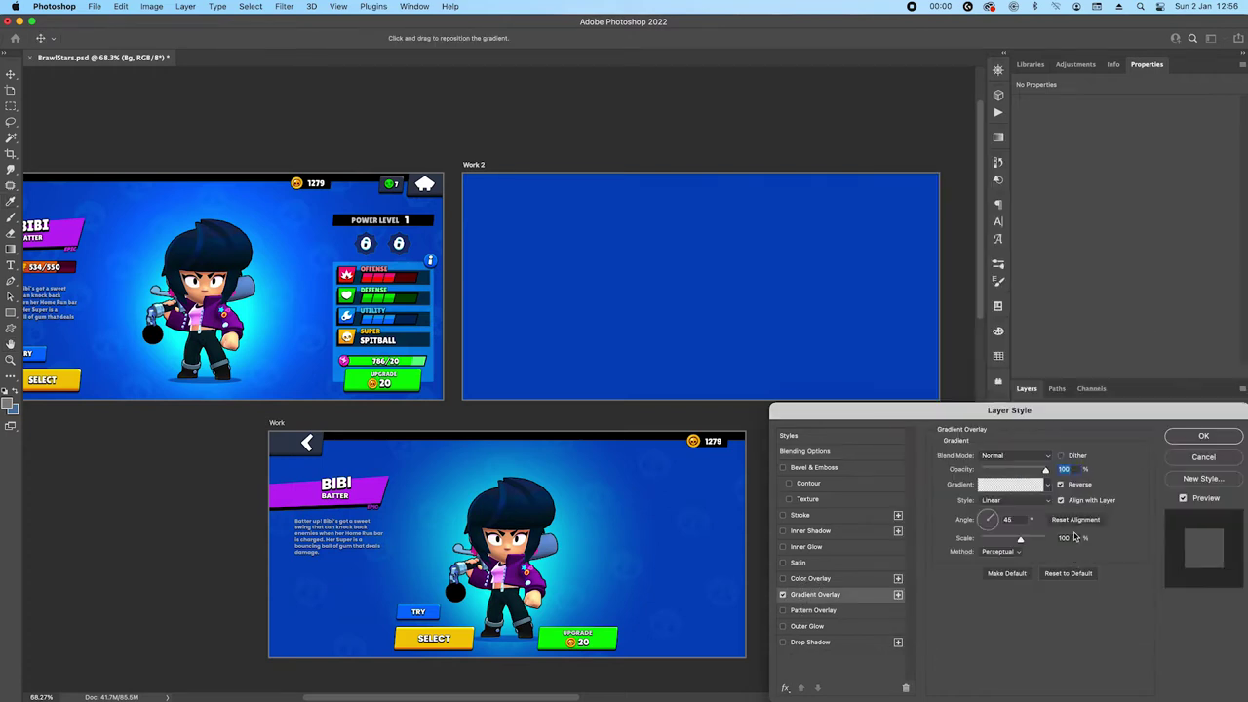
click(1066, 574)
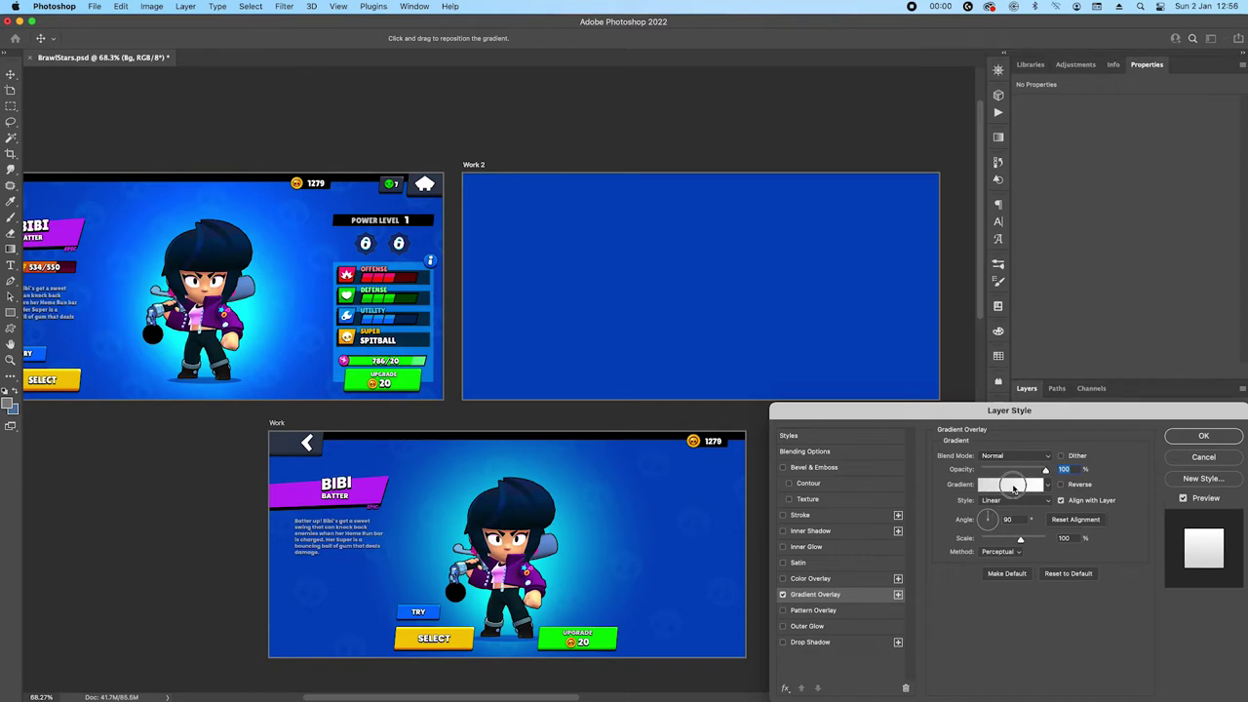
Set the overlay gradient's starting colour stop to cyan 00ffff
click(1010, 485)
click(911, 531)
click(965, 583)
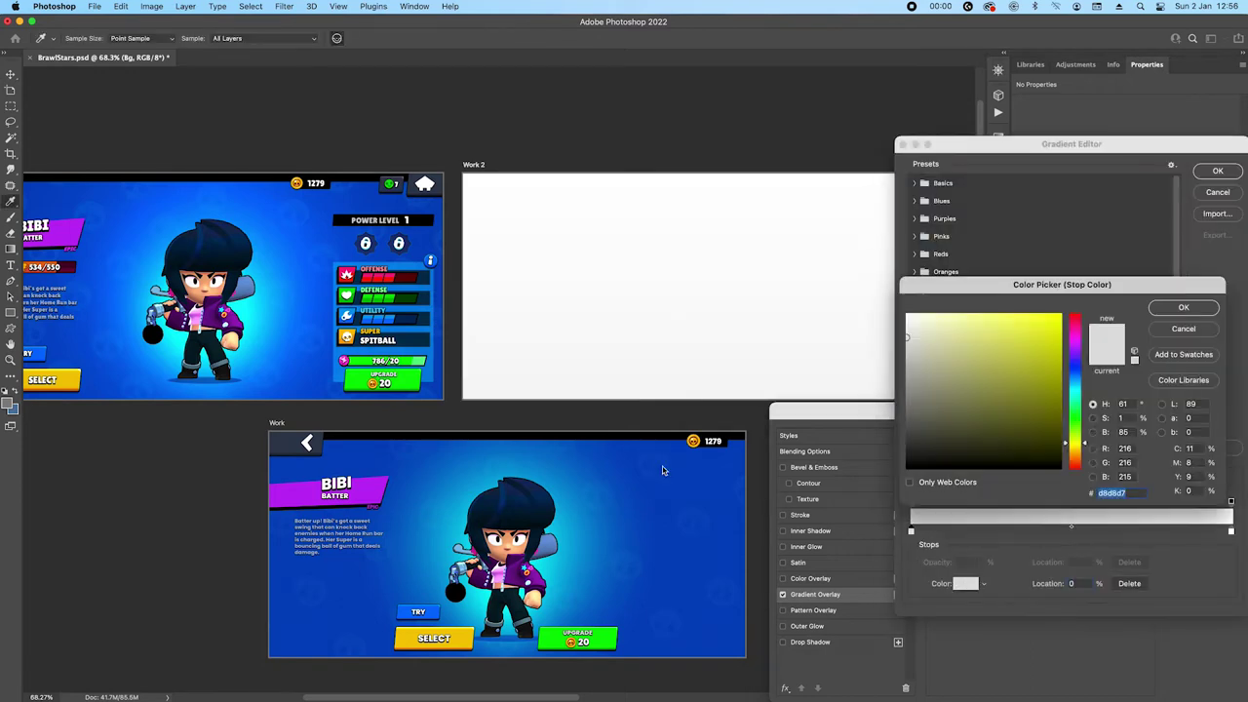
text(00ffff)
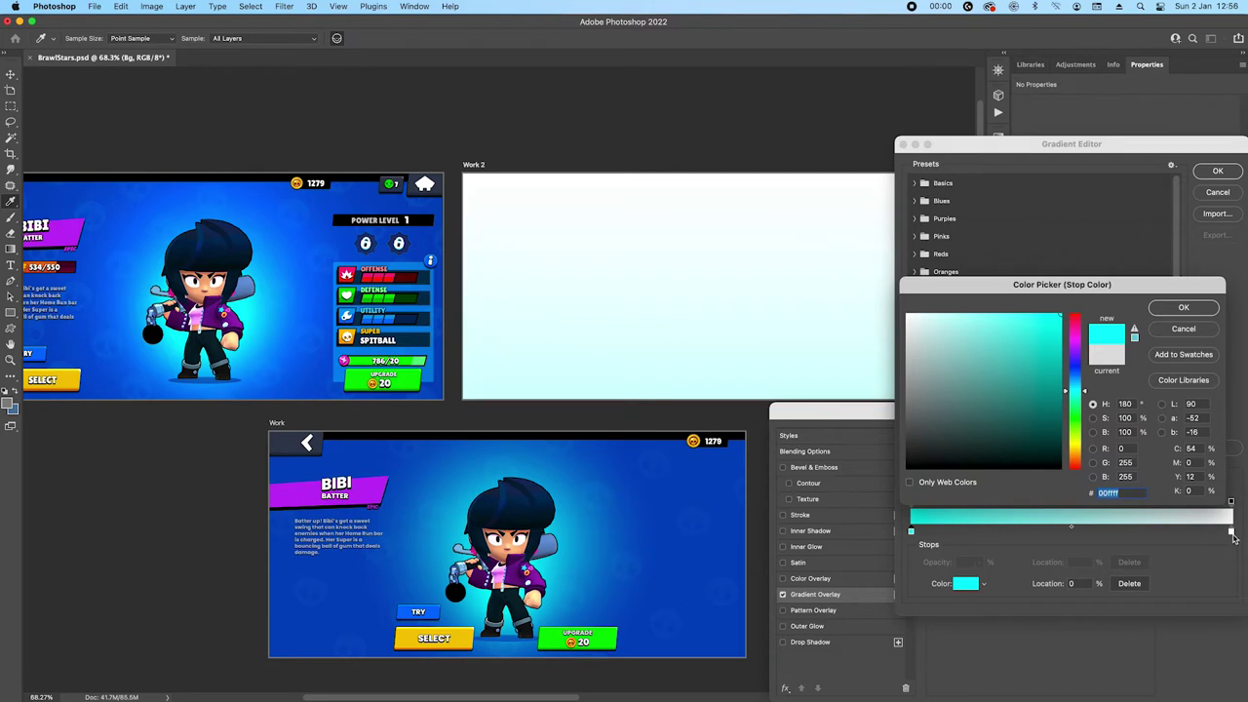
click(1183, 307)
Remove the gradient's end colour stop, set its end opacity stop to 0%, and accept the gradient
drag(1232, 532, 1230, 563)
click(1229, 501)
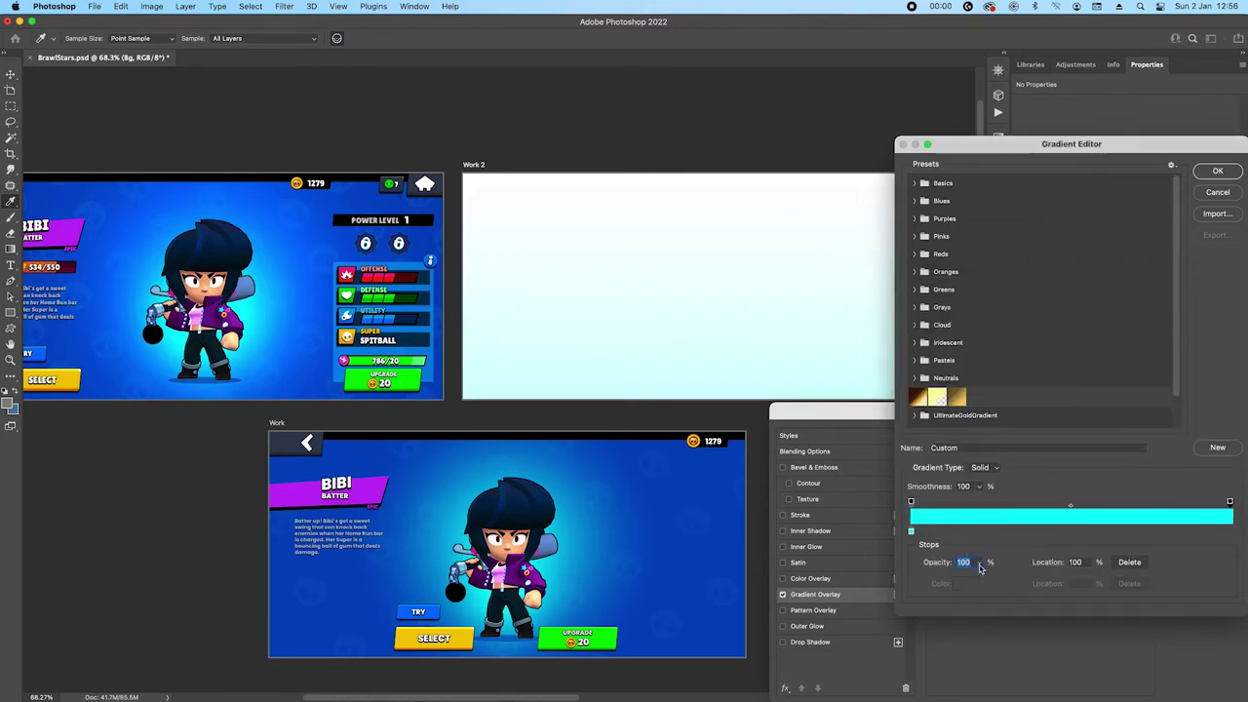
click(979, 562)
drag(978, 578, 895, 579)
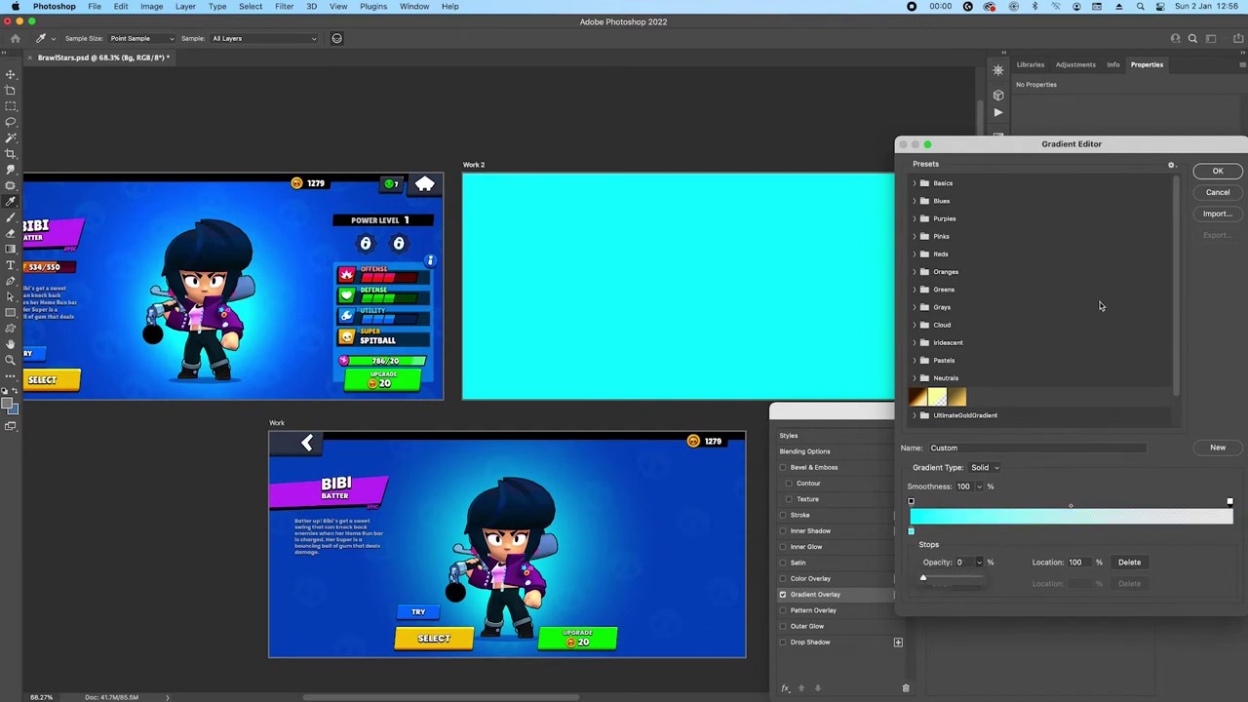
click(1215, 174)
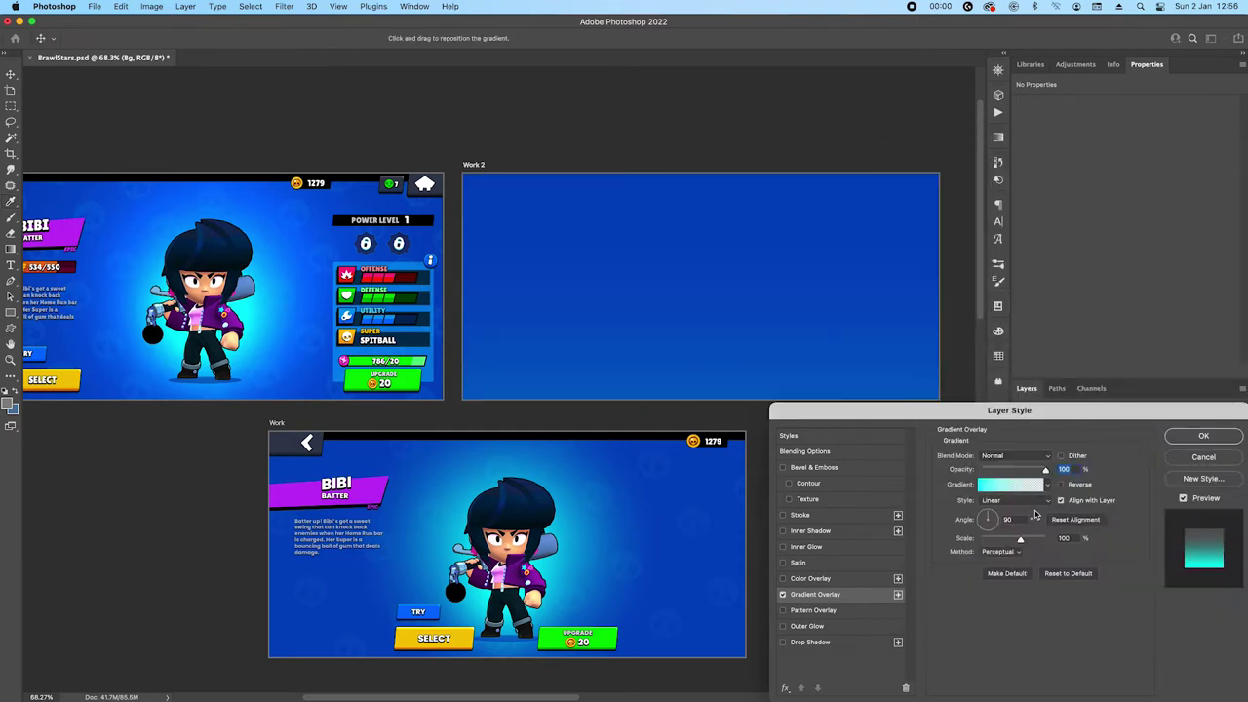
Set the gradient overlay's style to Radial and apply the layer style
click(1019, 500)
click(1003, 516)
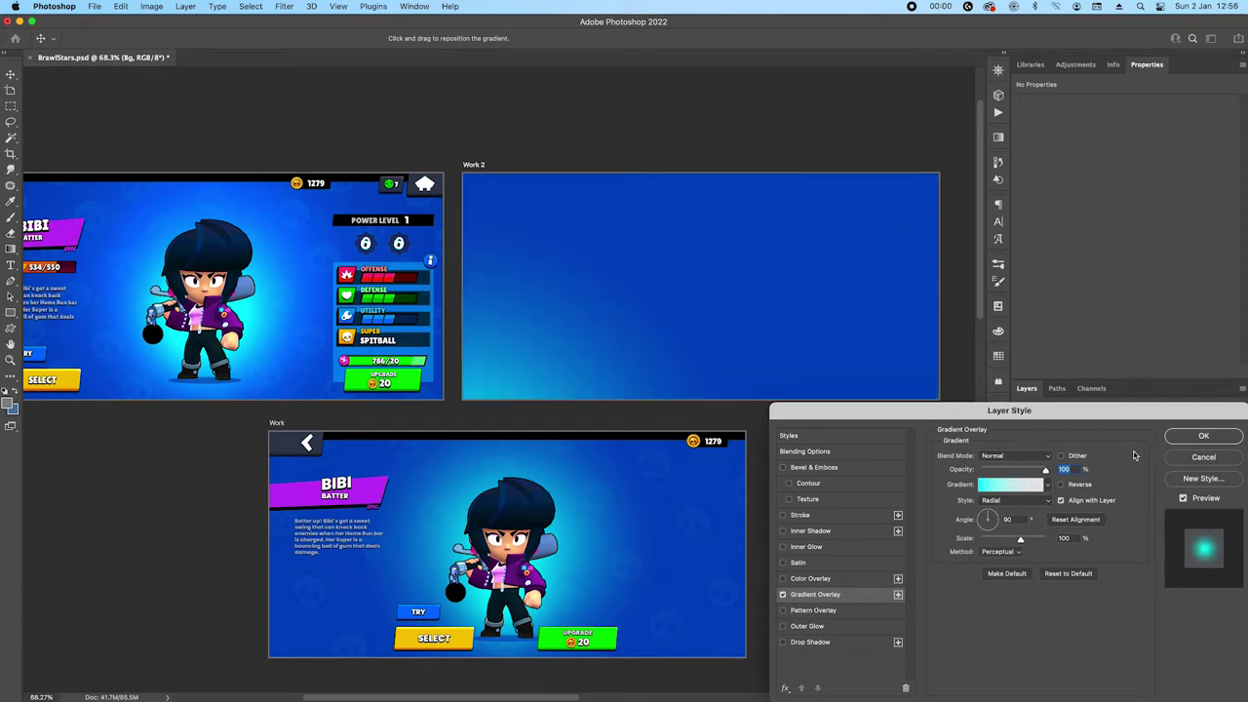
drag(1045, 412, 785, 269)
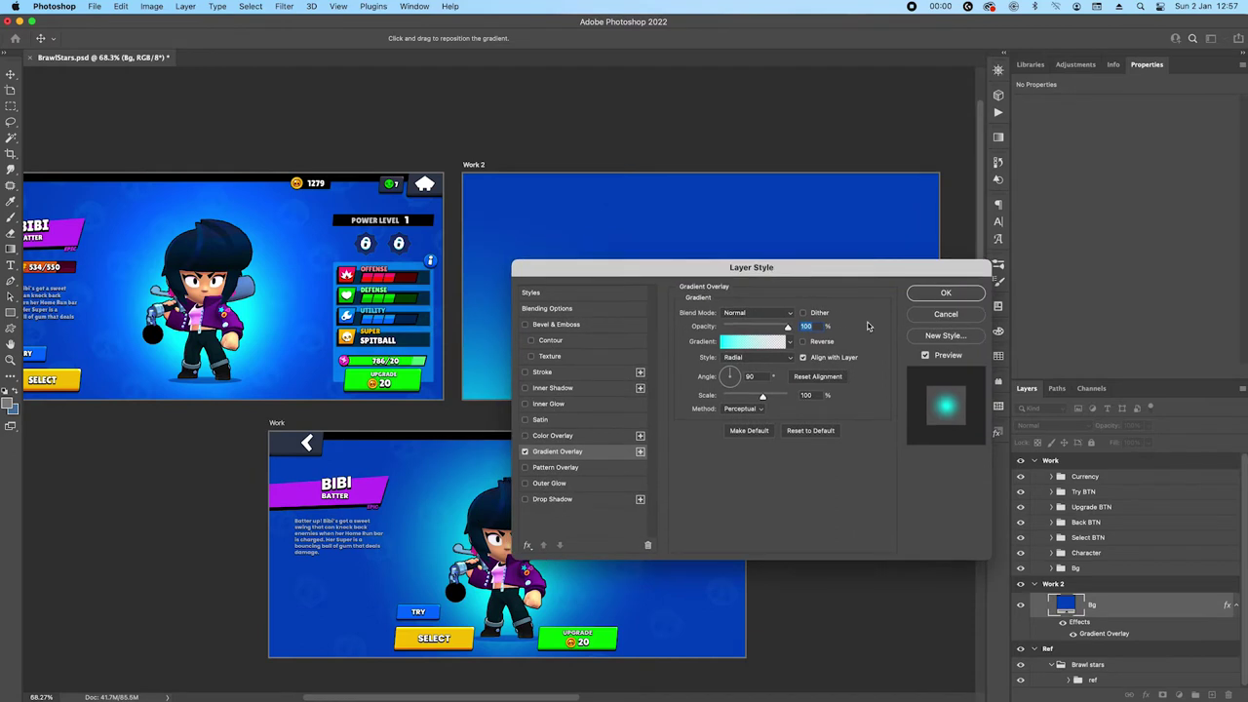
drag(659, 269, 723, 429)
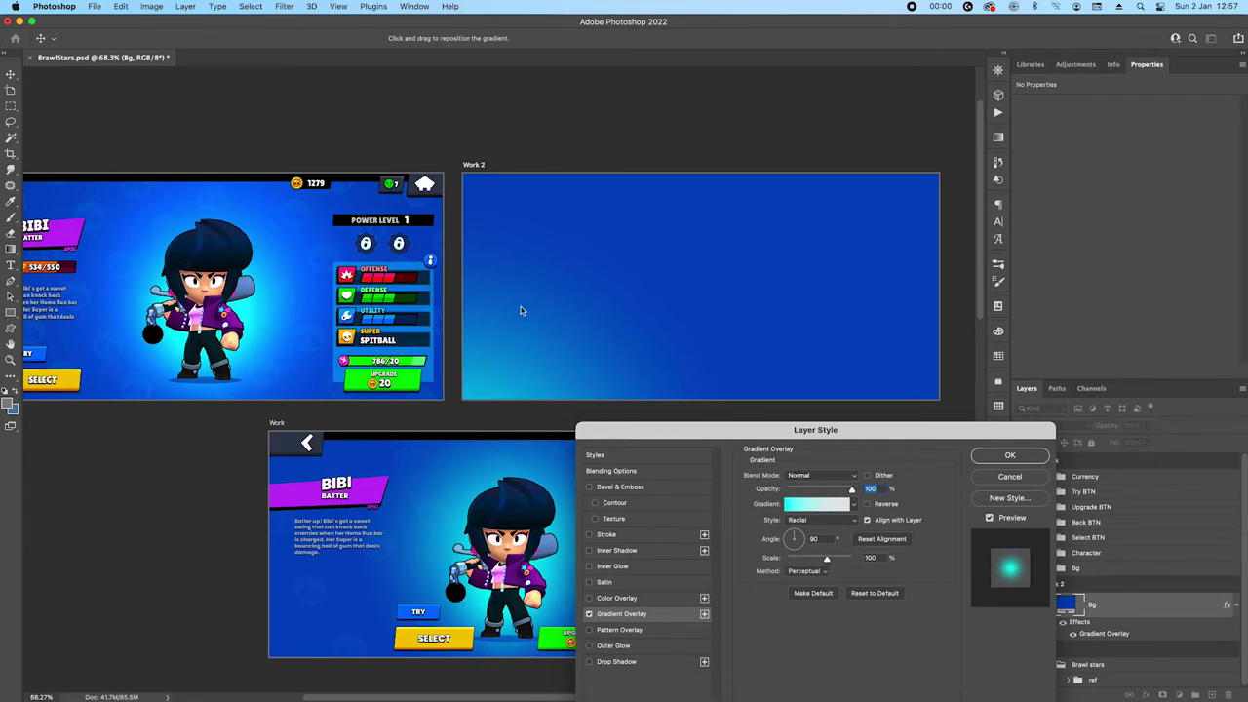
click(1004, 457)
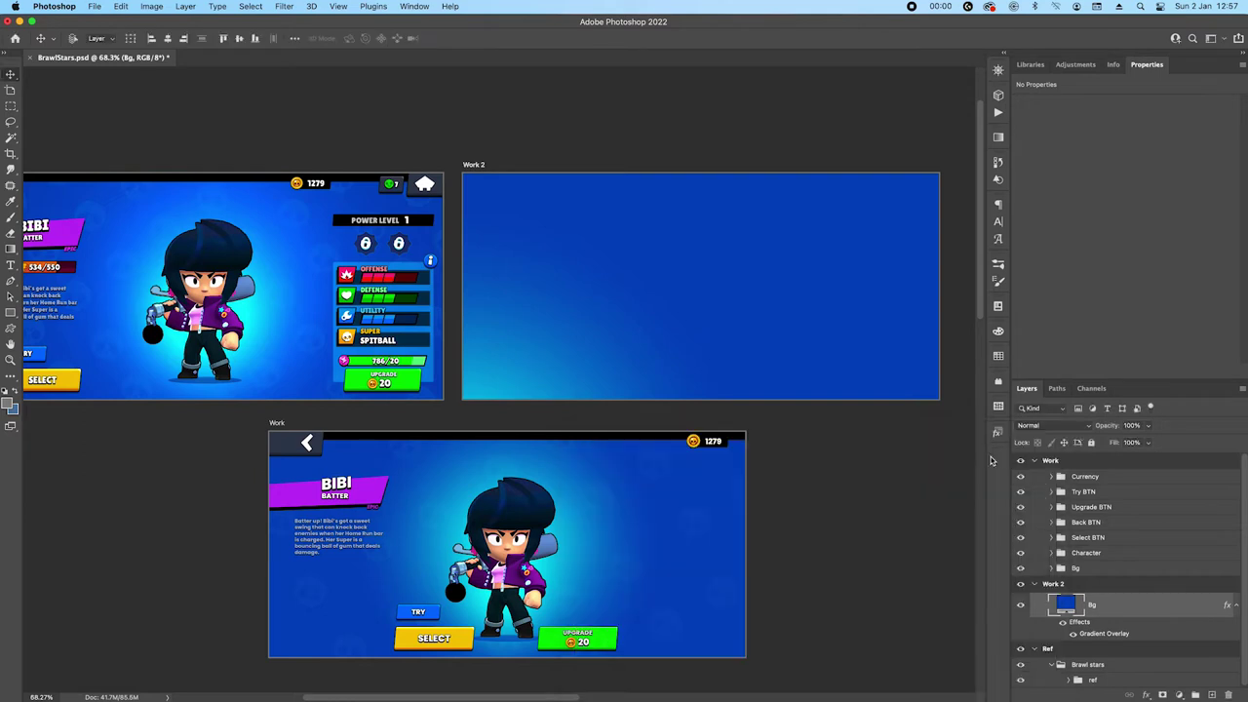
Load the Work 2 Bg layer's outline as a selection and add a layer mask from it
super+click(1063, 603)
click(1162, 694)
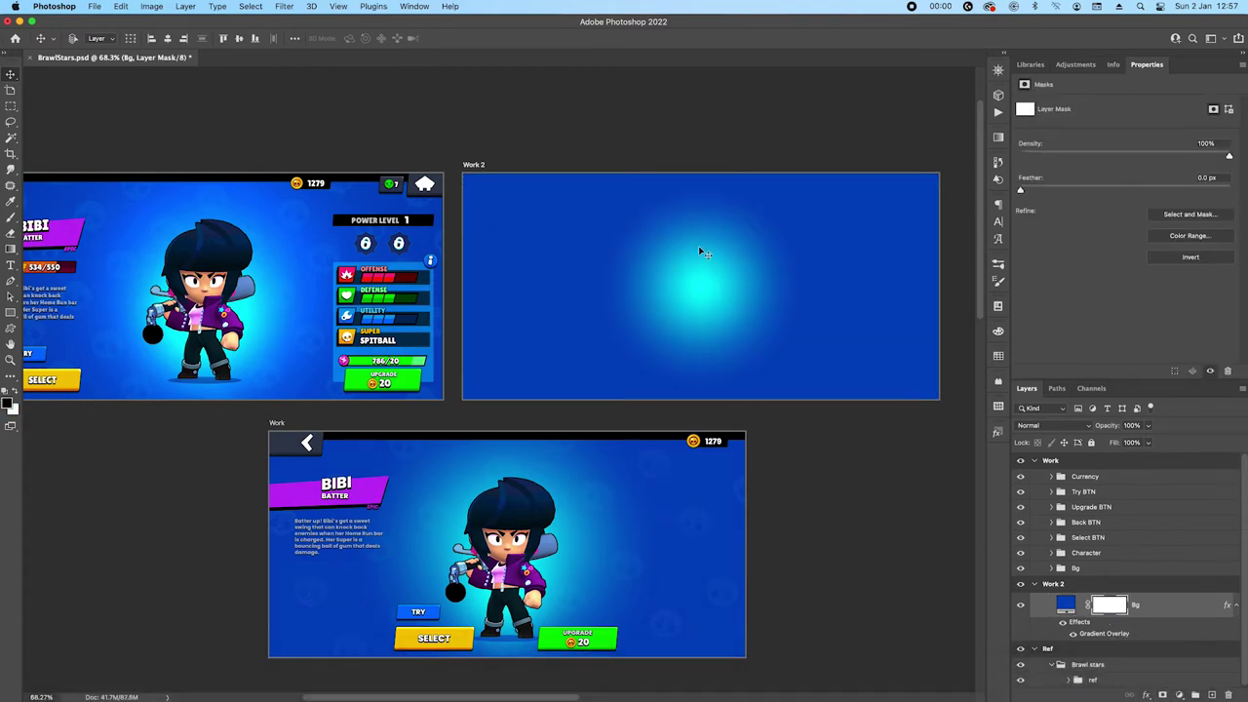
Set the Work 2 Bg layer's radial gradient overlay to 150% scale and 49% opacity
double_click(1106, 634)
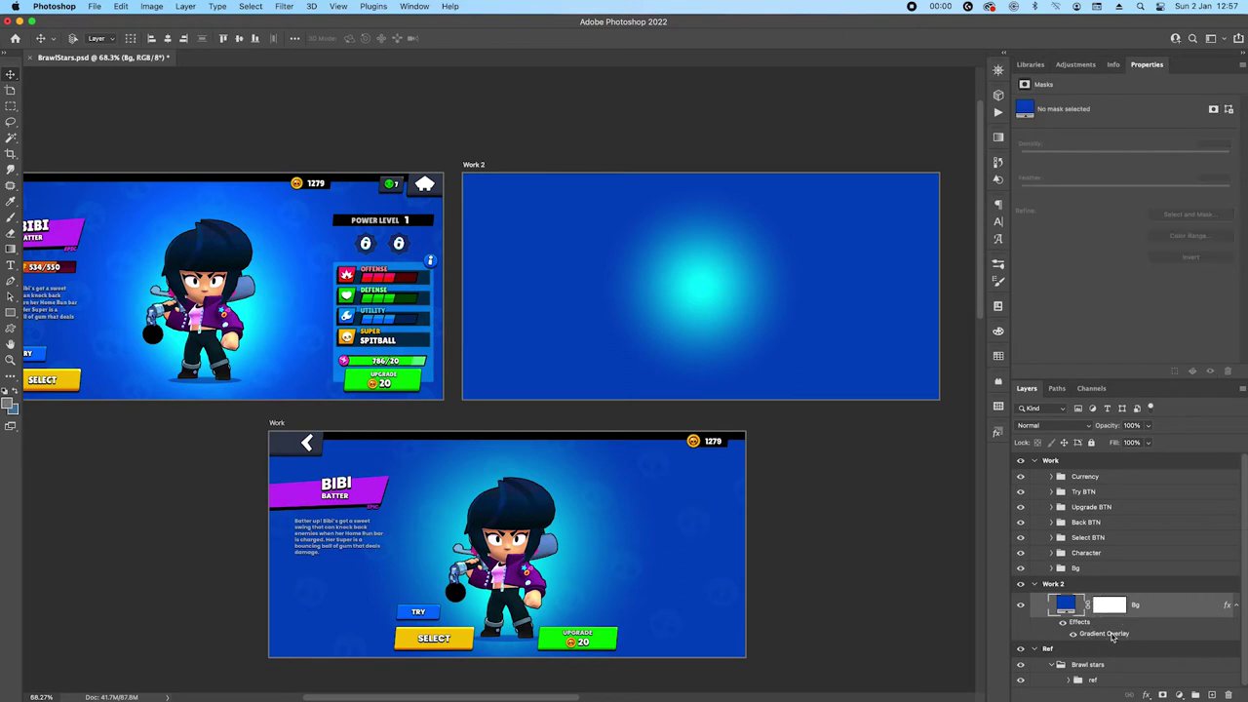
drag(855, 409, 931, 349)
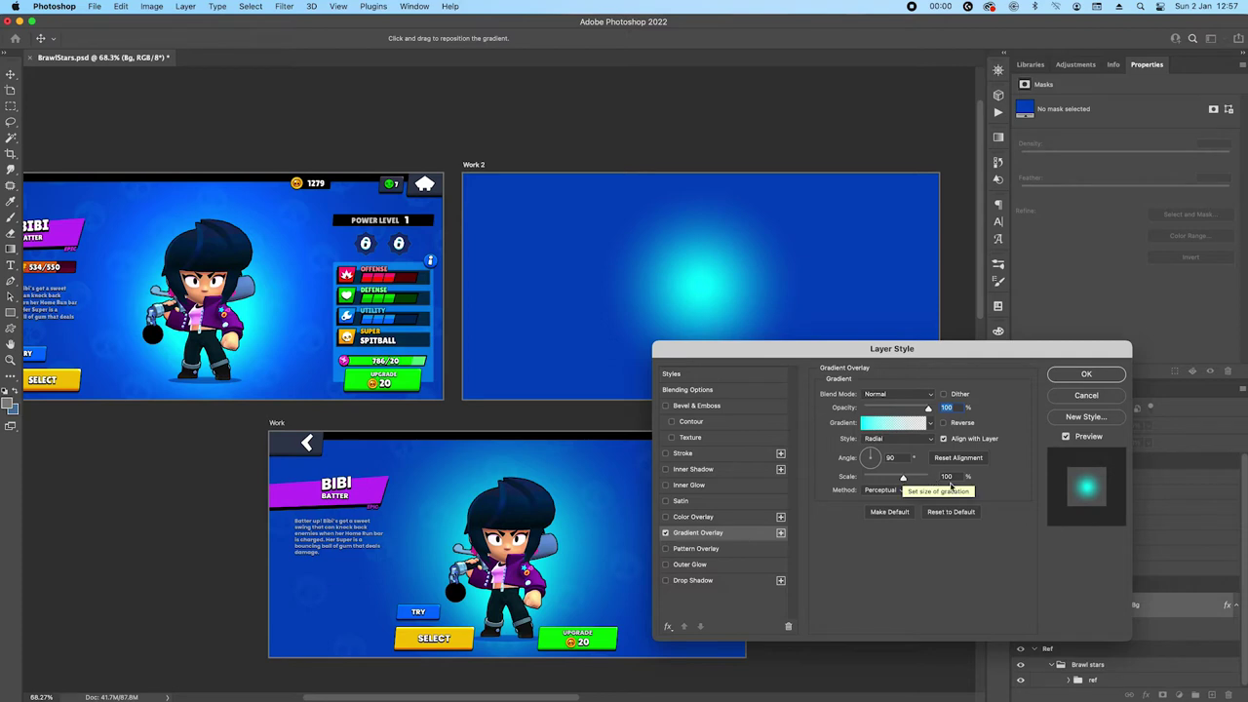
click(947, 478)
drag(902, 482, 928, 478)
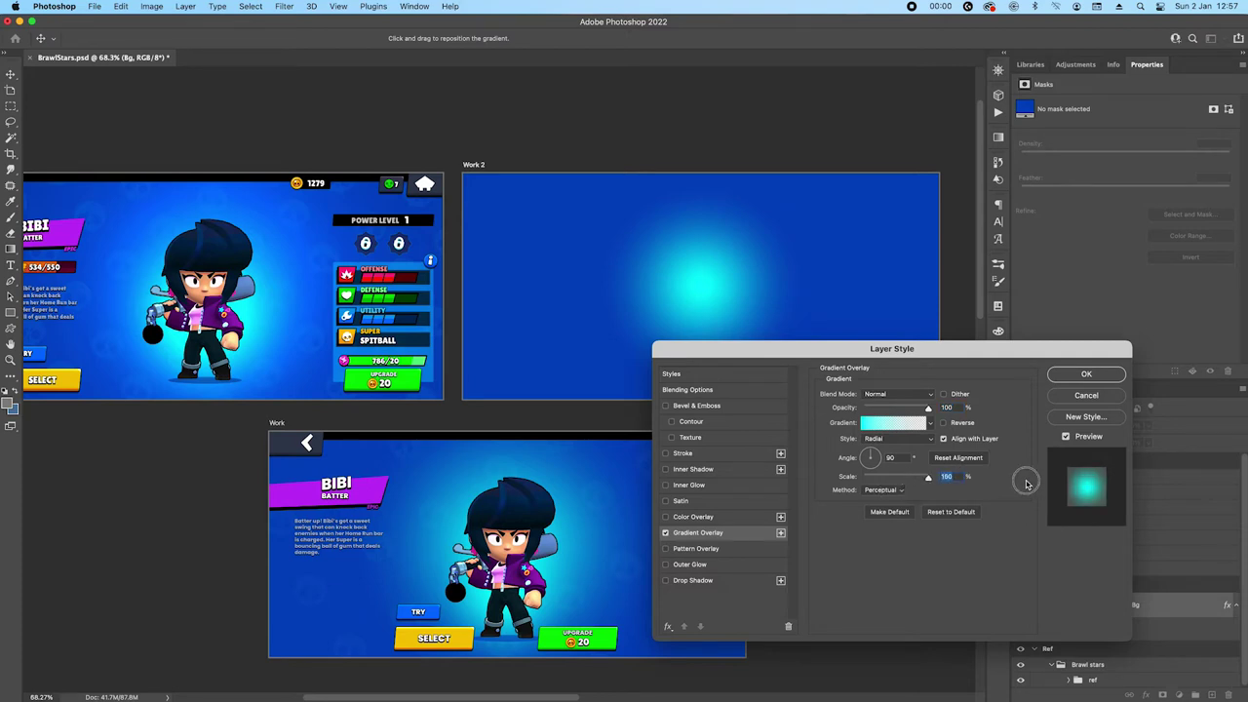
drag(929, 407, 896, 407)
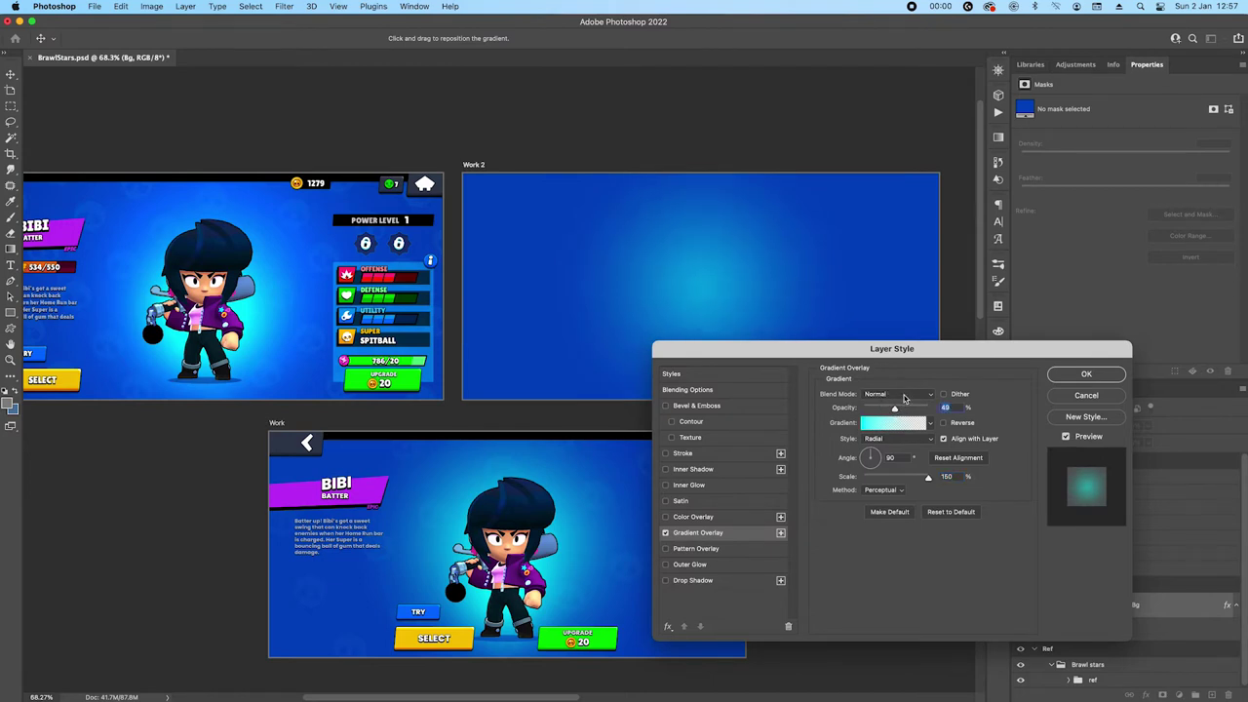
Add a second gradient overlay to the Bg layer at 100% scale and 100% opacity, and apply the layer style
click(780, 532)
click(953, 477)
text(100)
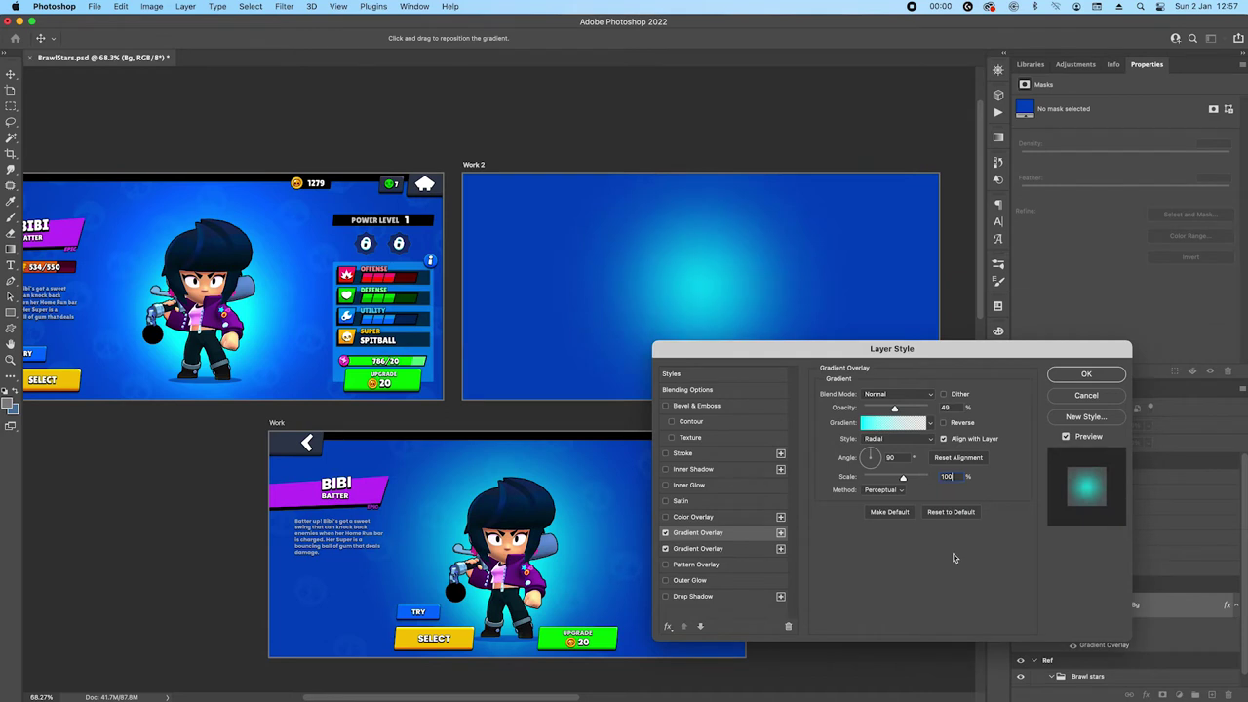
drag(896, 410, 950, 408)
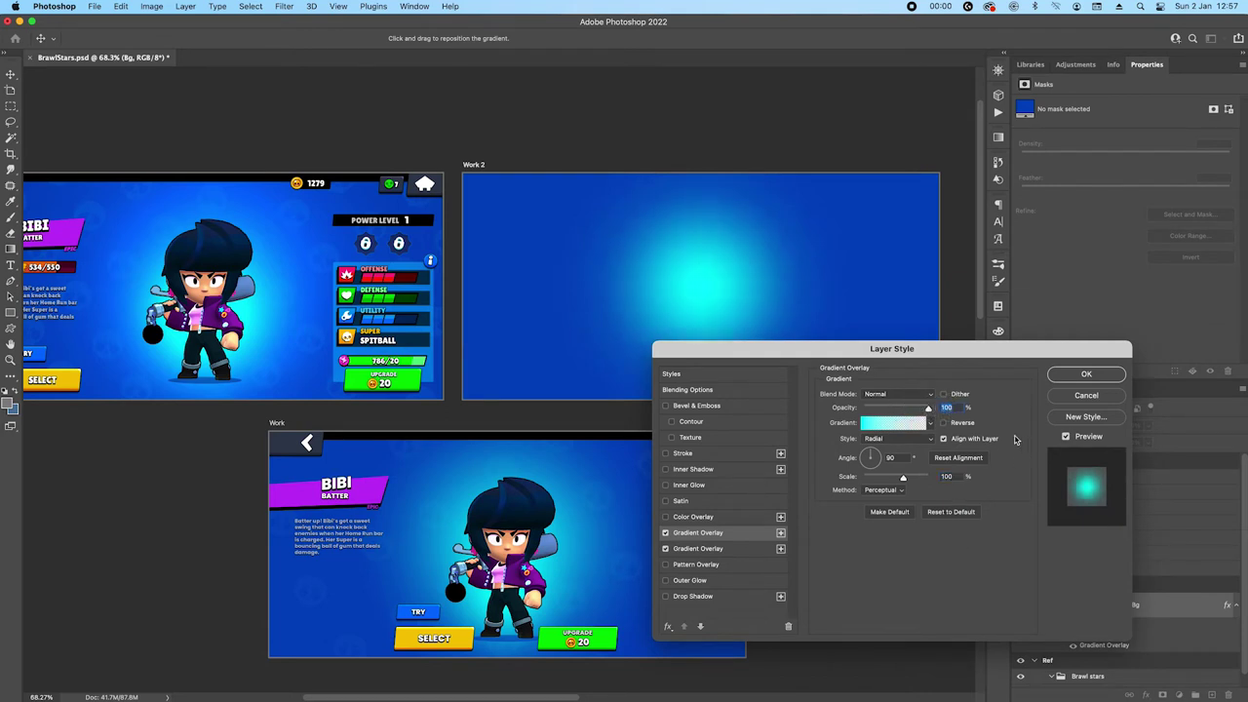
click(1085, 376)
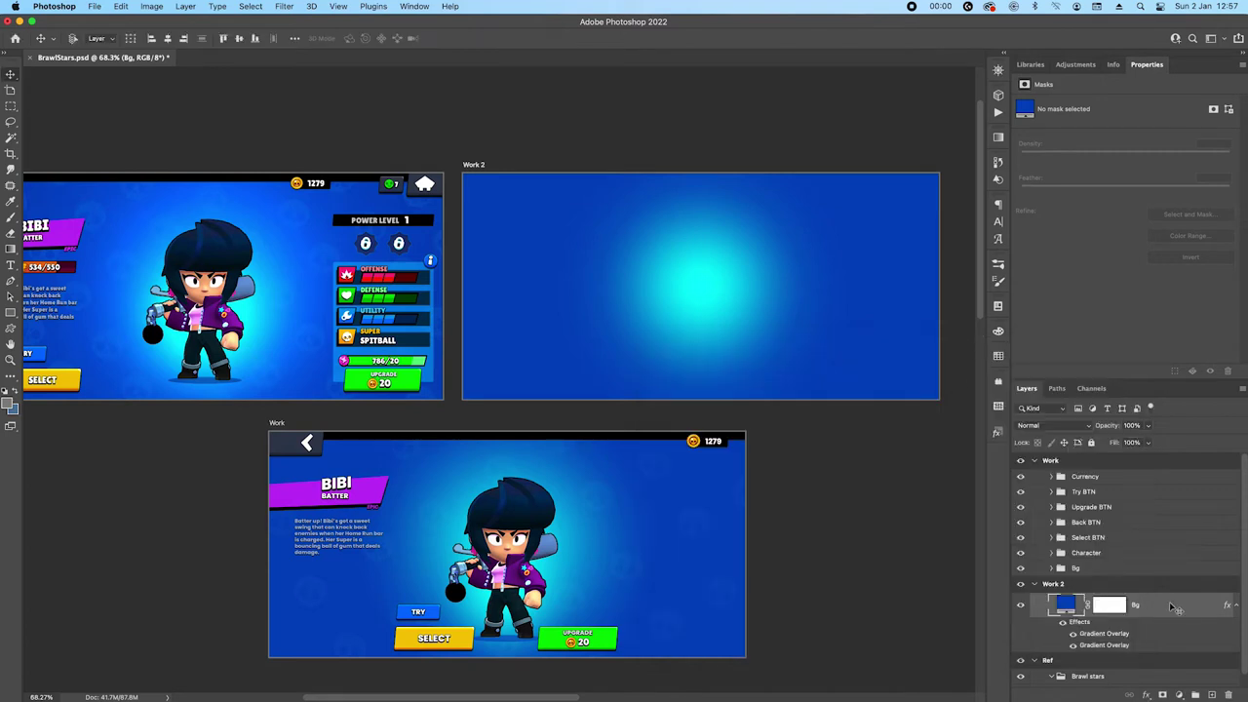
Copy the Character layer from the Work artboard's Character group into the Work 2 artboard, above its Bg layer
scroll(1141, 609, down, 1)
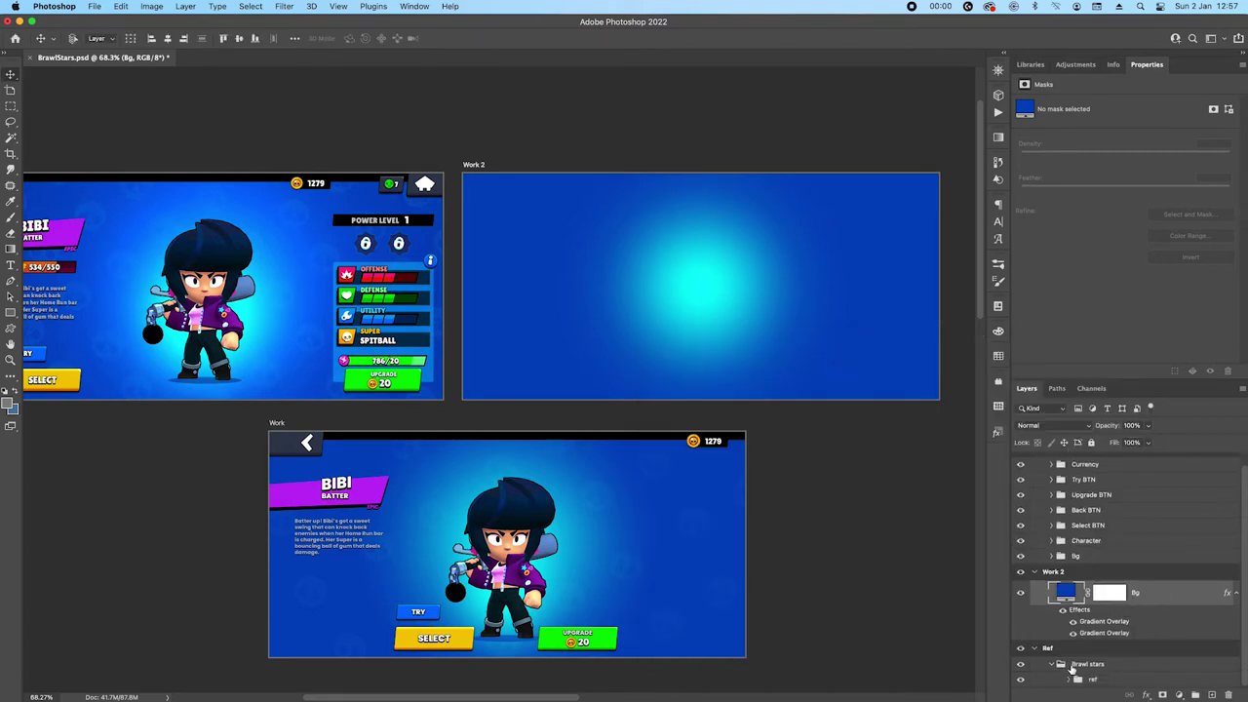
click(1051, 540)
click(1069, 556)
click(1069, 572)
click(1176, 601)
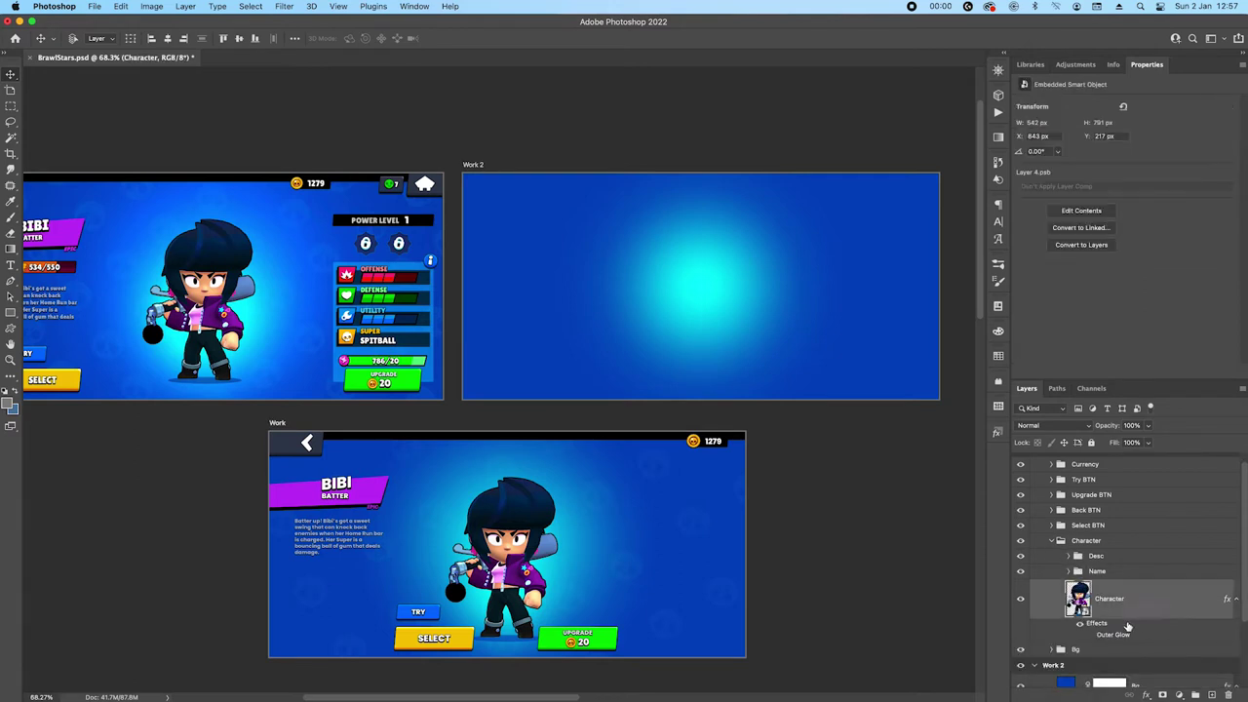
scroll(1160, 606, down, 4)
drag(1182, 507, 1137, 596)
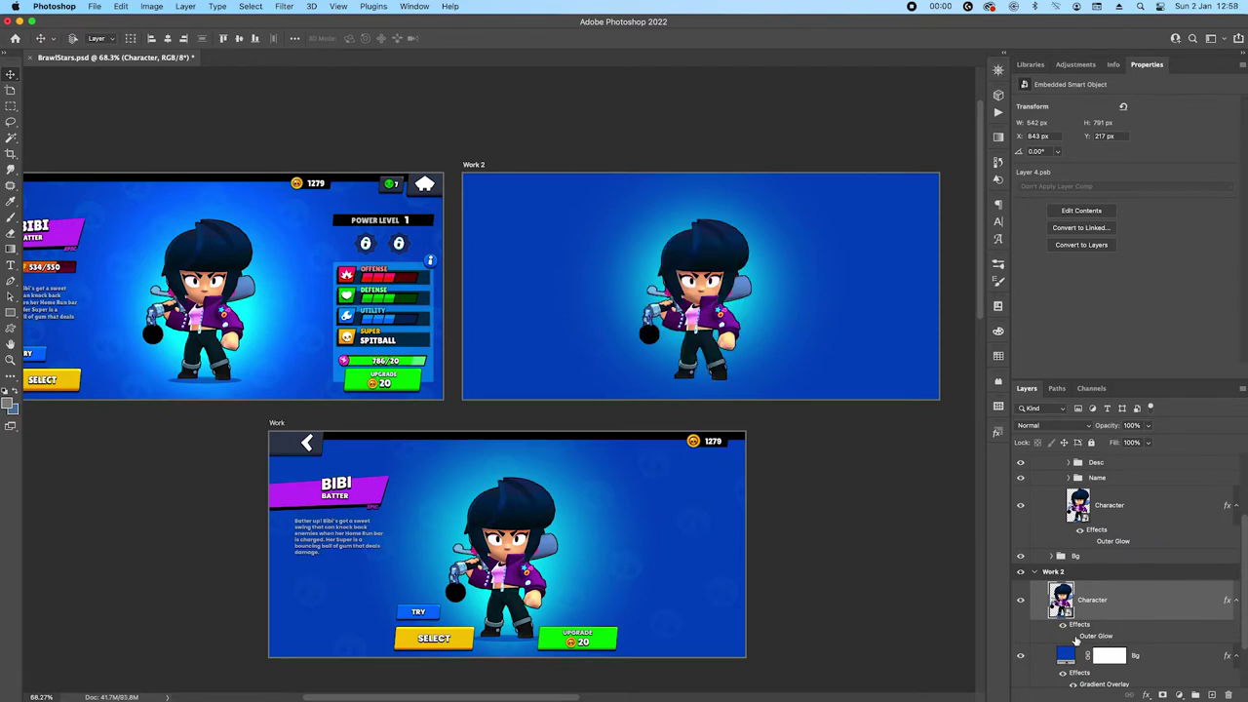
Raise the opacity of the Bg layer's lower, 150% scale gradient overlay to 100% and apply it
scroll(1105, 638, down, 2)
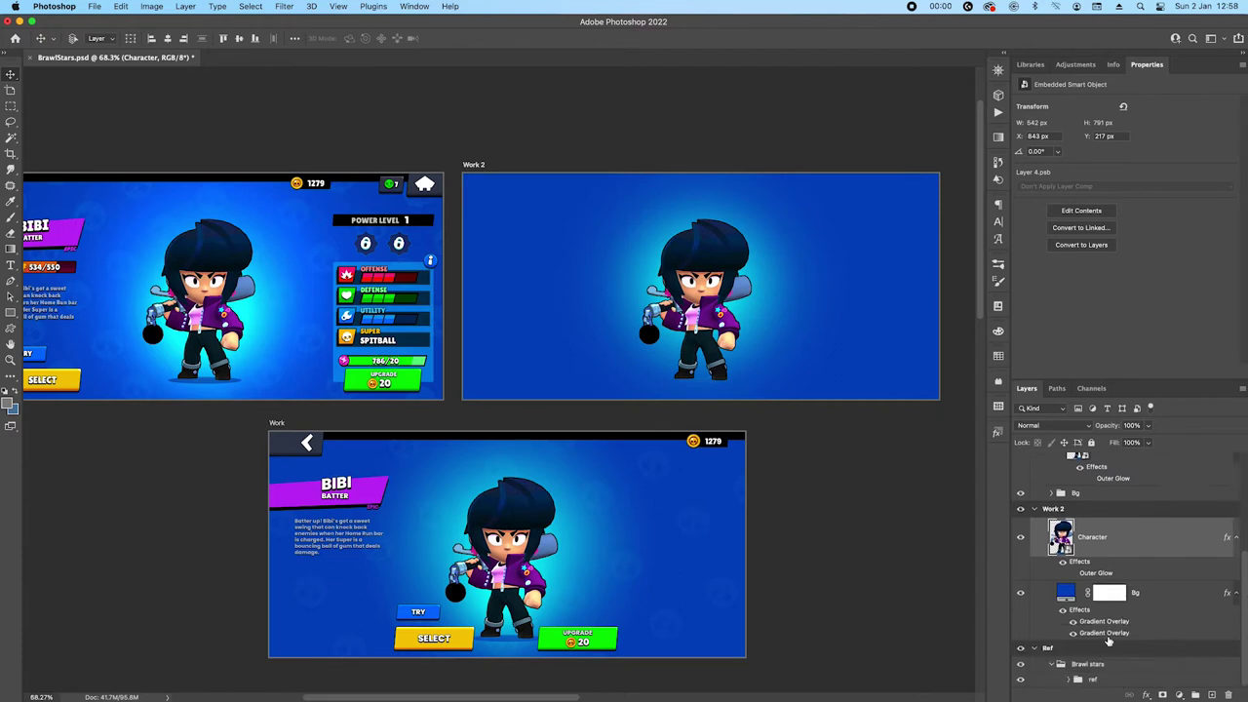
double_click(1105, 633)
drag(841, 351, 1030, 298)
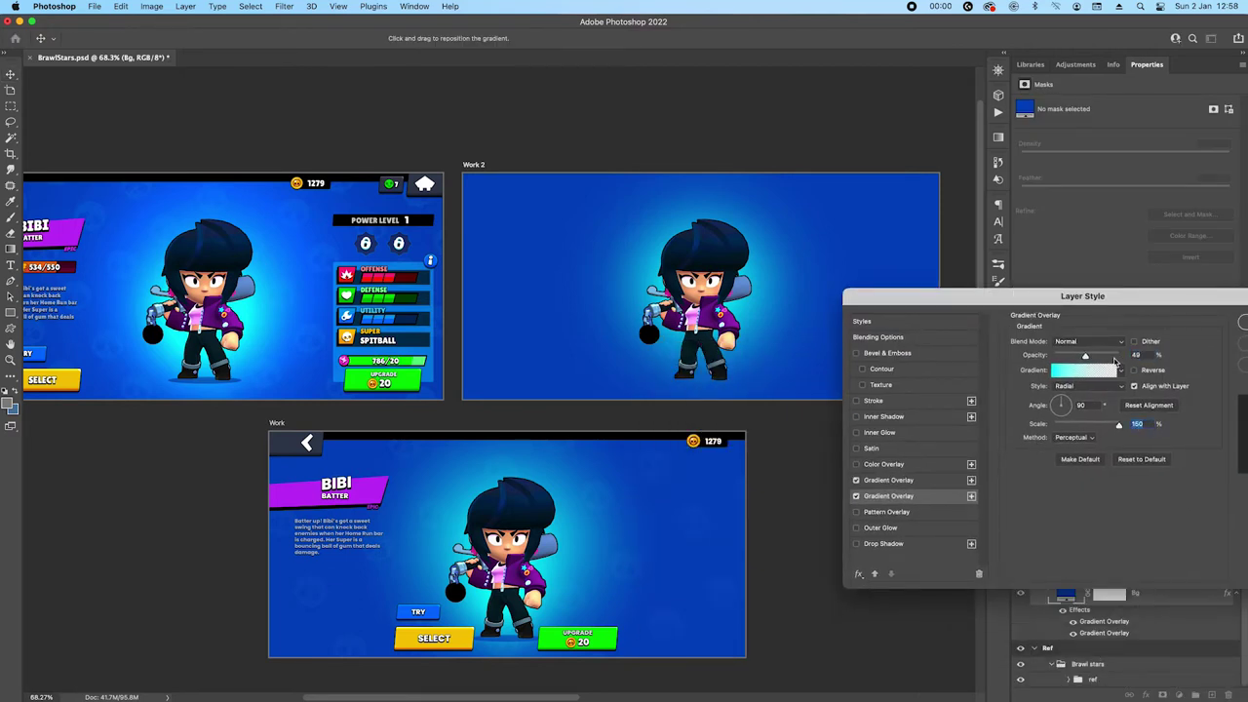
drag(1085, 357, 1153, 355)
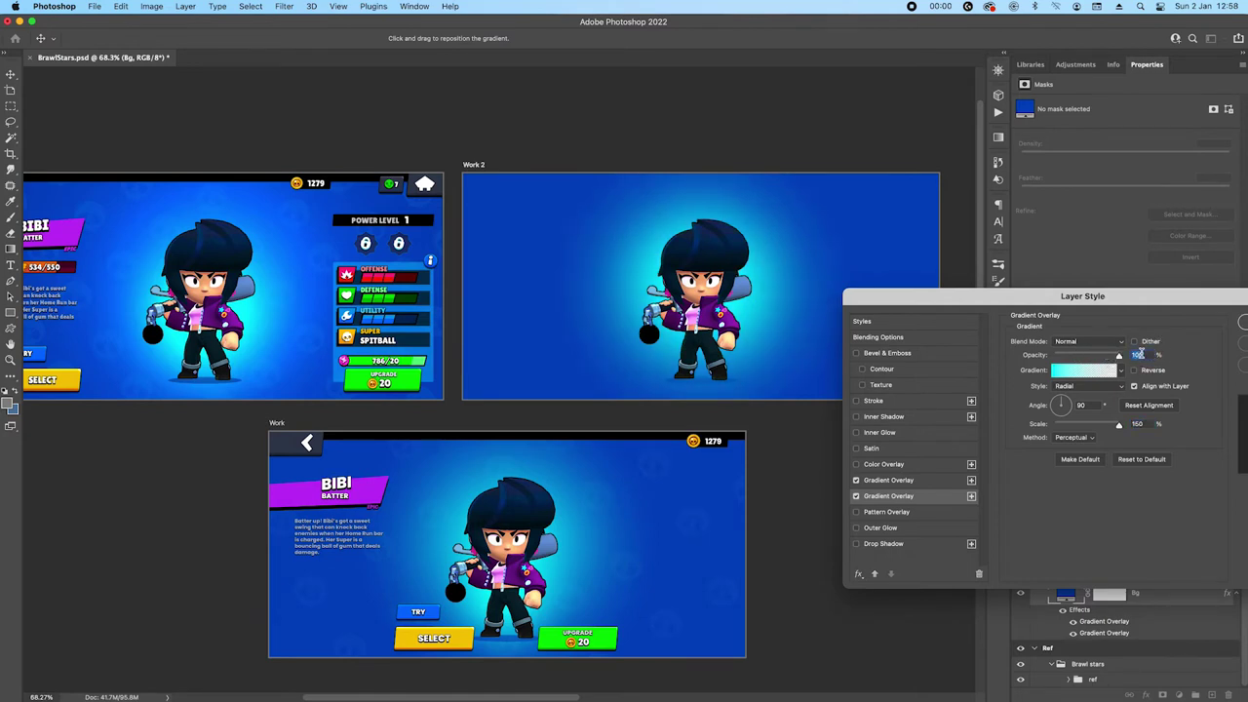
click(1241, 323)
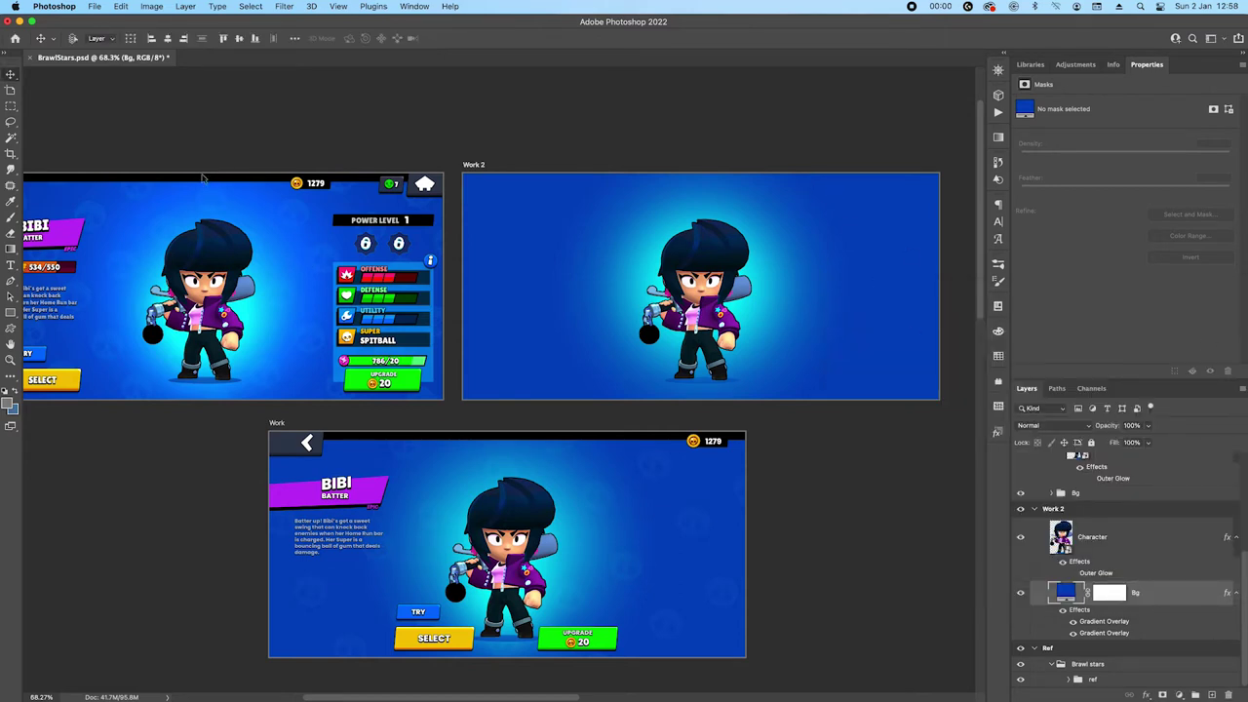
Add a black Inner Shadow to the Work 2 Bg layer with 100% opacity, 90° angle, 40 px distance and 0 px size
double_click(1080, 610)
click(782, 417)
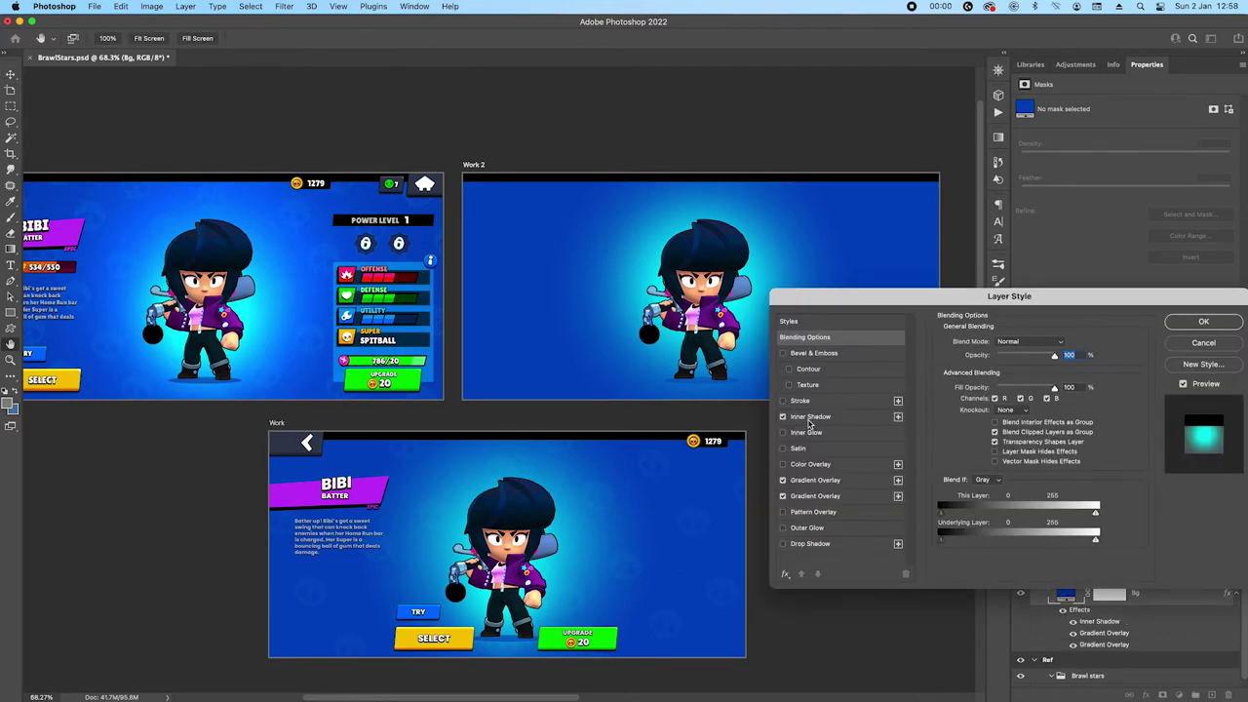
click(814, 419)
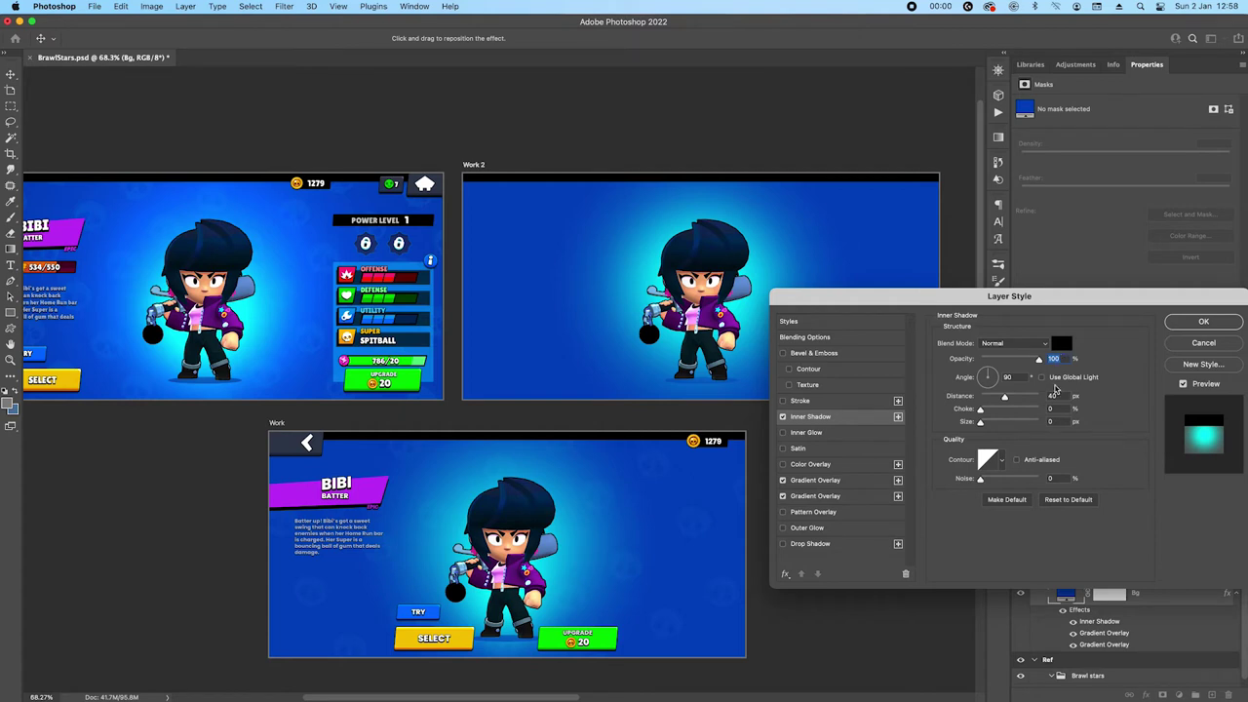
mouse_move(1004, 398)
mouse_down()
mouse_move(1034, 397)
mouse_move(1014, 398)
mouse_up()
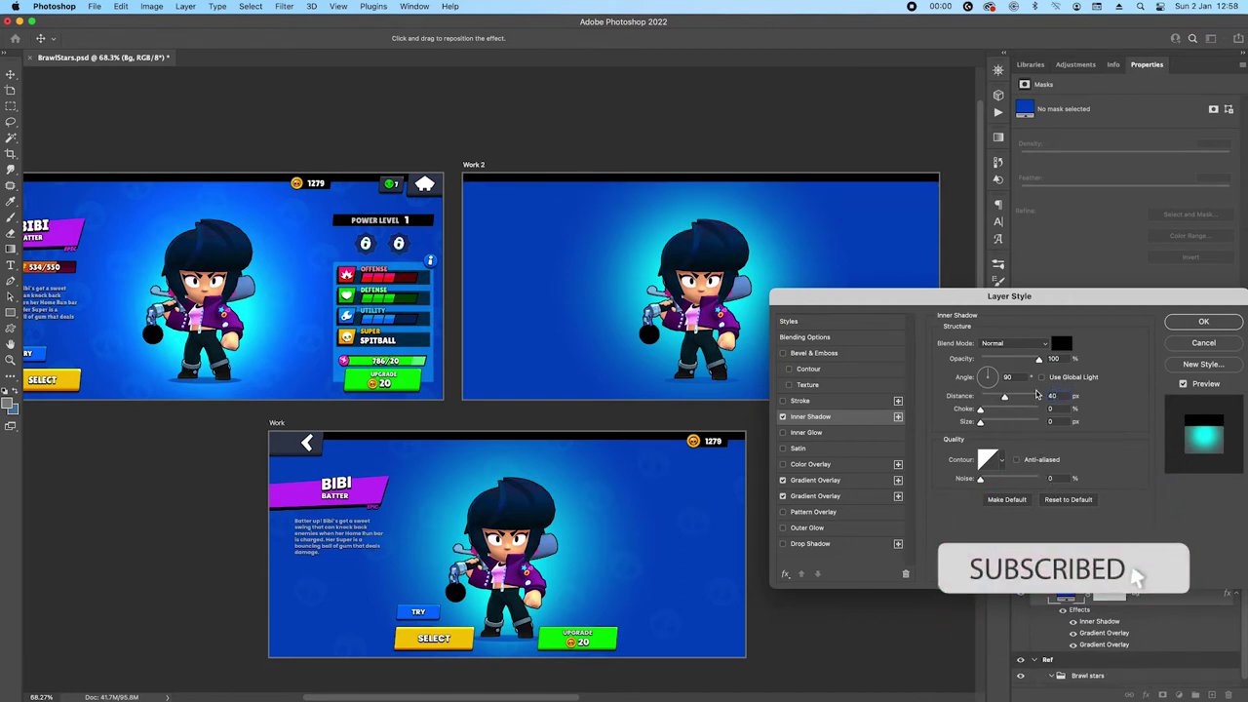
click(1201, 322)
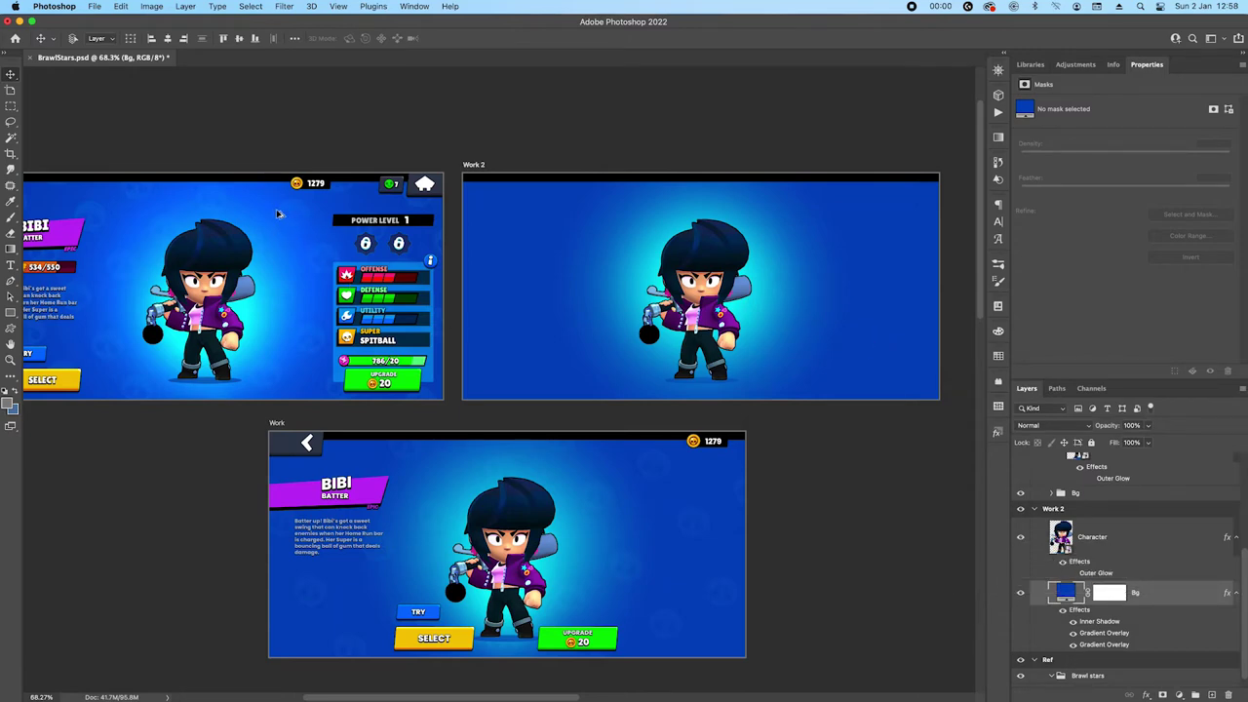
Draw a grey ellipse about 144 × 127 px beside the Power Level banner on the reference as the skull's head
scroll(288, 217, up, 5)
drag(10, 312, 54, 325)
scroll(1146, 654, down, 1)
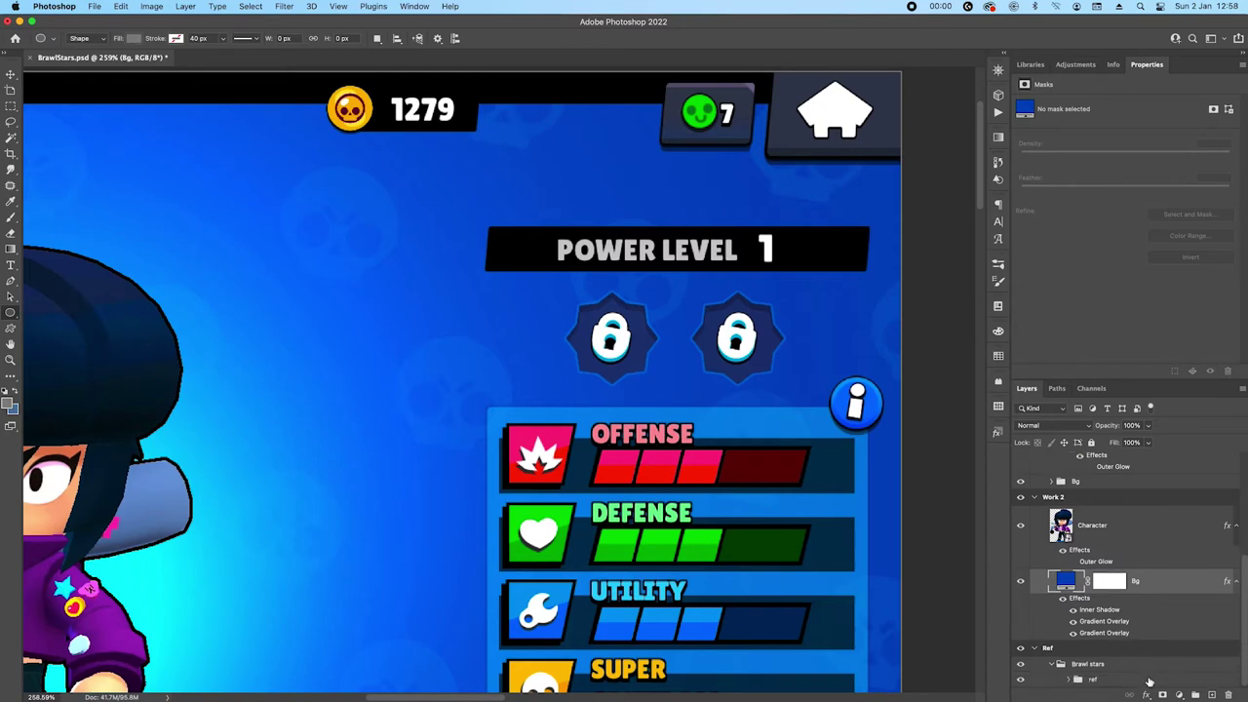
click(1149, 680)
mouse_move(362, 215)
mouse_down()
mouse_move(408, 273)
mouse_move(396, 258)
mouse_move(476, 276)
mouse_move(493, 259)
mouse_move(505, 271)
mouse_move(439, 253)
mouse_move(440, 264)
mouse_up()
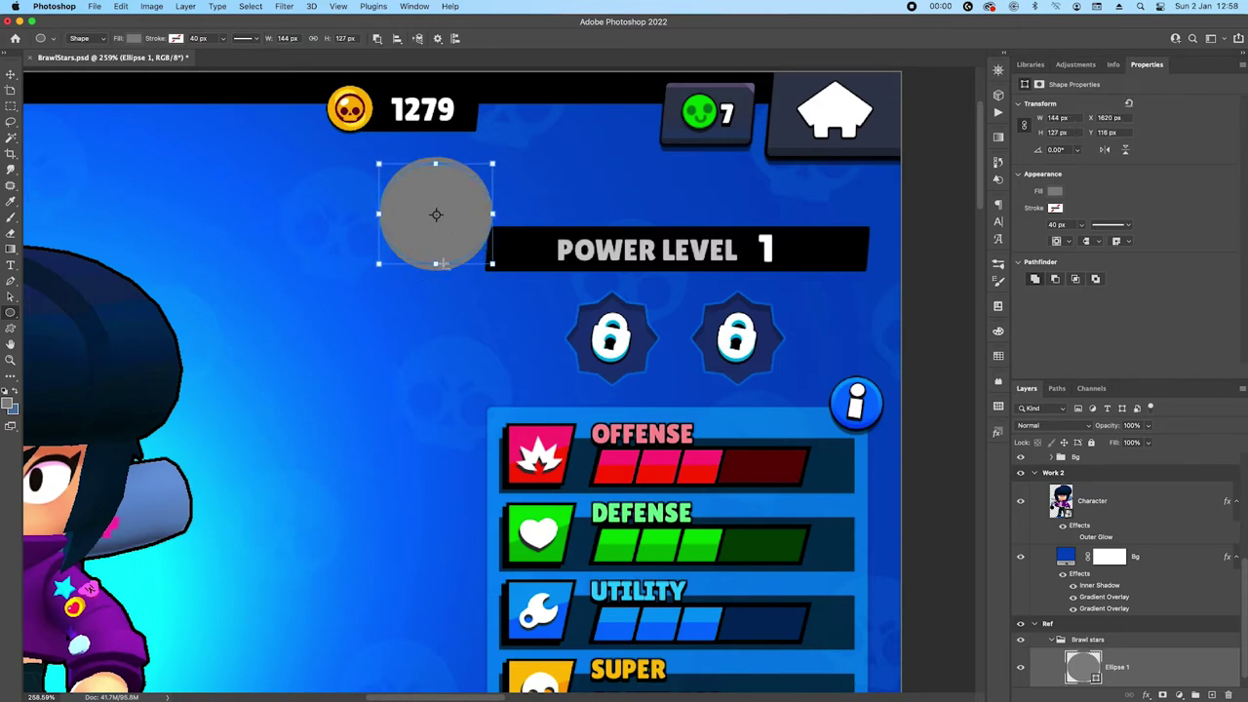
key(Return)
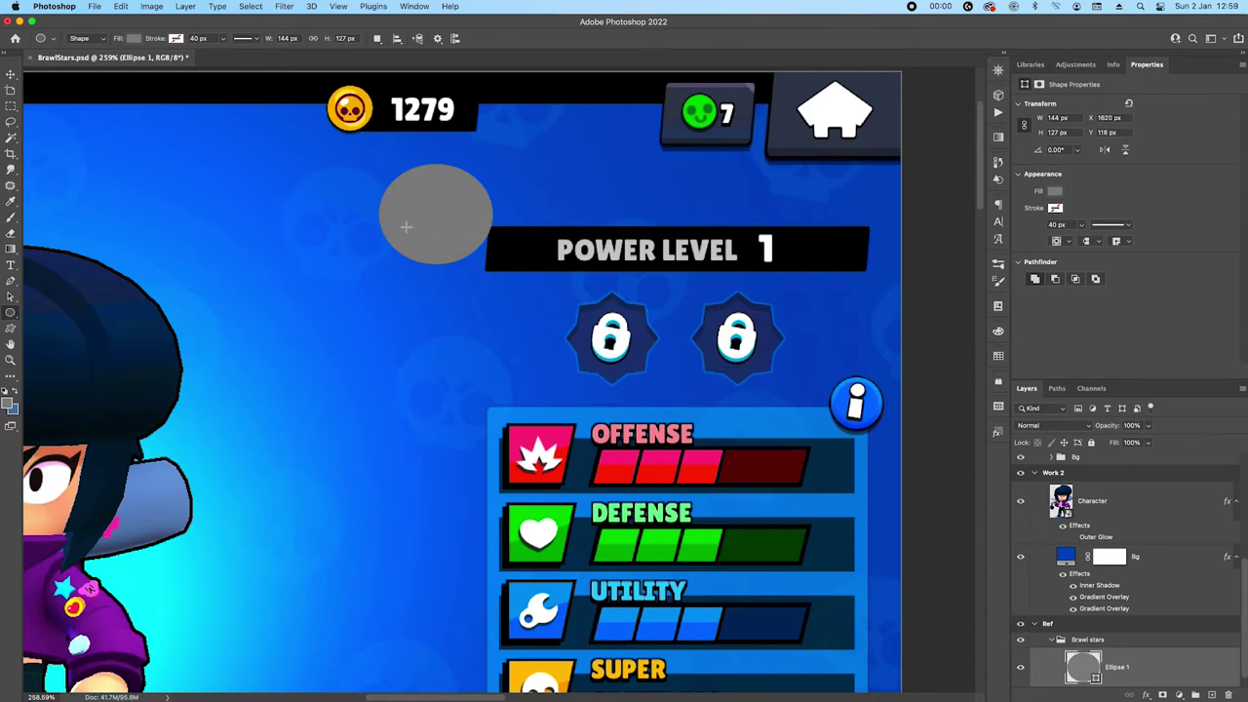
Subtract a circle about 45 × 43 px from the skull ellipse and place a matching second eye hole beside it
scroll(1132, 645, down, 1)
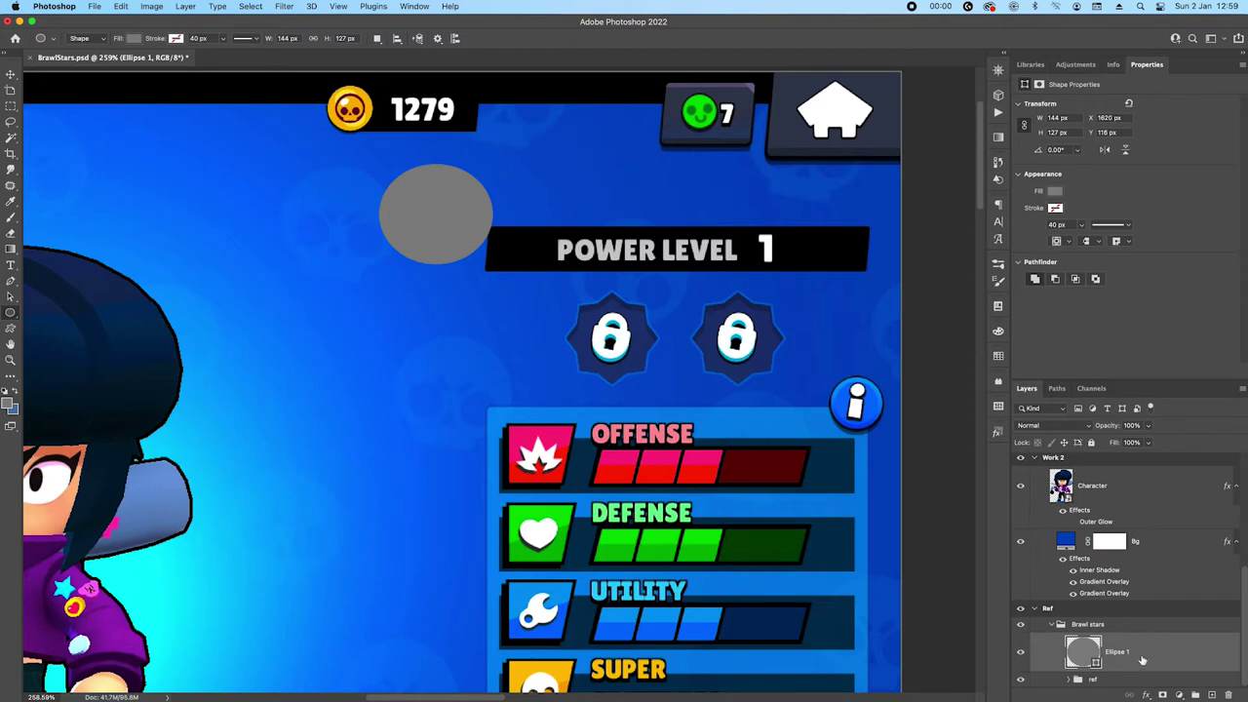
super+click(1141, 660)
click(1142, 660)
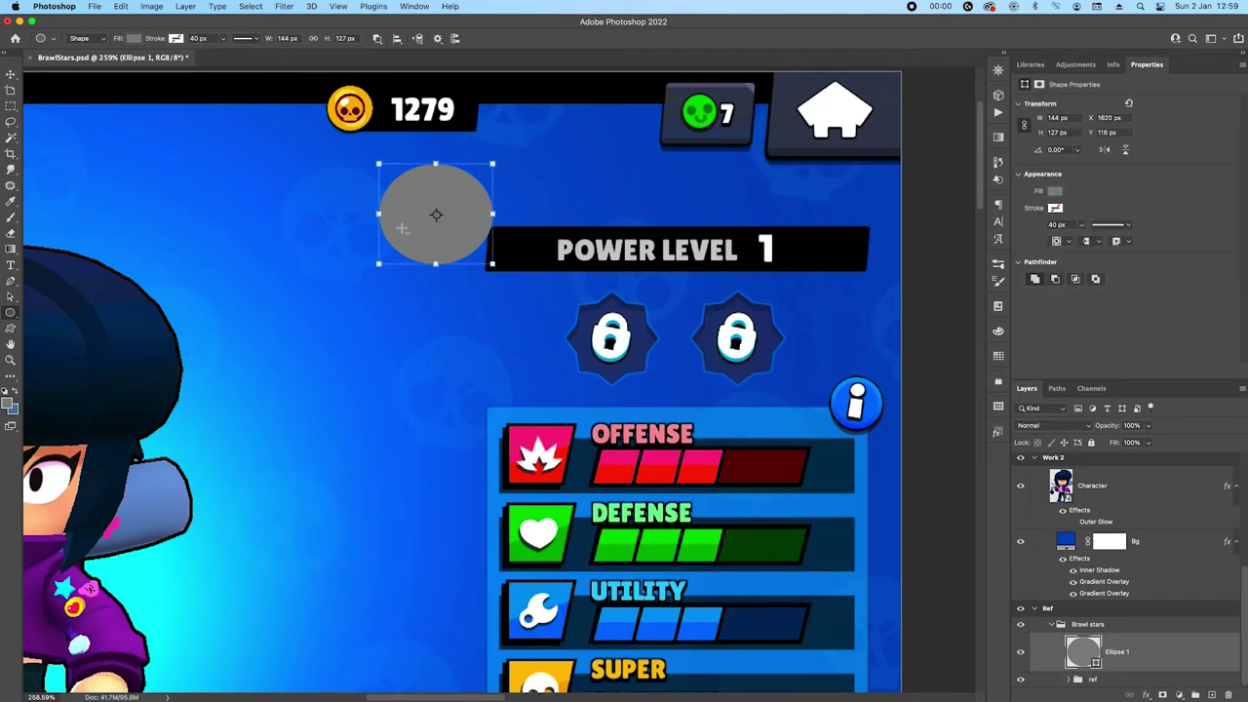
drag(402, 228, 433, 245)
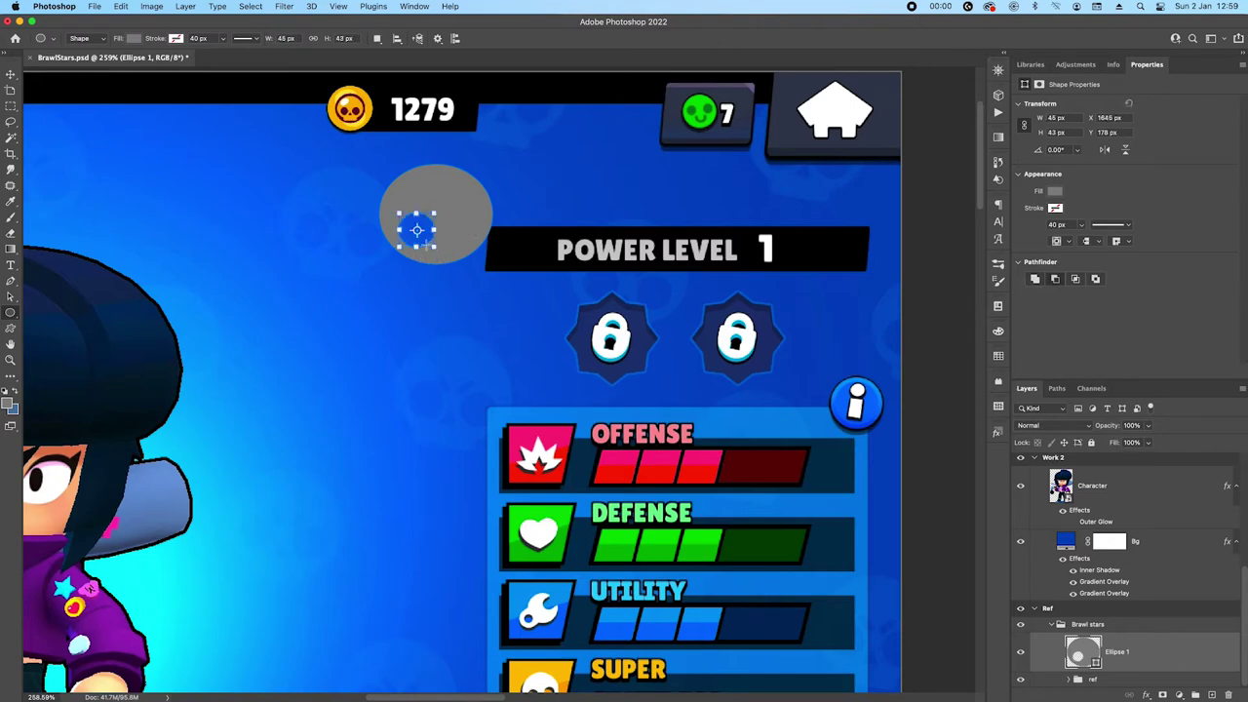
drag(425, 240, 469, 240)
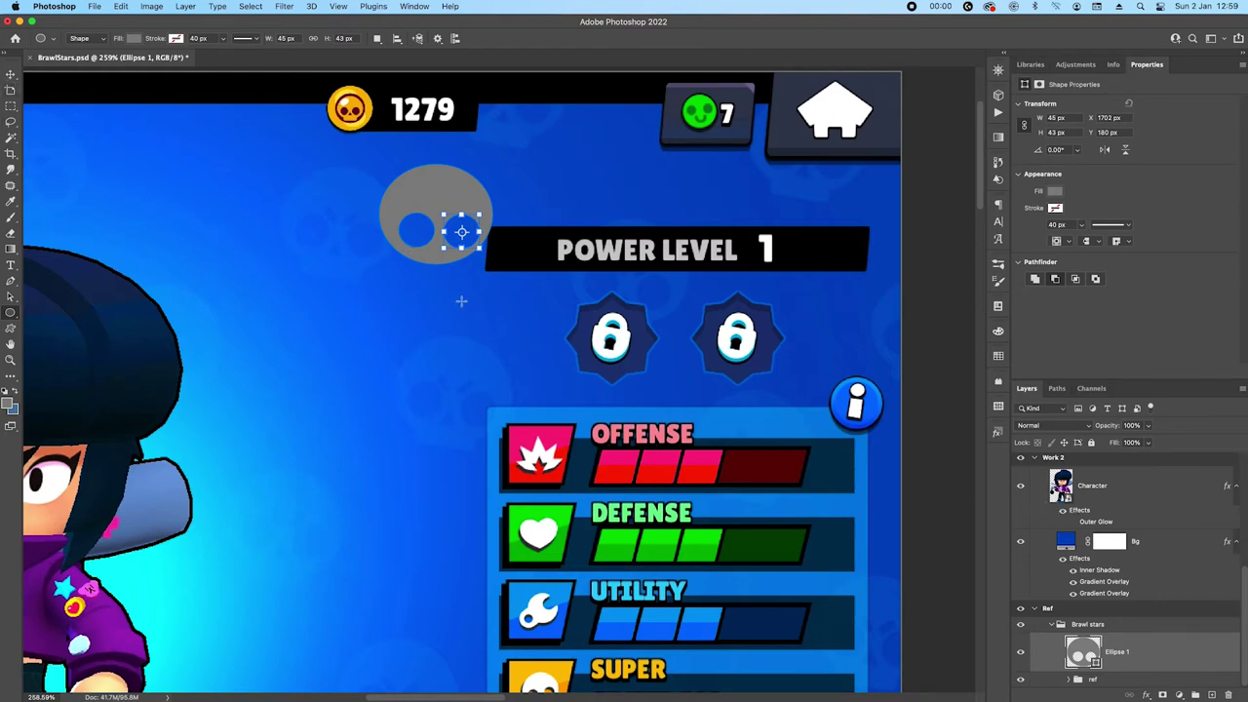
Select both eye-hole paths together and nudge them left to centre them within the skull
key(p)
scroll(413, 228, up, 2)
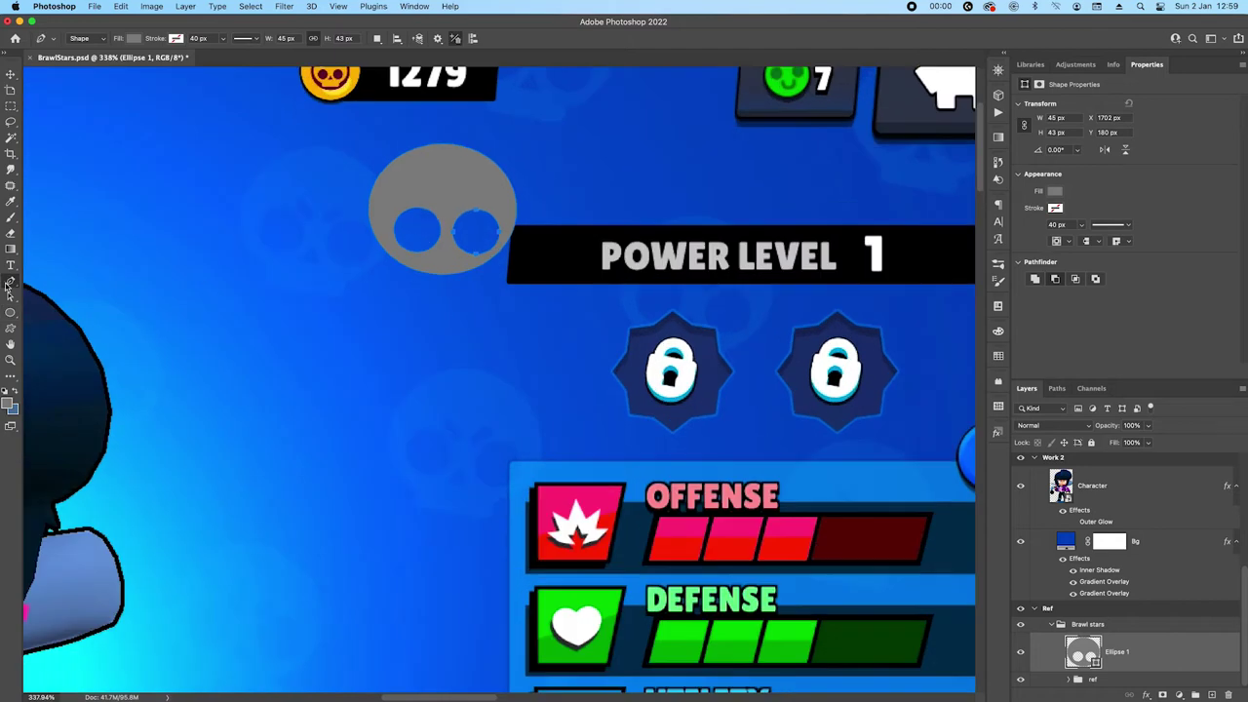
click(10, 295)
click(430, 219)
shift+click(485, 215)
key(Left)
key(Left)
key(Left)
key(Left)
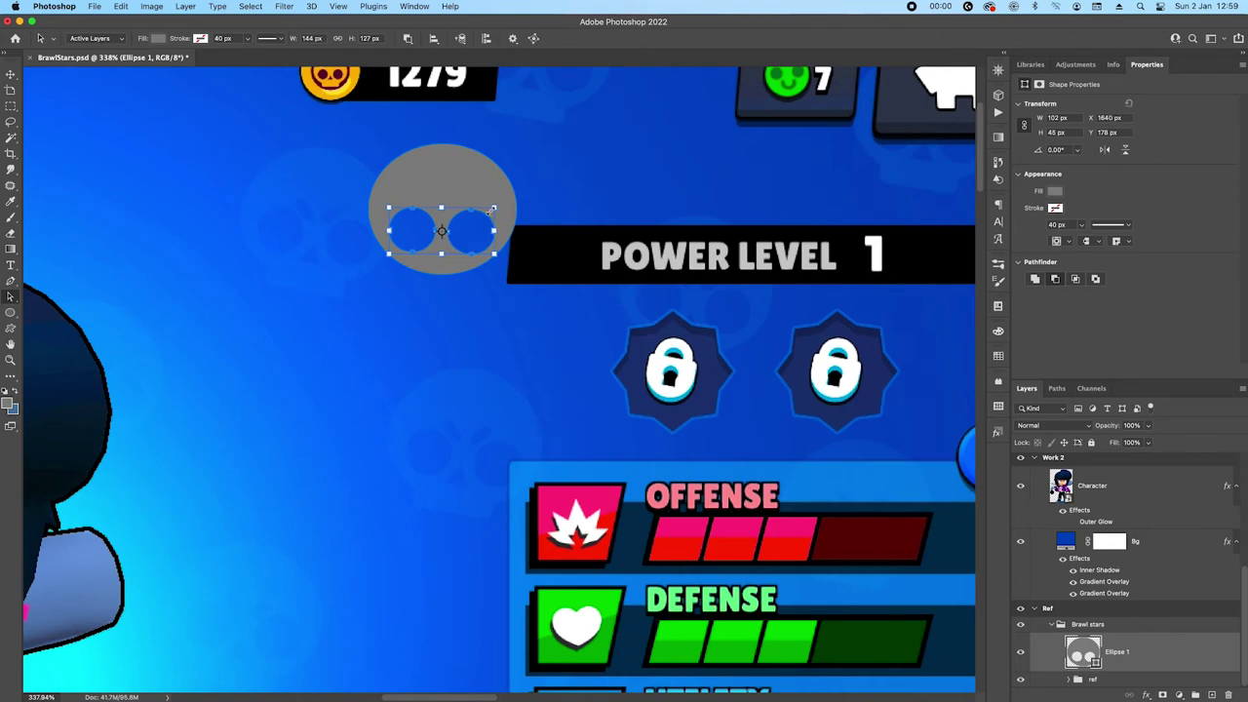
key(Left)
key(Escape)
Subtract a 16 px square rotated 45° below the eye holes and delete its lowest anchor point to form a triangular nose
click(11, 312)
click(58, 322)
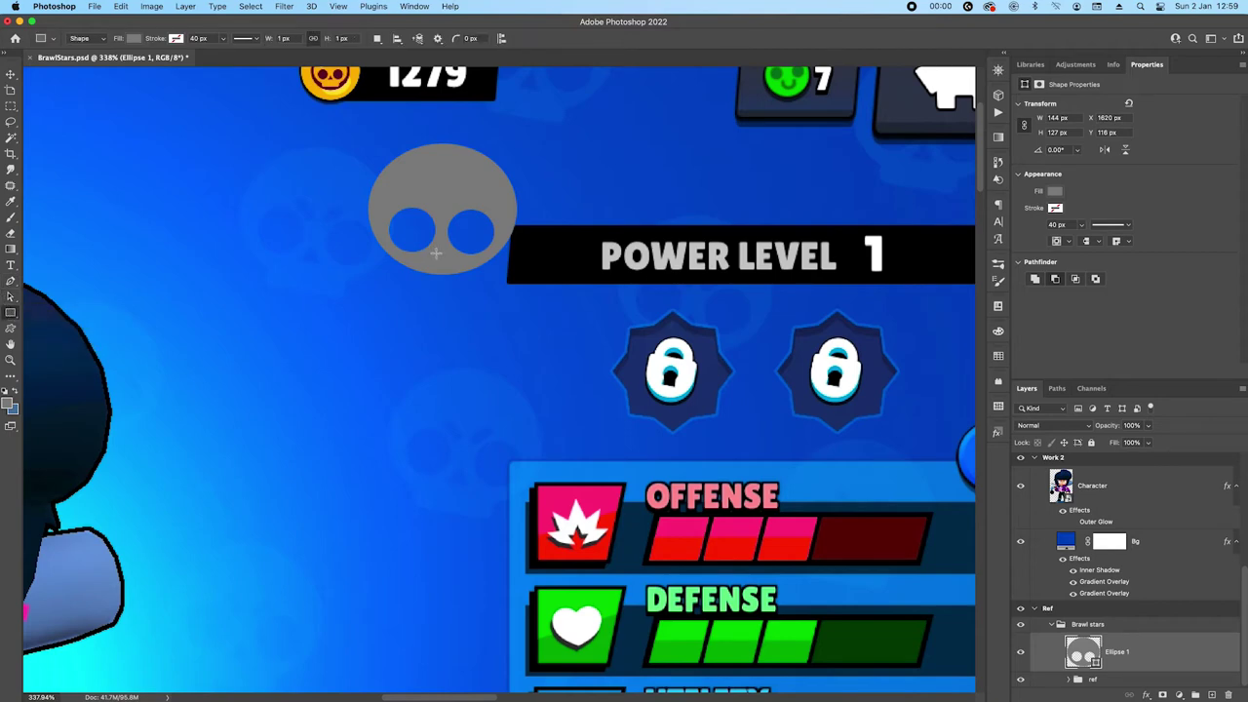
click(1131, 668)
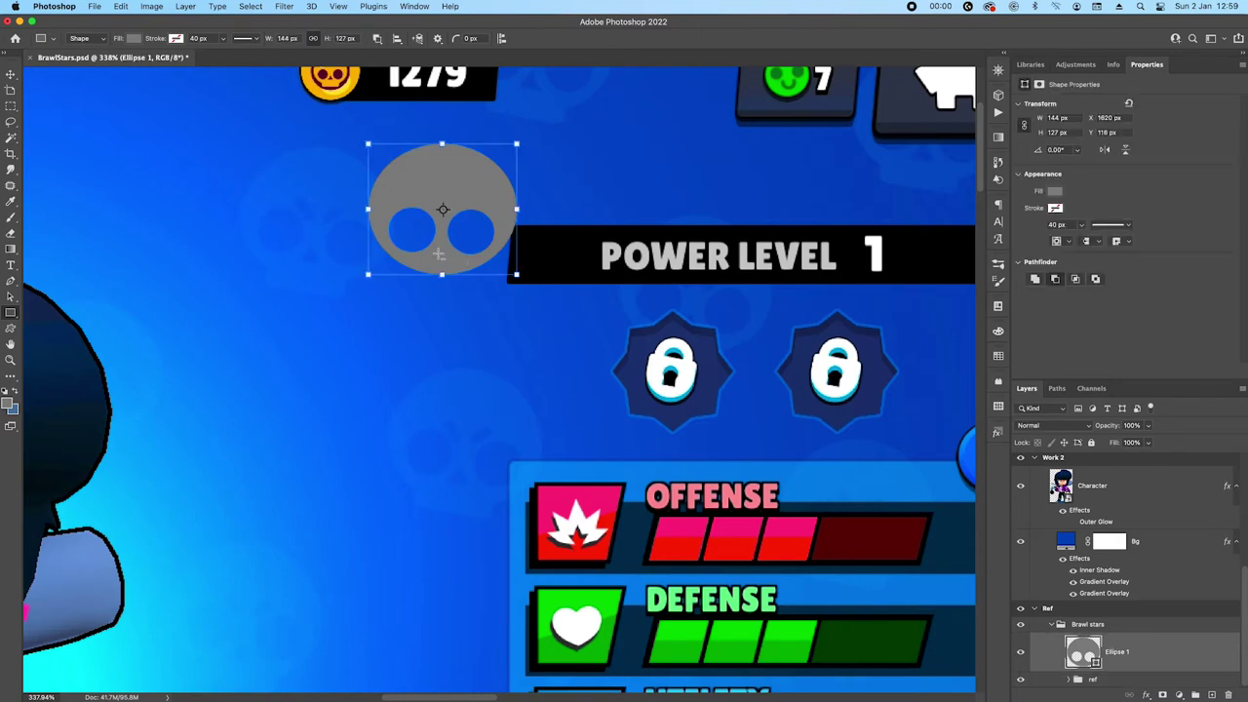
drag(438, 253, 466, 251)
scroll(442, 257, up, 5)
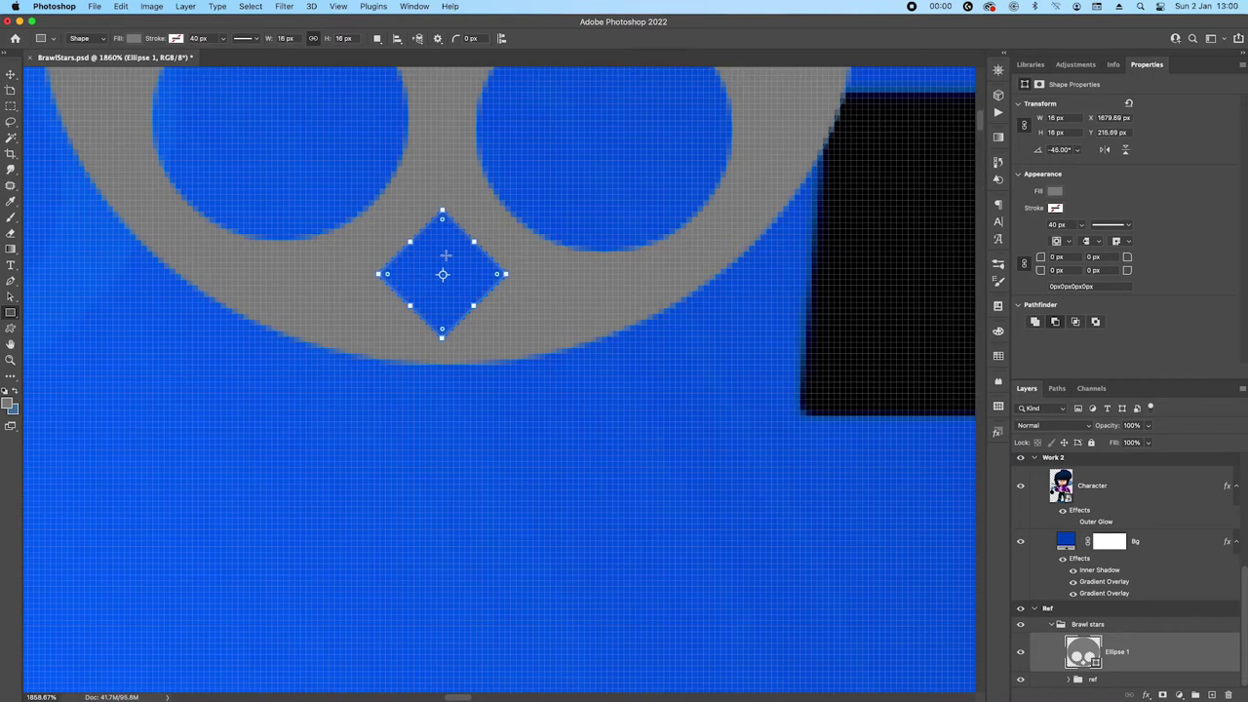
key(p)
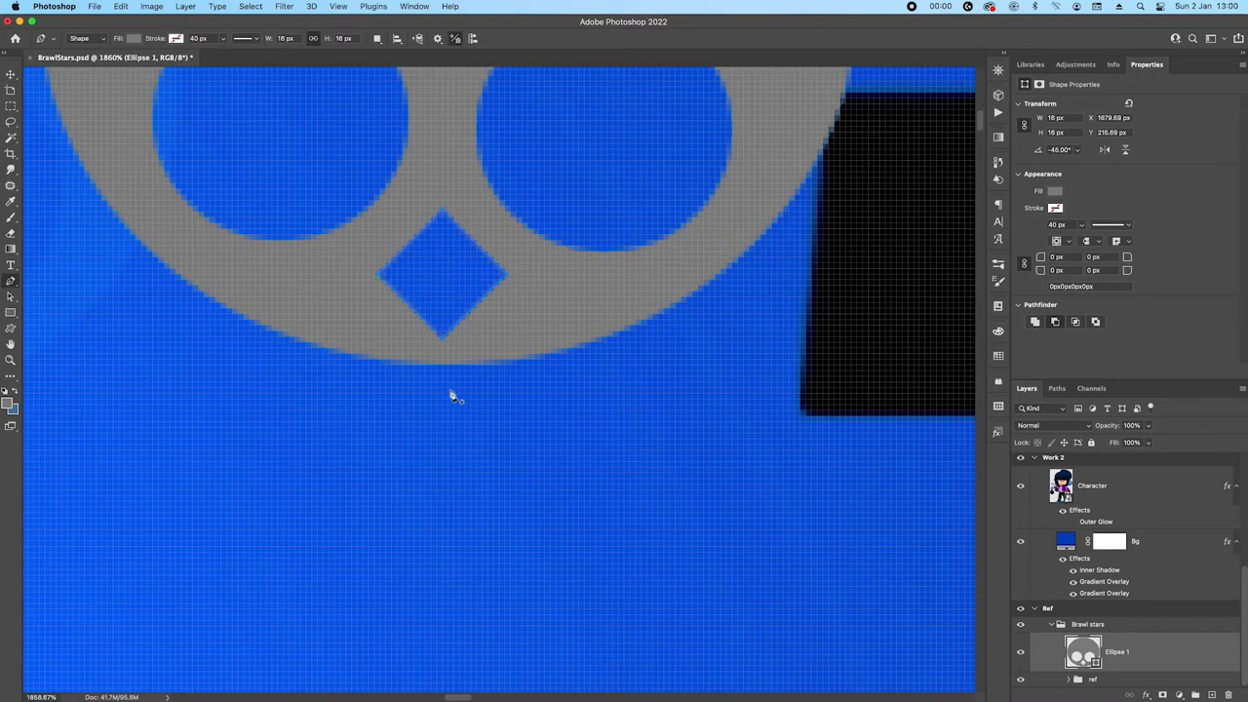
click(444, 339)
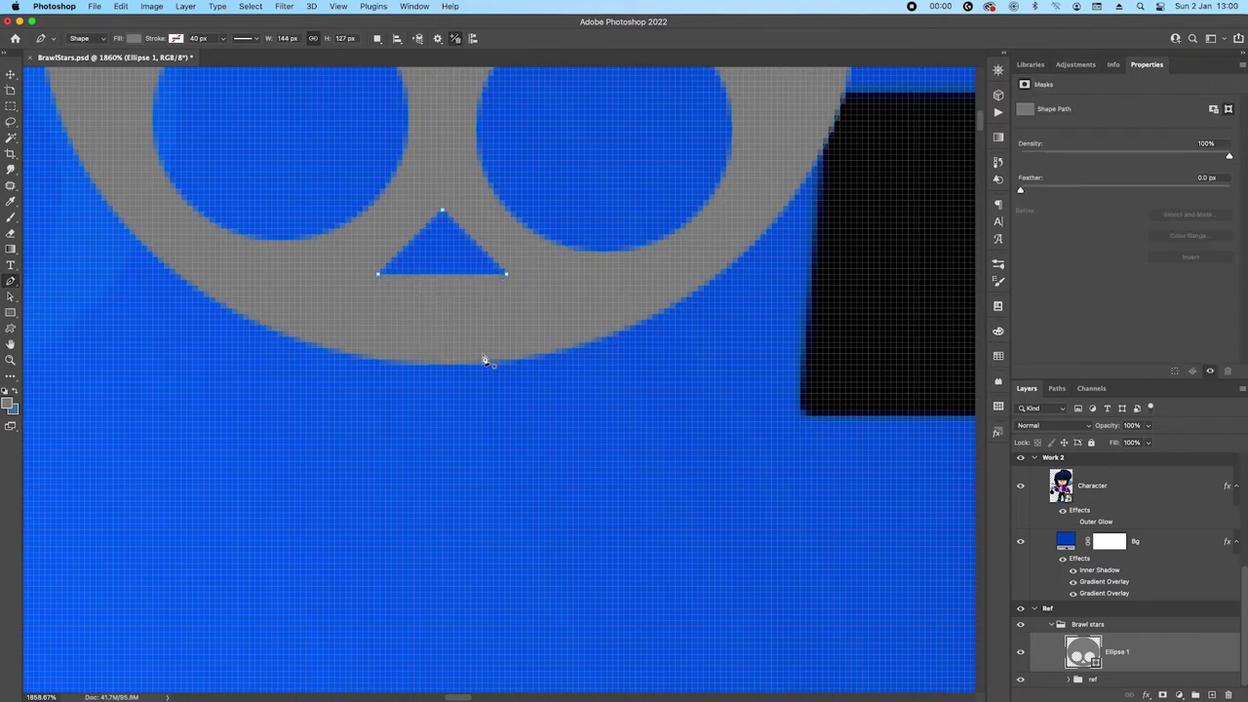
Draw a grey rectangle about 68 × 24 px across the skull's lower edge as the jaw
scroll(484, 358, down, 3)
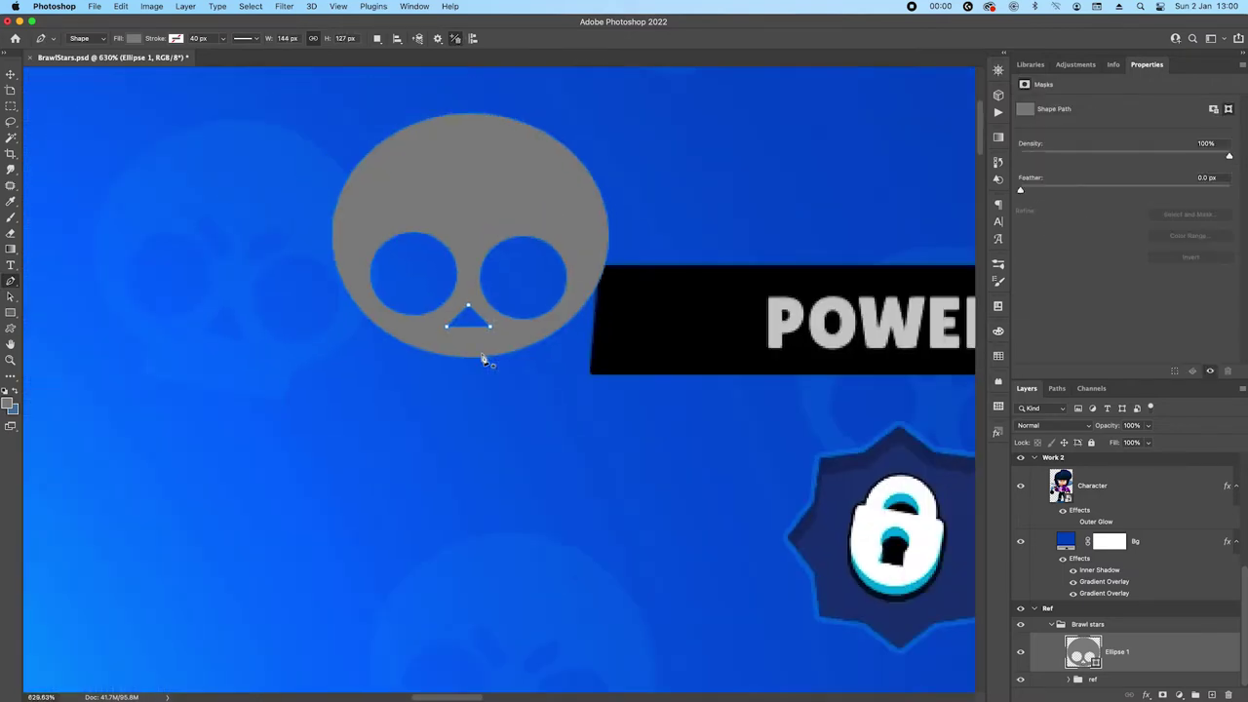
click(11, 312)
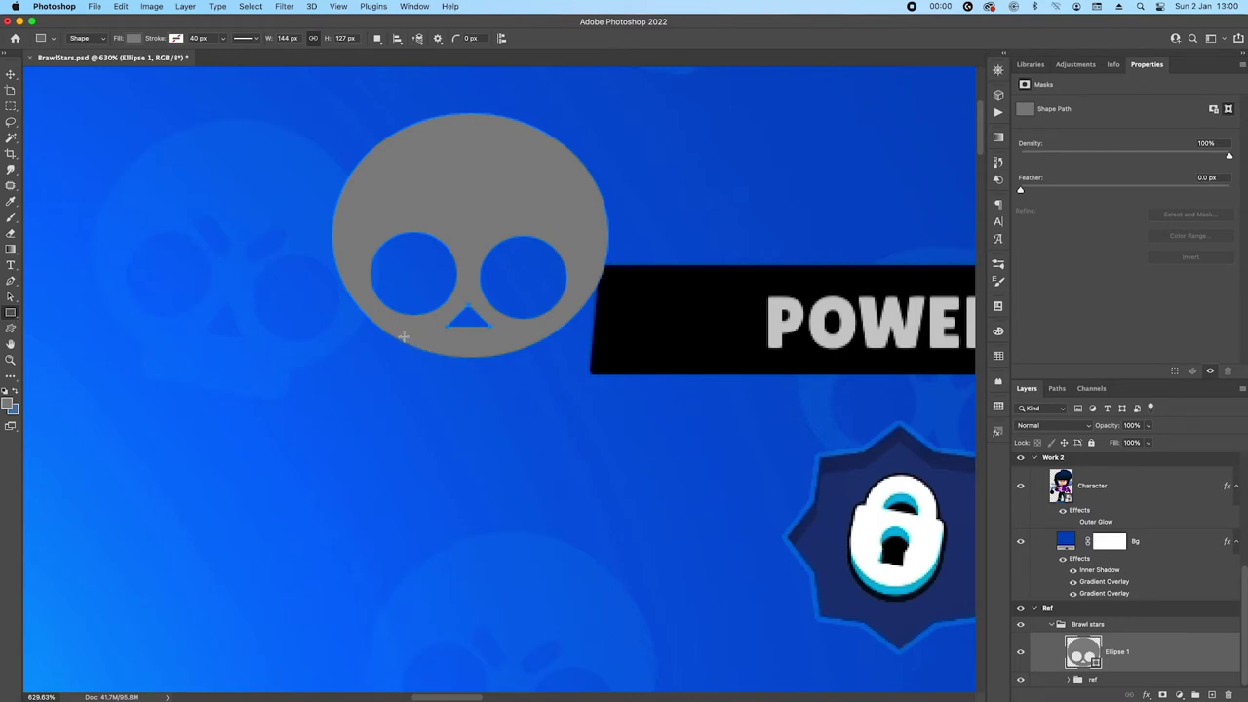
drag(402, 333, 533, 375)
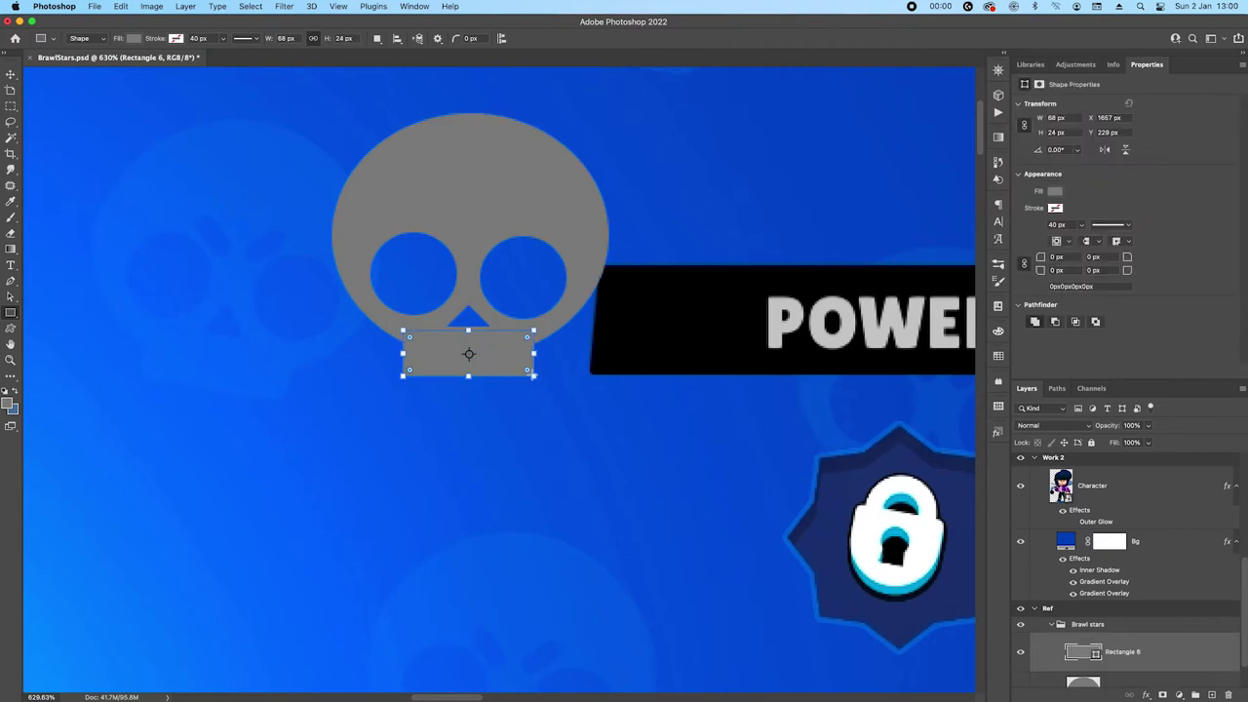
Round all four corners of the jaw rectangle to an 8 px radius
click(1049, 257)
text(4)
key(Return)
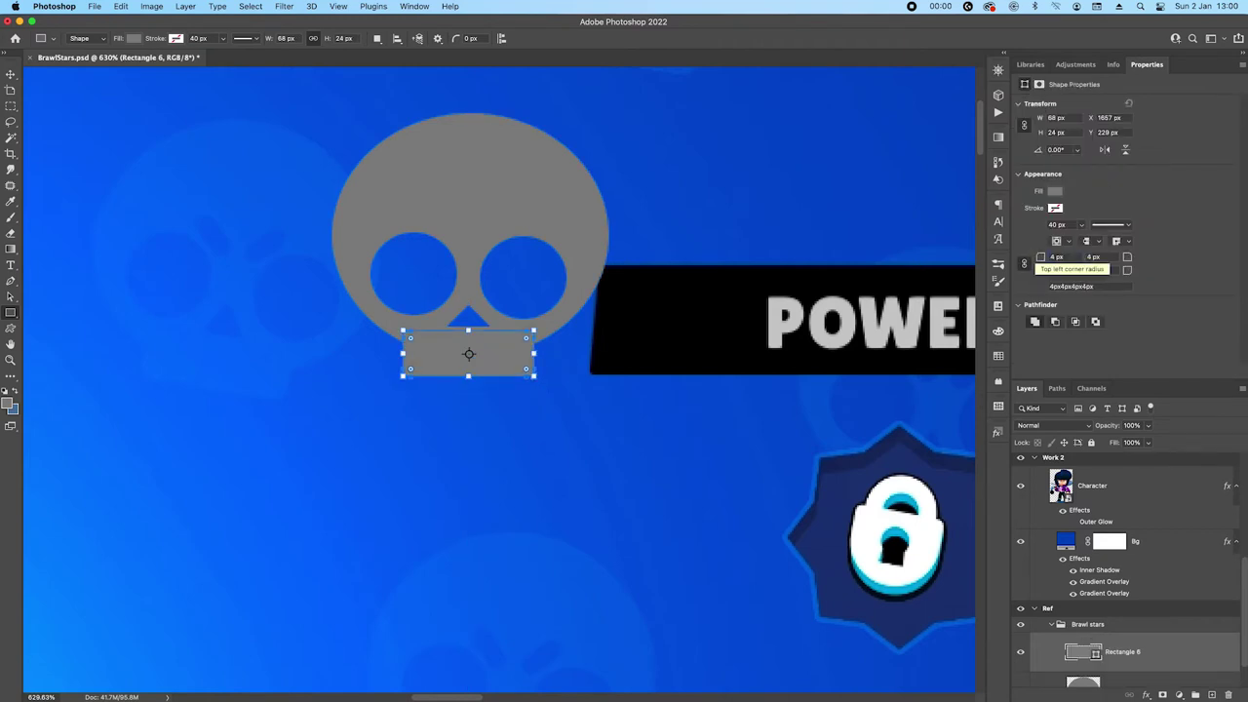
text(8)
key(Return)
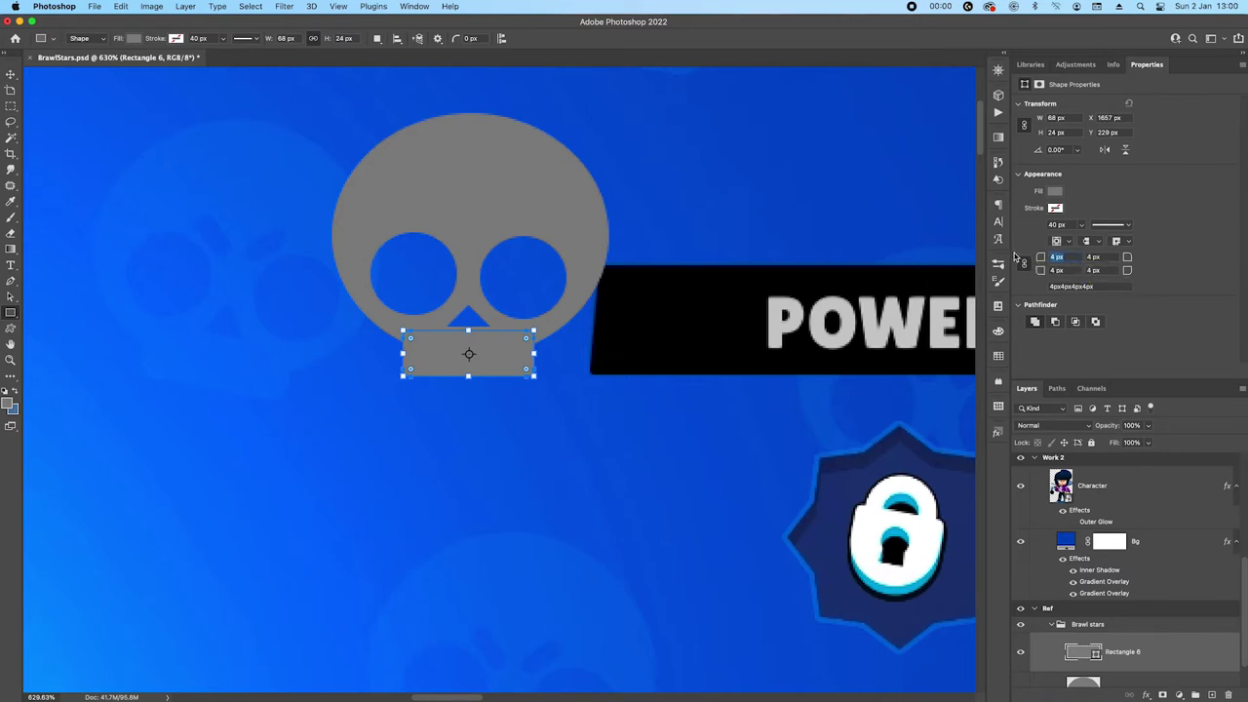
click(10, 74)
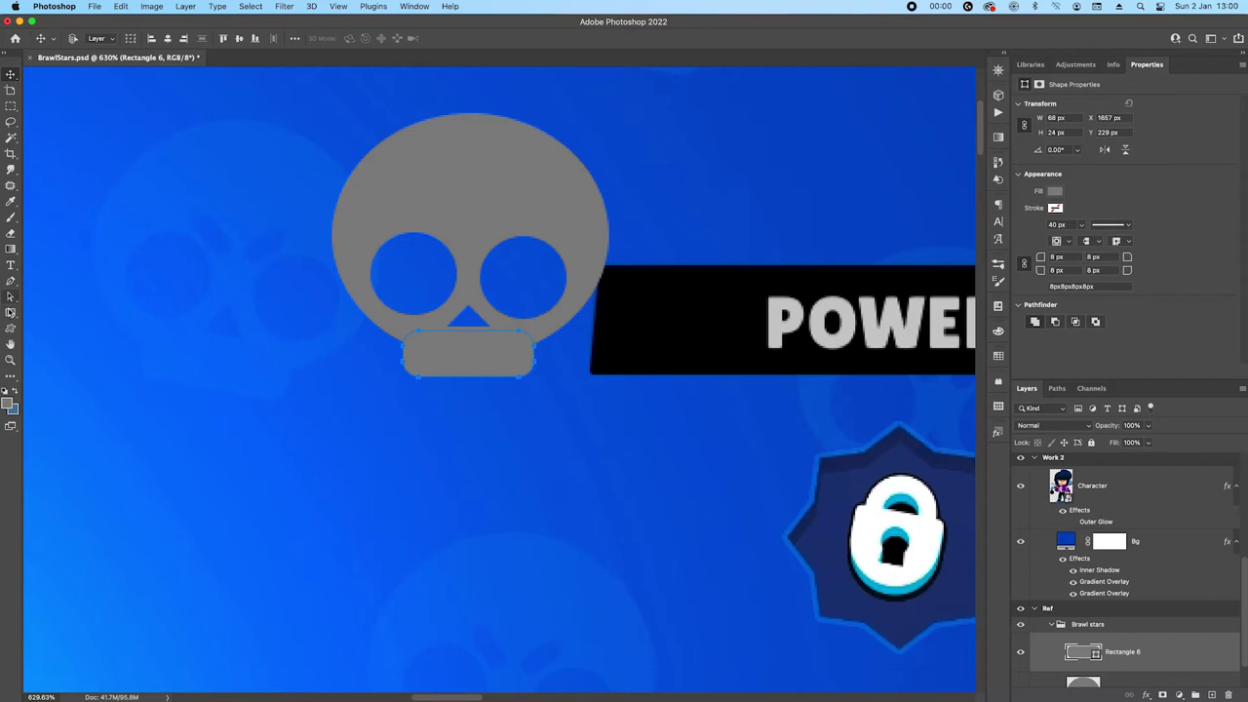
Draw a small bar about 24 × 8 px above the left eye hole and round its corners to 4 px
click(11, 312)
drag(391, 198, 438, 213)
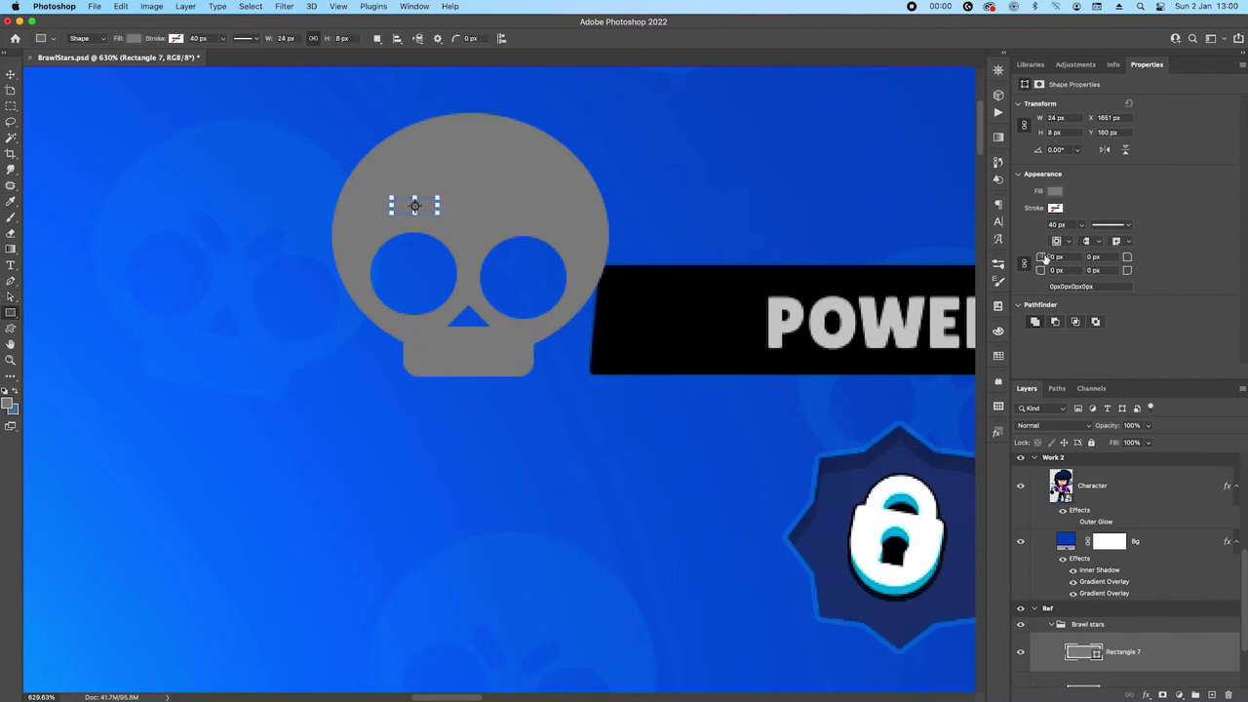
drag(1041, 259, 2, 20)
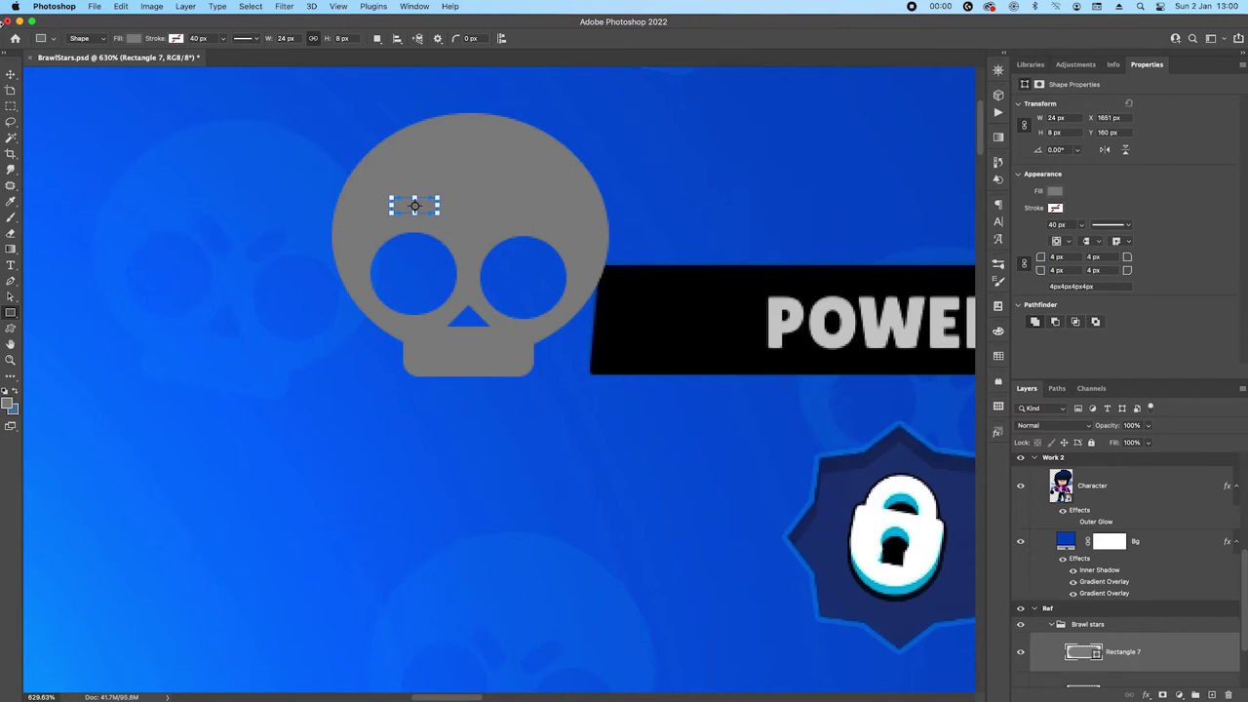
click(10, 75)
drag(433, 206, 532, 207)
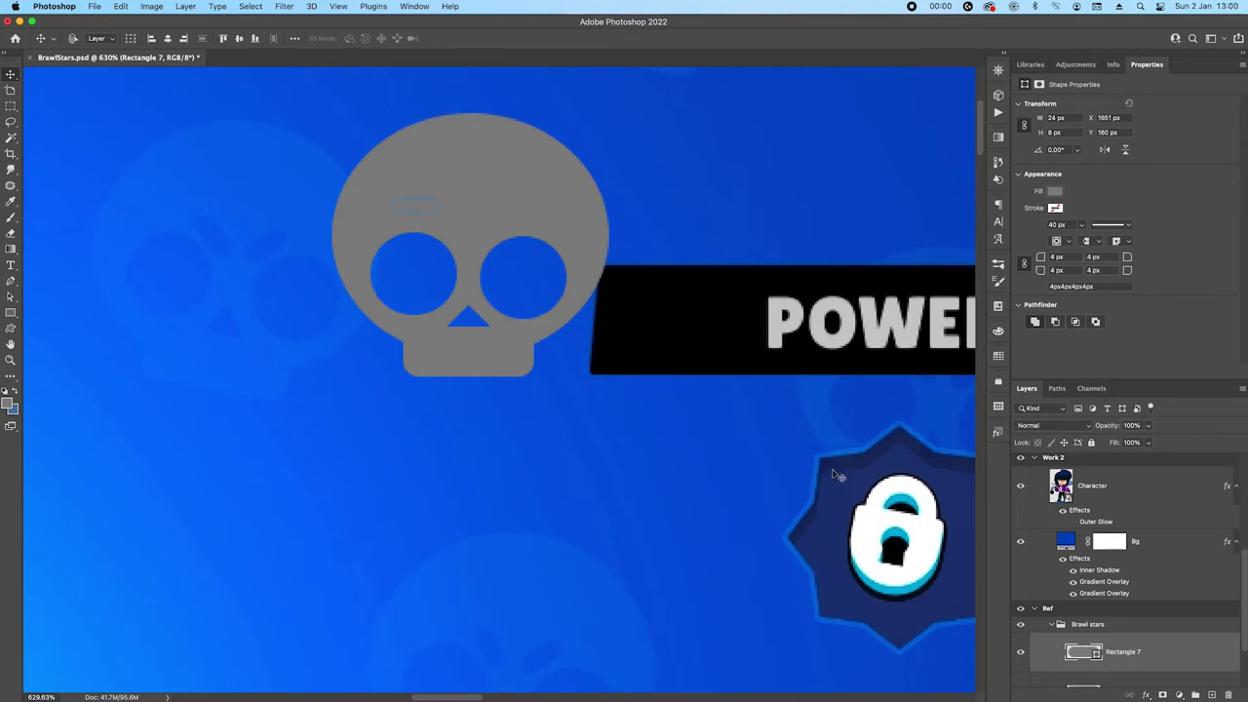
key(super+z)
key(super+t)
drag(470, 174, 469, 208)
key(Right)
key(Right)
key(Down)
key(Down)
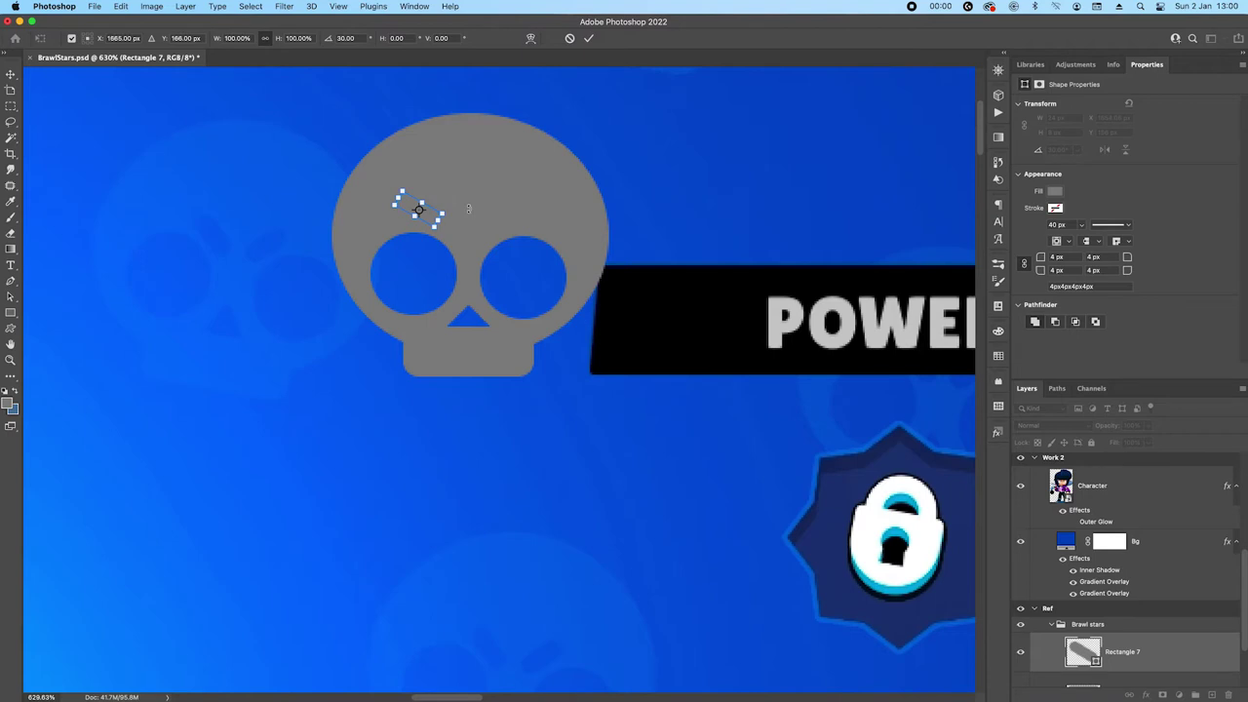
key(Up)
key(Escape)
Rotate the small bar 45° and nudge it just above the left eye hole's inner edge as an eyebrow
key(super+t)
drag(490, 213, 493, 245)
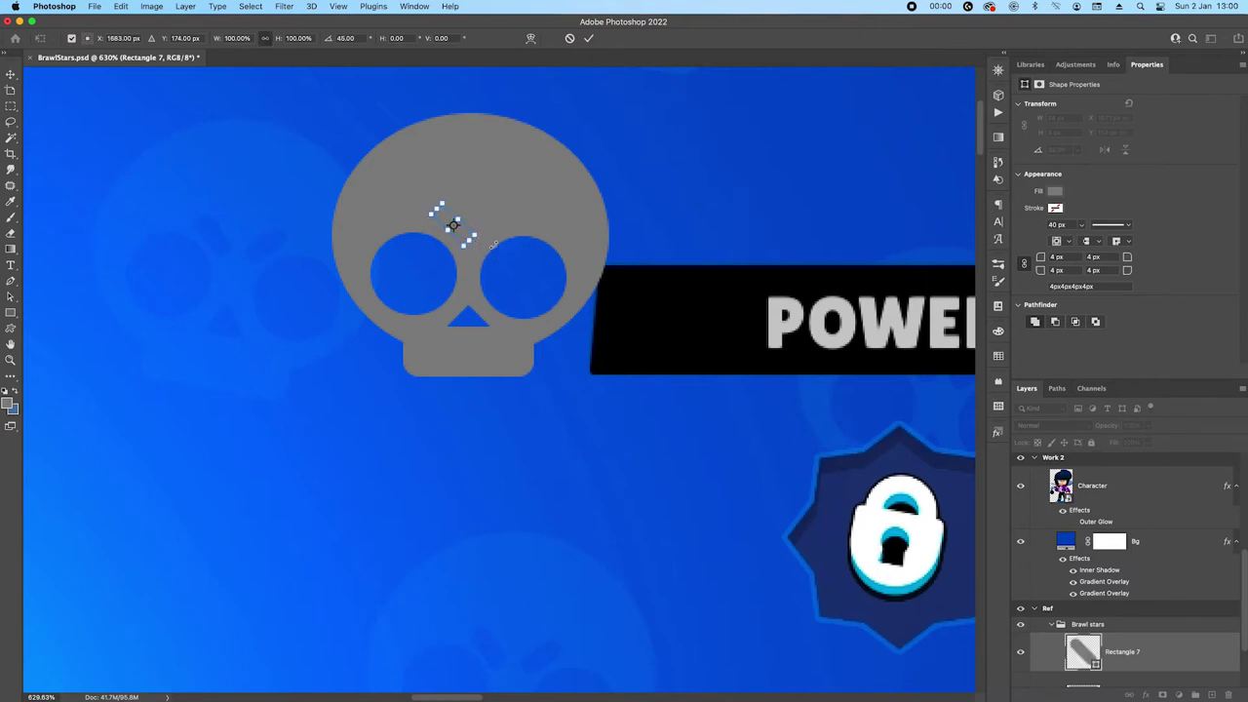
key(Left)
key(Down)
key(Down)
key(Left)
key(Left)
key(Down)
key(Down)
key(Right)
click(592, 39)
Duplicate the eyebrow bar beside the right eye hole and flip the copy to mirror the original, with rulers shown
drag(483, 229, 483, 230)
key(super+t)
key(super+r)
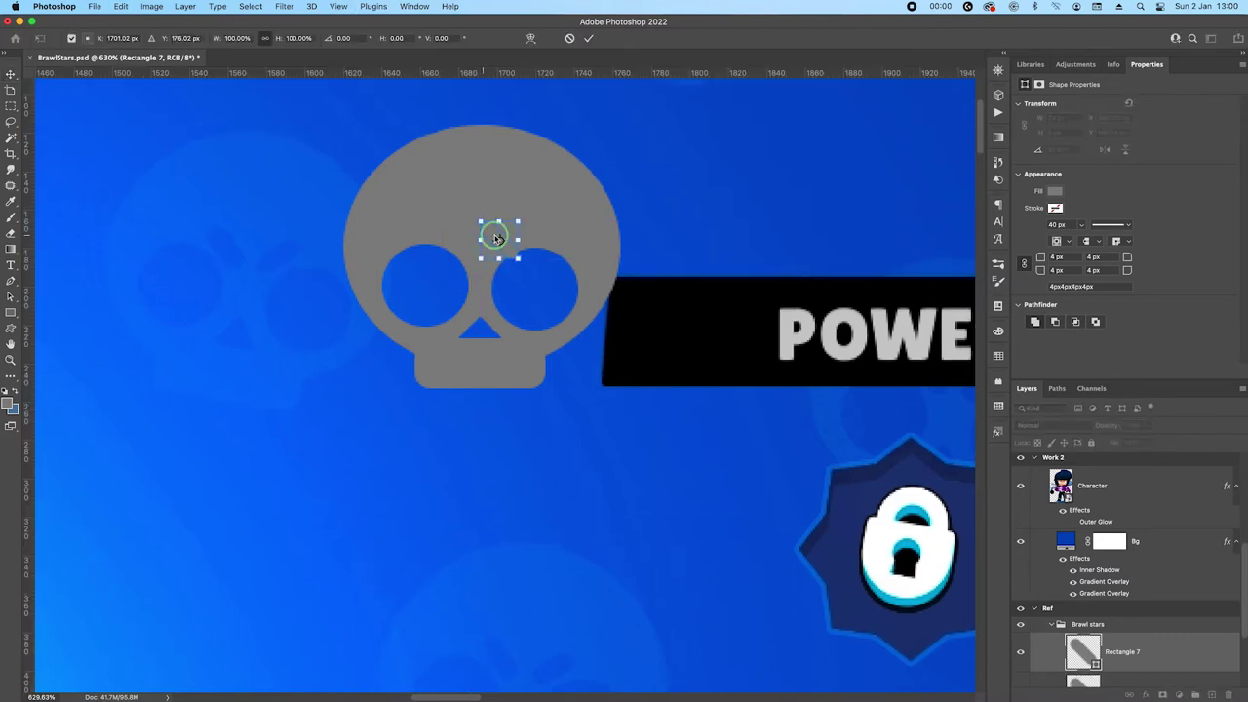
right_click(495, 237)
click(542, 515)
key(Return)
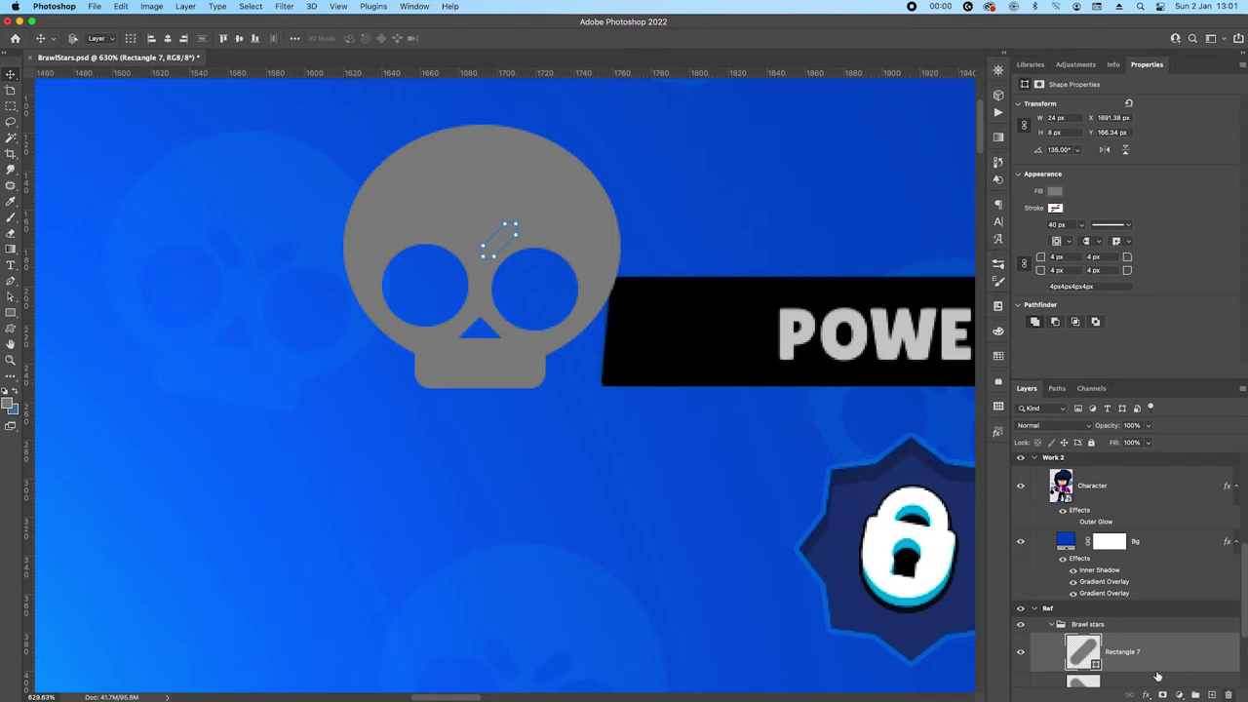
Fine-tune the spacing between the two eyebrow bars and merge their shapes into one layer
scroll(1157, 675, down, 1)
shift+click(1168, 654)
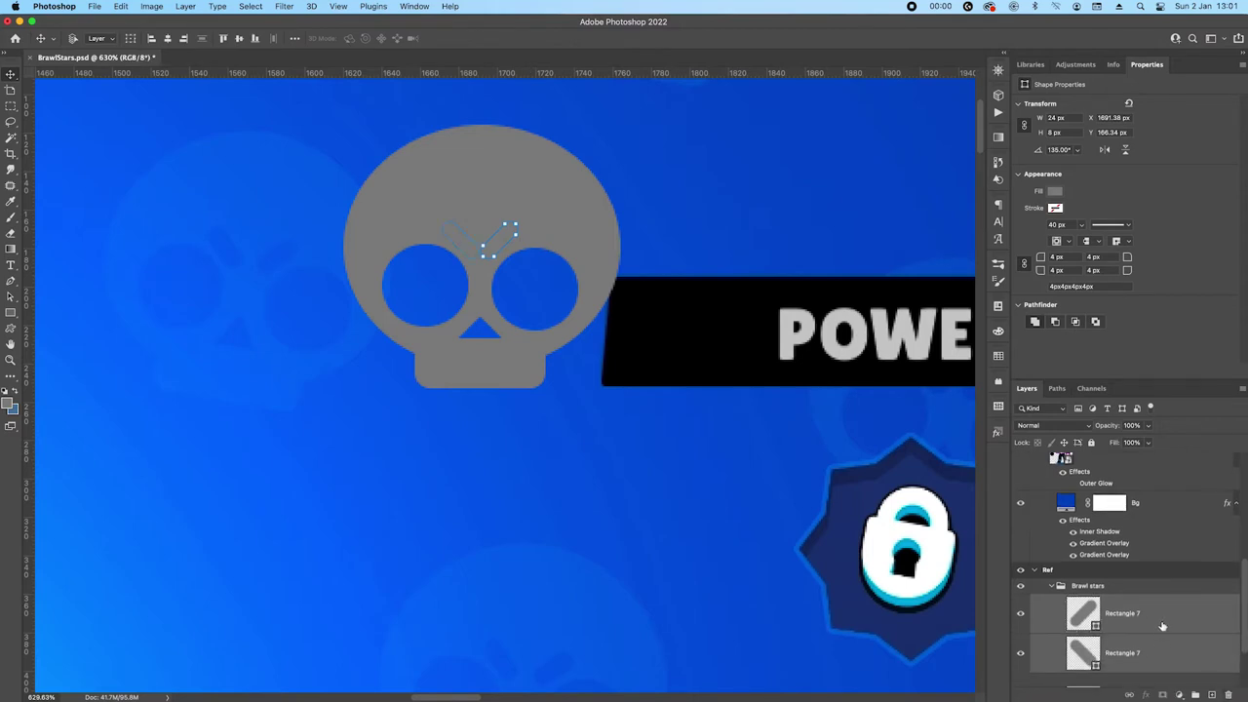
click(1168, 654)
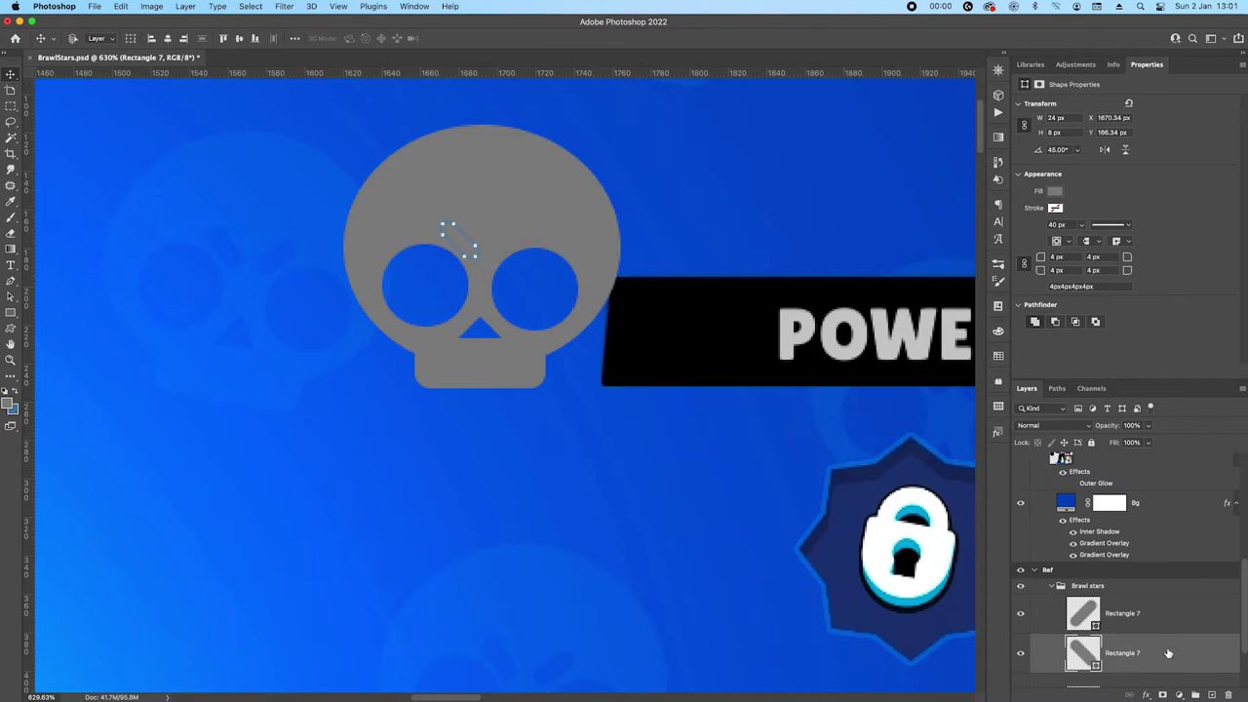
click(1157, 613)
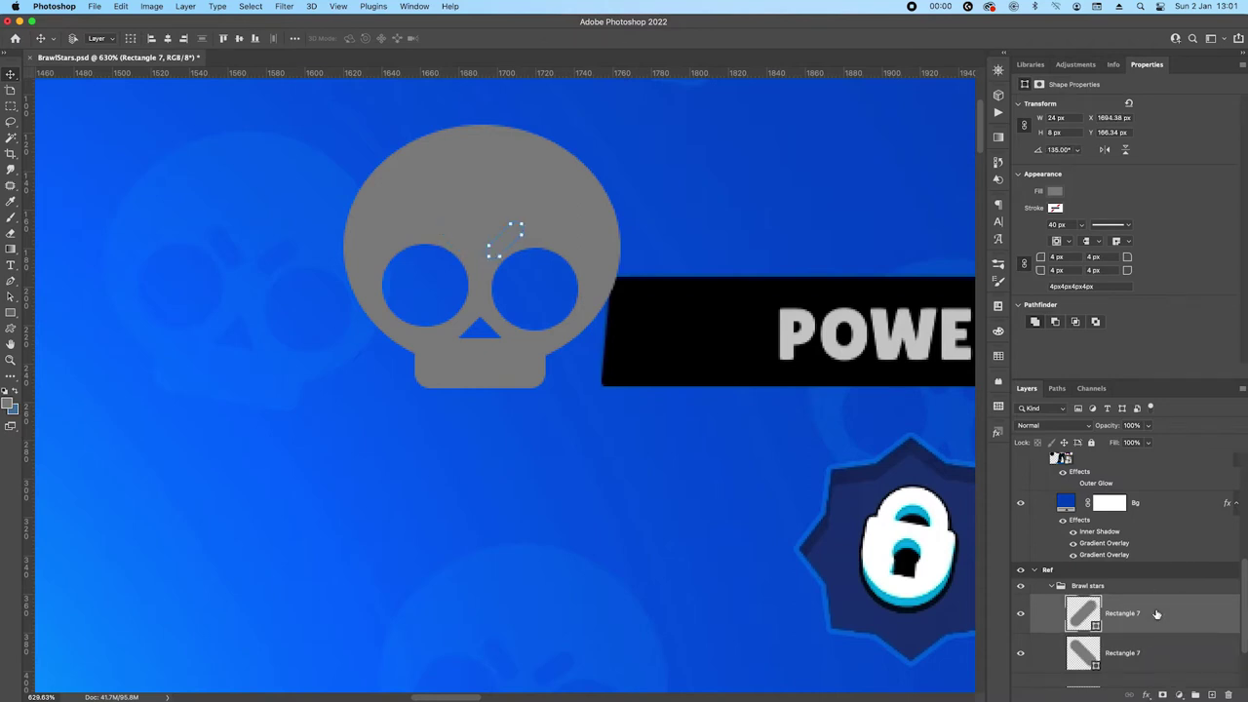
right_click(1170, 655)
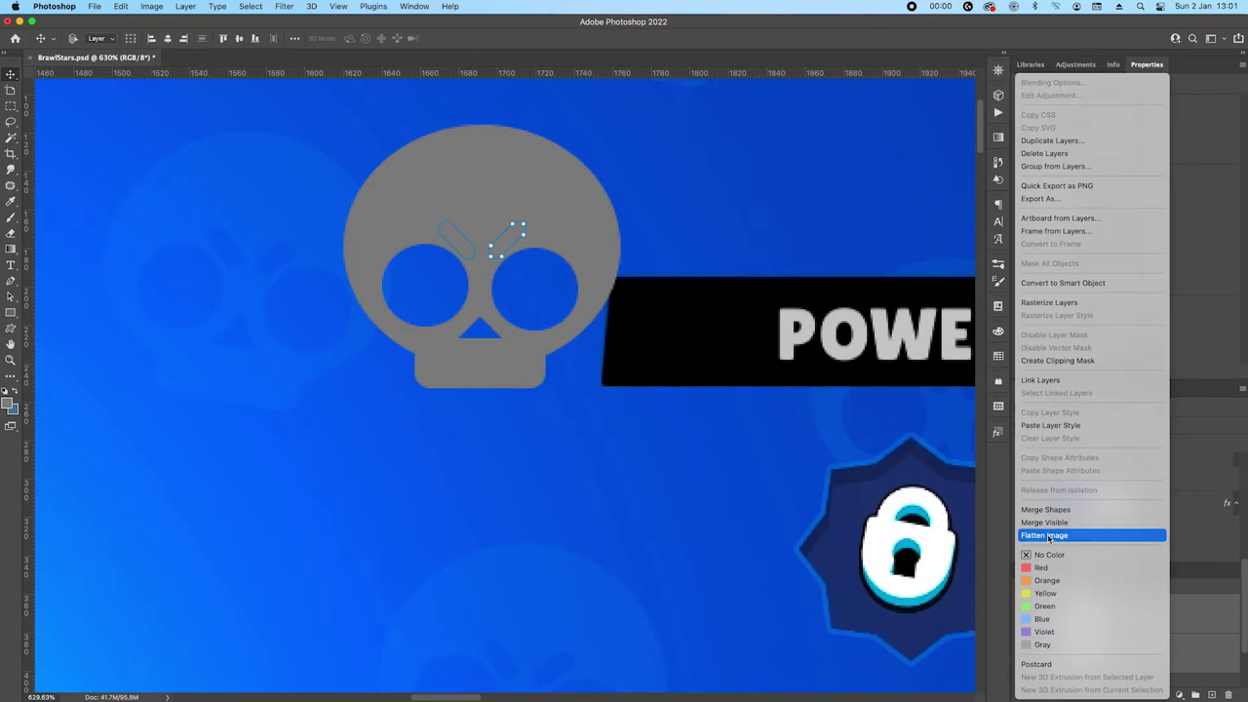
click(1038, 510)
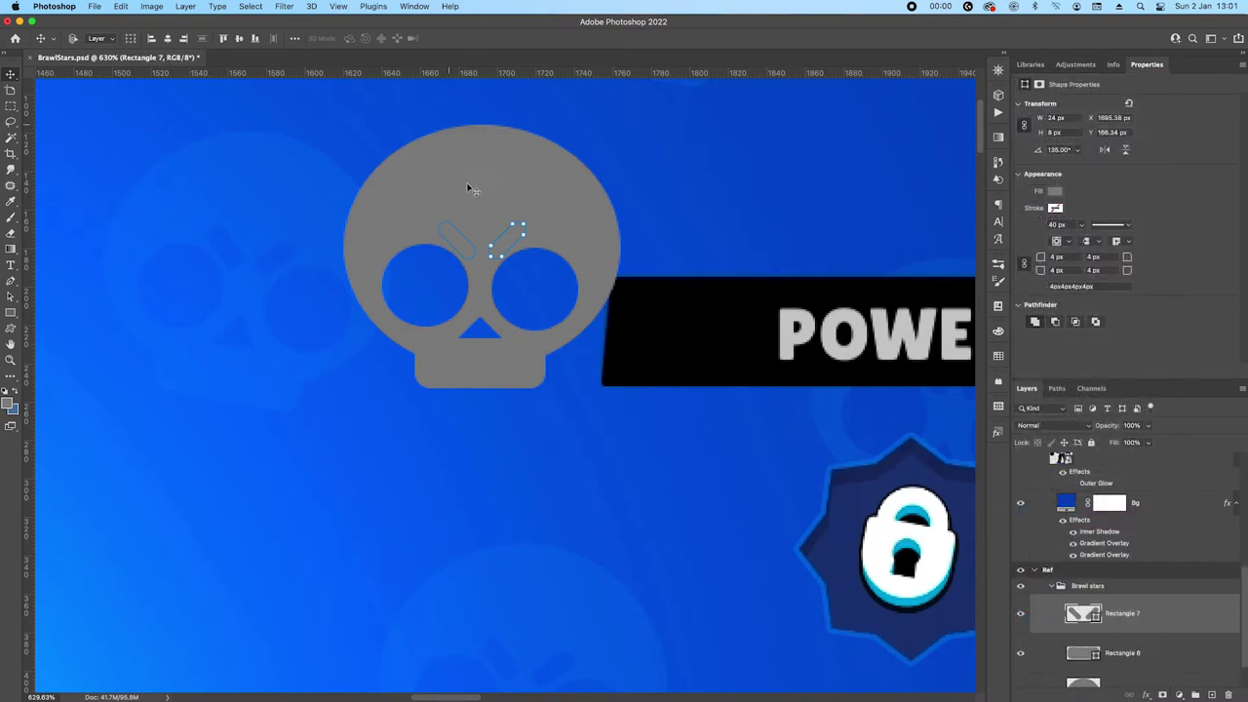
Subtract the merged eyebrow bars from the skull ellipse using Subtract Front Shape
scroll(1209, 658, down, 2)
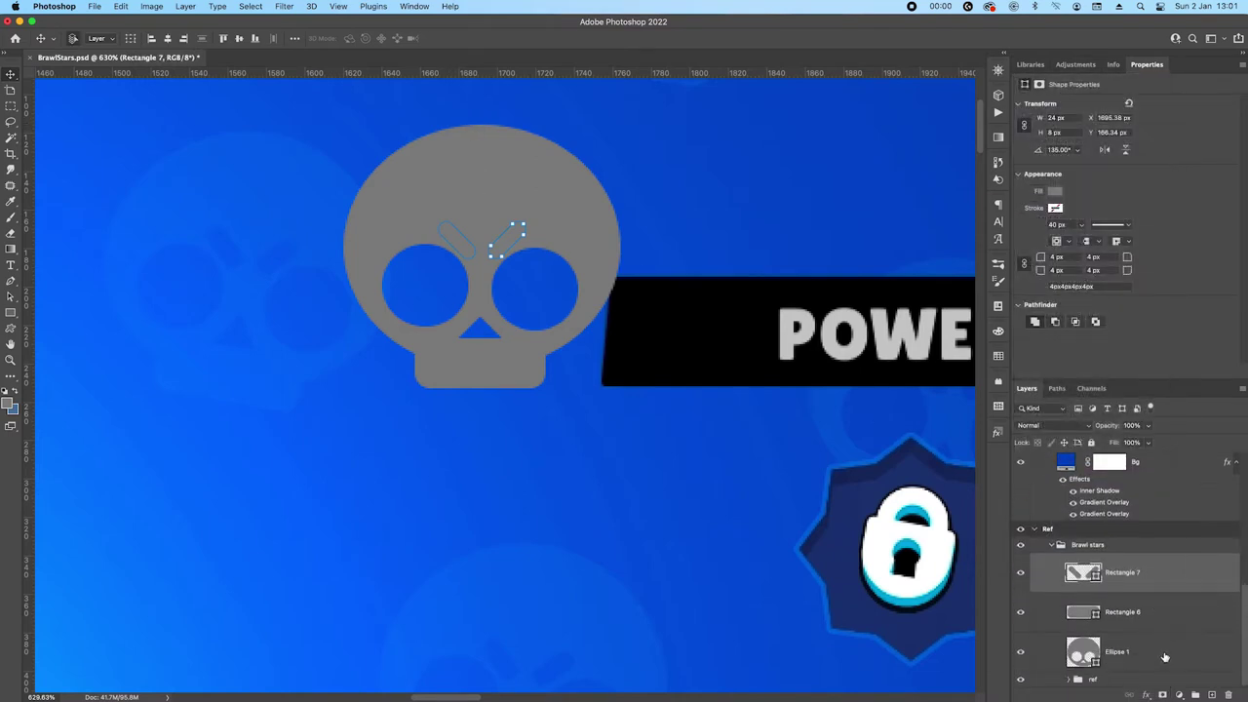
super+click(1131, 661)
key(p)
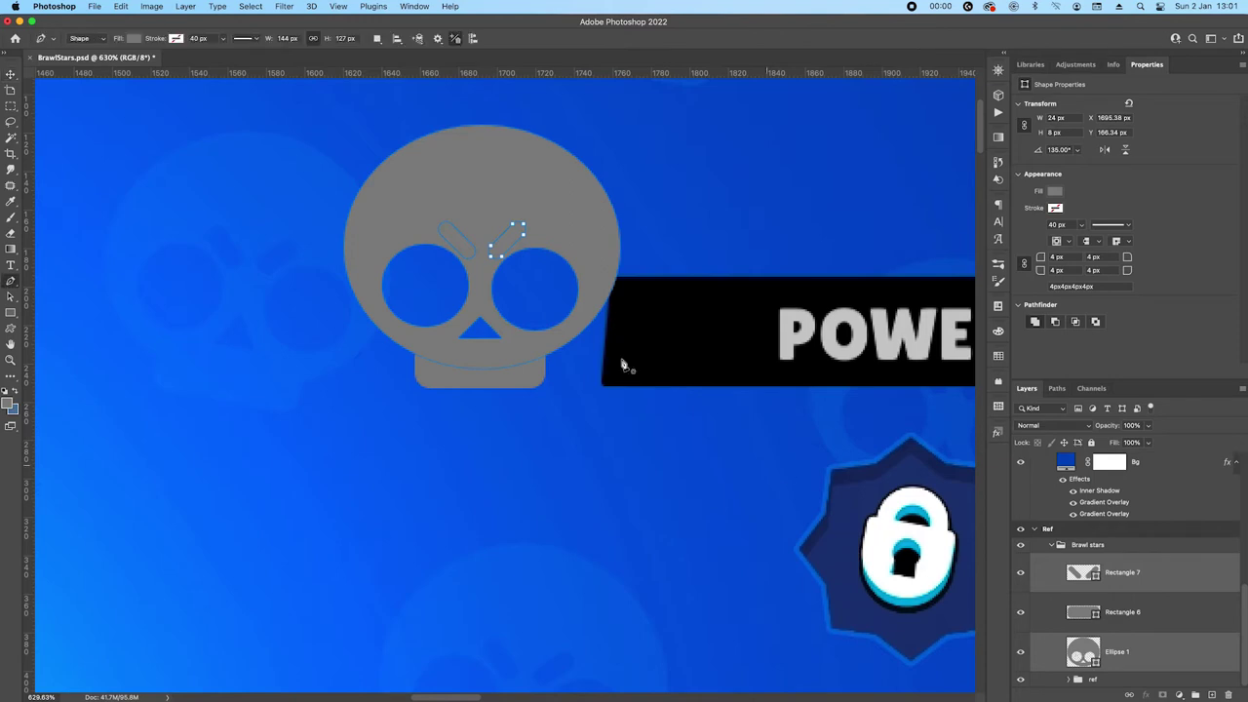
right_click(485, 174)
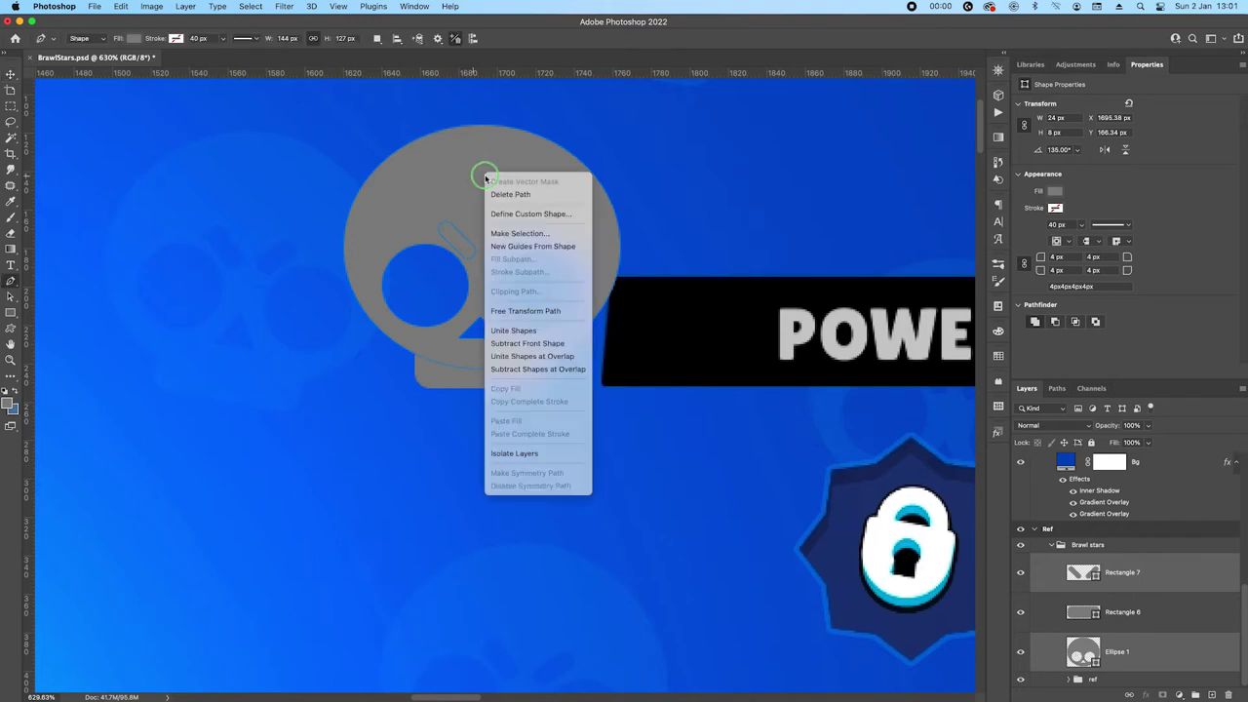
click(533, 345)
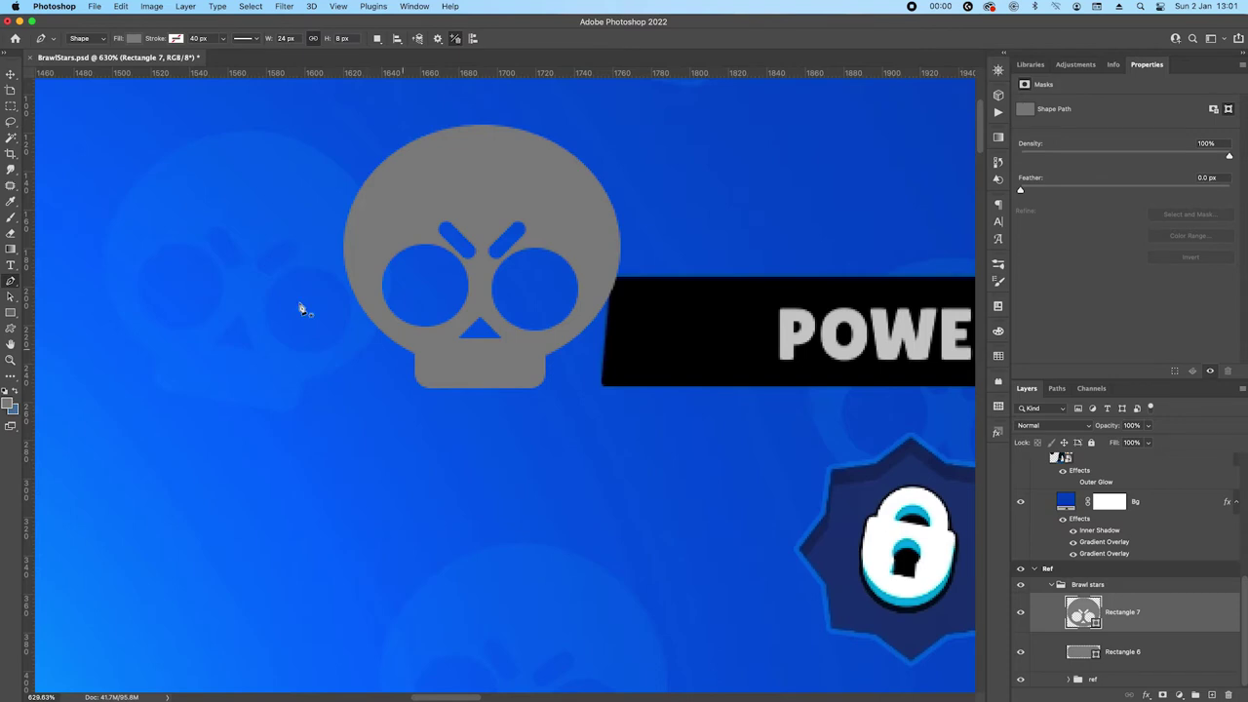
Select both eye-hole paths together and nudge them slightly down, away from the eyebrow cutouts
click(12, 297)
click(445, 250)
shift+click(571, 261)
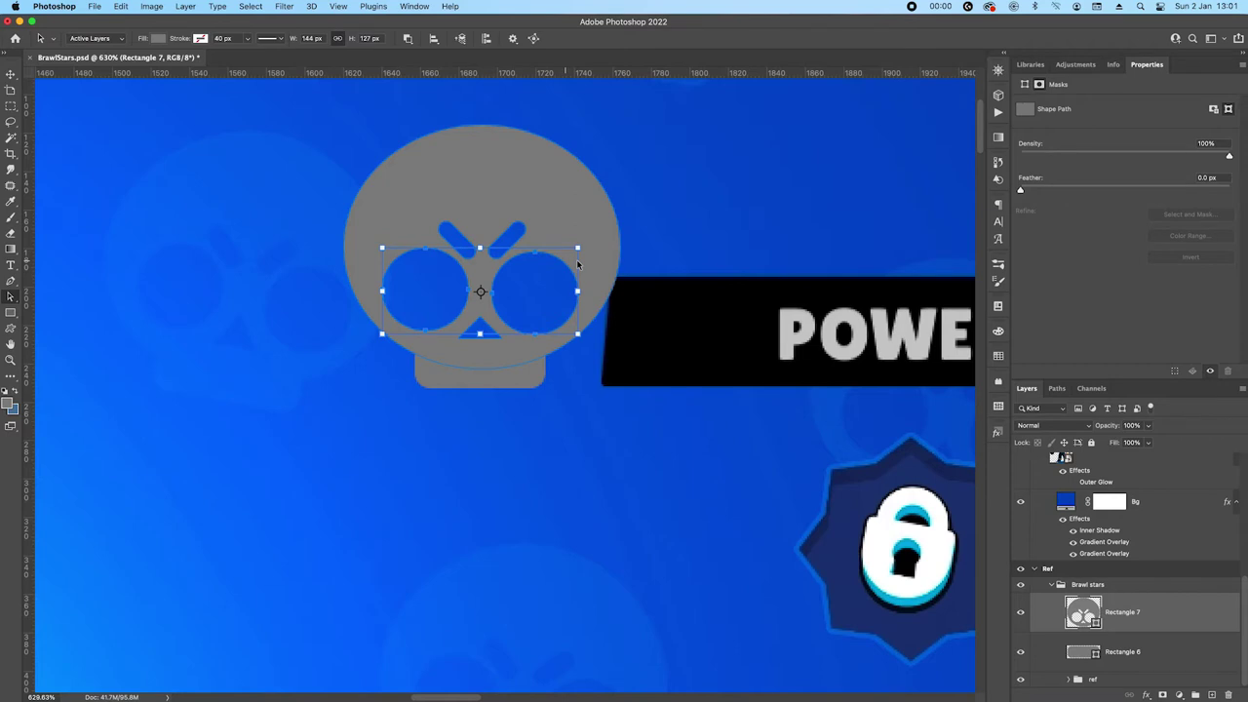
key(Escape)
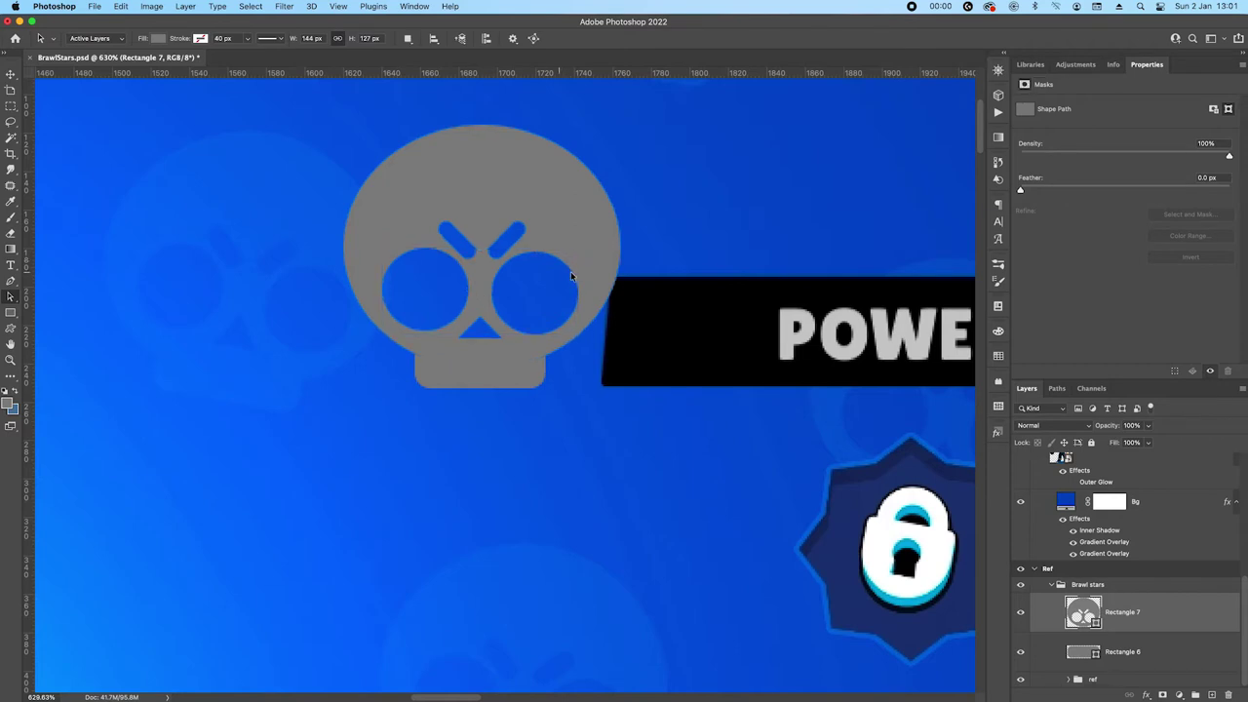
Merge the skull and jaw layers into one shape and merge its shape components
scroll(478, 302, down, 5)
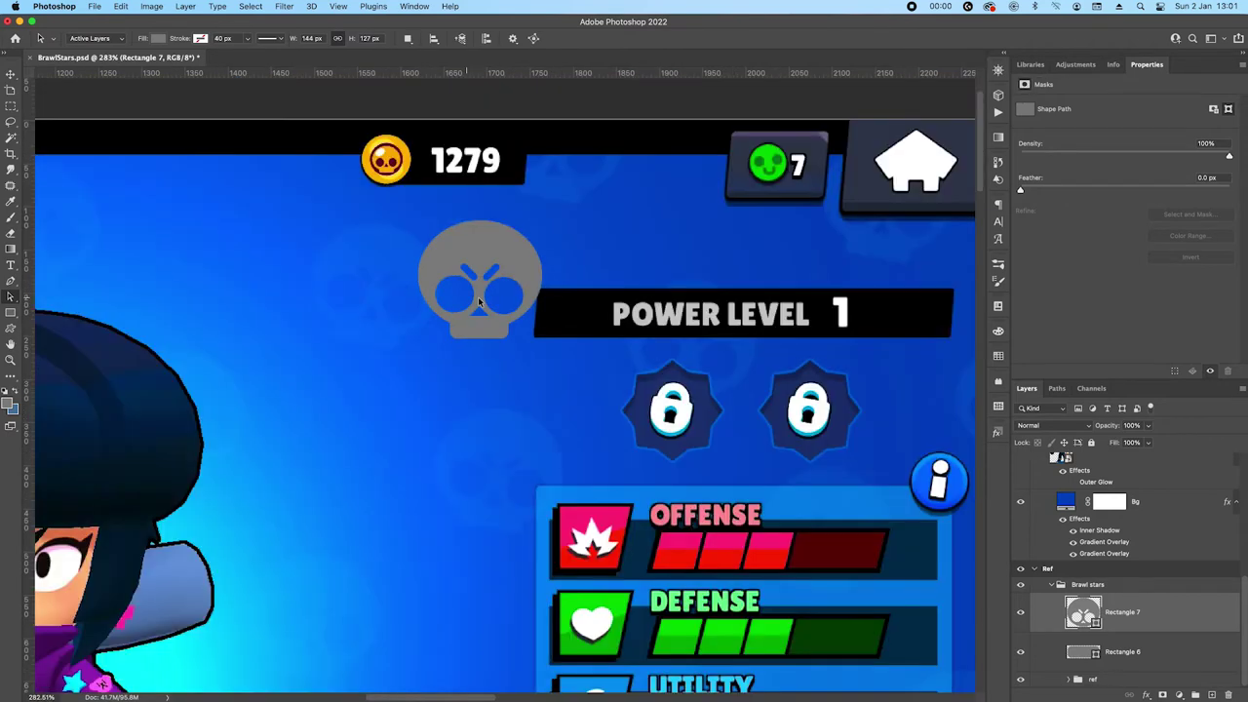
shift+click(1166, 653)
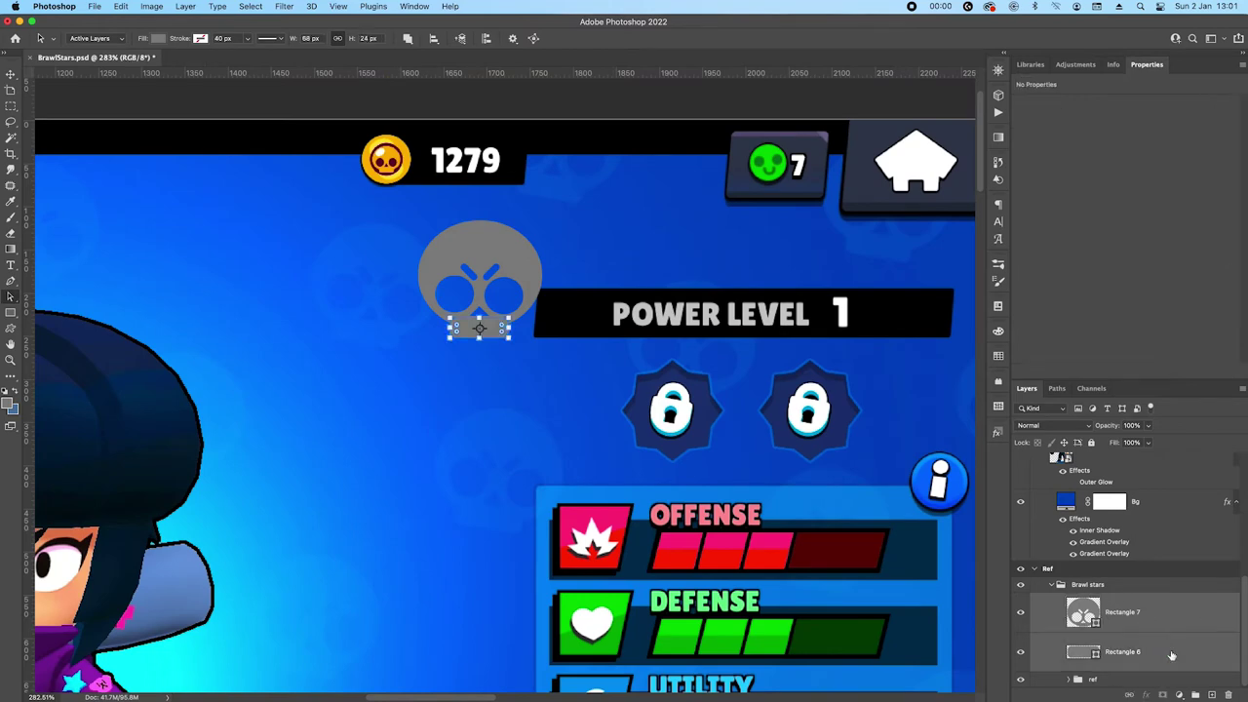
right_click(1166, 653)
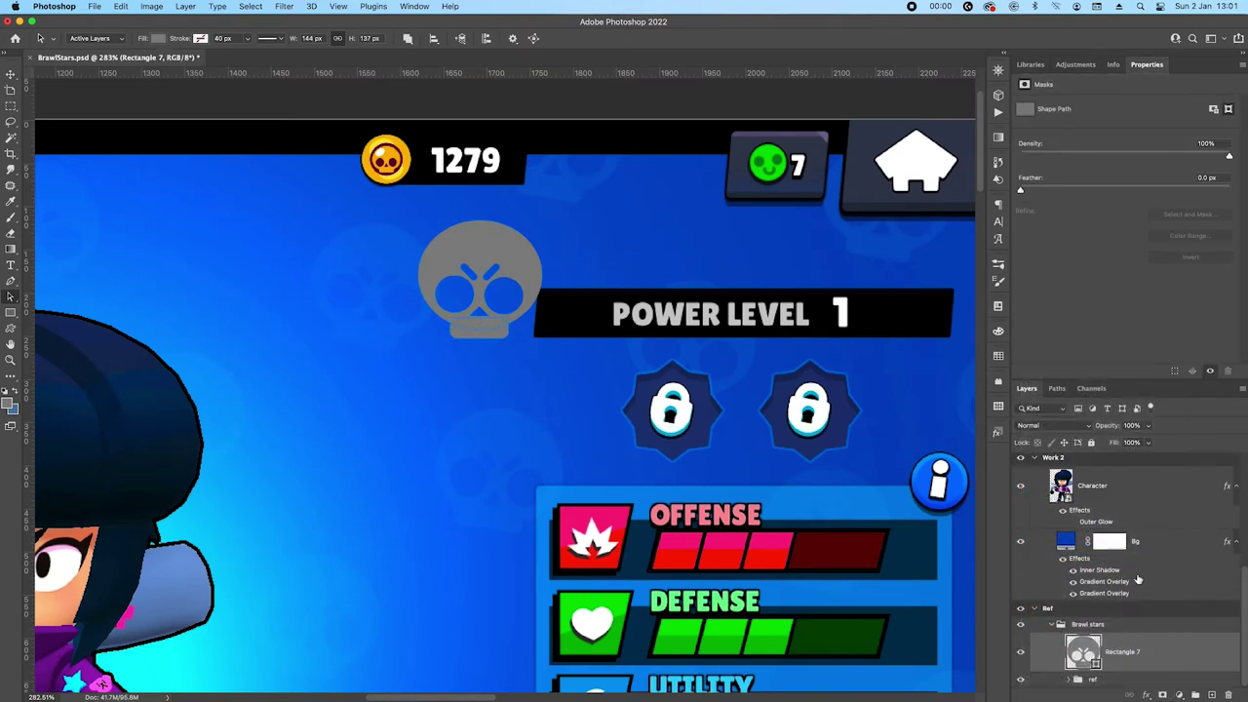
click(11, 313)
click(378, 38)
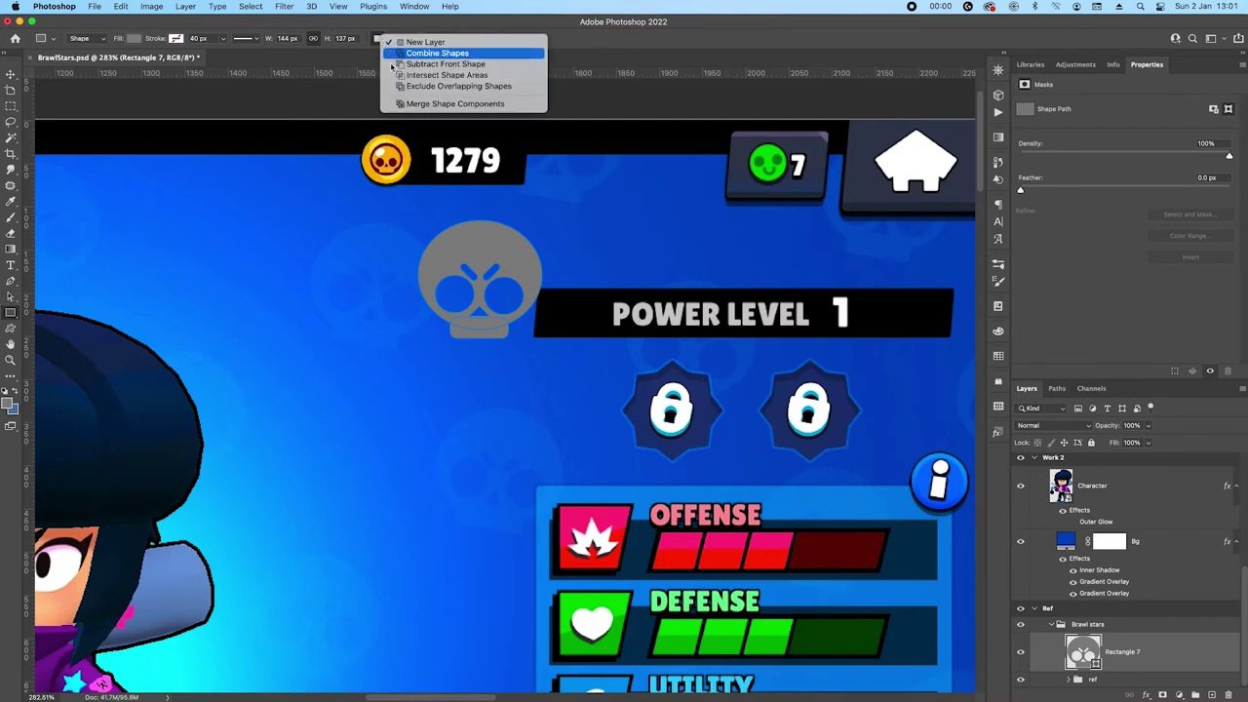
click(454, 103)
scroll(450, 307, up, 2)
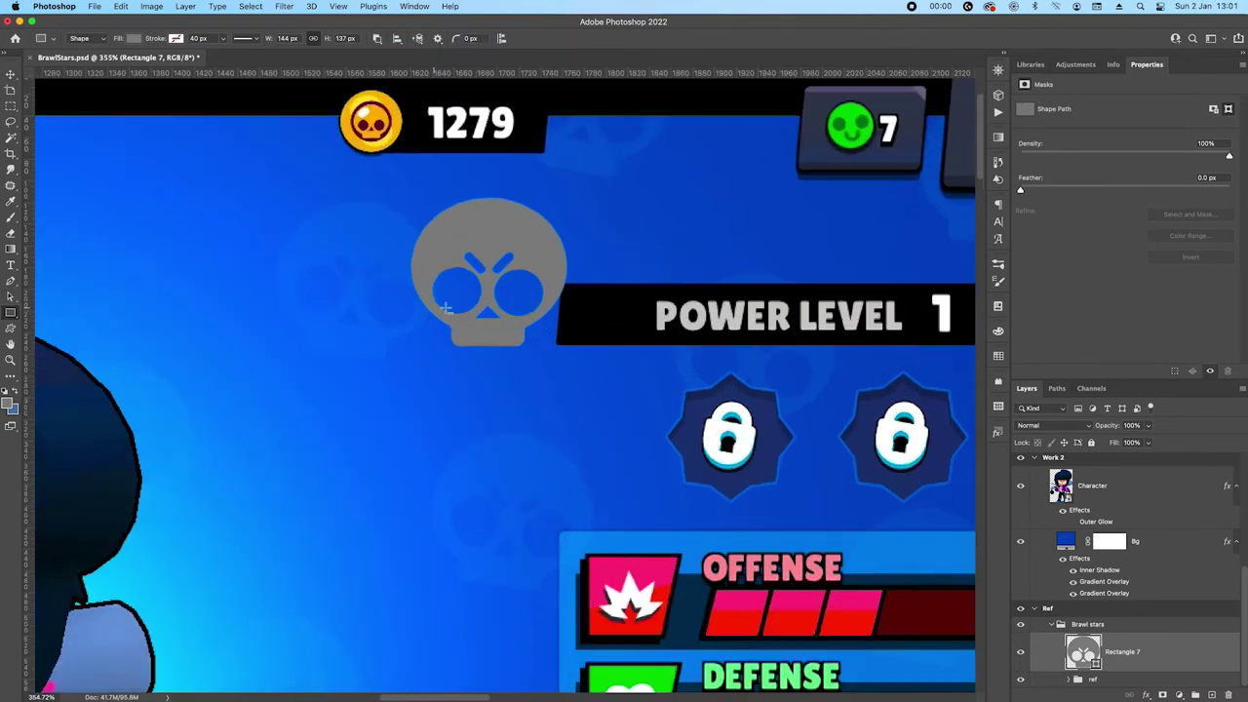
Convert the skull shape to a smart object and open its contents for editing
right_click(1173, 651)
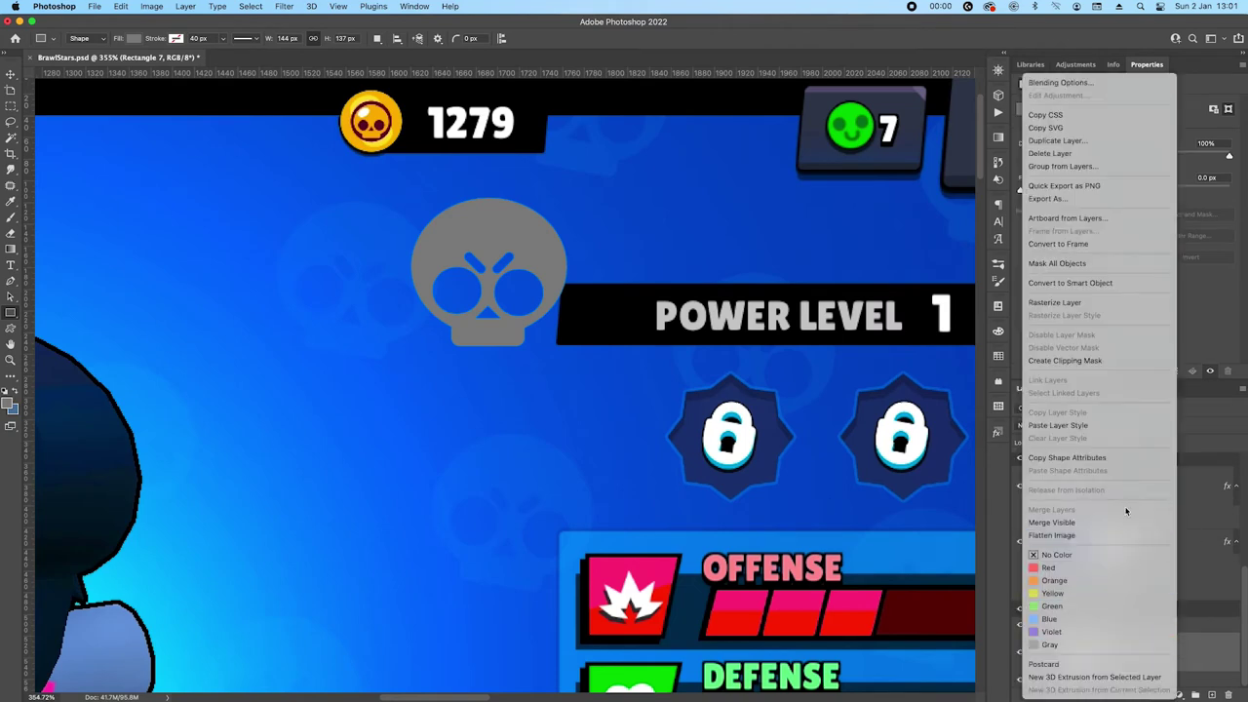
click(1073, 283)
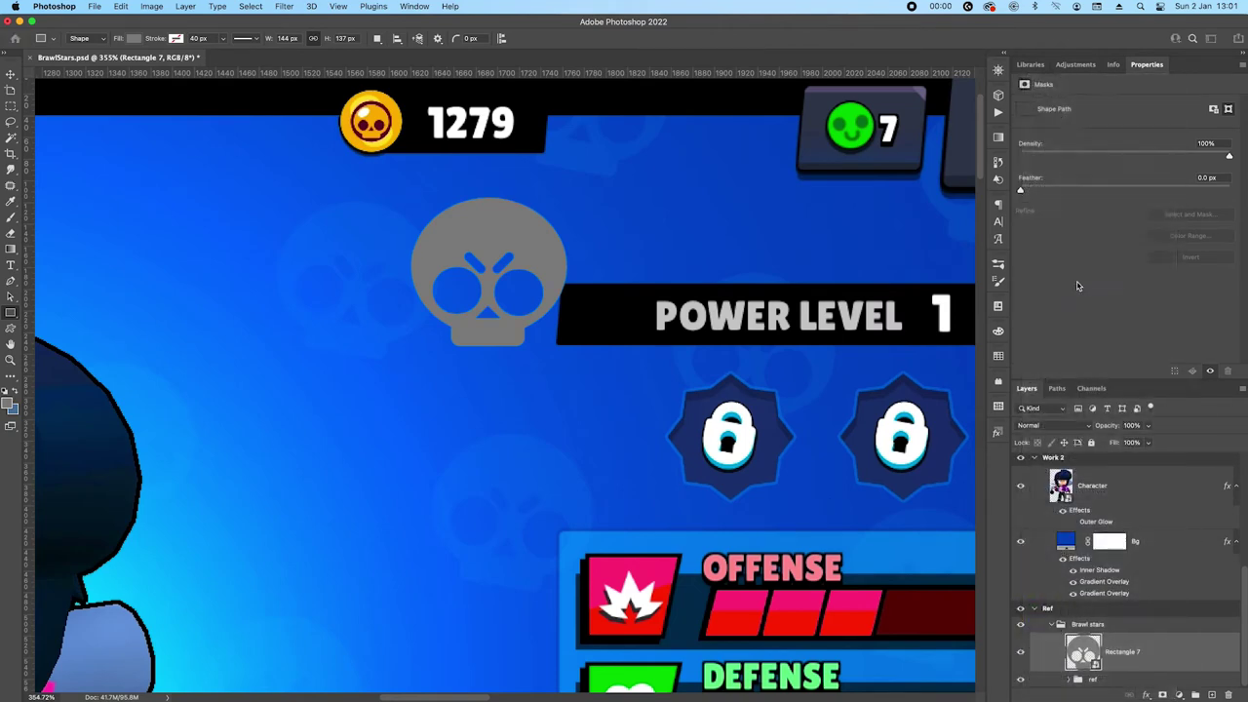
double_click(1083, 650)
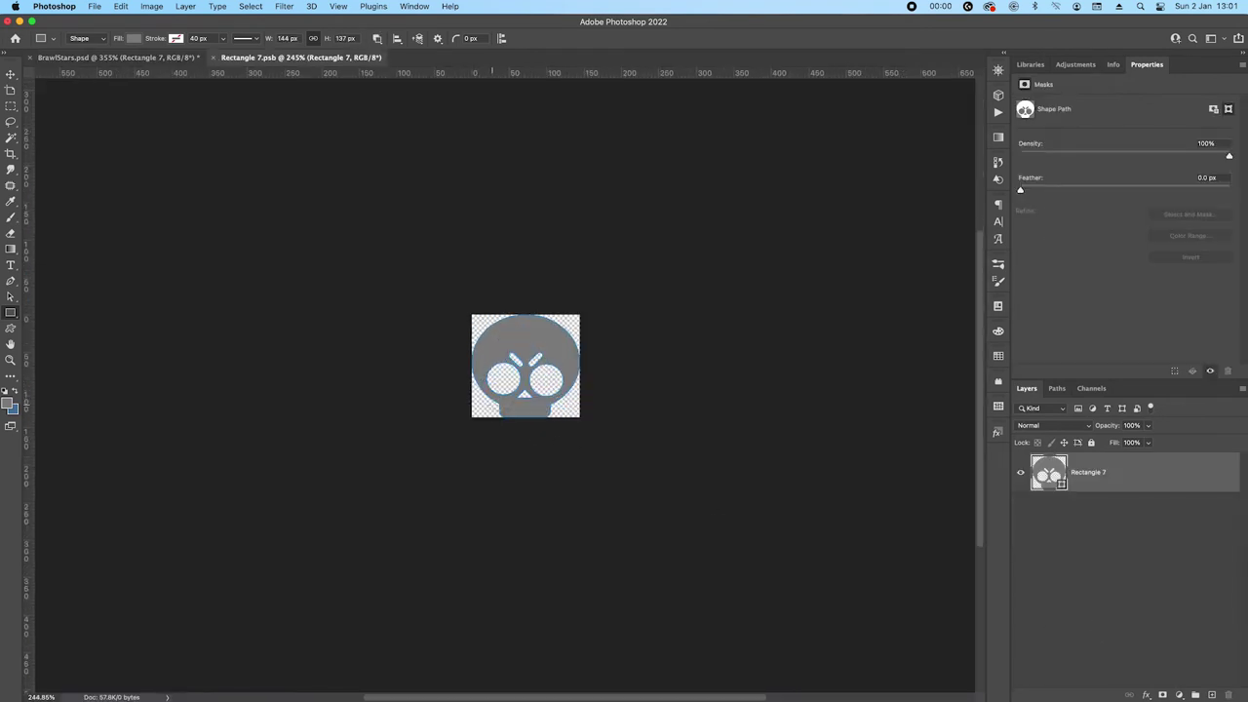
Extend the smart object's canvas right and down to about three times the skull's width and height
click(11, 153)
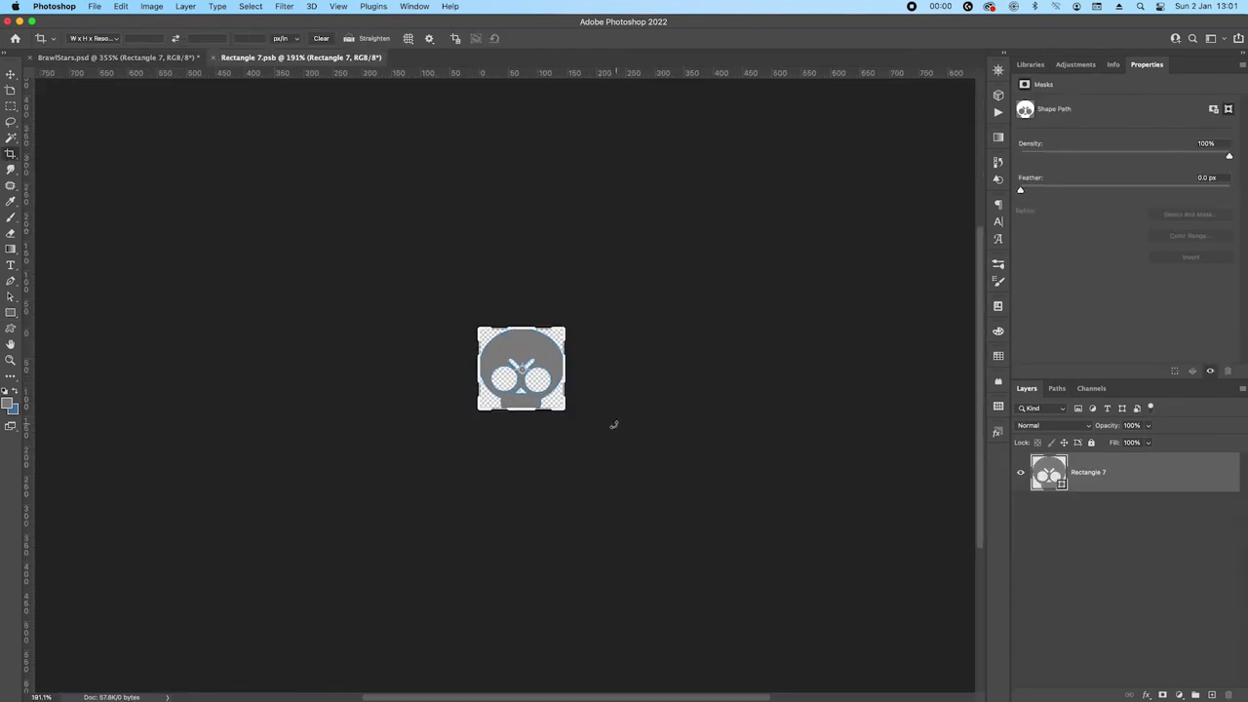
drag(560, 409, 751, 554)
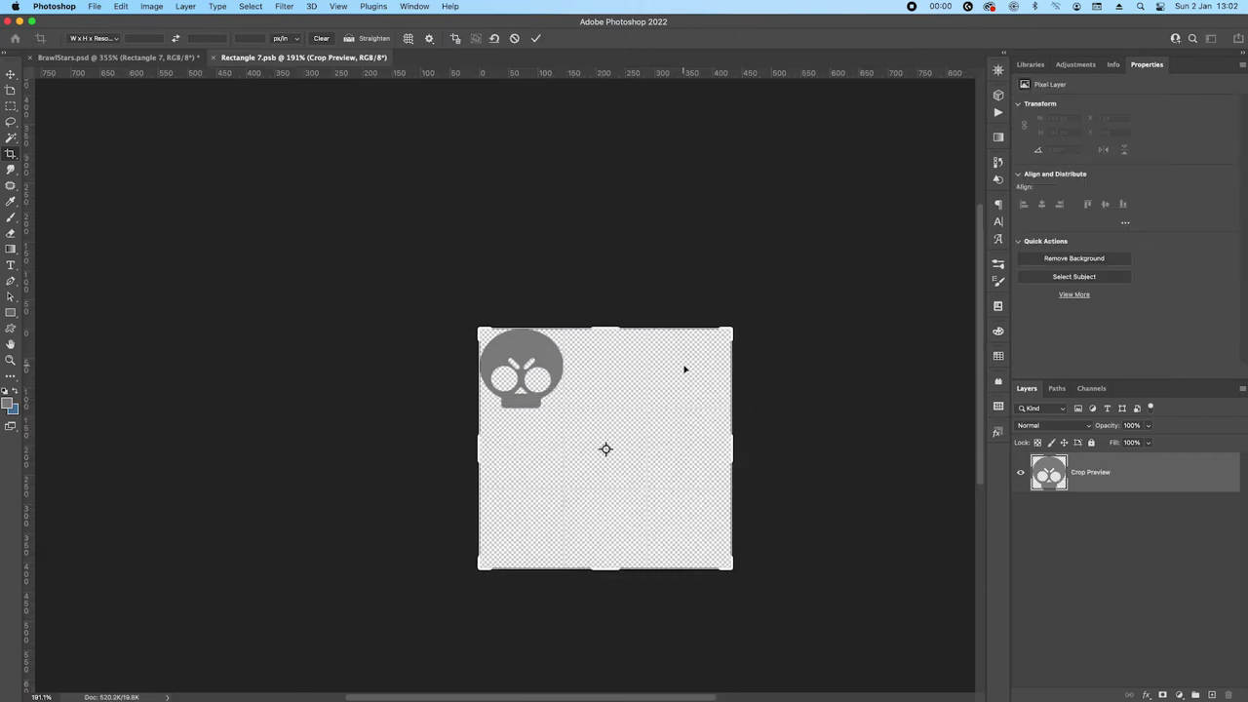
click(535, 38)
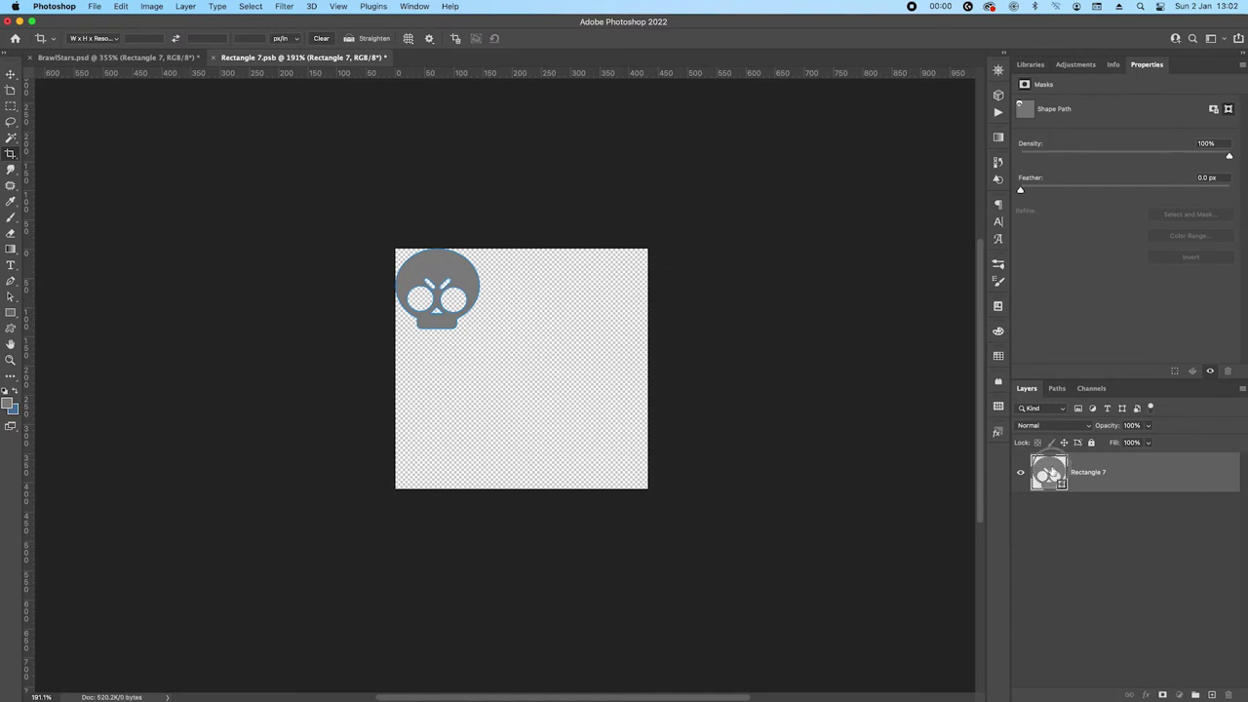
Change the skull shape's fill colour to white
double_click(1050, 472)
drag(898, 386, 908, 315)
click(1183, 307)
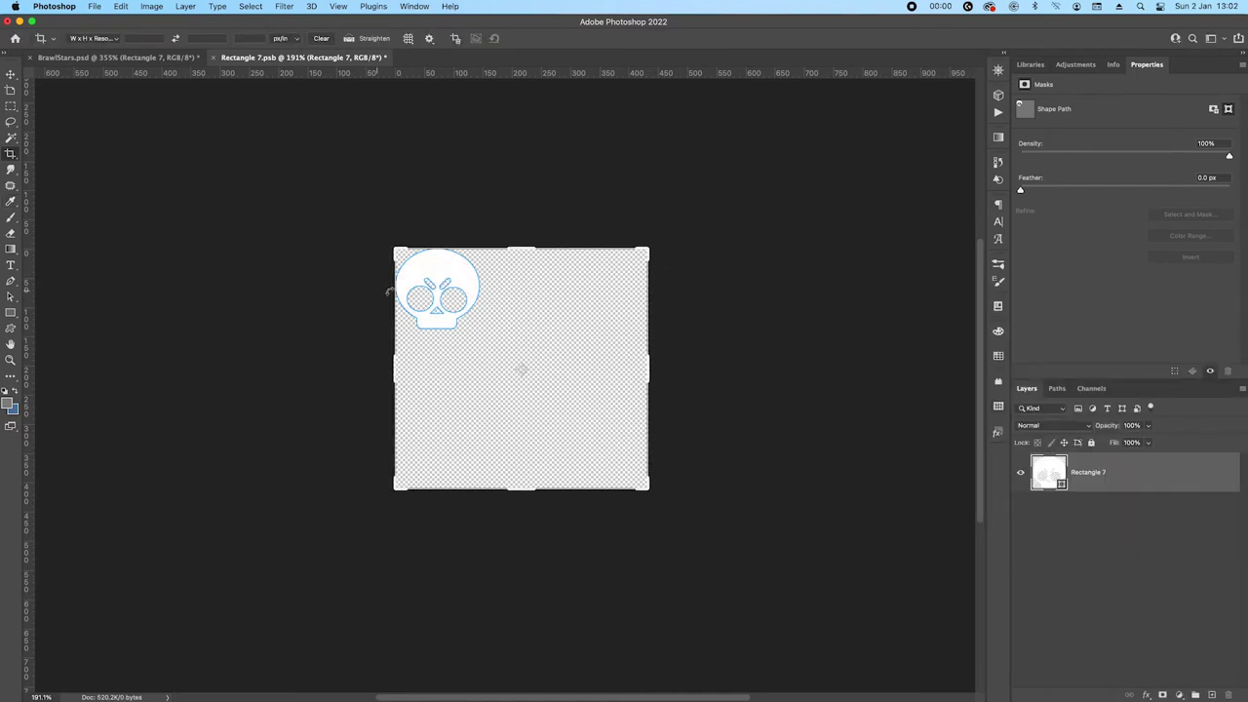
key(v)
drag(439, 263, 442, 351)
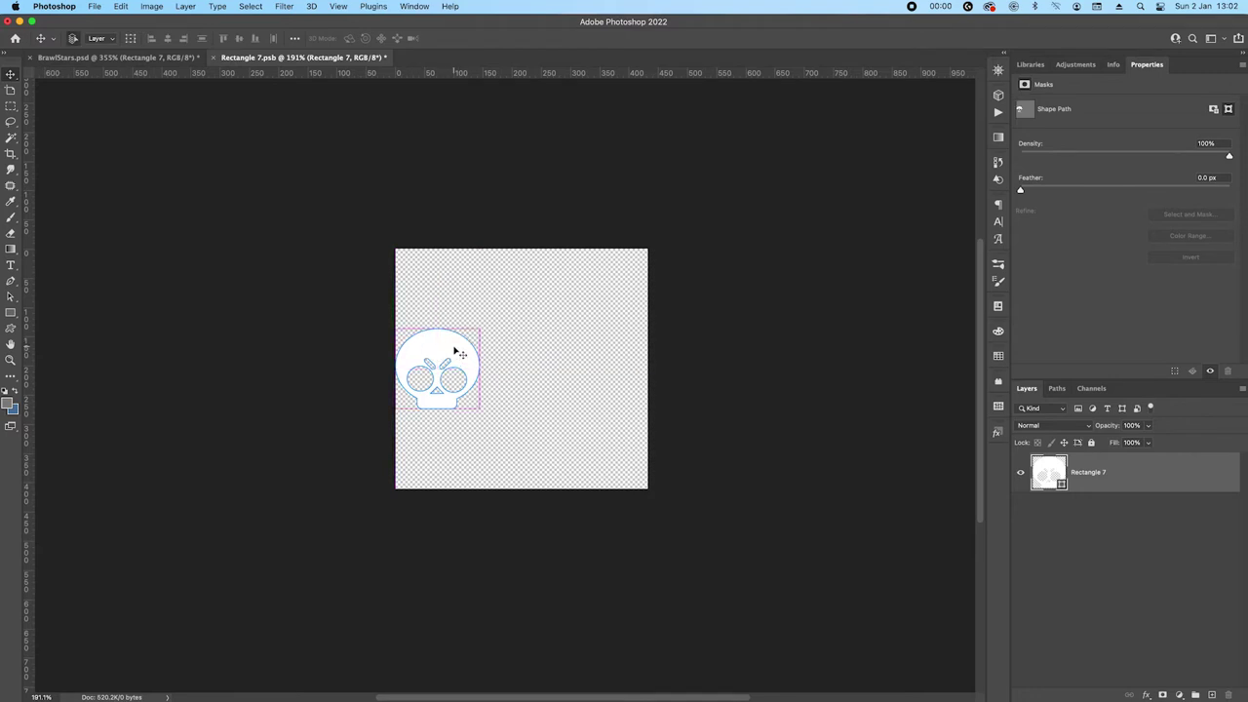
key(super+z)
Turn on Pattern Preview for the skull document with the skull in the canvas's top-left corner
click(338, 7)
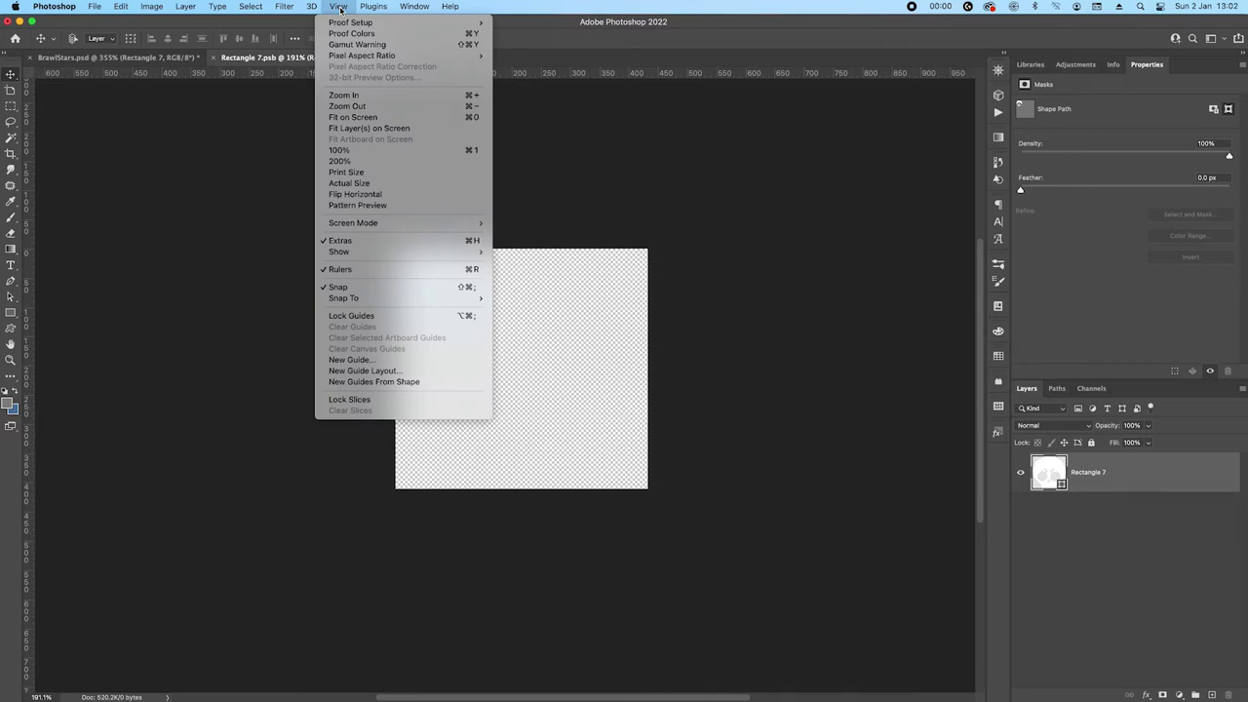
click(359, 205)
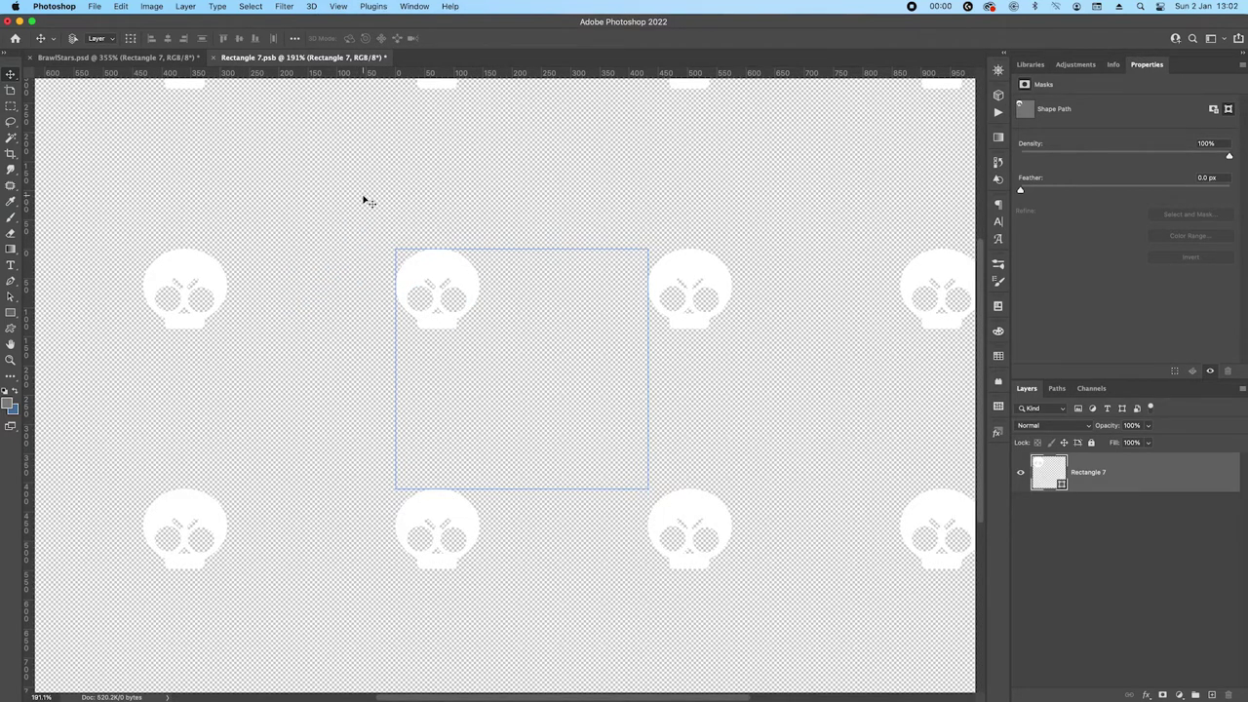
scroll(479, 281, down, 3)
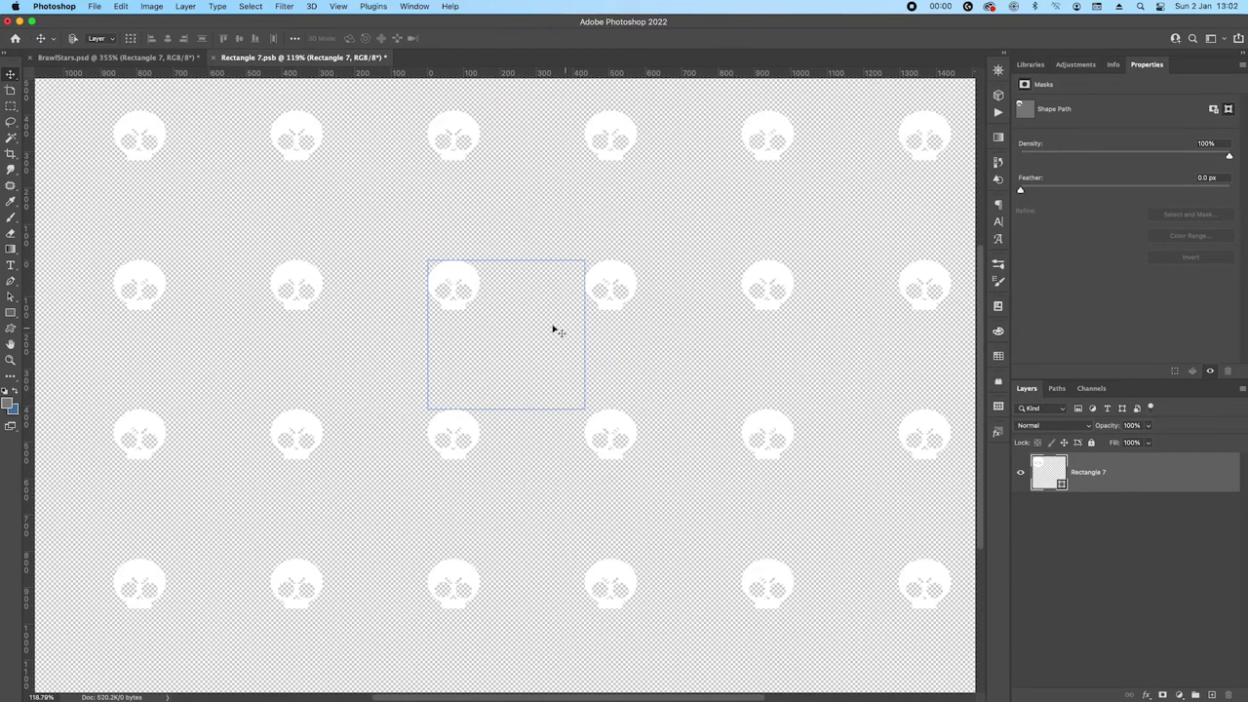
Place a skull copy at the canvas's top edge, starting at mid-width, and position the other skull on the left edge, starting at mid-height
drag(465, 280, 541, 280)
click(1138, 515)
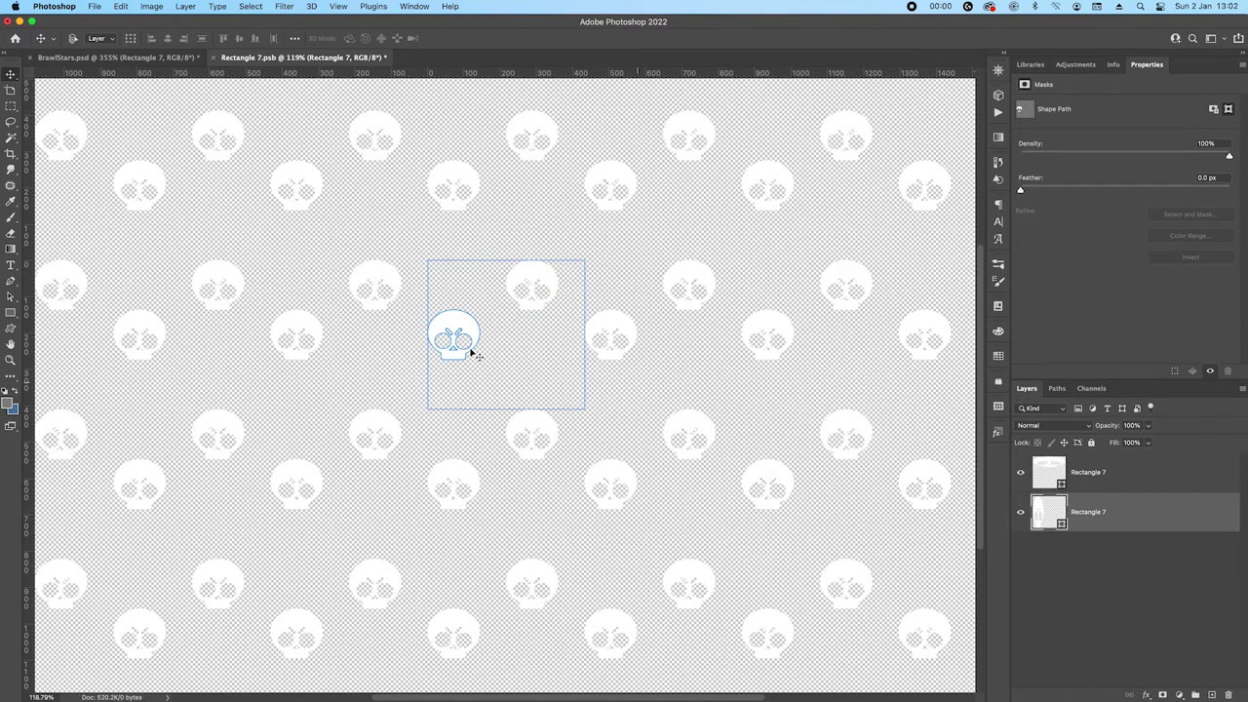
drag(450, 329, 450, 350)
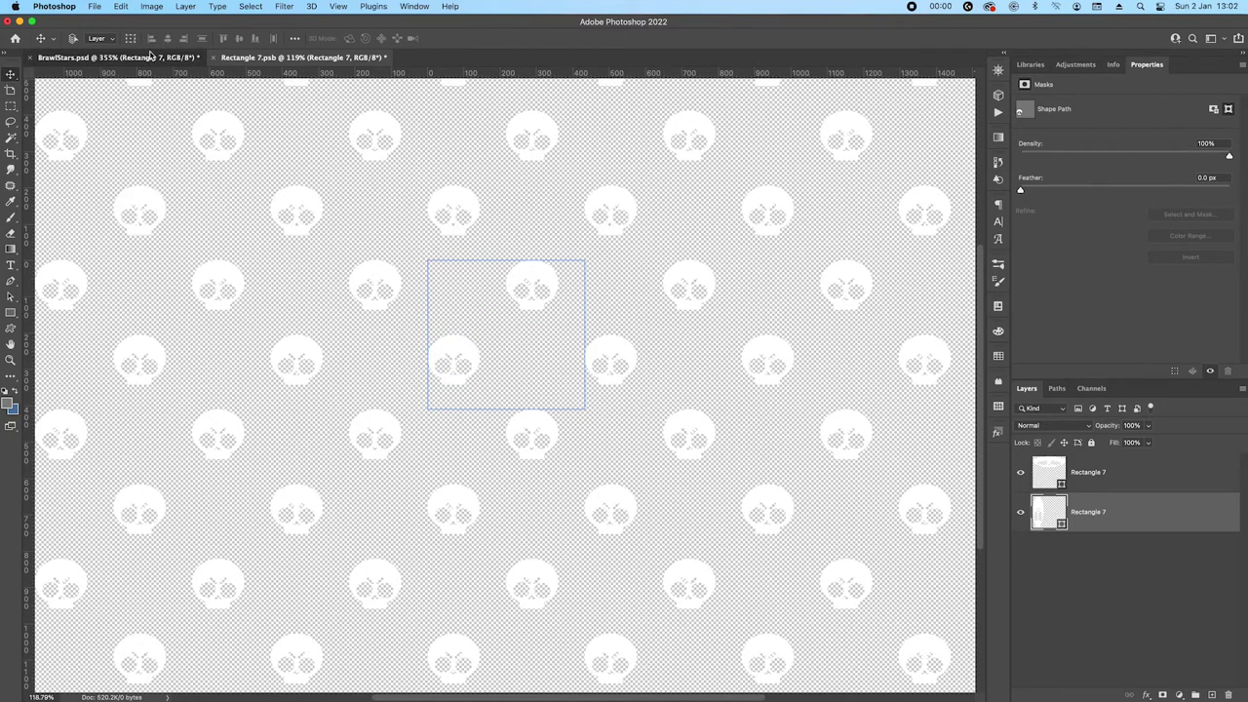
Compare the skull spacing with the reference screen in BrawlStars.psd and turn off Pattern Preview in the skull document
click(179, 60)
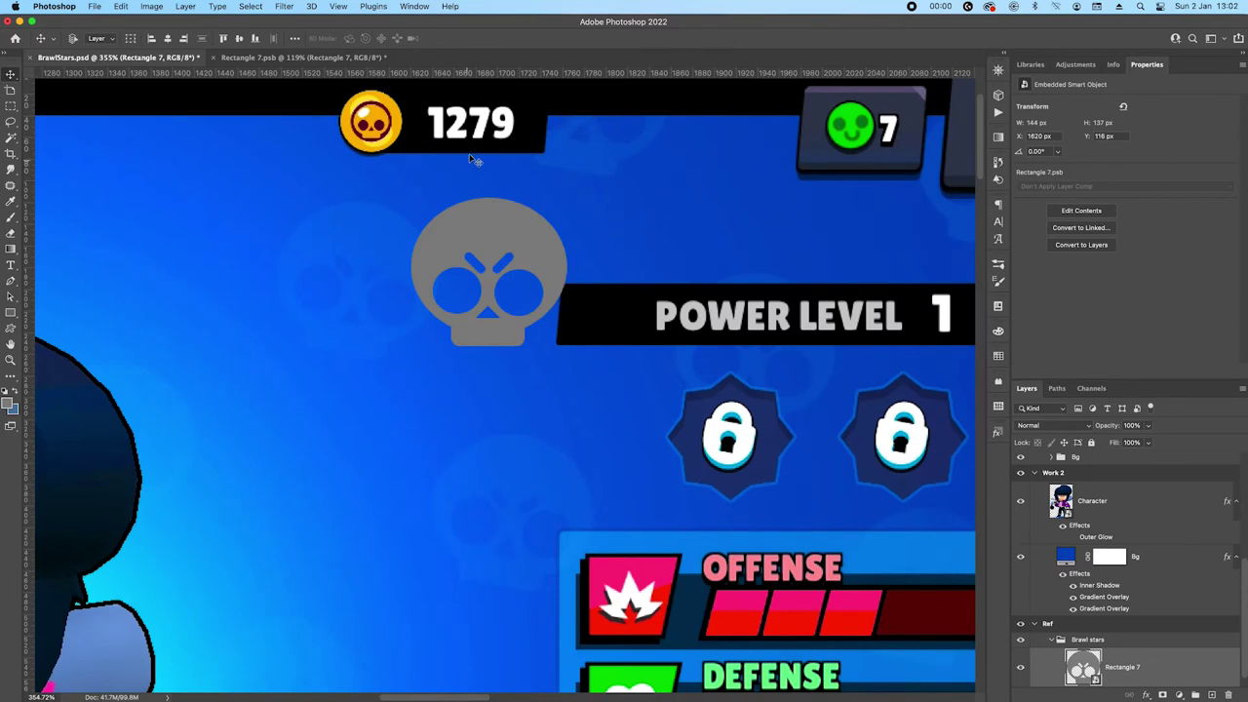
click(351, 58)
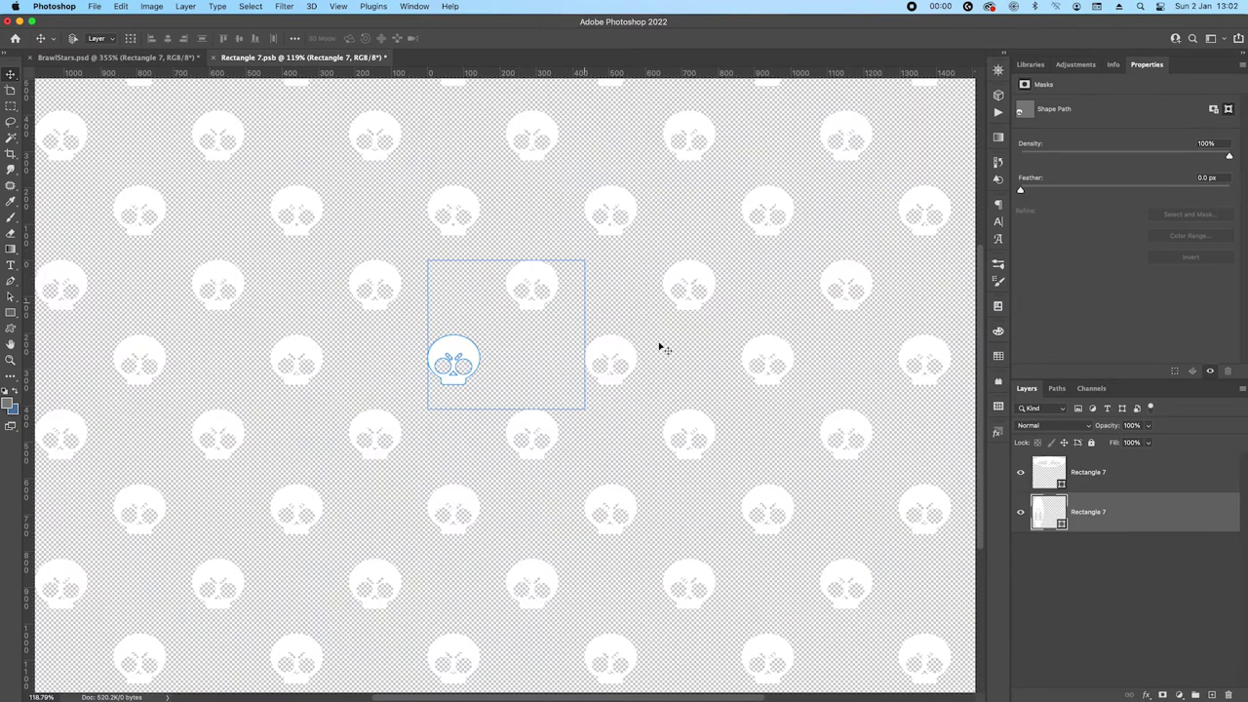
click(1119, 474)
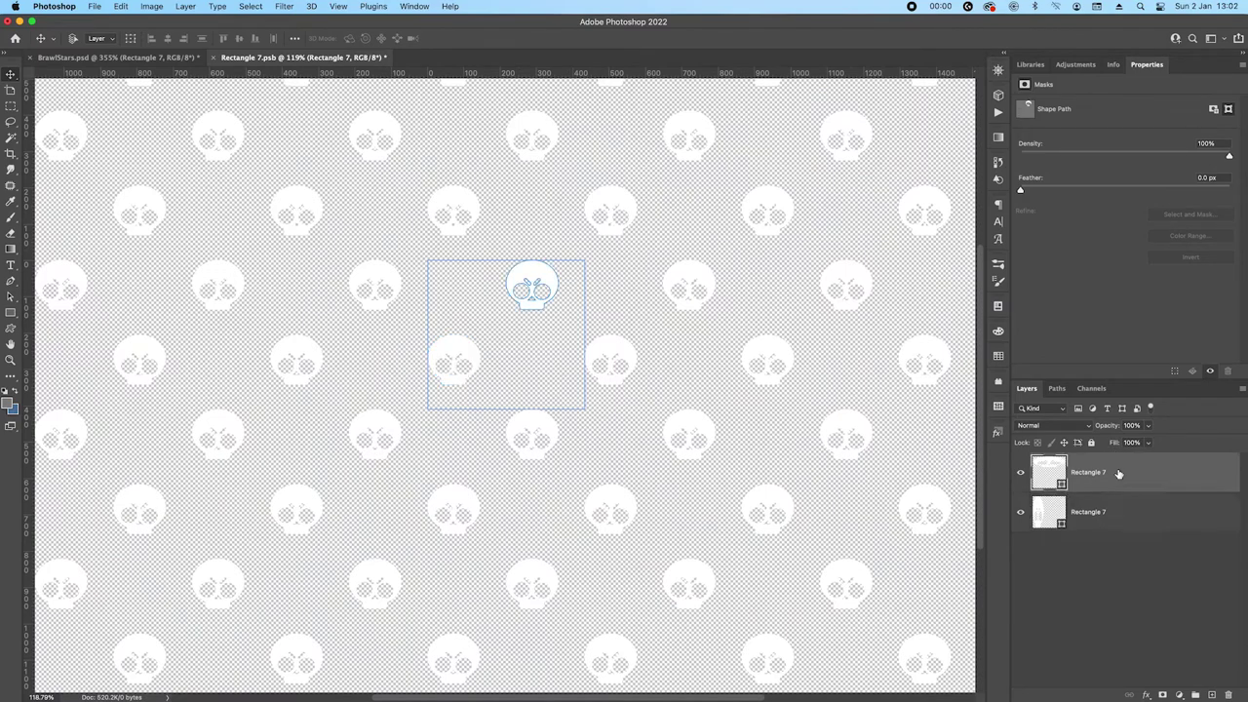
click(337, 6)
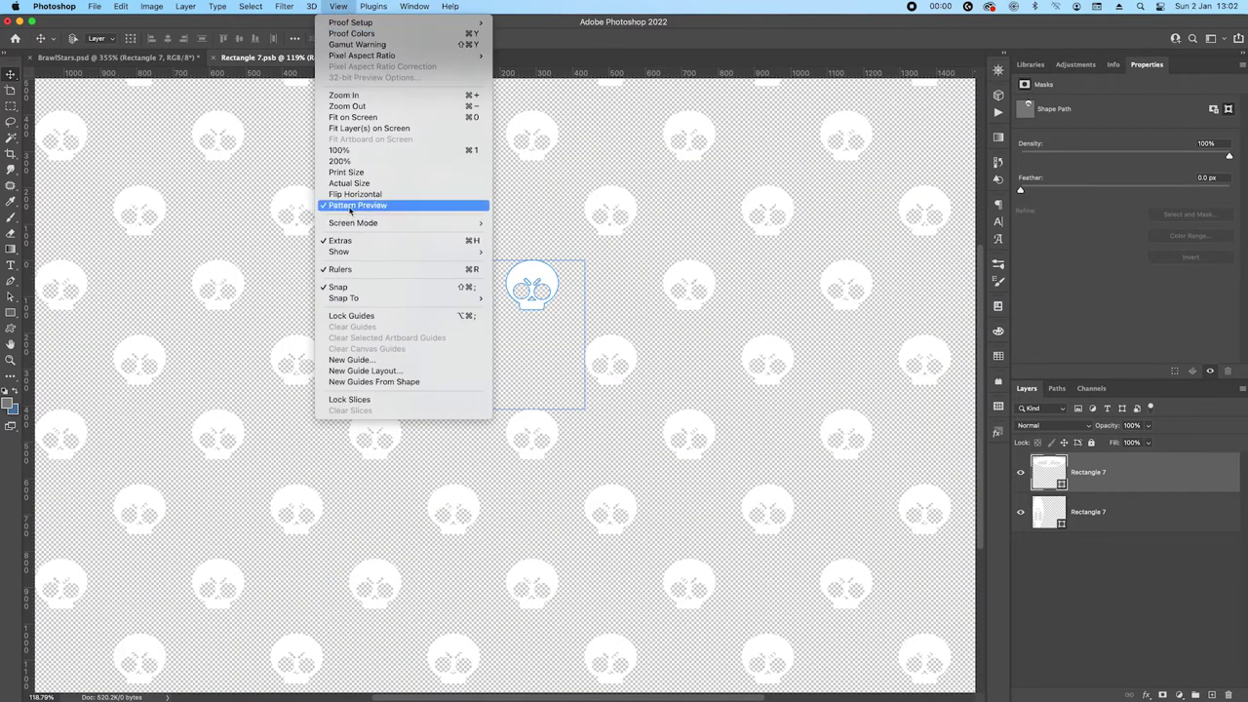
click(357, 206)
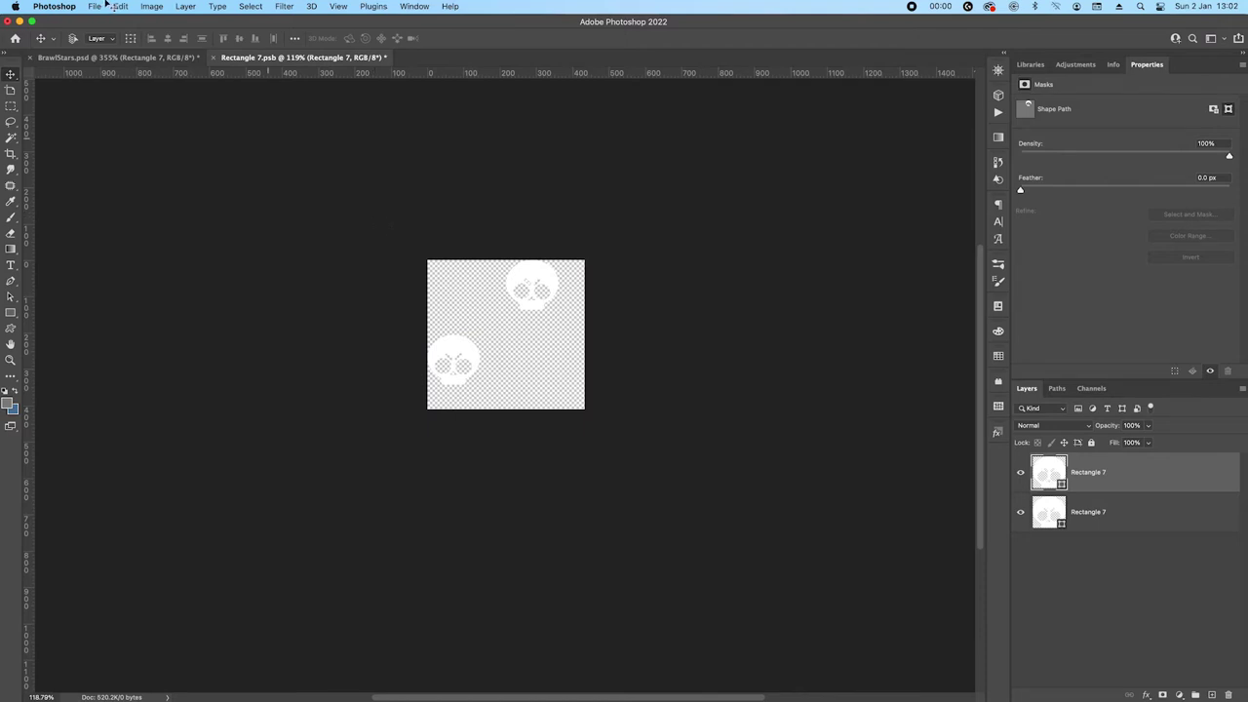
Define the two-skull tile as a pattern named "brawlstars"
click(119, 6)
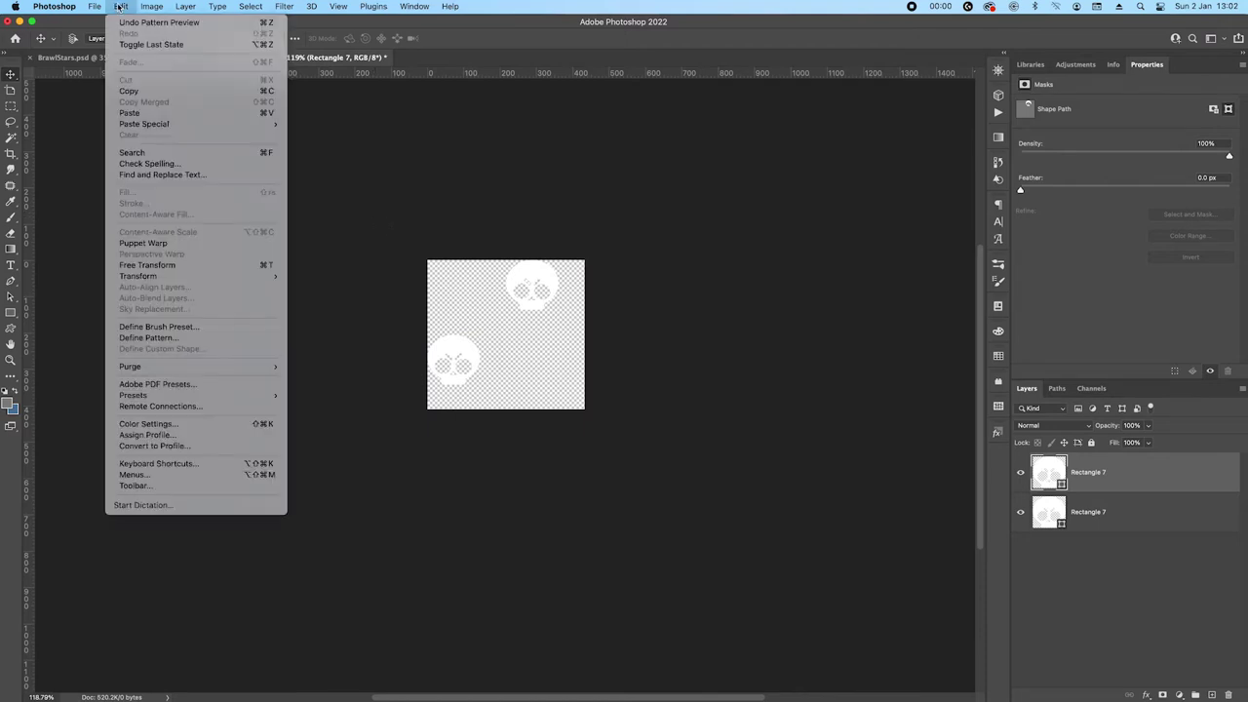
click(146, 339)
text(brawlst)
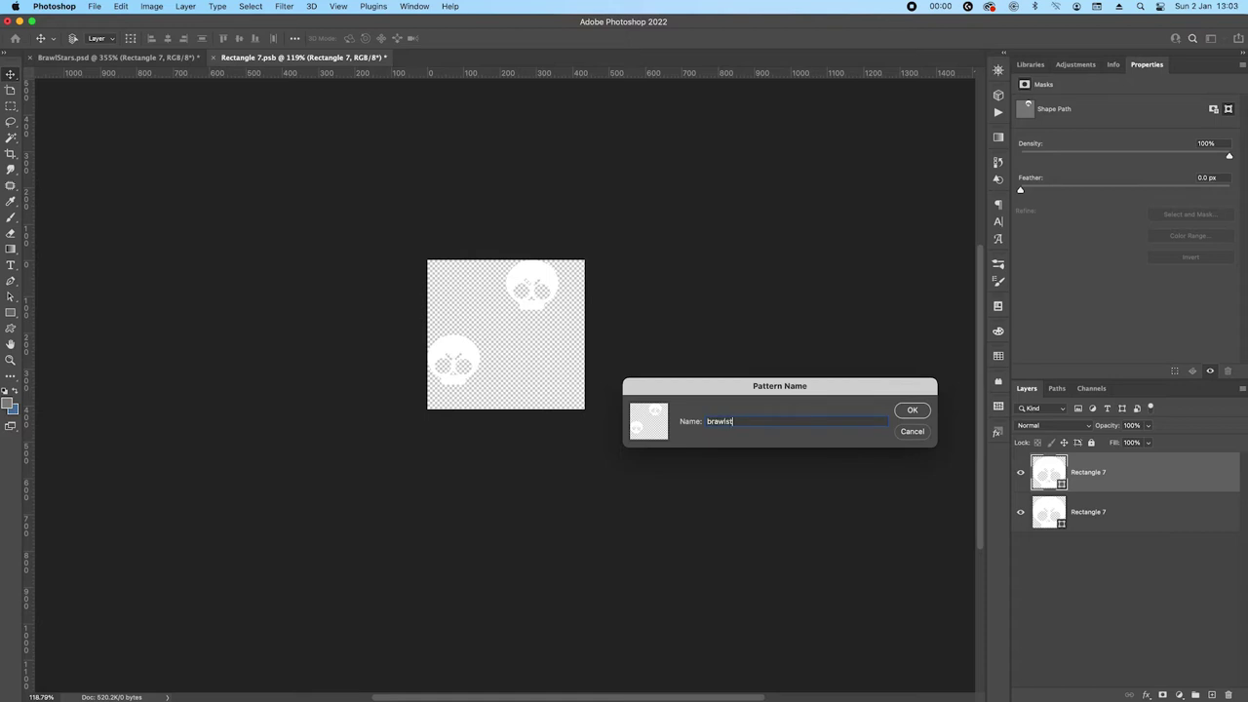
text(ars)
key(Return)
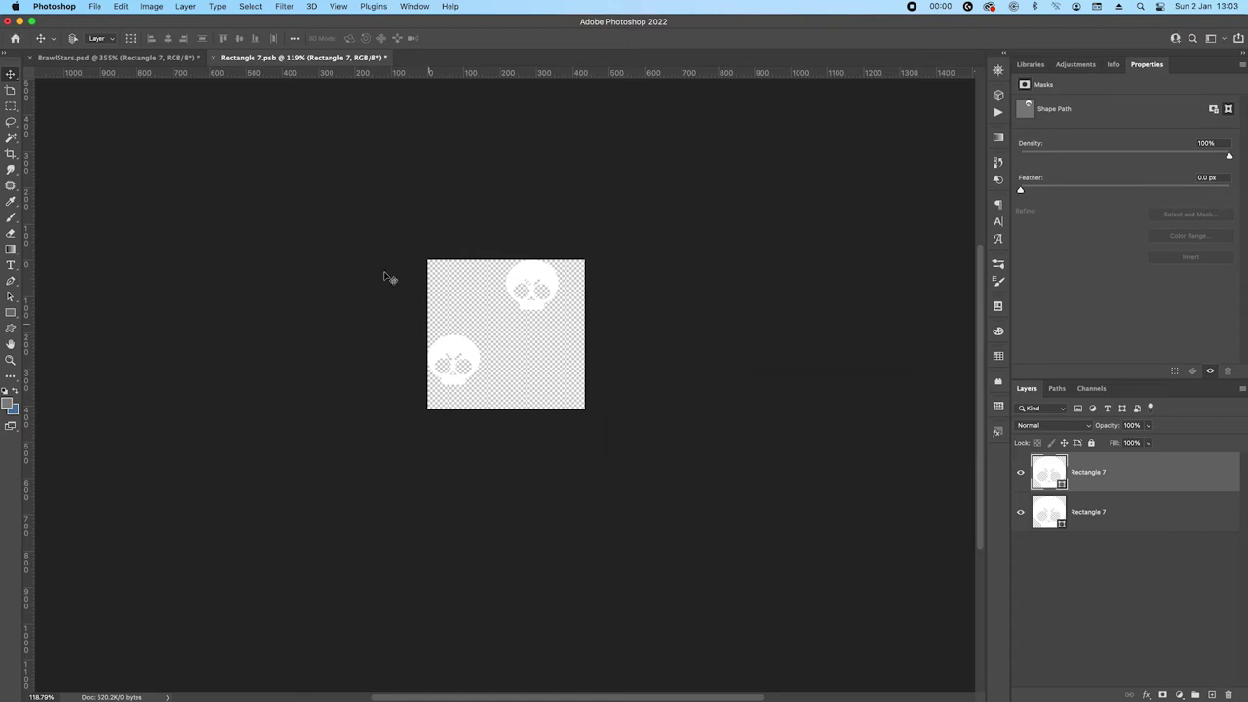
Return to BrawlStars.psd and delete the grey skull smart object from the reference artboard
click(112, 59)
key(BackSpace)
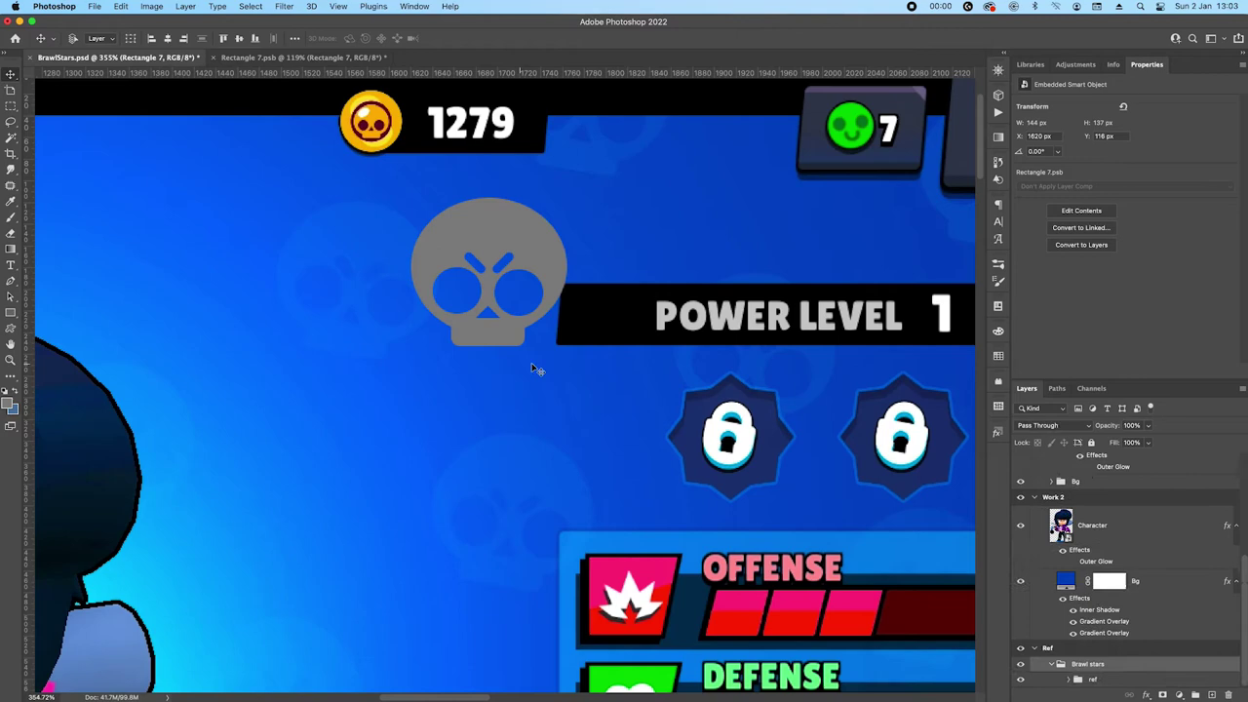
scroll(630, 479, down, 10)
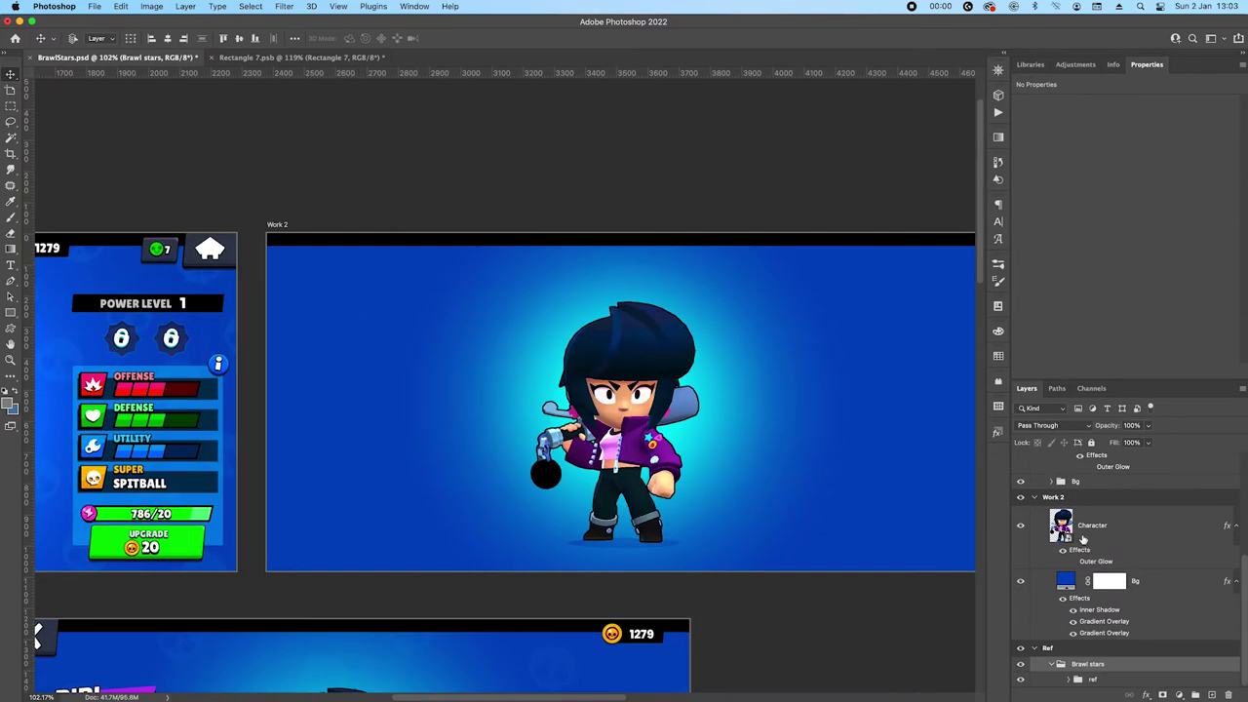
Add a Pattern Overlay to the Bg layer of Work 2 using the brawlstars skull pattern
click(1189, 585)
double_click(1081, 599)
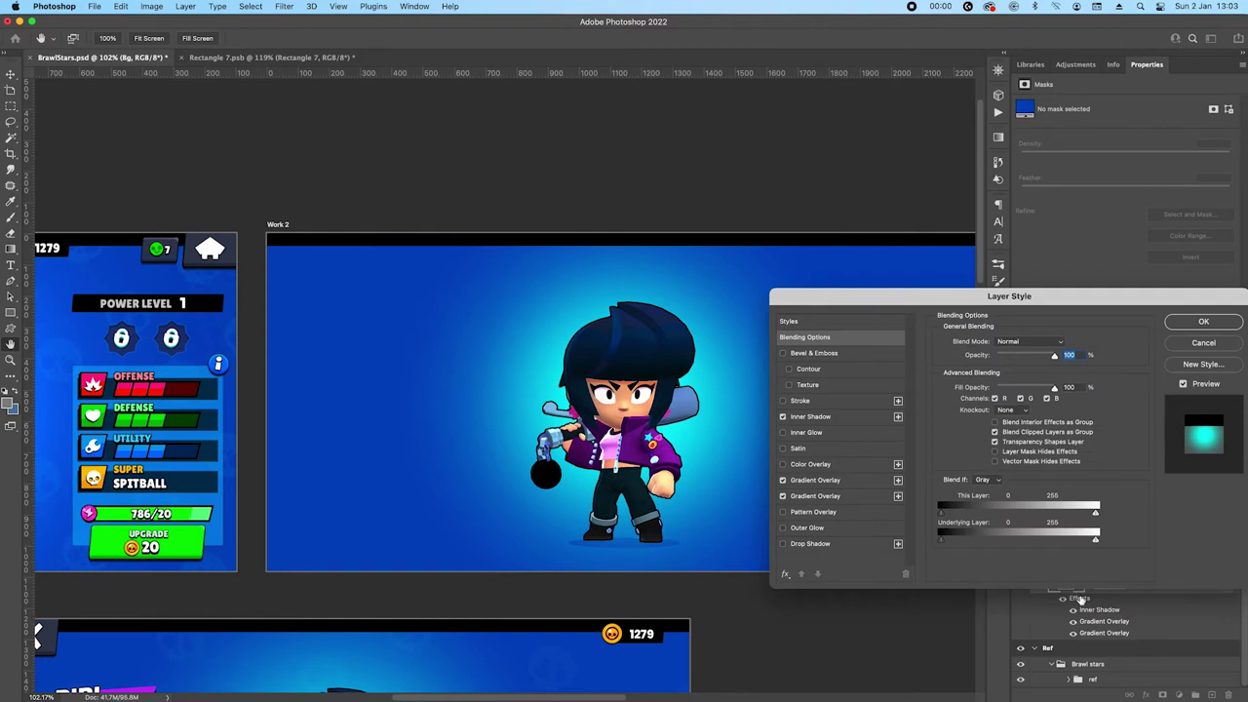
click(784, 513)
click(810, 513)
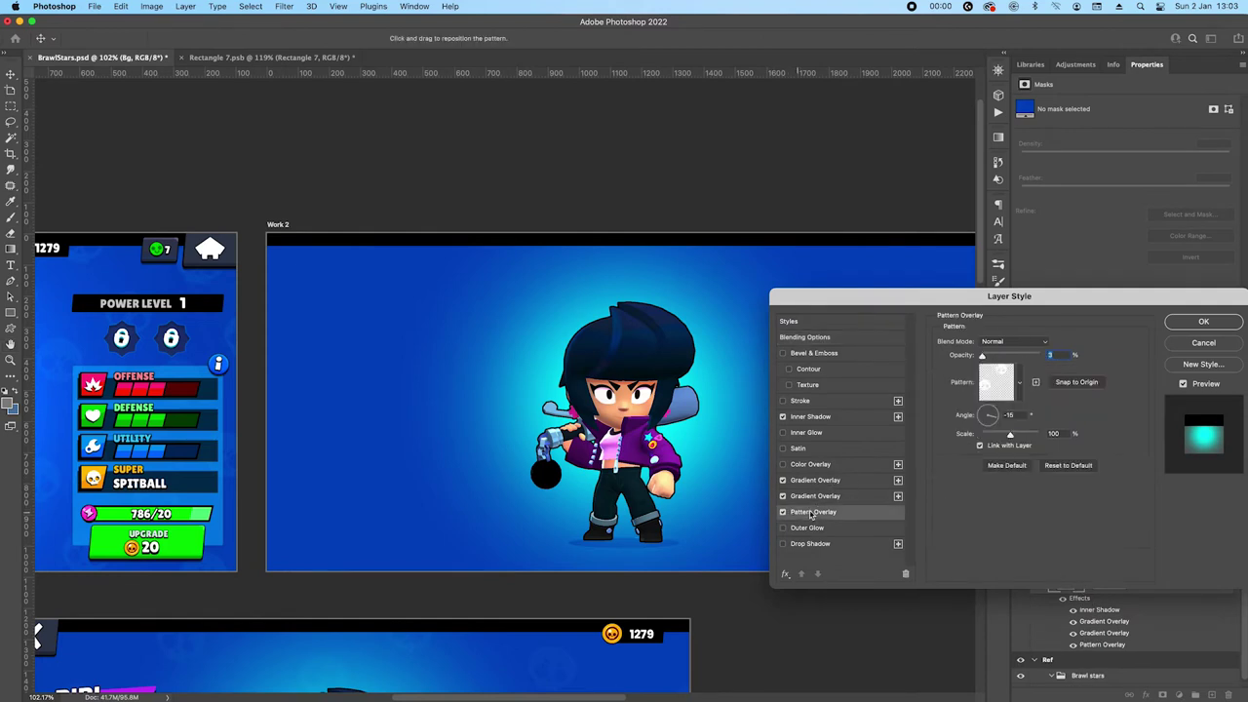
click(1019, 388)
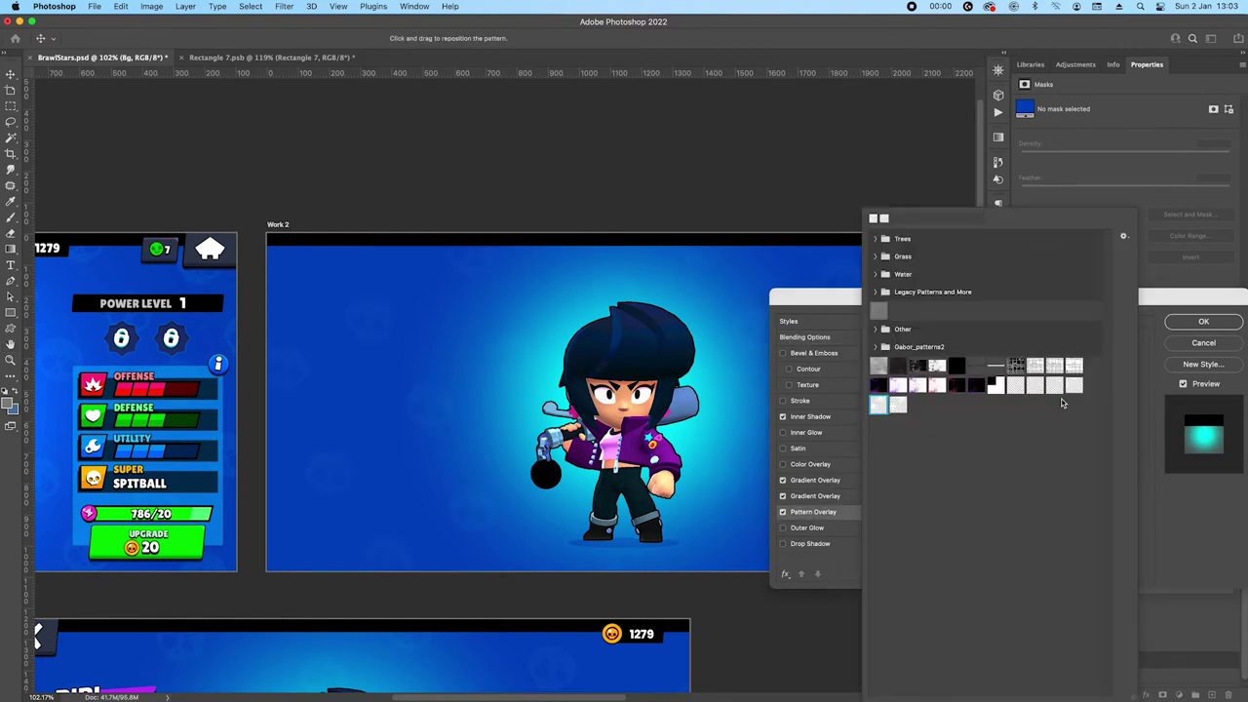
click(900, 407)
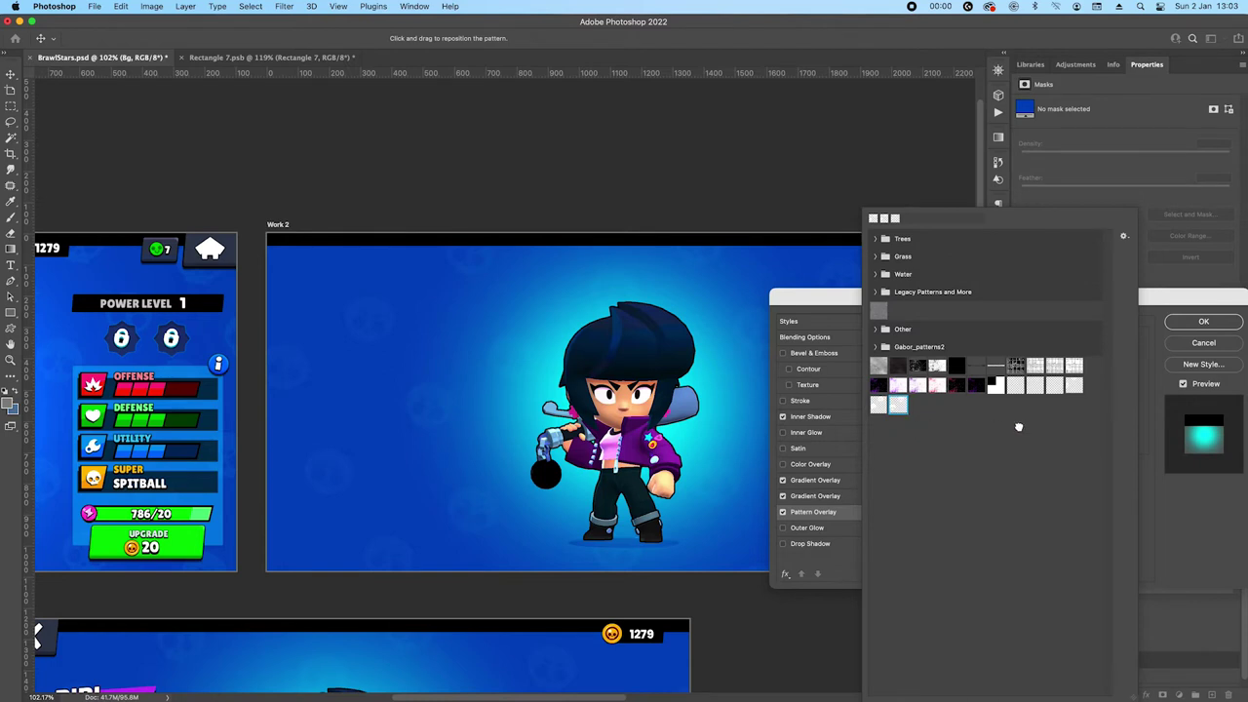
click(1158, 356)
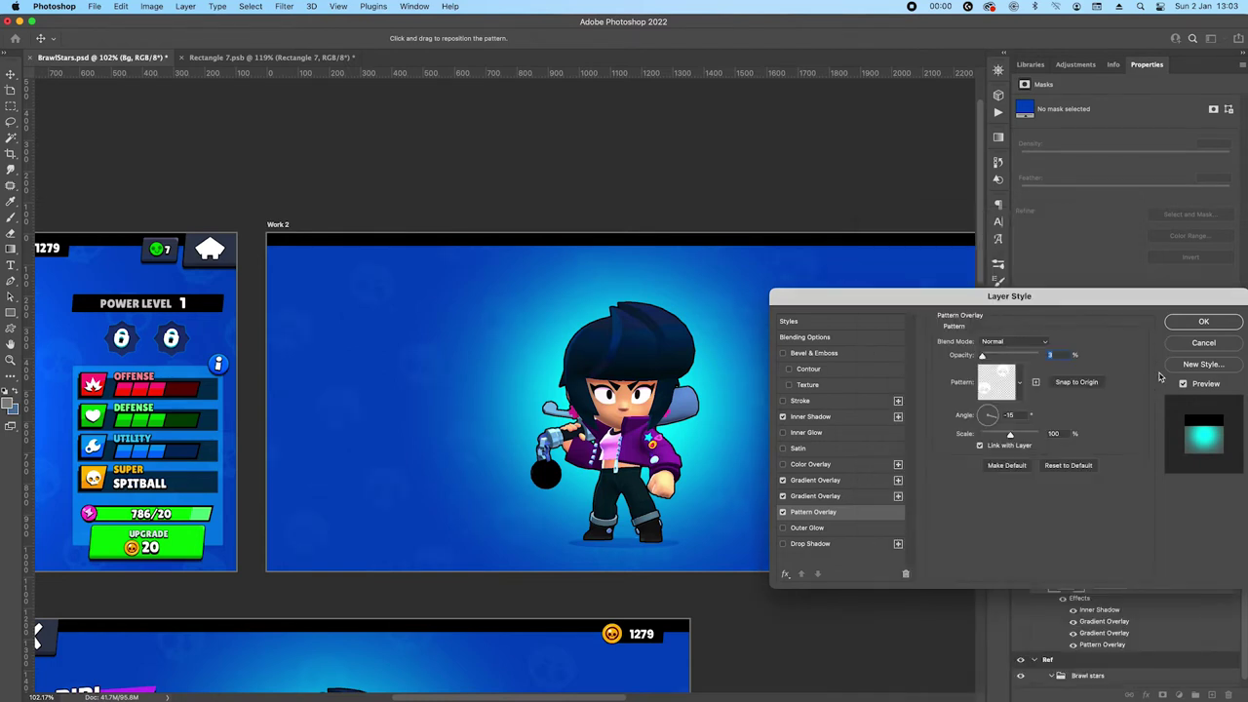
Set the skull pattern overlay's angle to -15° and apply the layer style
click(1012, 415)
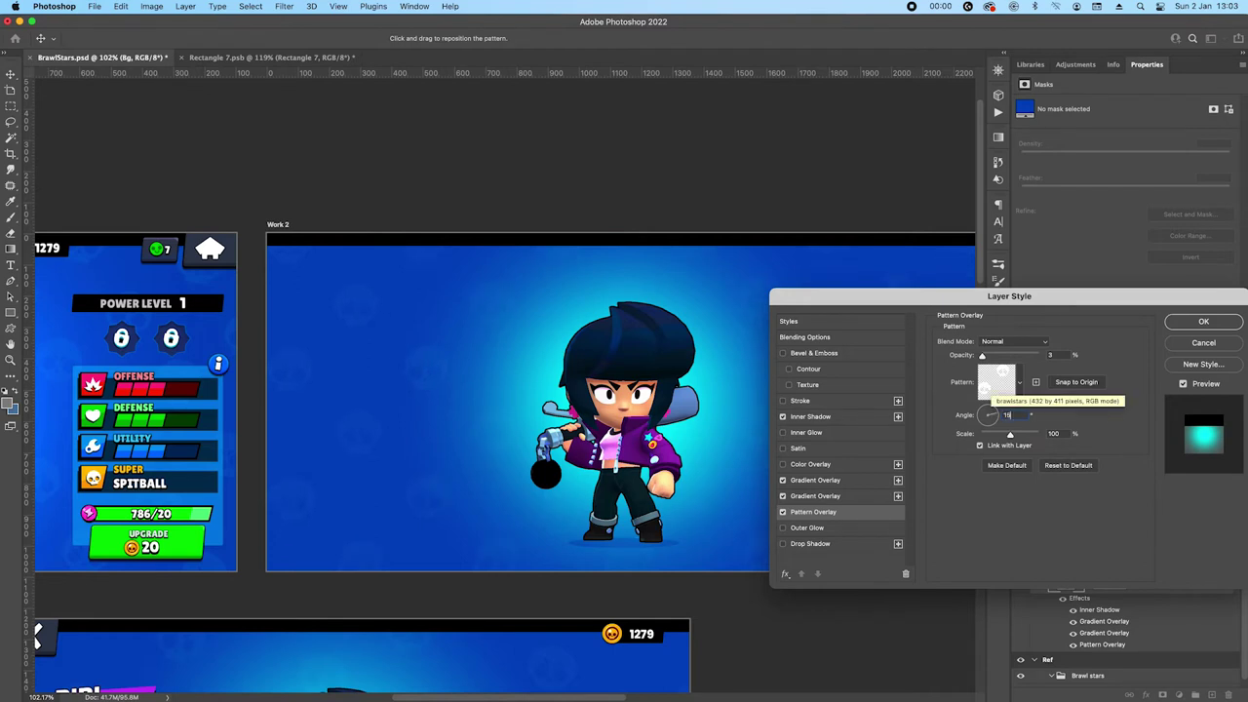
key(BackSpace)
key(BackSpace)
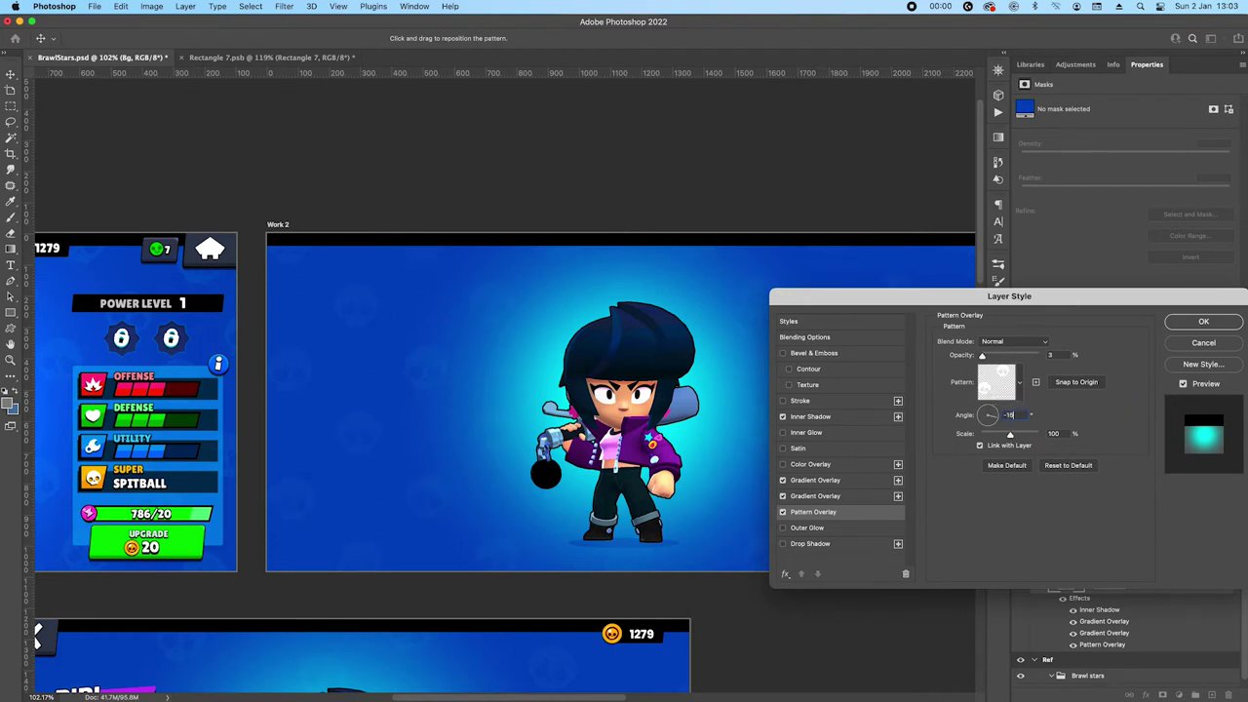
key(Return)
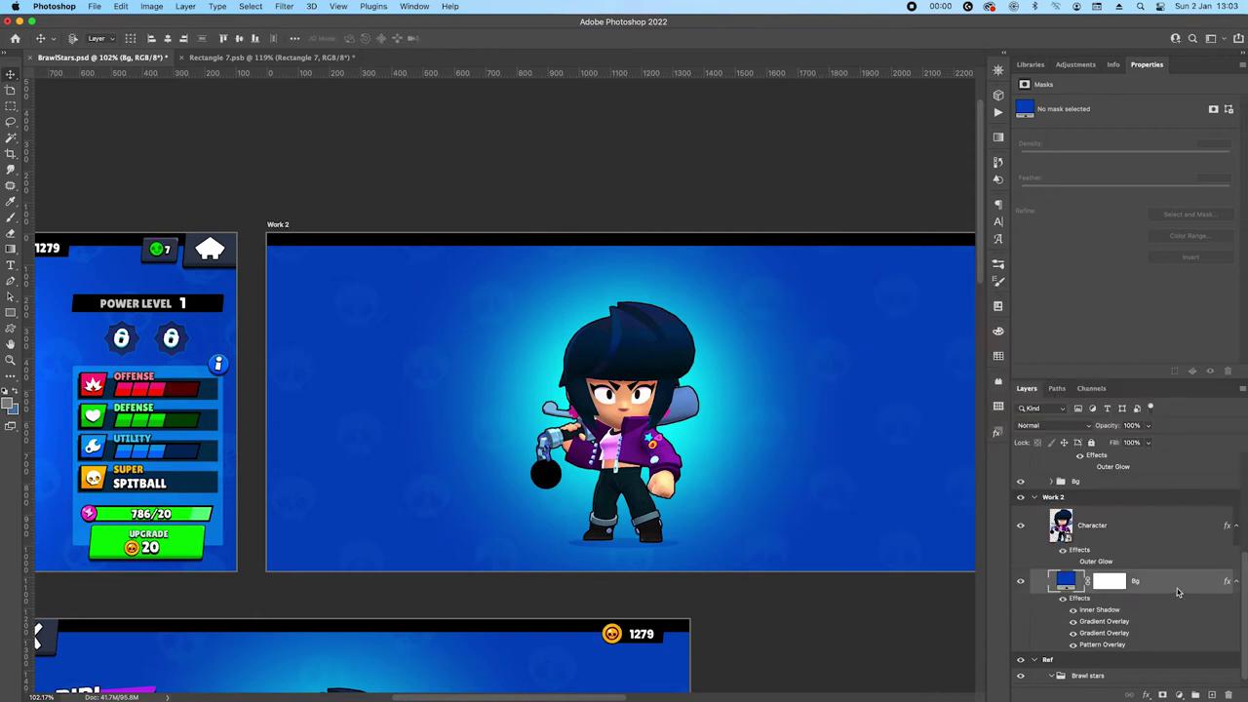
Reopen the Bg layer's Pattern Overlay and reposition the skull pattern across the Work 2 background
double_click(1100, 645)
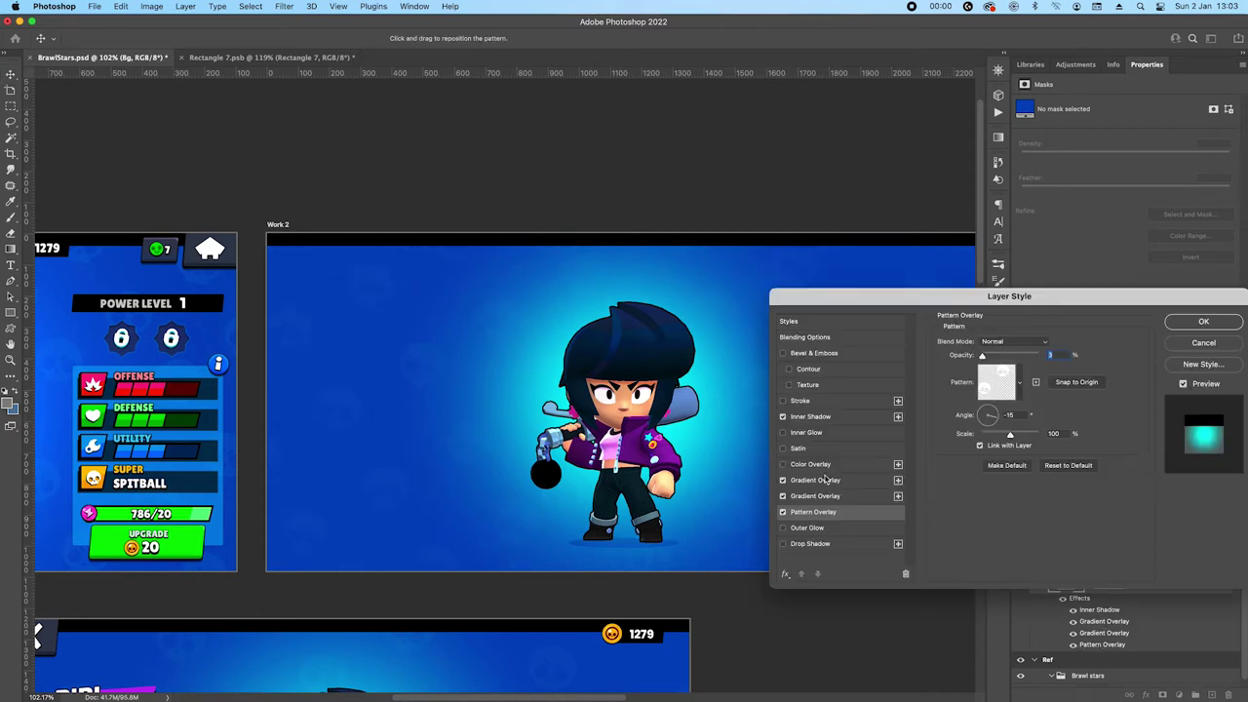
scroll(433, 332, left, 5)
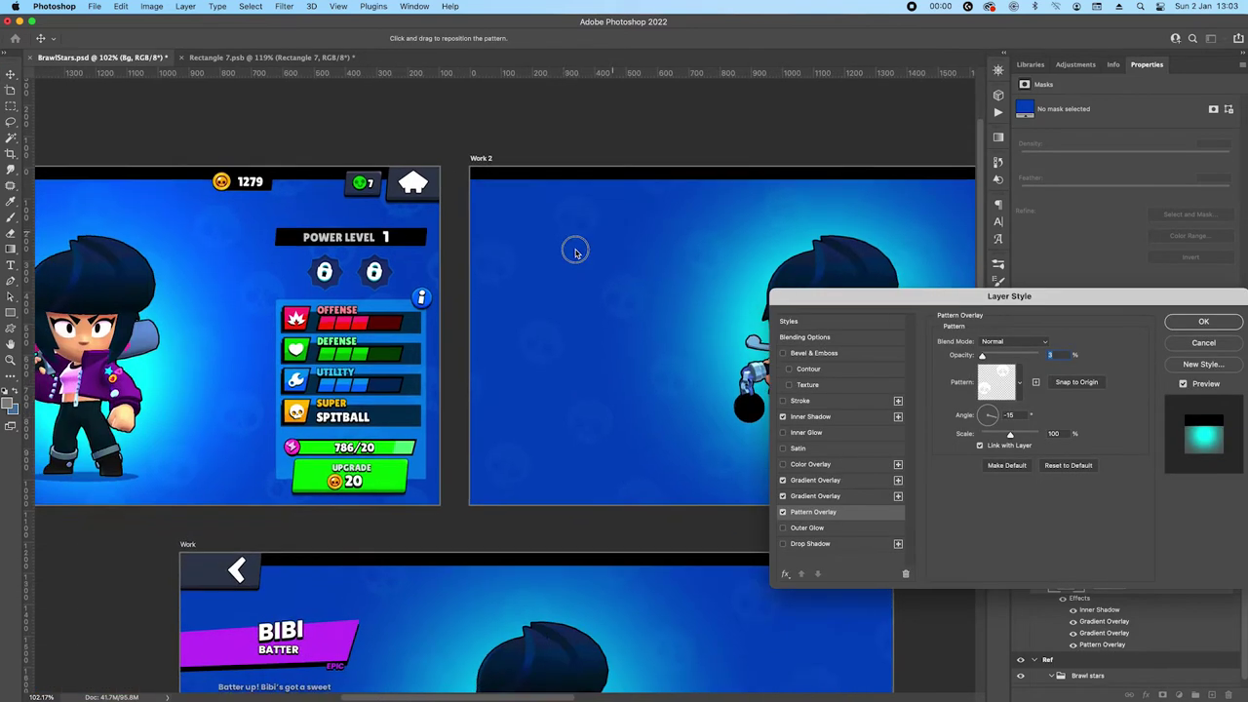
click(1204, 325)
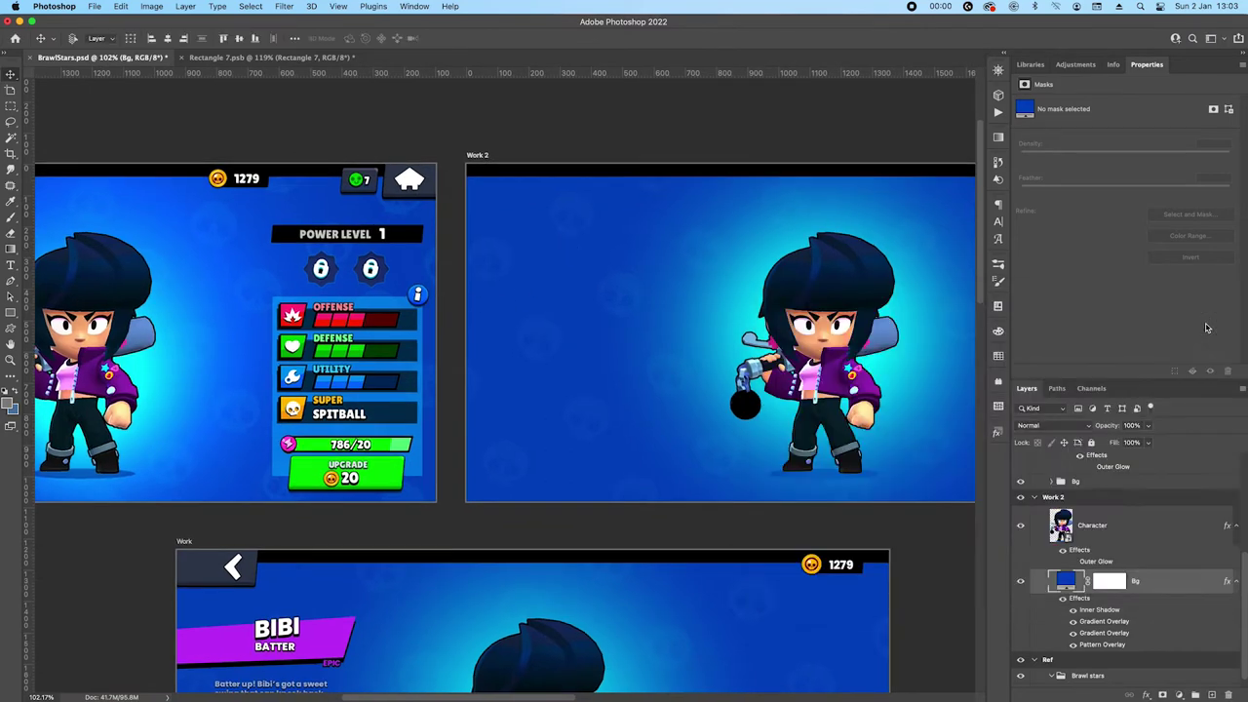
Examine the Work 2 background beside the finished Work artboard, including its layer groups and the TRY and SELECT buttons
drag(904, 326, 650, 326)
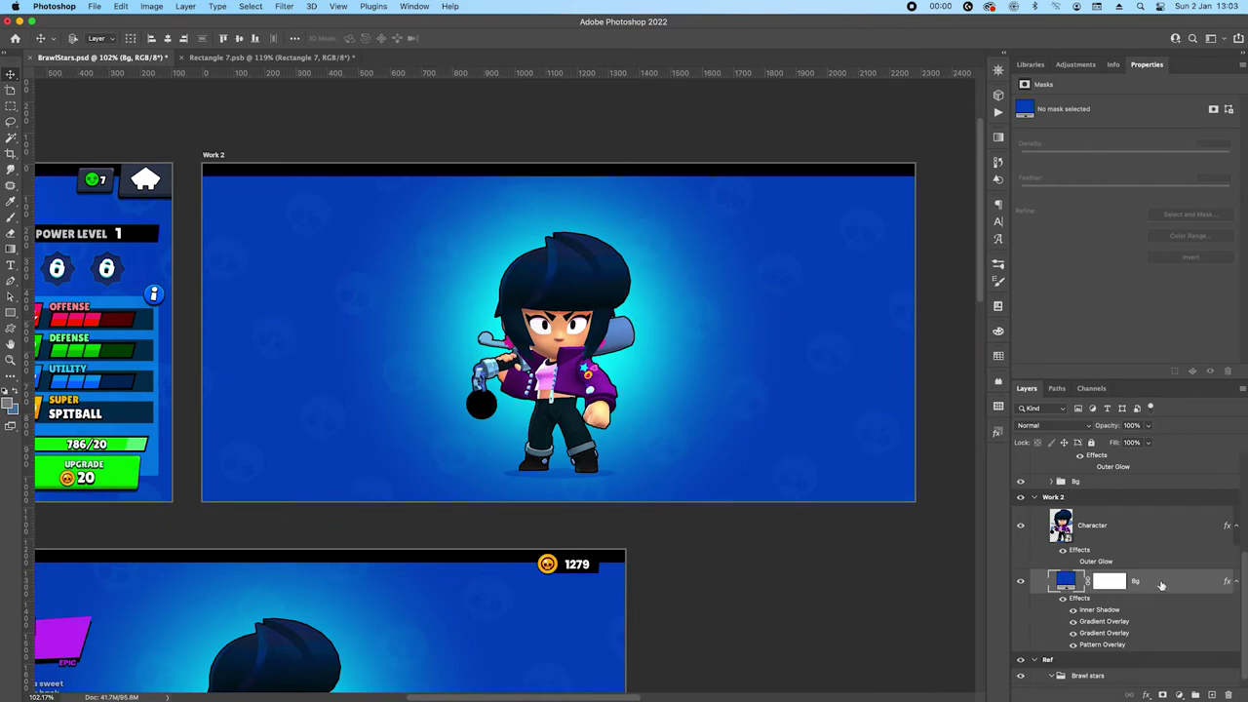
scroll(591, 412, left, 5)
scroll(518, 234, down, 5)
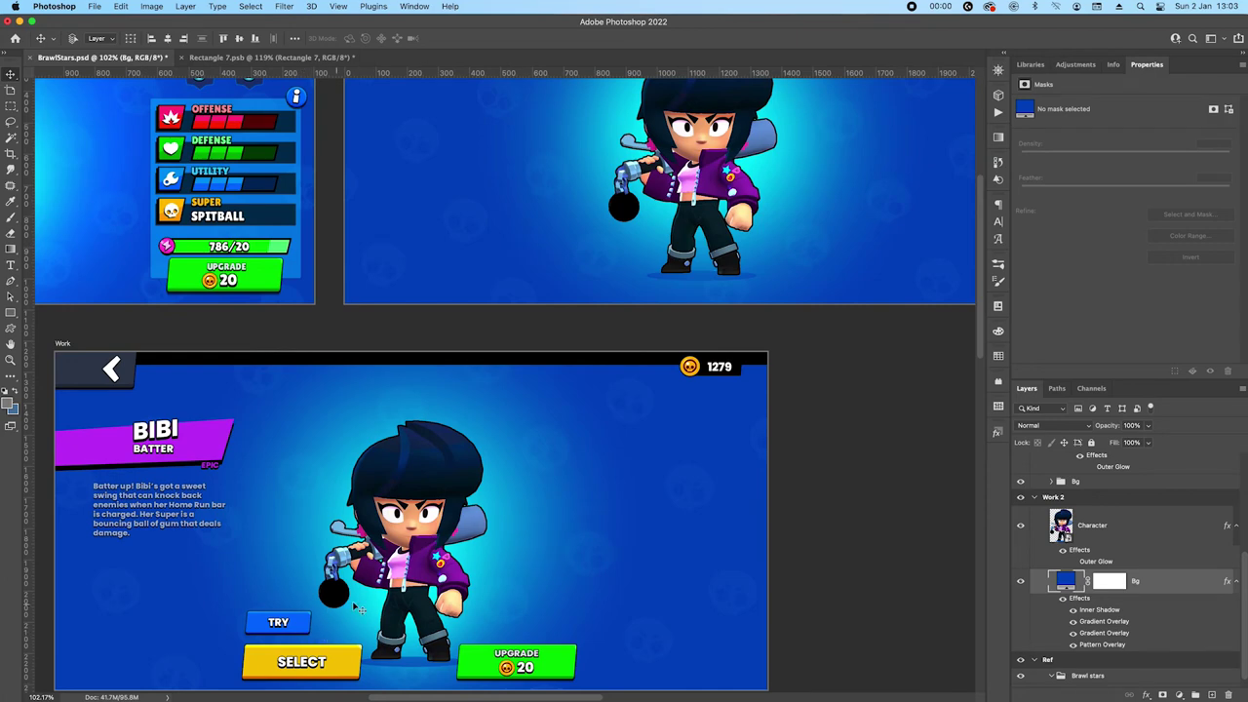
scroll(351, 609, left, 4)
scroll(351, 609, down, 4)
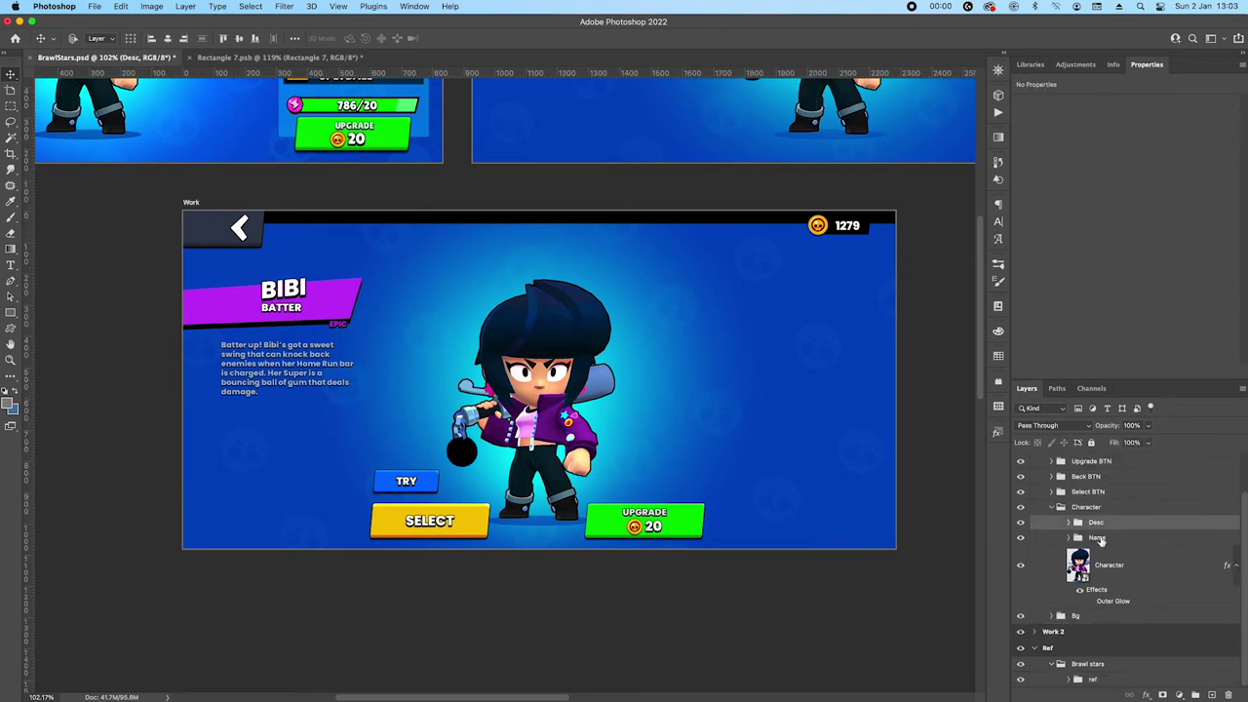
click(1034, 631)
scroll(1086, 596, down, 3)
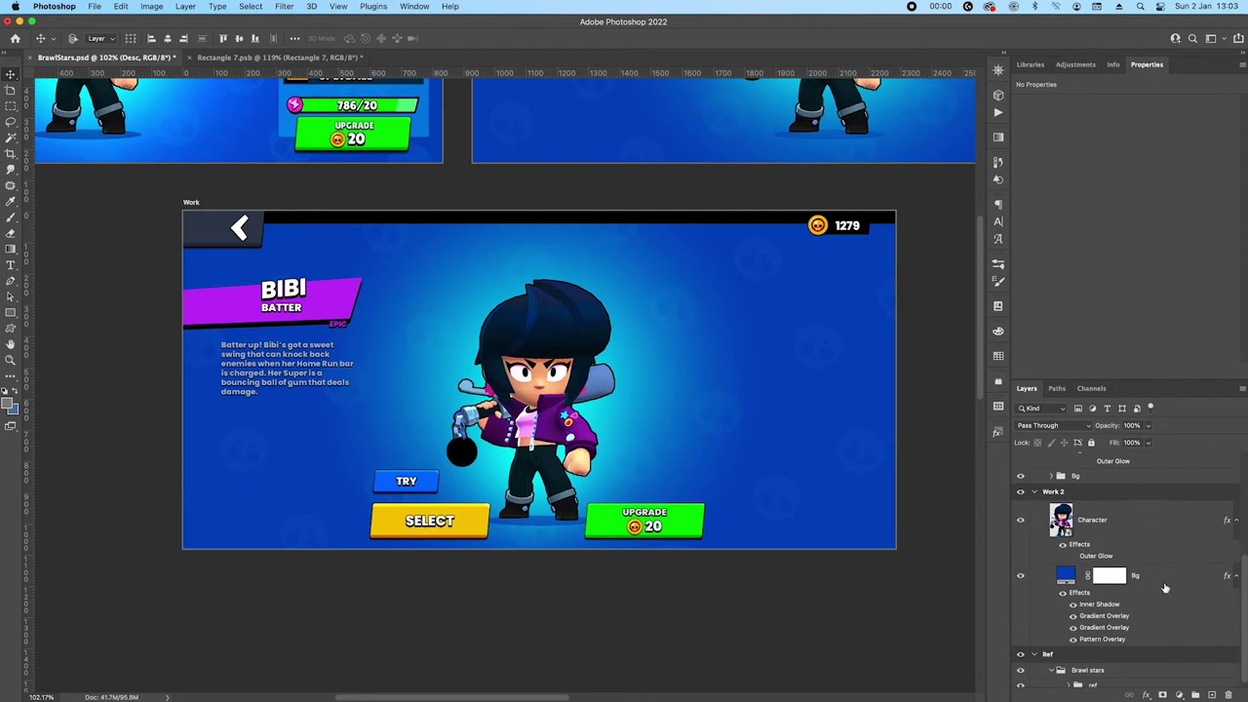
click(1141, 531)
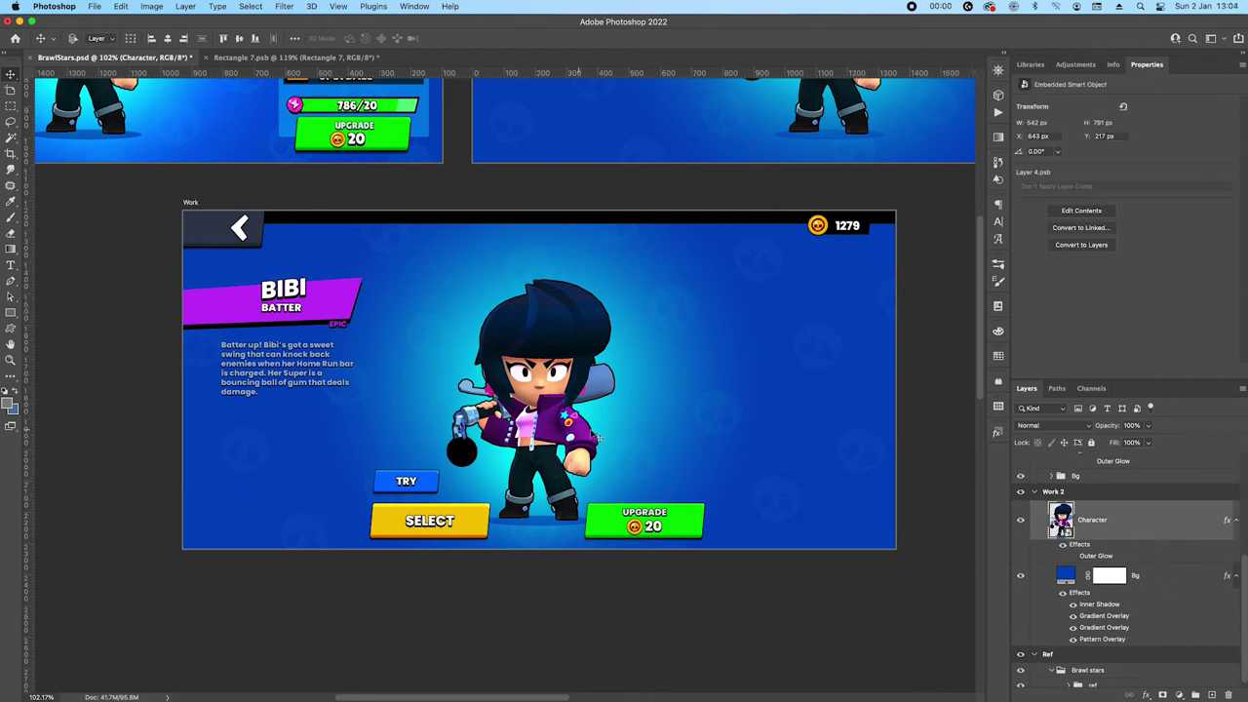
scroll(382, 519, up, 5)
scroll(1139, 509, up, 5)
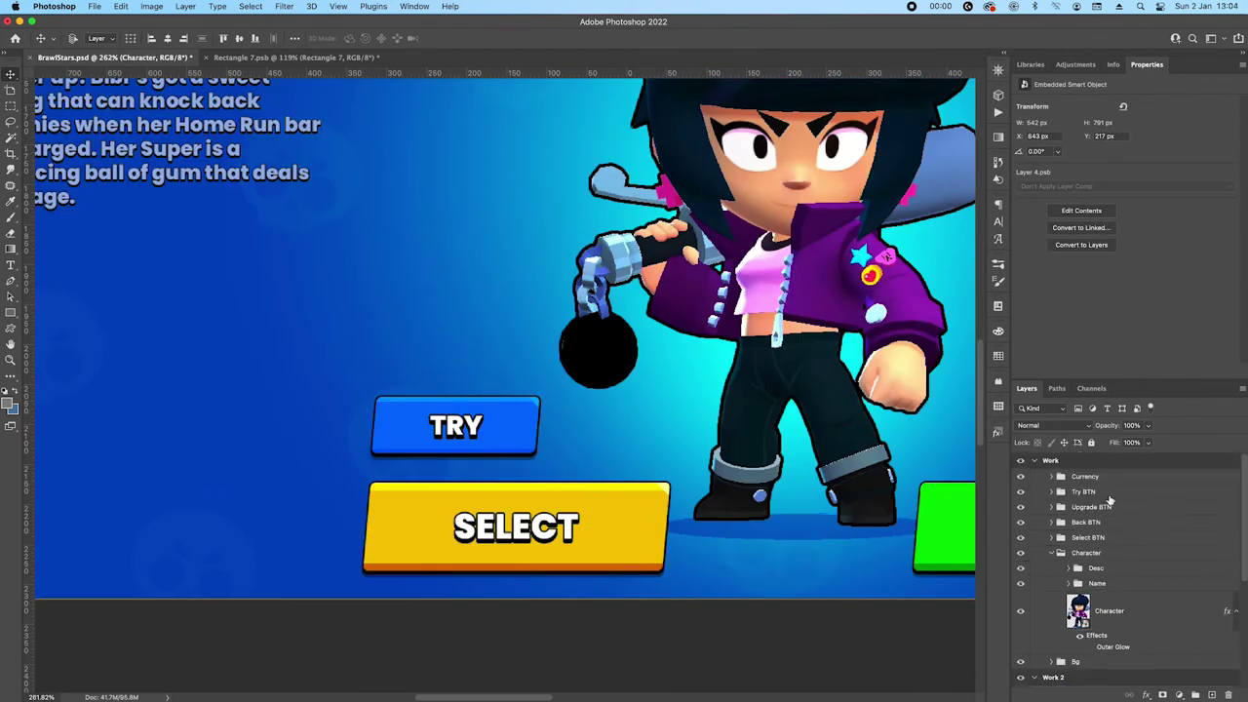
Draw a rectangle of about 385 × 116 px over the yellow SELECT button on the Work artboard, above the Currency group
click(1123, 477)
drag(519, 409, 769, 268)
click(11, 312)
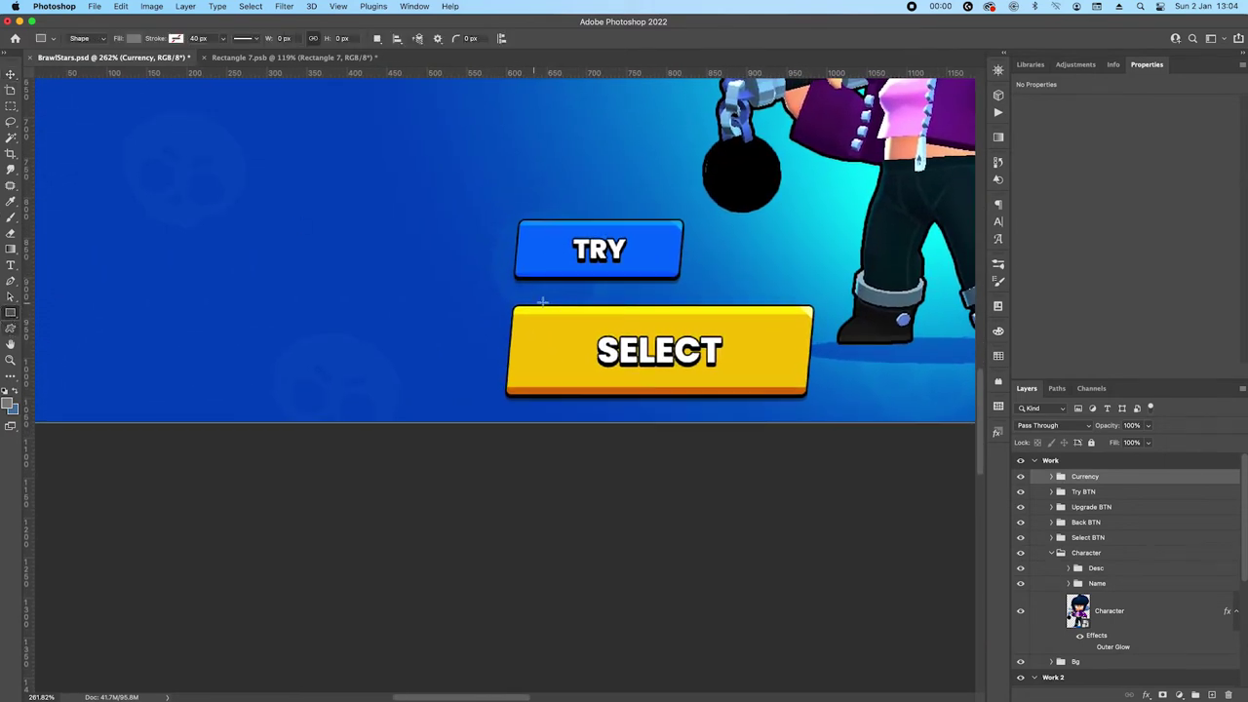
drag(518, 304, 813, 398)
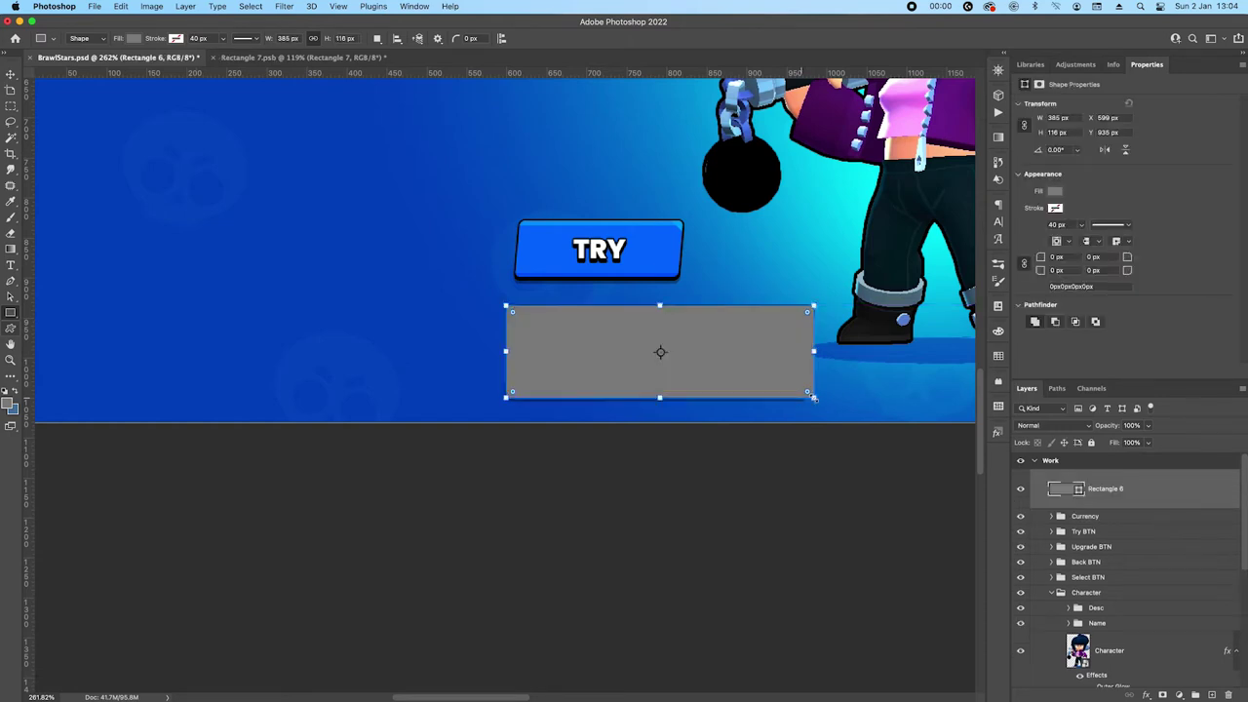
Set the grey rectangle's width to 386 px and move it to the empty area left of the SELECT button
click(1076, 117)
text(386)
key(Return)
key(v)
drag(747, 321, 398, 344)
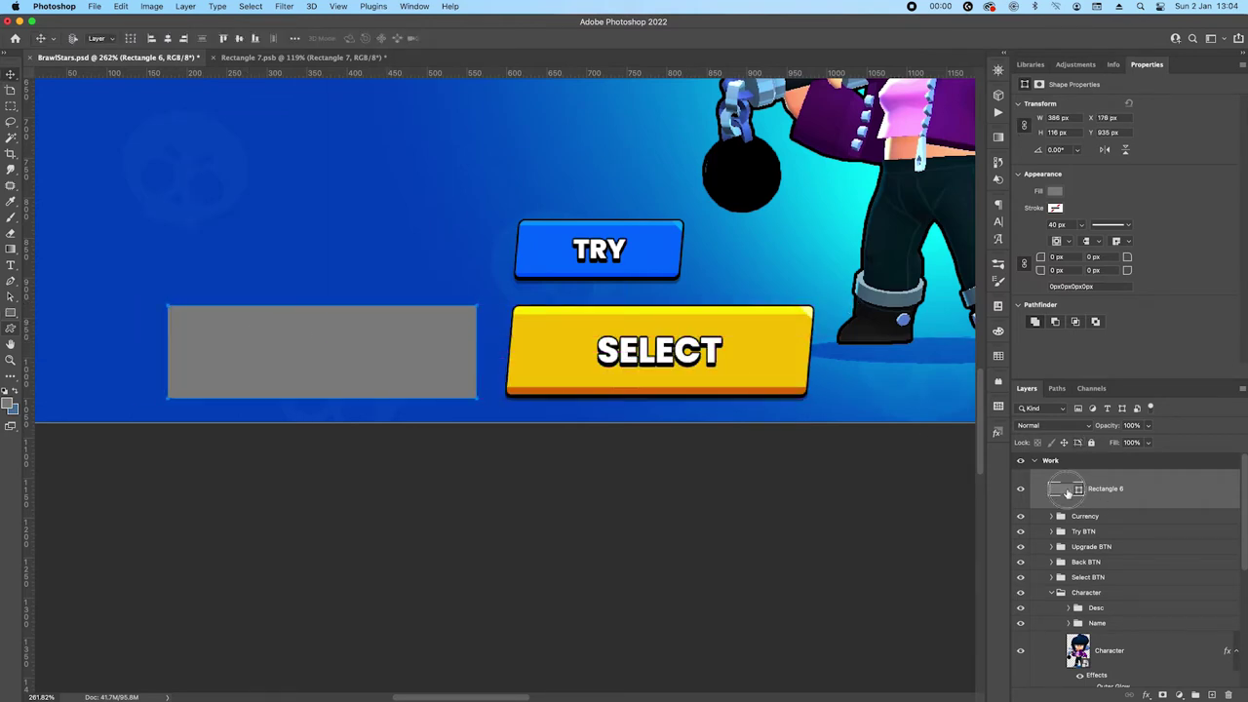
Fill the grey rectangle with the SELECT button's yellow (f2bb00) and add a 2 px black outside stroke
click(762, 356)
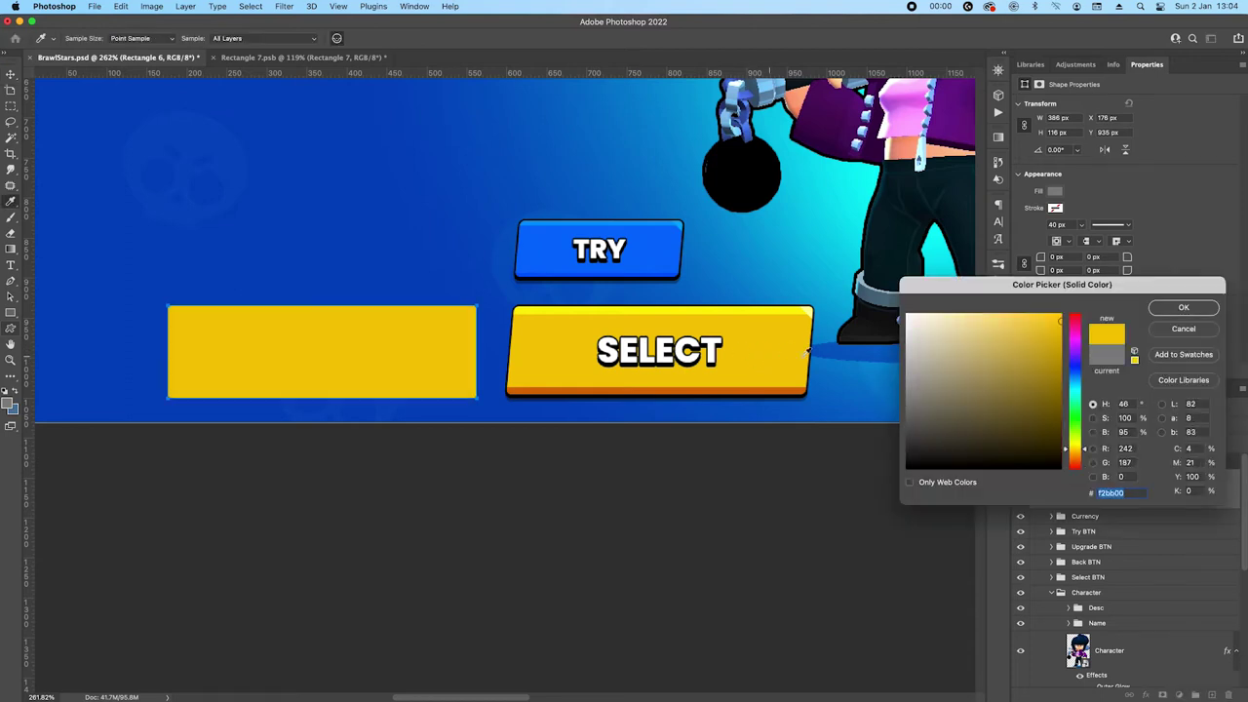
click(1178, 309)
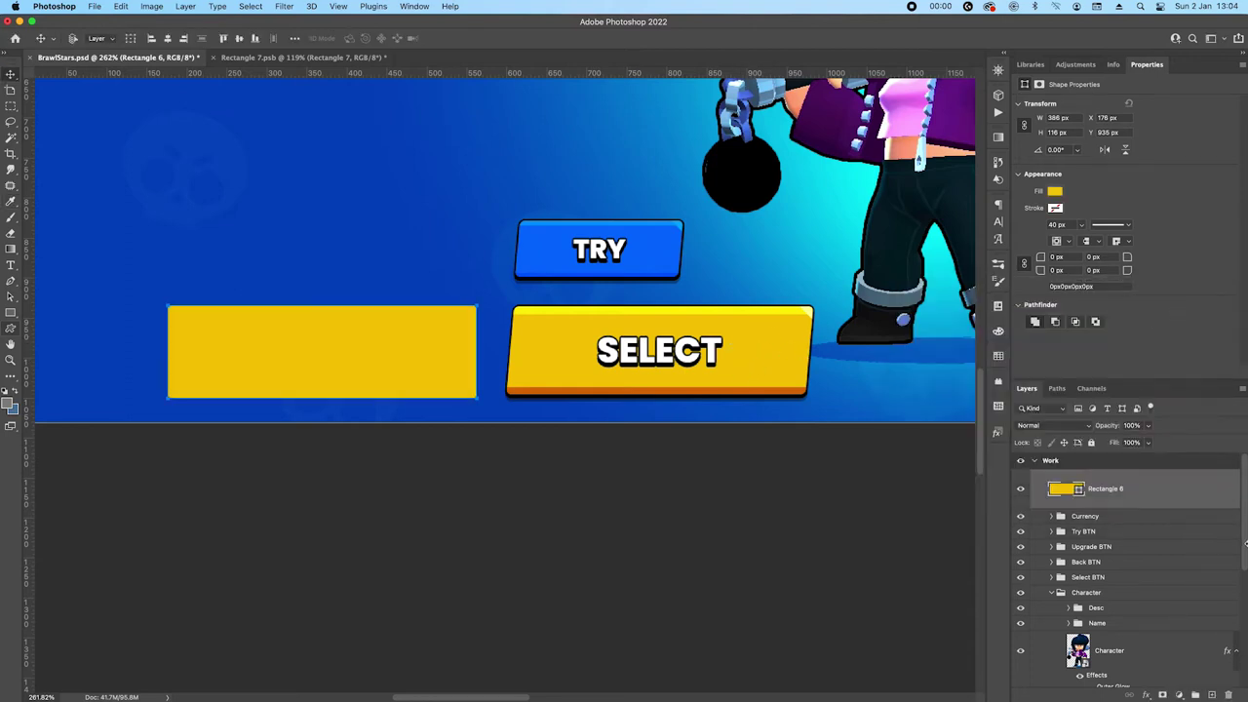
double_click(1147, 495)
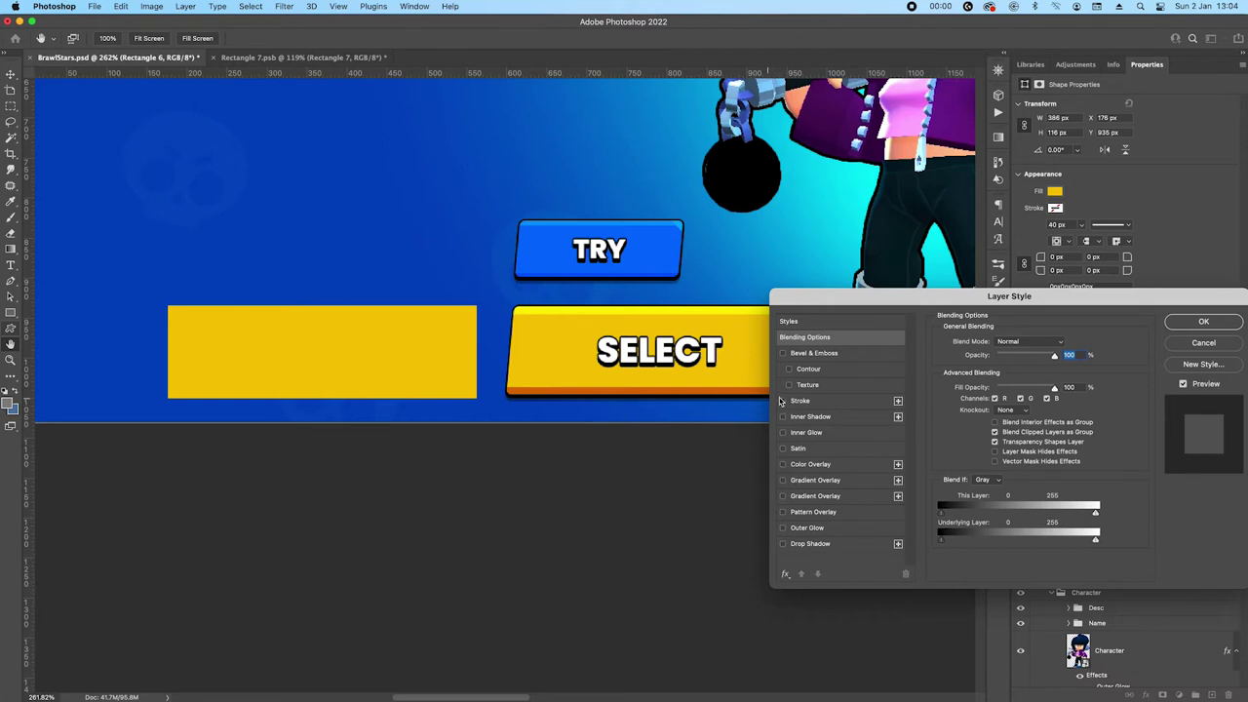
click(786, 402)
click(1000, 357)
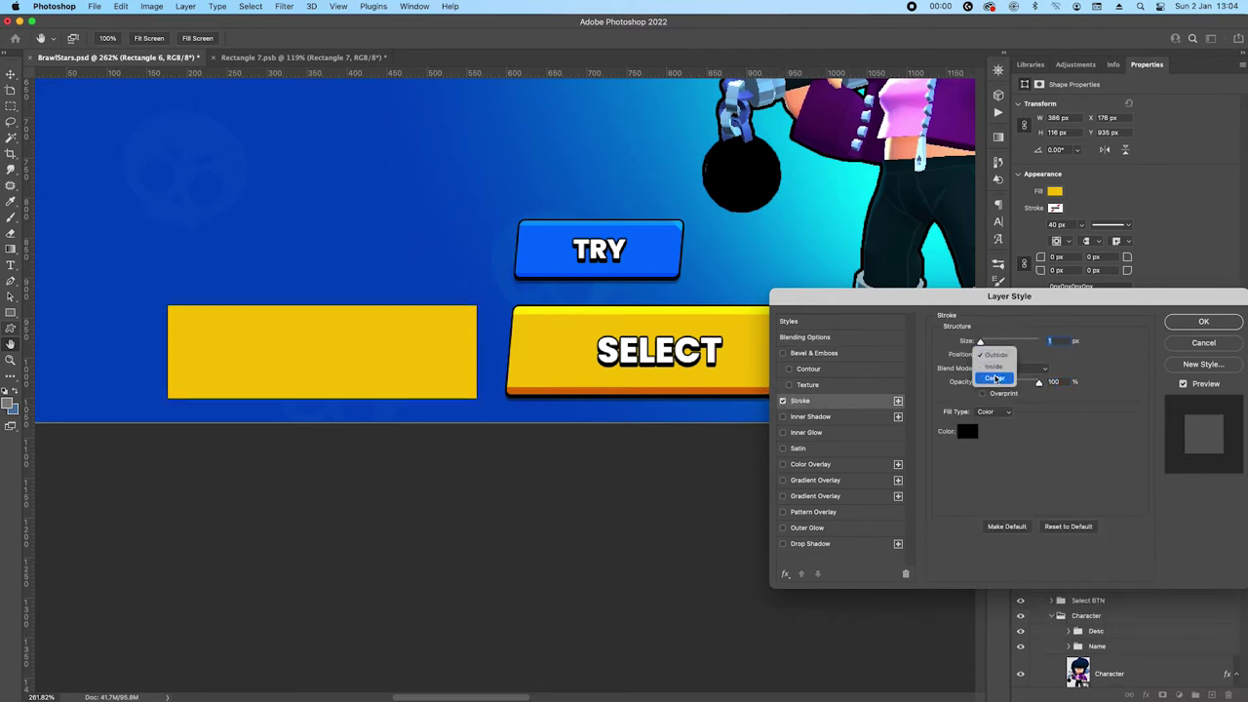
click(999, 357)
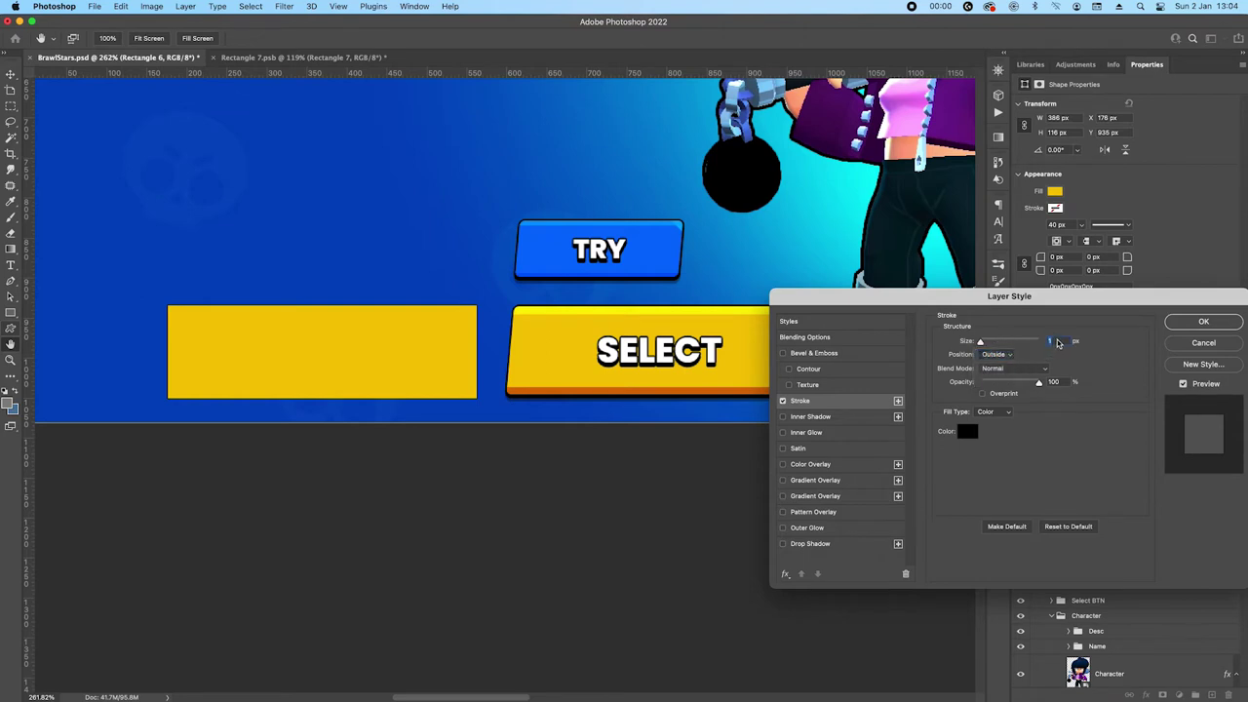
key(Up)
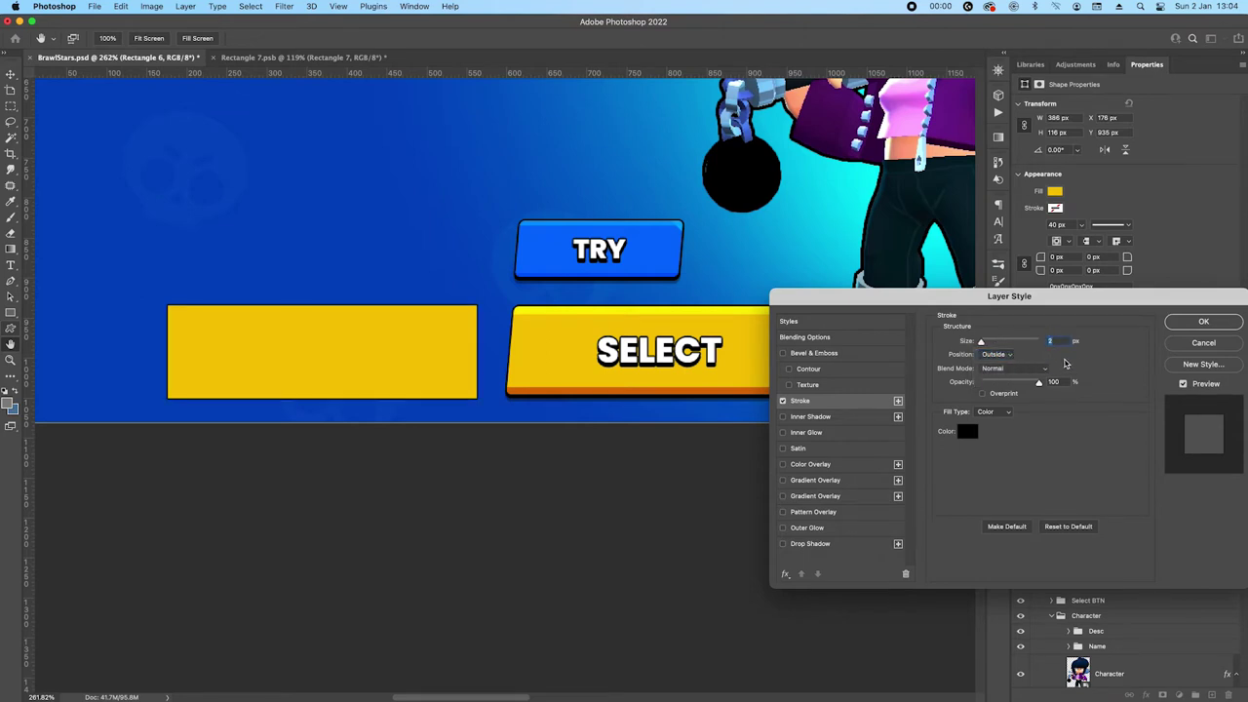
click(1191, 323)
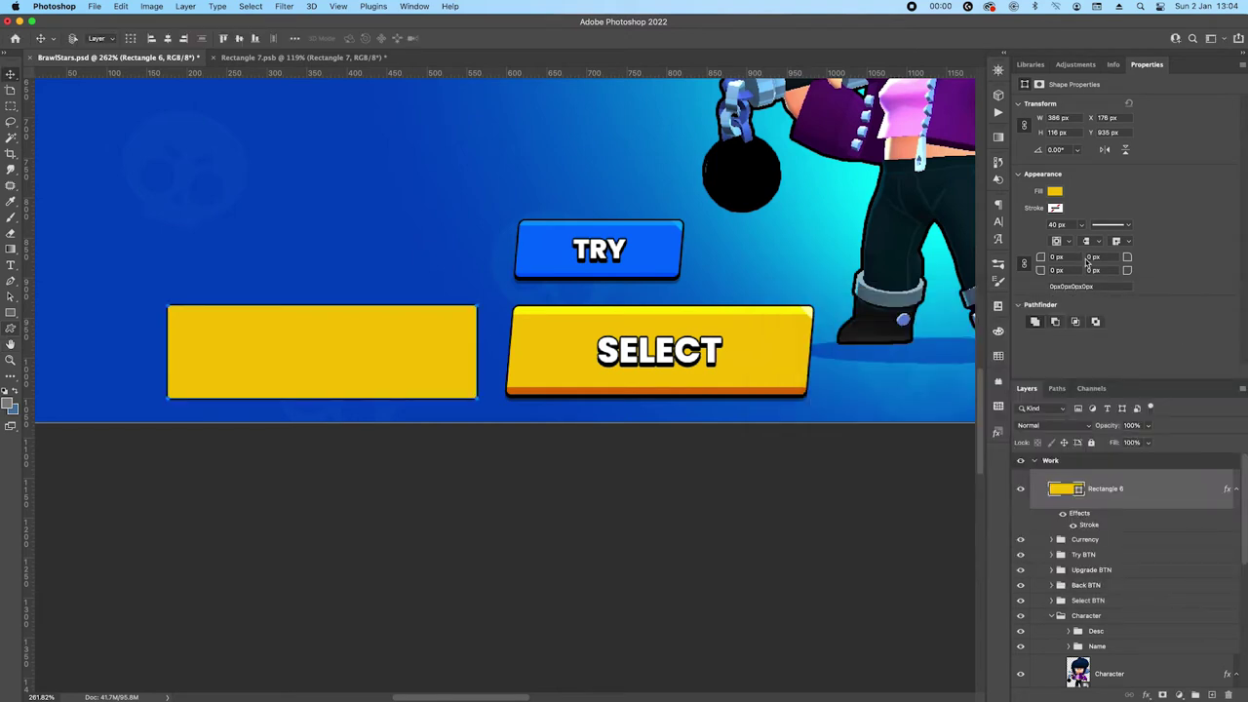
Round all four corners of the yellow rectangle to a radius of 8 px
click(1058, 258)
text(8)
key(Tab)
Add a Gradient Overlay to the yellow rectangle and set its style to Linear
double_click(1154, 497)
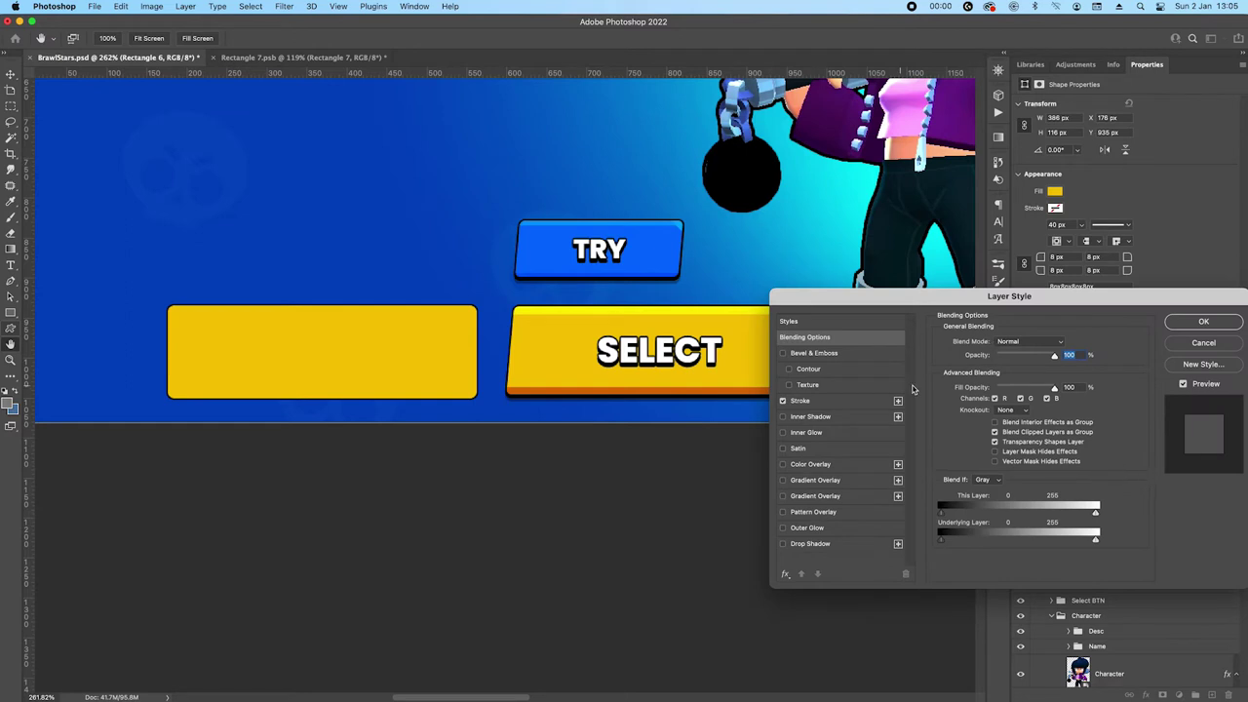
drag(908, 299, 787, 449)
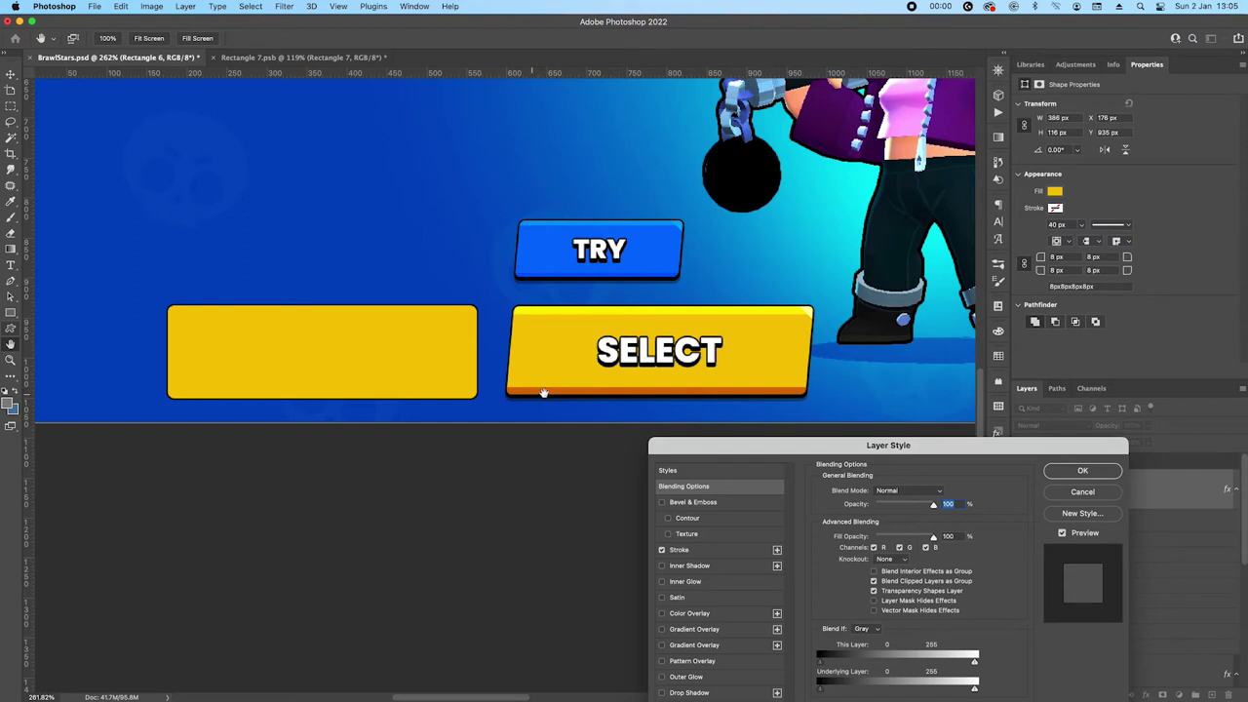
click(687, 645)
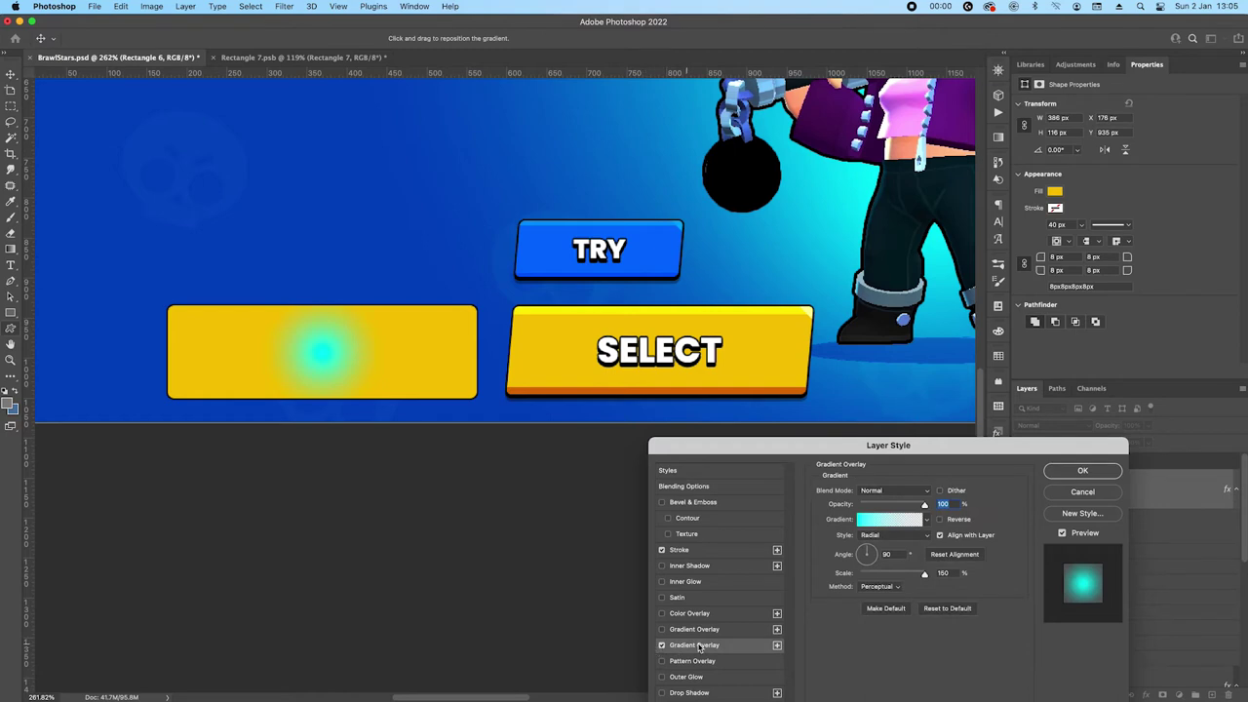
click(873, 524)
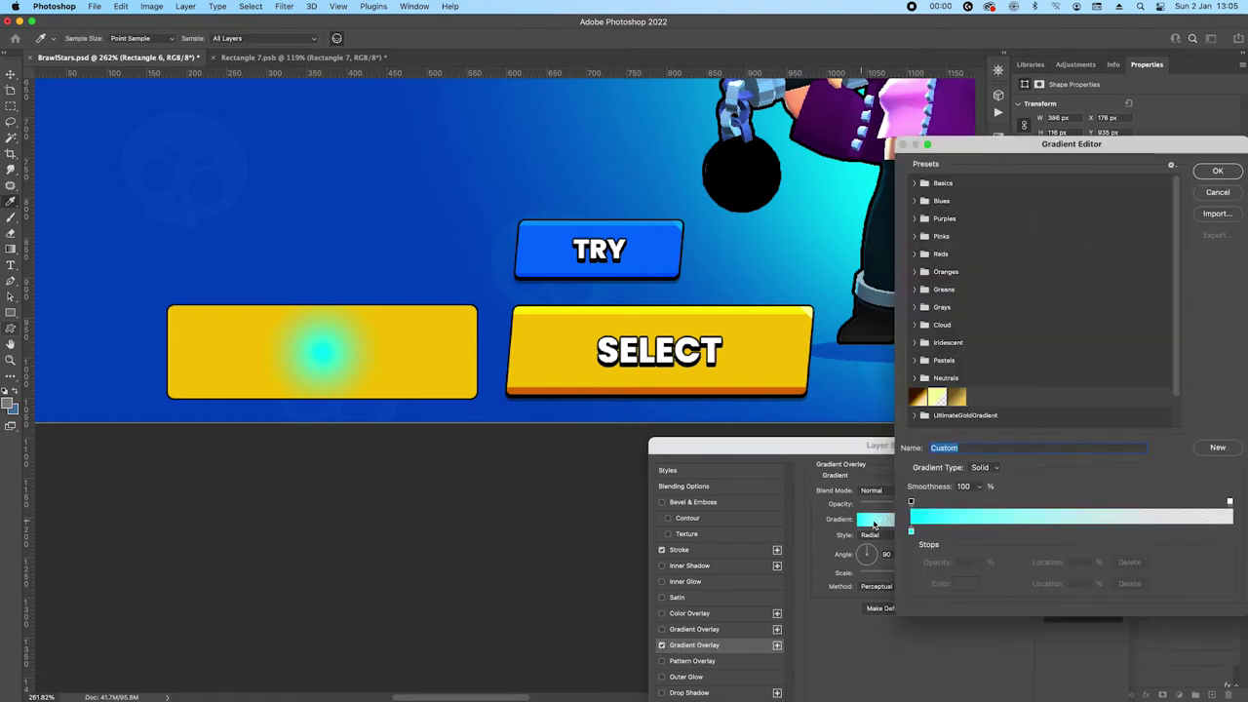
click(1217, 173)
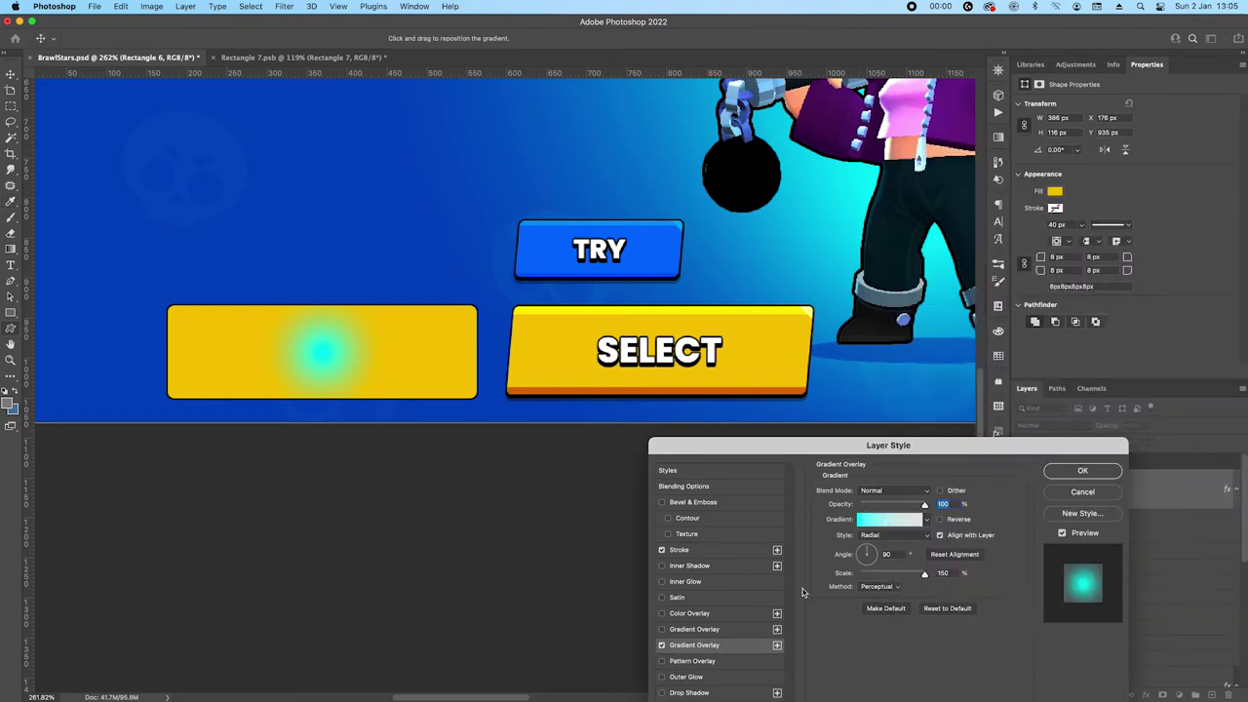
click(881, 538)
click(877, 524)
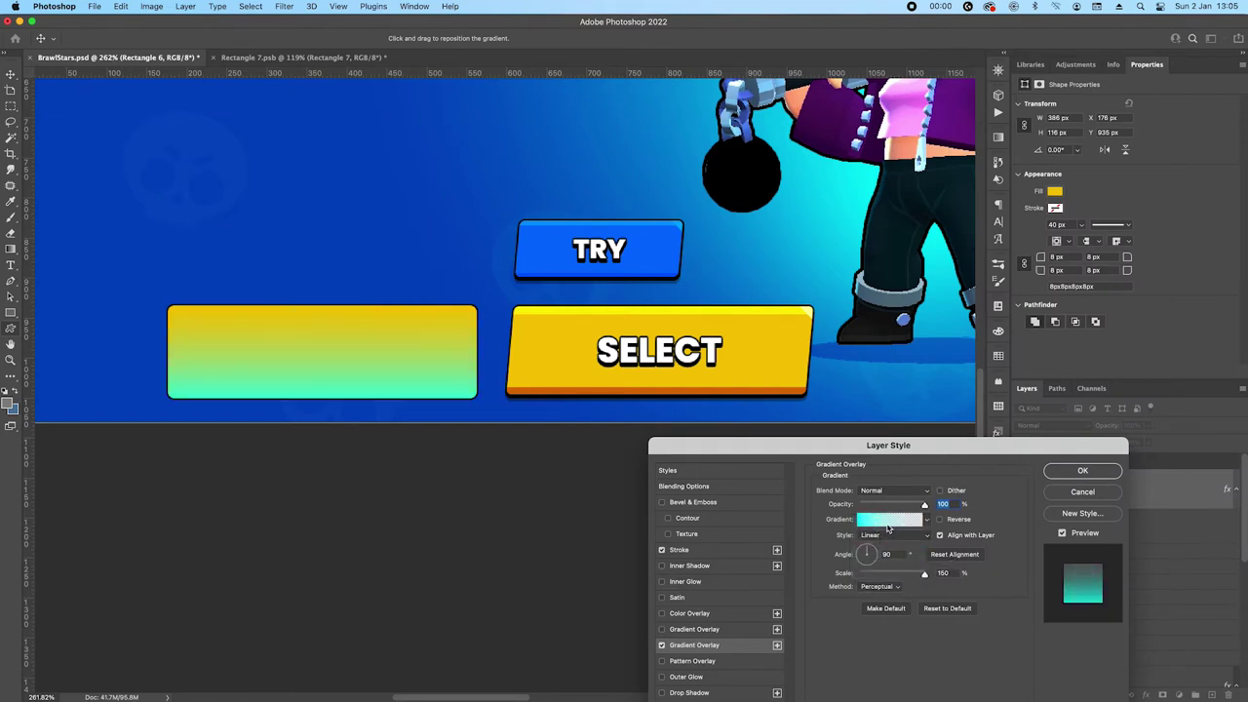
Set the overlay gradient's starting colour stop at 0% to orange d05a00, sampled from the SELECT button's lower edge
click(885, 521)
click(910, 532)
click(966, 585)
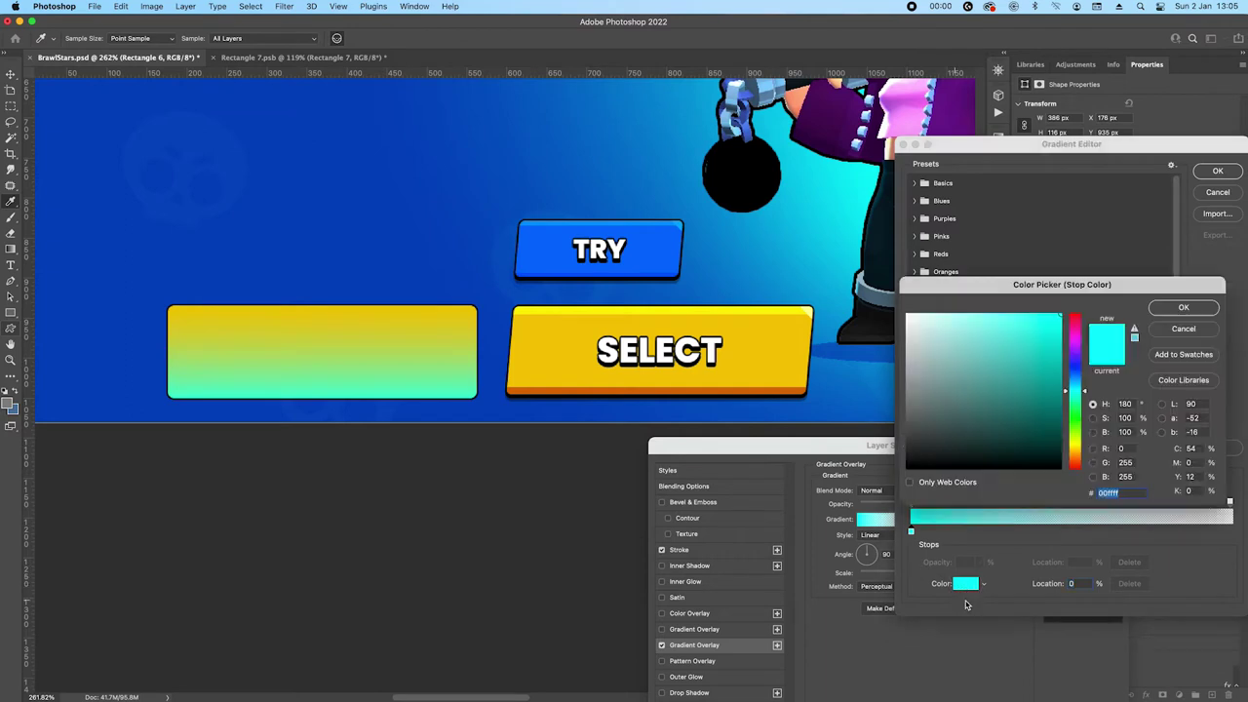
click(525, 390)
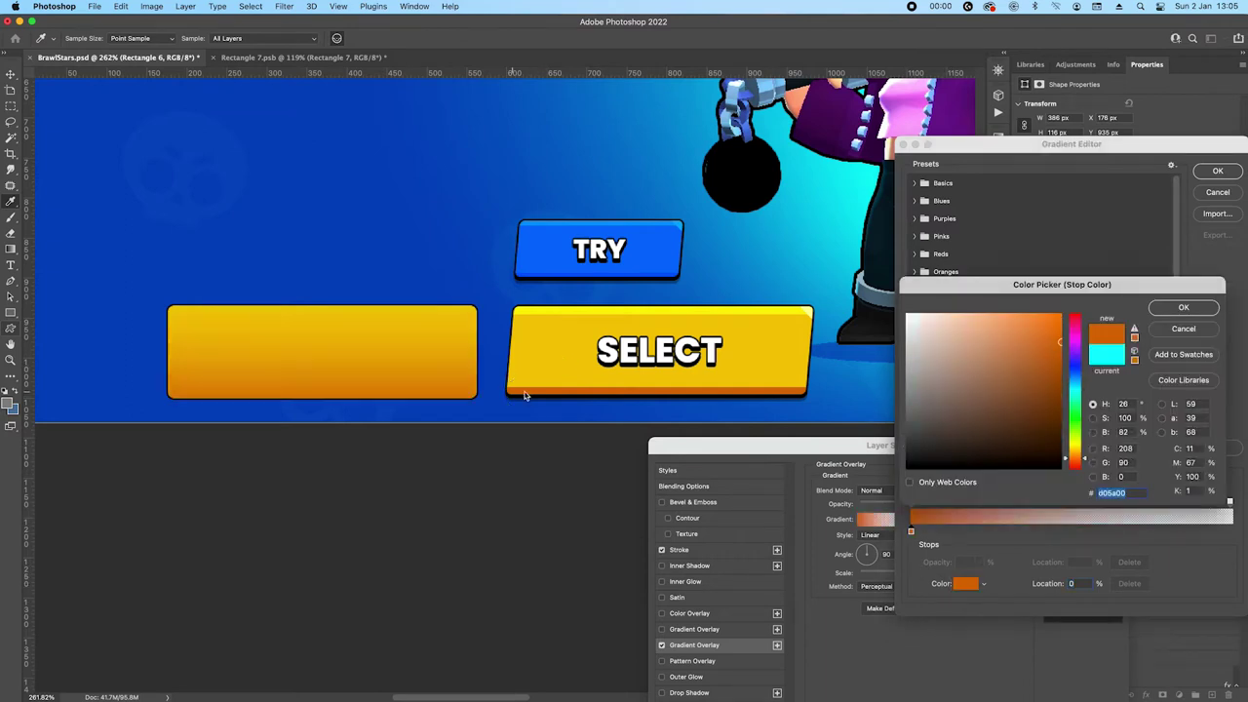
click(1184, 308)
Add an opacity stop at location 10% in the overlay gradient and move the starting 100% opacity stop to 10%
click(939, 502)
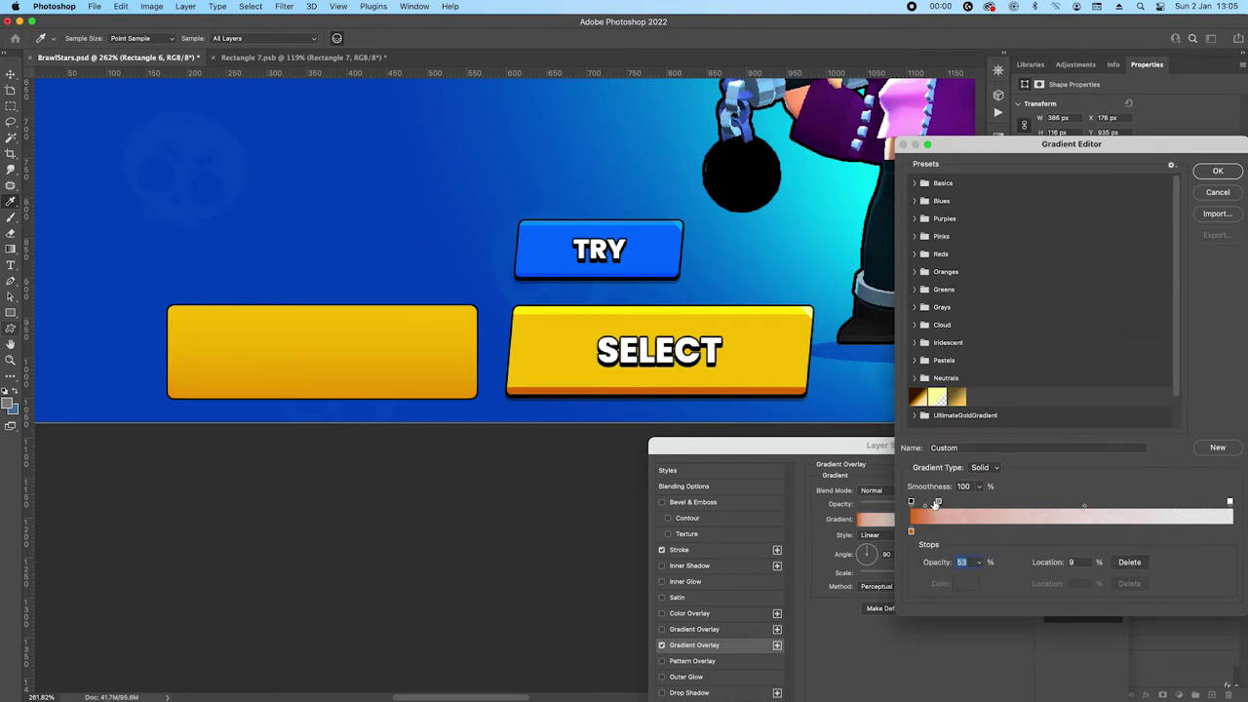
key(Tab)
text(10)
click(910, 502)
text(10)
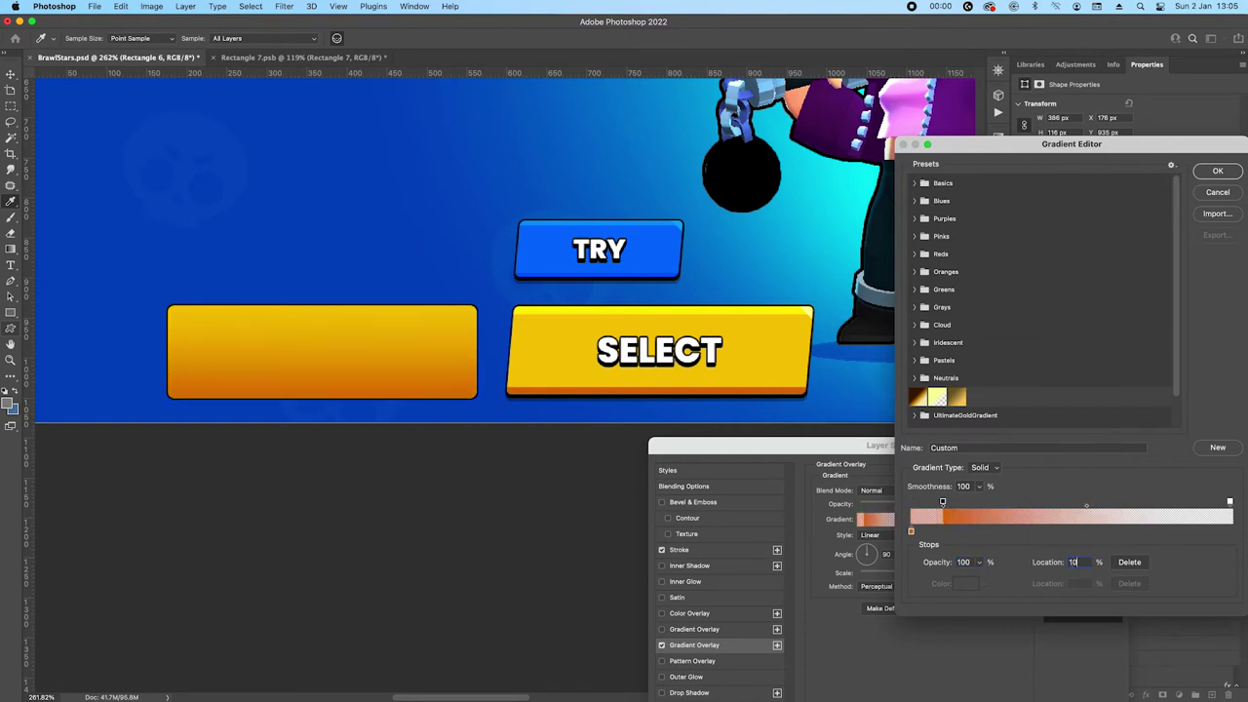
key(Return)
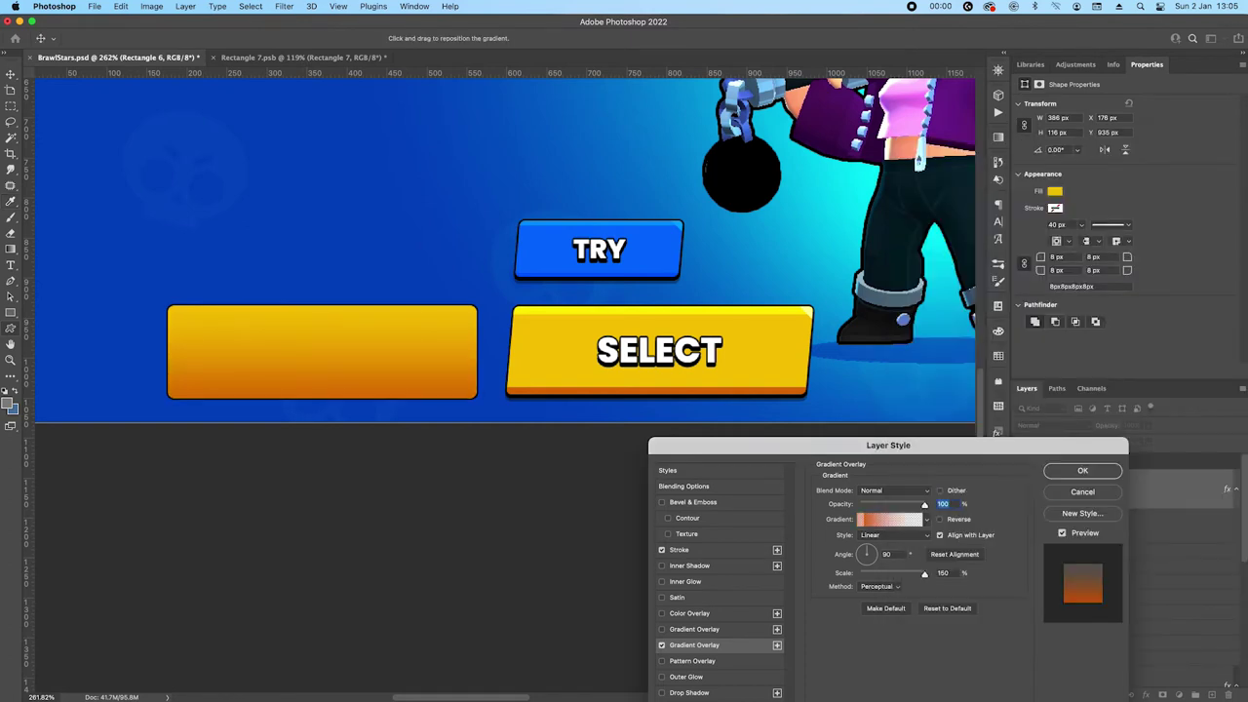
Separate the two overlapping opacity stops and set the one at location 10% to 0% opacity
click(884, 519)
click(942, 504)
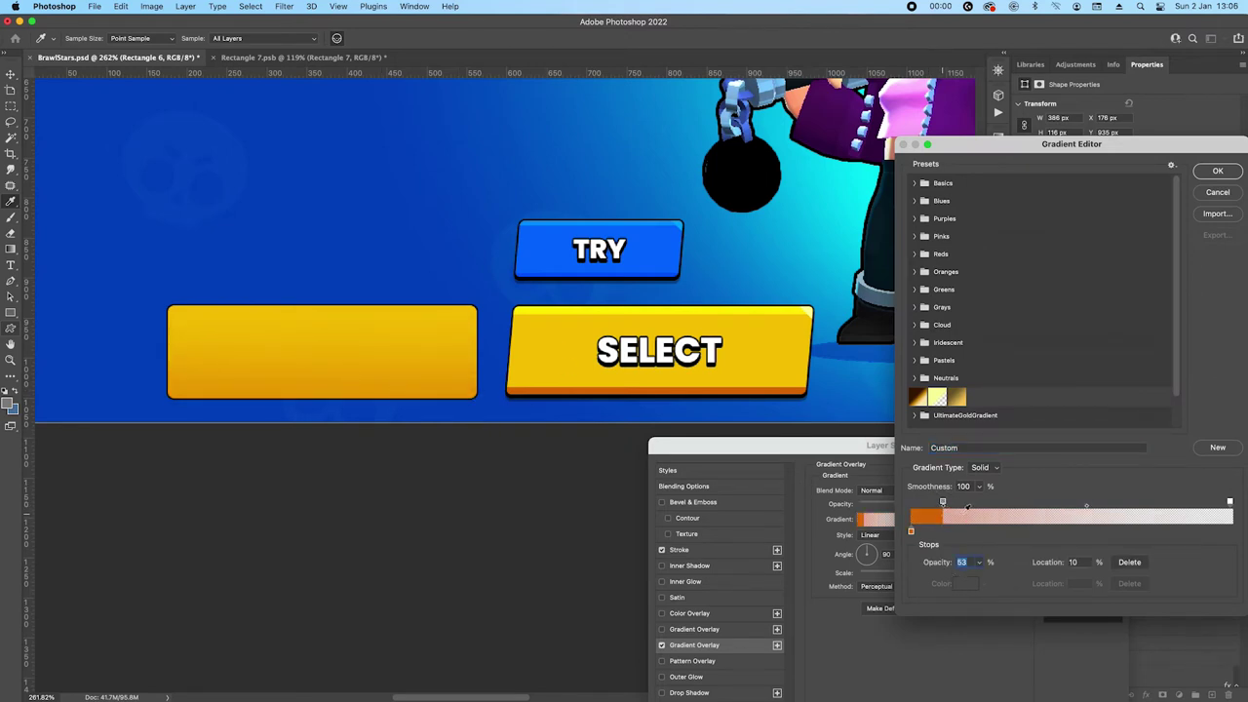
click(967, 503)
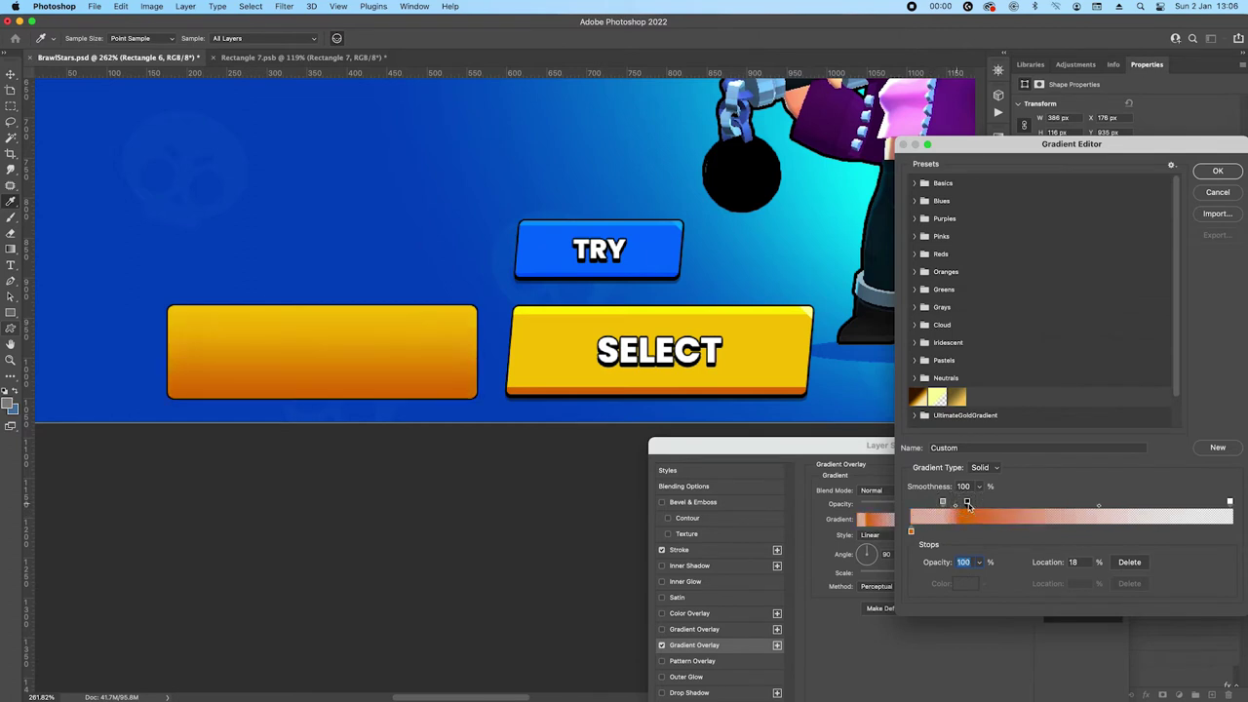
click(943, 504)
click(979, 563)
drag(979, 579, 931, 579)
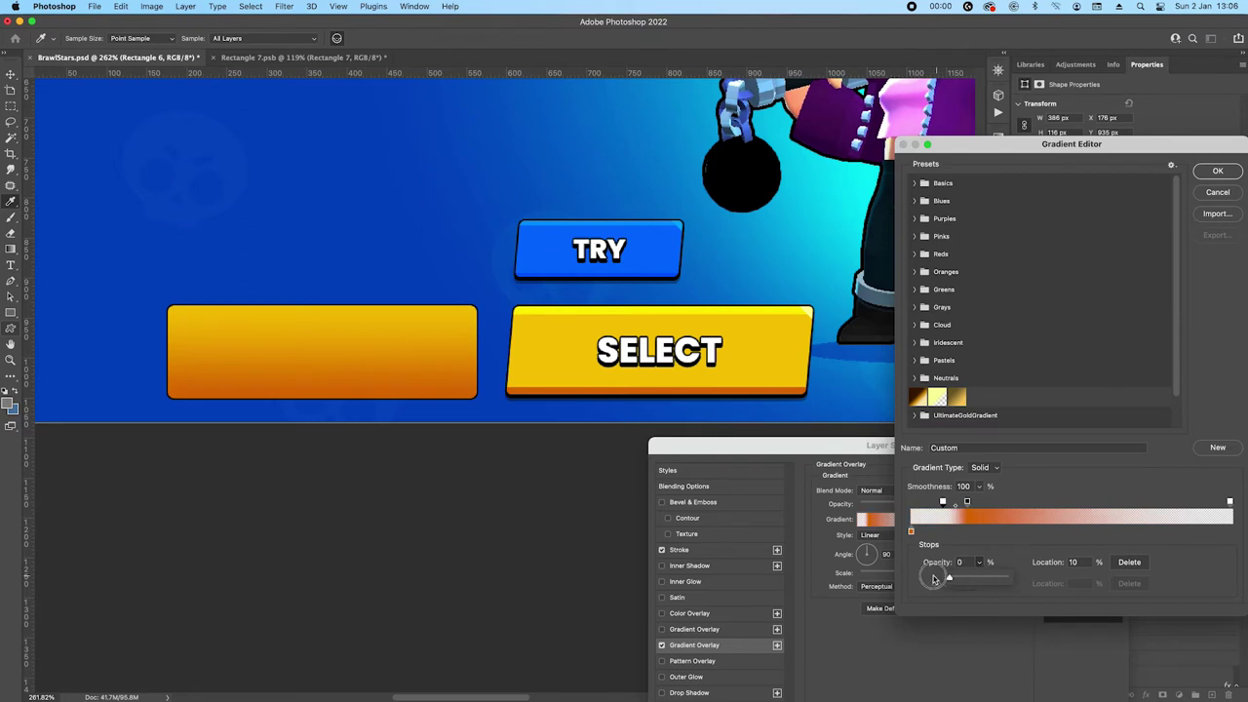
Set the 100% opacity stop's location to 10% so the orange ends in a hard edge at the transparent stop
click(967, 503)
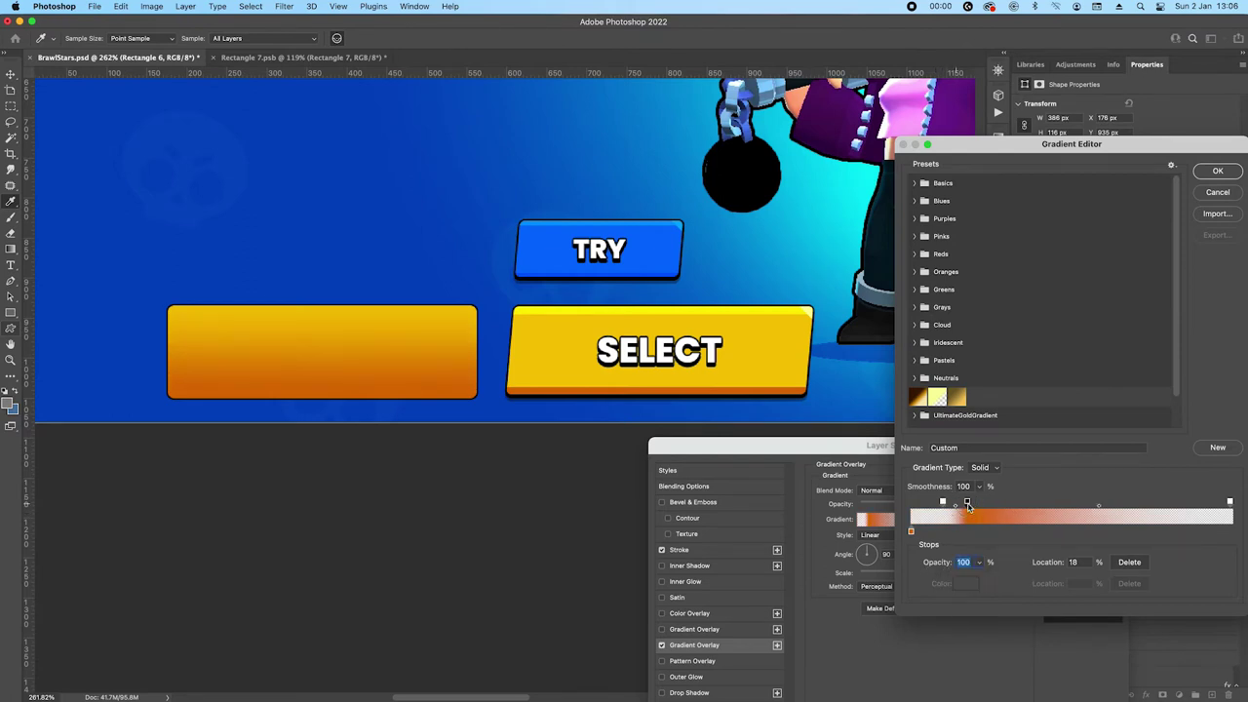
text(10)
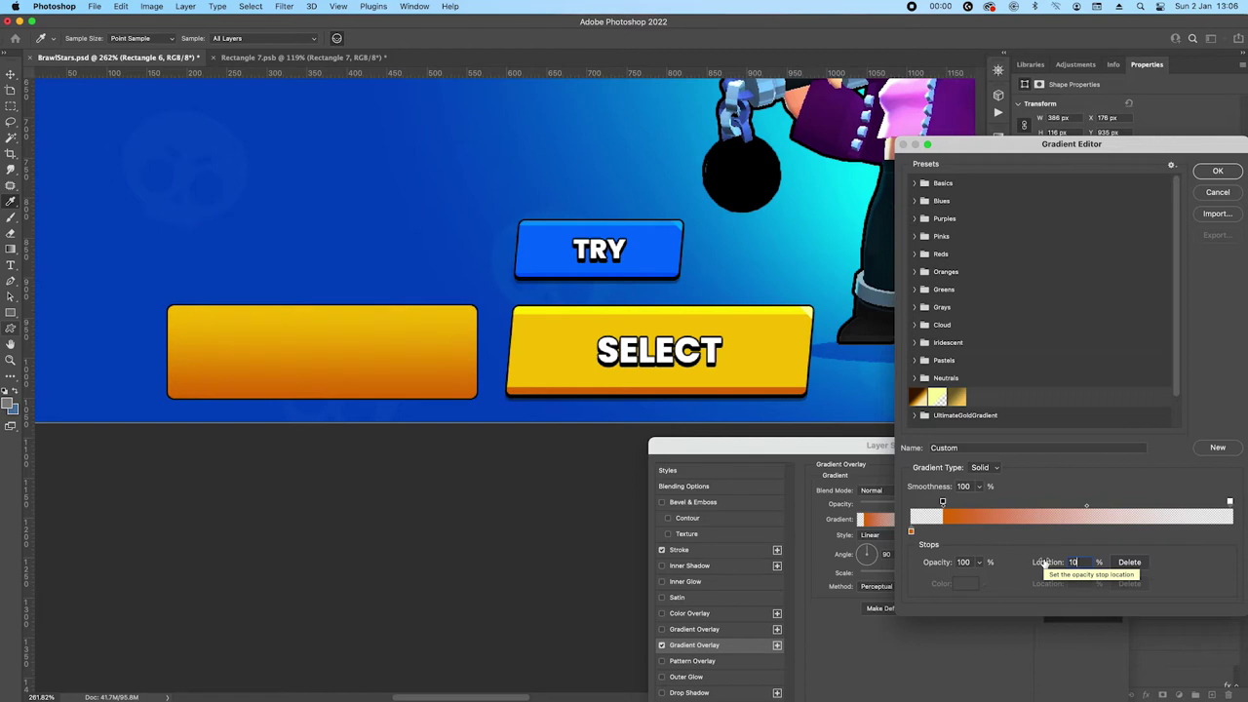
click(941, 503)
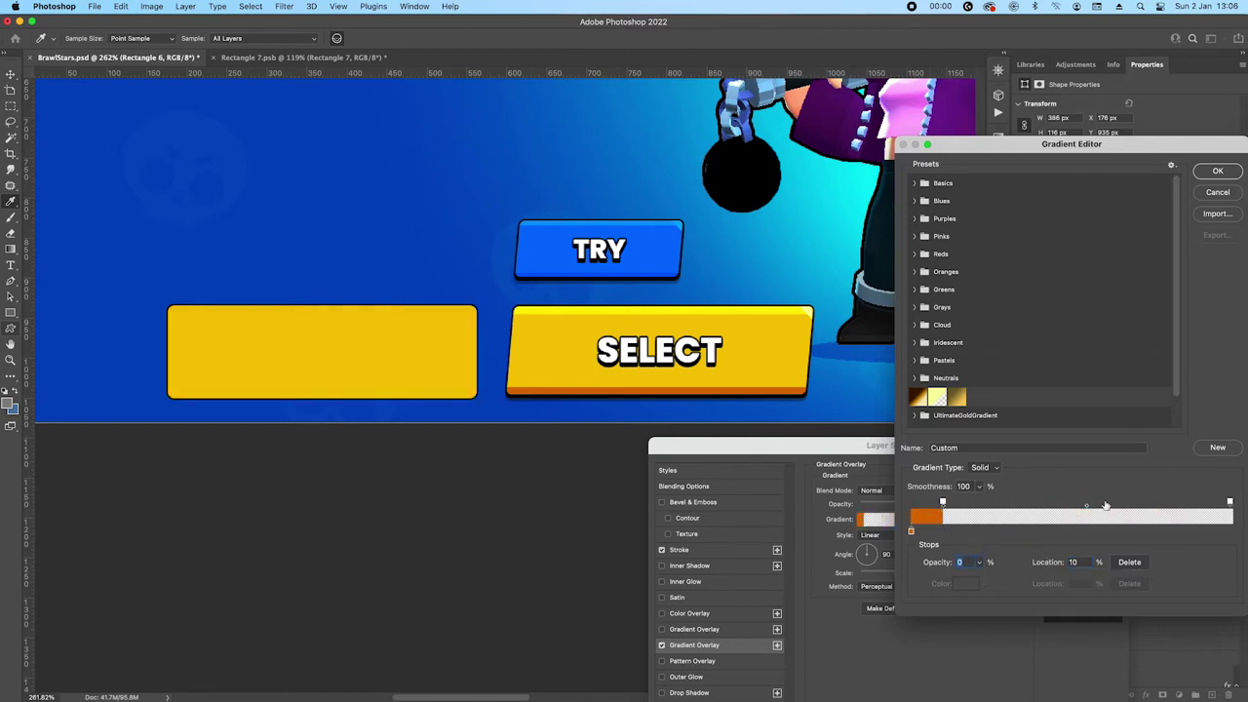
click(1215, 171)
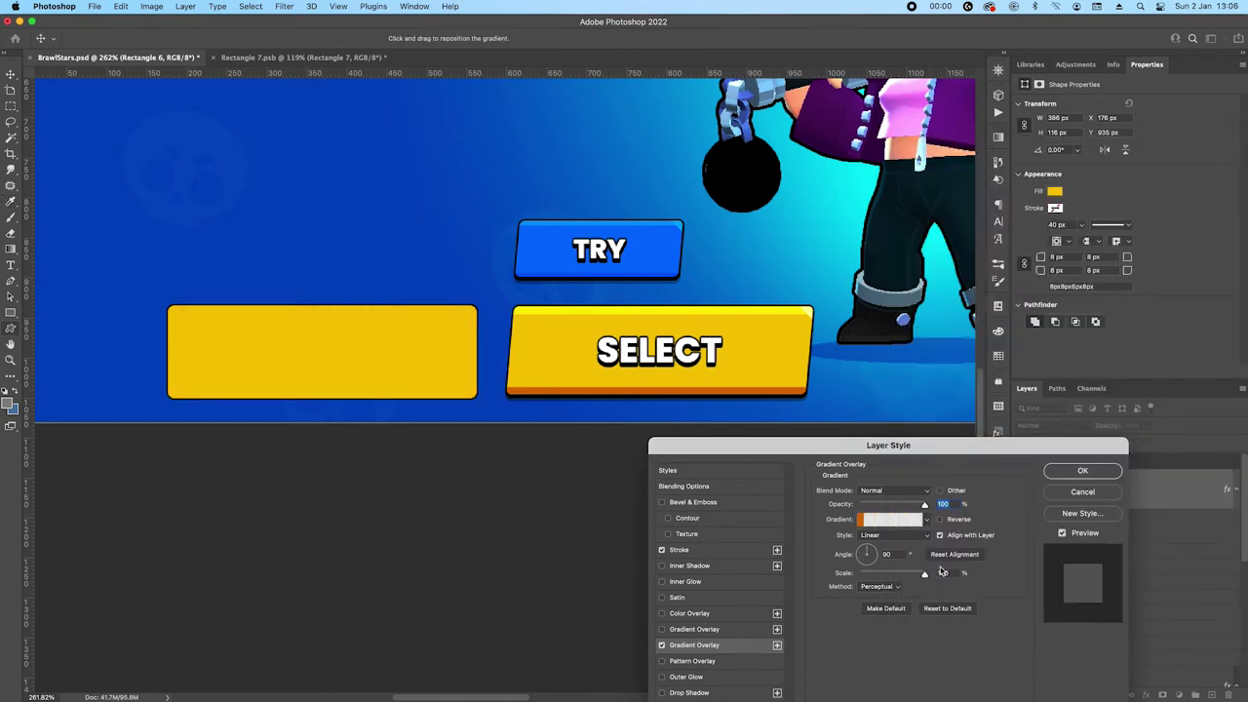
Set the Gradient Overlay's method to Classic and its scale to 100%
click(889, 523)
click(1219, 174)
click(877, 586)
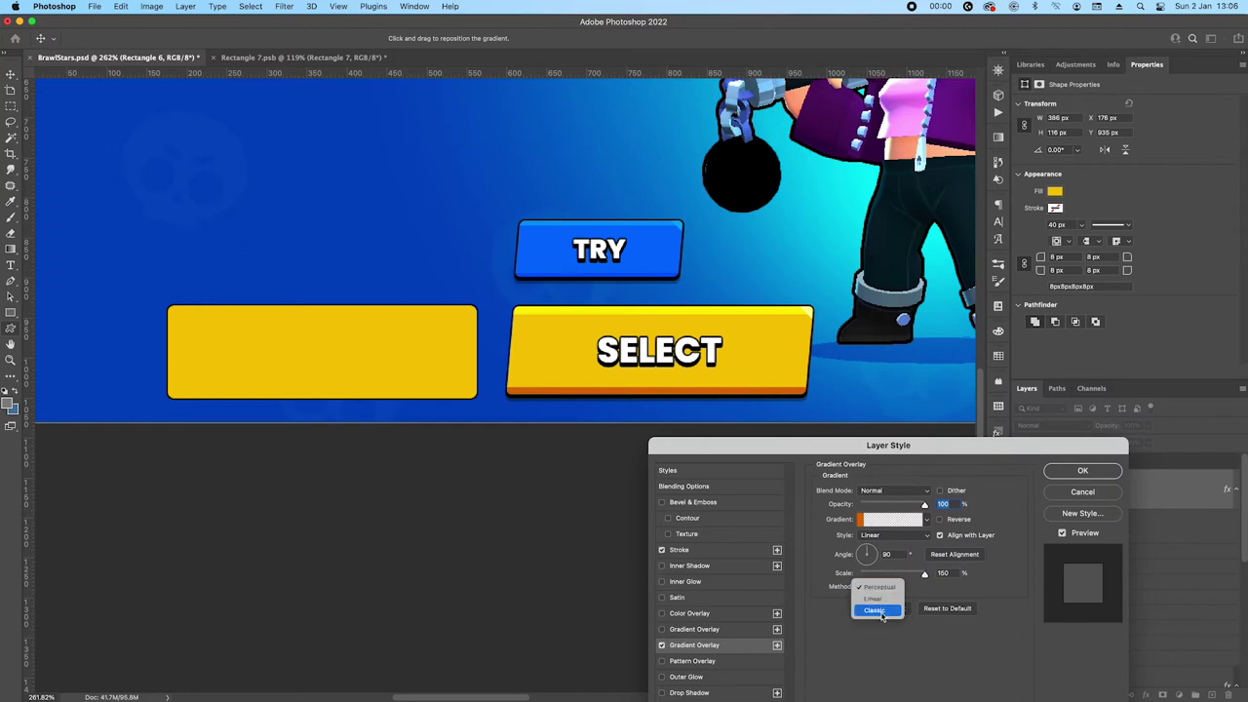
click(877, 612)
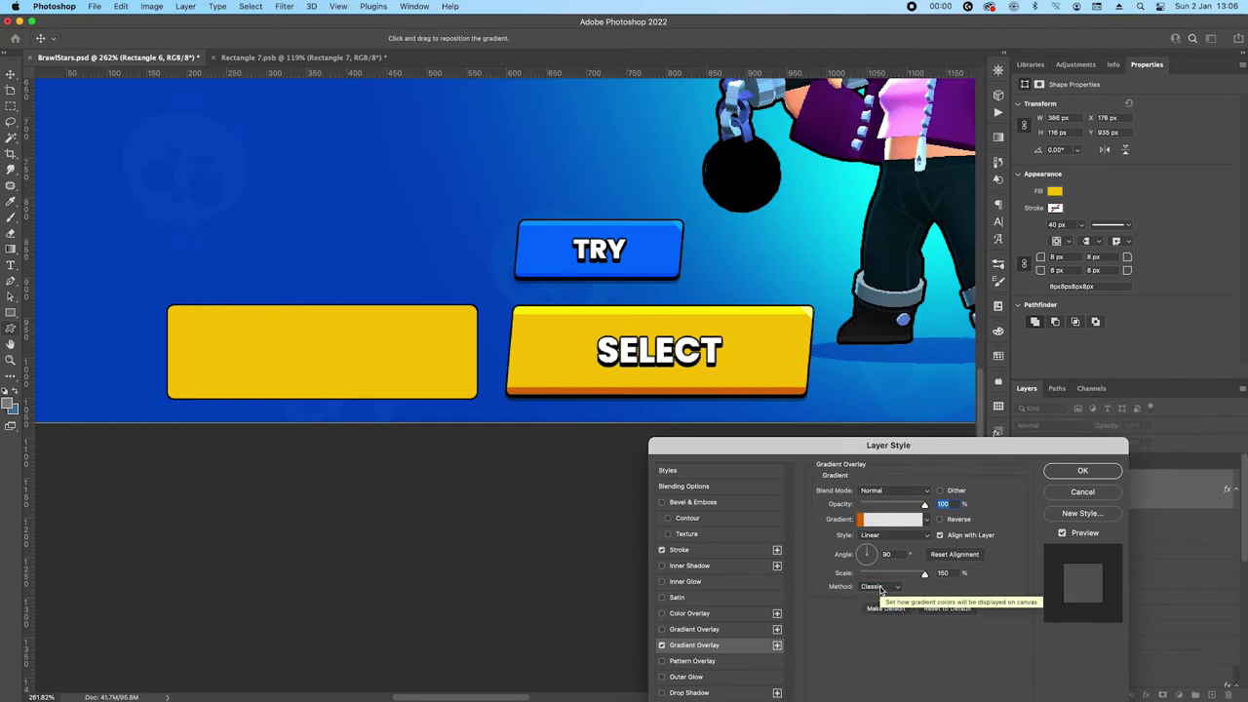
click(886, 523)
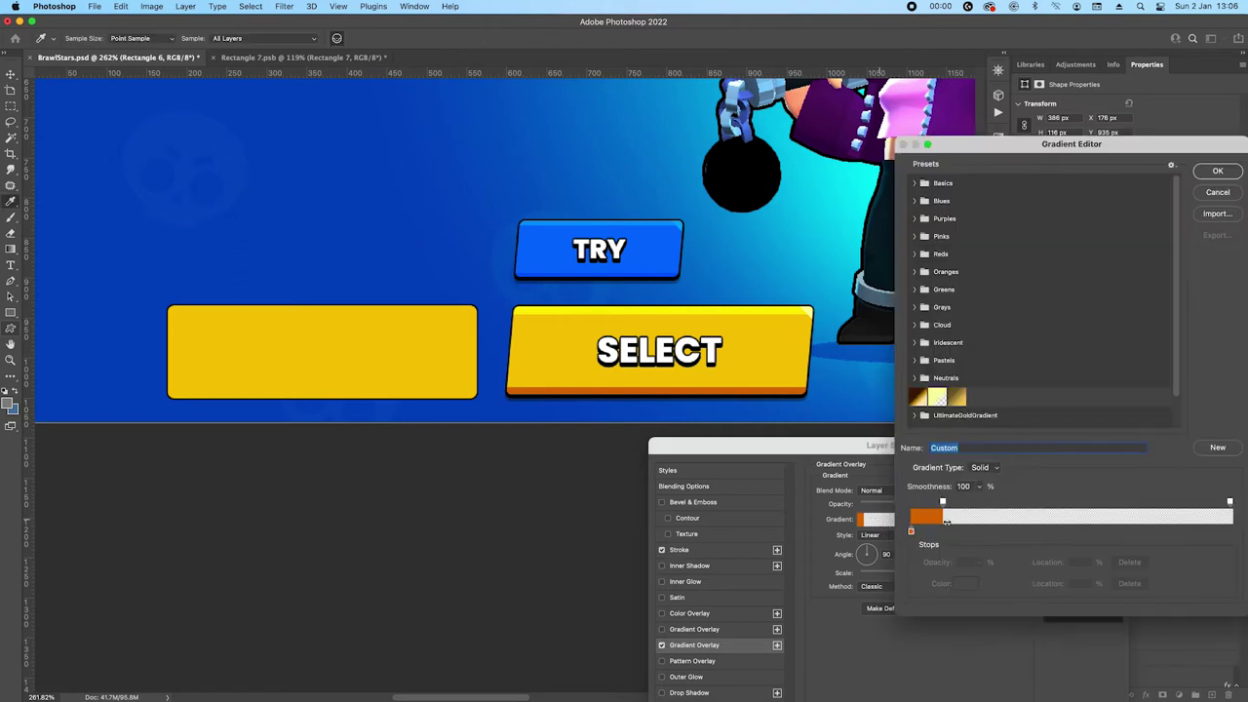
click(1218, 172)
click(941, 574)
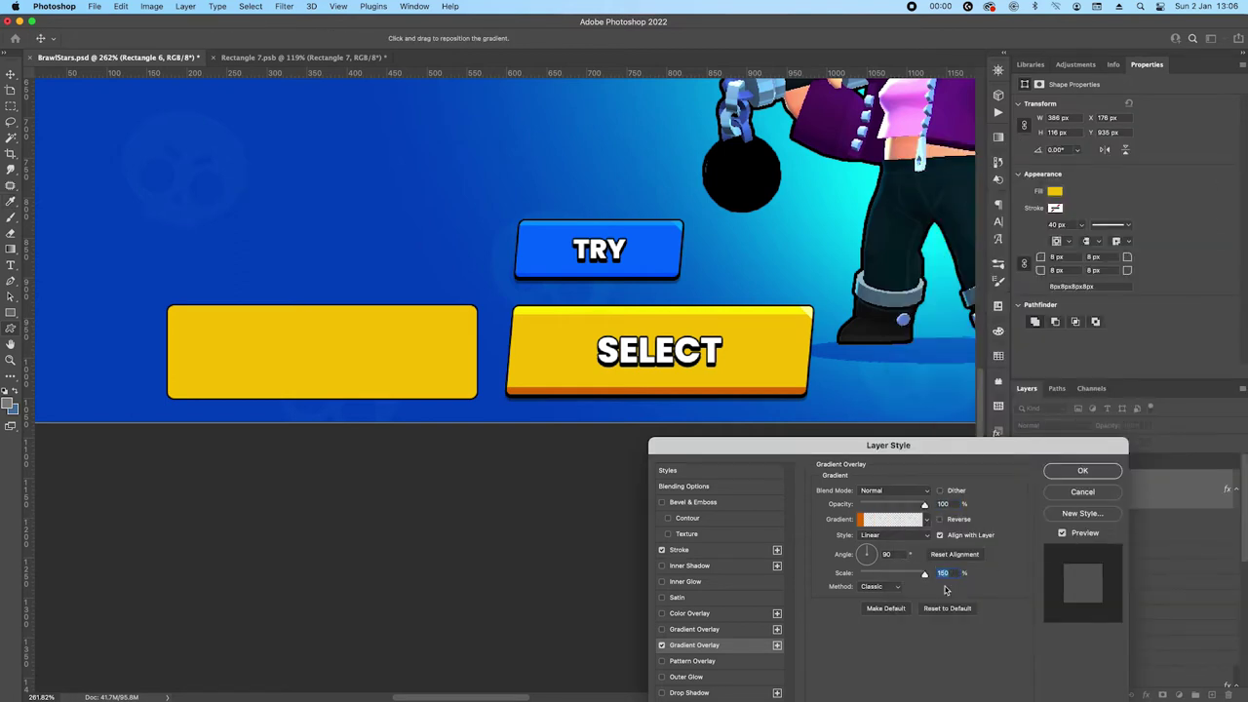
text(100)
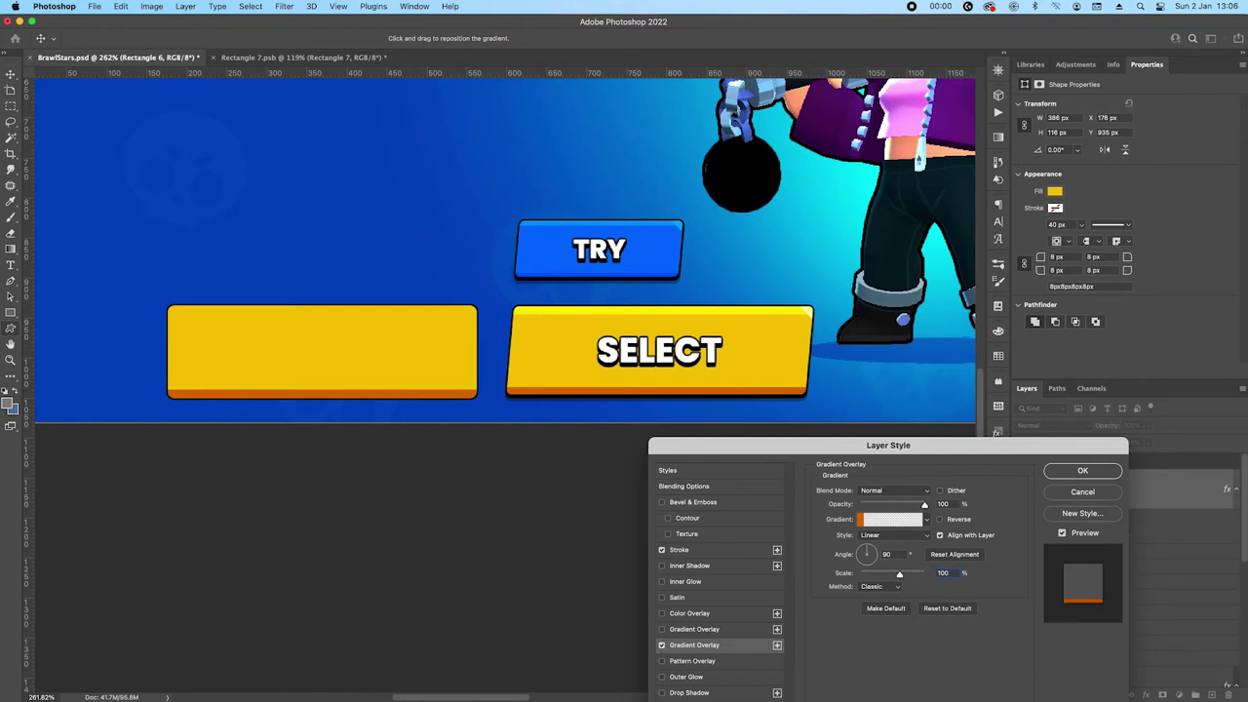
Add a colour stop at location 100% in the overlay gradient using yellow feec00 from the SELECT button's top edge
click(883, 519)
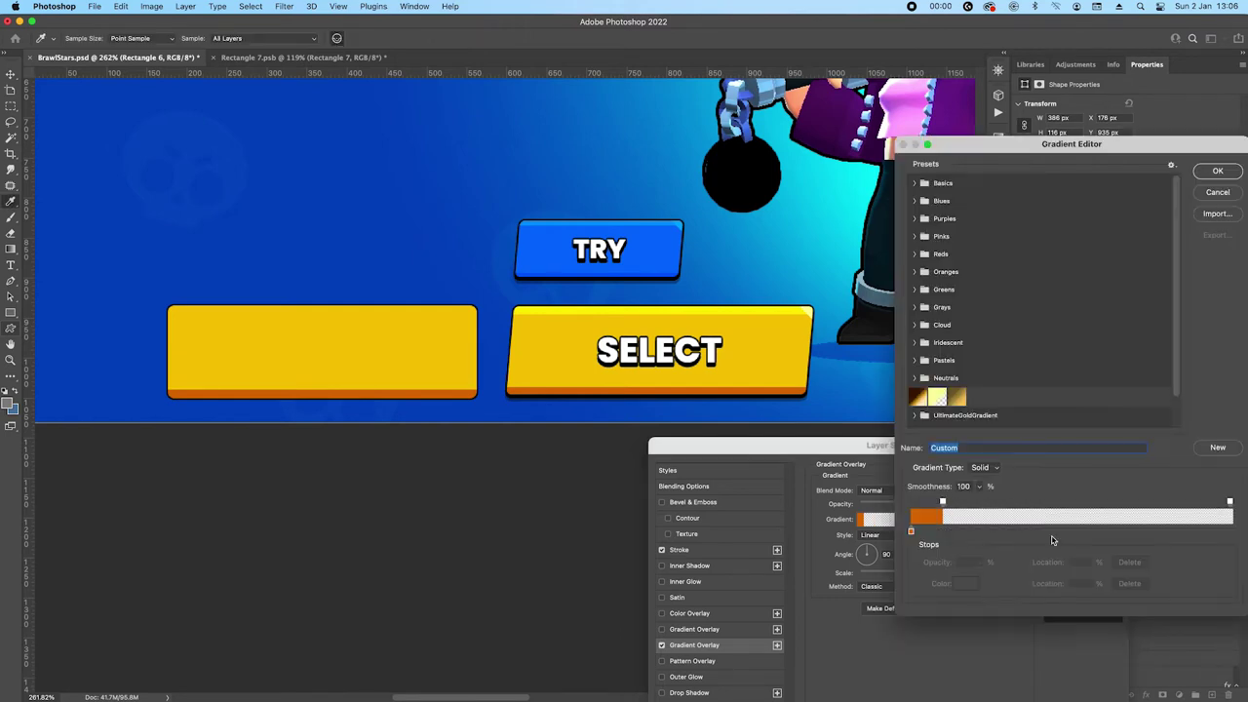
click(1230, 532)
click(966, 584)
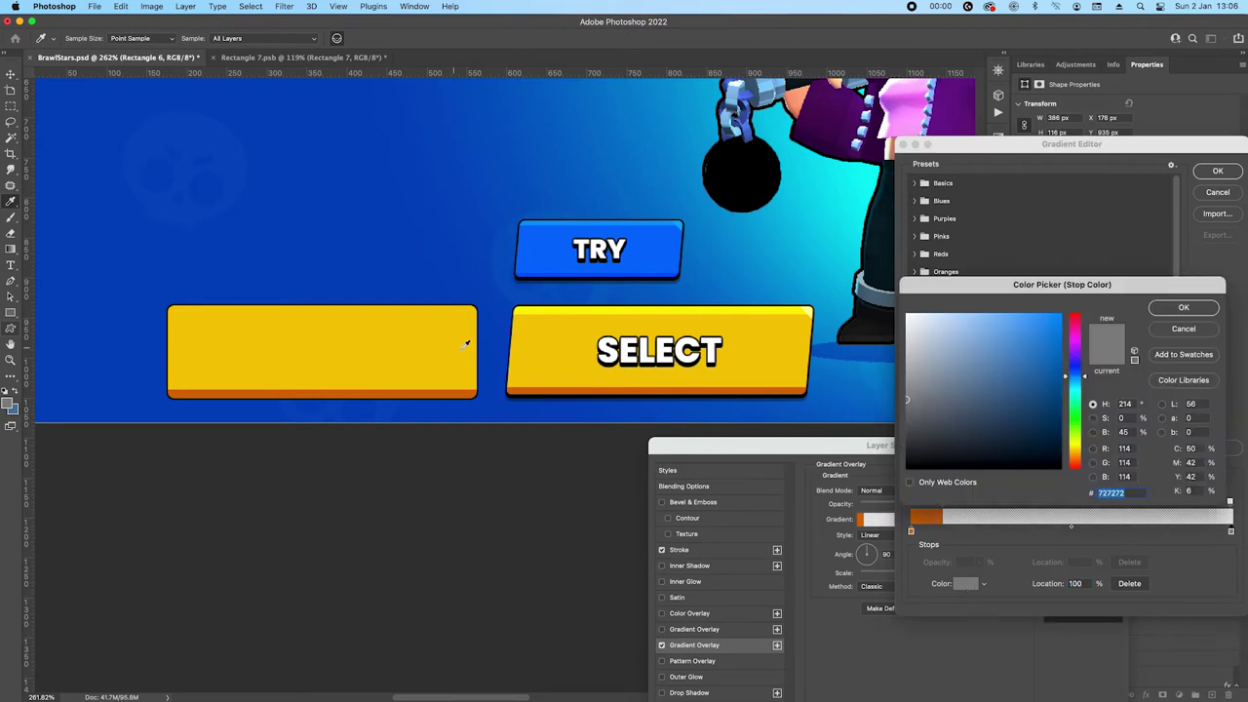
click(538, 315)
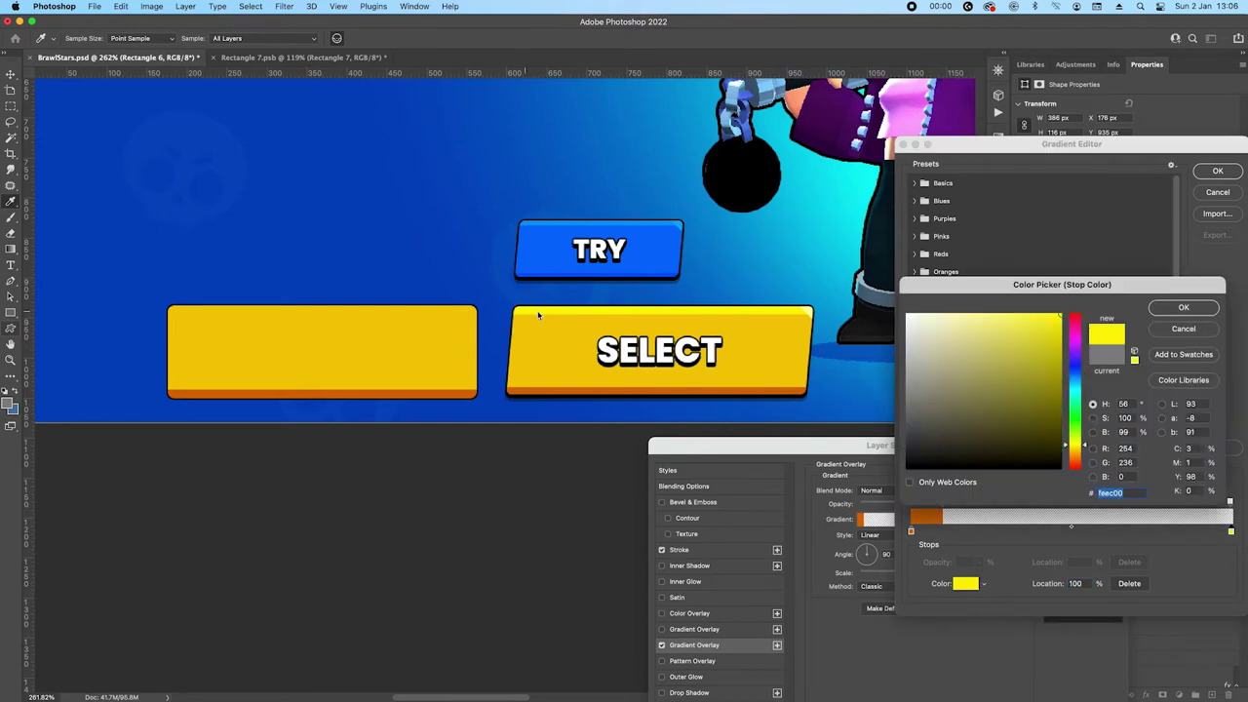
click(1183, 307)
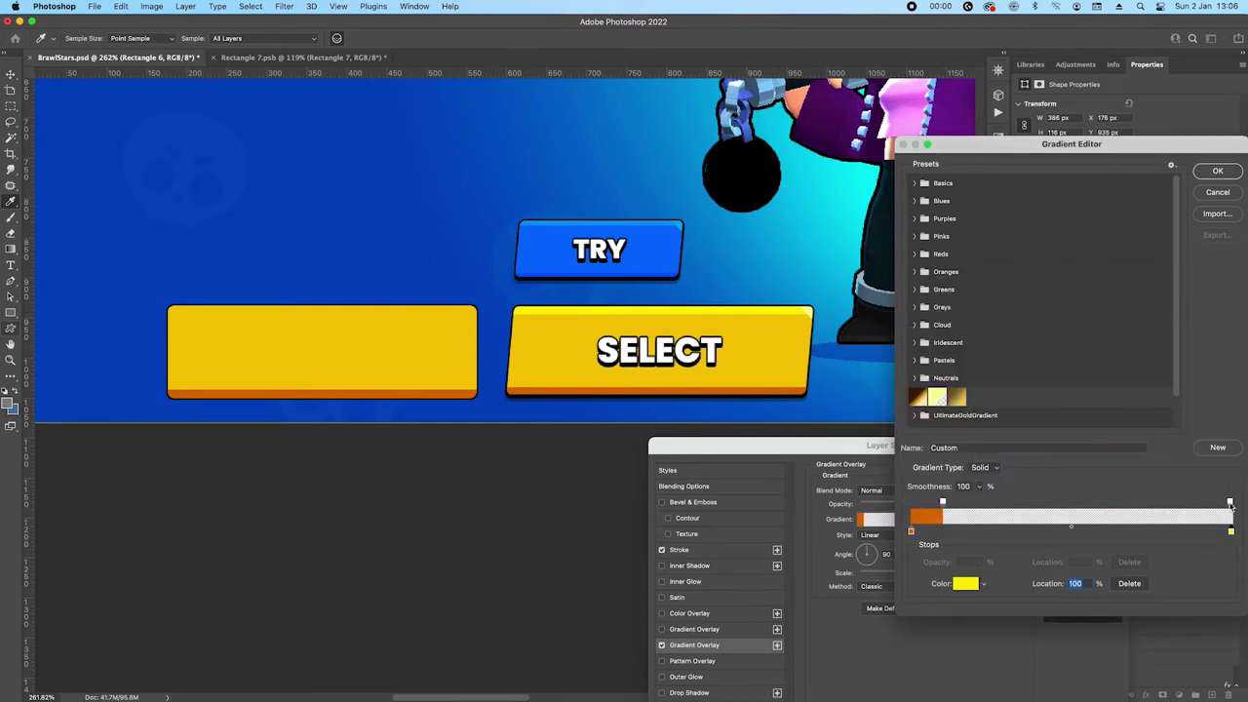
Set the overlay gradient's end opacity stop at location 100% to 100% opacity
click(1231, 502)
click(978, 562)
drag(975, 577, 1089, 575)
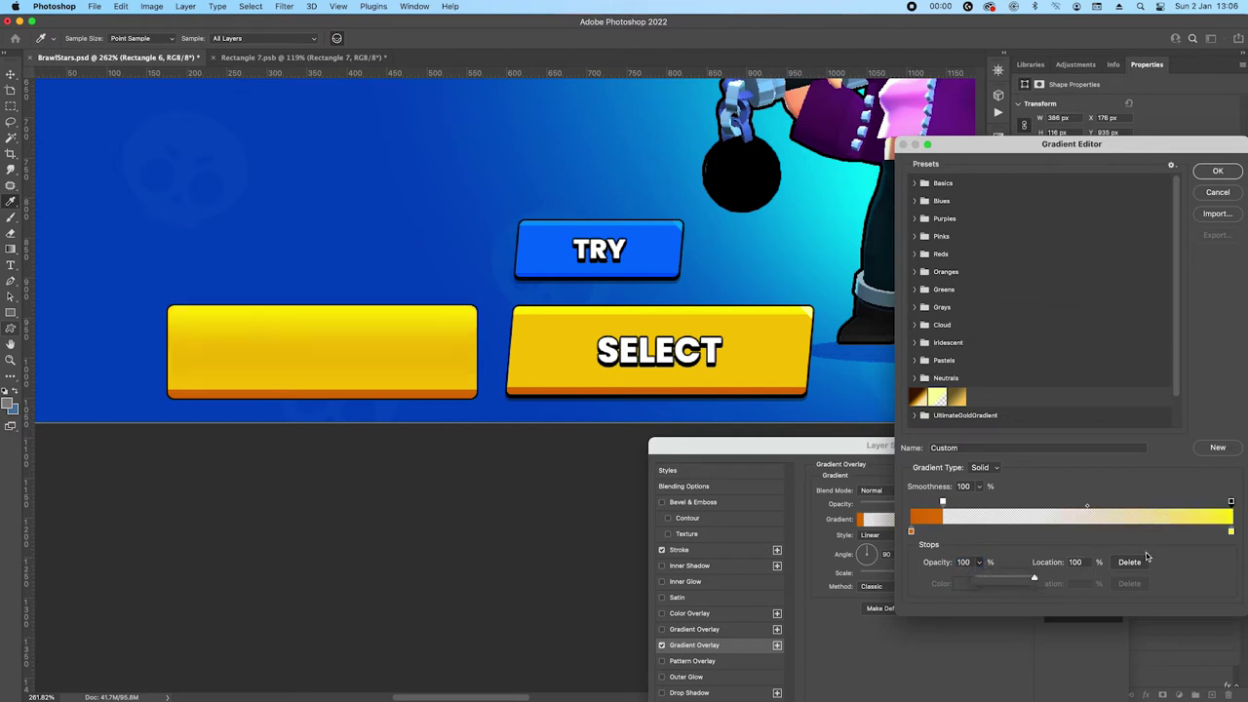
Add an opacity stop of 0% at location 90% in the overlay gradient
click(1208, 502)
click(980, 563)
drag(980, 578, 883, 579)
click(1075, 562)
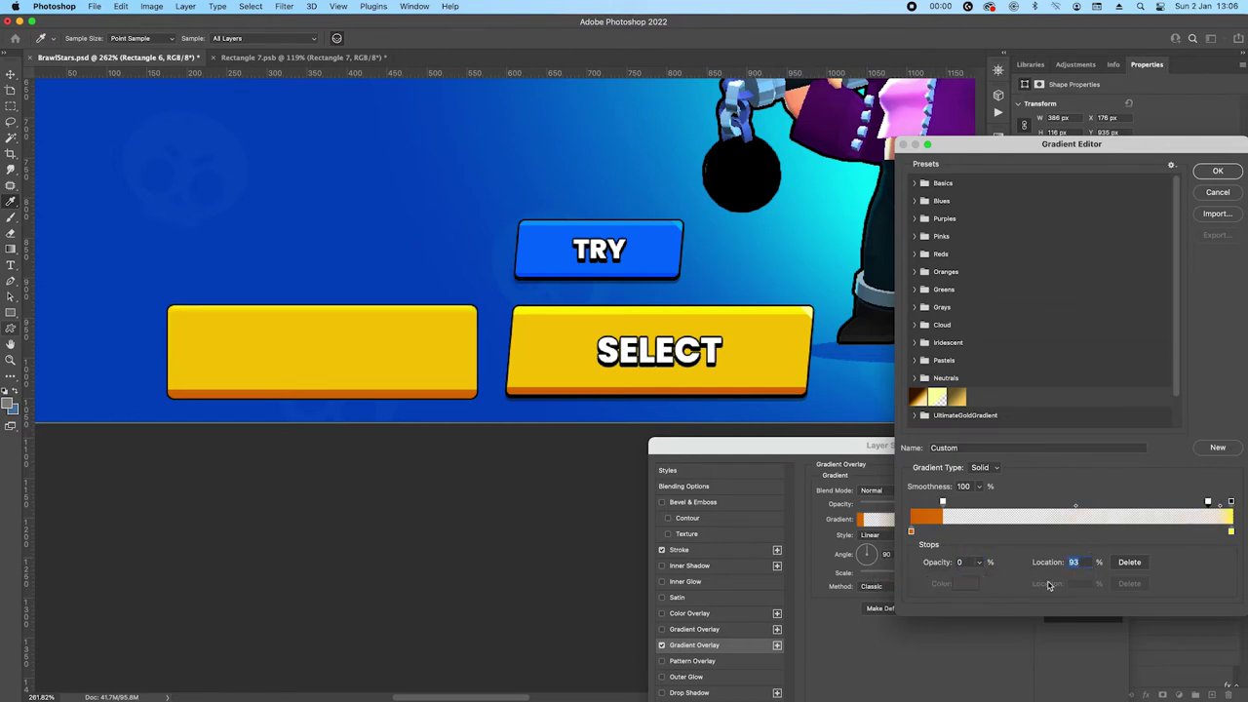
text(90)
Set the 100% end opacity stop's location to 90% for a hard-edged yellow band and accept the gradient
click(1230, 501)
click(1067, 562)
text(90)
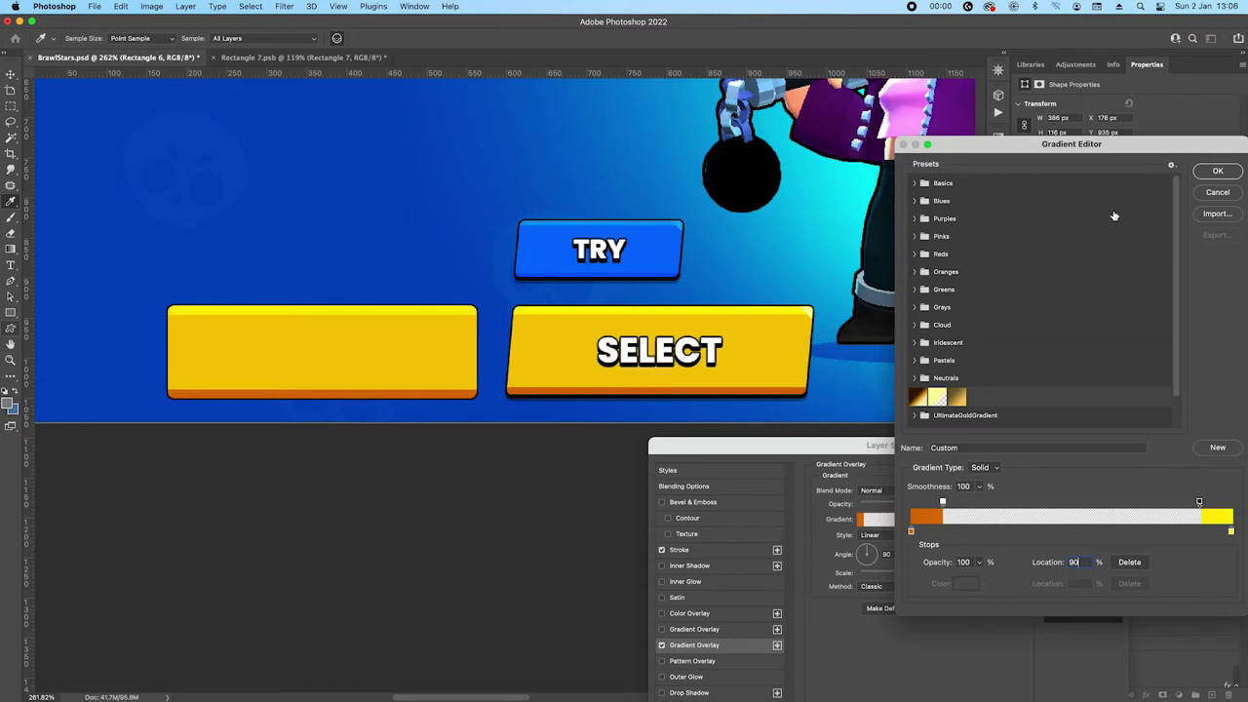
click(1217, 172)
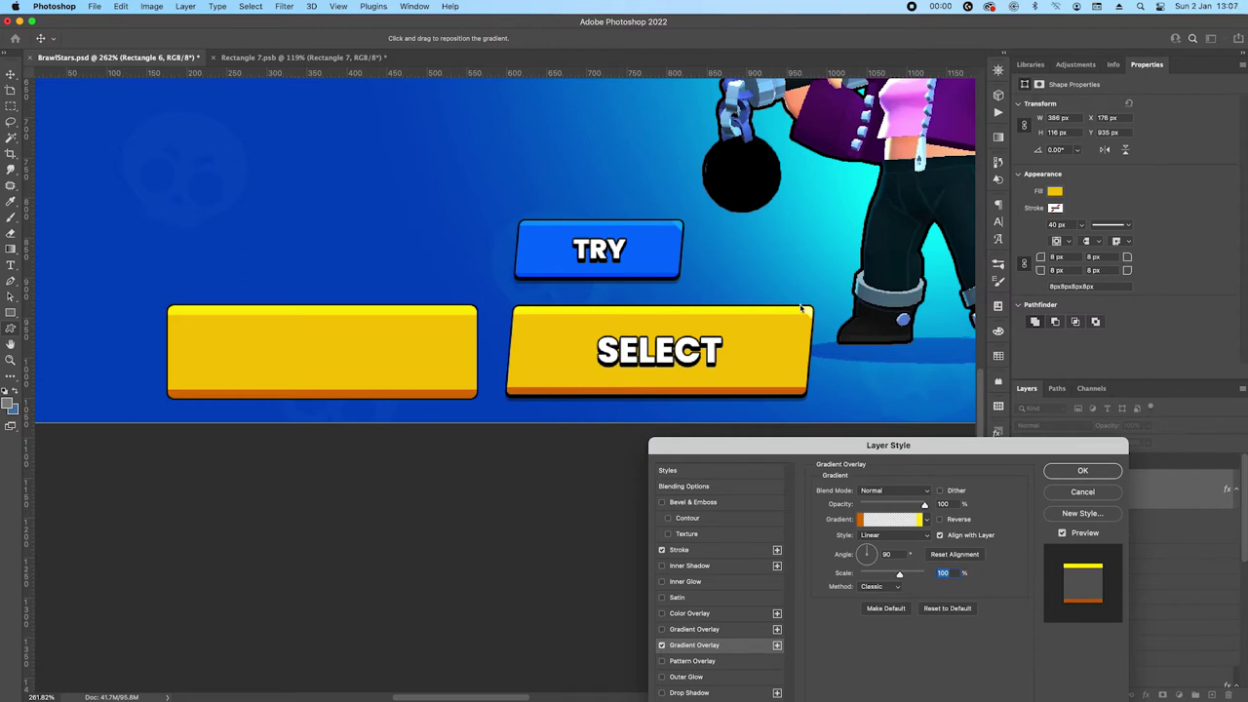
Enable the second Gradient Overlay on the button and set its style to Linear
click(662, 630)
click(690, 632)
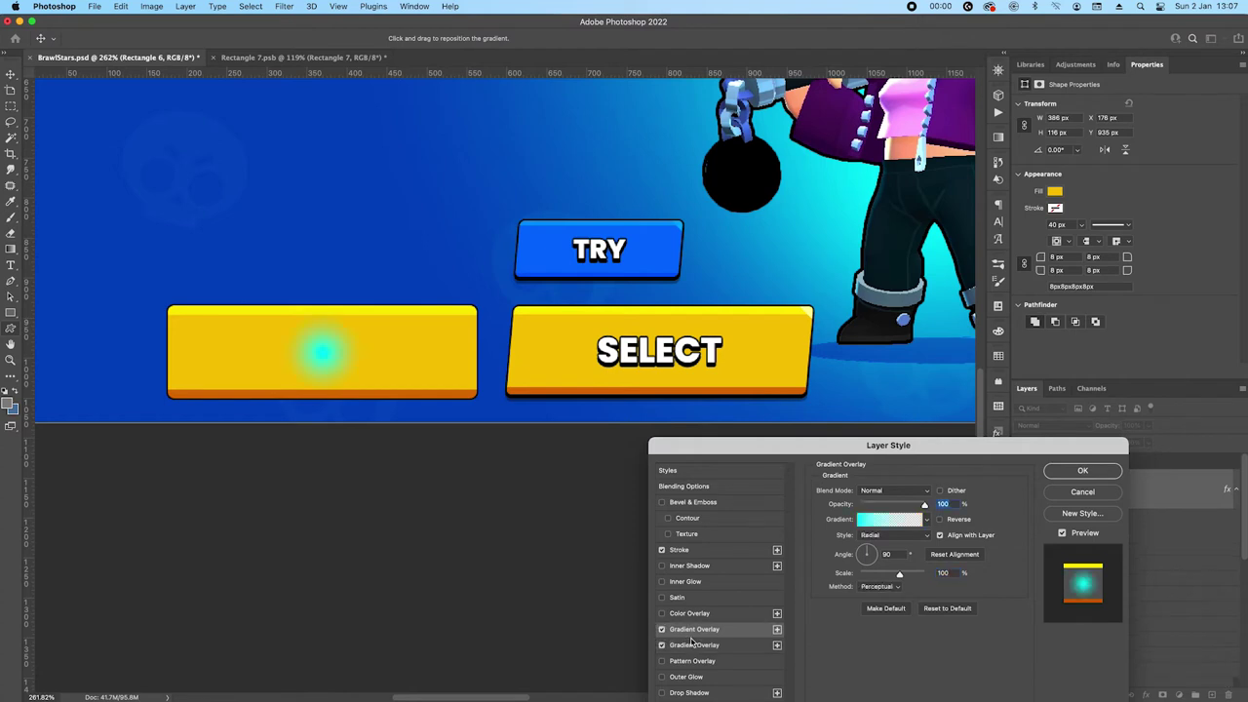
click(875, 537)
click(873, 525)
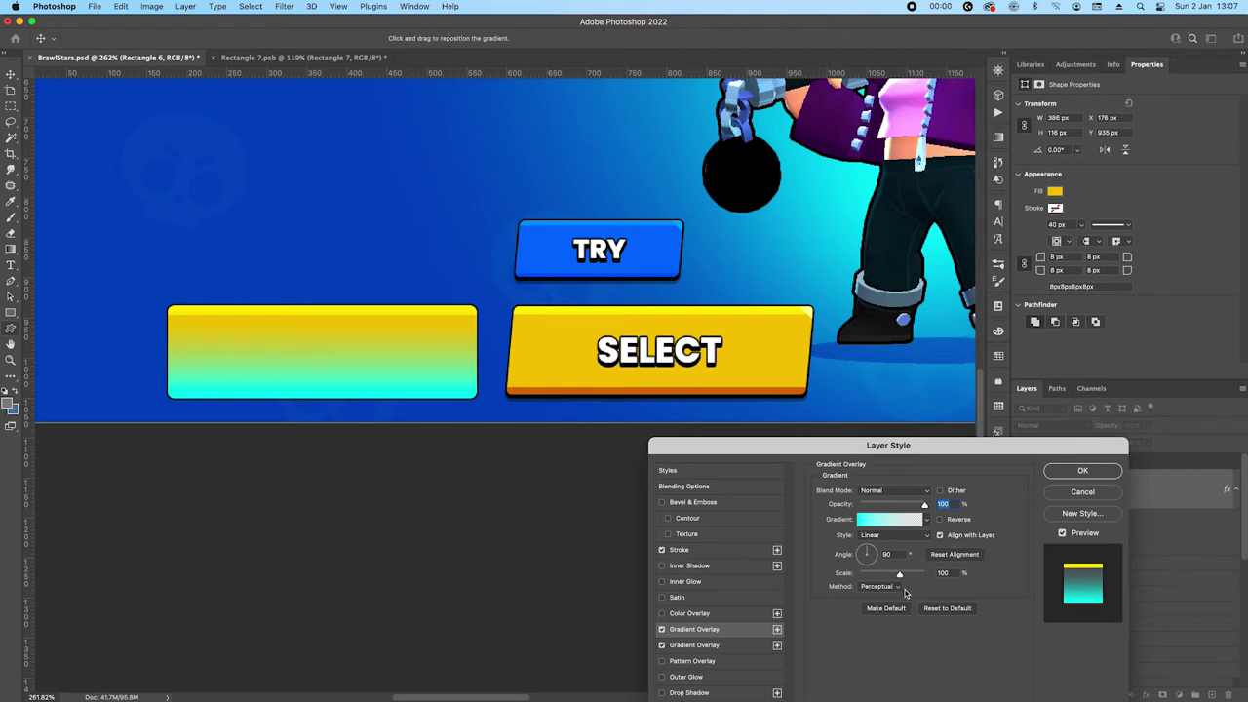
Change the second overlay gradient's colour stop to pale yellow ffff85 sampled from the SELECT button's corner highlight
click(893, 519)
click(910, 529)
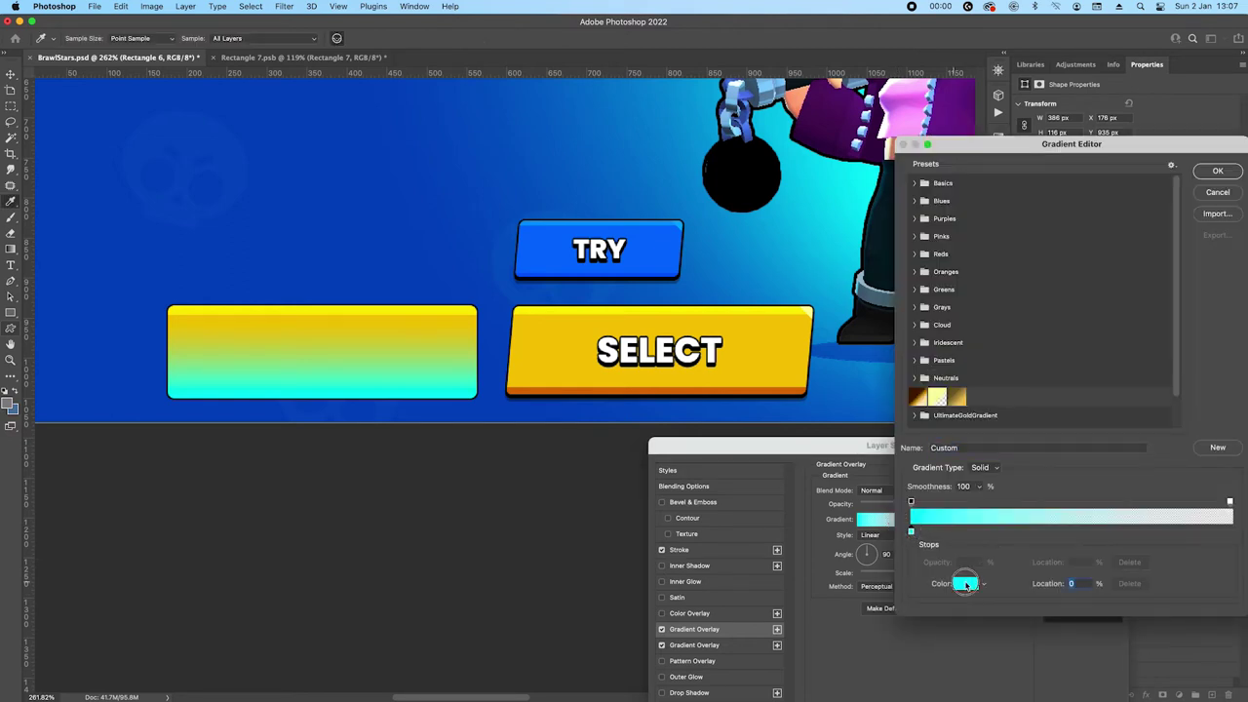
click(965, 583)
click(815, 308)
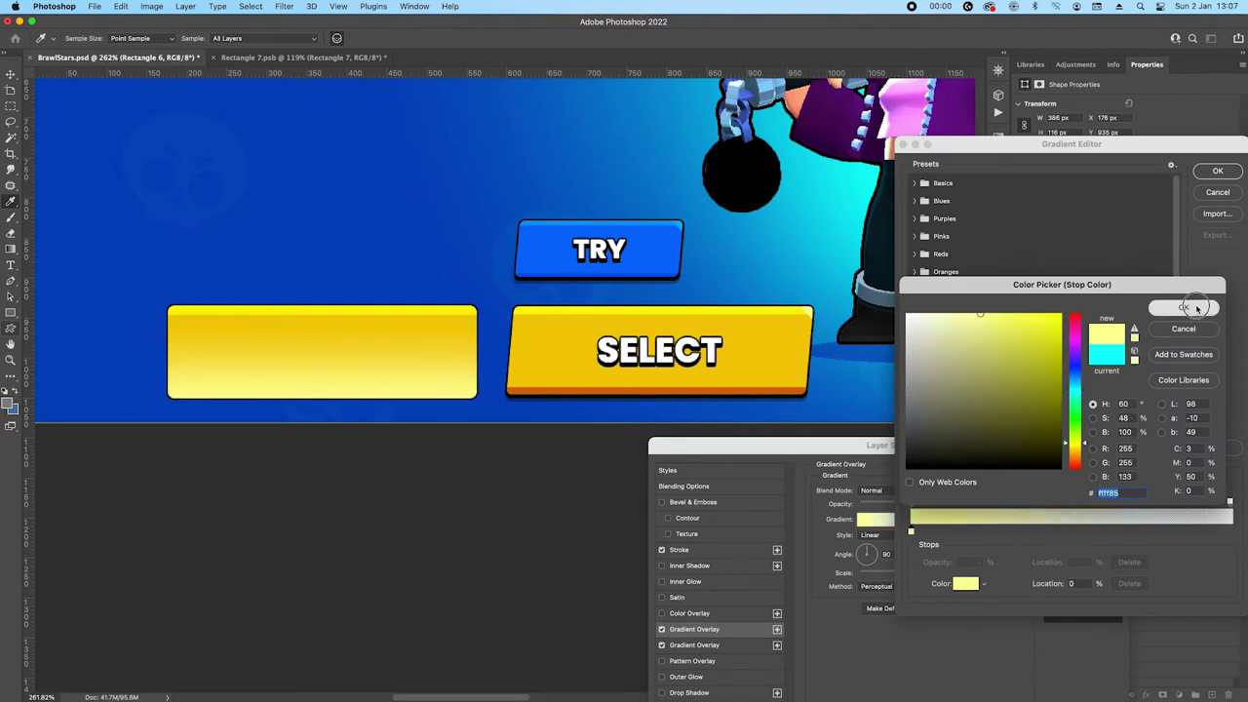
click(1184, 307)
Give the pale yellow a hard edge by placing the 100% and 0% opacity stops at location 10%, and accept the gradient
click(1229, 503)
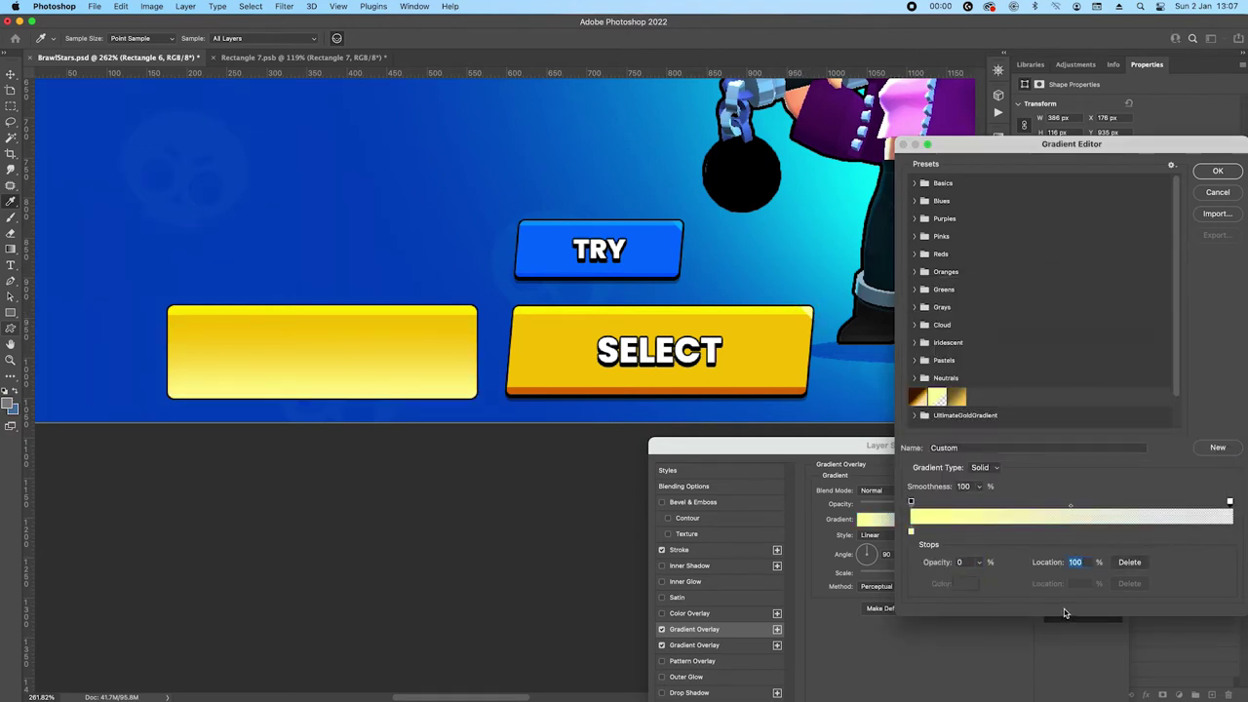
text(10)
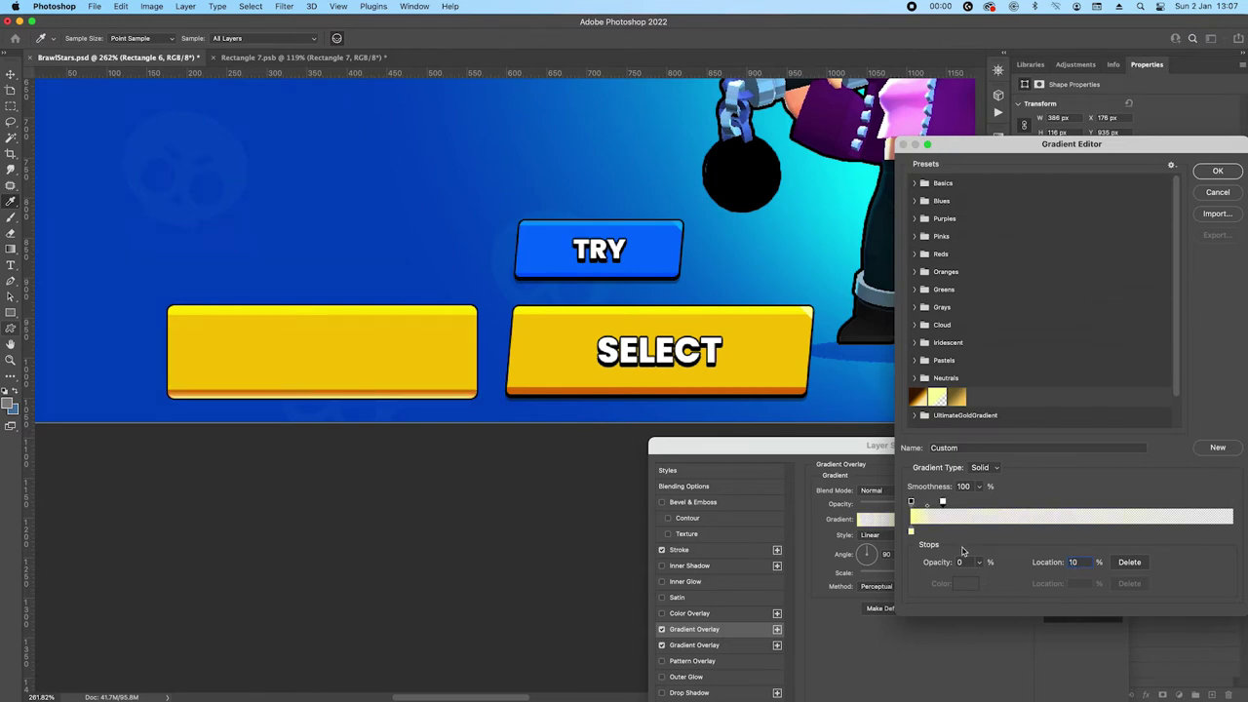
click(964, 561)
text(100)
key(Return)
text(0)
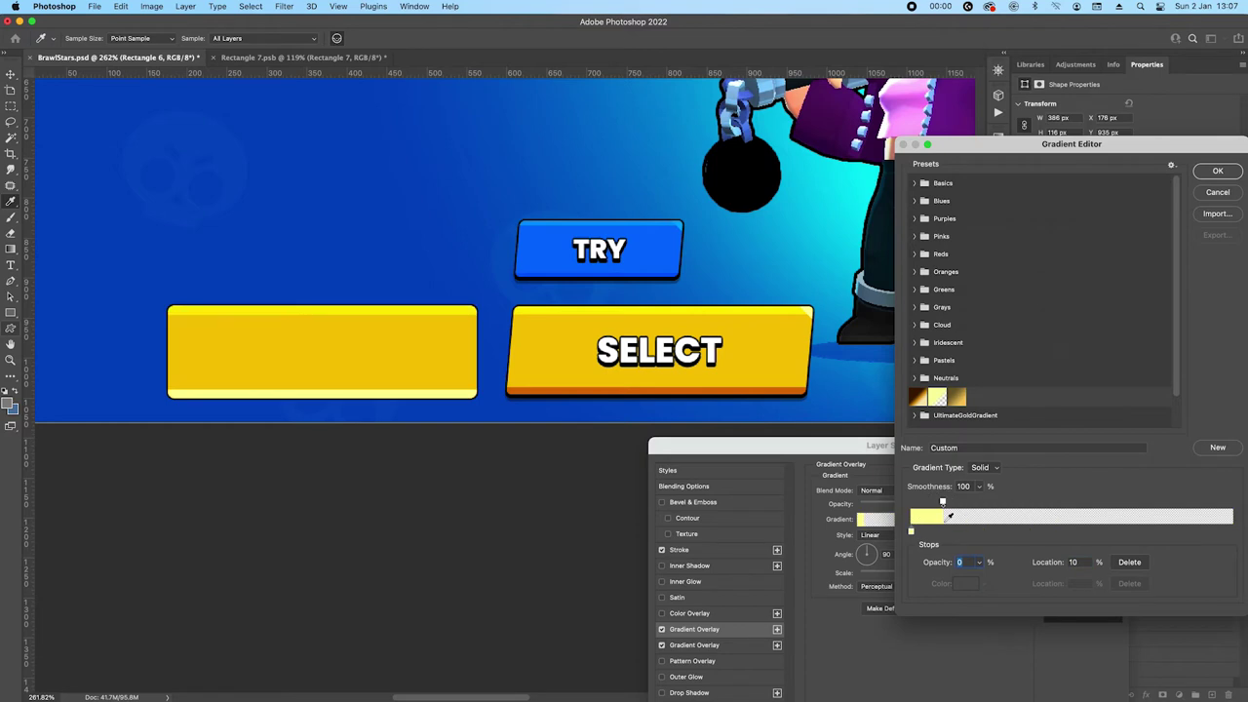
click(1223, 172)
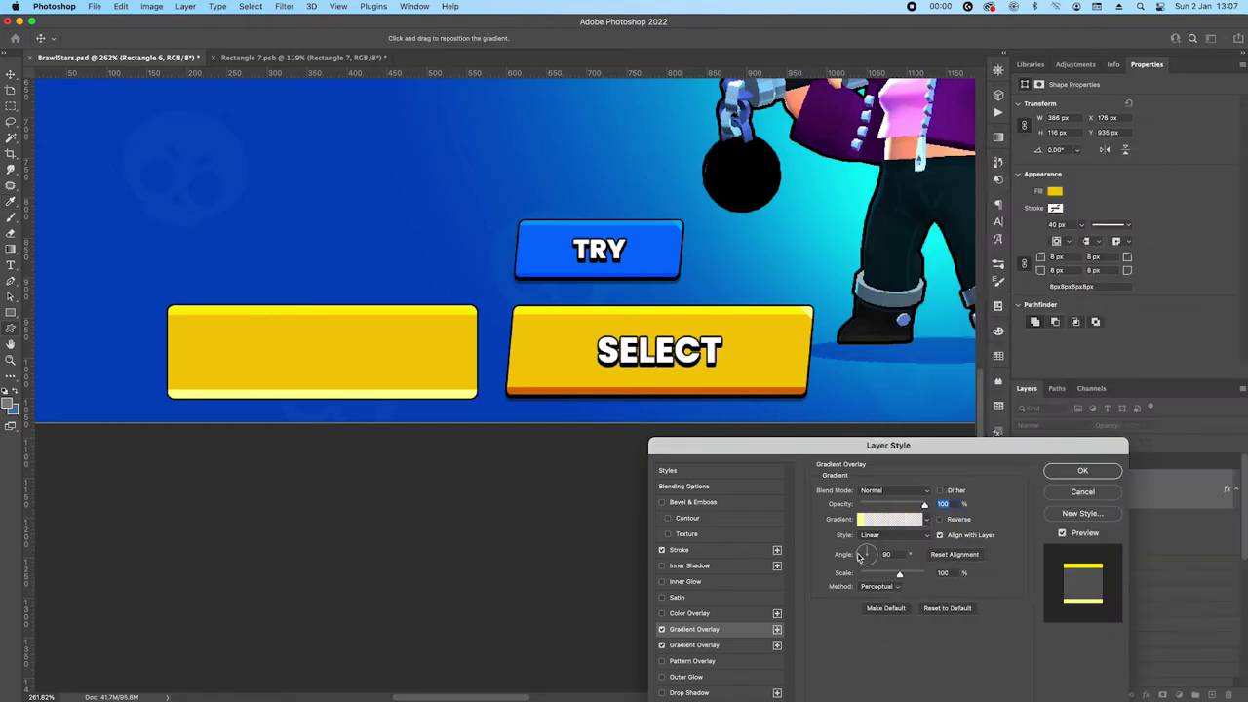
Set the second Gradient Overlay's angle to 45°, reverse its direction, and apply the layer style
click(897, 554)
text(-45)
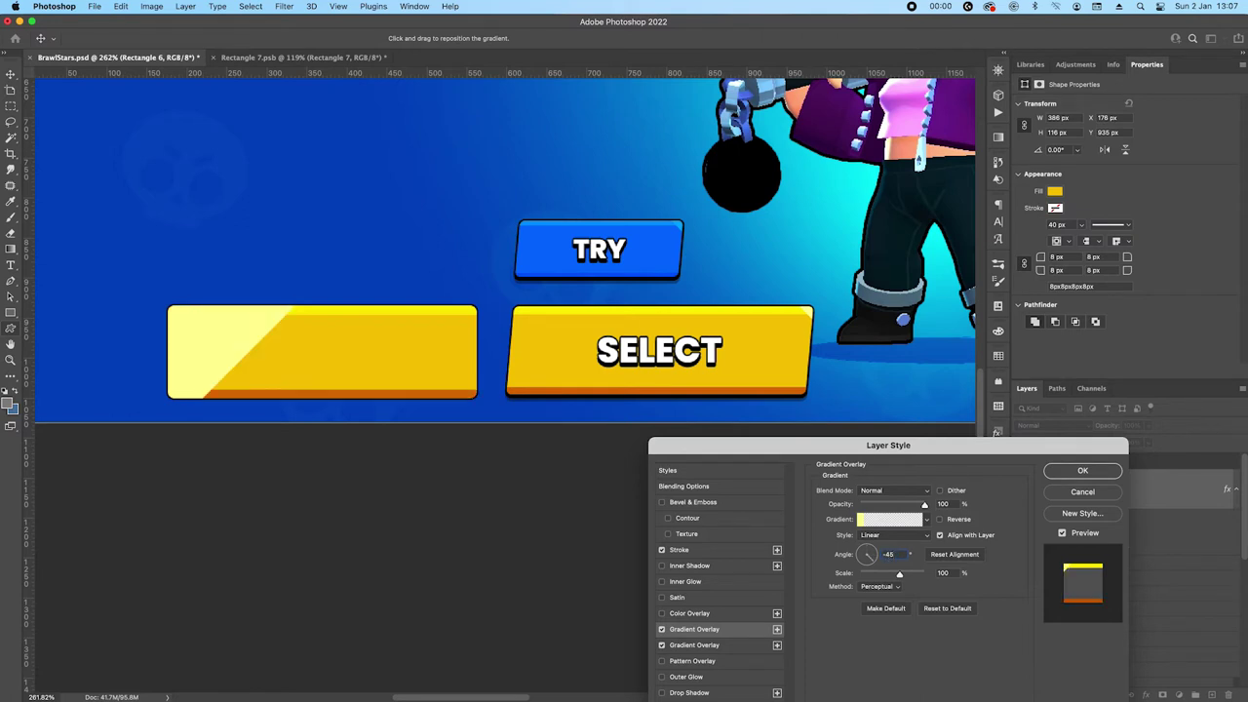
key(BackSpace)
text(45)
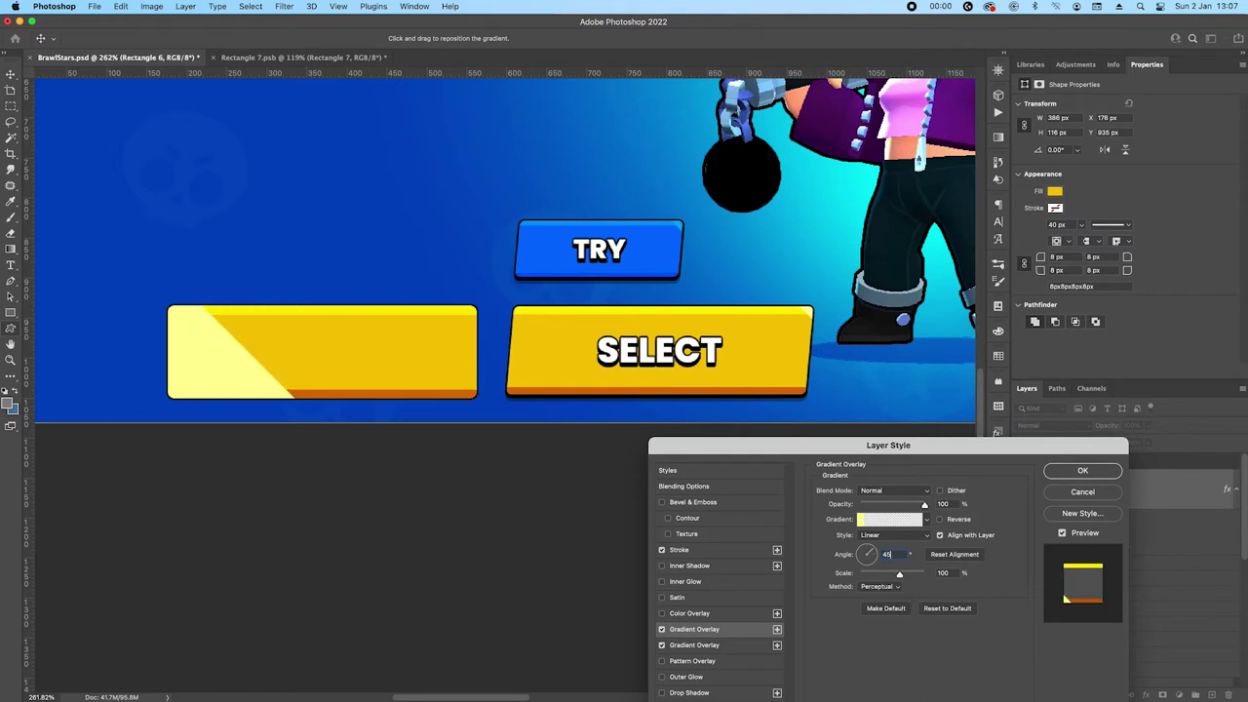
click(939, 519)
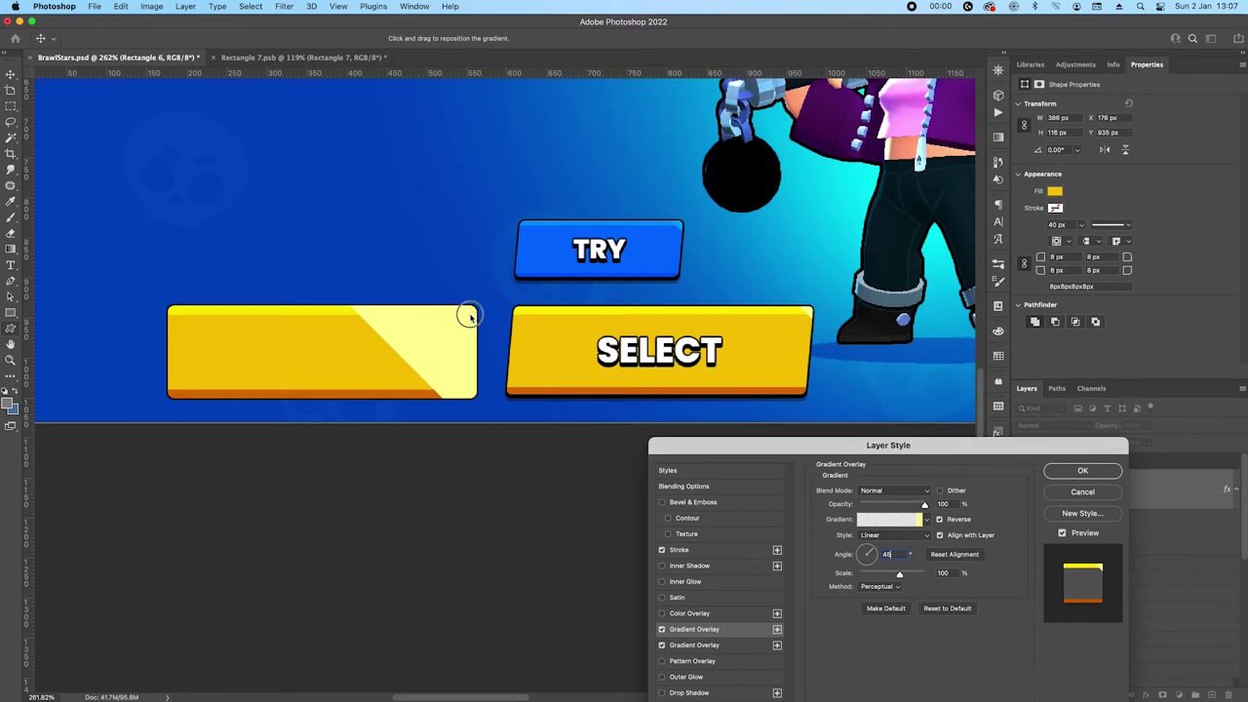
click(1089, 472)
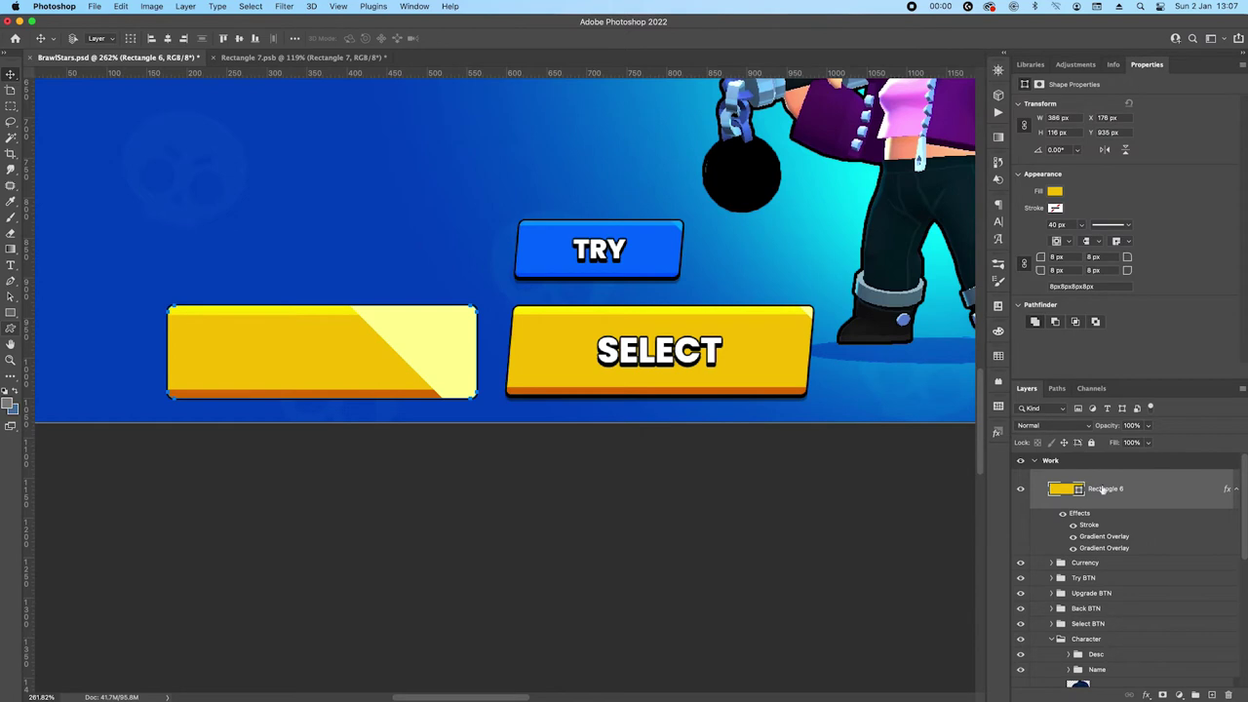
Reopen the rectangle's layer style and reposition the pale yellow gradient to form a small triangle in the button's top-right corner
double_click(1166, 492)
mouse_move(409, 358)
mouse_down()
mouse_move(438, 331)
mouse_move(401, 375)
mouse_up()
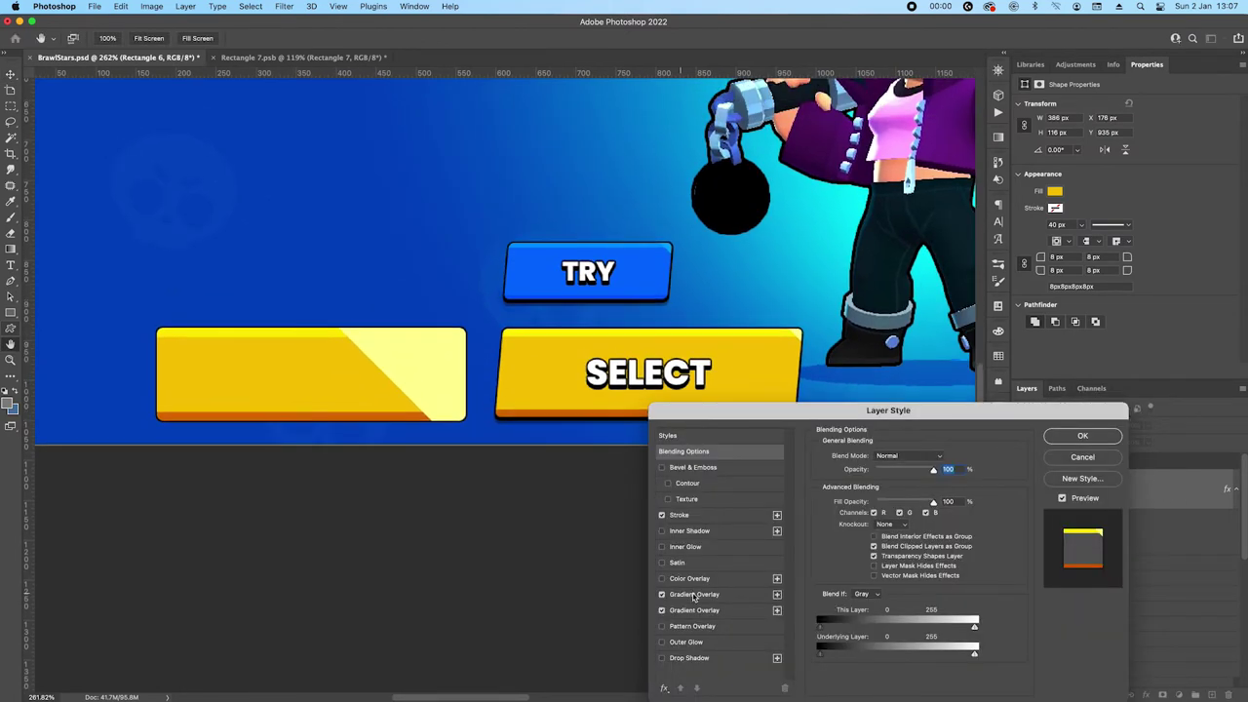
click(694, 596)
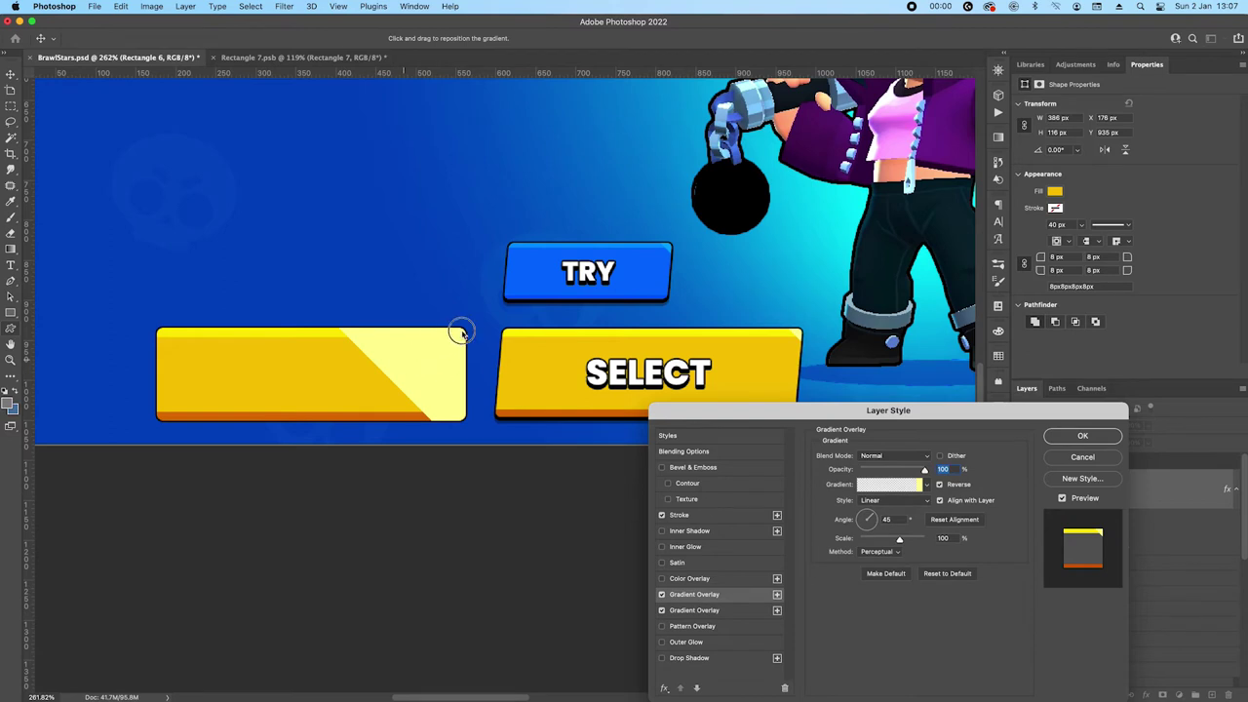
mouse_move(462, 335)
mouse_down()
mouse_move(453, 359)
mouse_move(455, 335)
mouse_move(468, 347)
mouse_up()
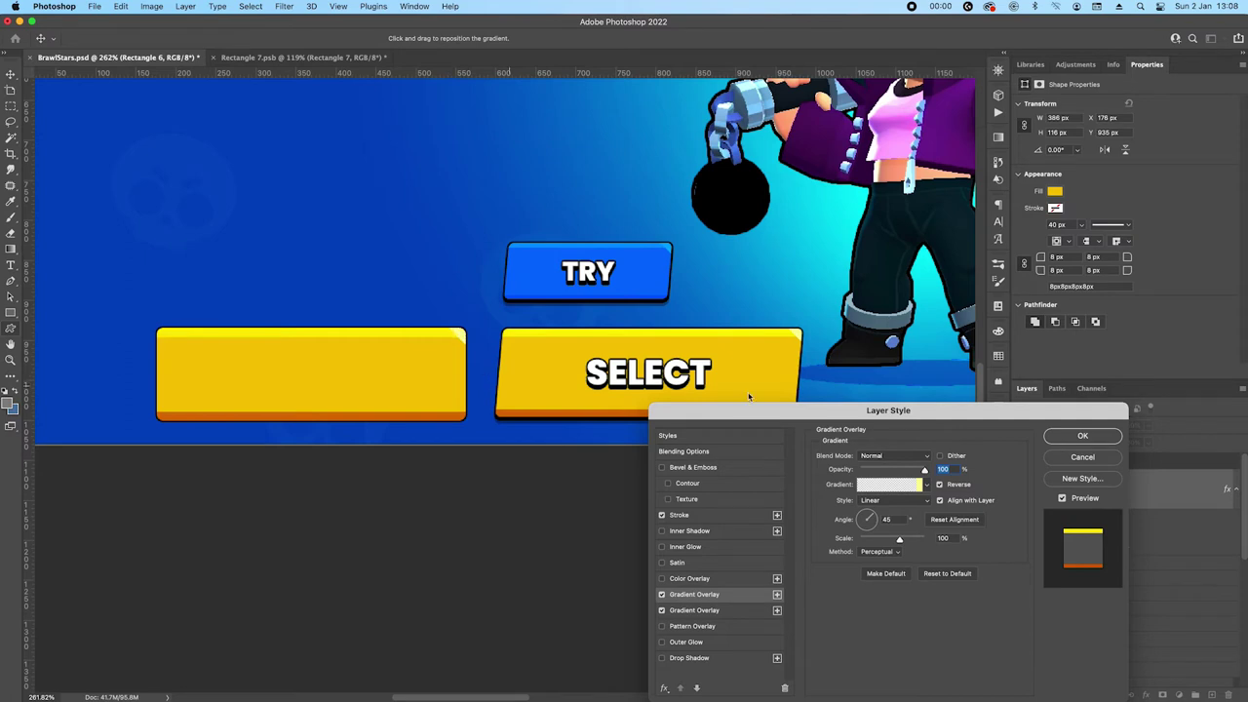
Enable a Drop Shadow on the button and reset it to its default settings
click(685, 658)
drag(738, 417, 866, 232)
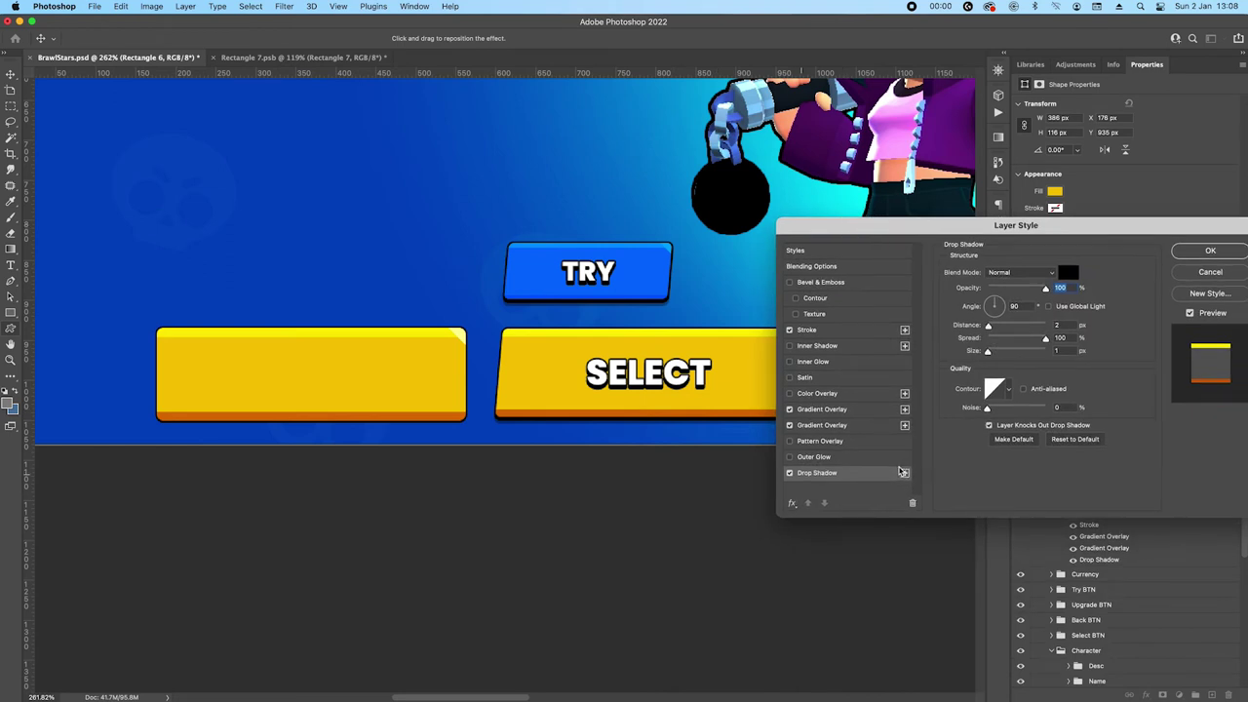
drag(1046, 340, 946, 342)
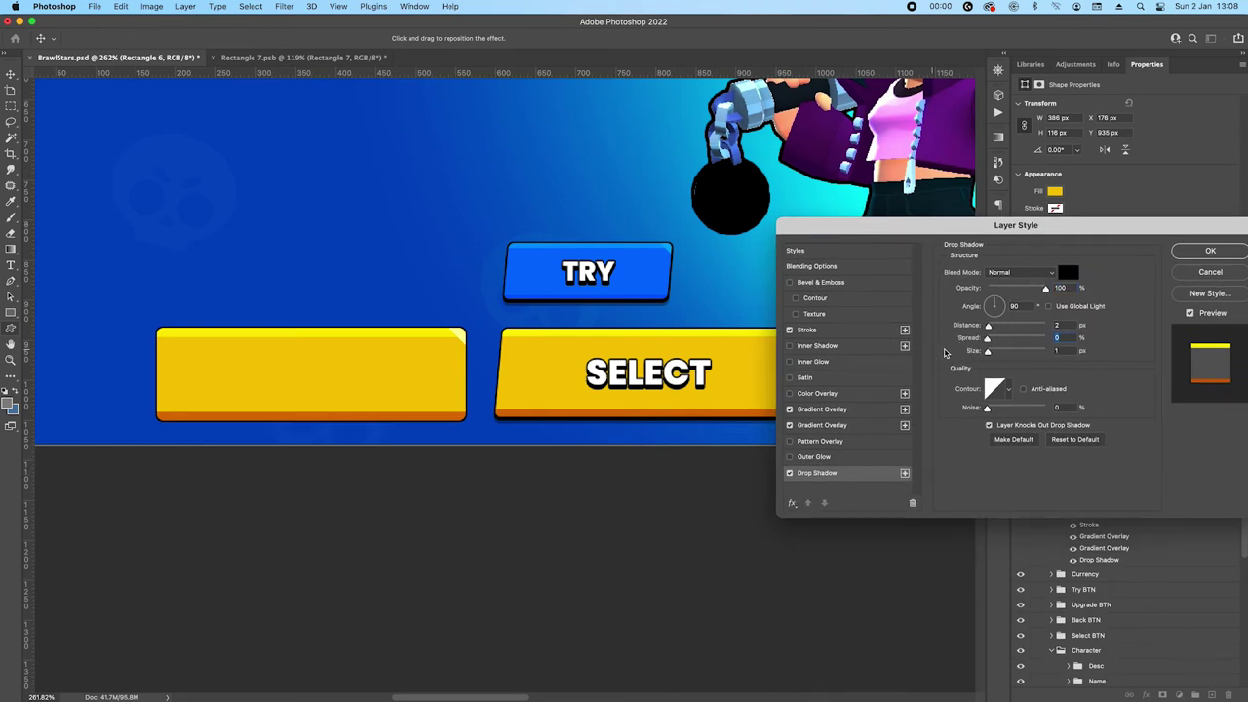
click(1073, 439)
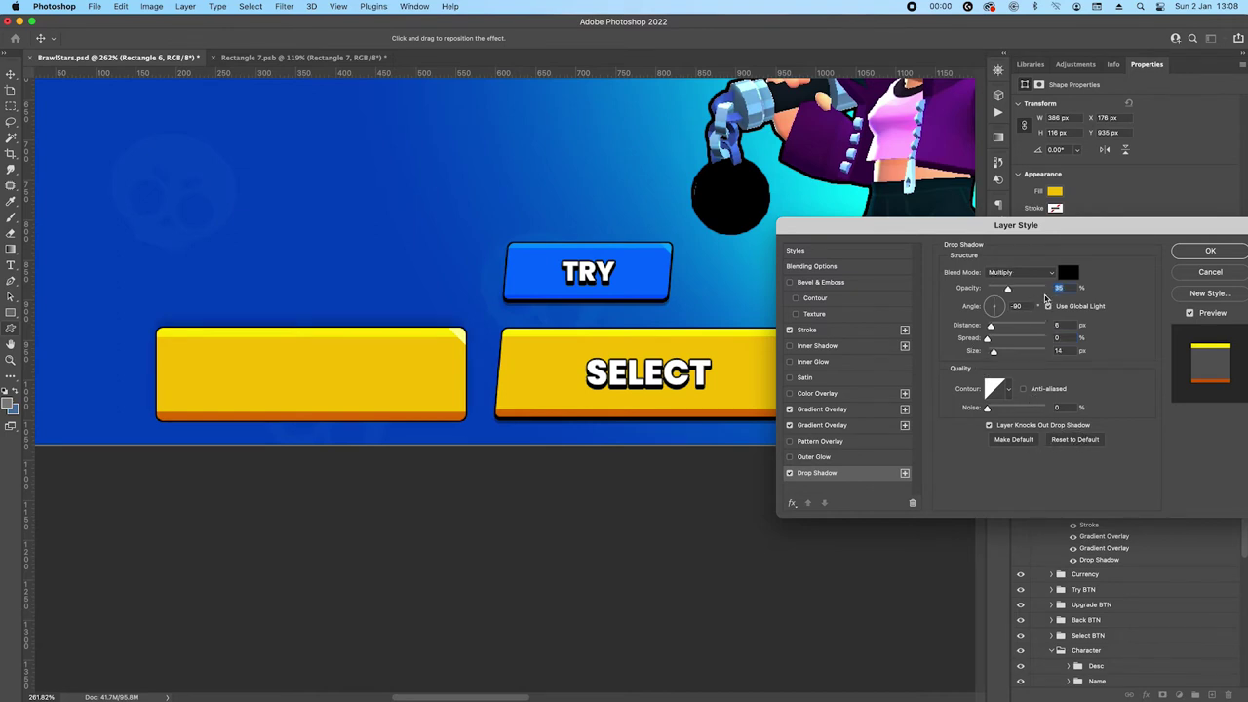
Set the Drop Shadow's blend mode to Normal and opacity to 100%, and turn off Use Global Light
click(1019, 272)
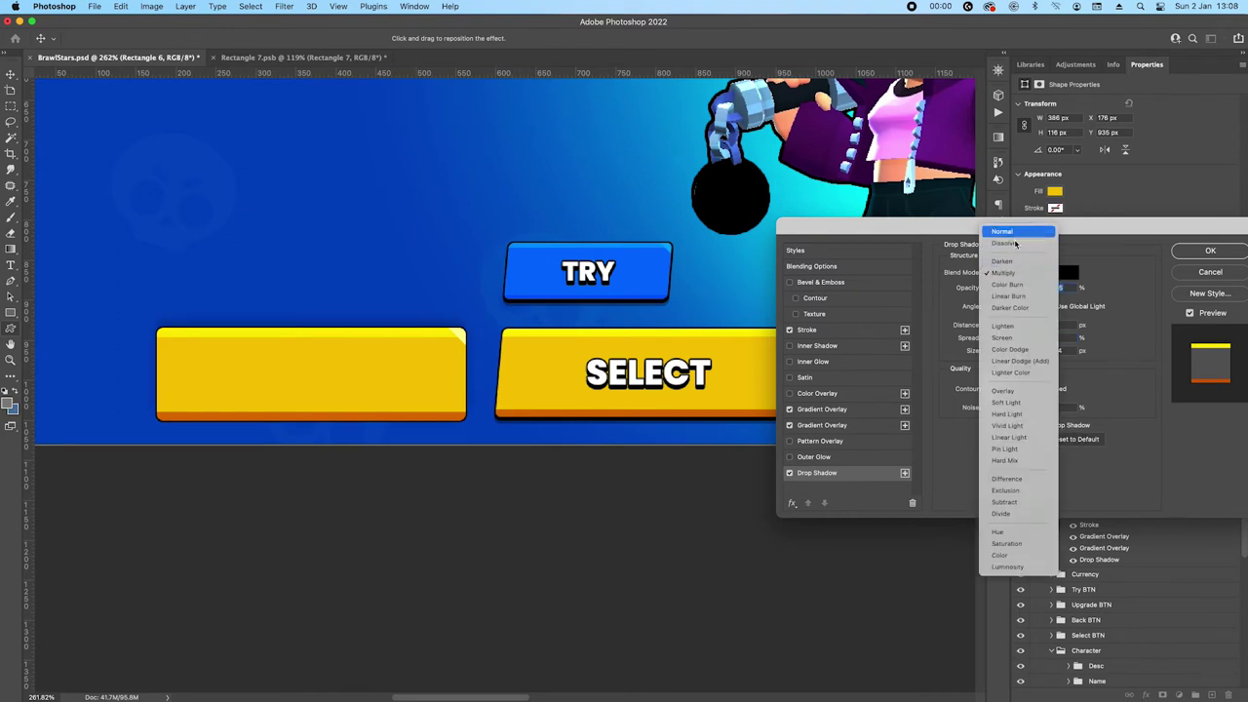
click(1009, 232)
drag(1007, 289, 1090, 289)
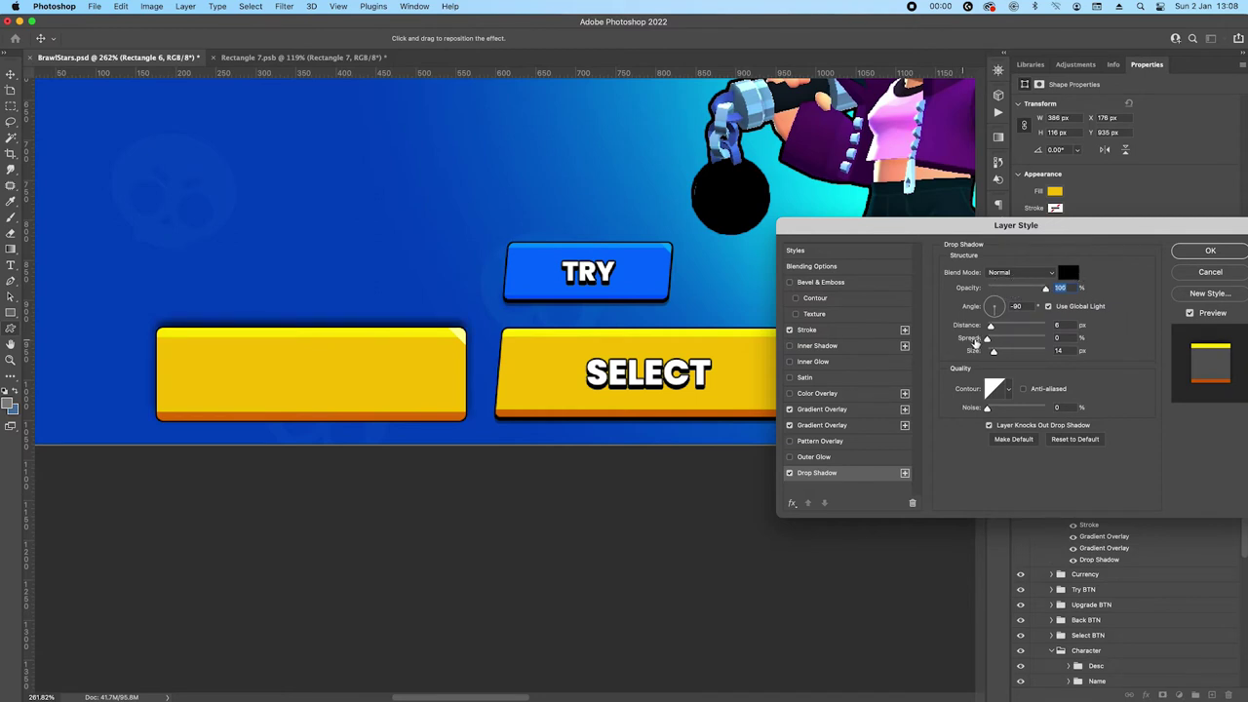
click(1048, 306)
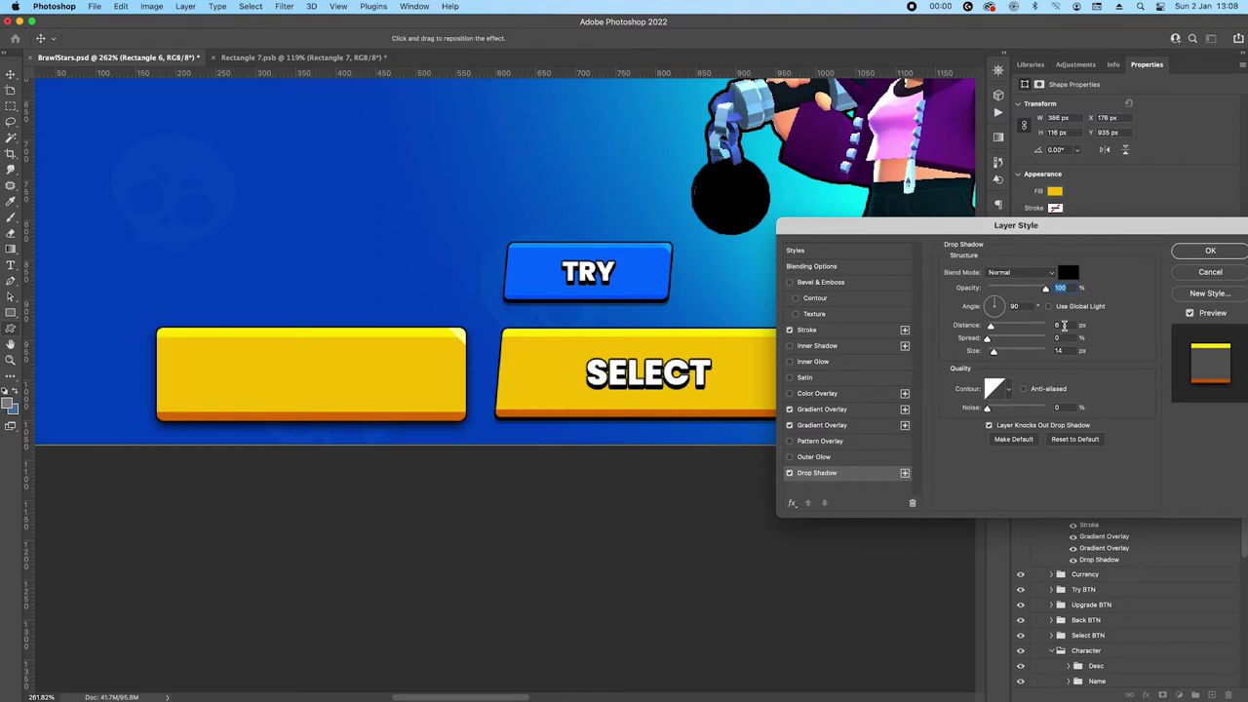
Set the Drop Shadow's distance to 5 px and its size to 0 px
double_click(1064, 325)
text(3)
drag(995, 352, 968, 354)
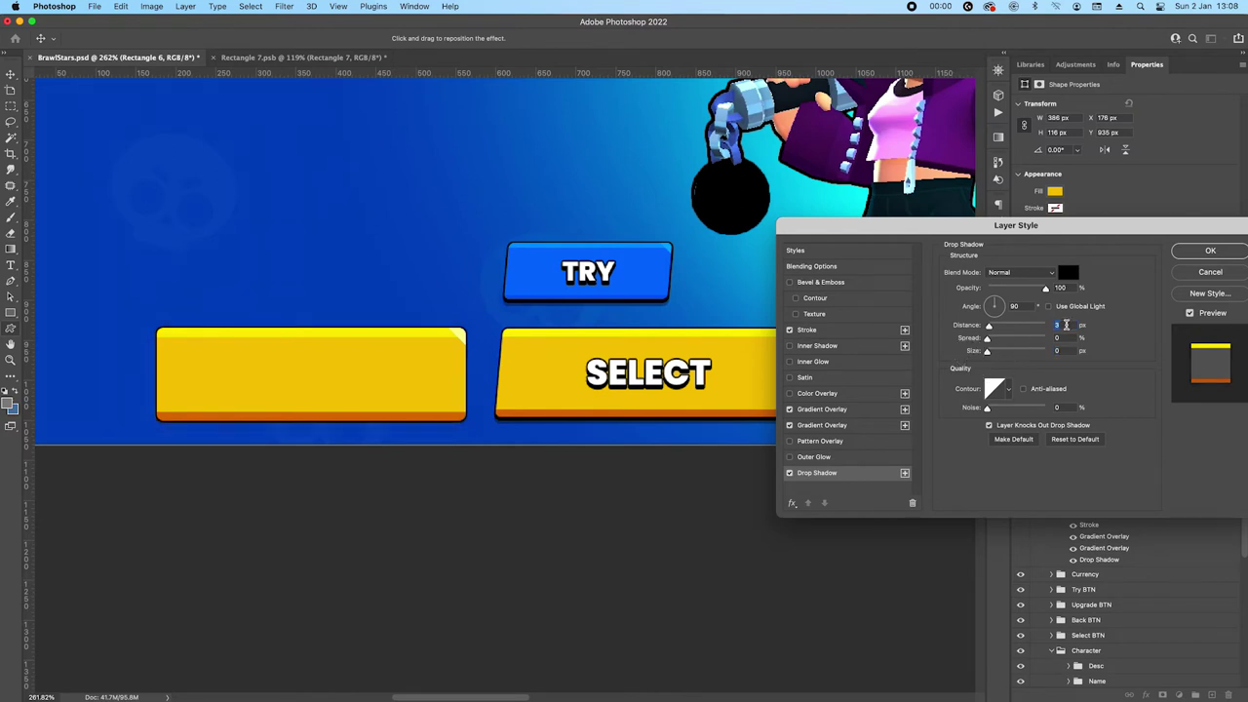
key(Up)
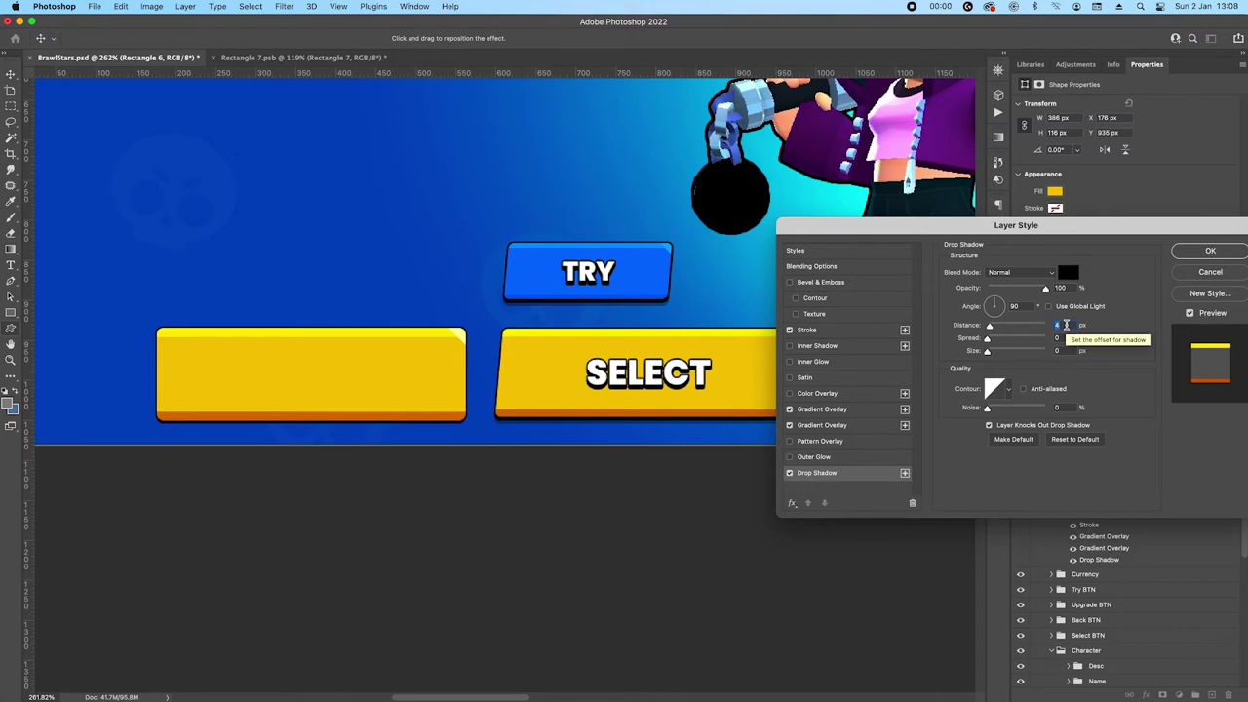
key(Up)
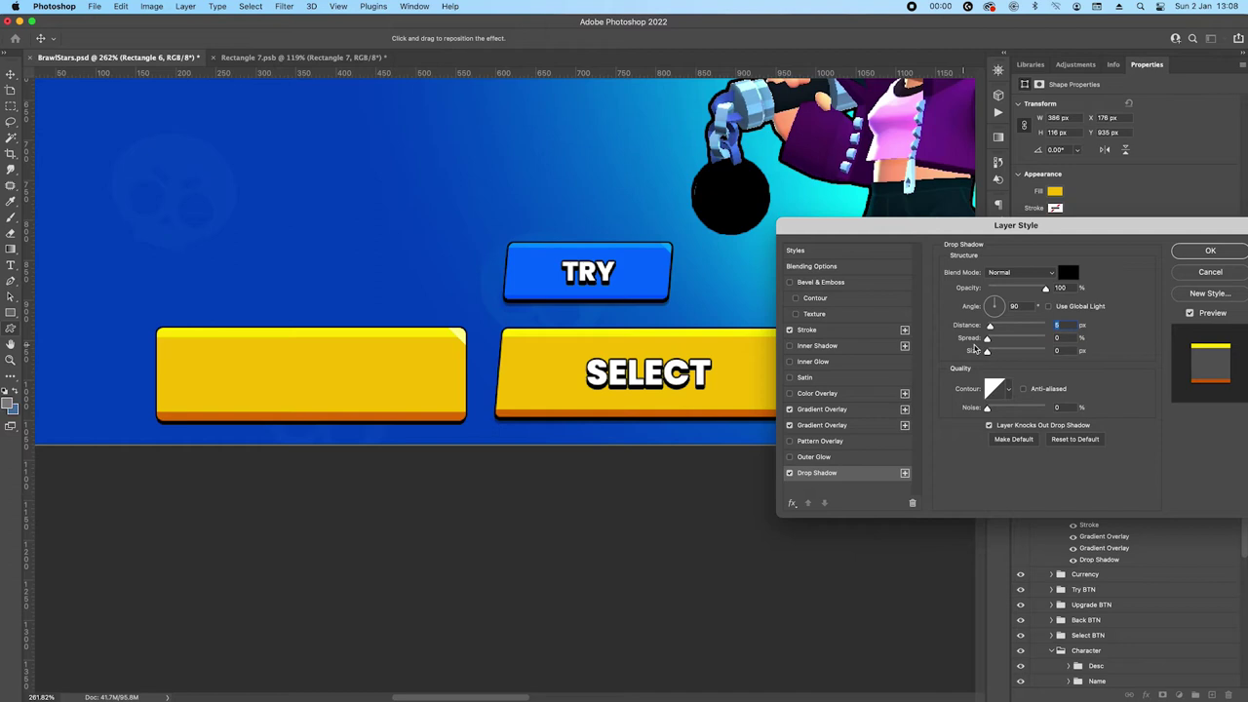
Add a second Drop Shadow to the button and set its distance to 9 px
click(905, 474)
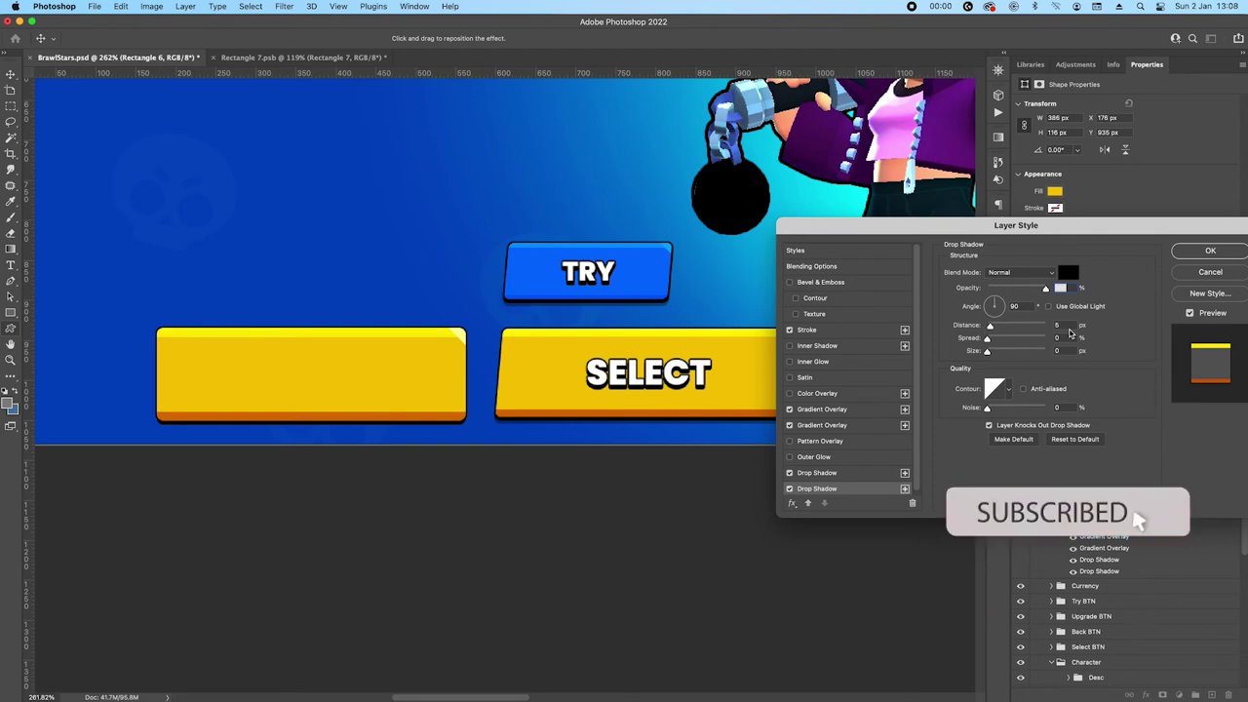
click(1068, 326)
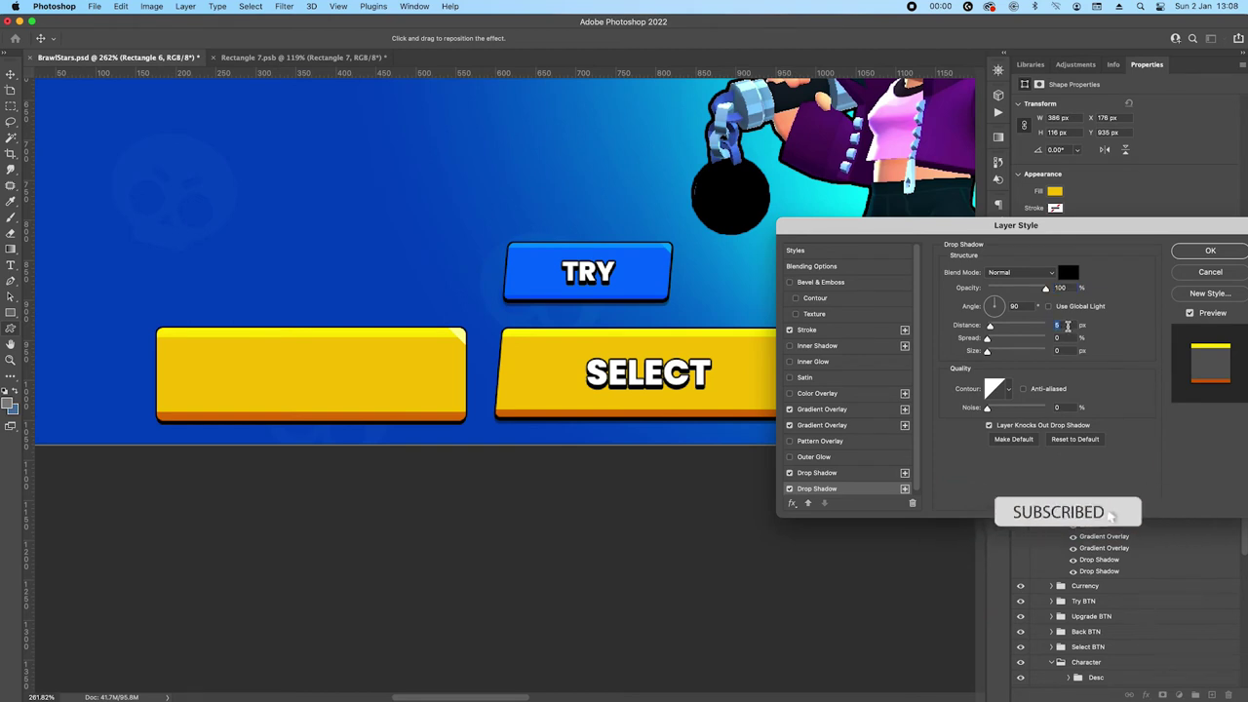
key(Up)
key(Up)
key(Up)
key(Up)
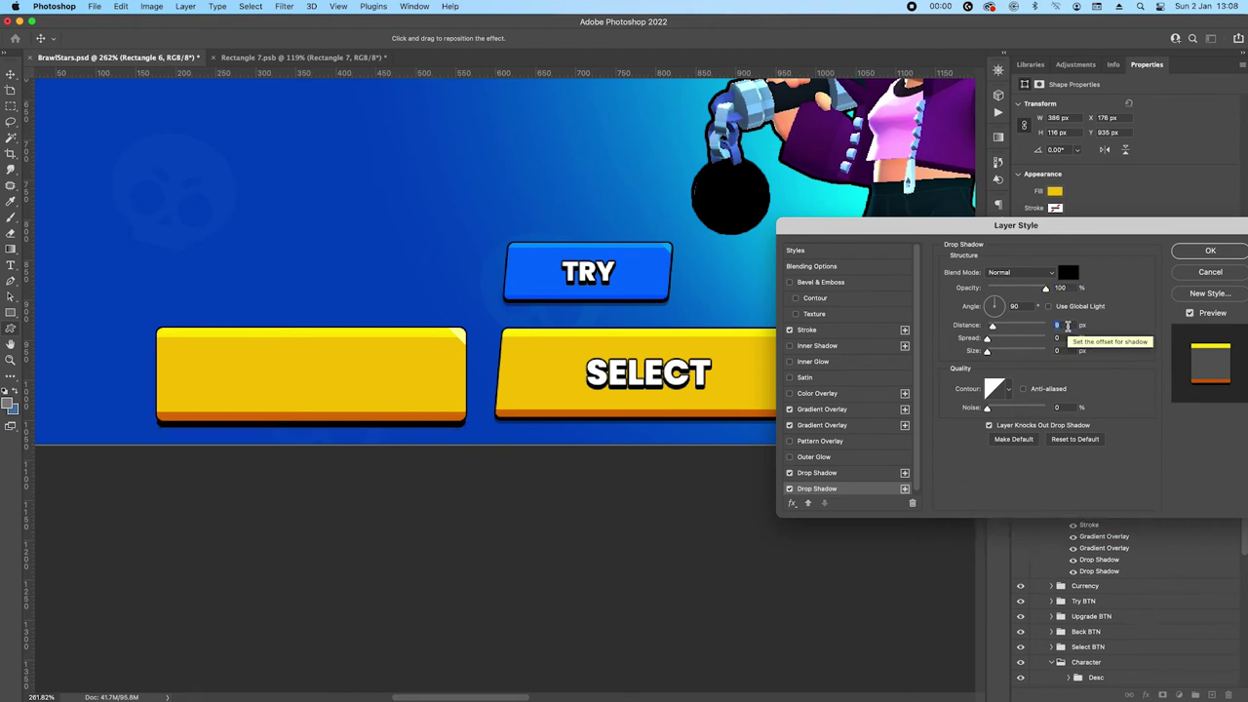
Lower the second Drop Shadow's opacity to 30%, increase its distance by 1 px, and apply the layer style
key(shift+Tab)
key(shift+Tab)
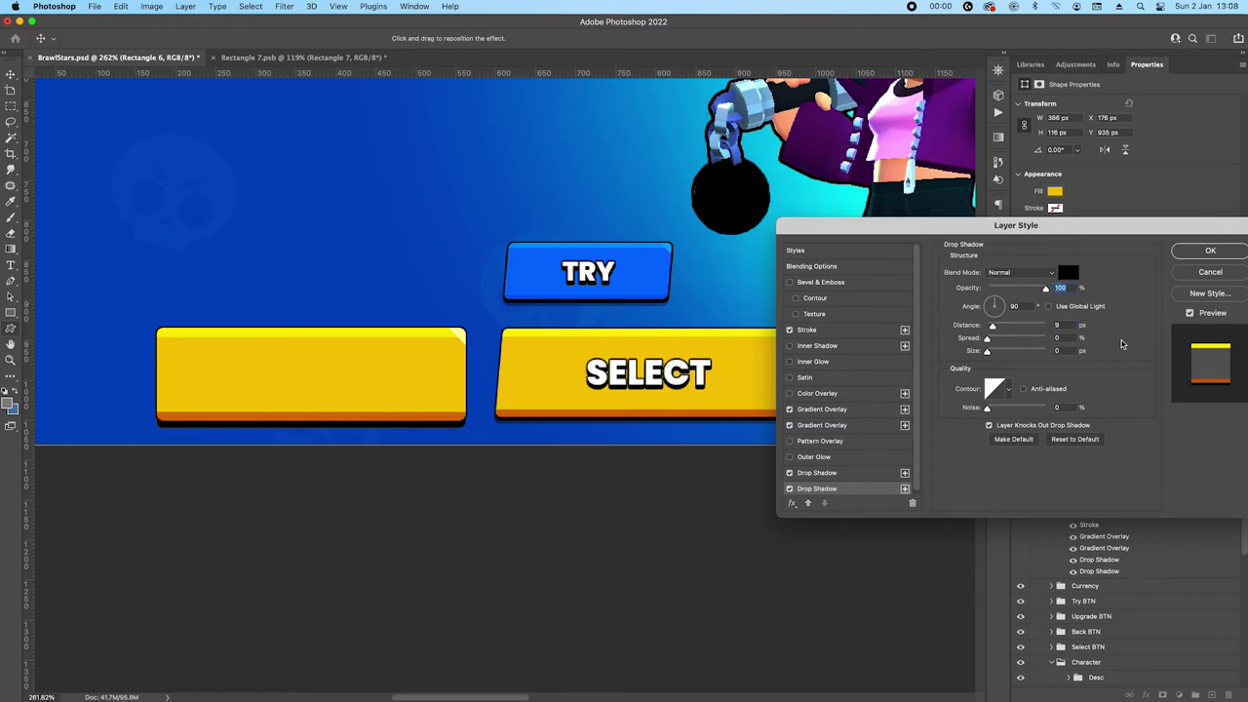
text(30)
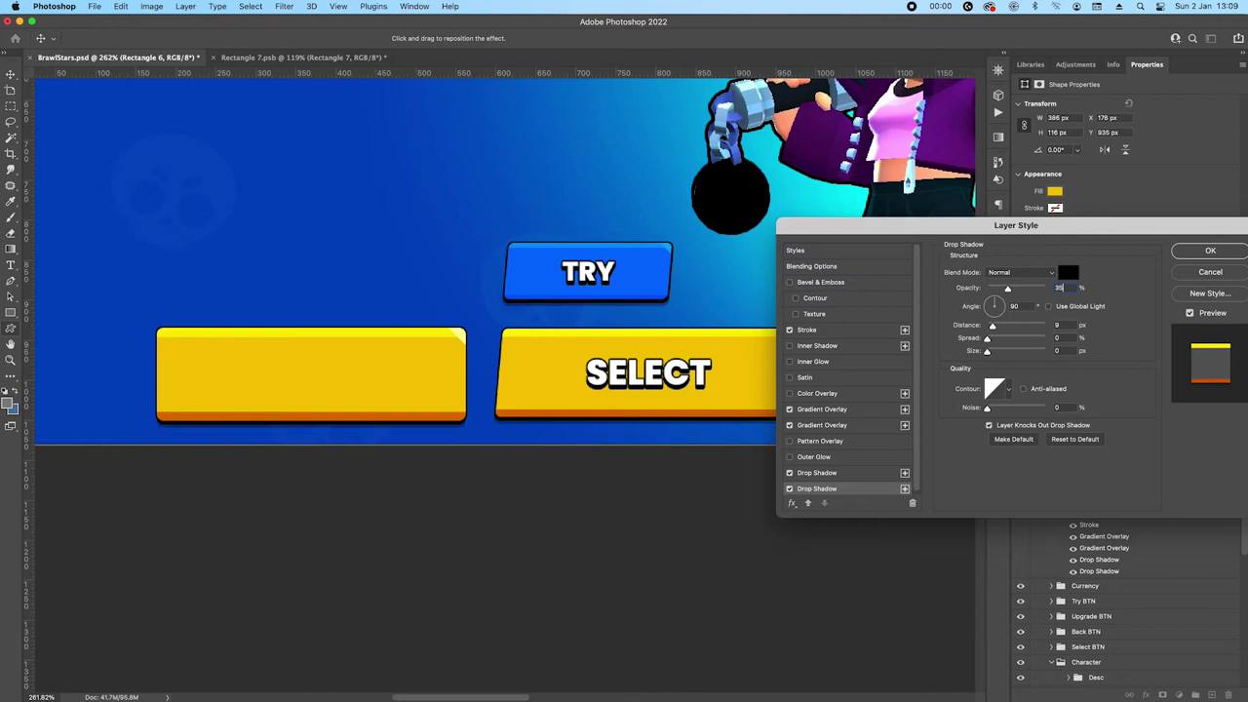
click(1063, 324)
key(Up)
key(Return)
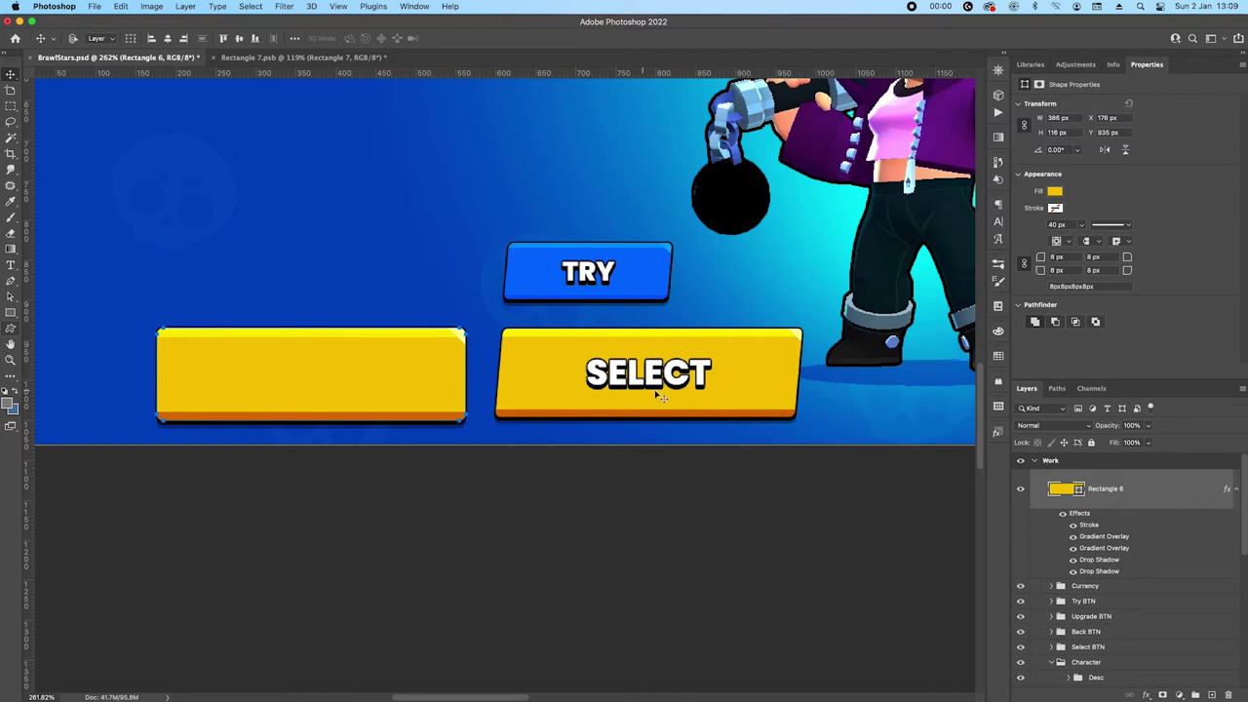
Move the bottom anchor points of the plain yellow rectangle up 3 px to make it 113 px high
key(p)
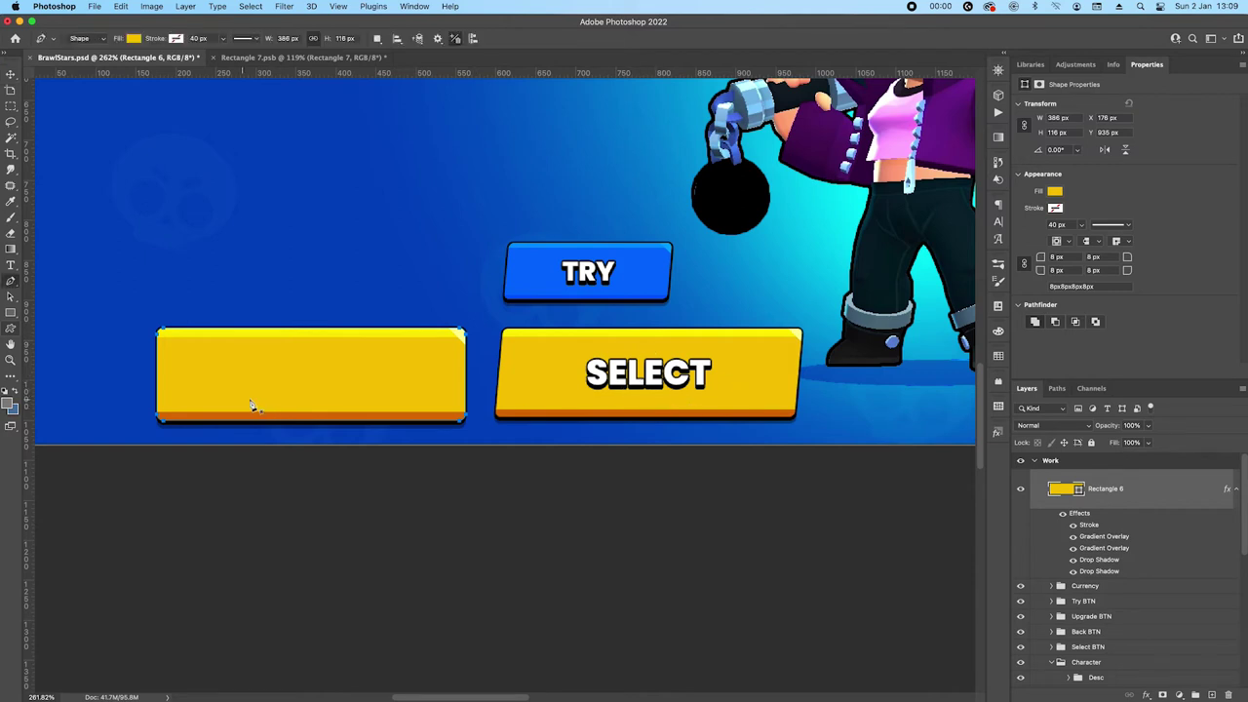
key(Up)
key(Up)
key(Up)
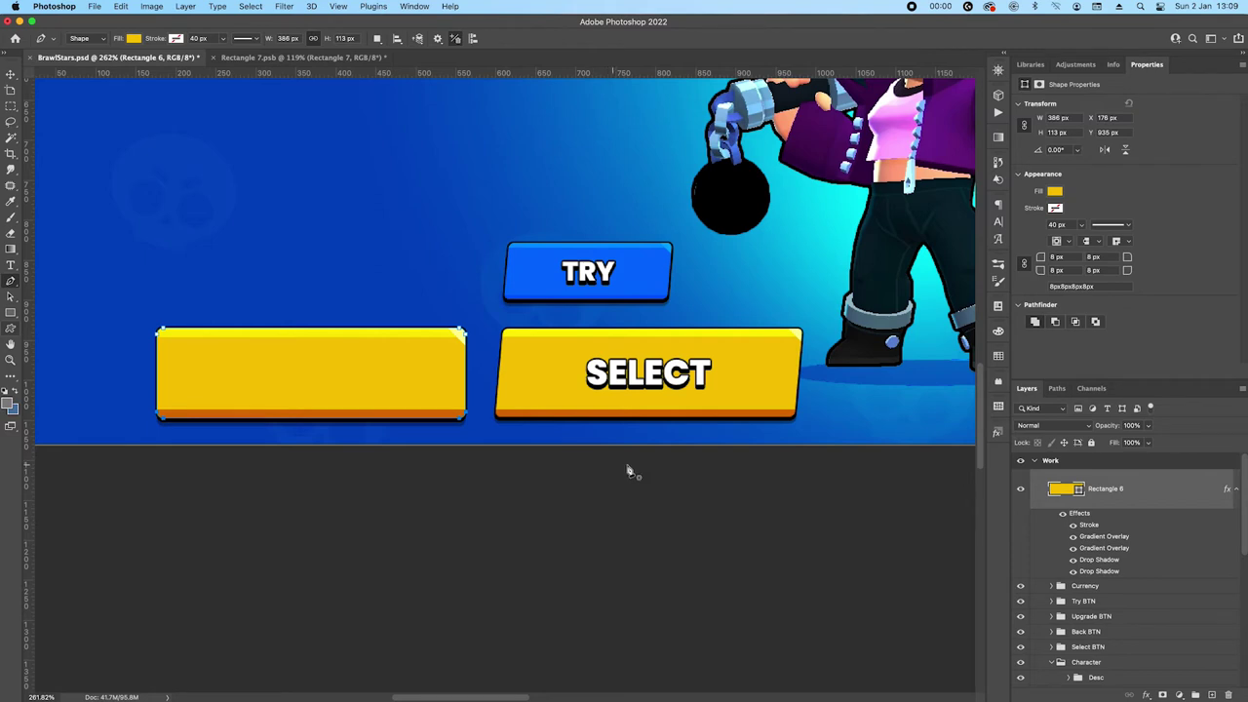
Make the plain yellow rectangle 114 px high by nudging its bottom edge, and skew it horizontally by -5°
key(Down)
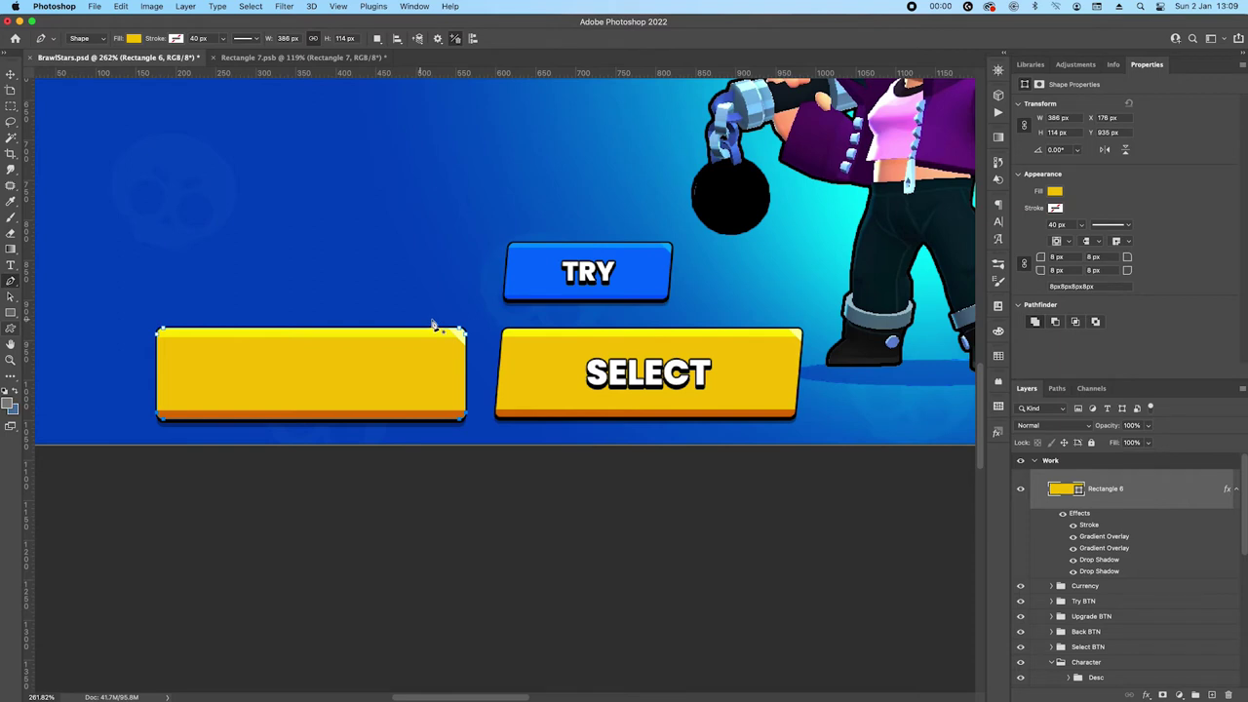
key(super+t)
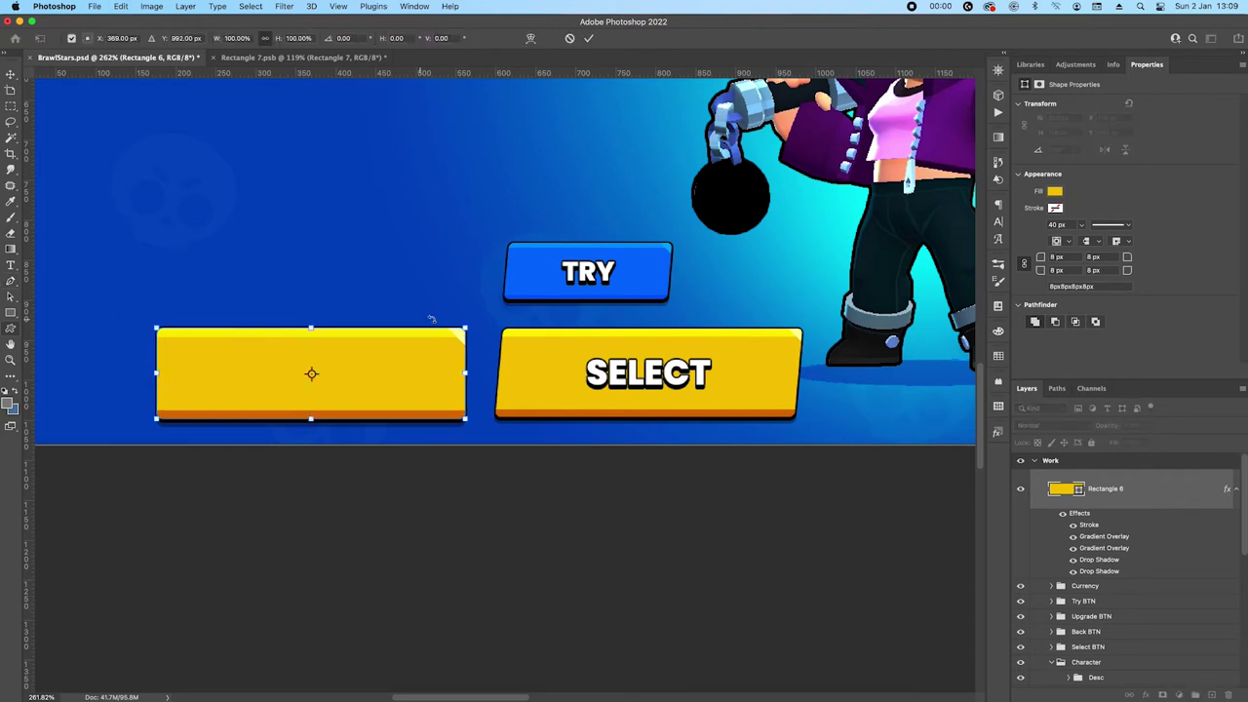
right_click(377, 359)
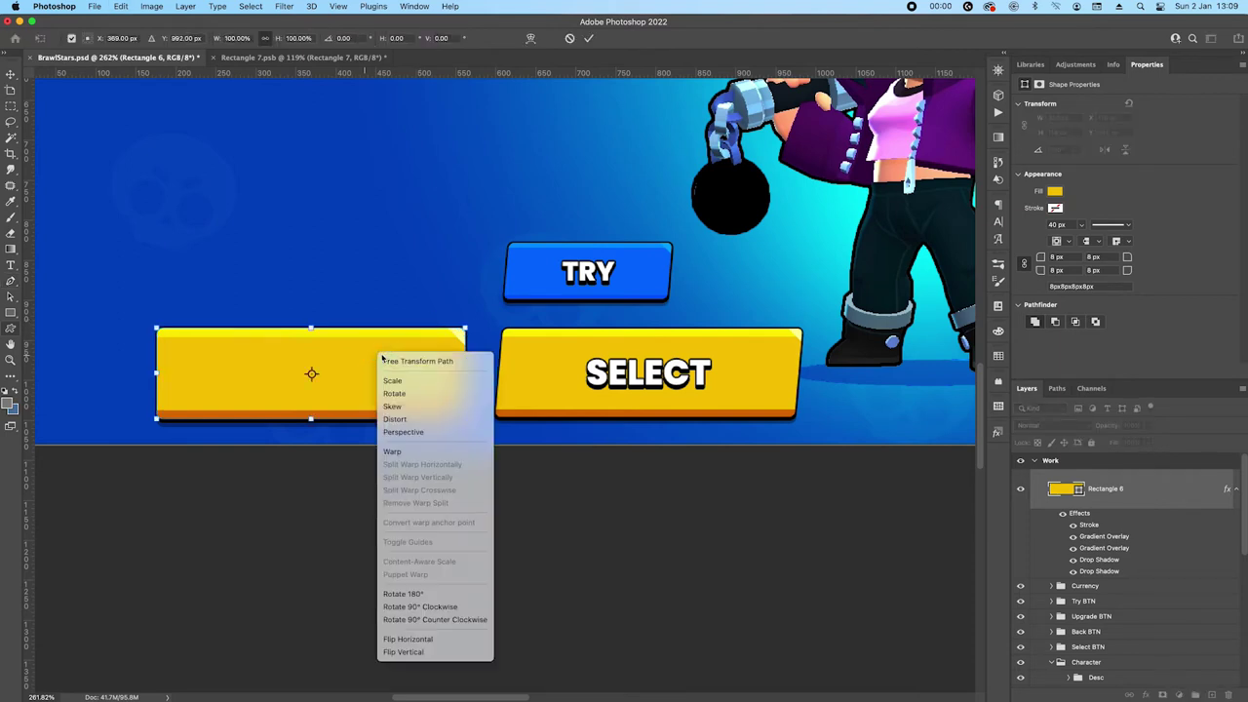
click(397, 409)
click(397, 38)
text(-5)
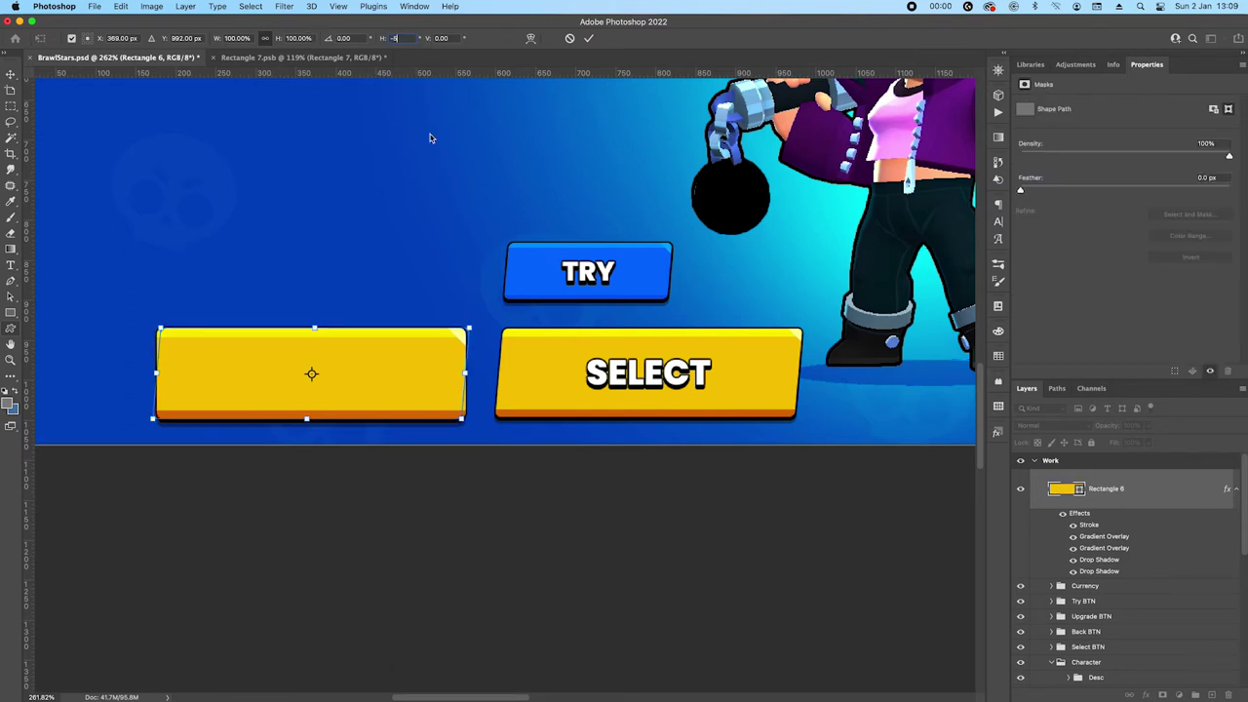
key(Return)
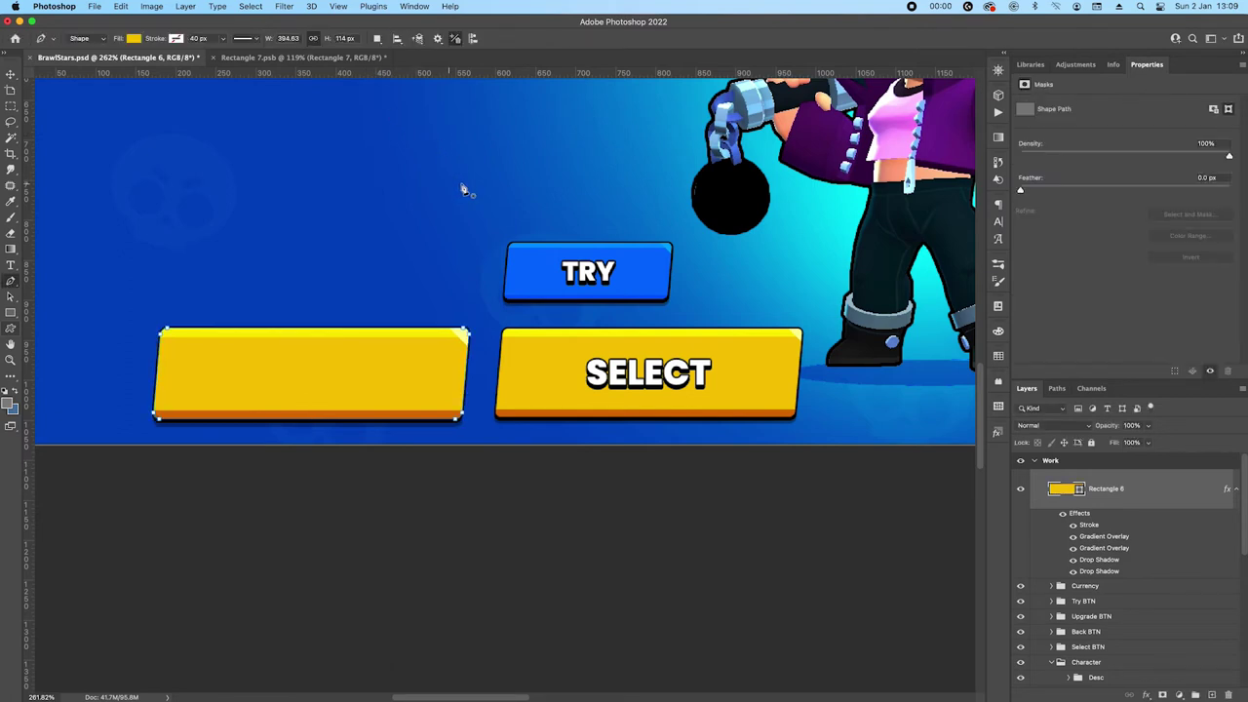
Reposition the corner-highlight Gradient Overlay on the skewed rectangle's upper-right corner and apply the layer style
key(v)
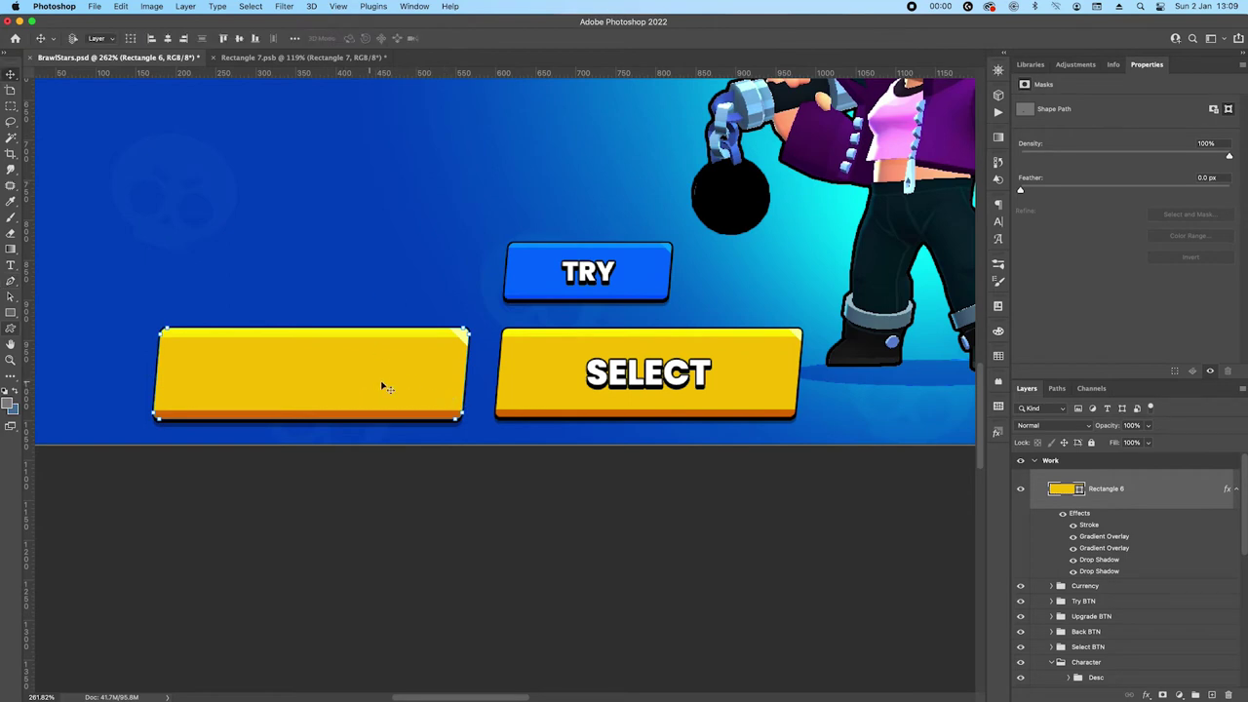
double_click(1101, 539)
click(464, 337)
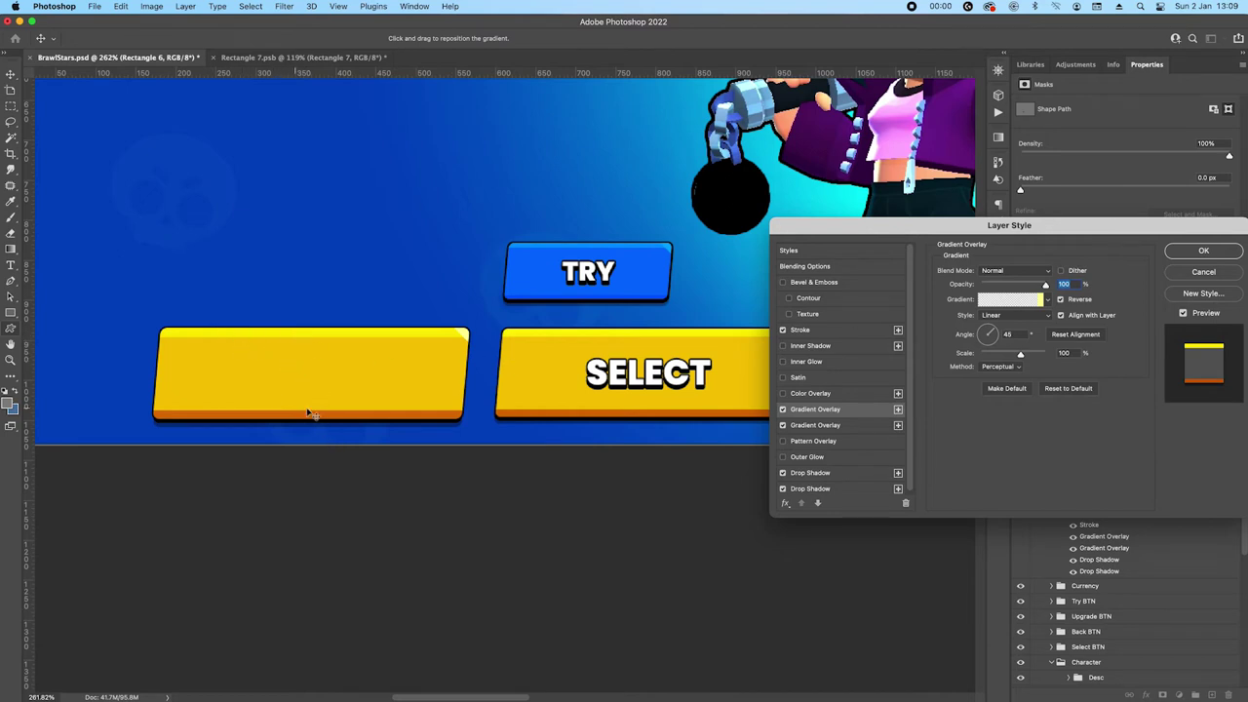
click(1193, 249)
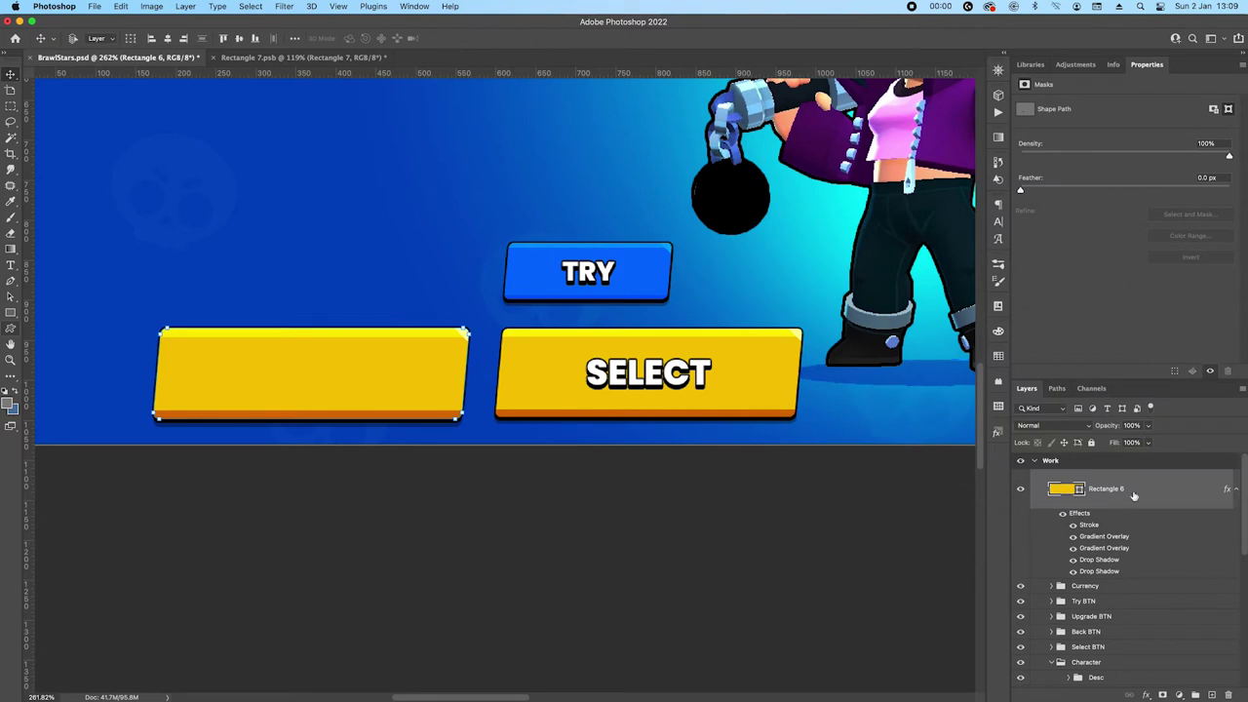
Add white Poppins ExtraBold 17 pt text reading "SELECT" above the plain yellow rectangle
click(9, 265)
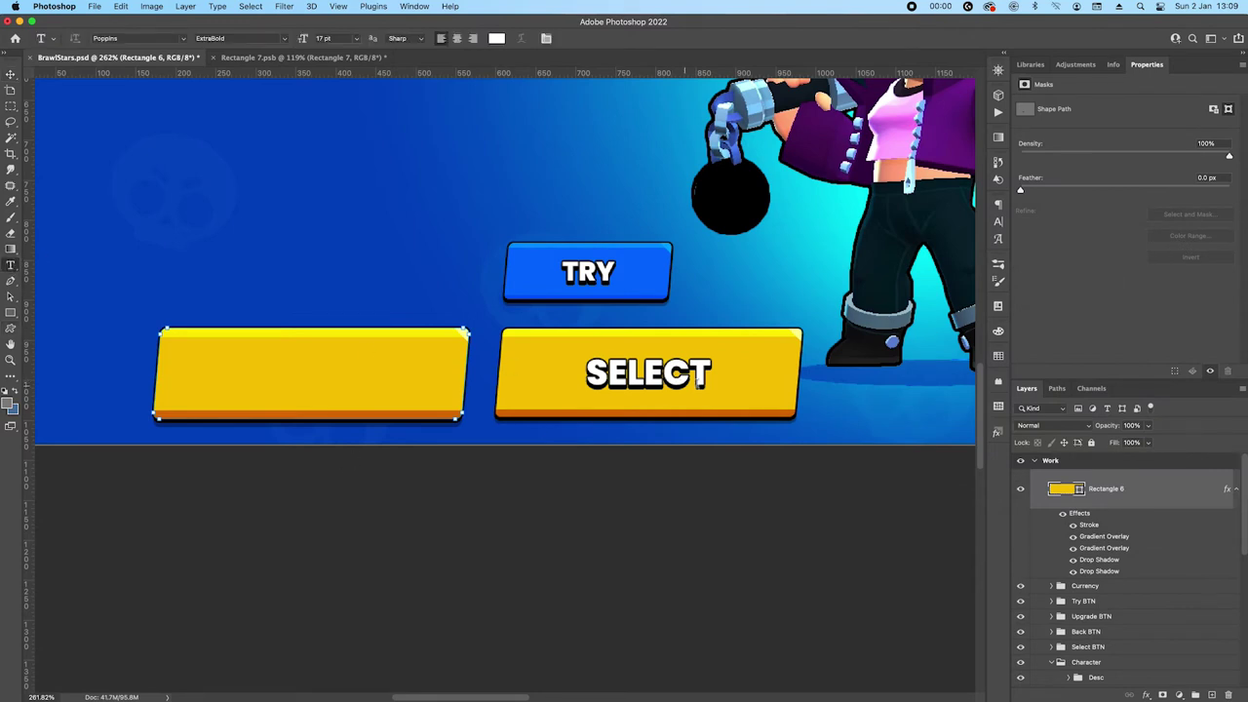
click(234, 199)
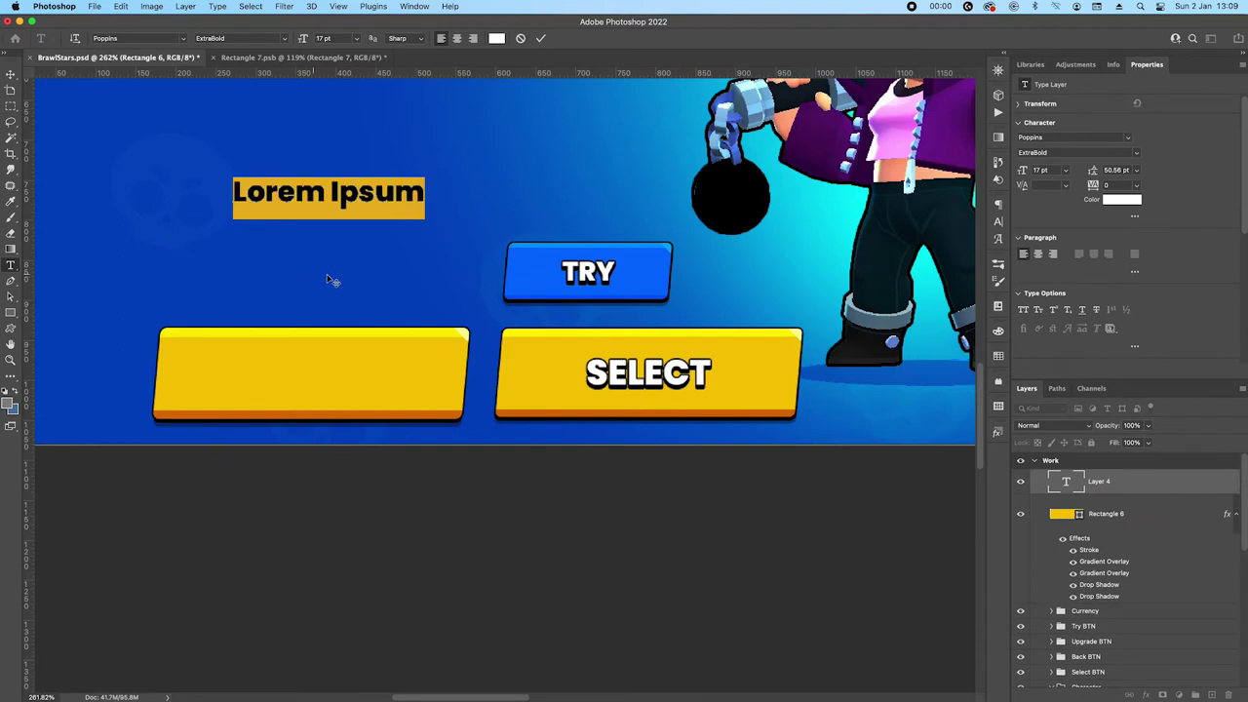
text(SELECT)
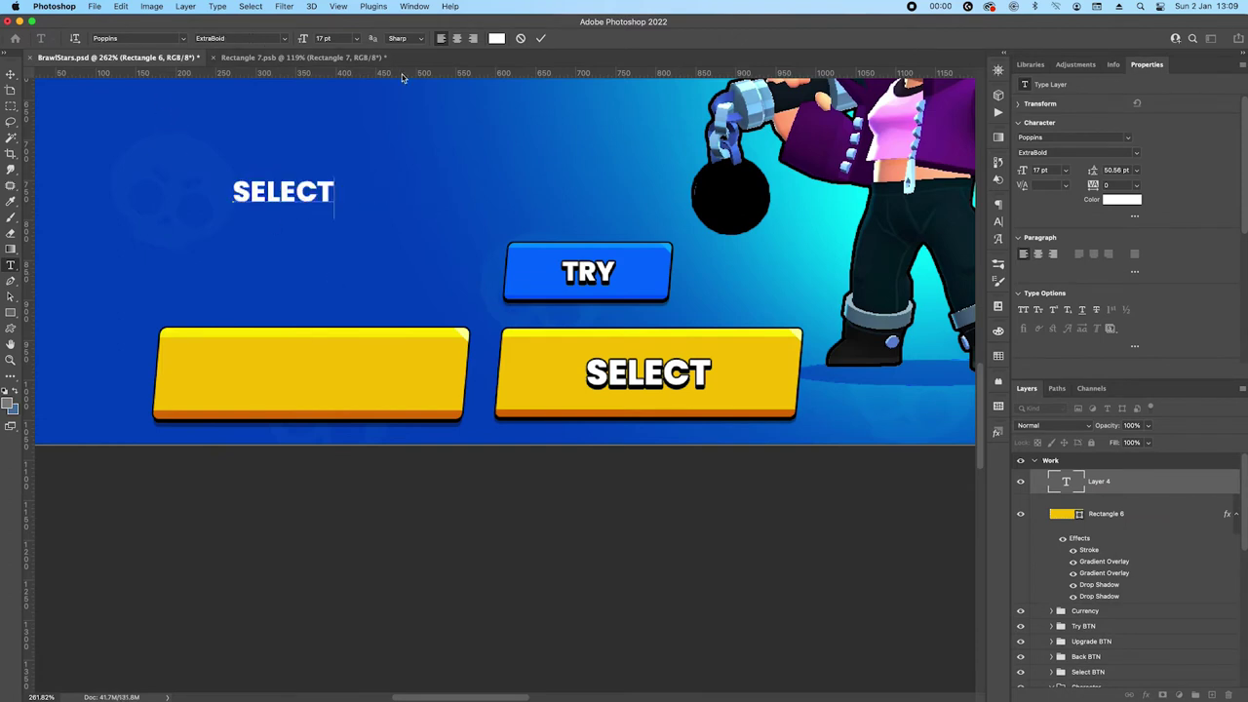
click(542, 38)
drag(316, 193, 352, 307)
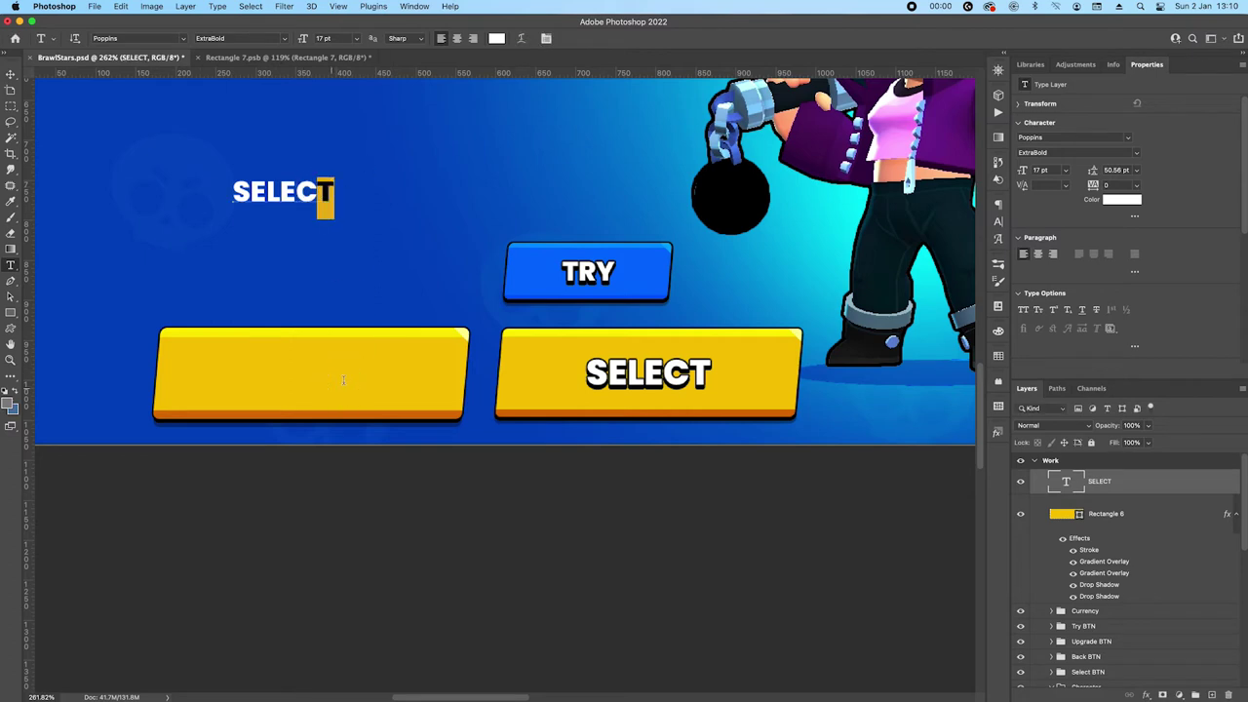
key(Escape)
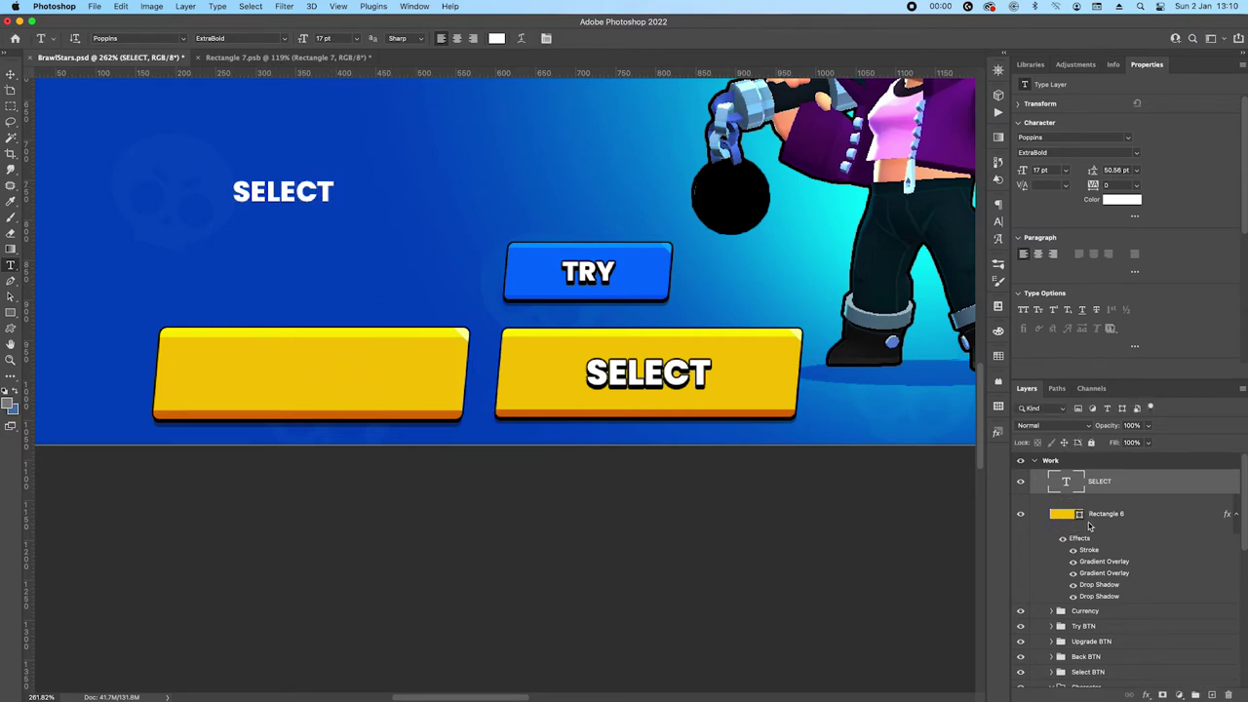
Center the new SELECT text horizontally and vertically on the yellow rectangle, using the rectangle's outline as a selection
super+click(1081, 523)
key(v)
click(167, 39)
click(239, 38)
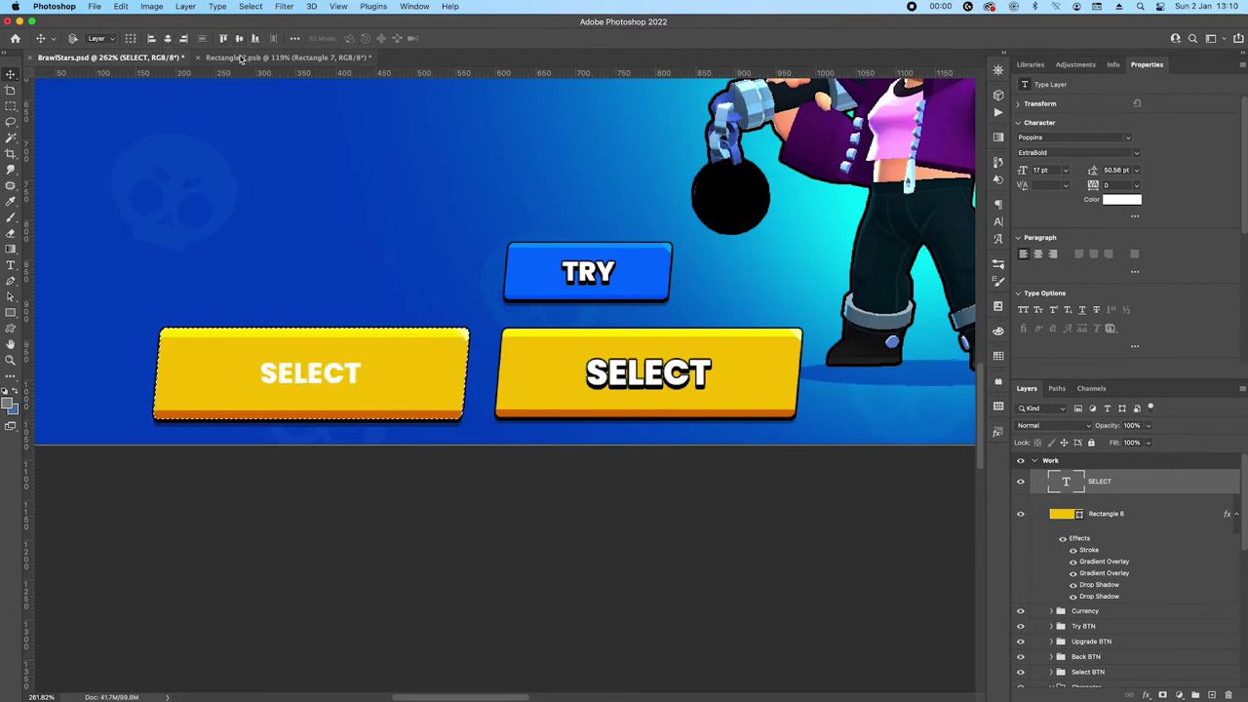
Enlarge the SELECT text to 24 pt, center it again on the yellow rectangle, and clear the selection
click(1064, 170)
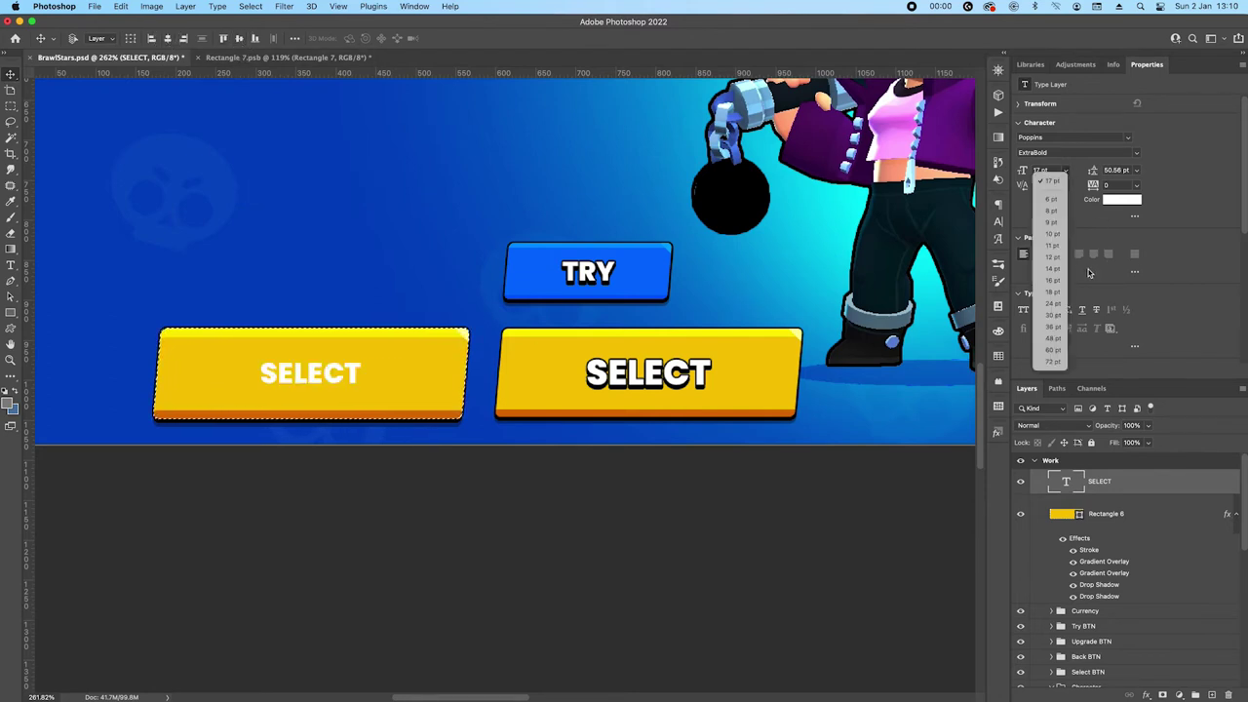
click(1059, 315)
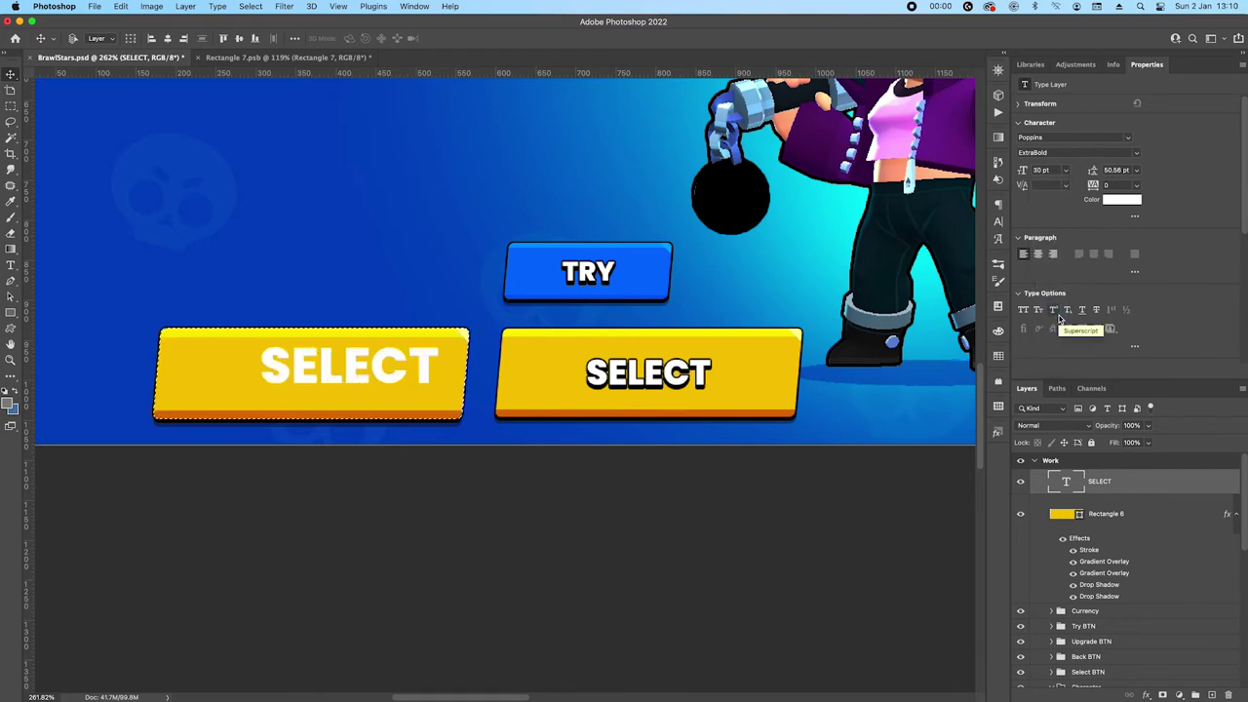
click(1063, 170)
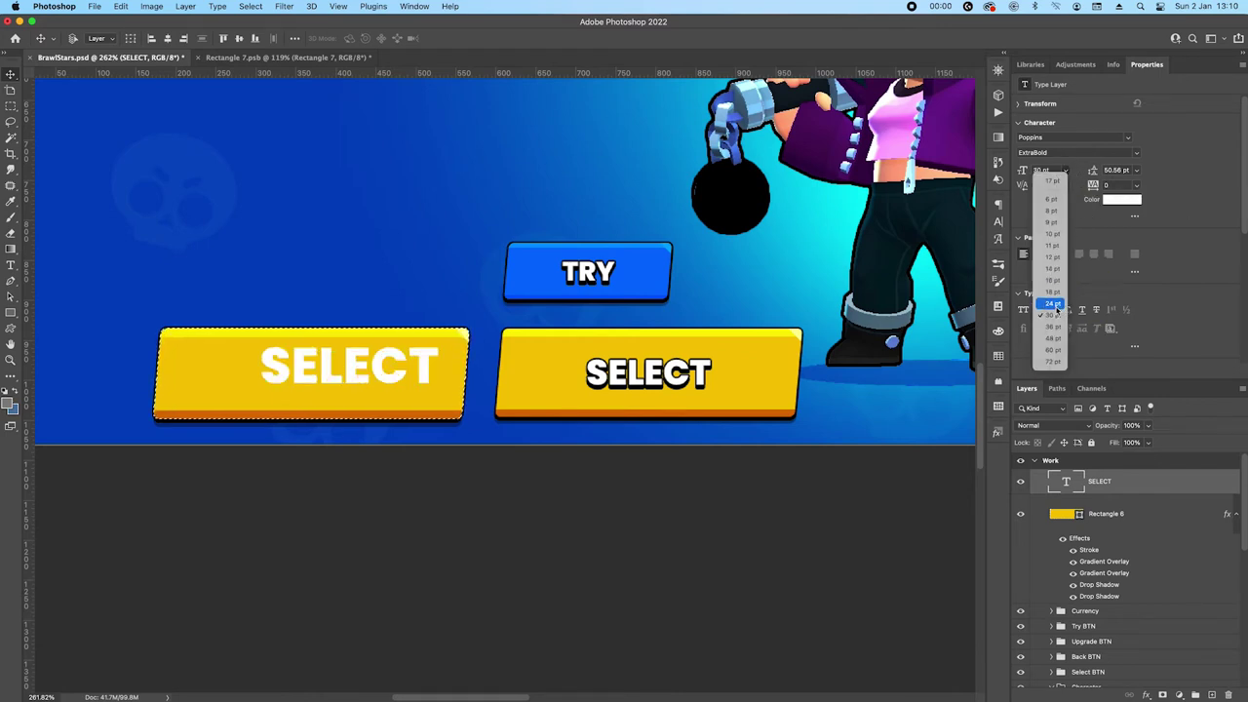
click(1056, 308)
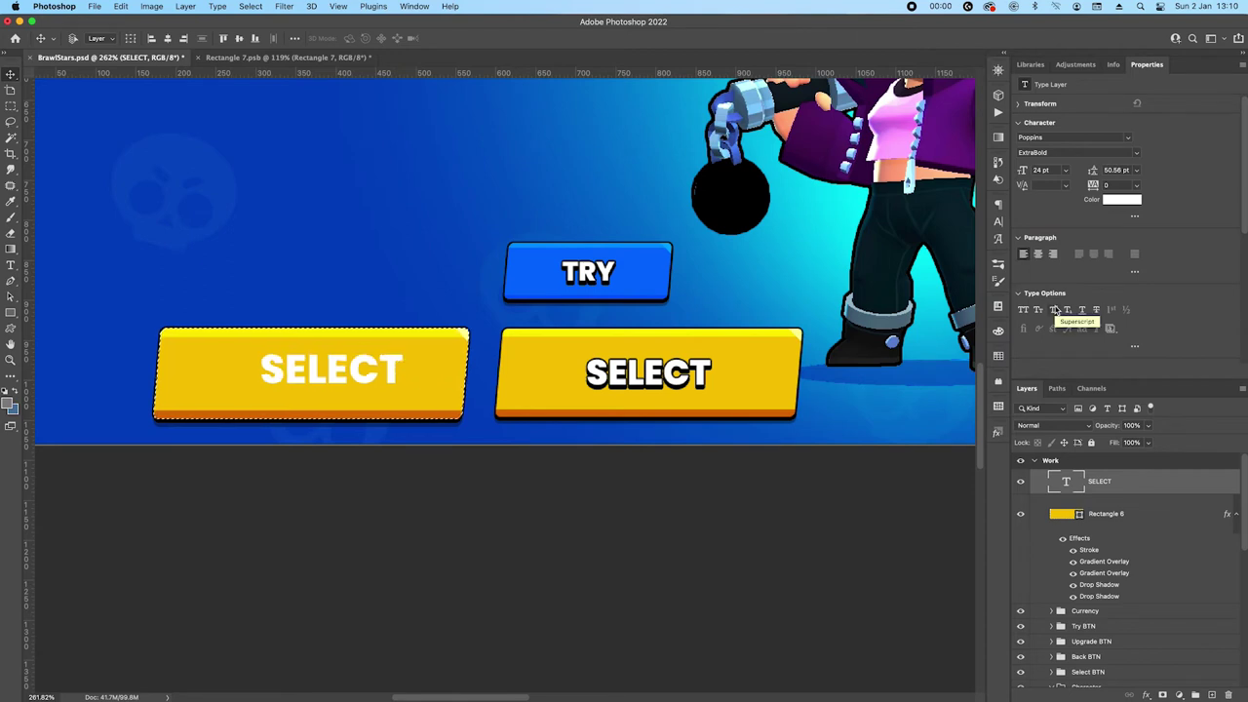
click(166, 38)
click(239, 38)
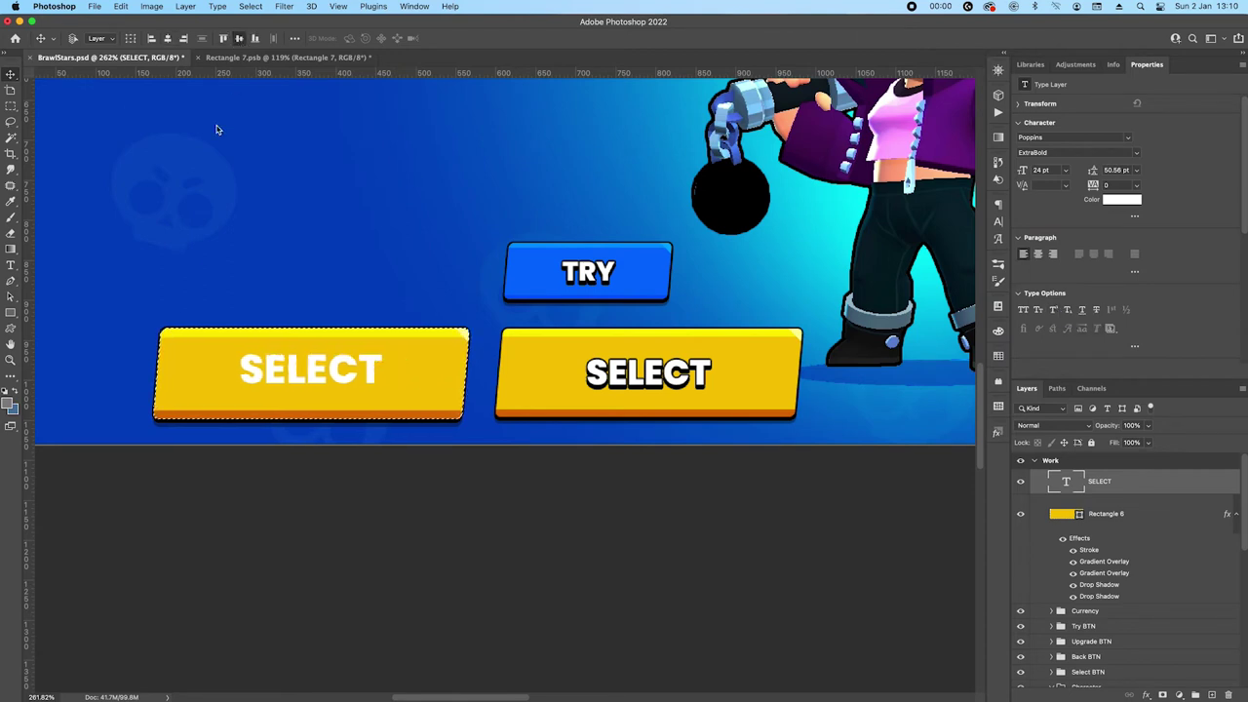
key(super+d)
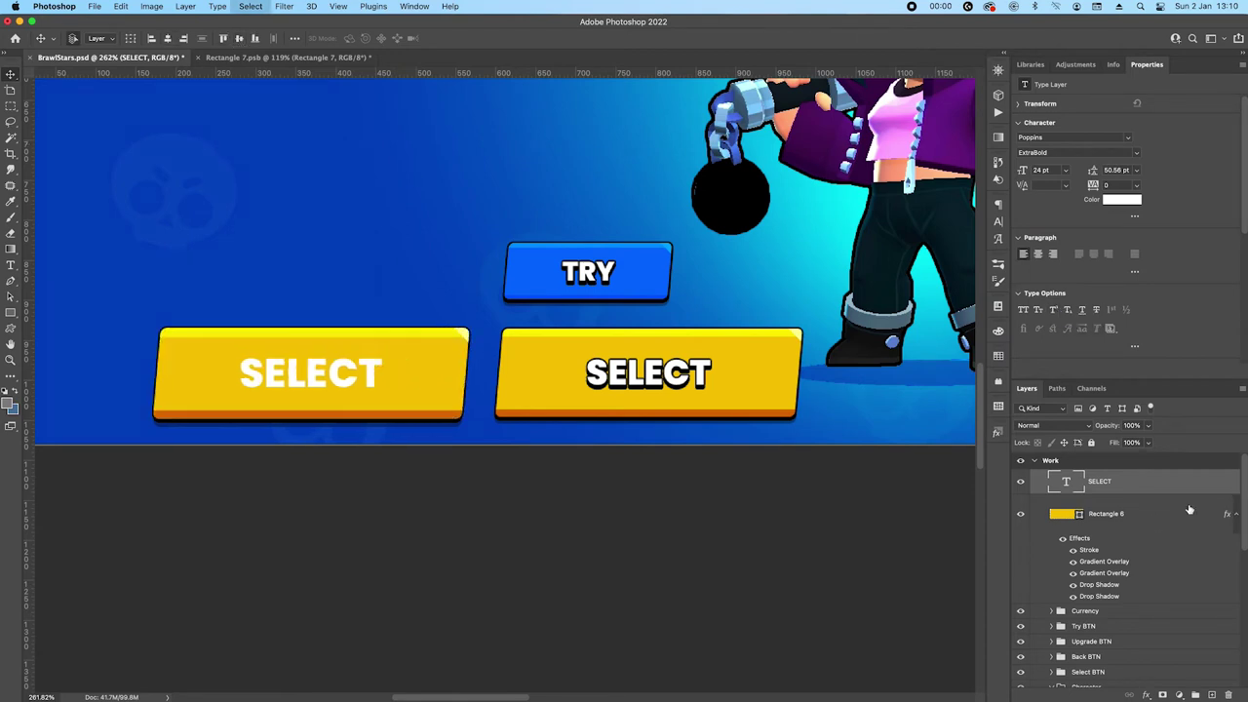
Add a 2 px black outside Stroke and a black Drop Shadow to the SELECT text
double_click(1165, 486)
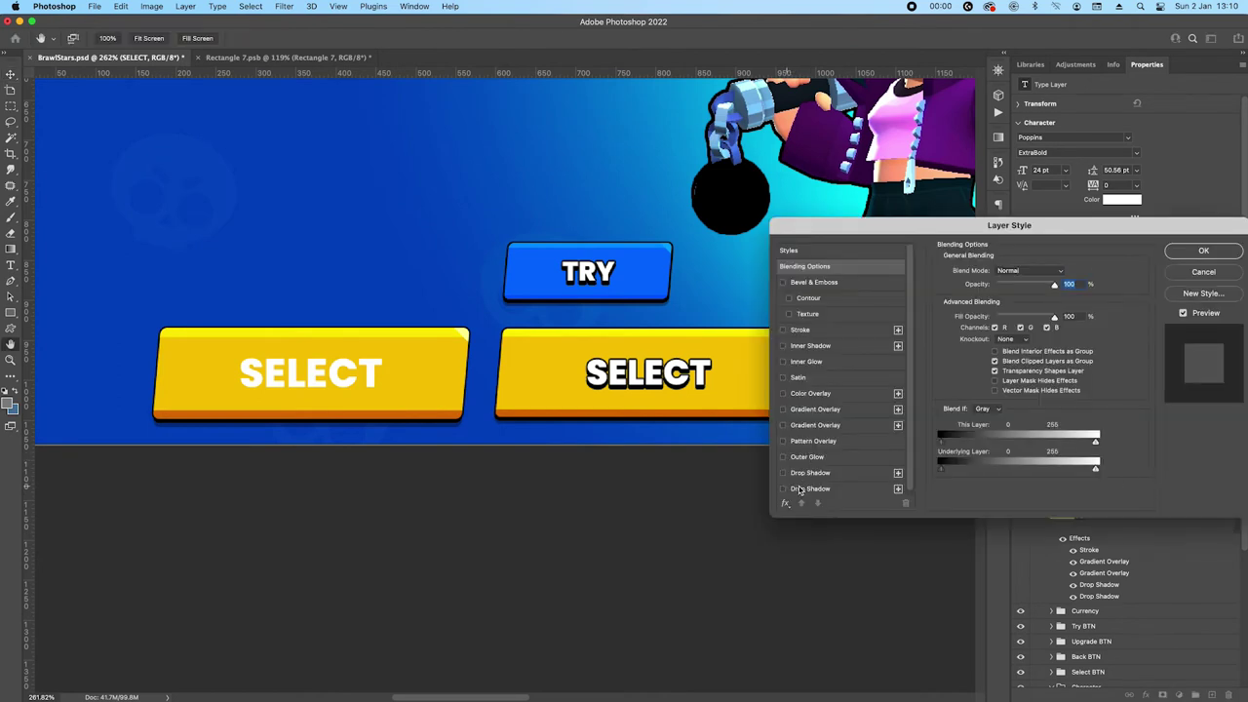
click(798, 332)
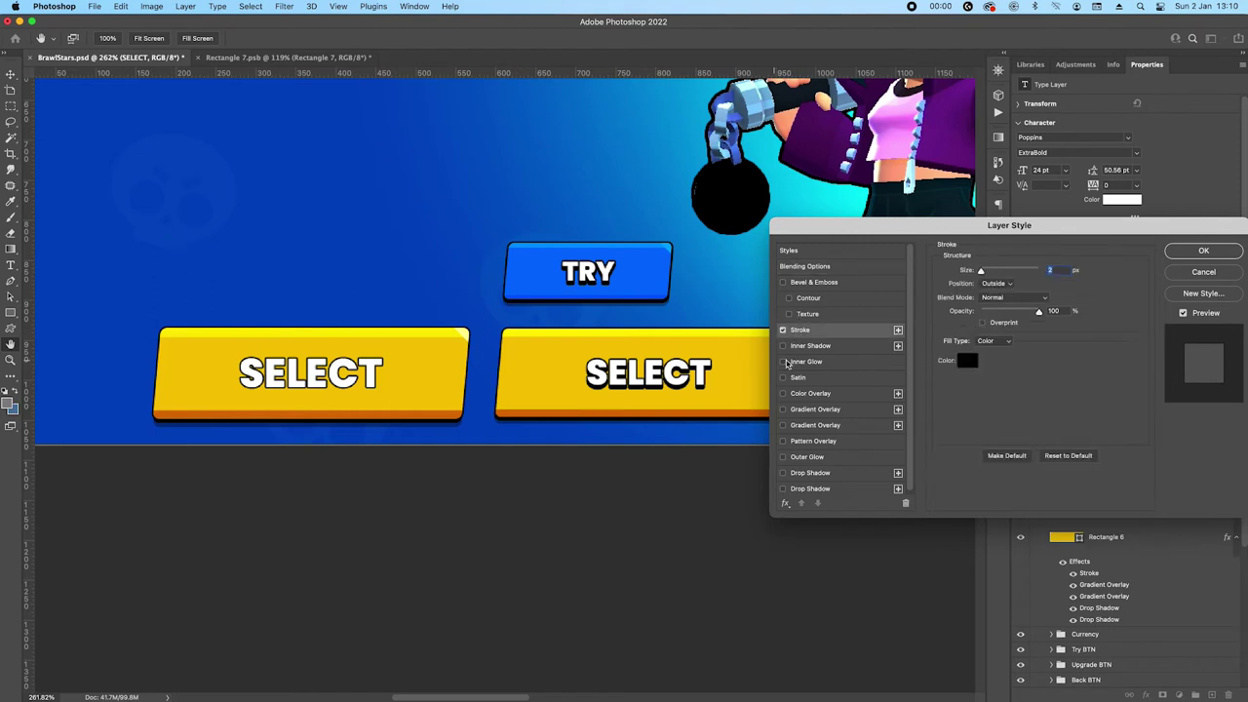
scroll(795, 463, down, 1)
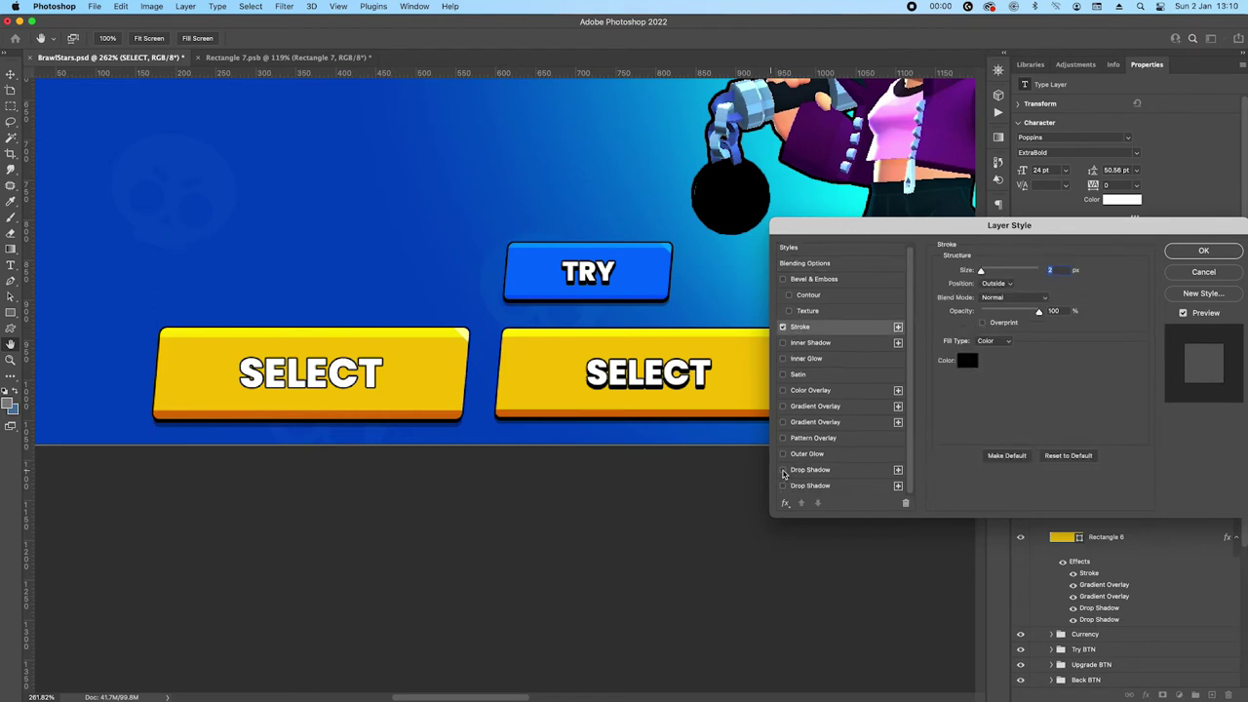
click(783, 472)
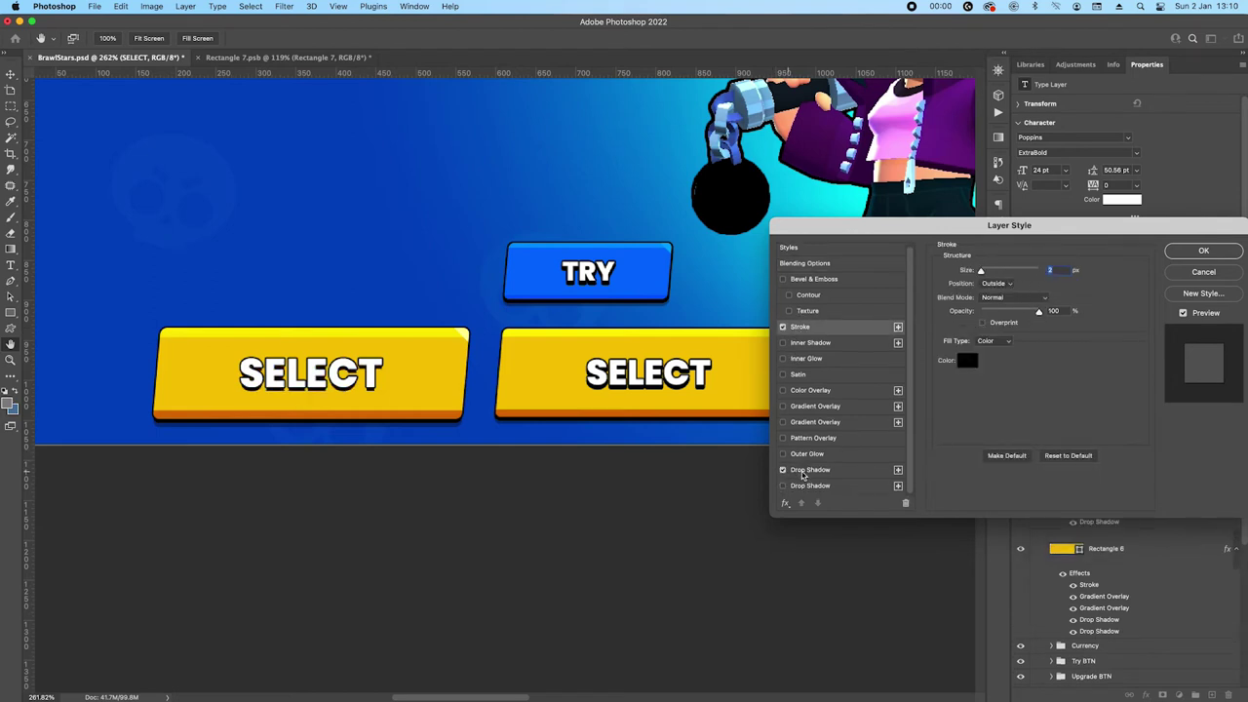
click(817, 472)
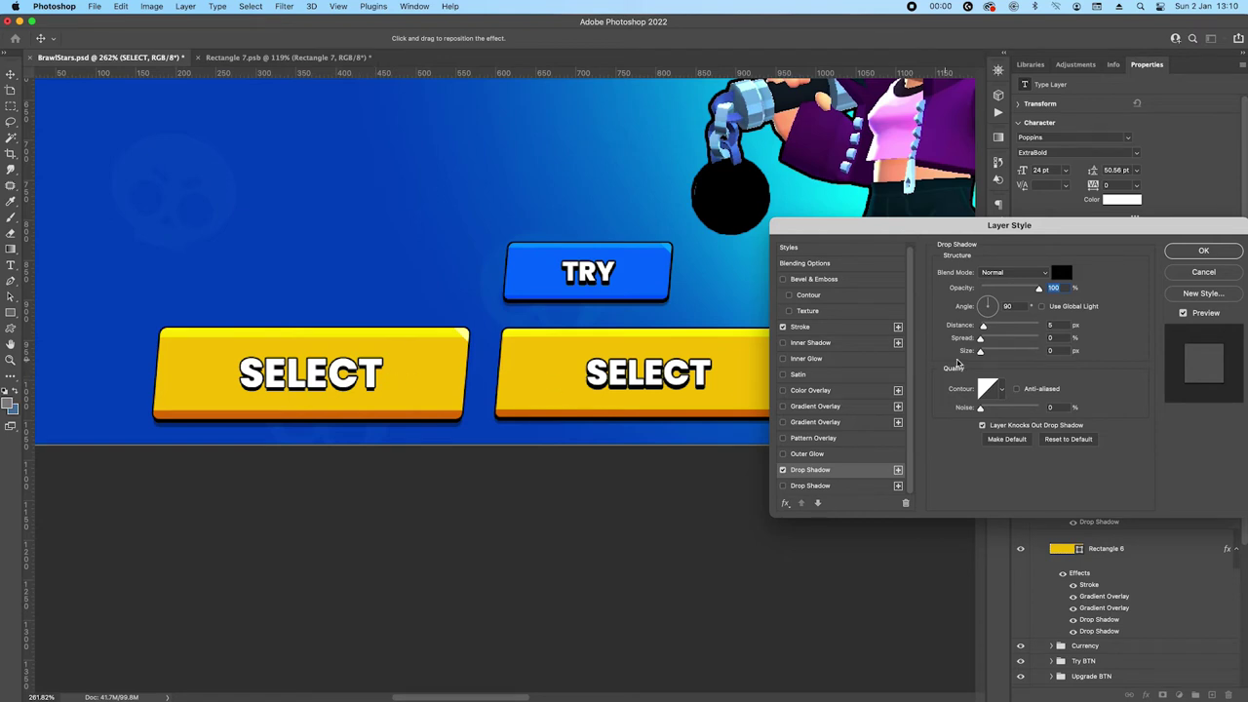
Set the text's Drop Shadow to 2 px size and 100% spread, and apply the layer style
click(1055, 351)
key(Up)
key(Up)
key(Up)
key(Up)
key(Down)
key(Down)
key(Down)
key(Down)
key(Down)
key(Down)
drag(981, 338, 1236, 335)
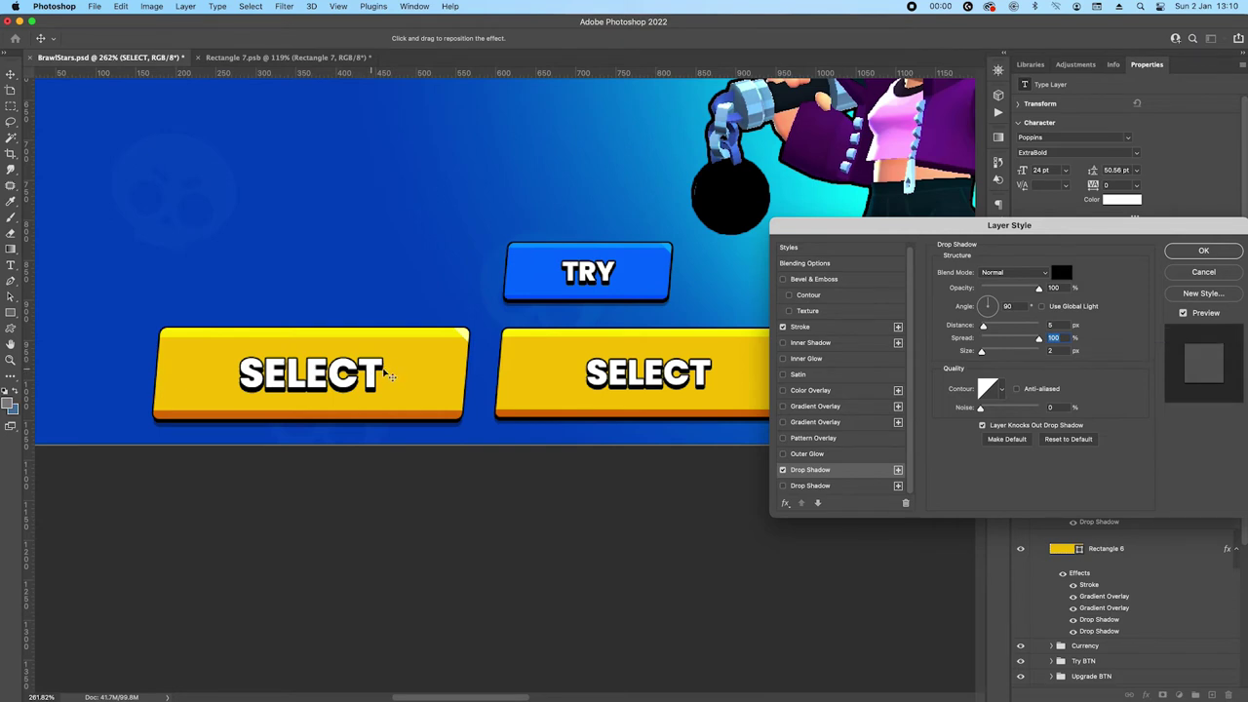
click(1203, 251)
Group the SELECT text and its rectangle as "Primary btn" and place the group over the original SELECT button
scroll(543, 388, down, 3)
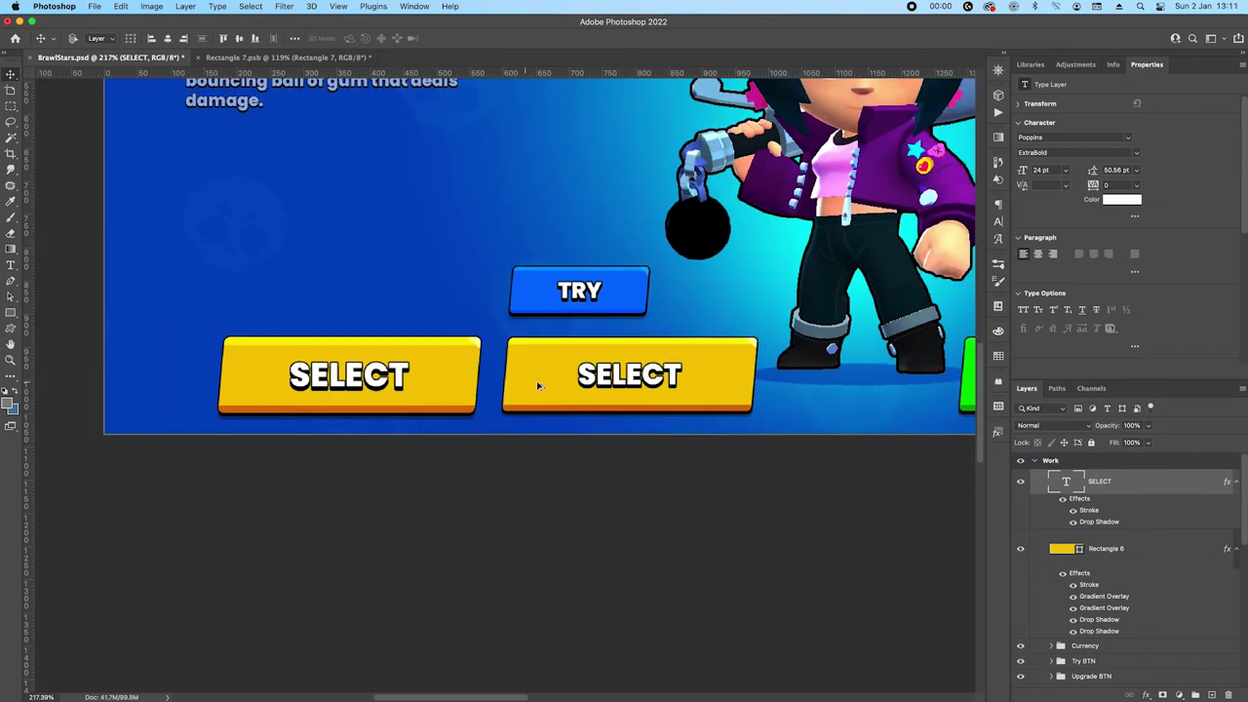
shift+click(1159, 552)
key(super+g)
double_click(1083, 476)
text(Pr)
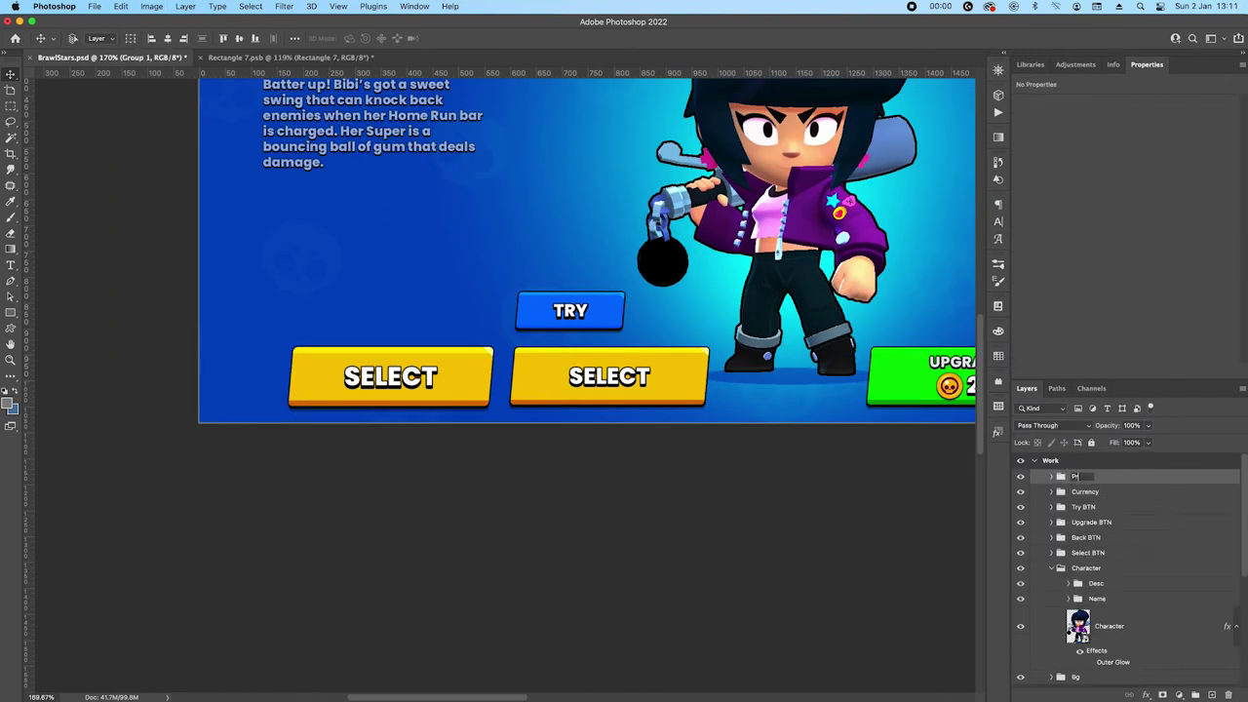
text(imary btn)
key(Return)
drag(390, 370, 610, 369)
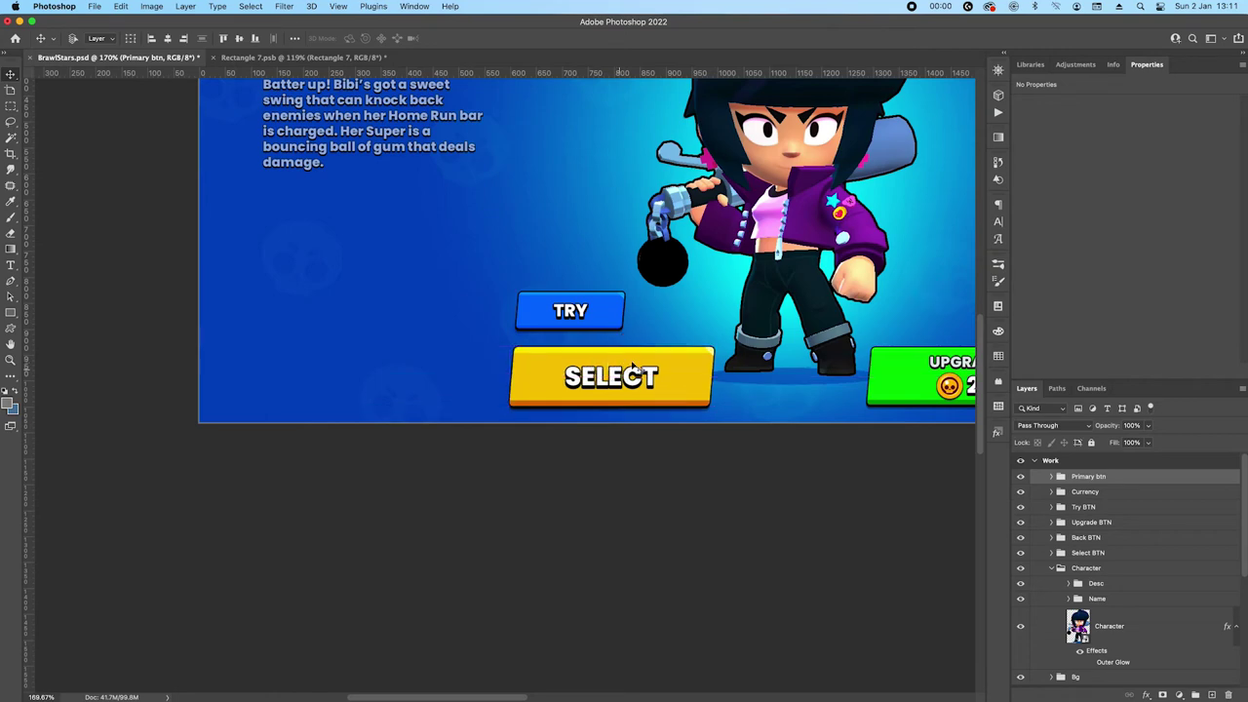
Place a duplicate of the Primary btn group to the right of the TRY button and rename it "secondary btn"
drag(905, 347, 597, 320)
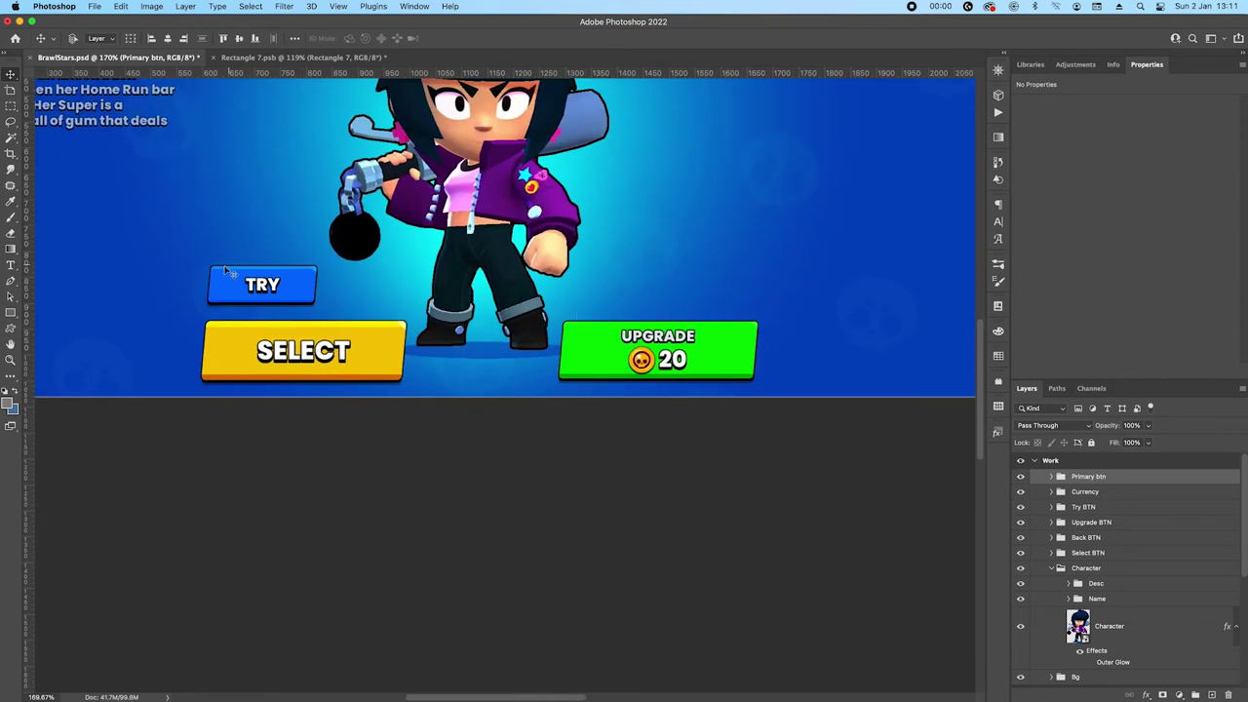
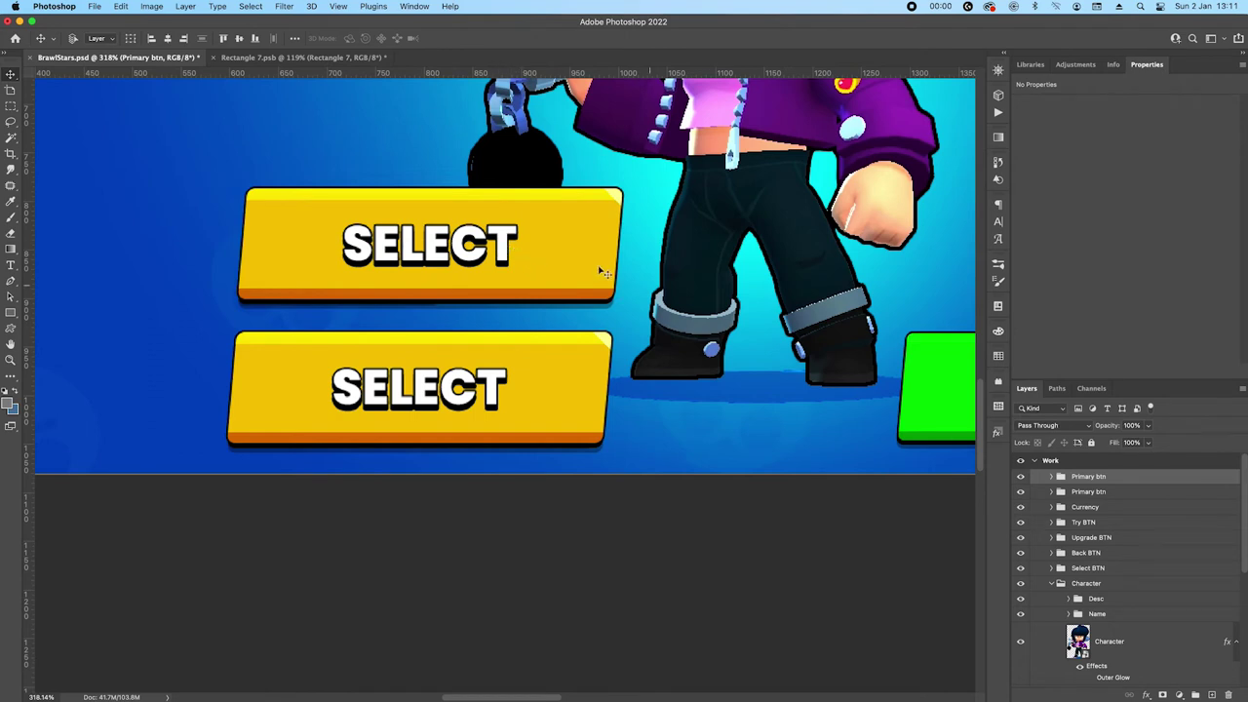
drag(523, 244, 731, 234)
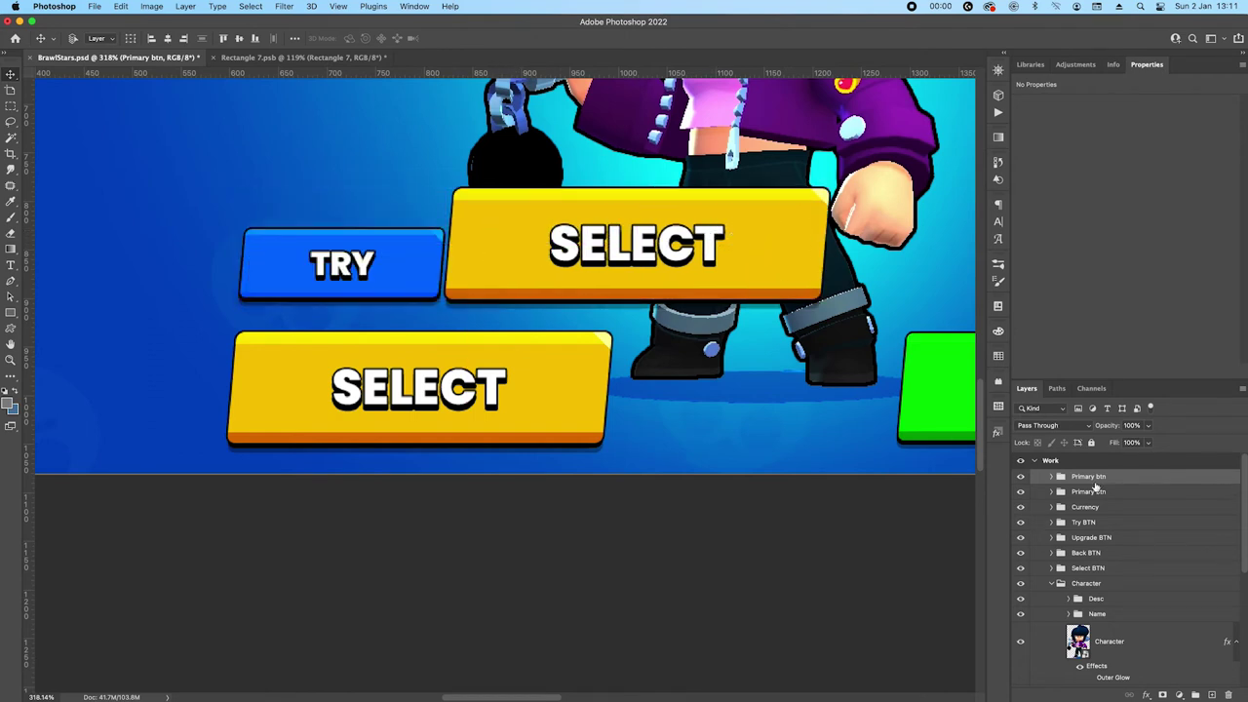
double_click(1082, 476)
text(second)
key(Return)
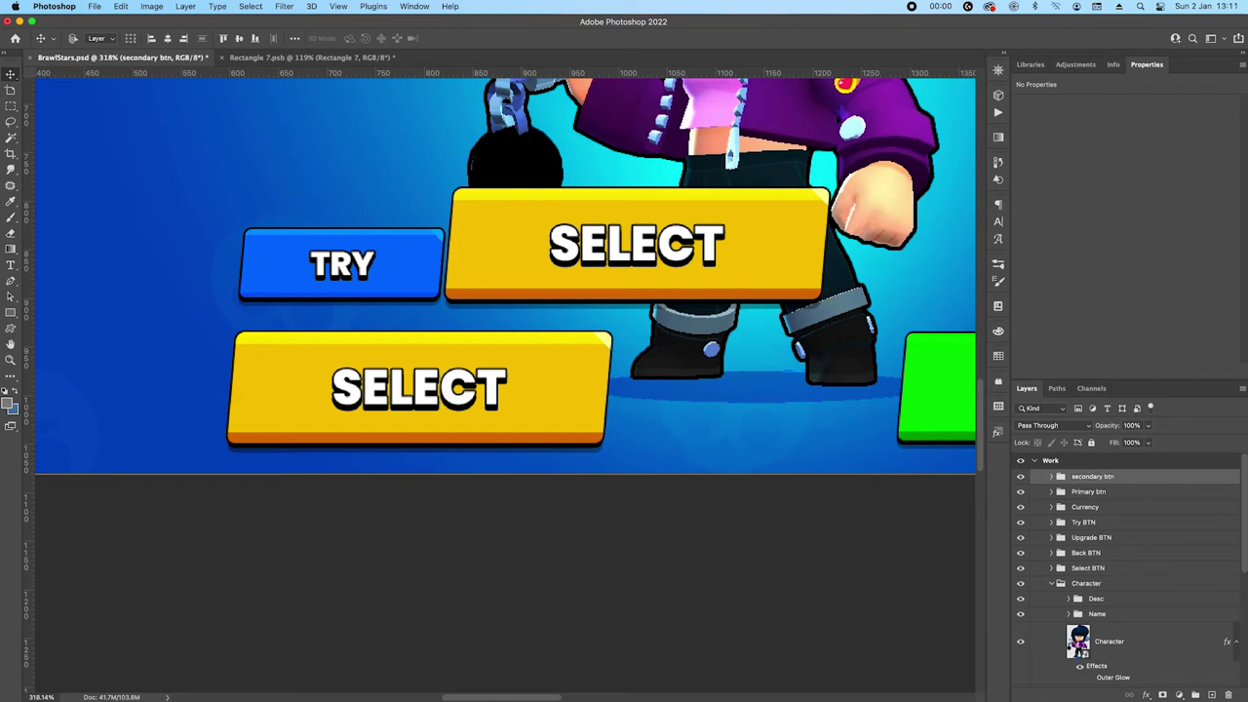
Fill the rectangle in the secondary btn group with the blue sampled from the TRY button
click(1051, 476)
click(1080, 563)
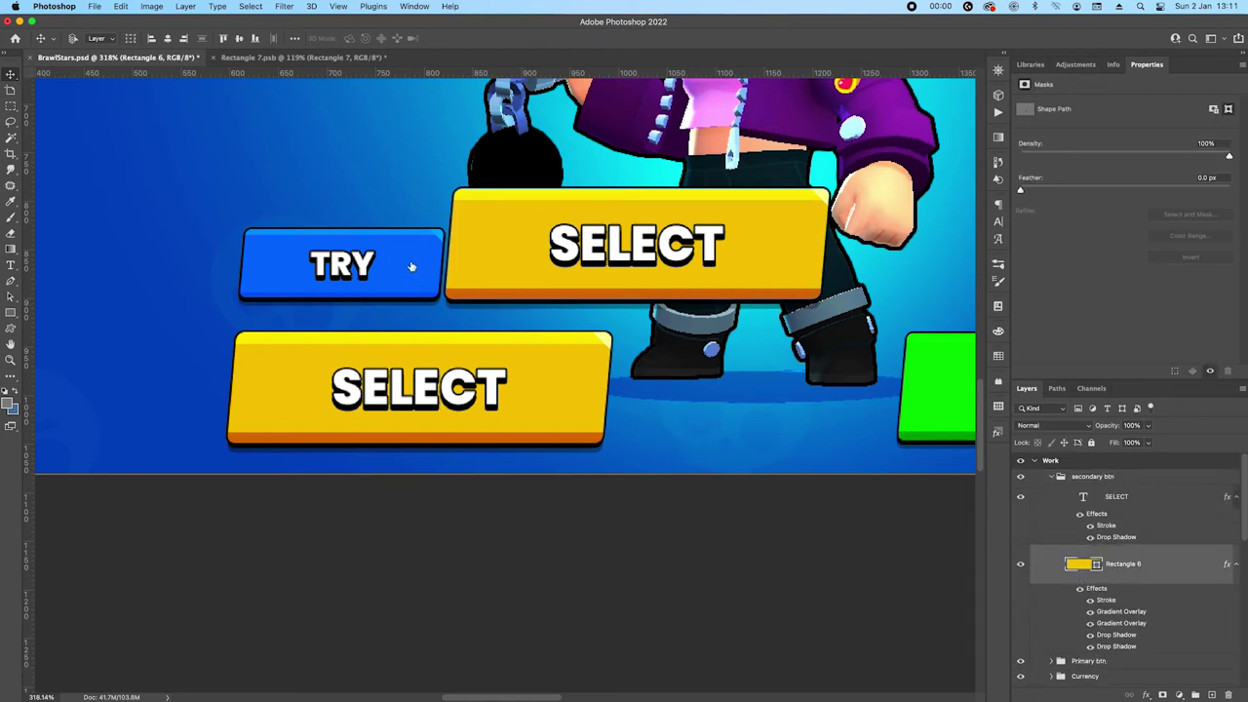
click(410, 267)
click(1183, 307)
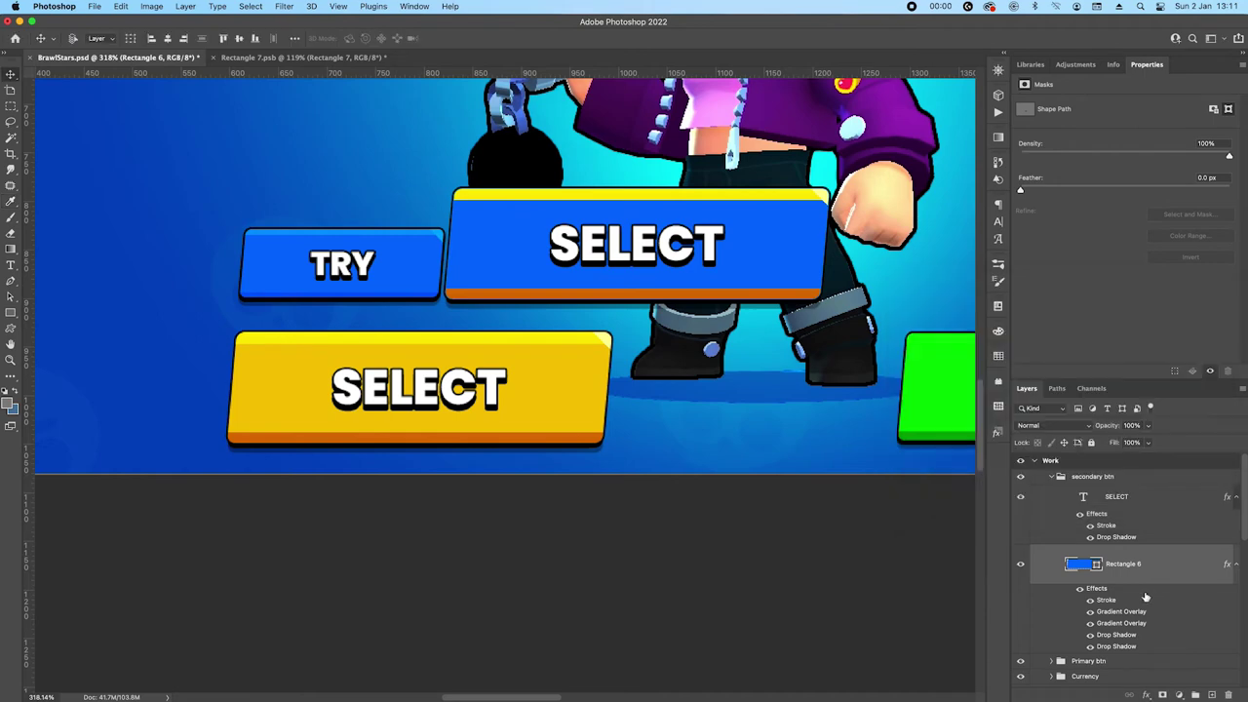
Recolor the bottom end of the secondary button's edge Gradient Overlay with the darker blue (003bfb) sampled from the TRY button's bottom edge
double_click(1121, 623)
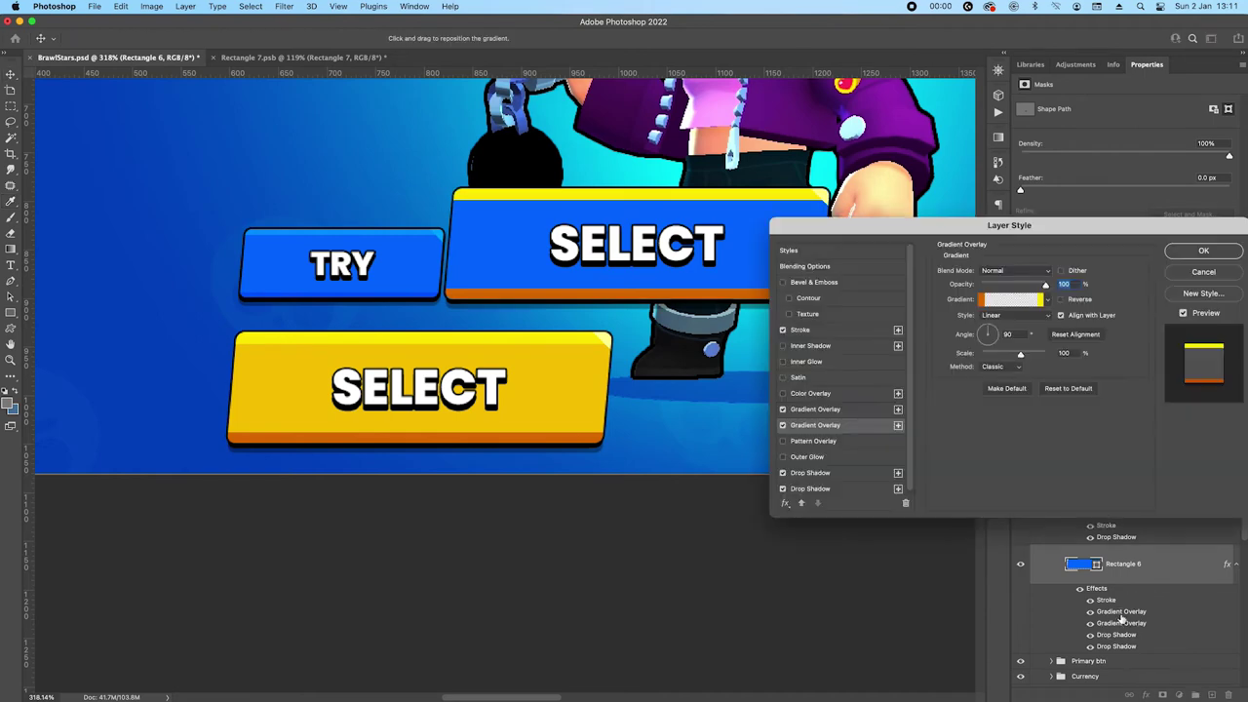
click(1000, 304)
click(911, 531)
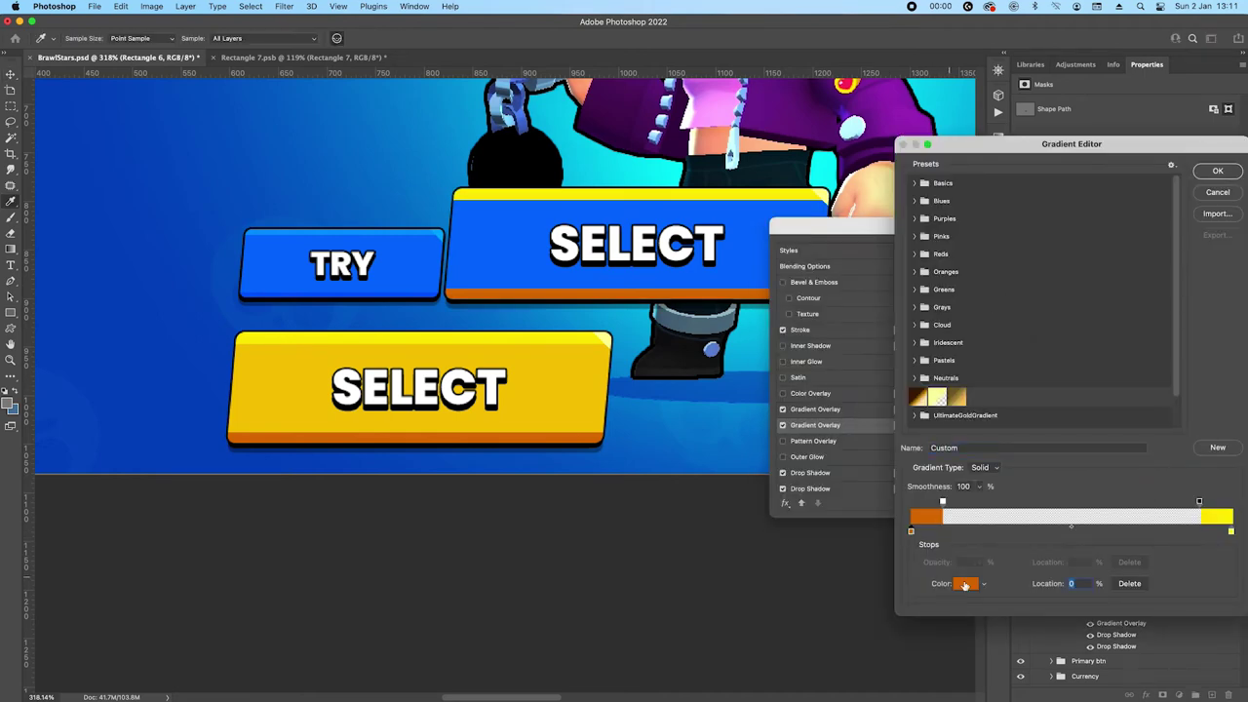
click(965, 583)
click(401, 291)
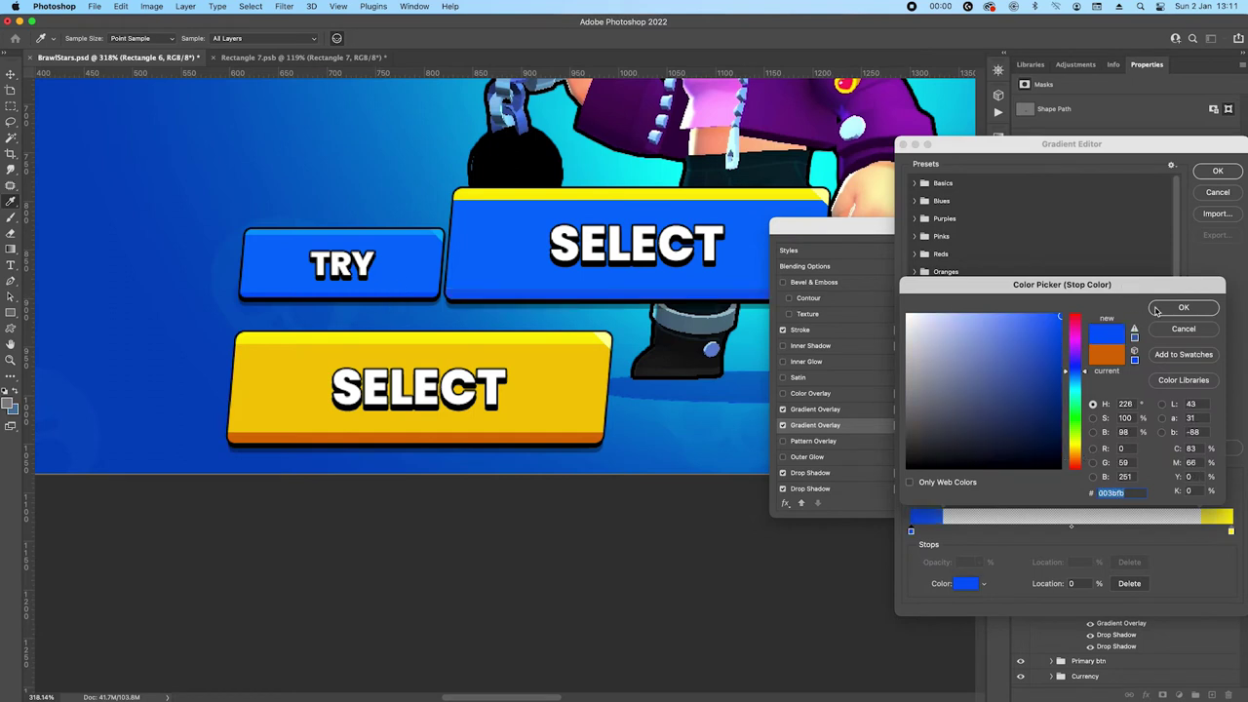
click(1182, 308)
Recolor the top end of the same gradient with the lighter blue sampled from the TRY button's top edge, and accept the gradient
click(1230, 532)
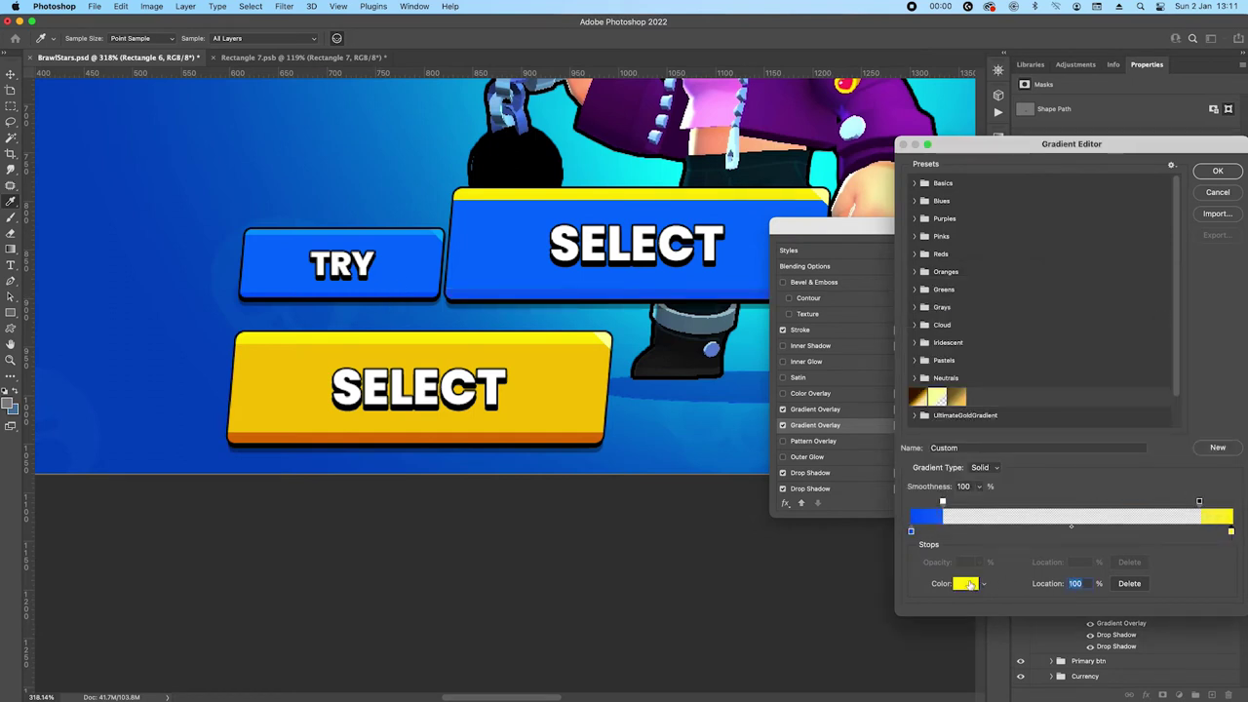
click(337, 239)
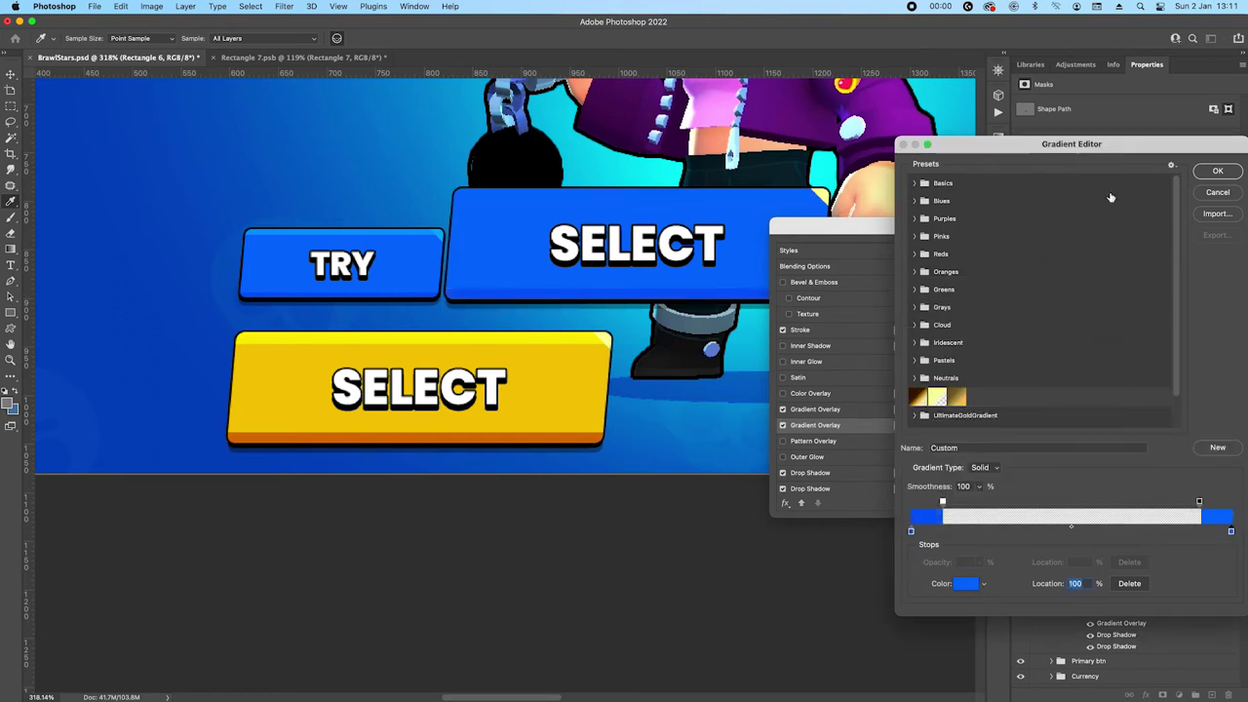
click(381, 234)
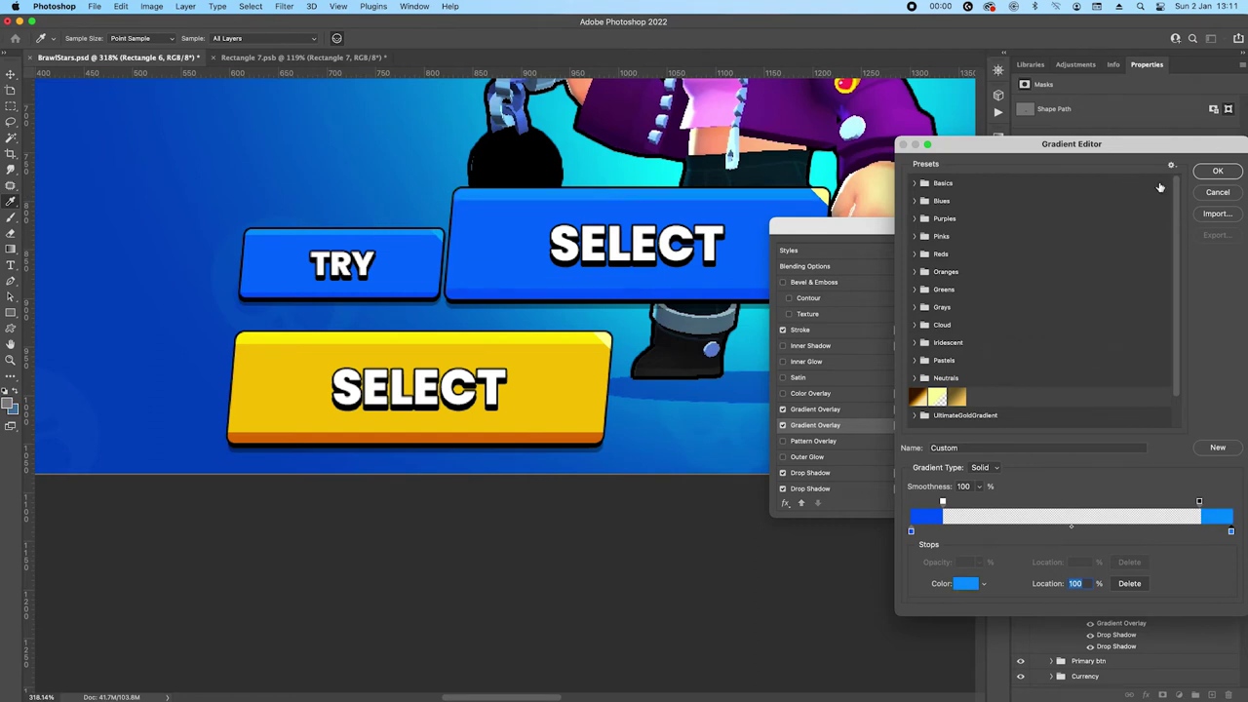
click(1209, 172)
Recolor the 45° corner Gradient Overlay's yellow stop with the light blue sampled from the TRY button's corner, and apply the layer style
click(829, 409)
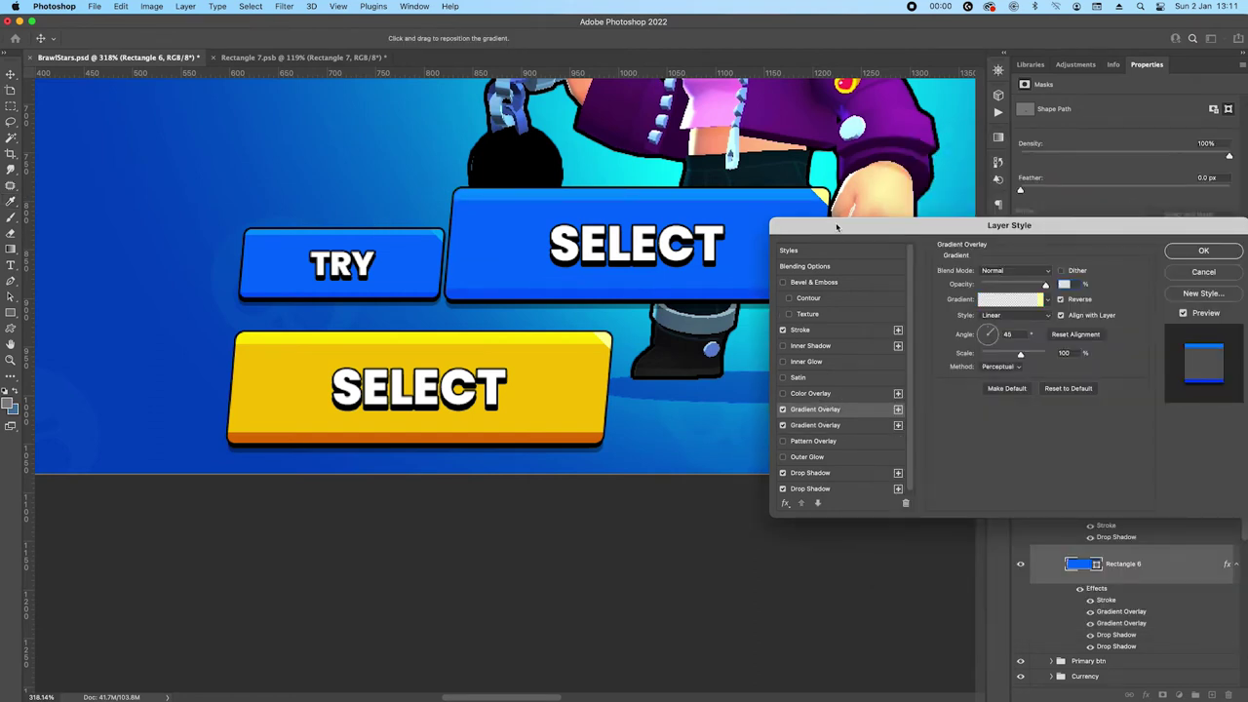
click(1021, 301)
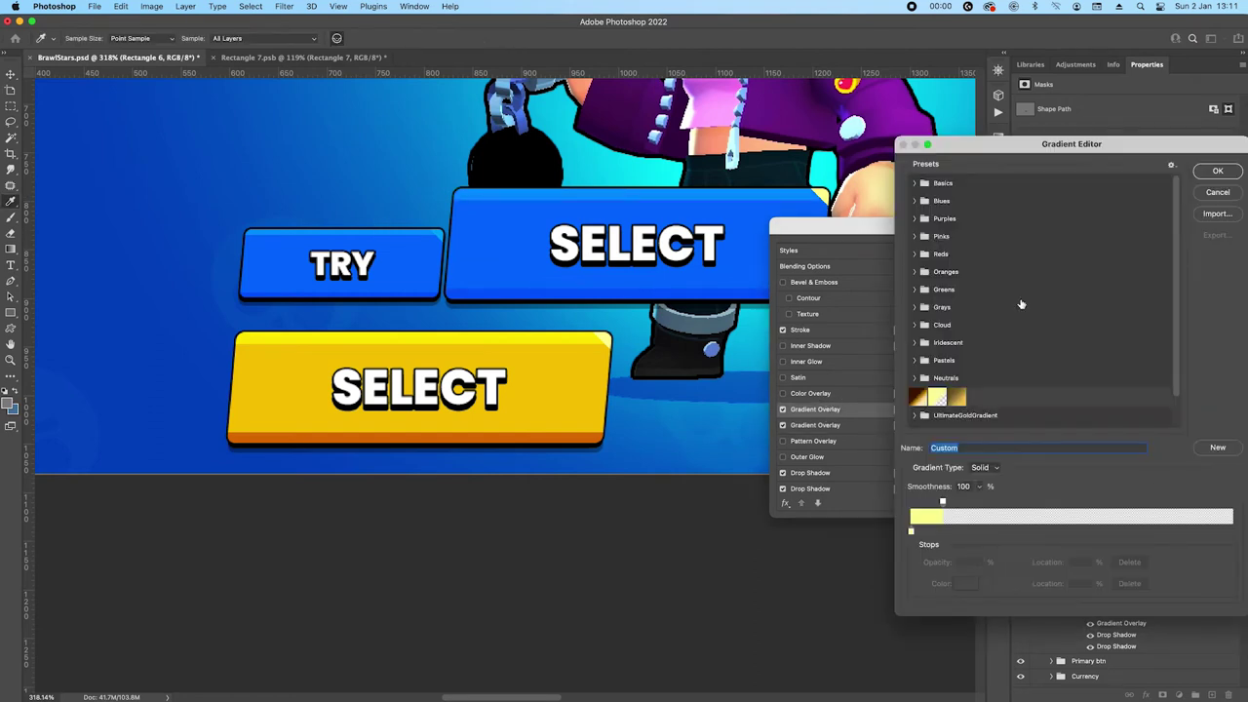
click(911, 532)
click(440, 238)
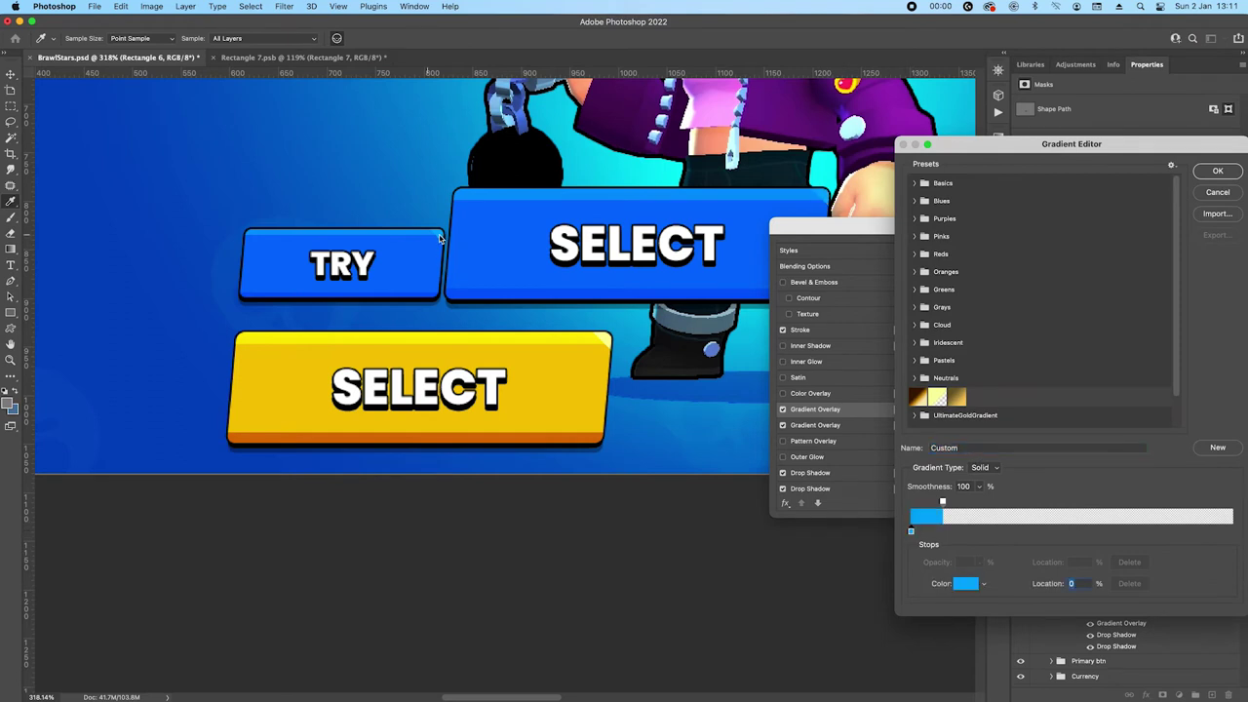
click(1216, 174)
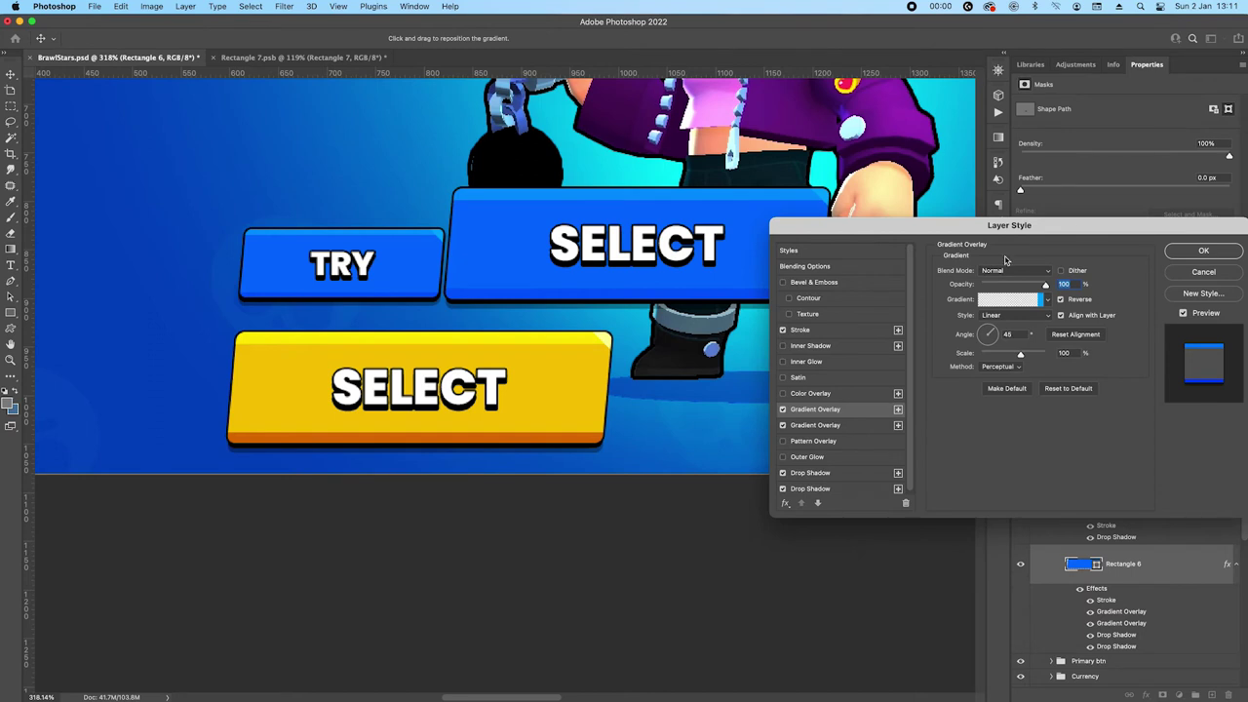
click(1201, 251)
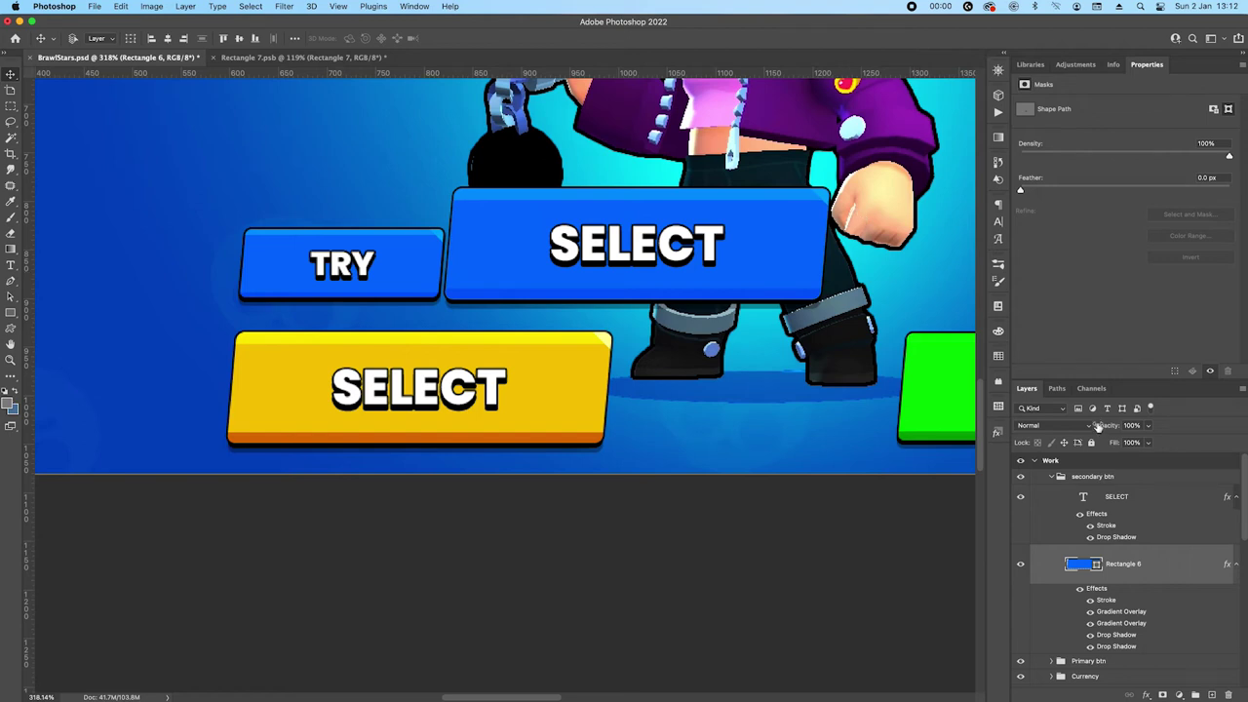
Straighten the slanted blue rectangle by transforming it with a horizontal skew of 5°
key(super+t)
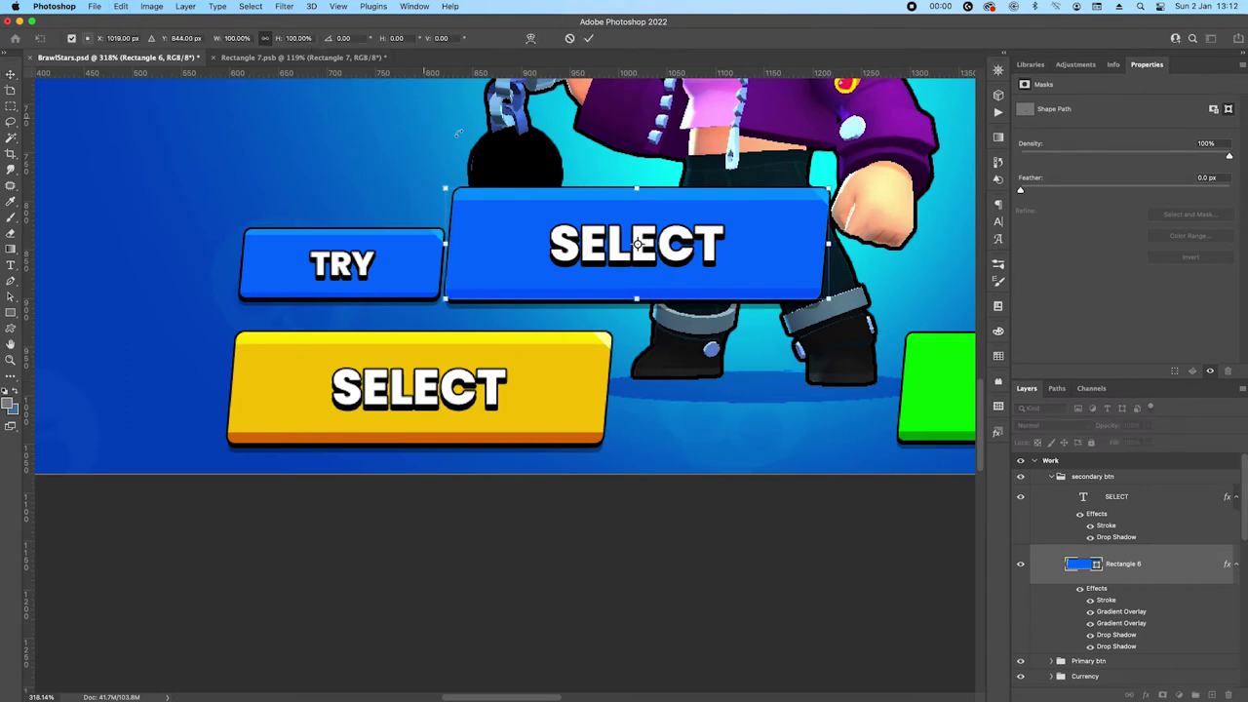
right_click(557, 213)
click(389, 21)
click(390, 39)
text(5)
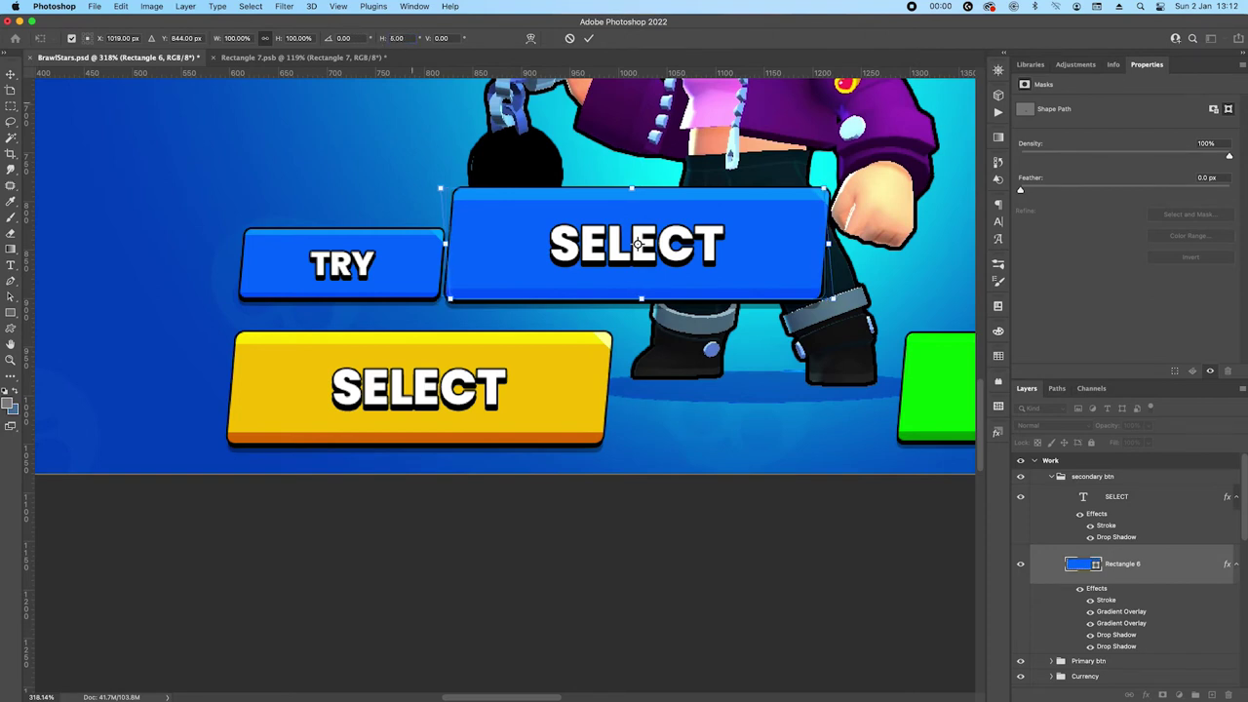
key(Return)
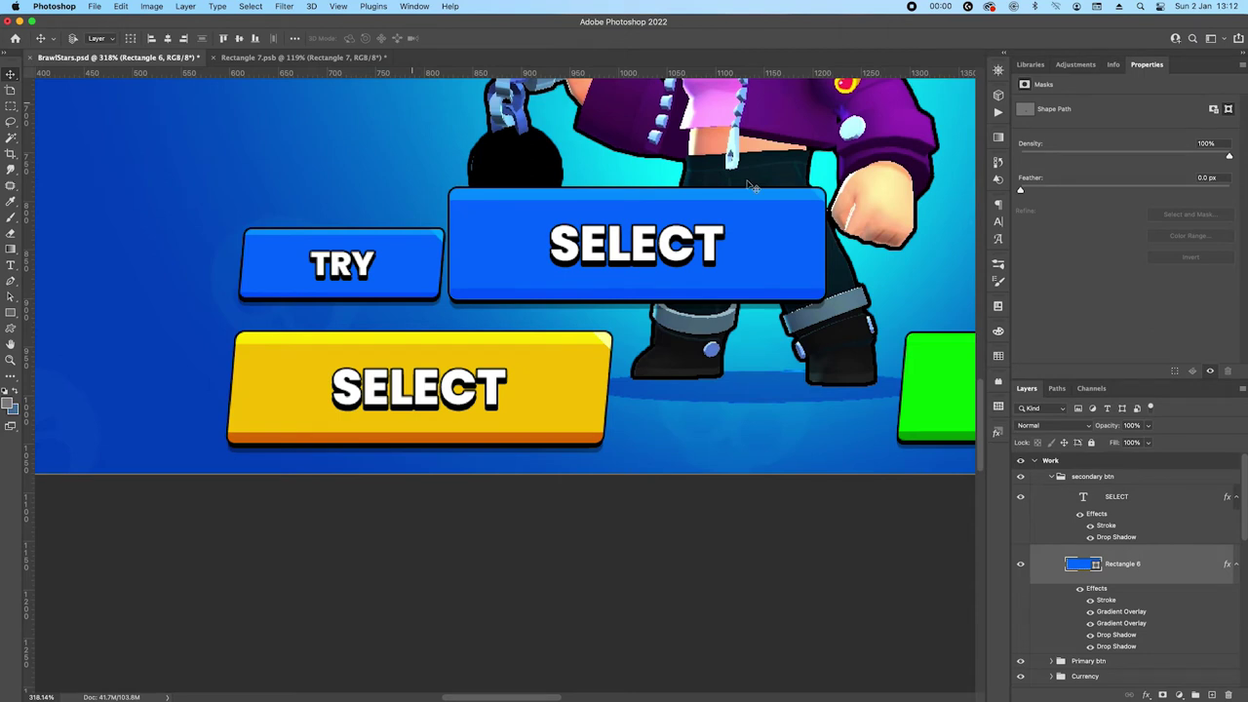
Move the blue rectangle's upper anchor points down until the shape is 73 px high, matching the TRY button's top edge
key(p)
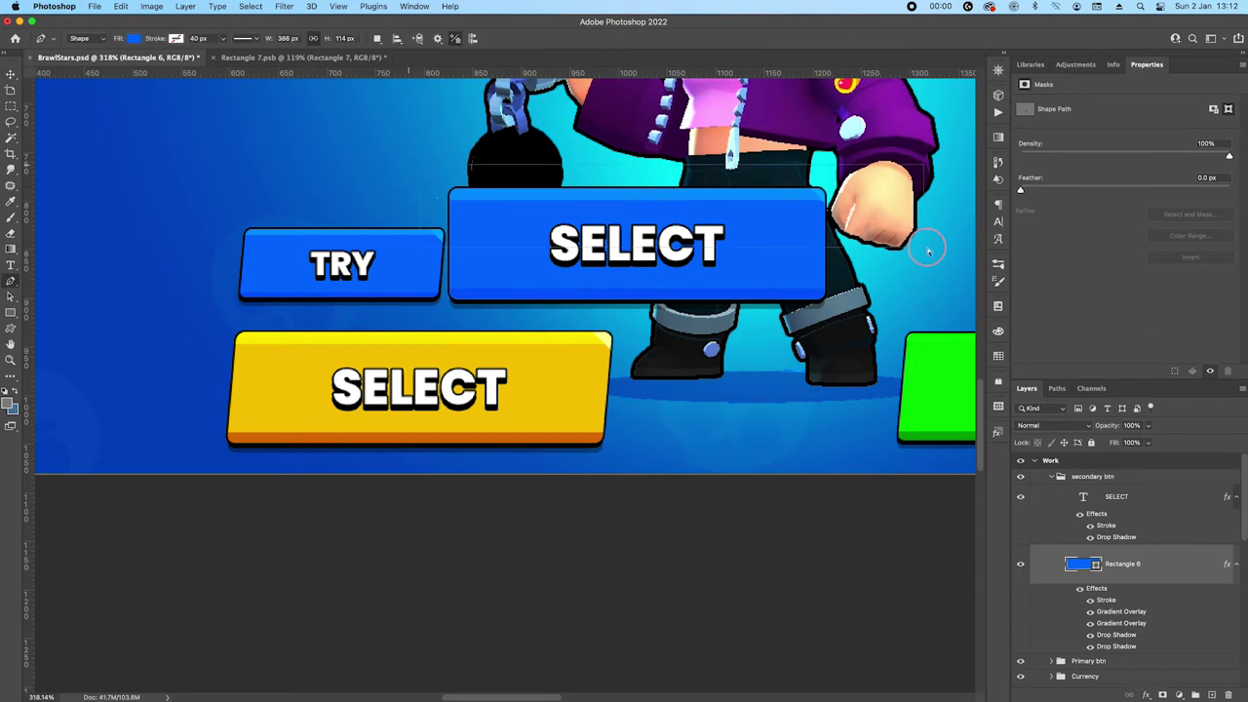
scroll(919, 241, right, 3)
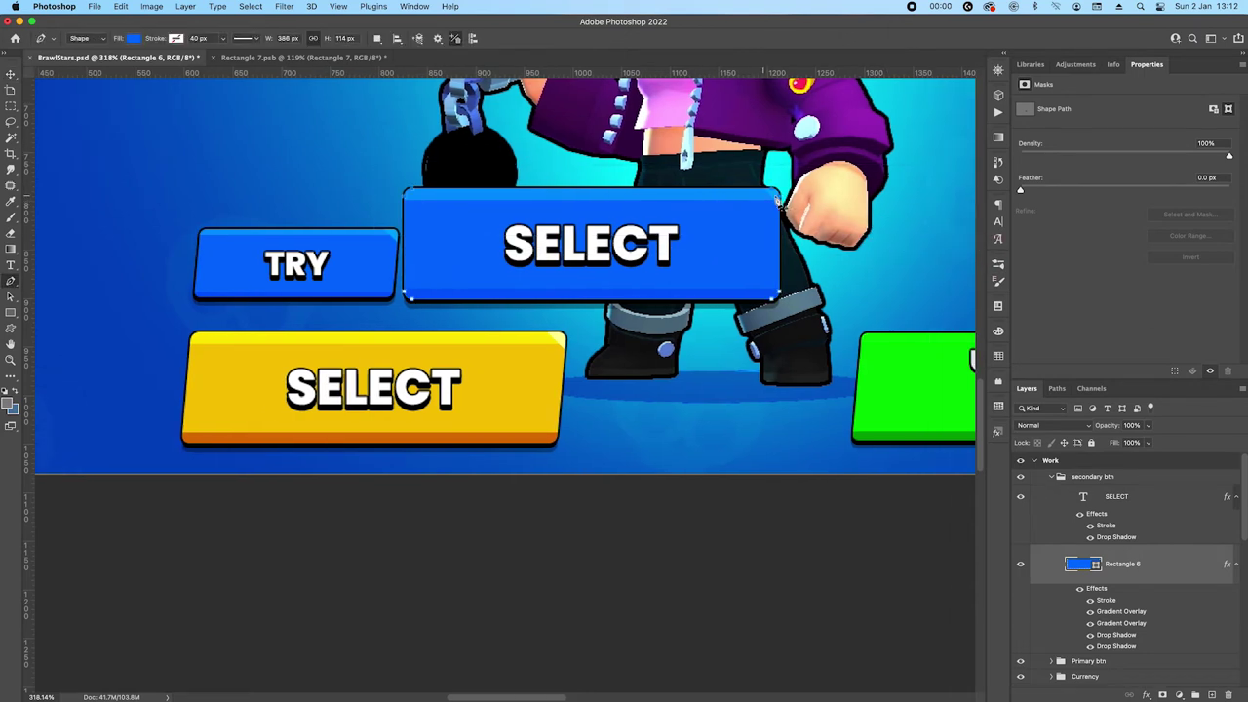
key(shift+Down)
key(shift+Down)
key(shift+Down)
key(shift+Down)
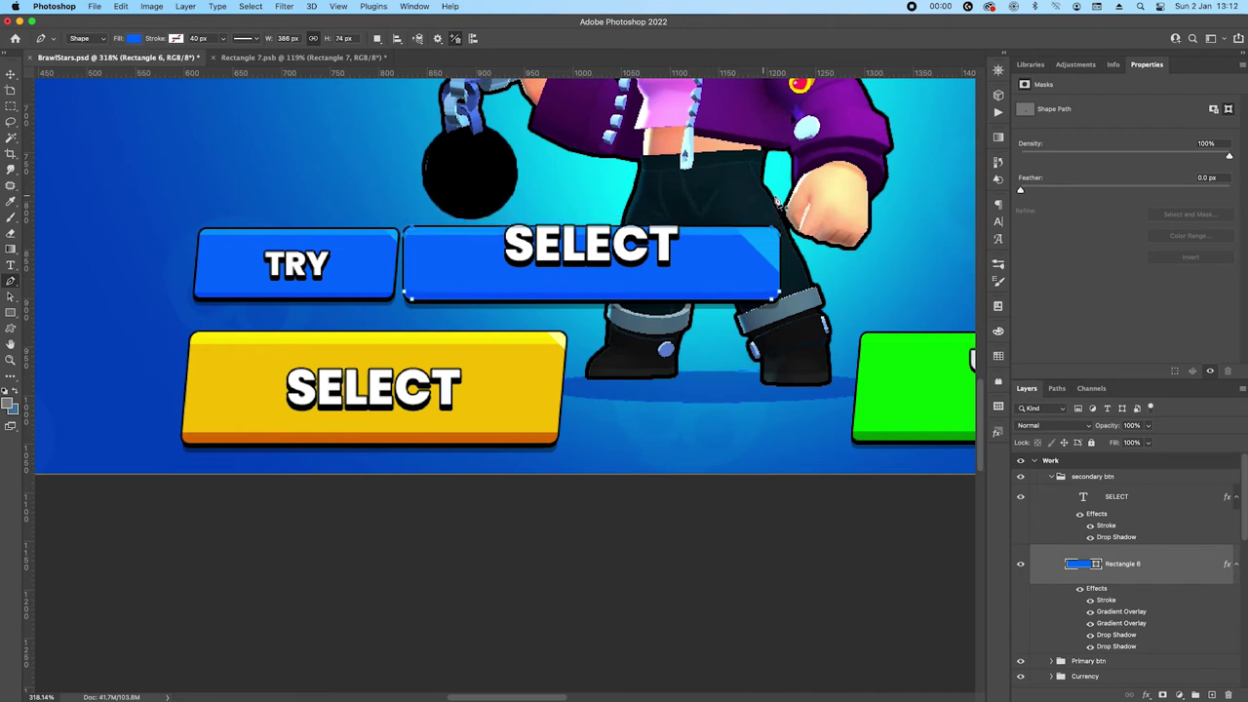
key(Down)
key(Down)
key(Up)
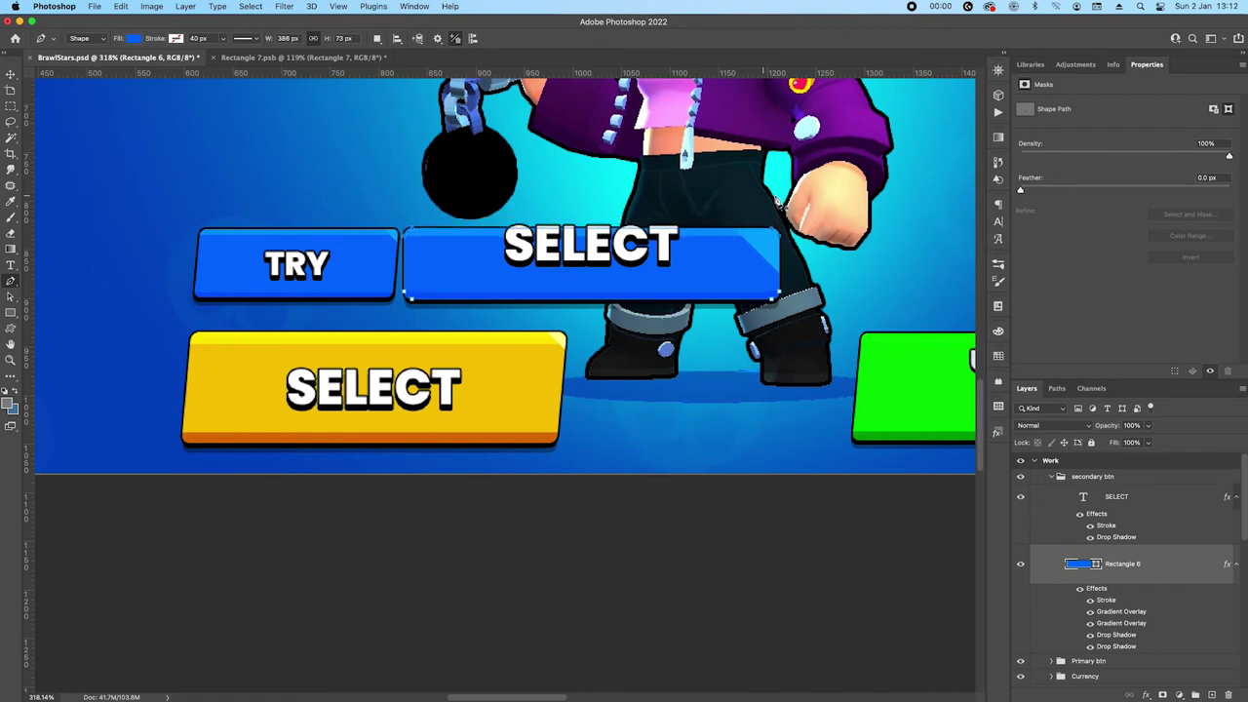
Check the rectangle's size from its selection outline, and raise its upper anchor points to a height of 74 px
click(1115, 65)
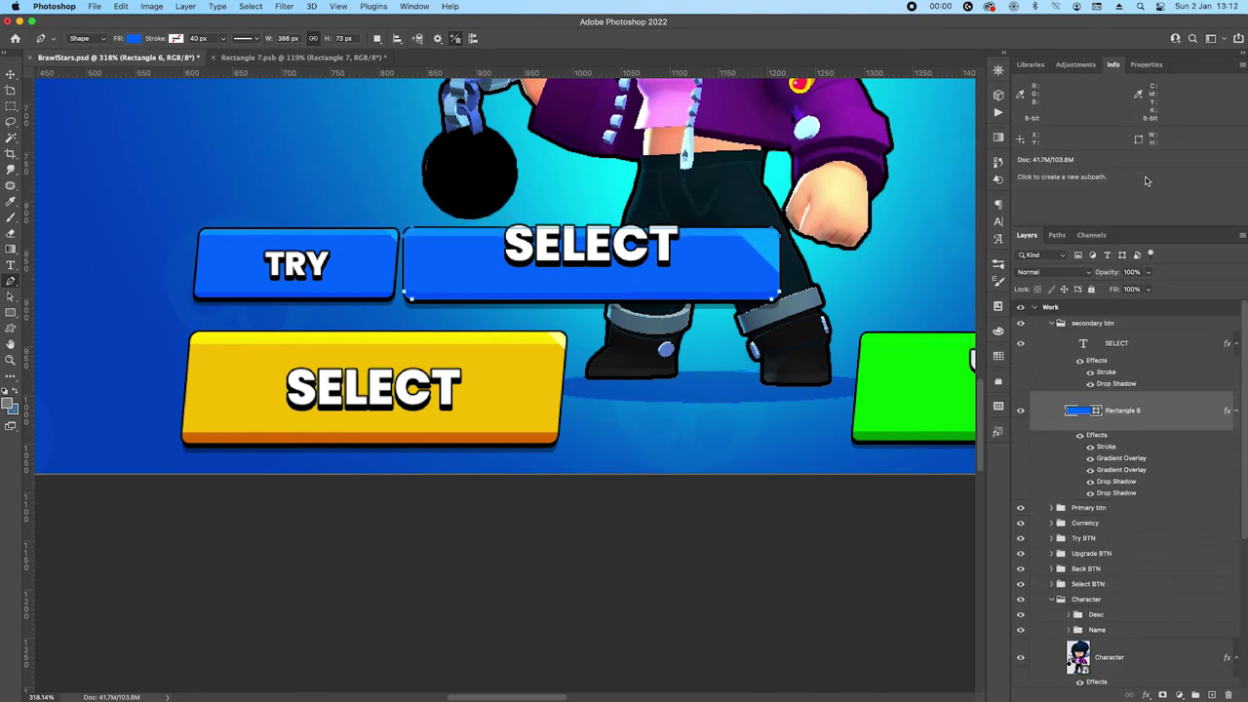
super+click(1082, 410)
key(super+d)
click(1146, 65)
key(Up)
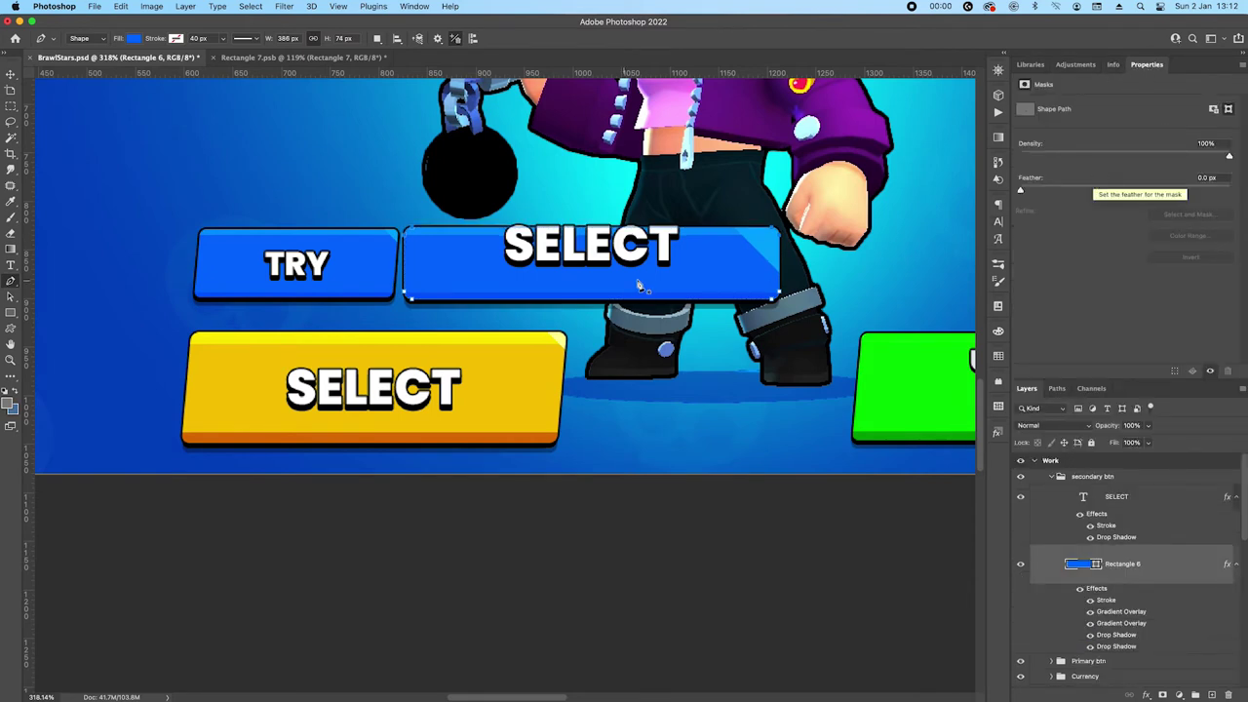
Move the blue rectangle's right-hand anchor points inward until the shape is 186 px wide, and finish editing the path
key(Left)
key(Left)
key(Left)
key(Left)
key(Left)
key(Left)
key(Left)
key(Left)
key(Left)
key(Left)
key(Left)
key(Left)
key(Left)
key(Left)
key(Left)
key(Left)
key(Left)
key(Left)
key(Left)
key(Left)
key(Left)
key(Left)
key(Left)
key(Left)
key(Left)
key(Left)
key(Left)
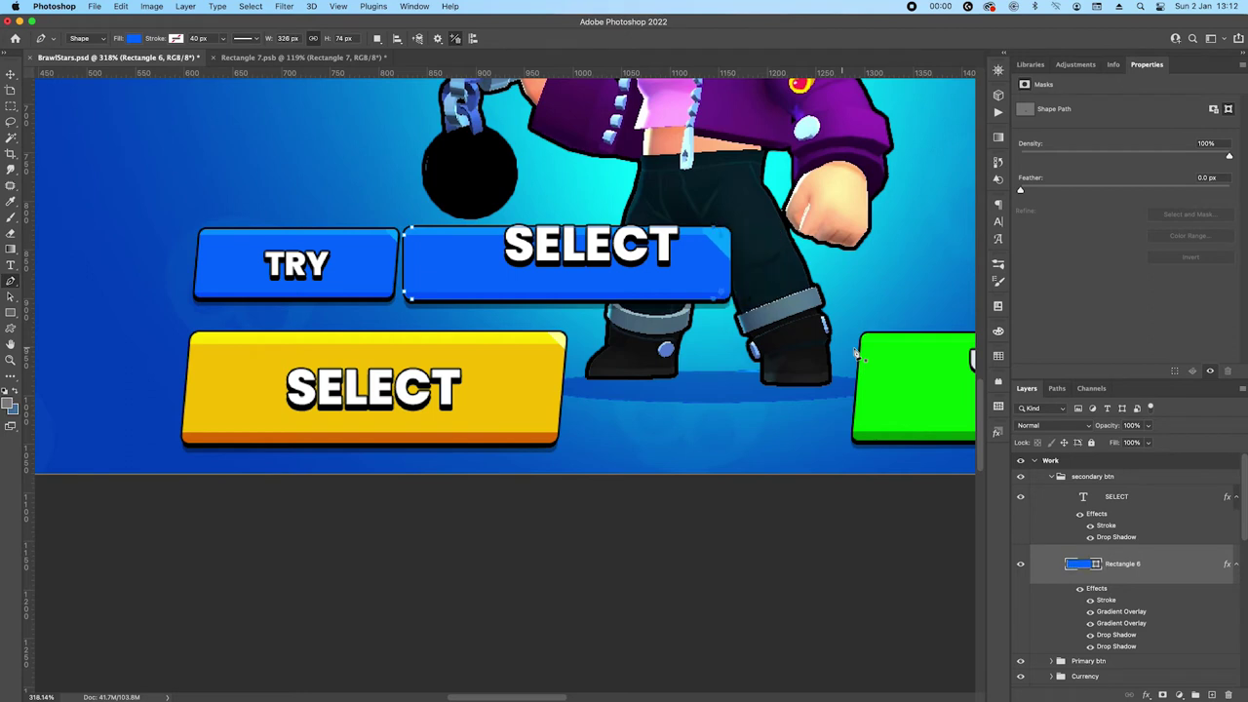
key(Left)
key(Left)
key(Left)
key(Left)
key(Left)
key(Left)
key(Left)
key(Left)
key(Left)
key(Left)
key(Left)
key(Left)
key(Left)
key(Left)
key(Left)
key(Left)
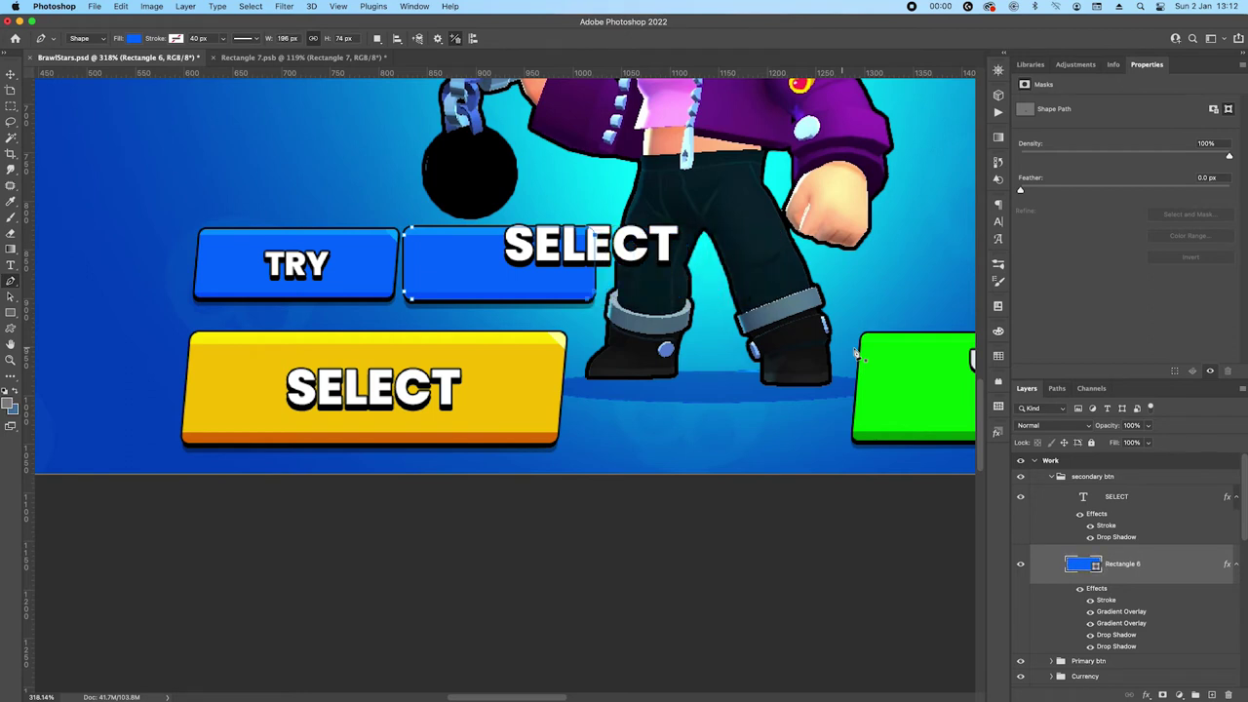
key(Left)
key(Left)
key(Left)
key(Left)
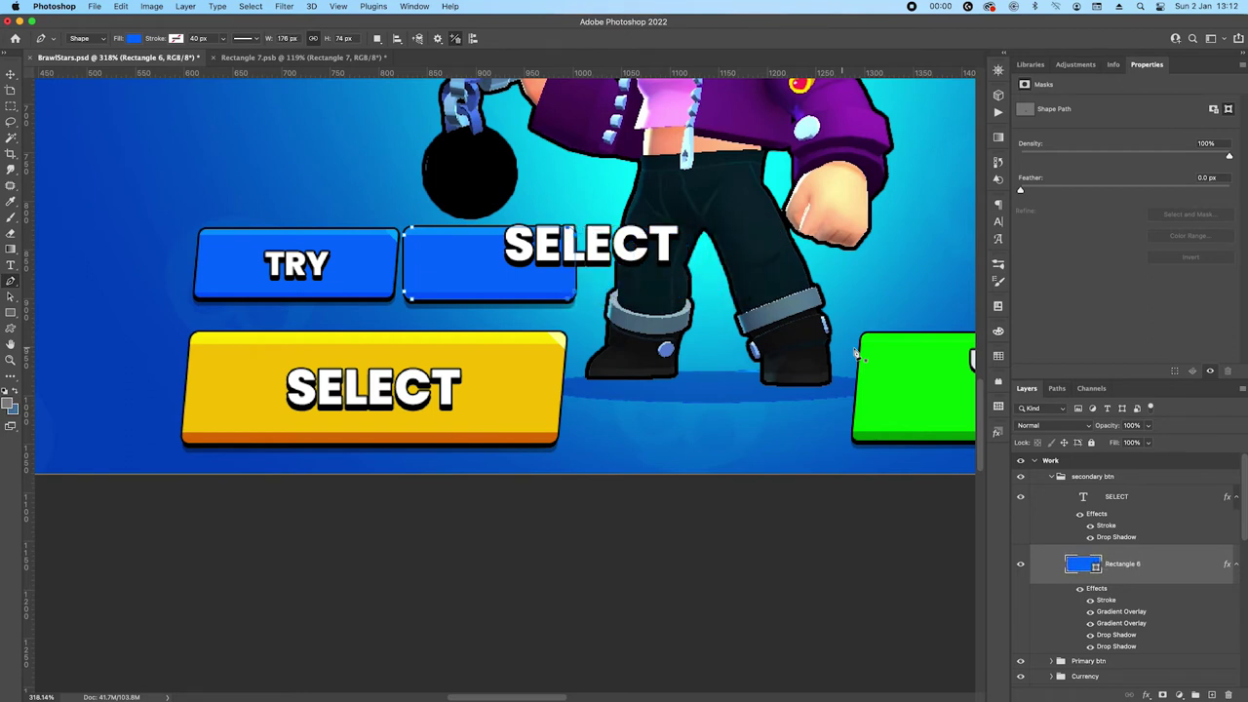
key(Right)
key(Right)
key(Right)
key(Right)
key(Return)
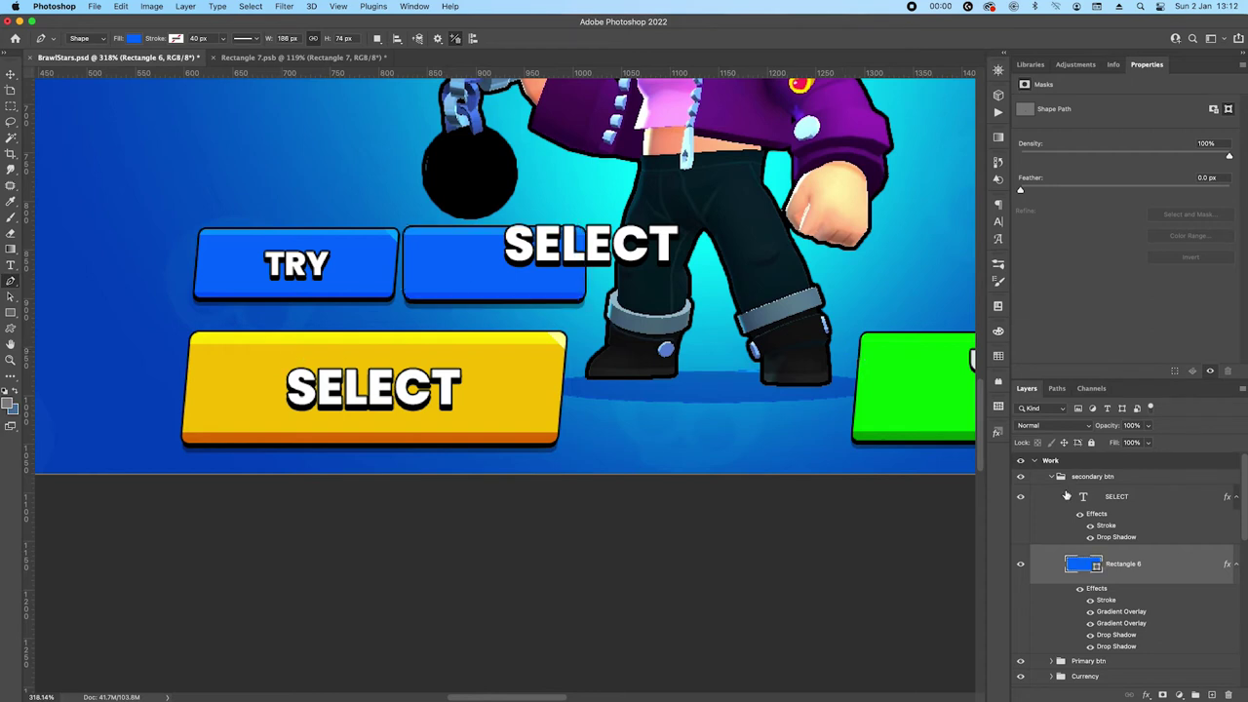
Reposition the 45° corner Gradient Overlay to the resized rectangle's upper-right corner, and apply the layer style
double_click(1122, 613)
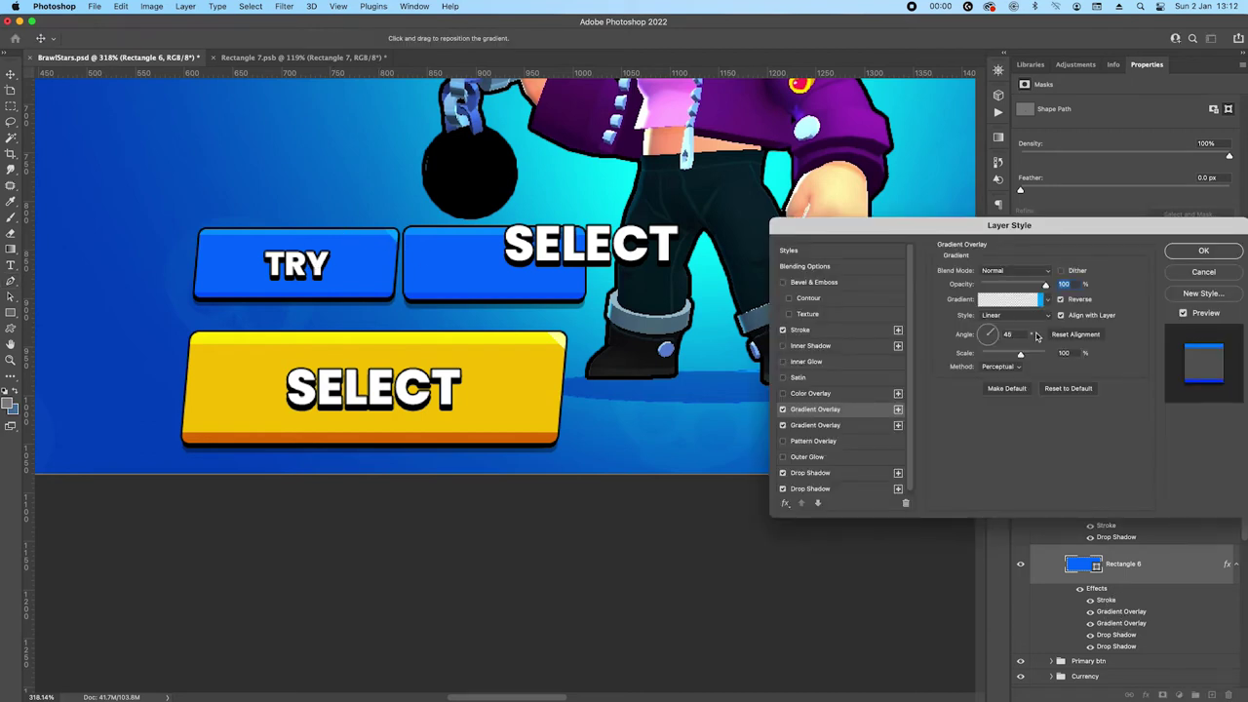
click(1079, 336)
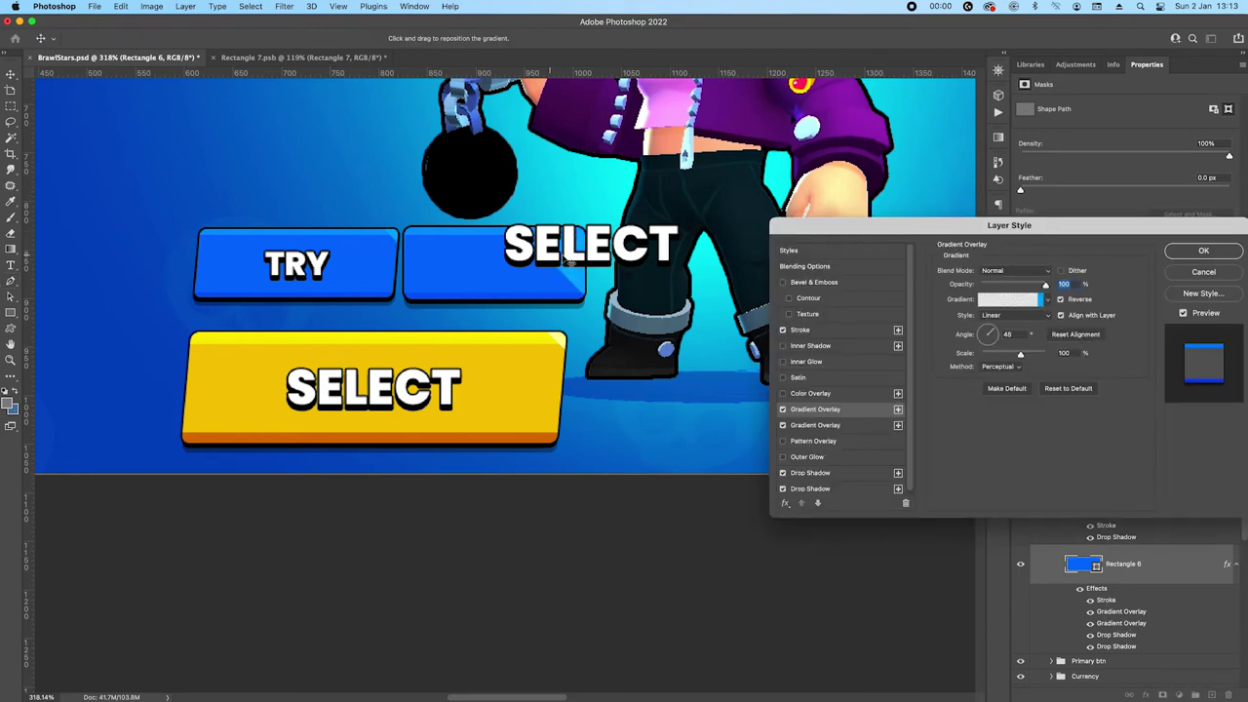
drag(582, 242, 584, 242)
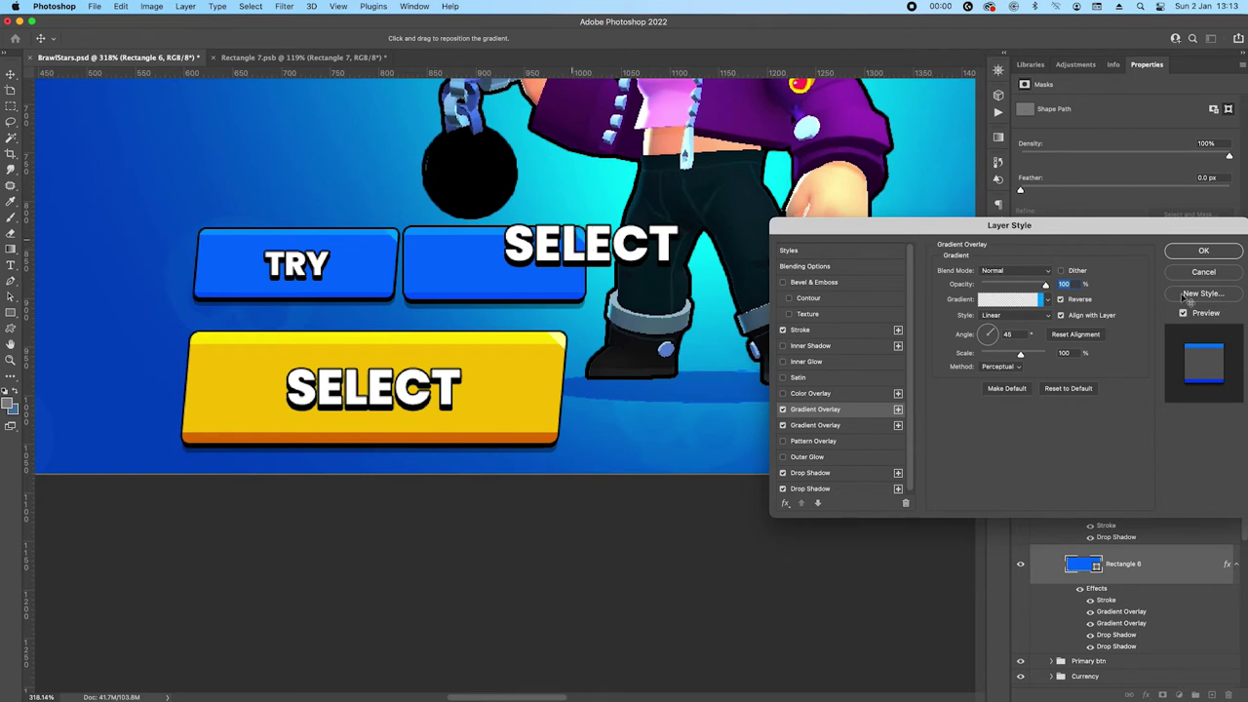
click(1201, 252)
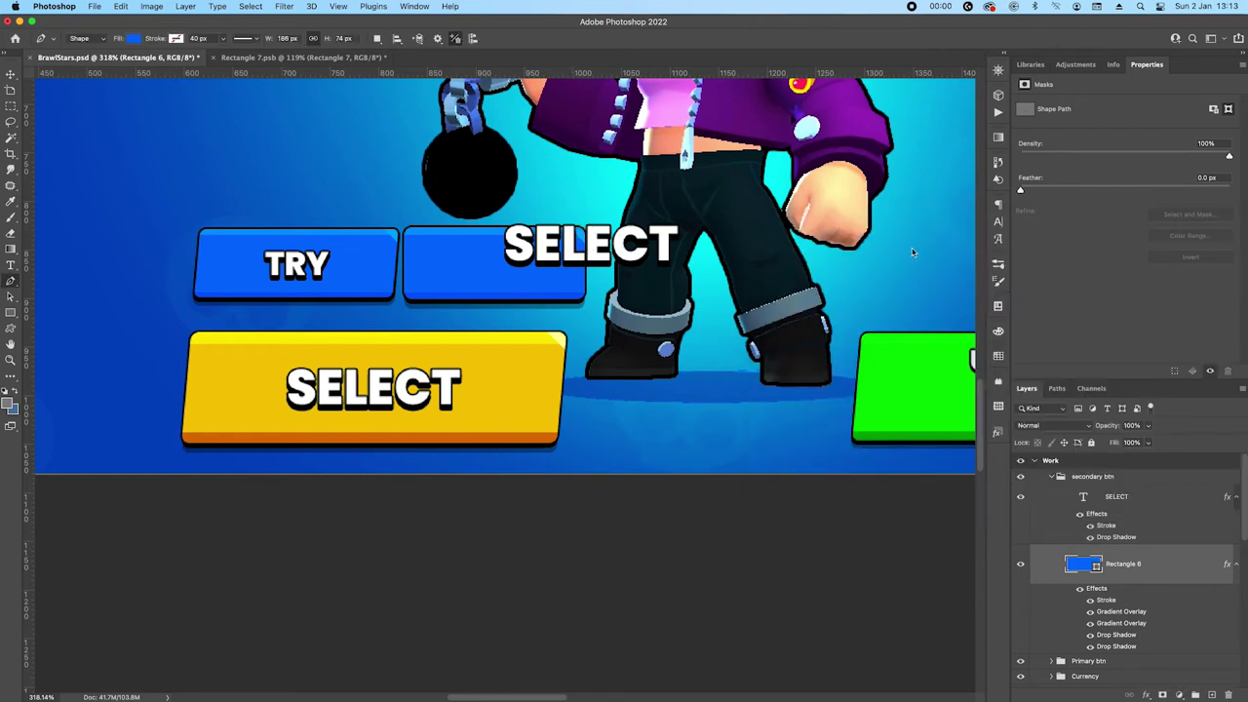
Change the secondary button's SELECT text to "TRY" and set its font size to 16 pt
click(1121, 498)
double_click(1083, 498)
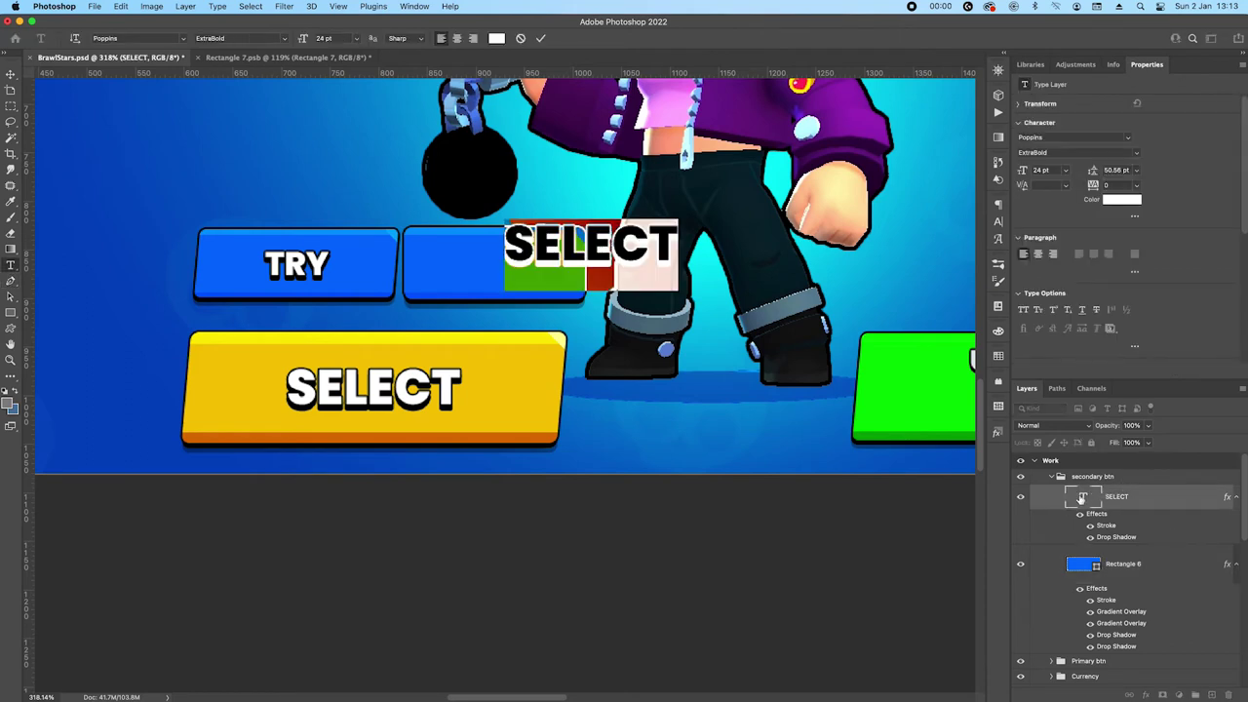
text(TRY)
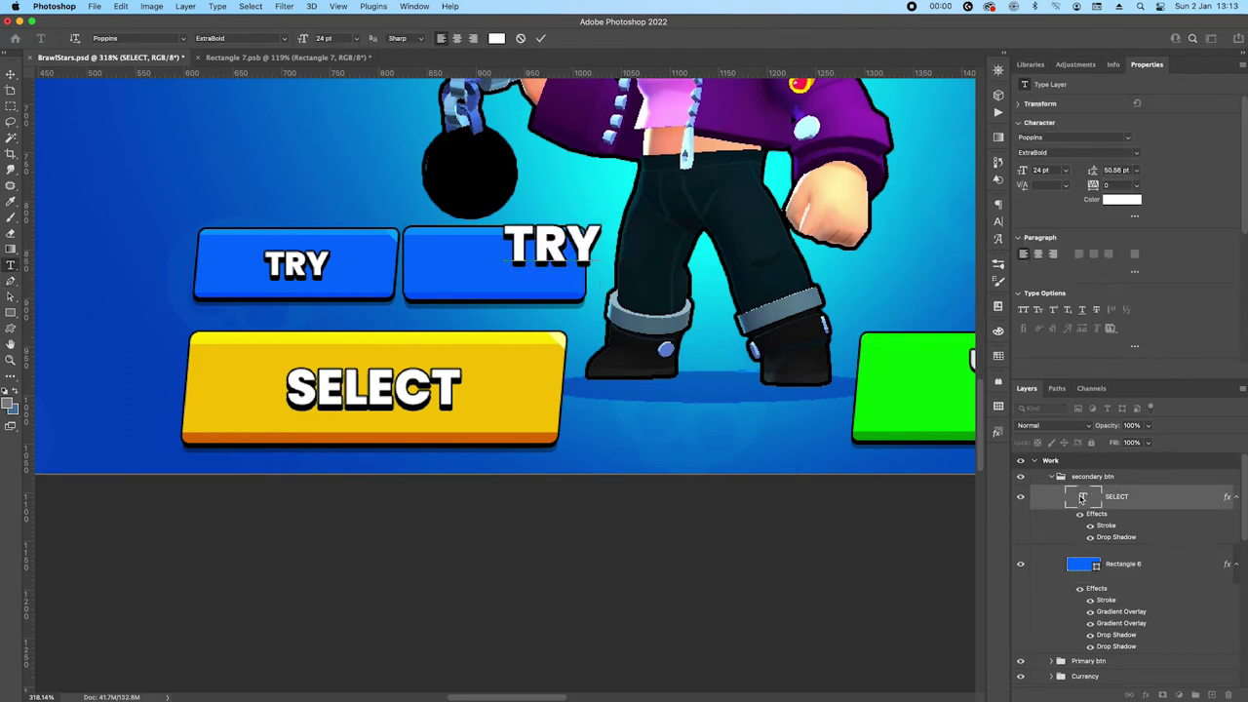
key(Escape)
key(p)
click(1063, 172)
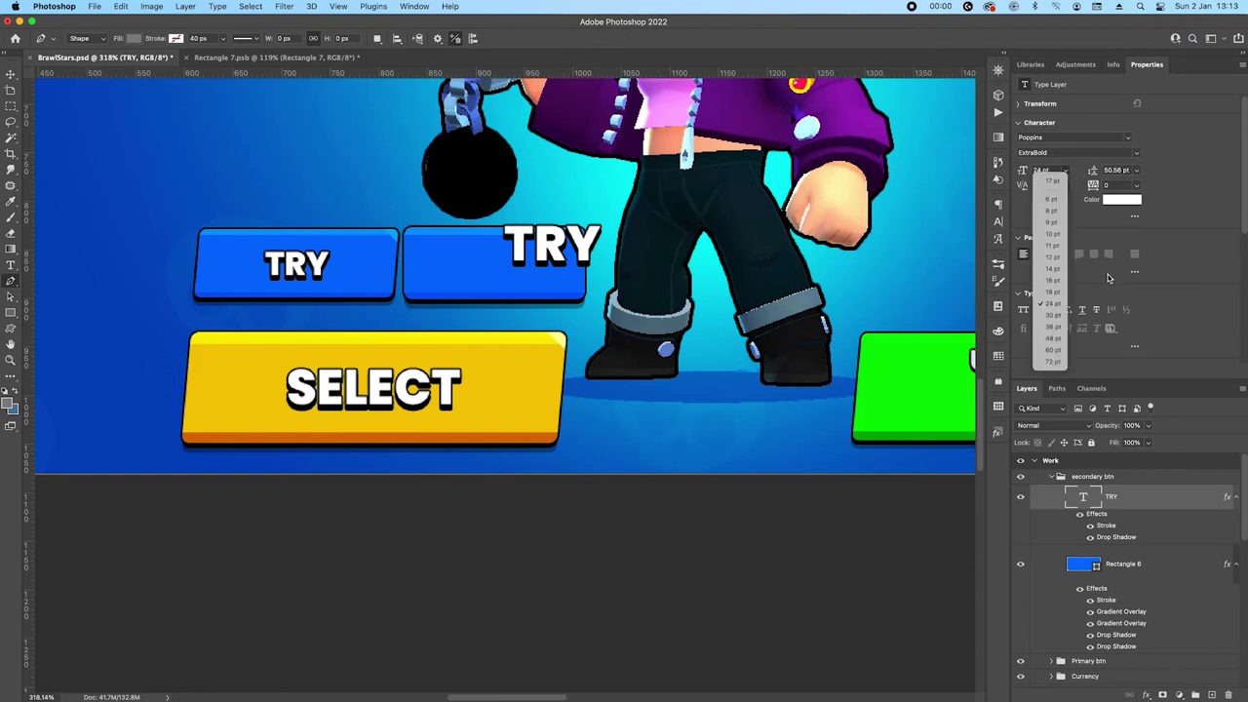
click(1053, 284)
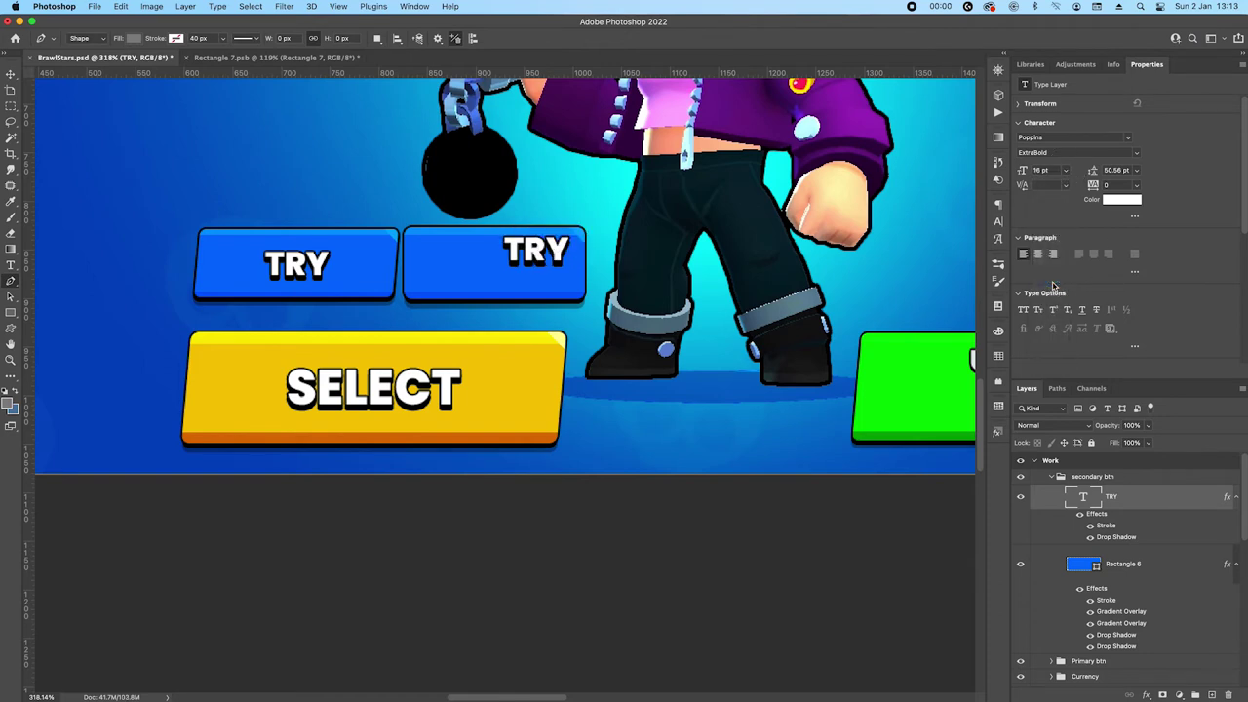
Adjust the Drop Shadow distance of the new TRY text and apply the layer style
double_click(1114, 537)
click(1055, 325)
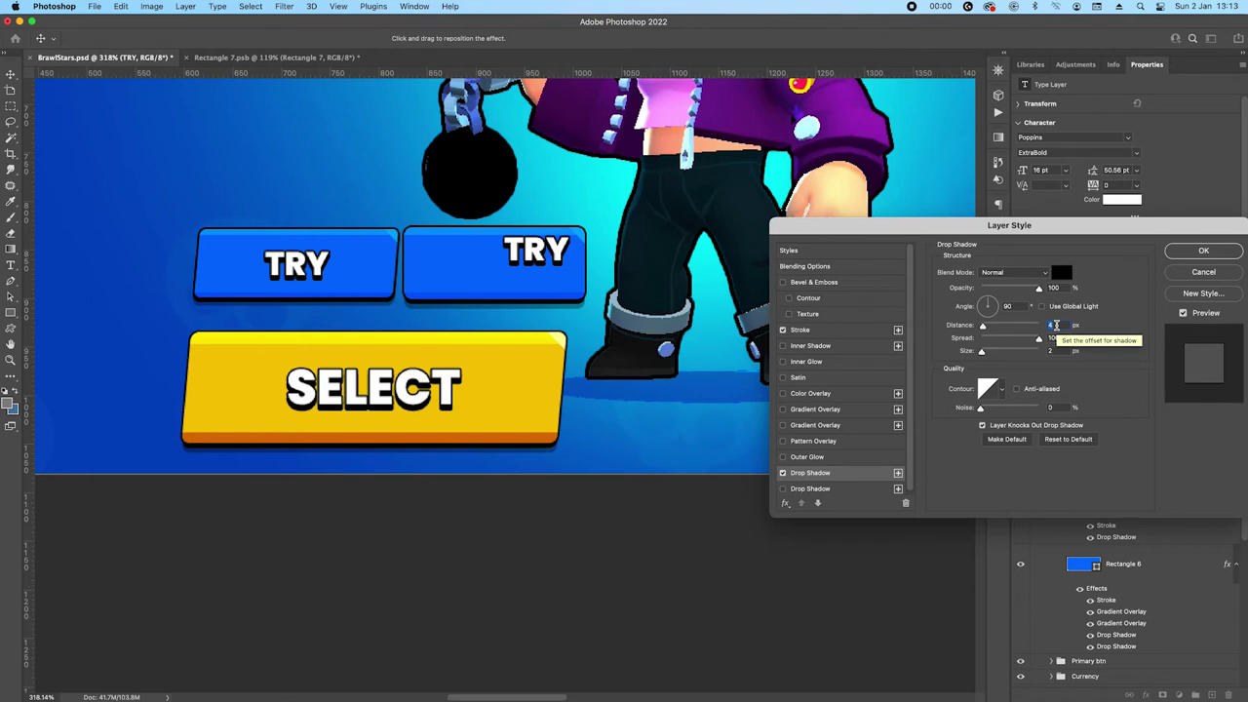
click(1201, 250)
Load the blue rectangle's outline as a selection while keeping the TRY text layer active
super+click(1085, 565)
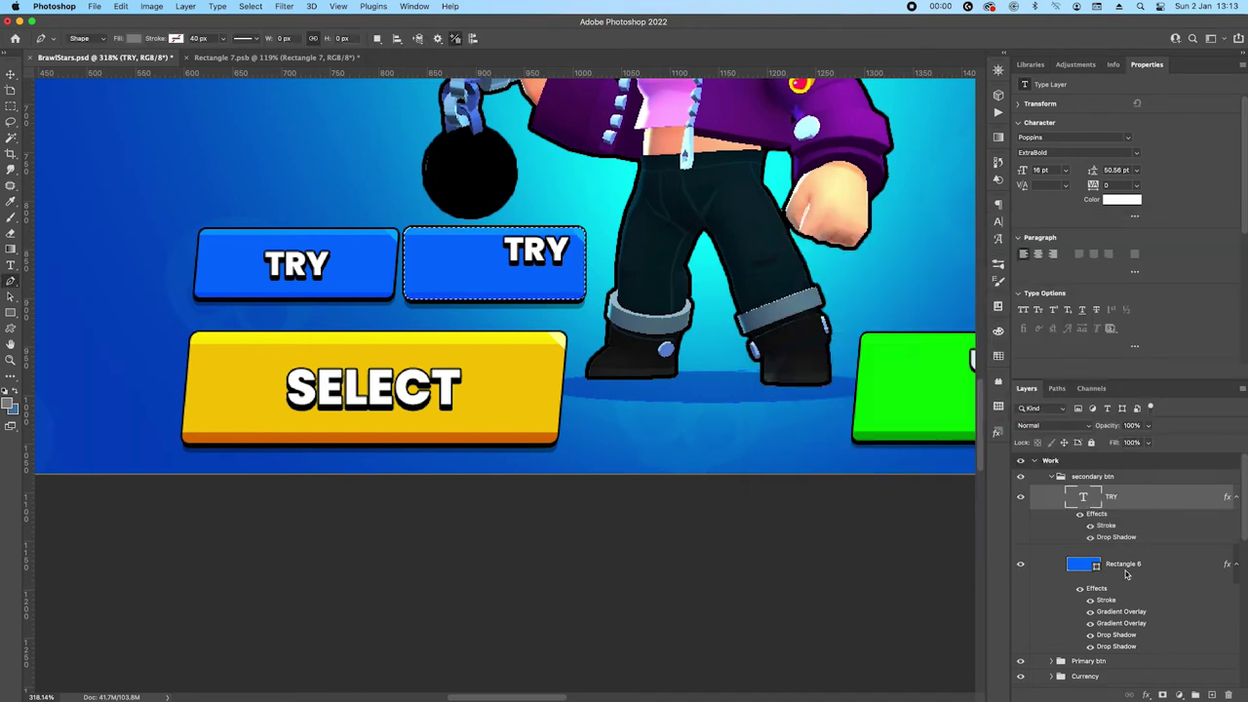
Center the TRY text horizontally and vertically on the new blue rectangle, and clear the selection
click(10, 78)
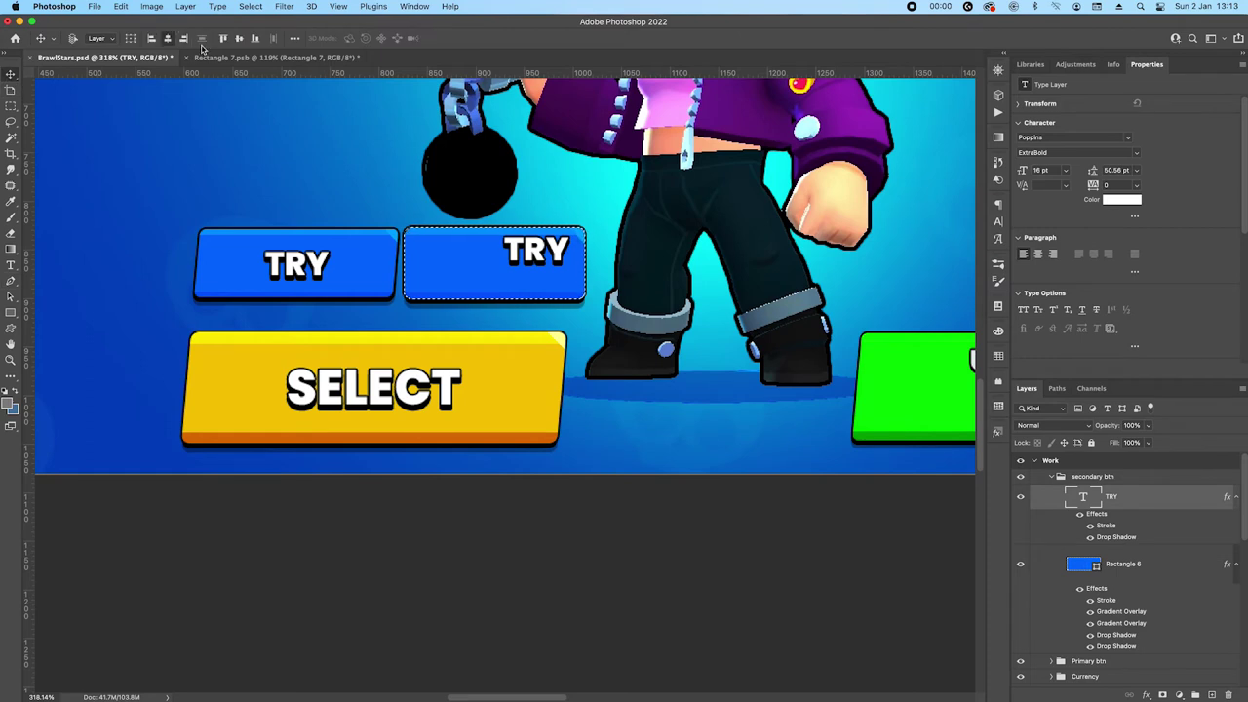
click(167, 38)
click(239, 38)
key(super+d)
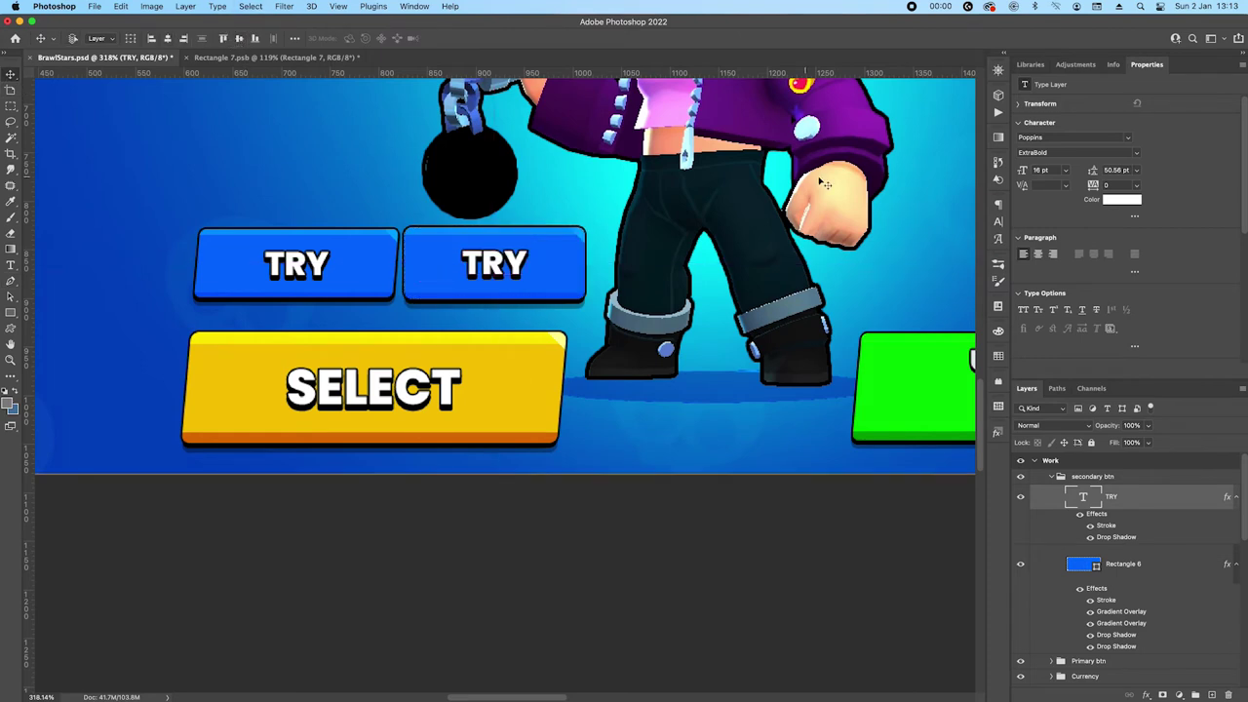
Skew the new blue TRY rectangle horizontally by -6 degrees with Free Transform
click(1174, 570)
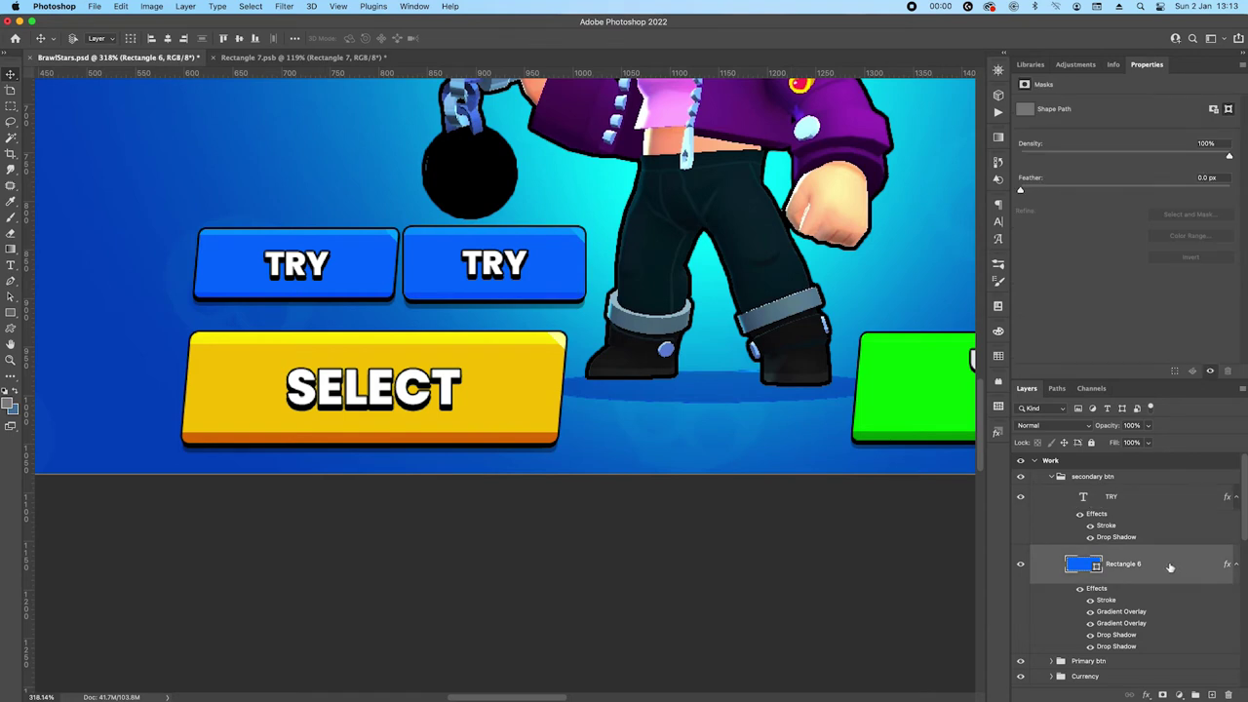
key(super+t)
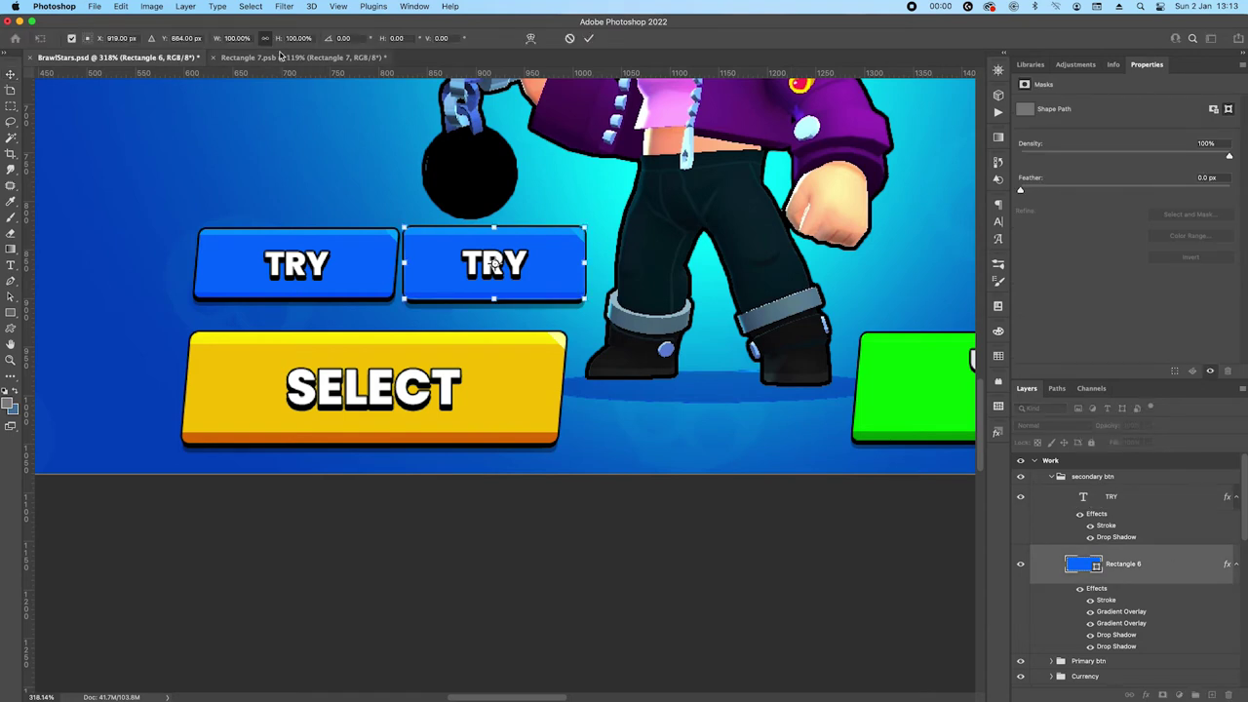
right_click(563, 265)
click(607, 322)
click(396, 38)
text(-6)
key(Return)
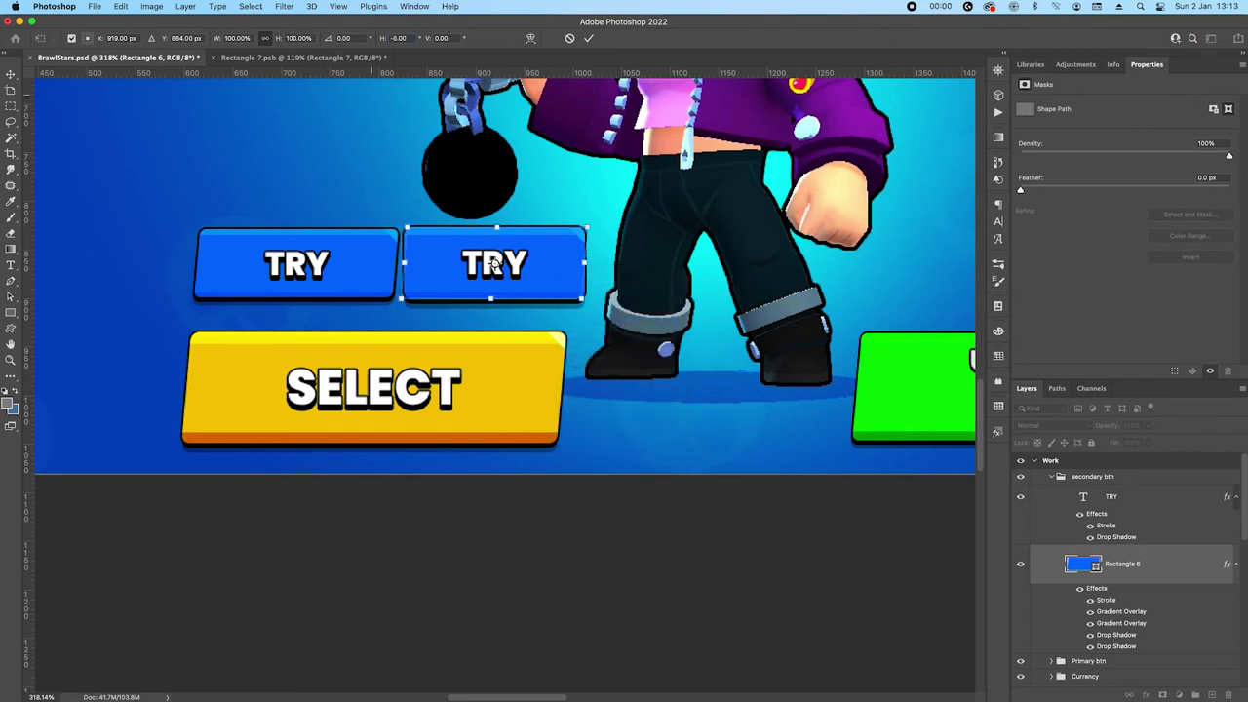
key(Return)
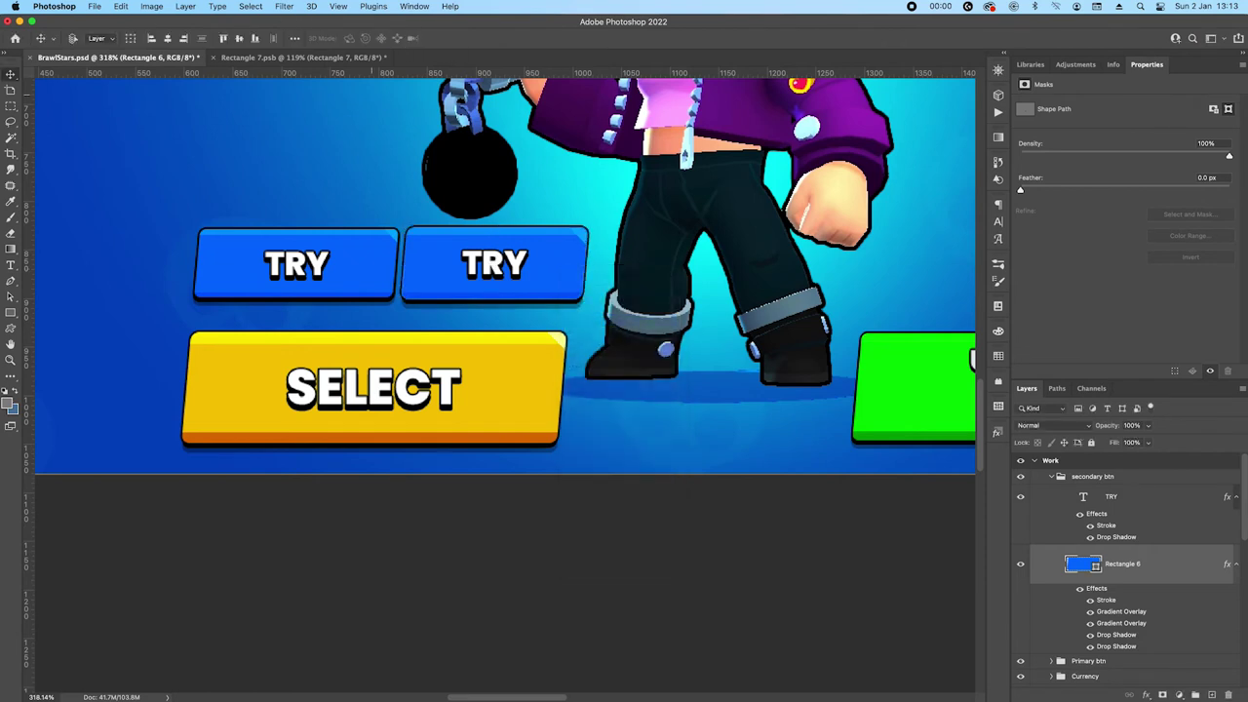
Move the secondary btn group over the reference TRY button, aligned to its slanted starting edge, and collapse the group
click(1117, 478)
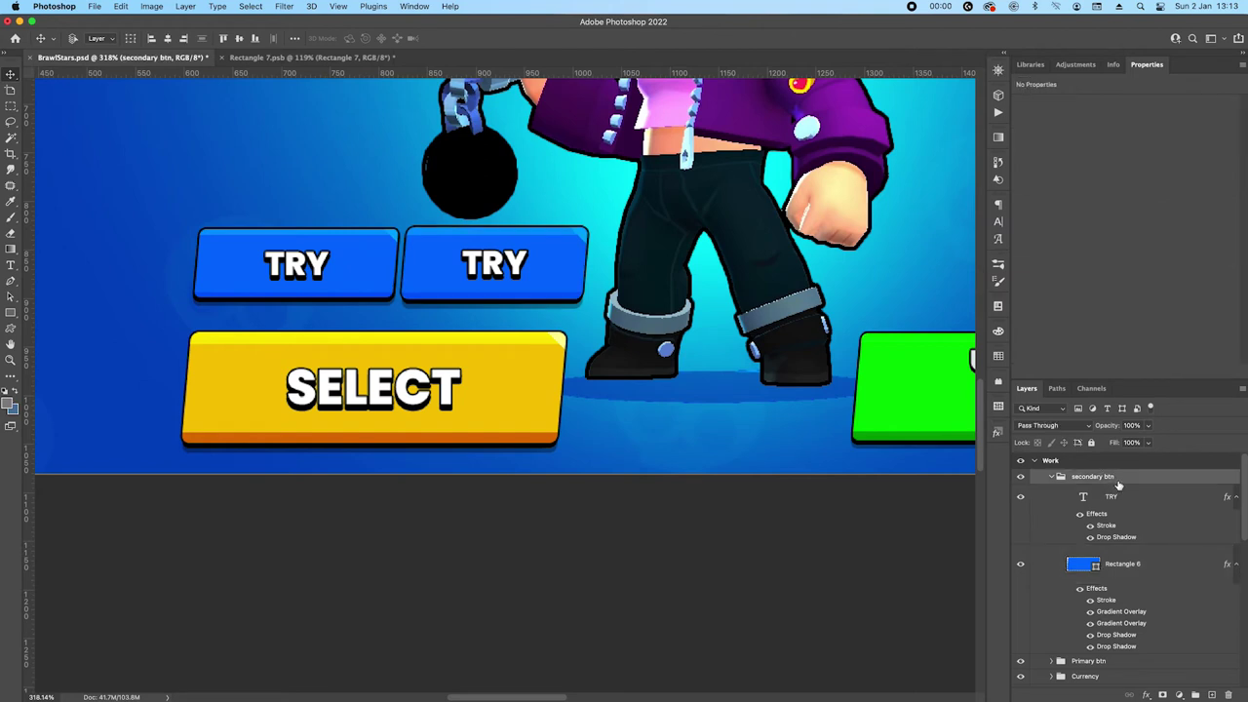
drag(569, 263, 362, 256)
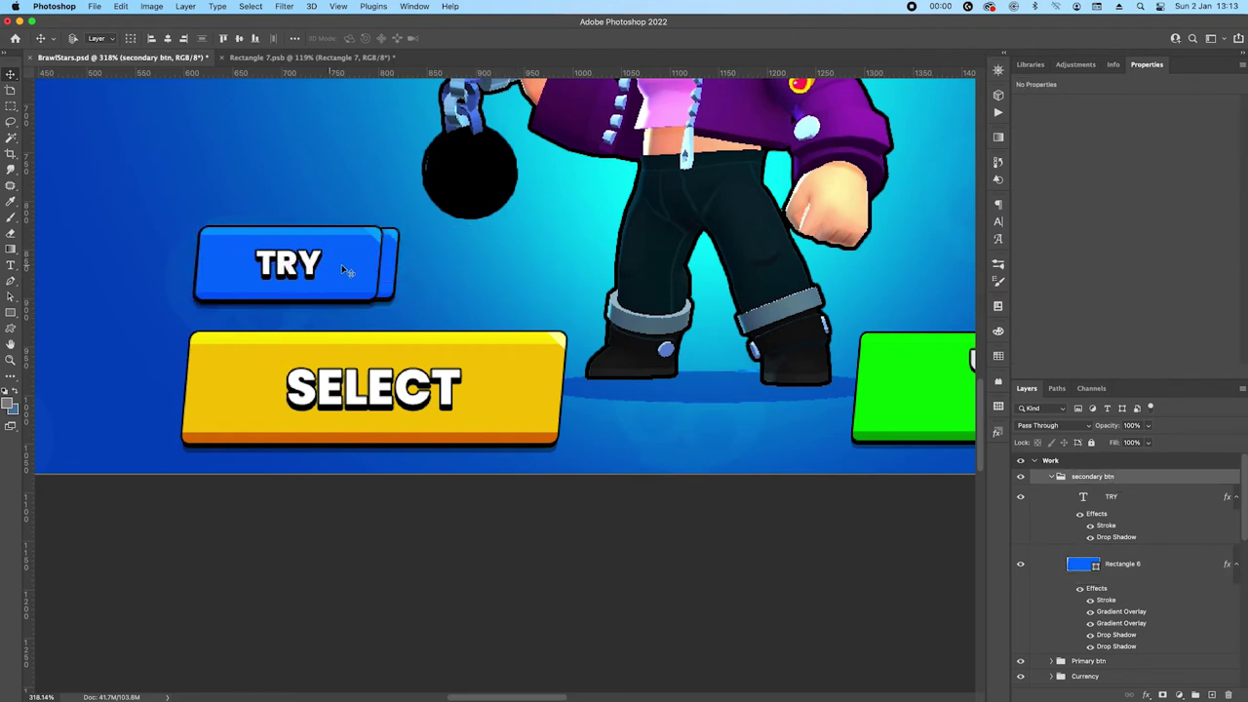
scroll(341, 264, down, 3)
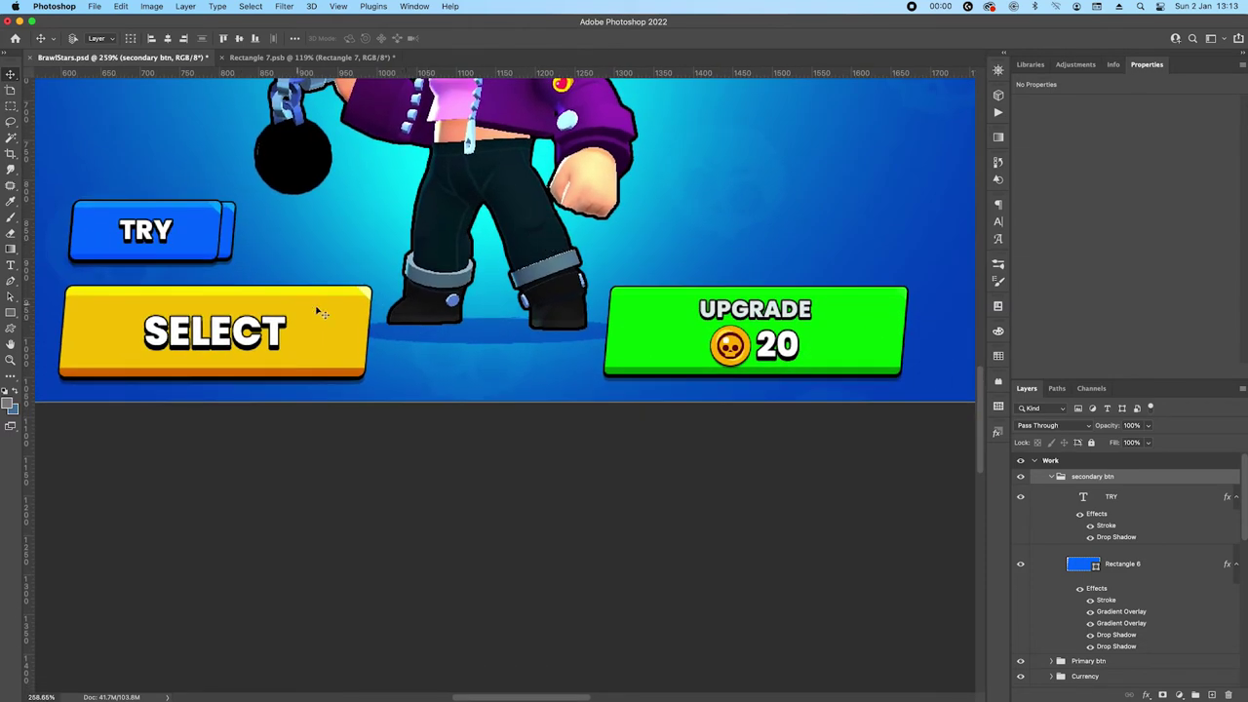
click(1051, 477)
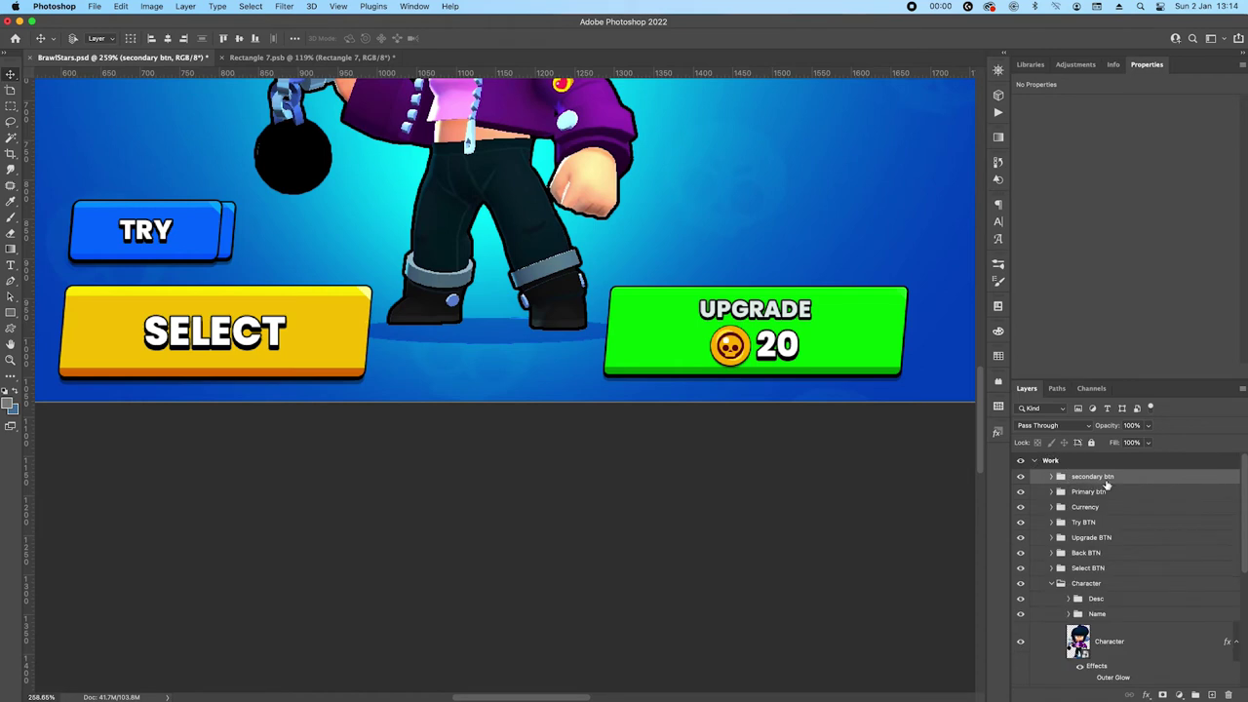
click(1126, 493)
click(1123, 479)
drag(152, 308, 728, 308)
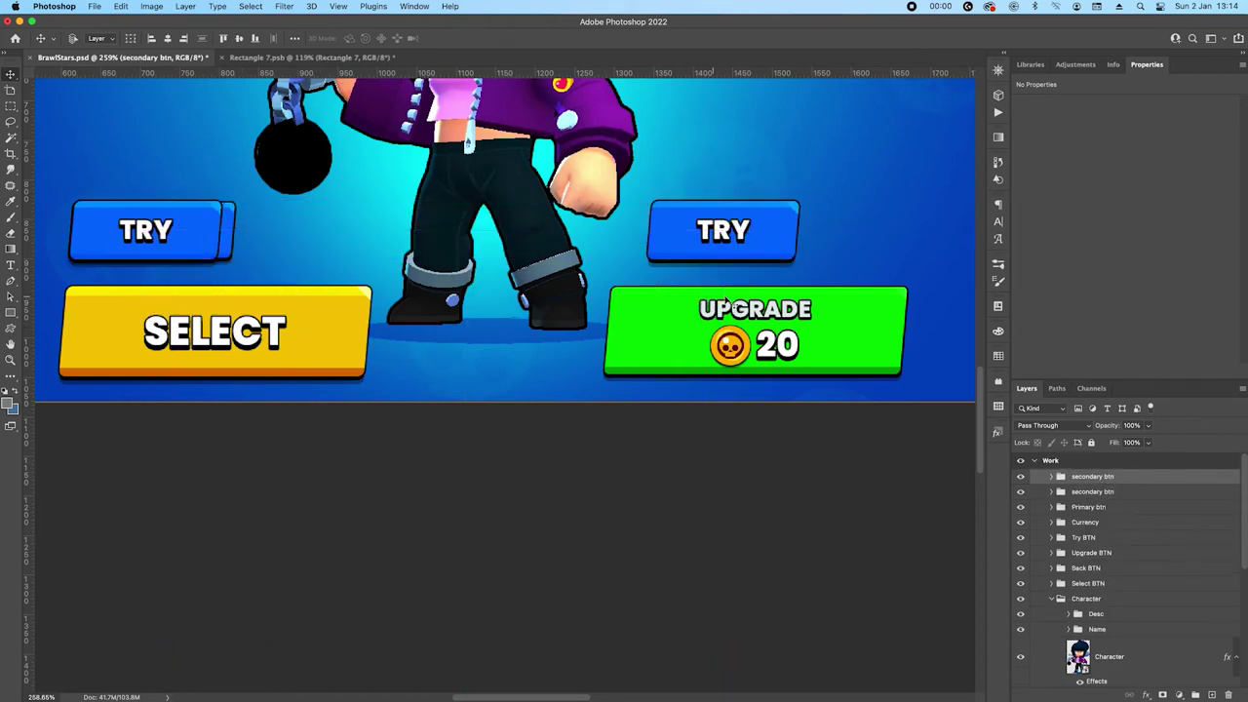
key(super+z)
Duplicate the Primary btn group and place the yellow SELECT copy just beside the green UPGRADE button
click(1131, 492)
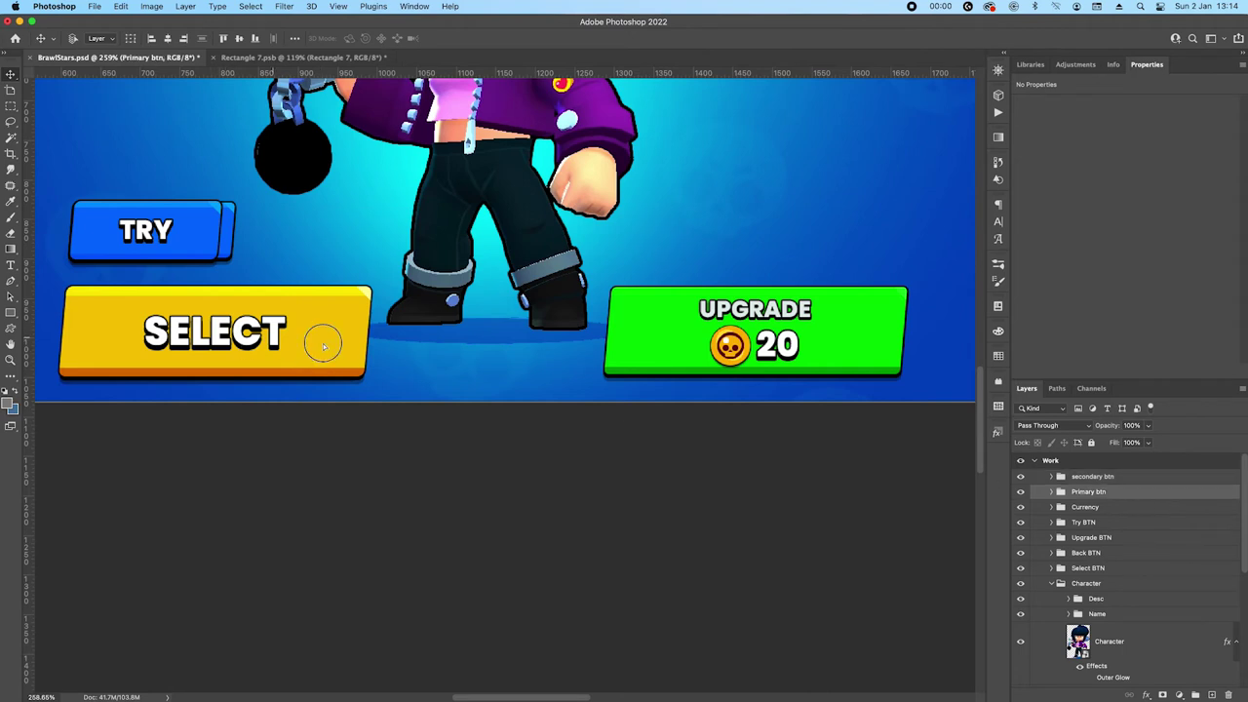
drag(322, 341, 826, 346)
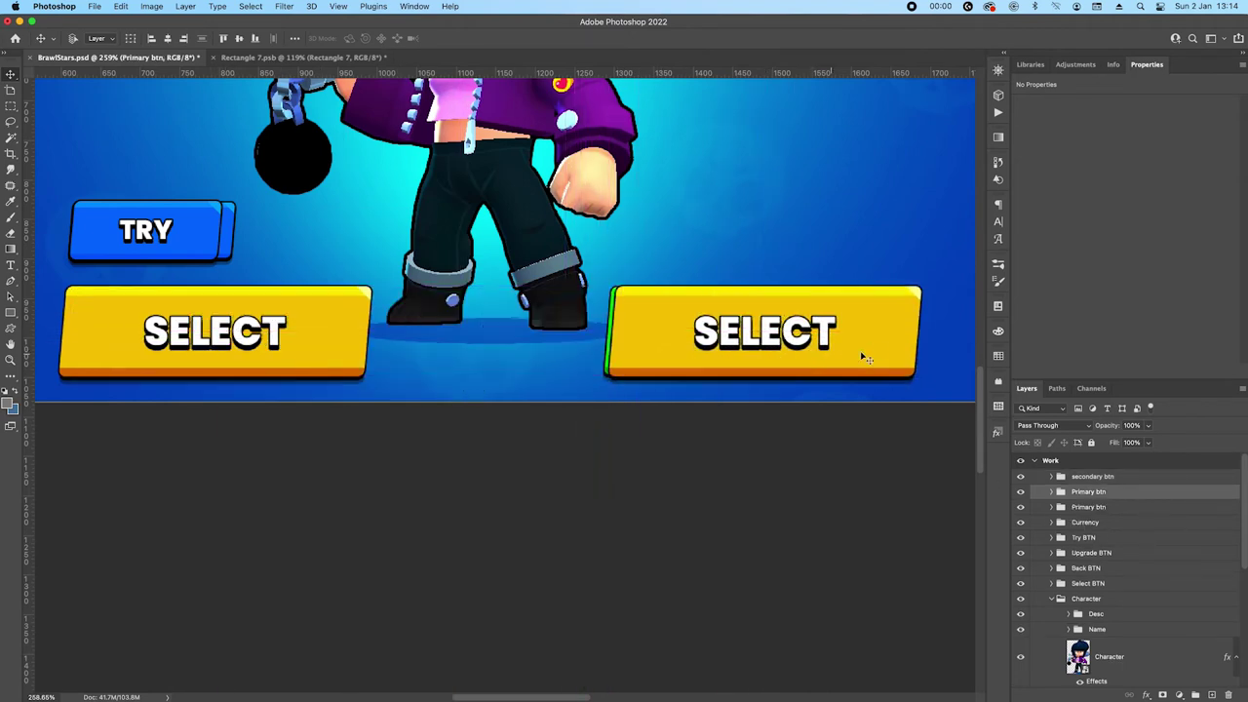
scroll(776, 343, right, 5)
drag(459, 322, 774, 321)
Rename the duplicated Primary btn group as Upgrade btn
double_click(1075, 492)
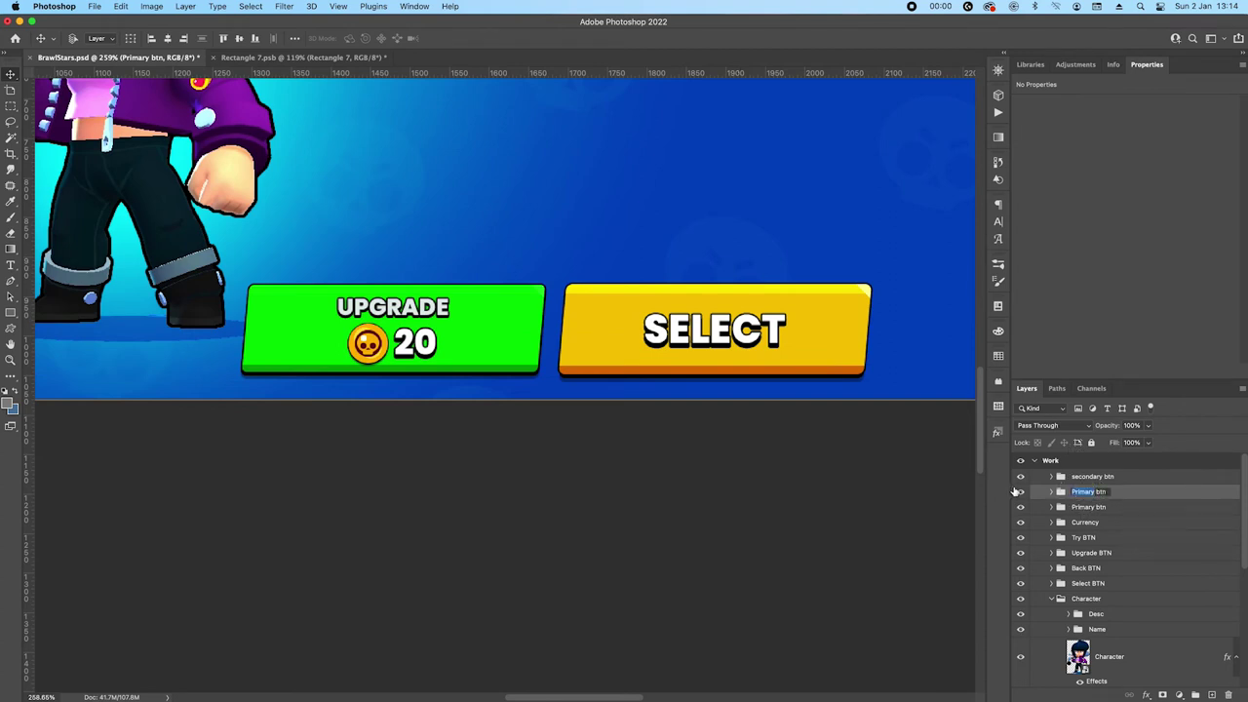
text(Upgrade)
key(Return)
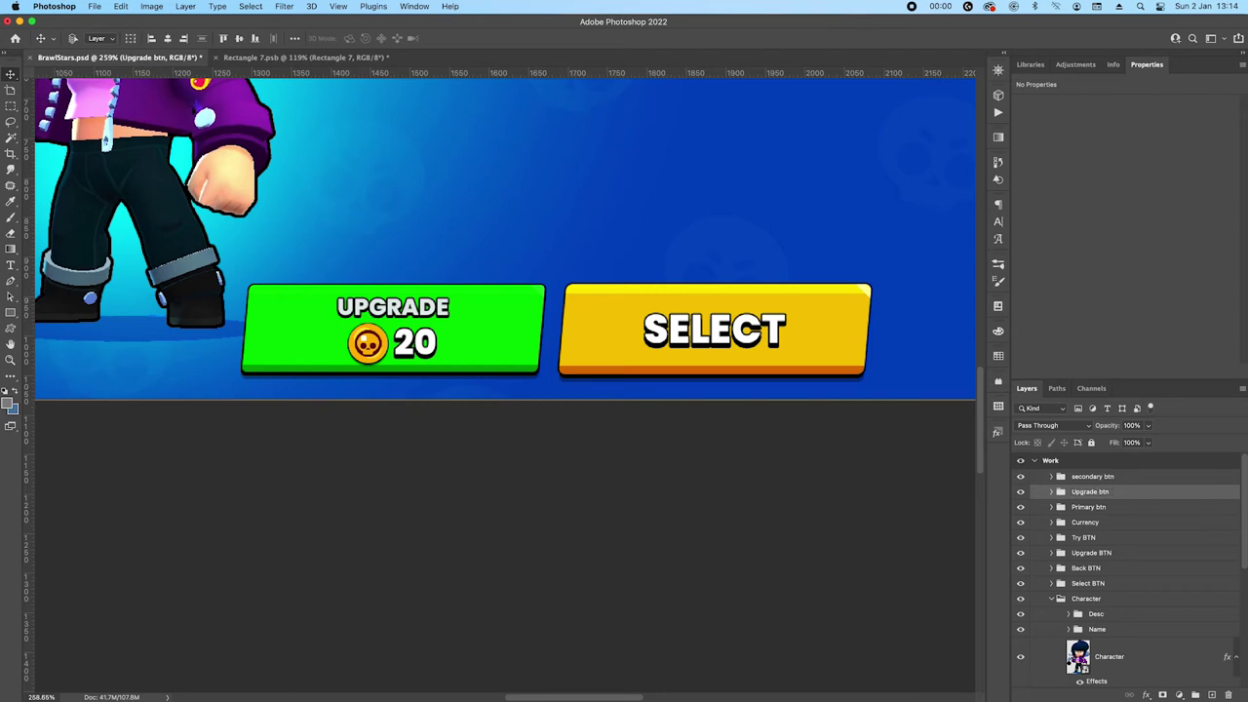
Recolor the rectangle in the Upgrade btn group with the green sampled from the reference UPGRADE button
click(1050, 492)
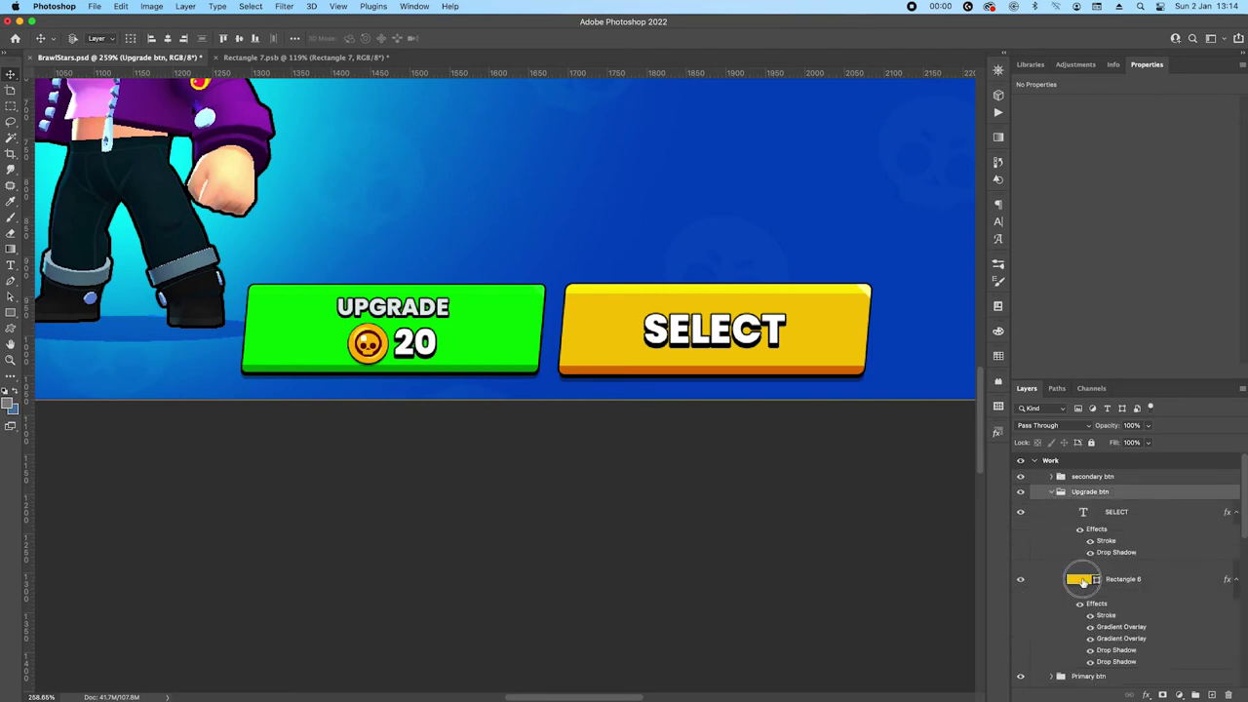
click(1083, 579)
click(517, 338)
click(1186, 310)
Change the orange stop of the rectangle's lower Gradient Overlay to the dark green sampled from the reference button's bottom edge
double_click(1122, 639)
click(986, 298)
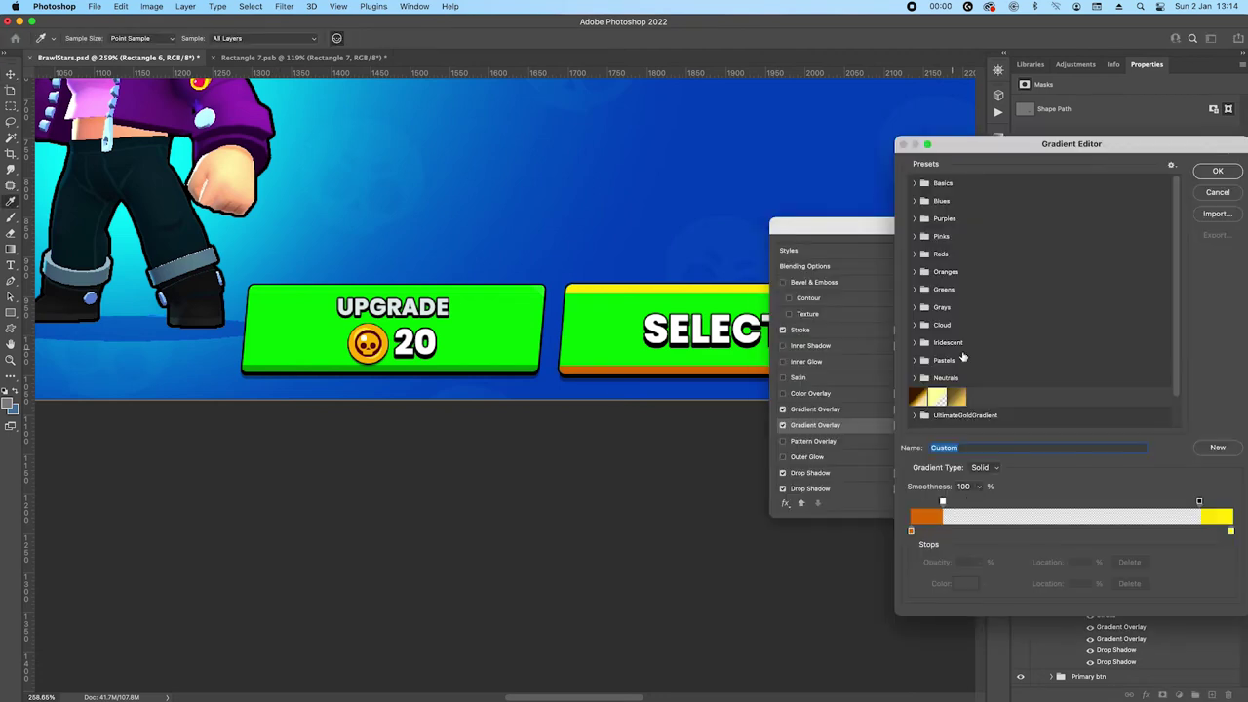
click(910, 532)
click(487, 365)
click(1218, 171)
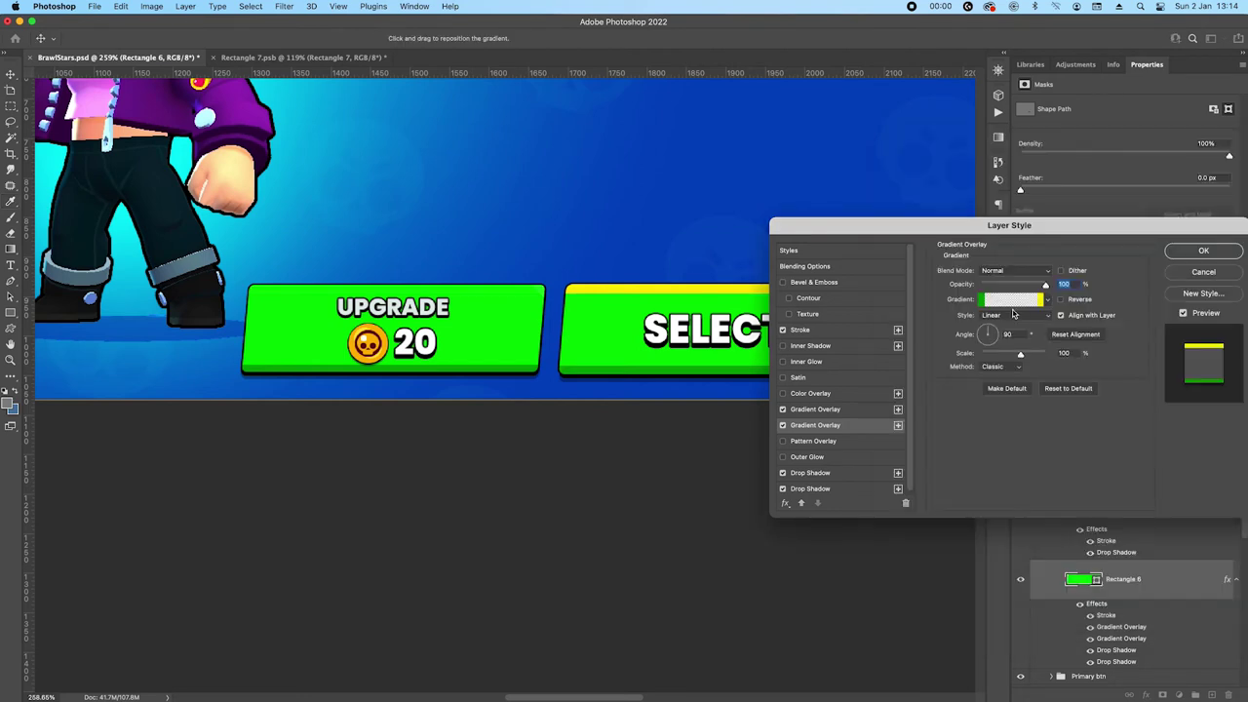
Change the yellow stop of the same Gradient Overlay to the bright green sampled from the reference button's upper strip
click(1010, 302)
click(1231, 532)
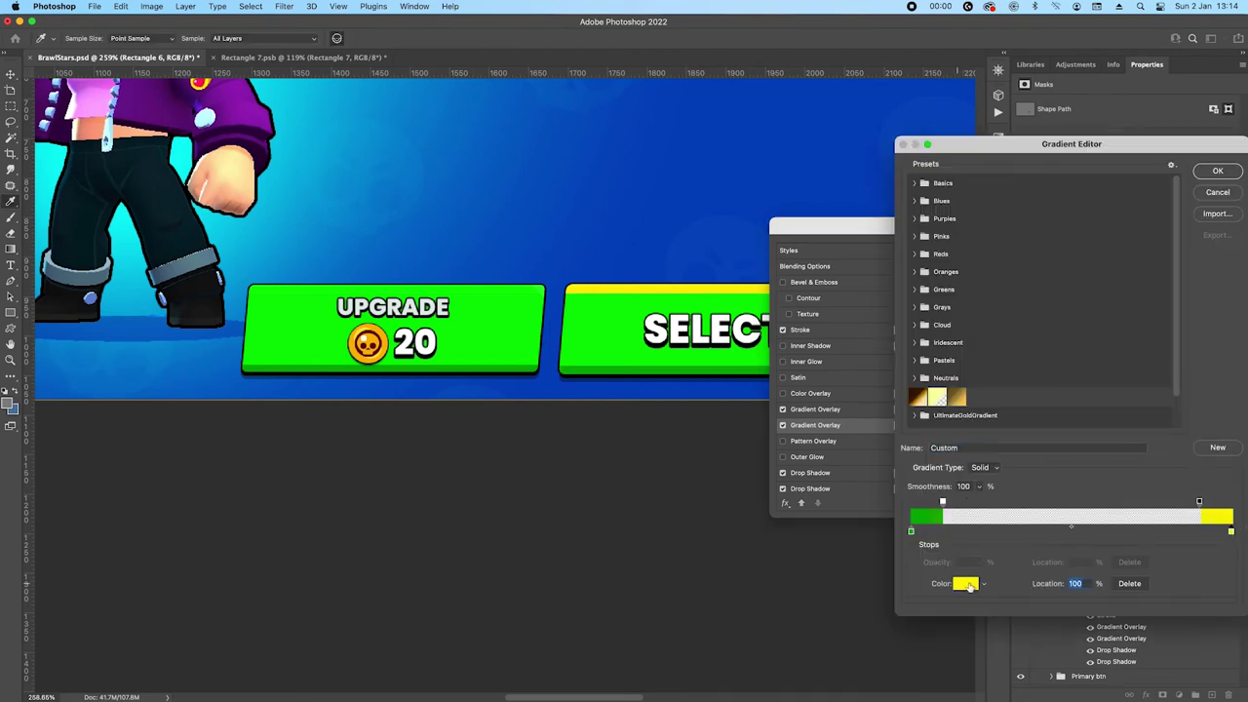
click(967, 584)
click(461, 300)
click(1184, 308)
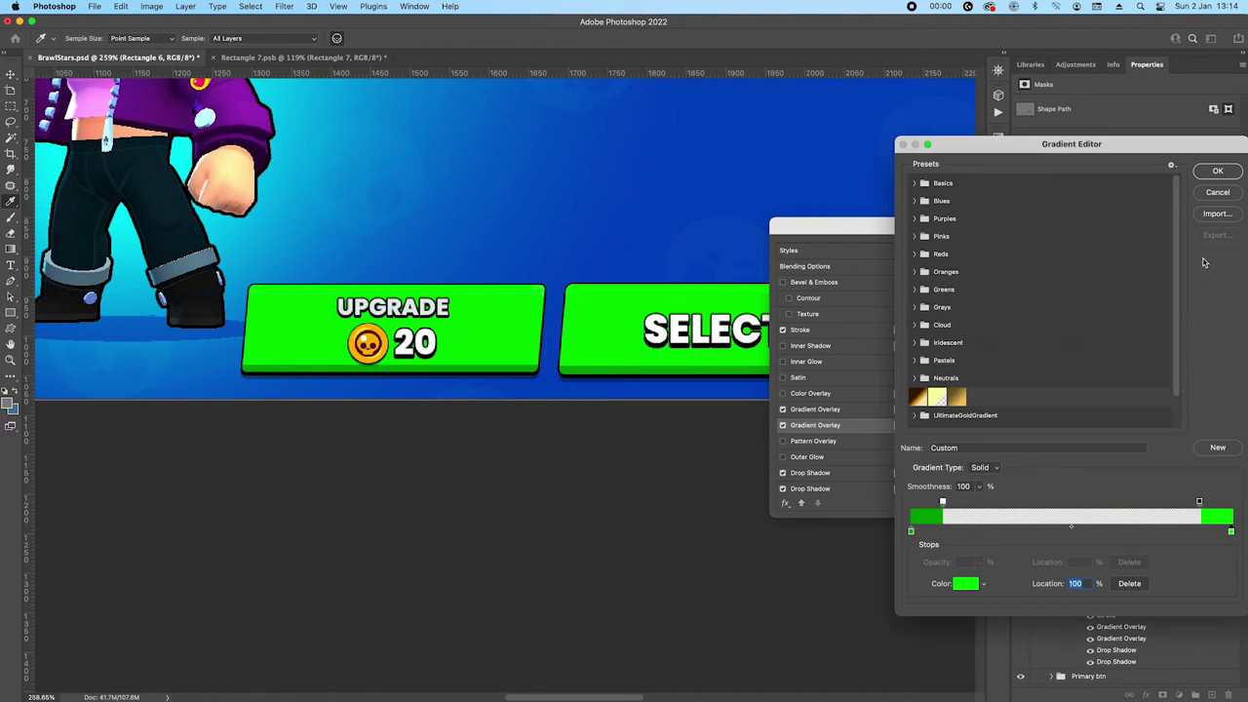
click(1215, 170)
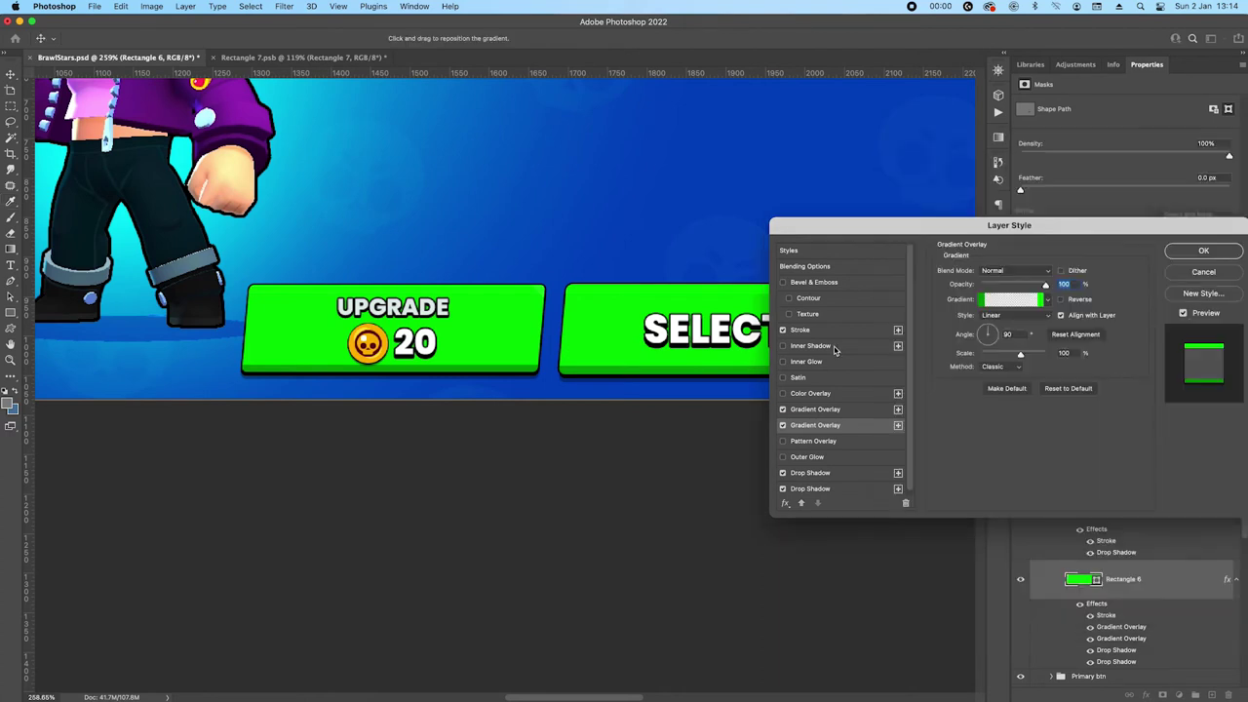
Recolor the other Gradient Overlay's pale yellow stop with the light green of the reference button's upper corner, and apply the layer style
click(820, 409)
click(1034, 300)
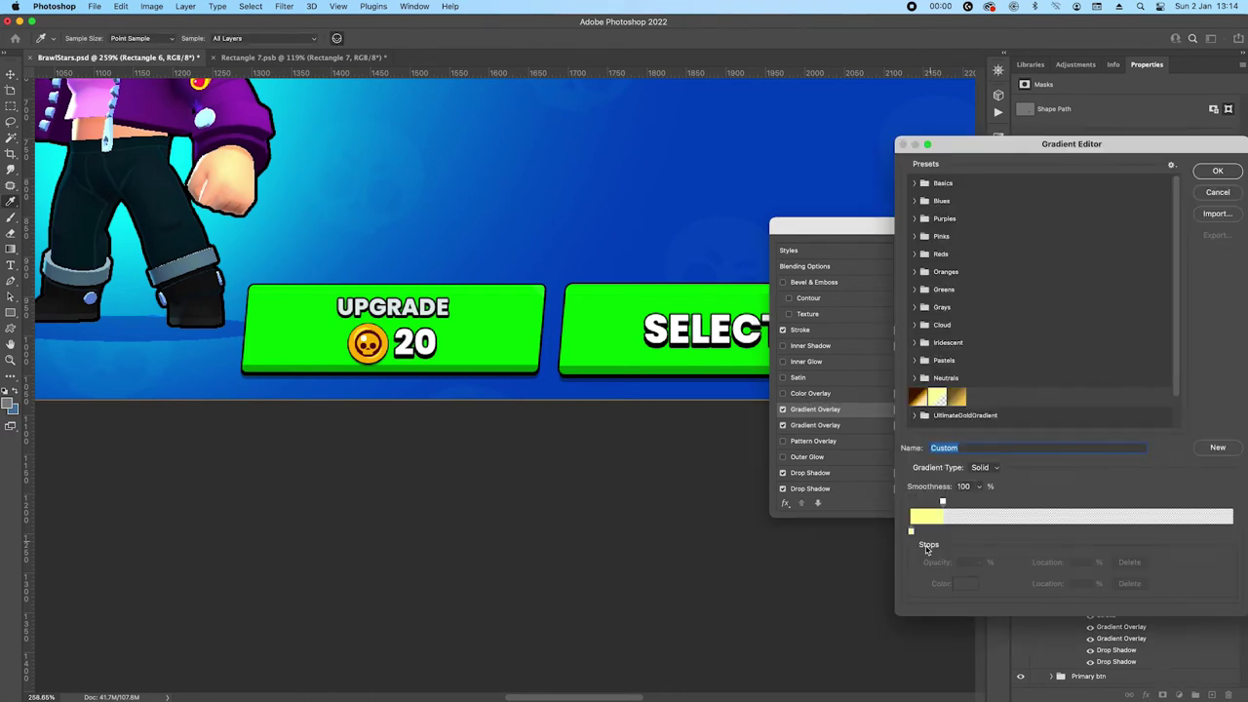
click(910, 532)
click(539, 289)
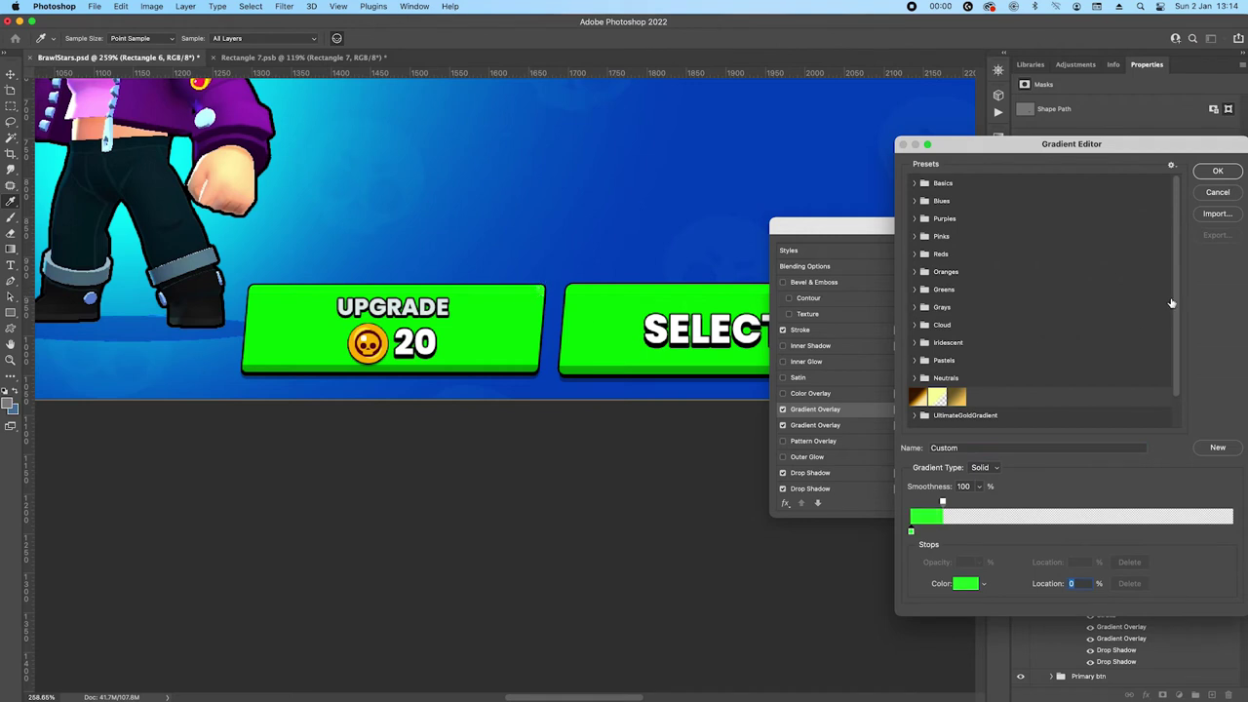
click(1215, 171)
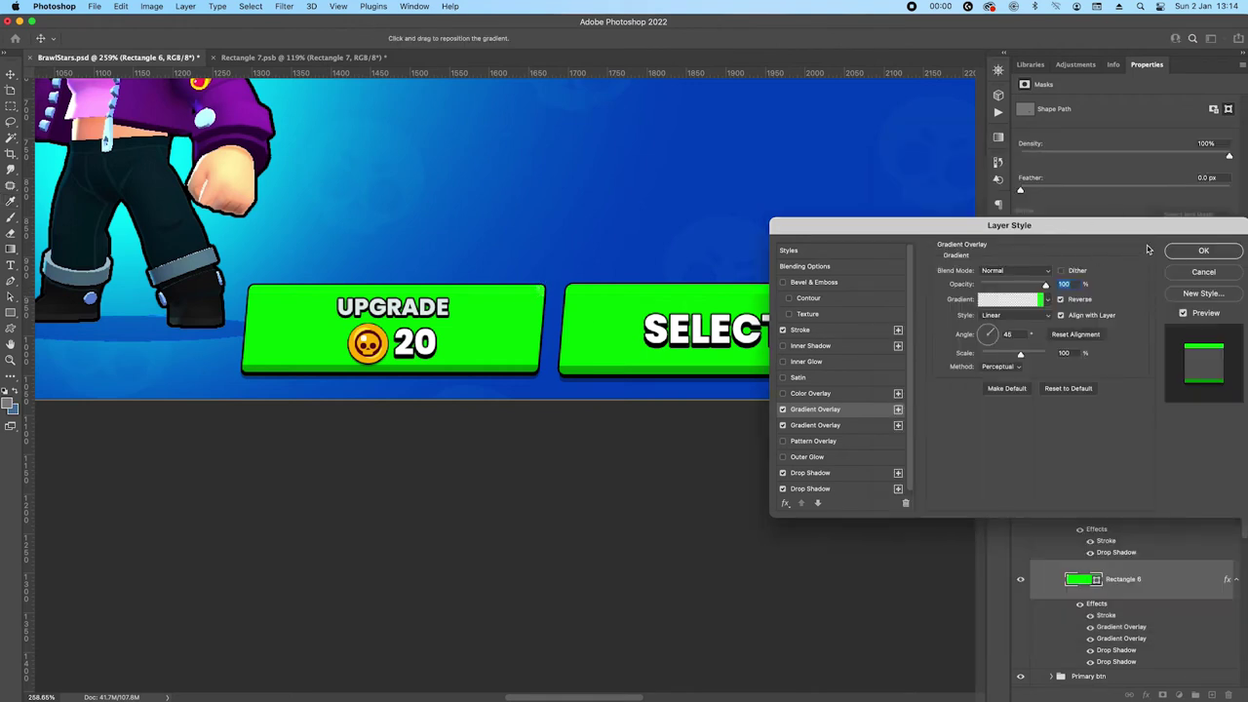
click(1201, 251)
Replace the SELECT text in the Upgrade btn group with 20
double_click(1092, 514)
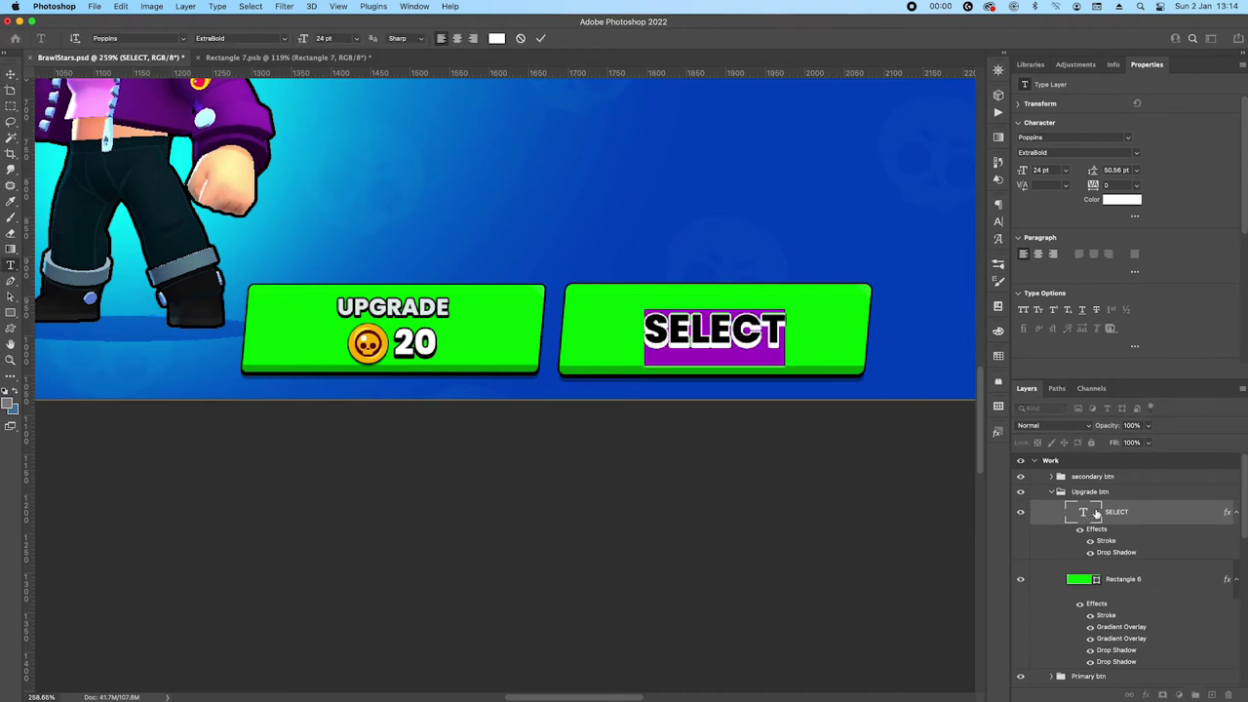
text(20)
key(ctrl+Return)
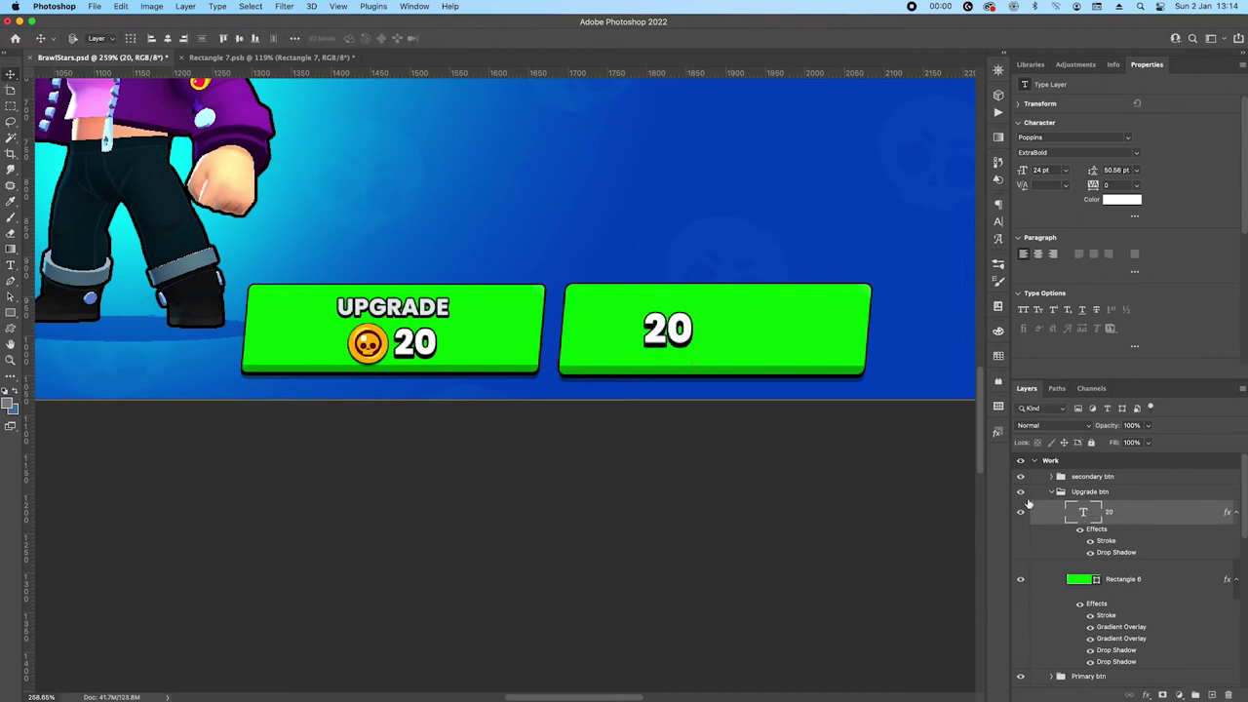
Duplicate the 20 text, place the copy above the original, and change its wording to UPGRADE
drag(673, 330, 780, 298)
double_click(770, 299)
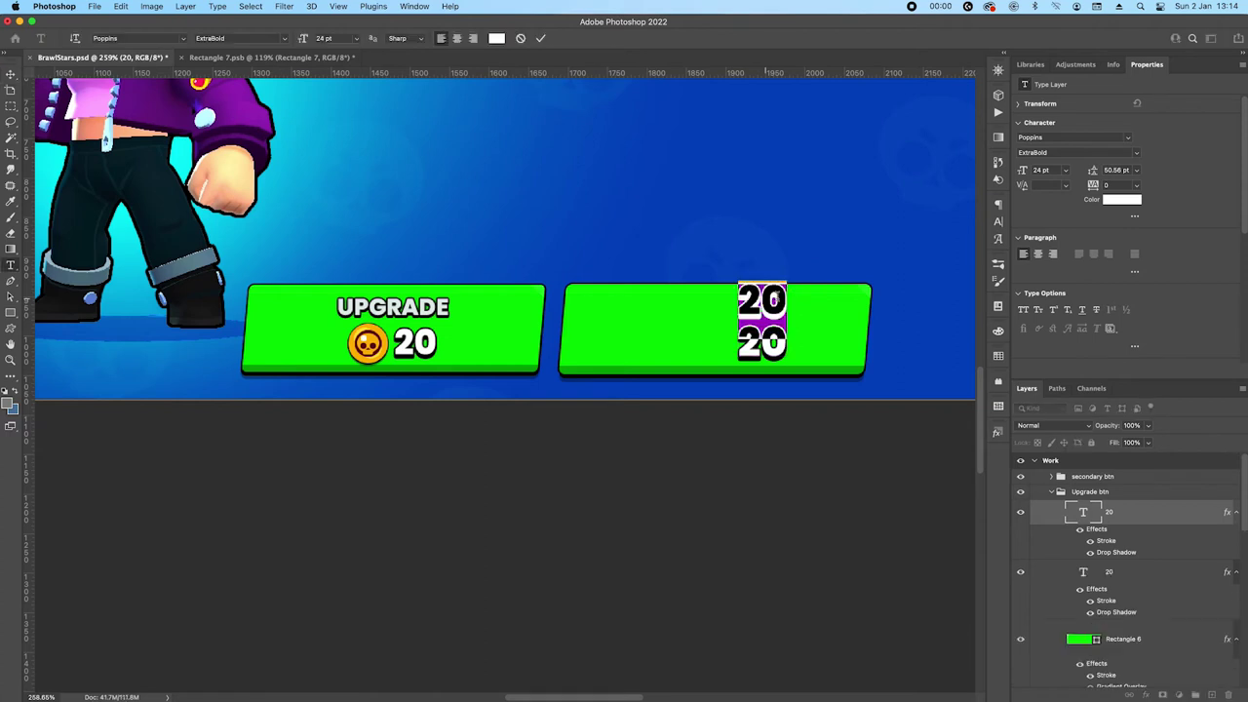
text(UPGRADE)
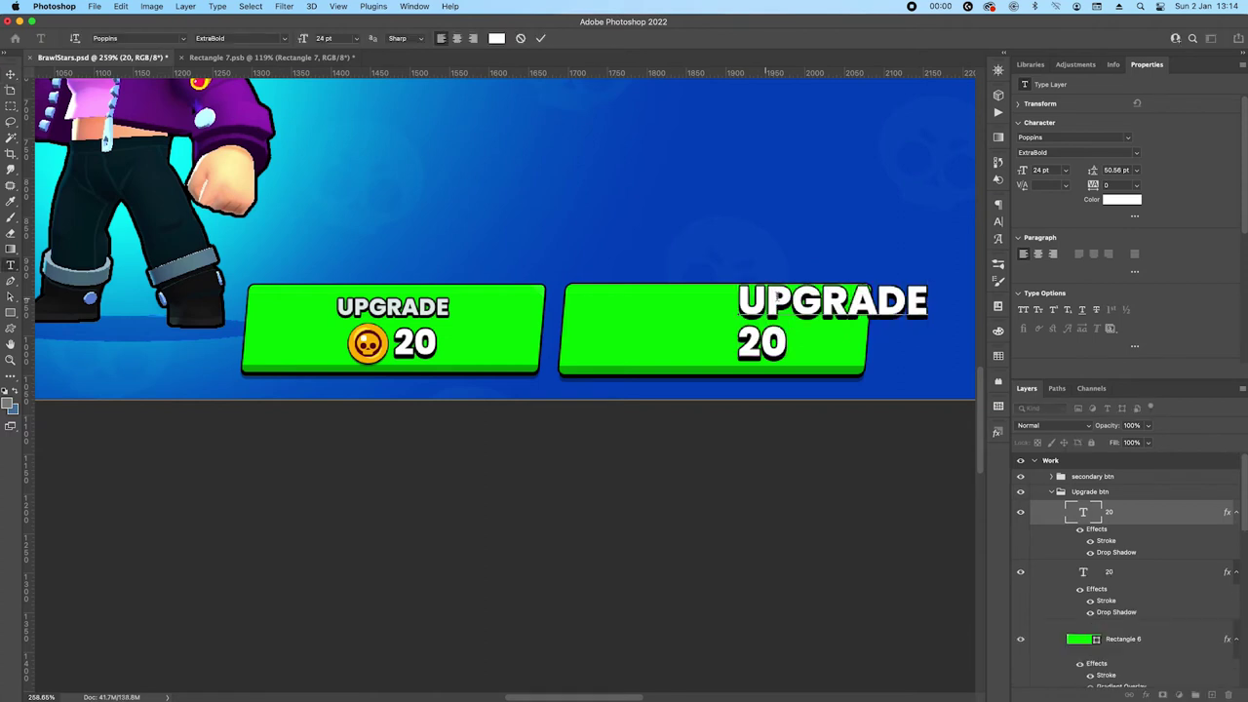
key(super+Return)
Set the new UPGRADE text's size to 14 pt and its drop shadow distance to 2 px
click(1065, 170)
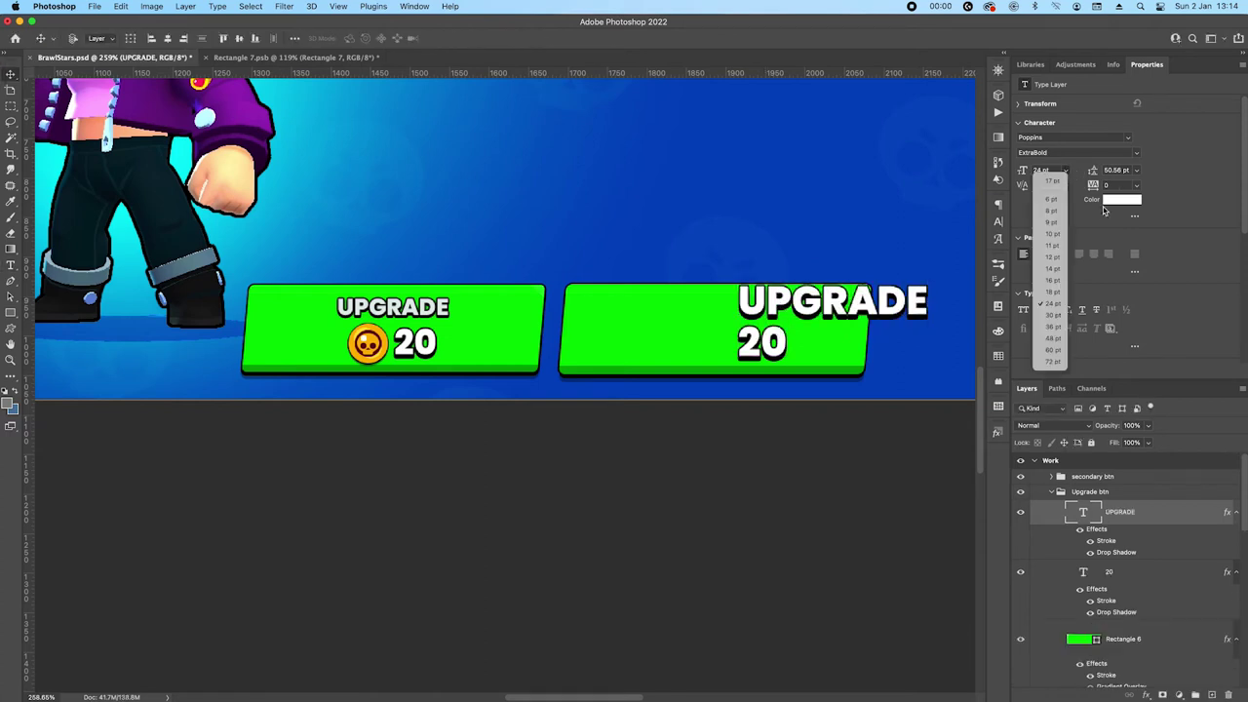
key(Escape)
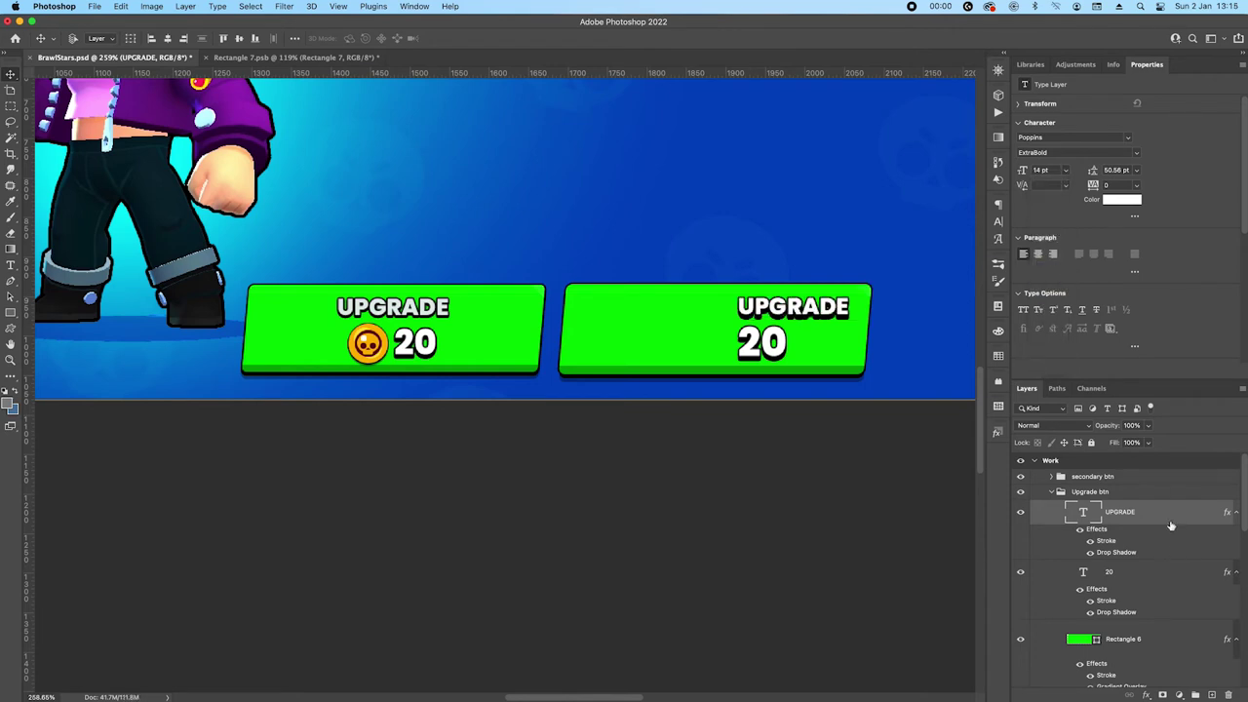
double_click(1121, 552)
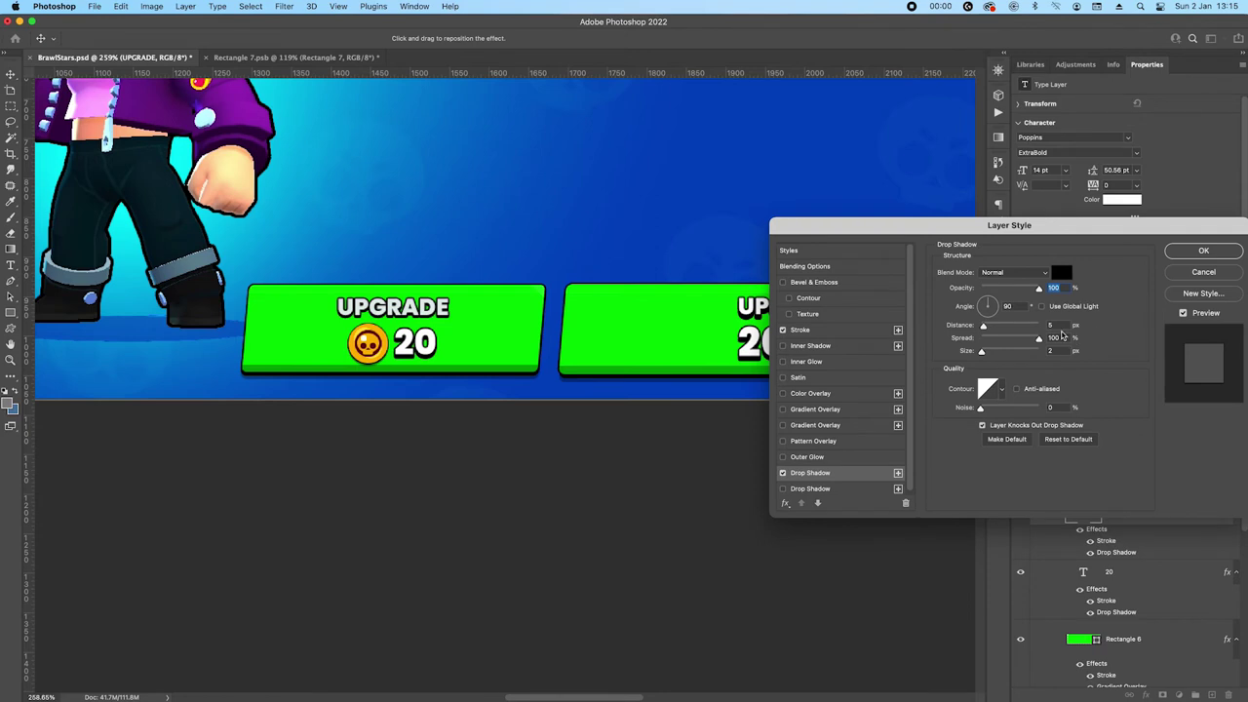
text(2)
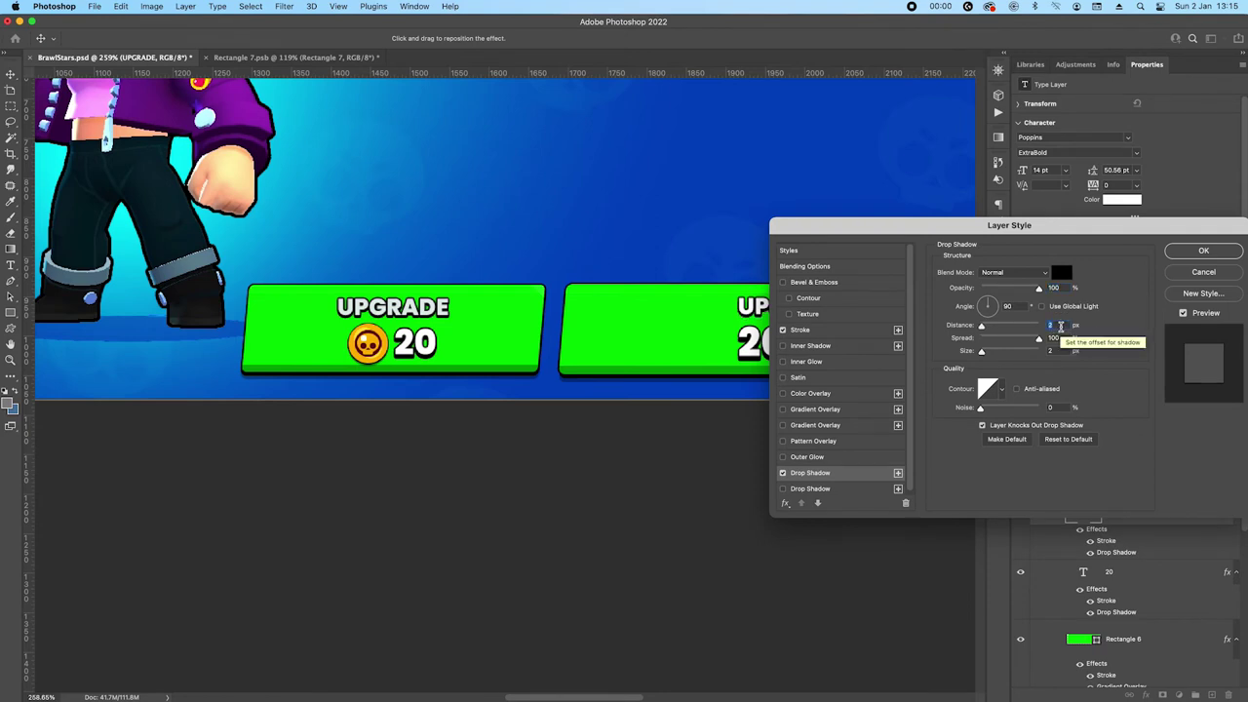
click(1203, 250)
Set the new UPGRADE text's color to dbe9e5, sampled from the reference UPGRADE lettering
click(1119, 199)
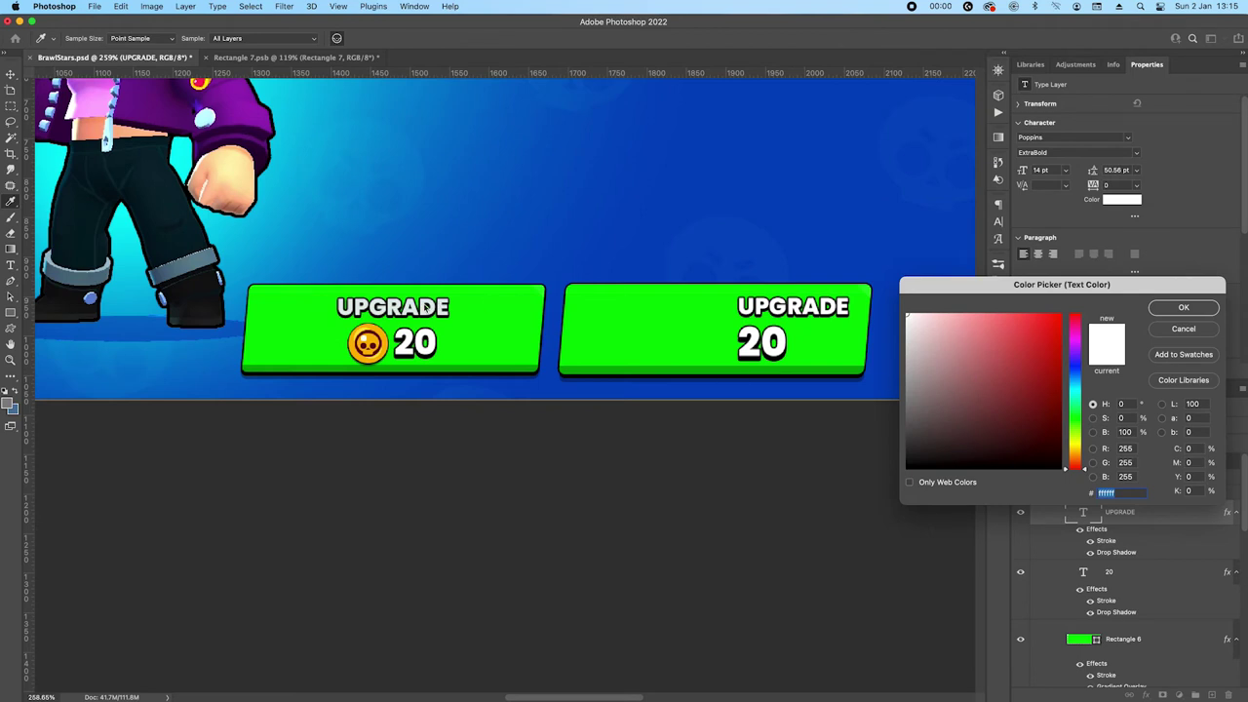
click(424, 303)
click(1183, 307)
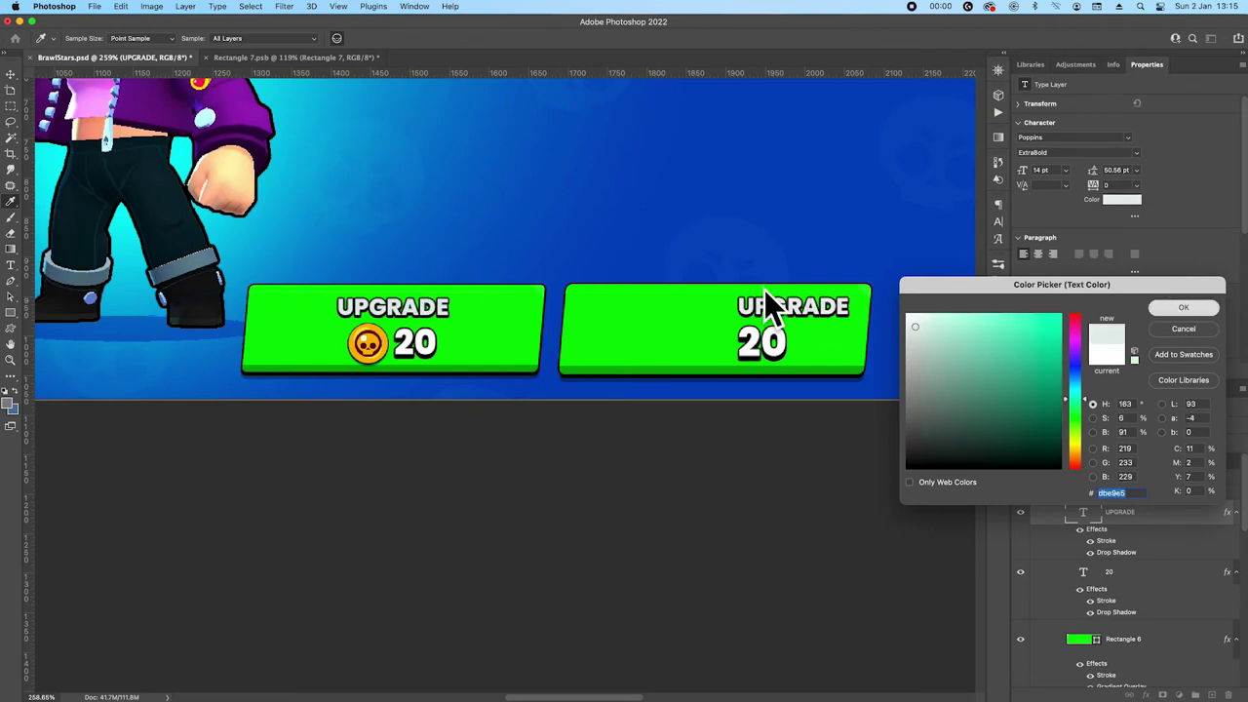
Reposition the UPGRADE and 20 texts on the new green button to match the reference layout, and select both text layers
key(v)
drag(742, 303, 755, 333)
shift+click(1127, 579)
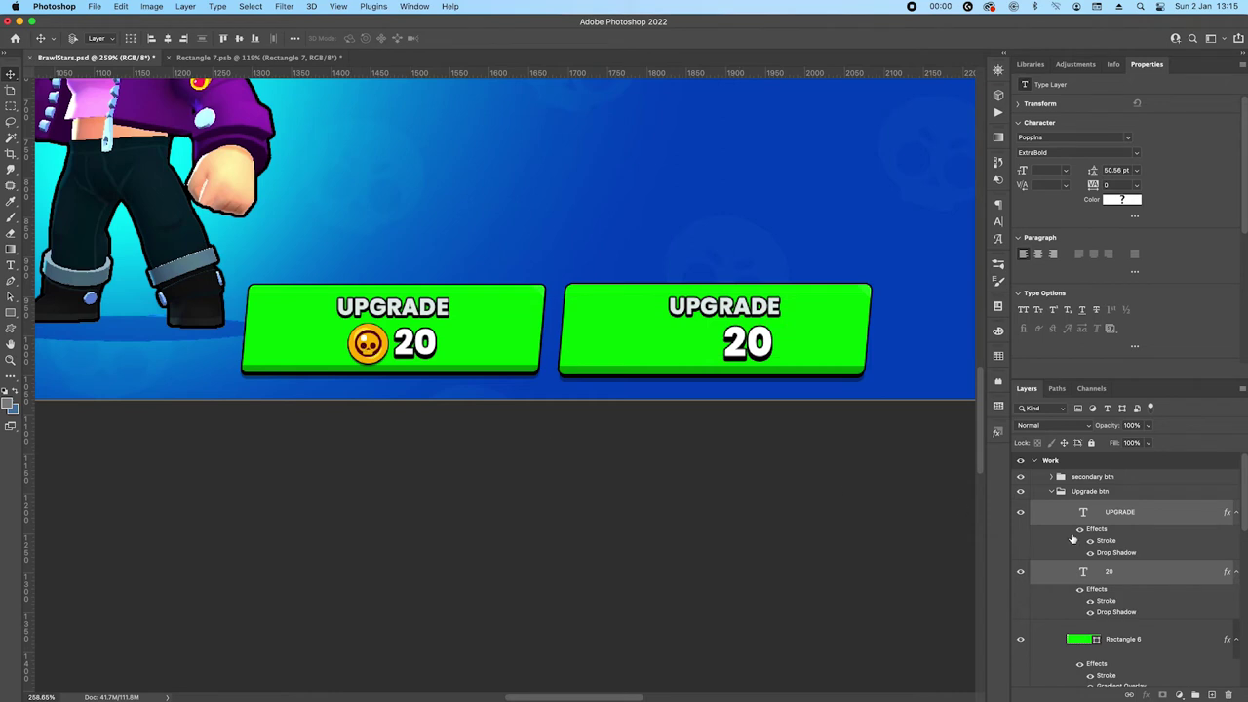
Draw a coin-sized circle about 52 px wide beside the reference 20 text, and fill it with dark red 4d000b
click(1156, 513)
scroll(337, 337, up, 1)
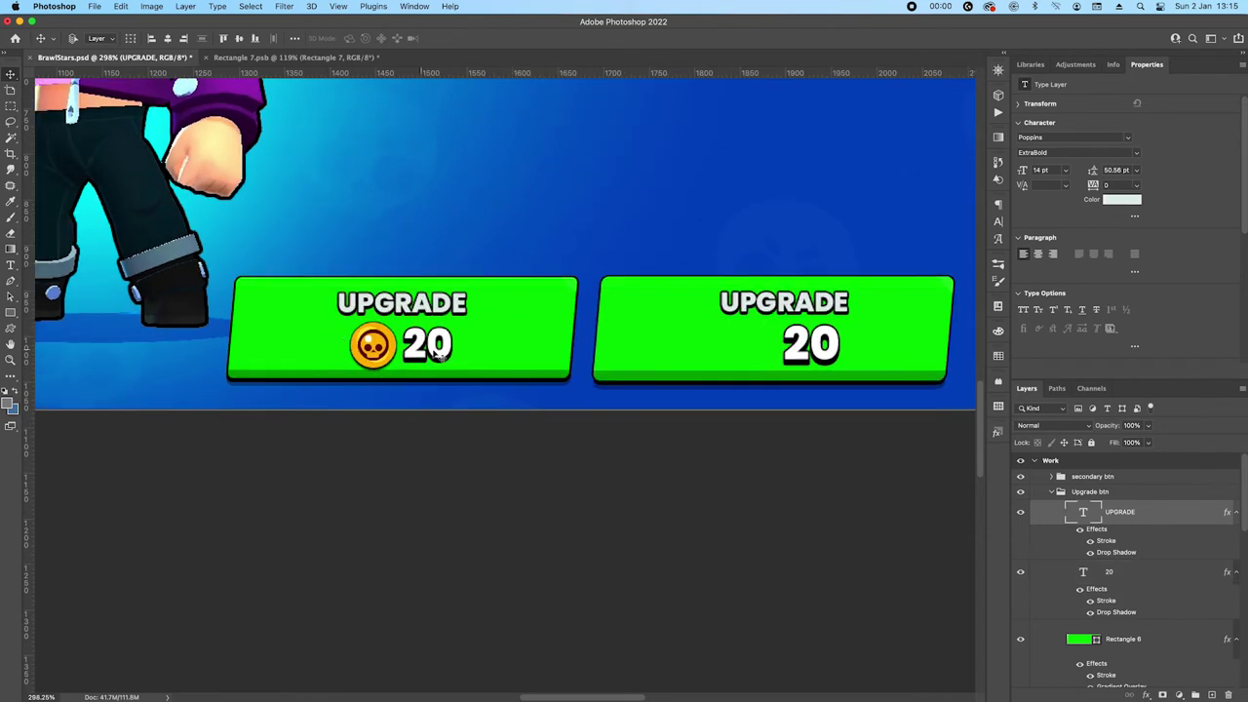
scroll(369, 346, up, 1)
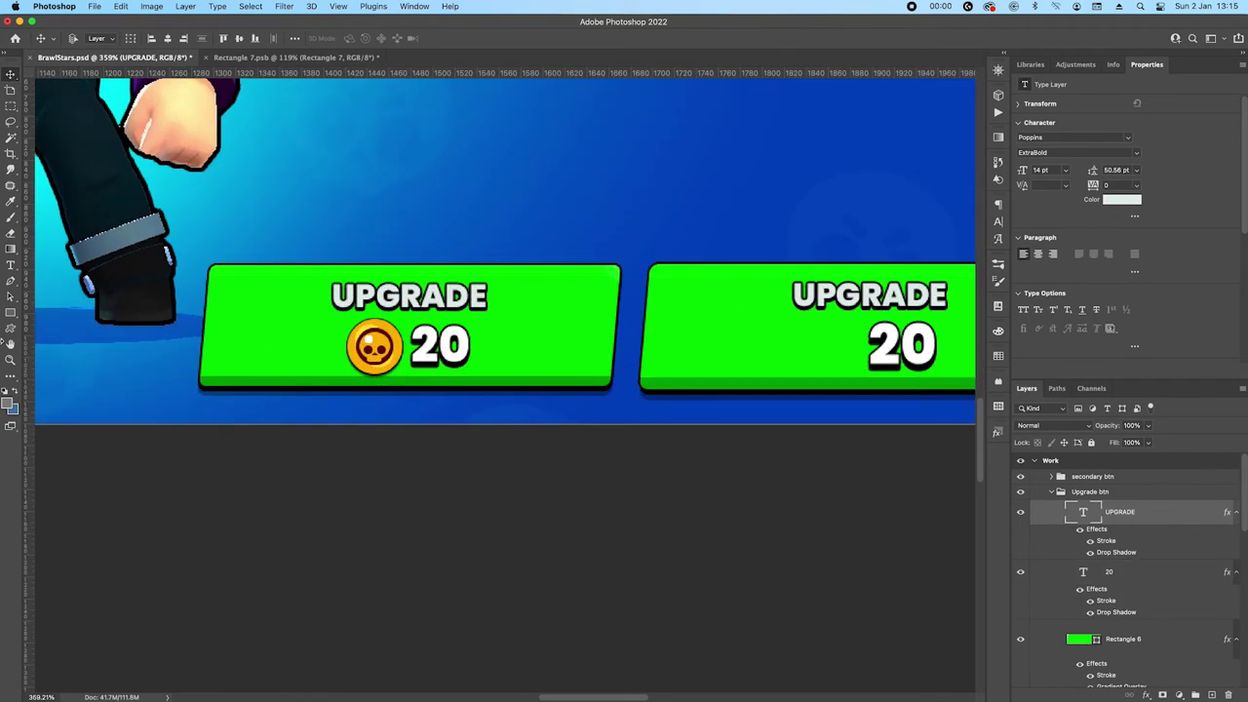
drag(8, 312, 54, 320)
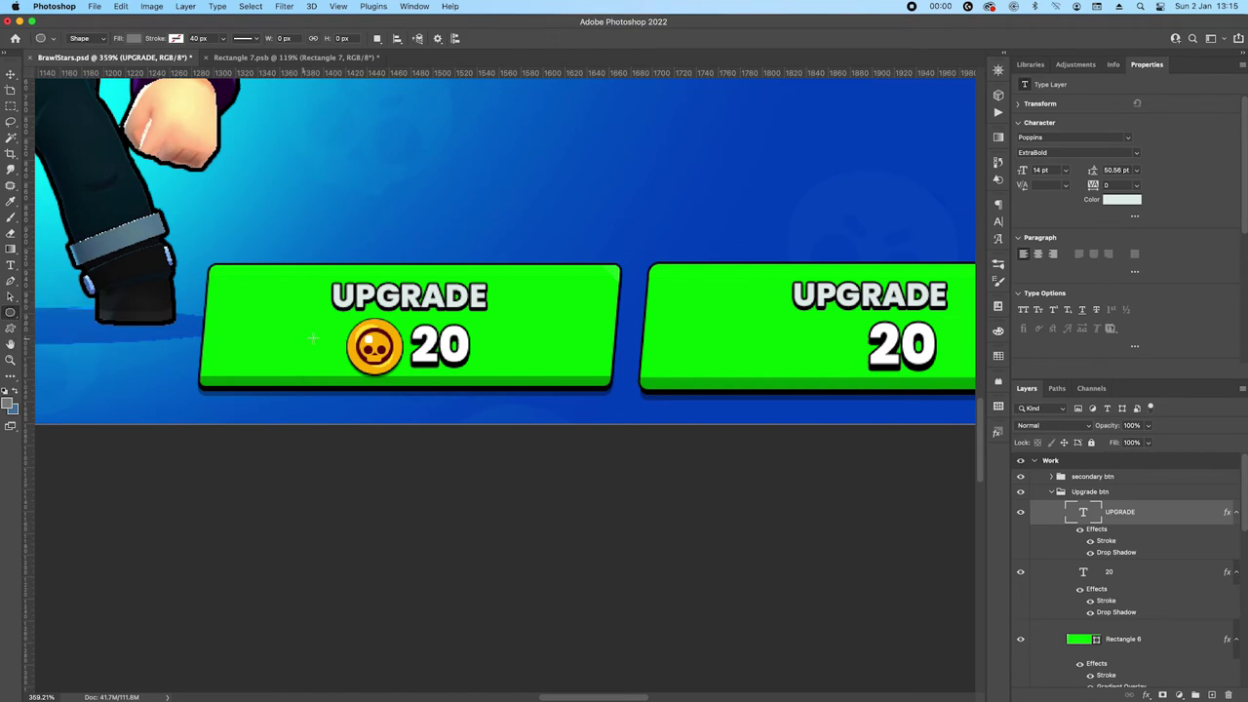
scroll(315, 340, up, 1)
drag(356, 312, 649, 385)
key(v)
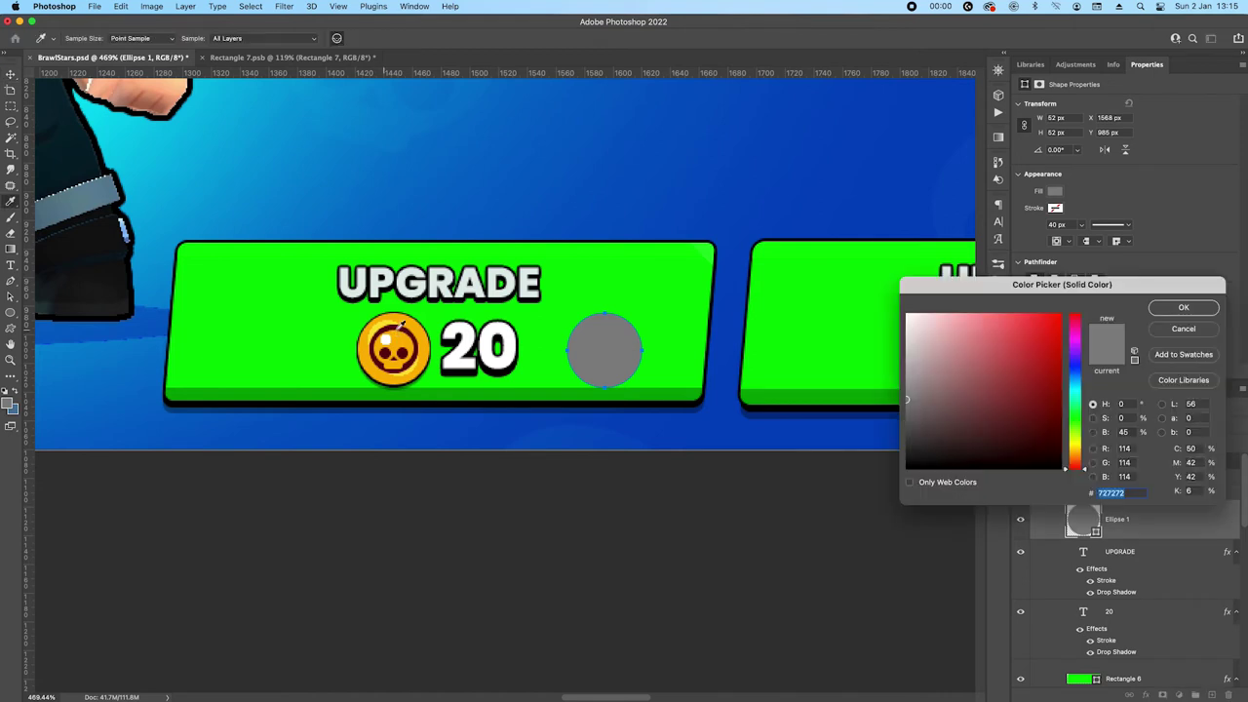
text(4d000b)
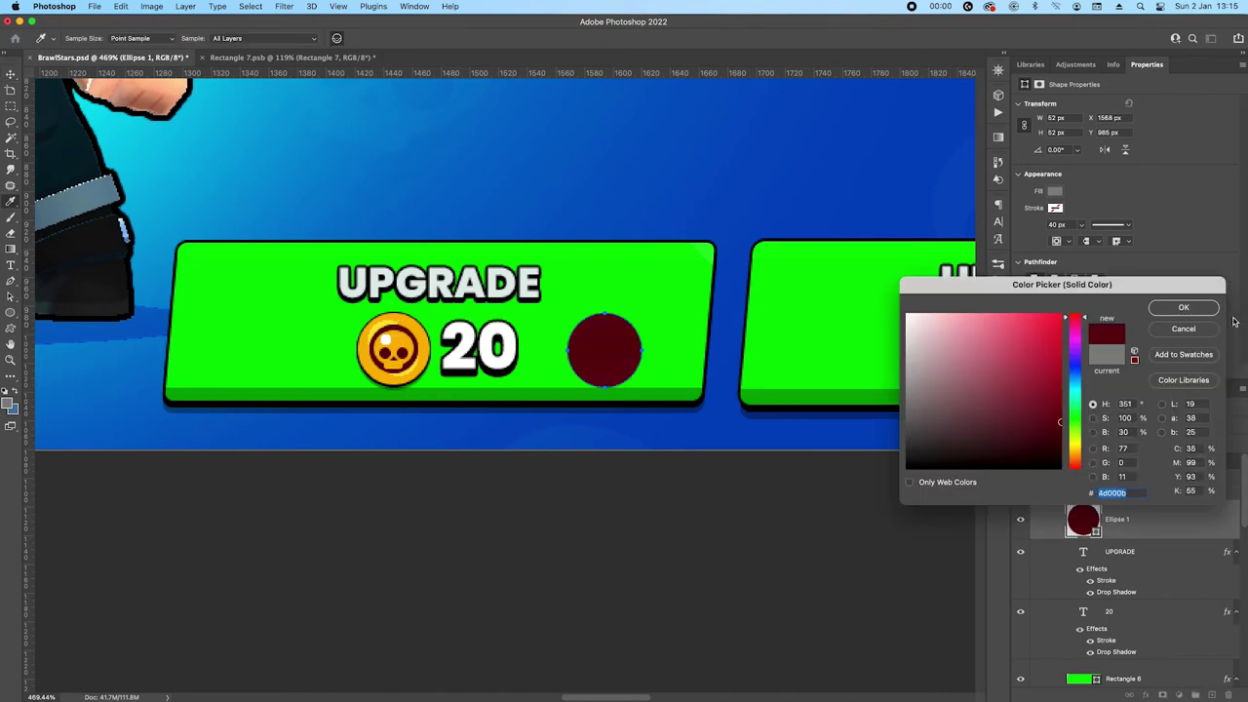
click(1184, 309)
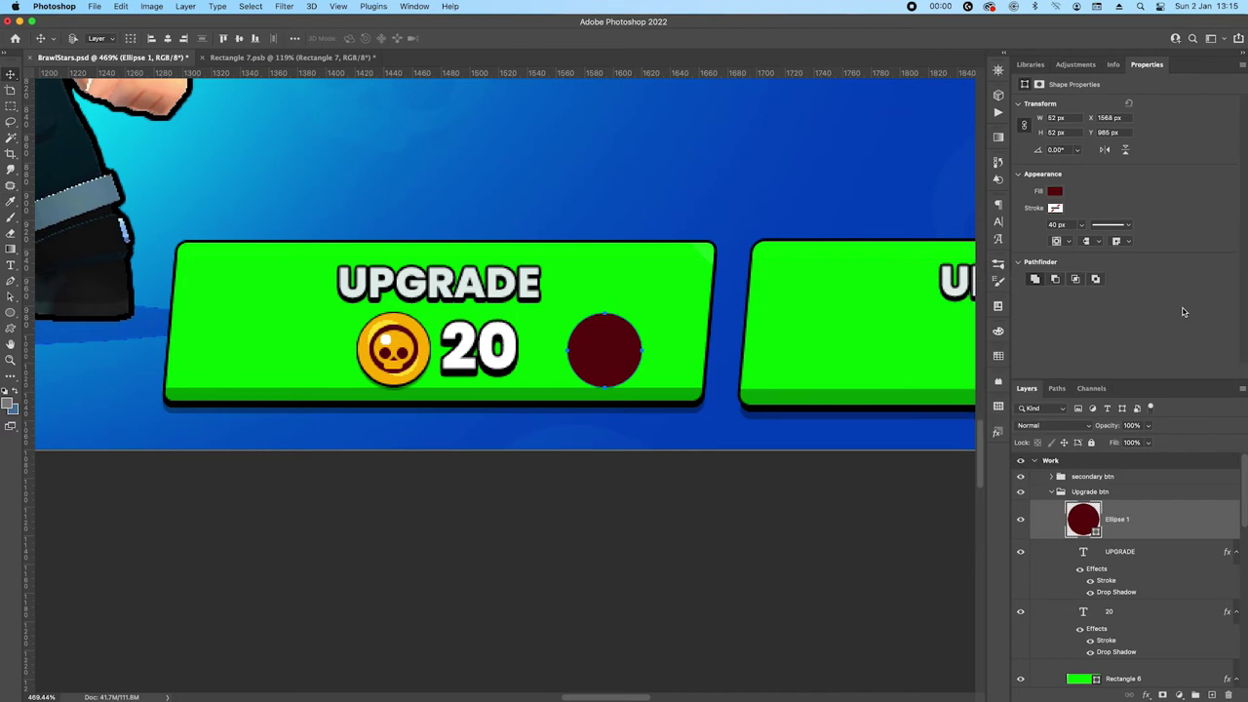
Add a 1 px black stroke to the circle, positioned inside its edge
double_click(1166, 528)
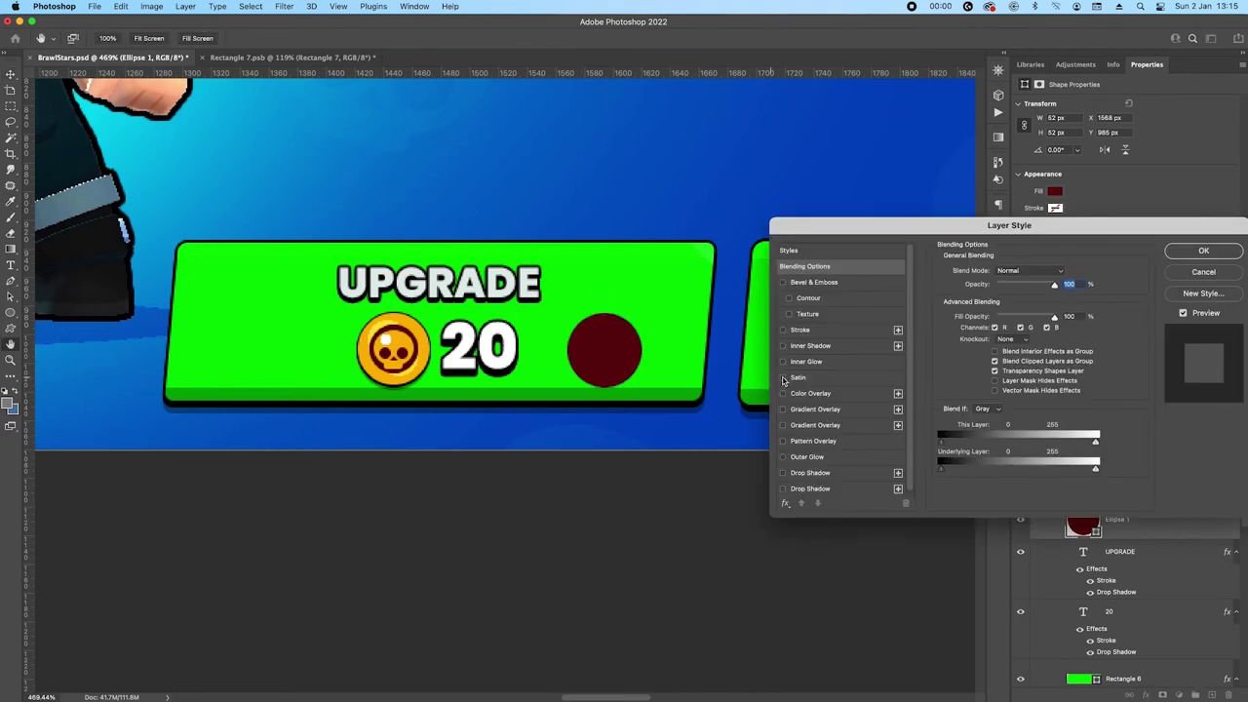
click(782, 329)
click(801, 329)
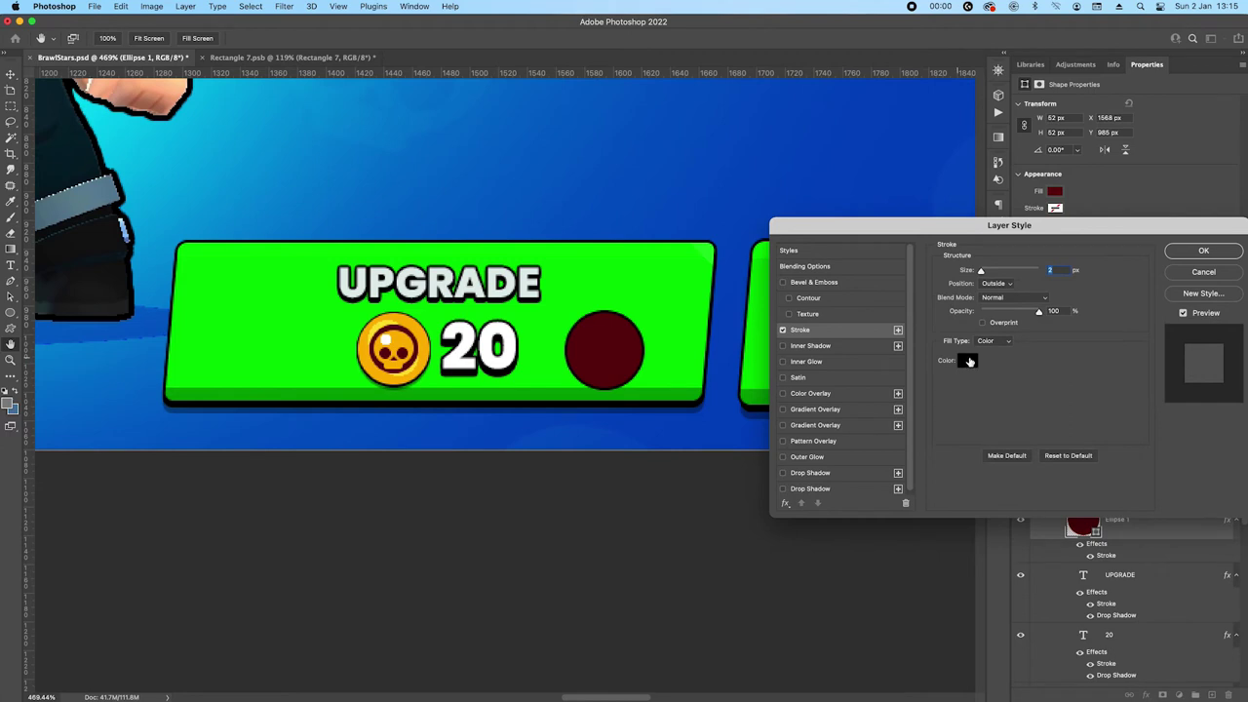
key(Down)
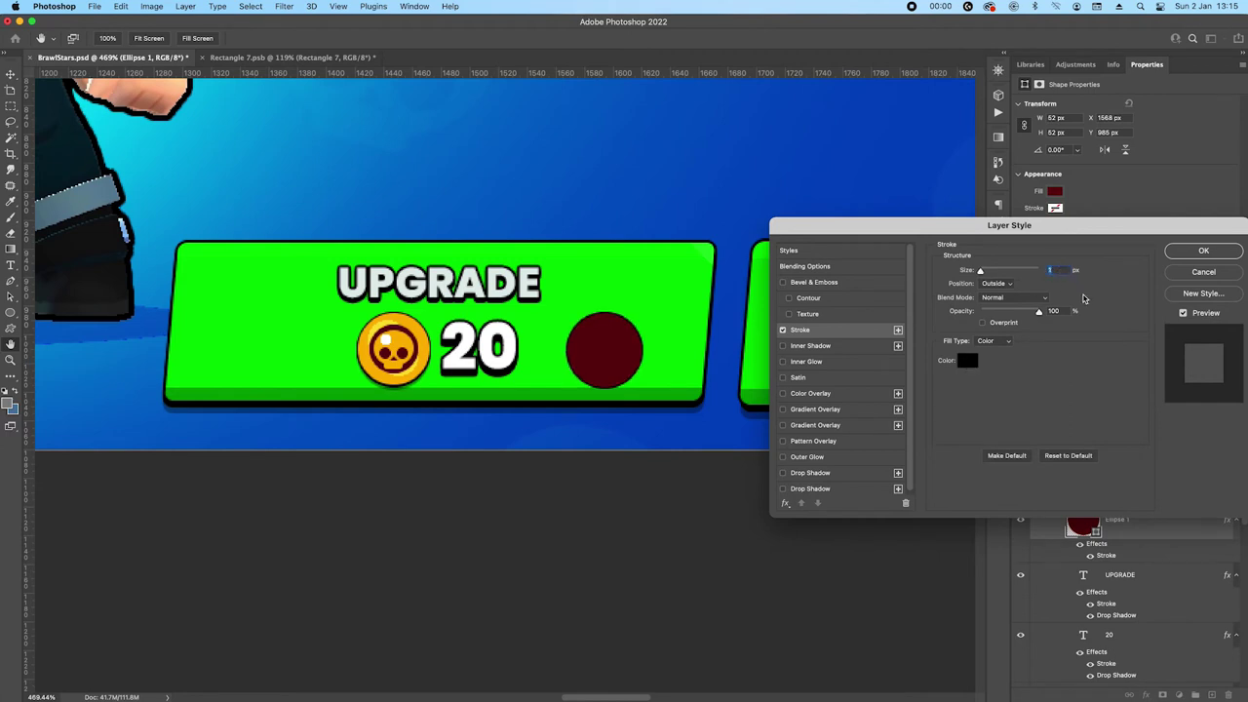
click(1008, 289)
click(1000, 297)
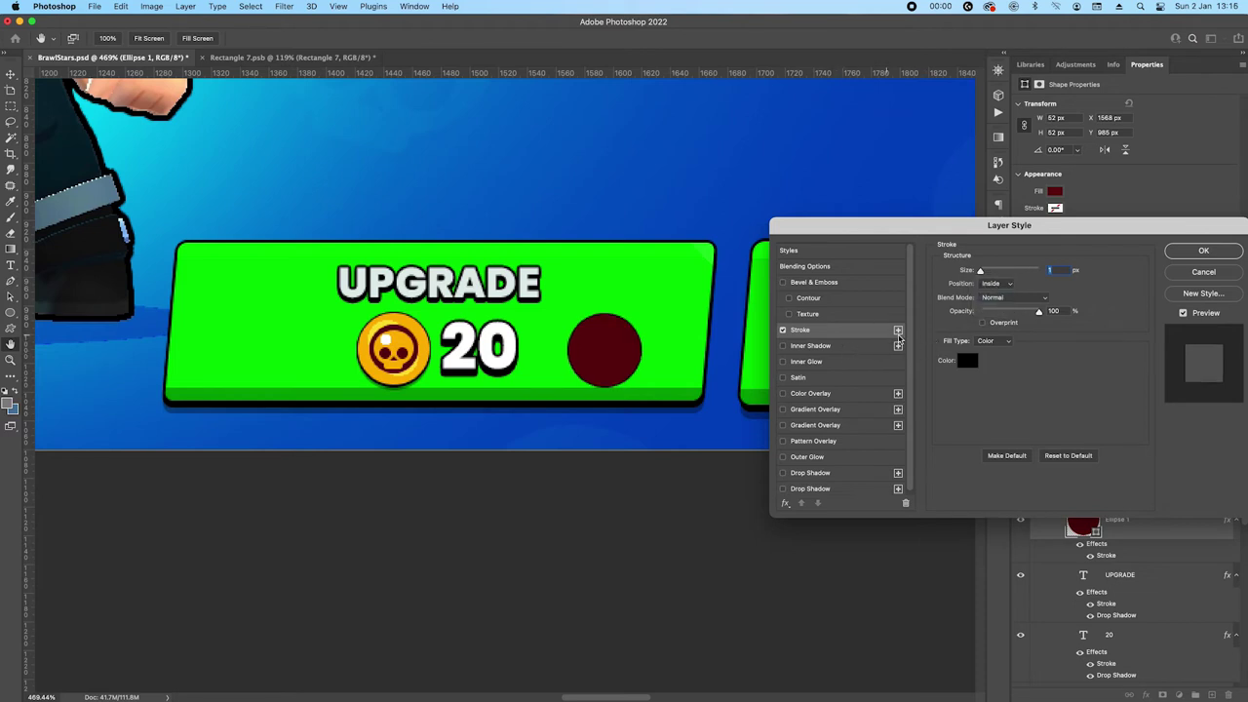
Add a second stroke to the circle and color it orange, sampled from the reference coin's rim
click(897, 330)
click(842, 347)
click(967, 361)
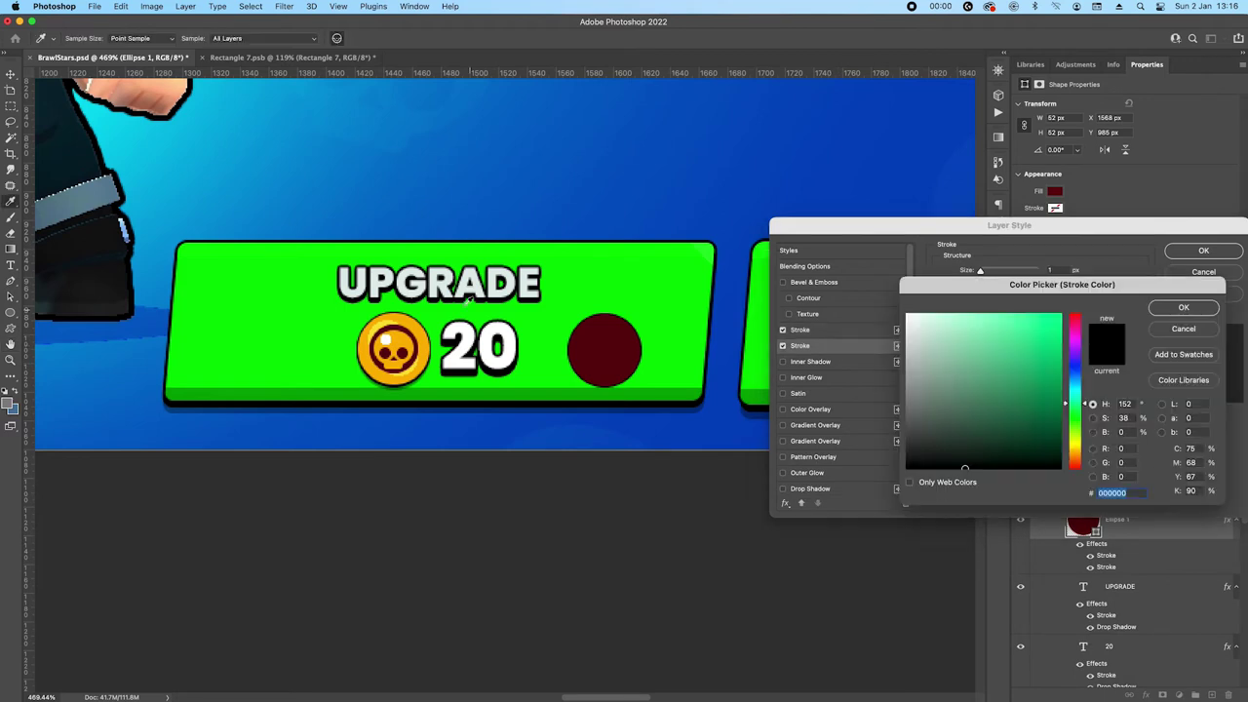
click(408, 316)
click(1183, 307)
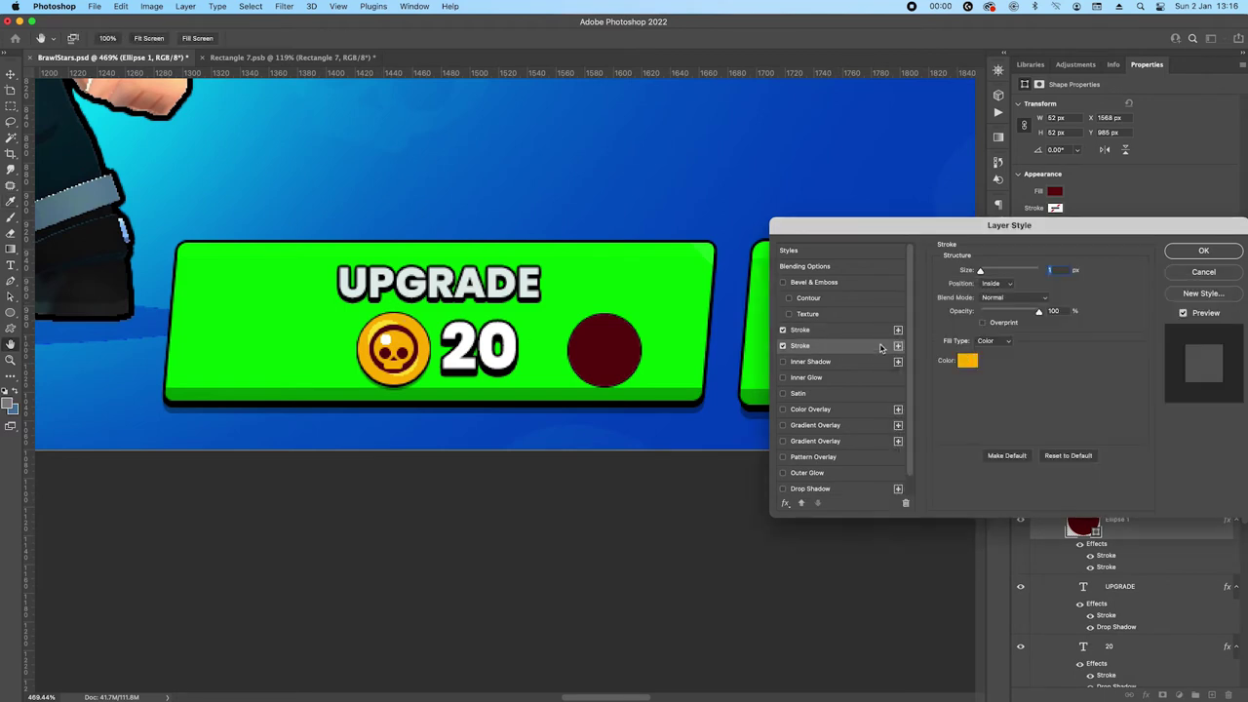
Set the circle's orange inside stroke to a size of 8 px
key(Up)
key(Up)
key(Up)
key(Up)
key(Up)
key(Up)
key(Up)
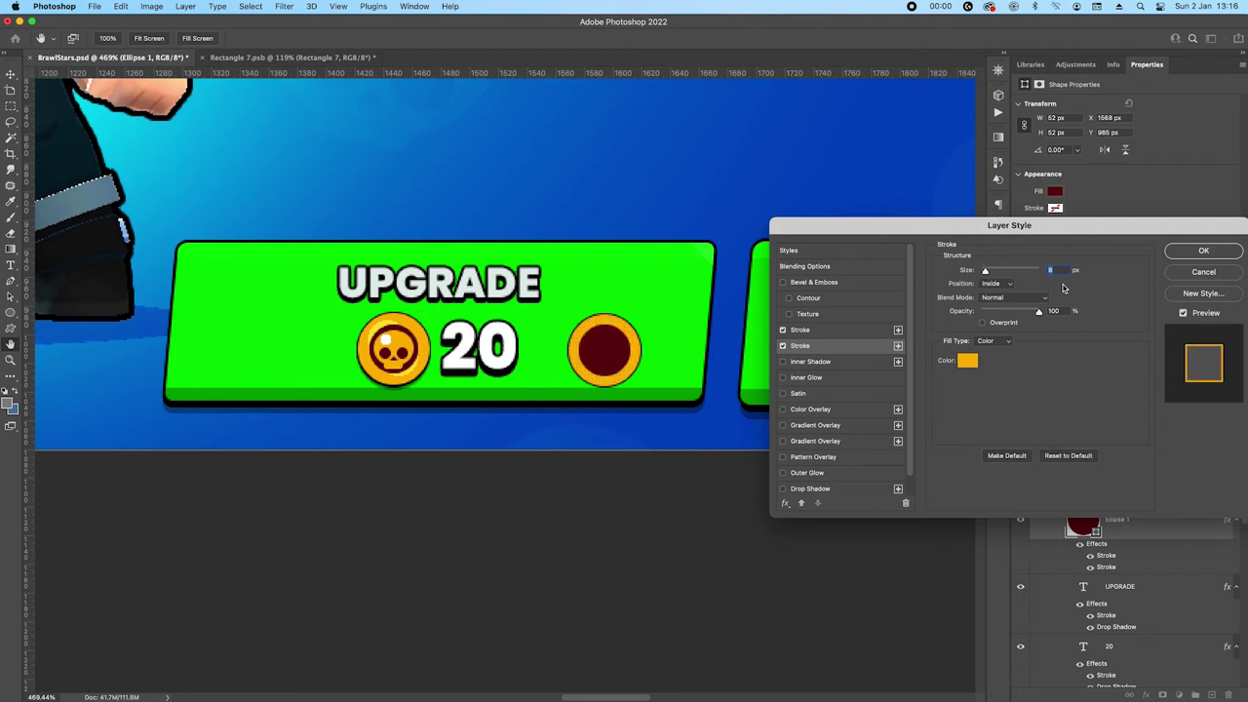
key(Up)
key(Down)
key(Up)
scroll(827, 479, down, 1)
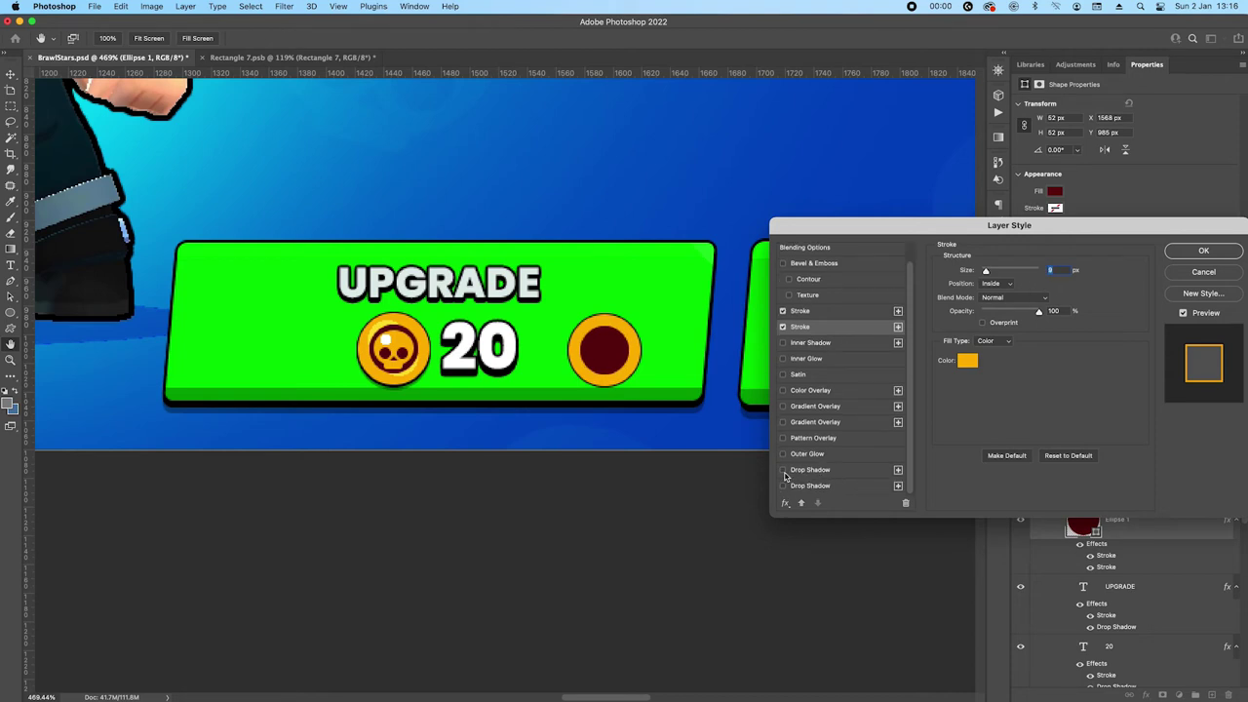
key(Down)
Give the circle a black drop shadow with 0% spread and 0 px size, and reduce its distance by 1 px
click(782, 471)
click(801, 476)
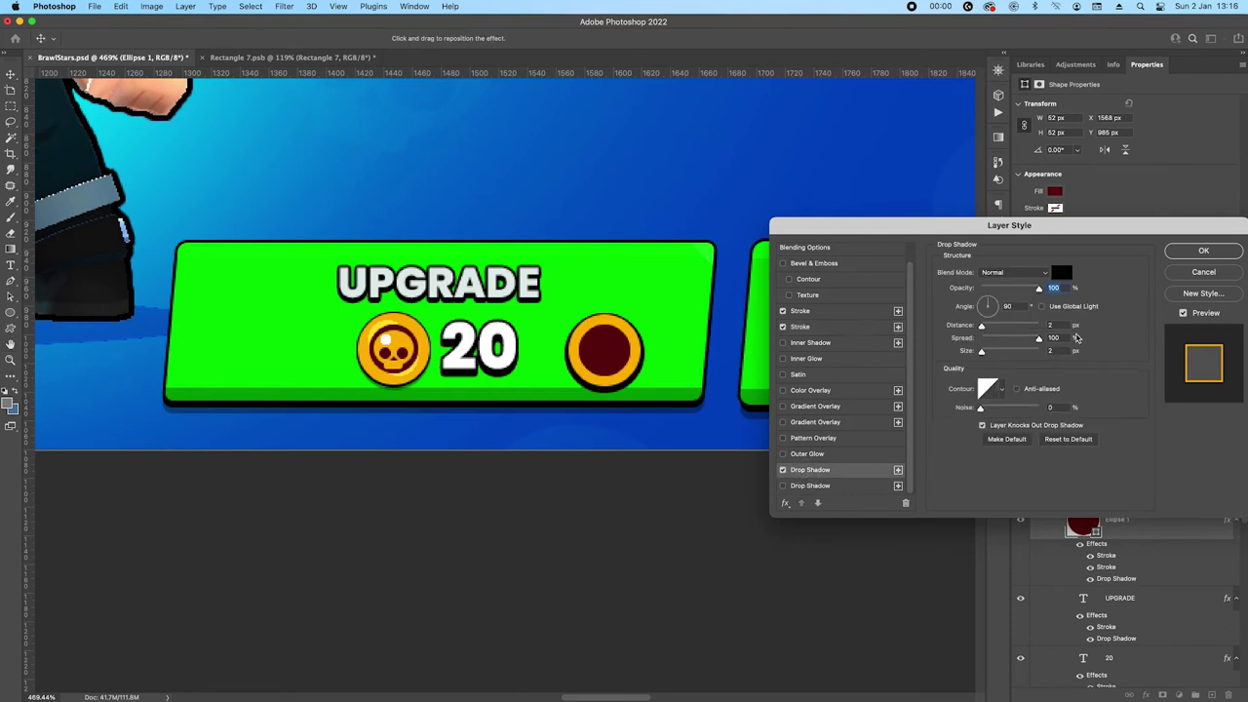
drag(1041, 338, 923, 369)
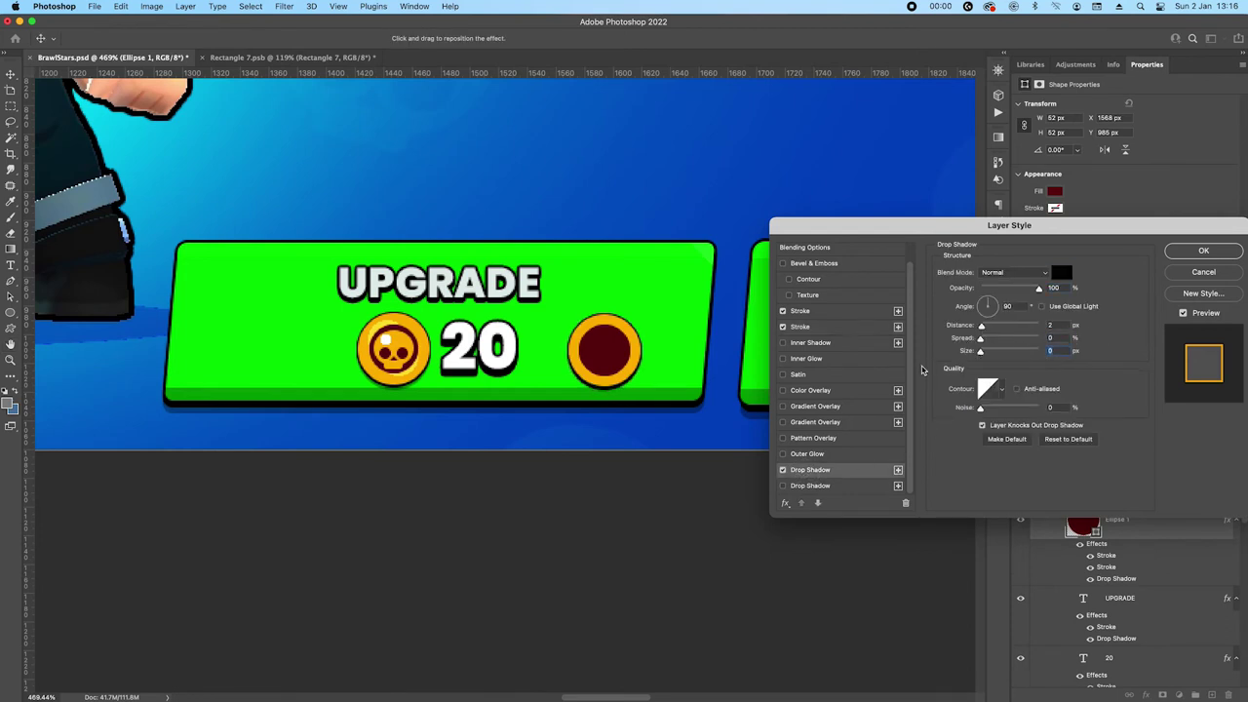
click(1062, 327)
key(Down)
Enable a second drop shadow on the circle at 35% opacity and set its distance to 4 px
click(786, 484)
click(1064, 323)
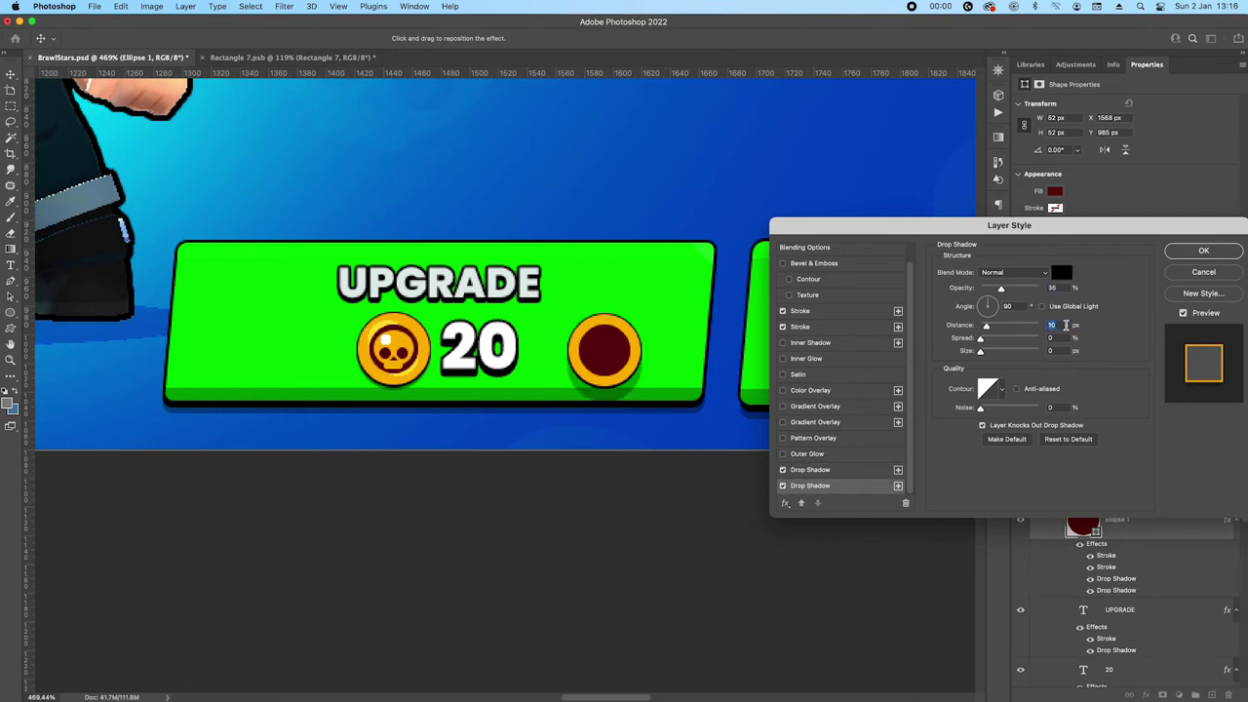
key(Down)
key(Down)
key(Down)
key(Down)
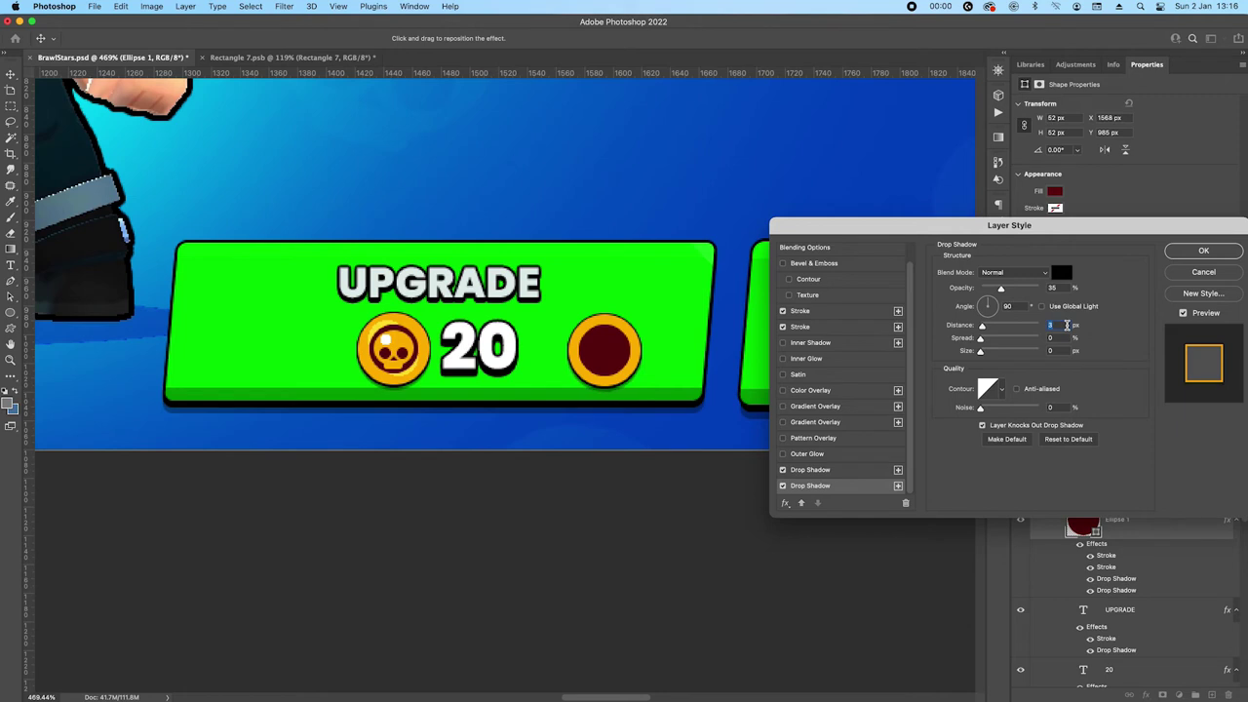
key(Down)
key(Down)
key(Down)
key(Up)
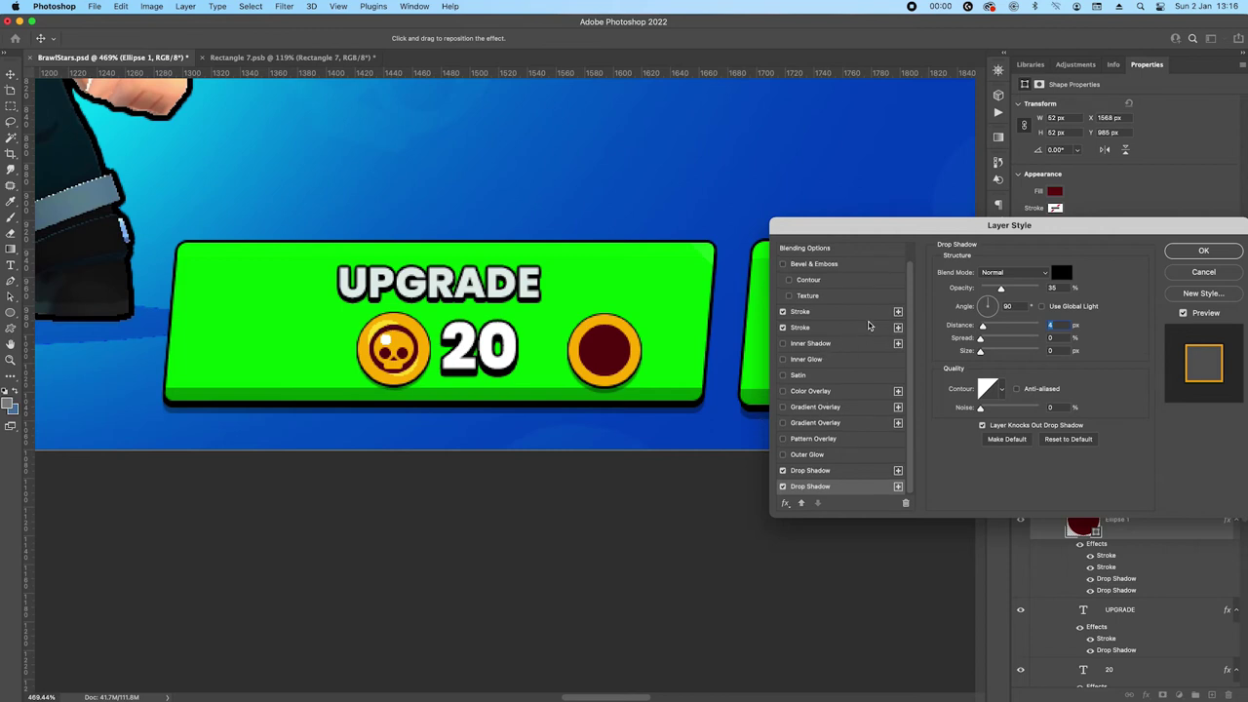
Add a third stroke to the circle, reset it to its default settings, and set its fill type to Gradient
click(898, 328)
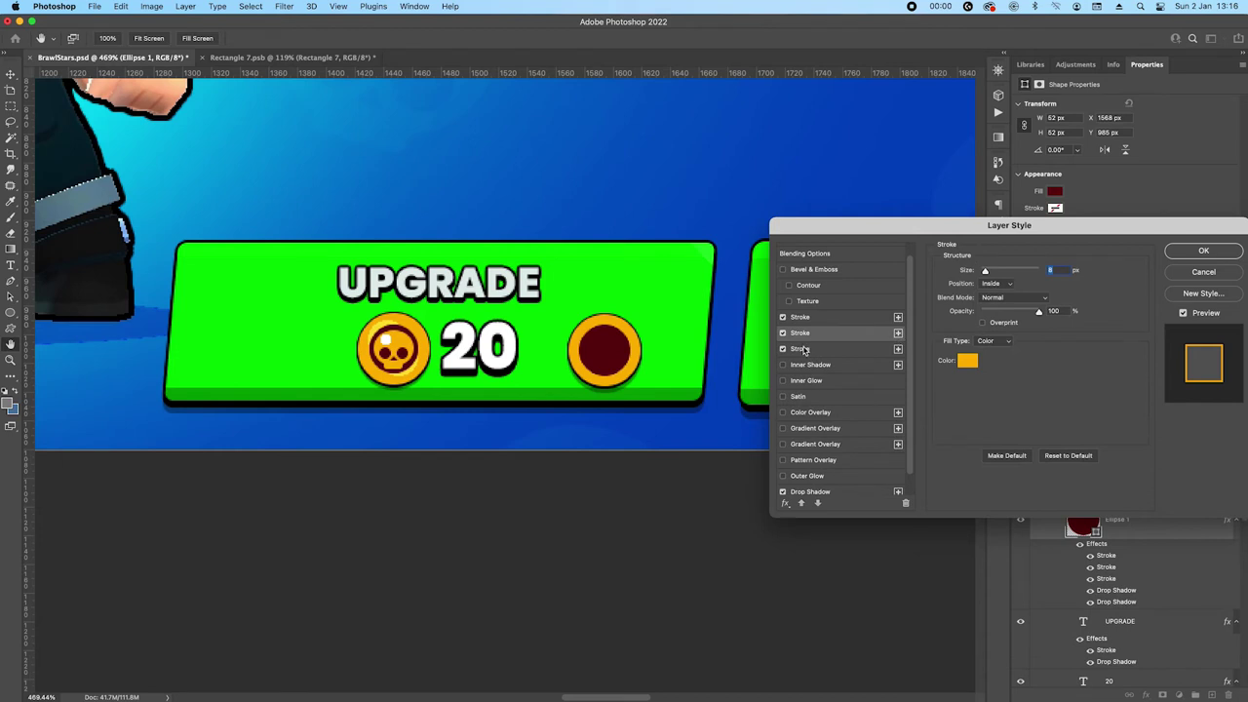
click(995, 341)
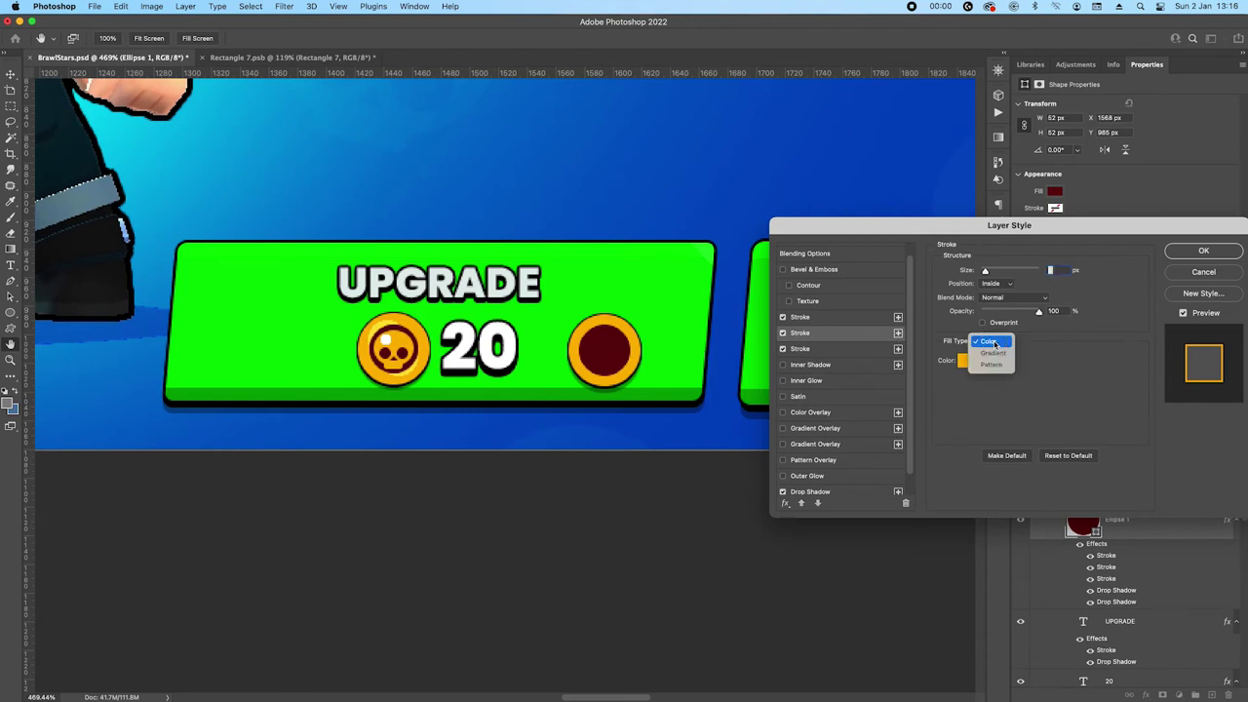
click(1000, 353)
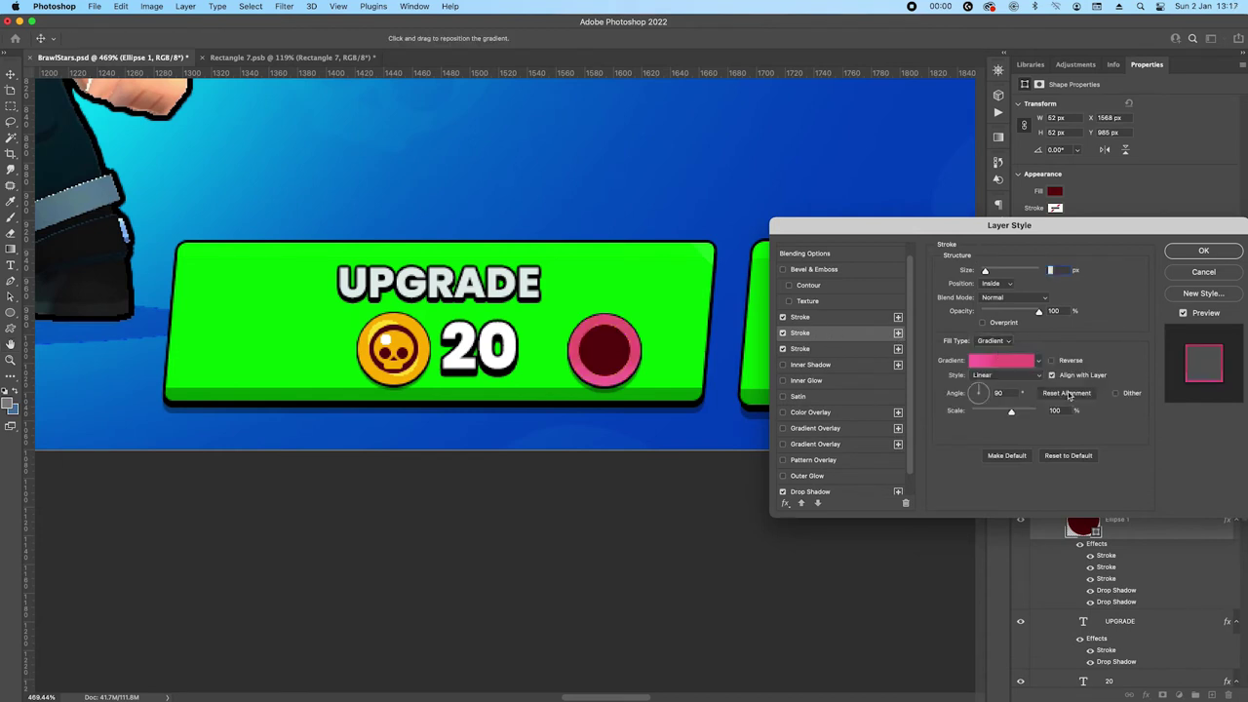
click(1069, 455)
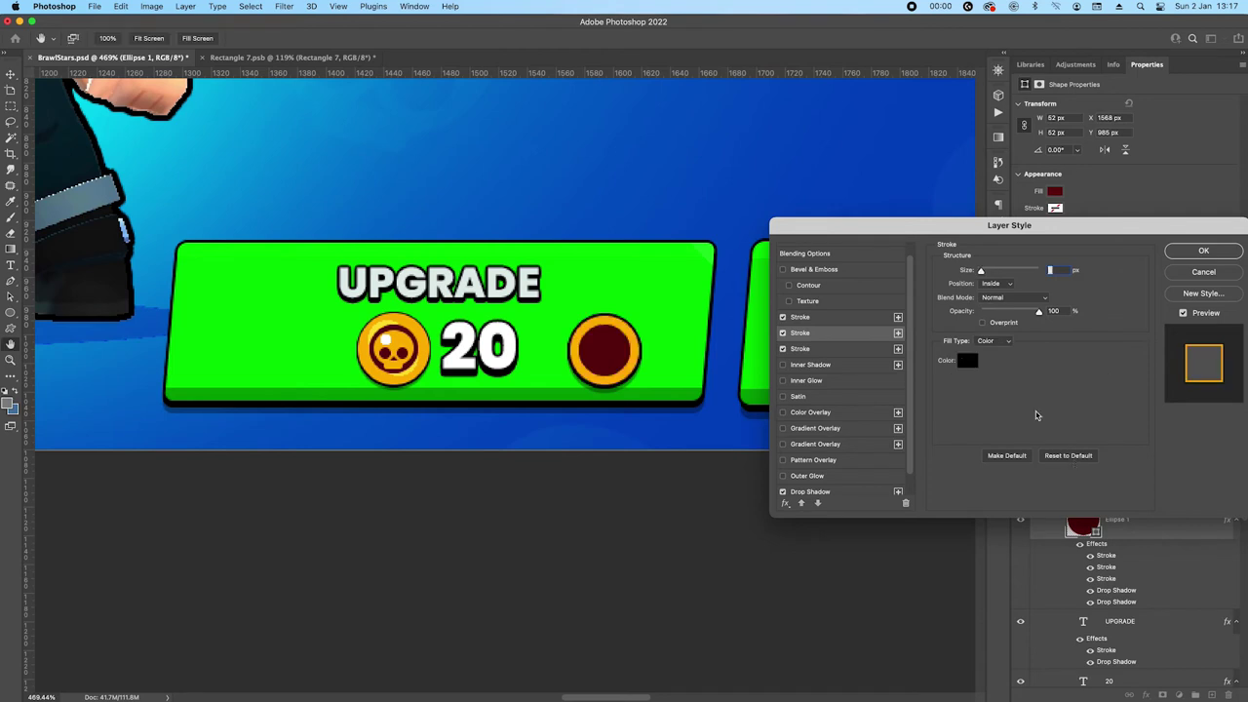
click(1007, 343)
click(1005, 342)
click(1004, 341)
click(1005, 353)
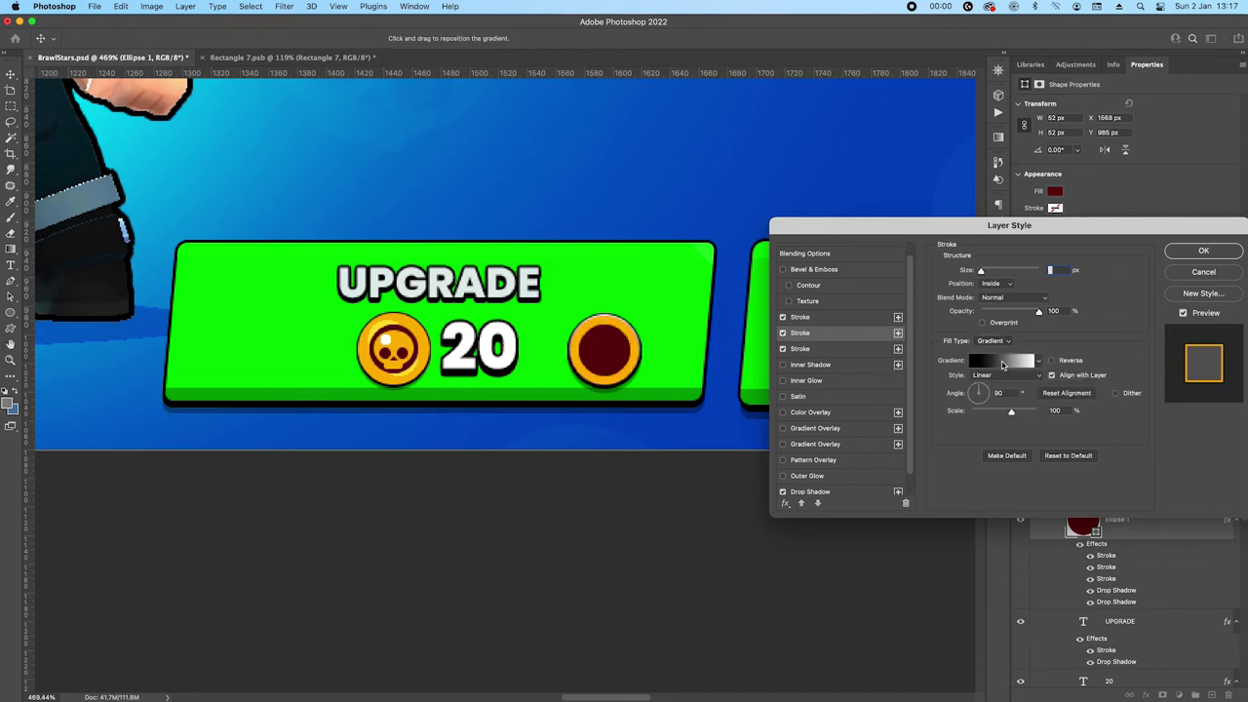
Set the stroke gradient's first color stop to yellow fcdb26, sampled from the reference coin's highlight
click(1004, 361)
click(911, 533)
click(969, 585)
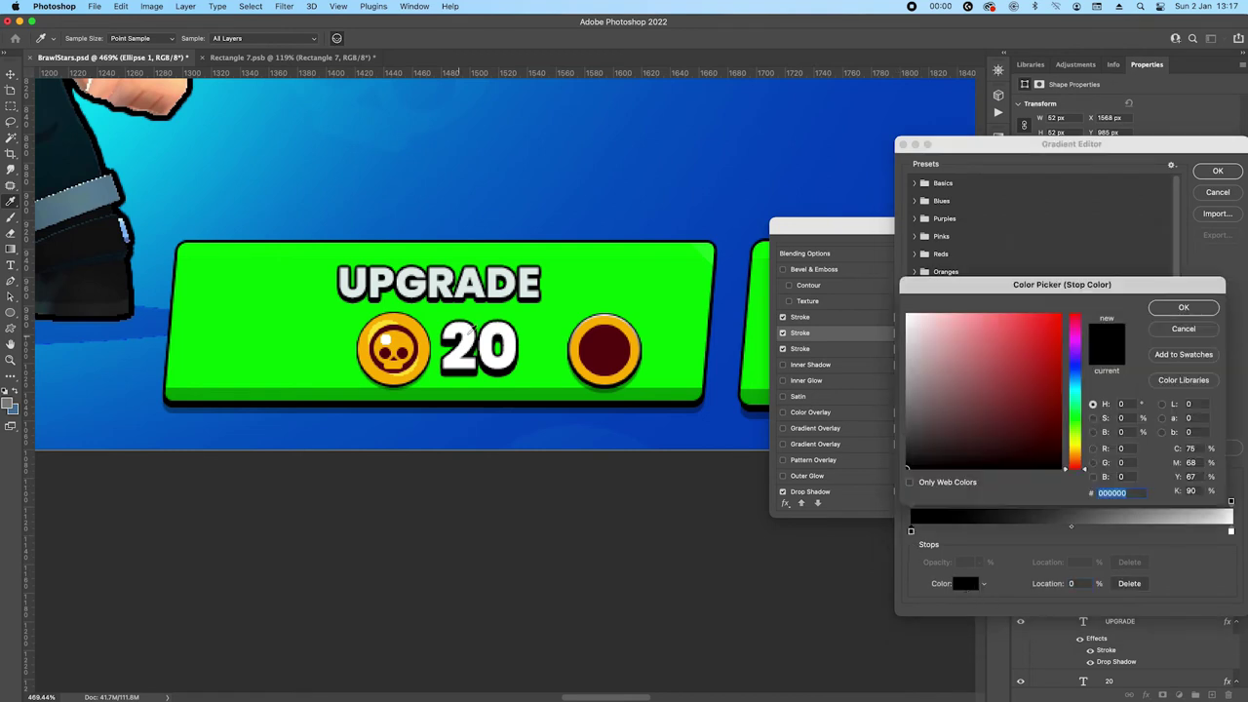
key(super+v)
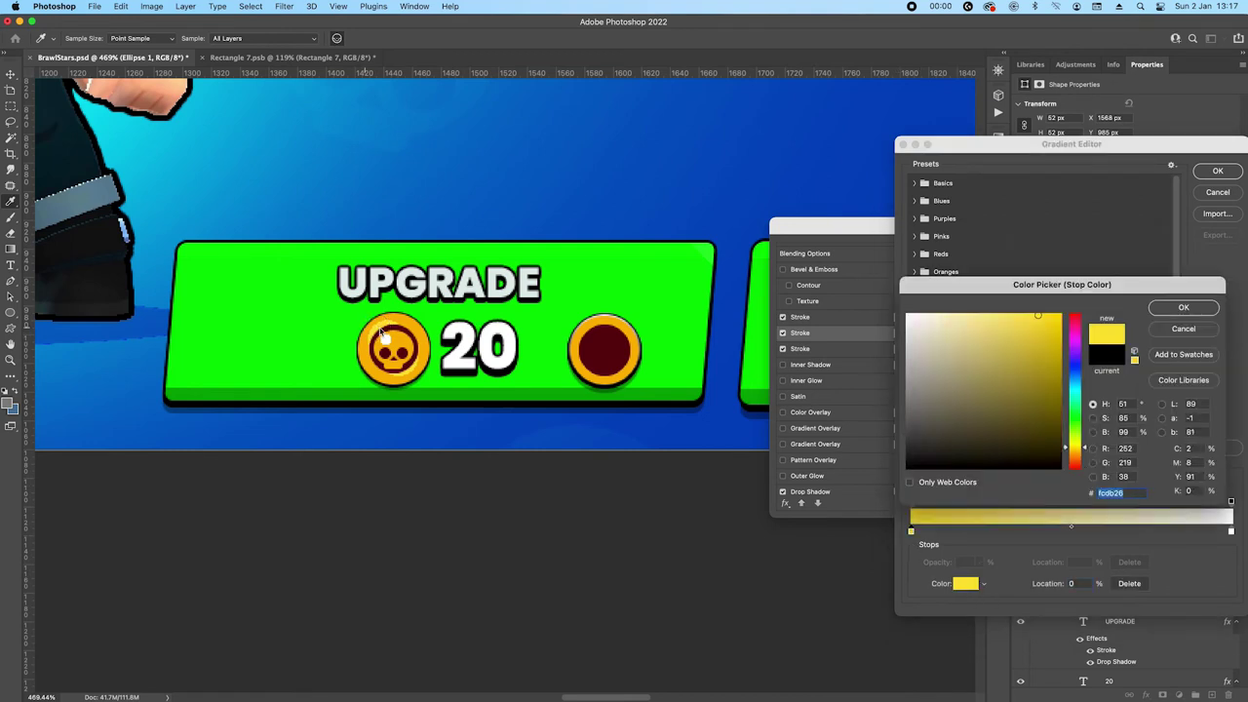
click(1184, 308)
Remove the gradient's white stop and make a hard split at 50% location, from 100% opacity to 0%
drag(1231, 531, 1243, 602)
click(1230, 502)
text(50)
click(979, 563)
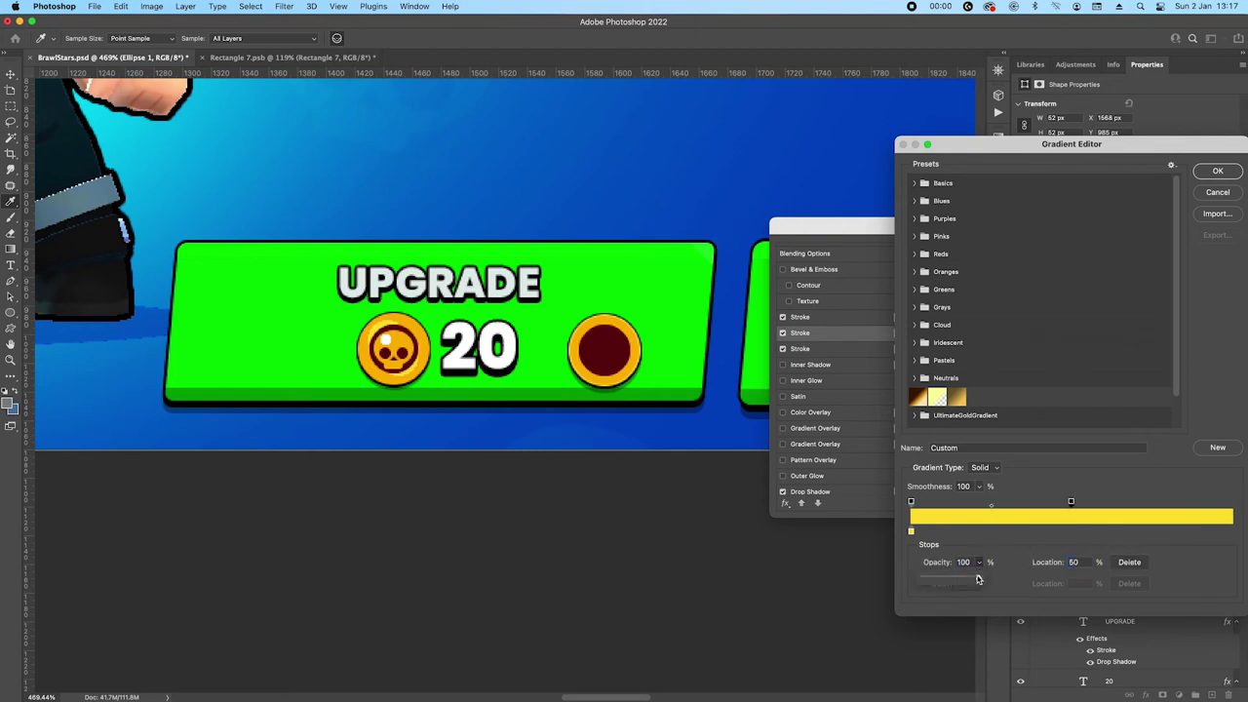
drag(978, 577, 931, 553)
click(911, 502)
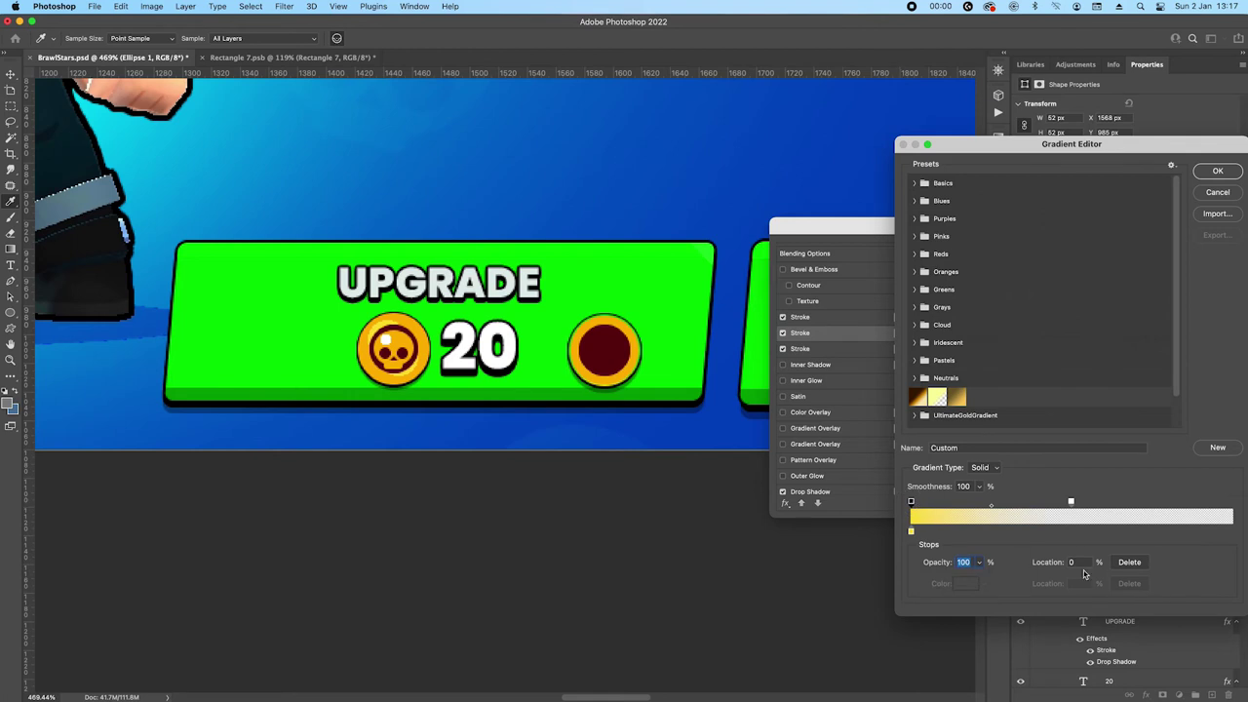
text(50)
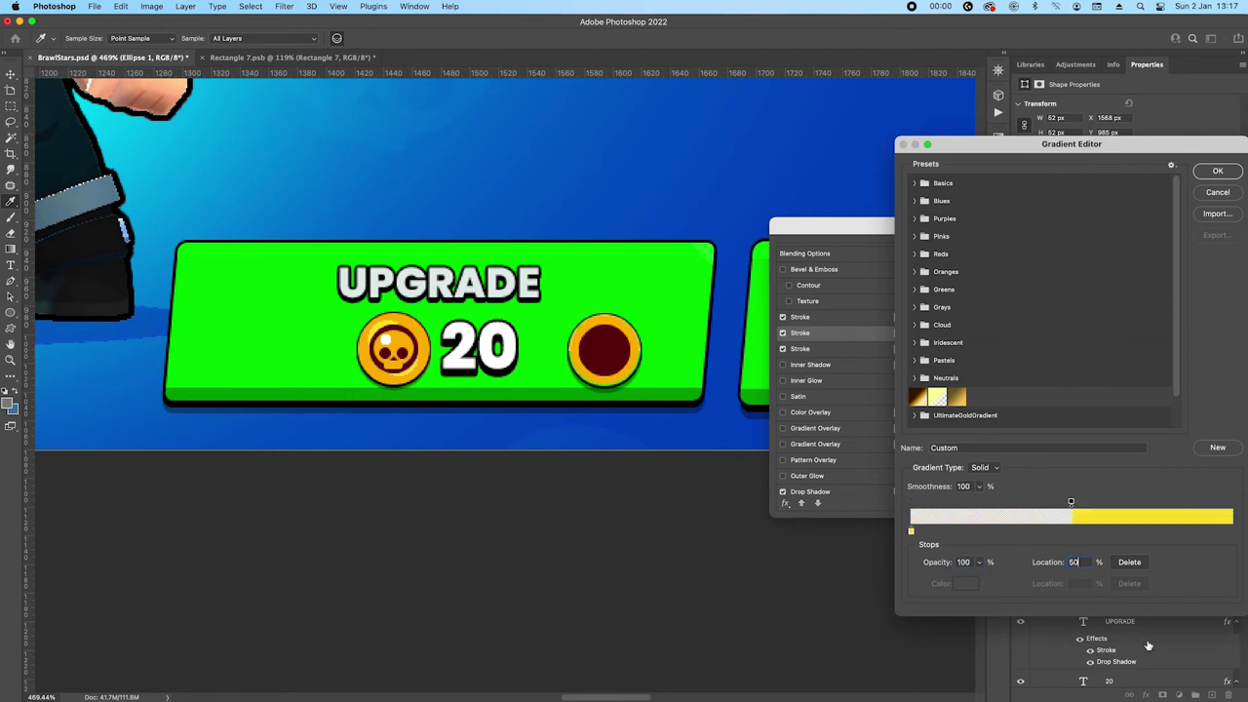
click(1072, 503)
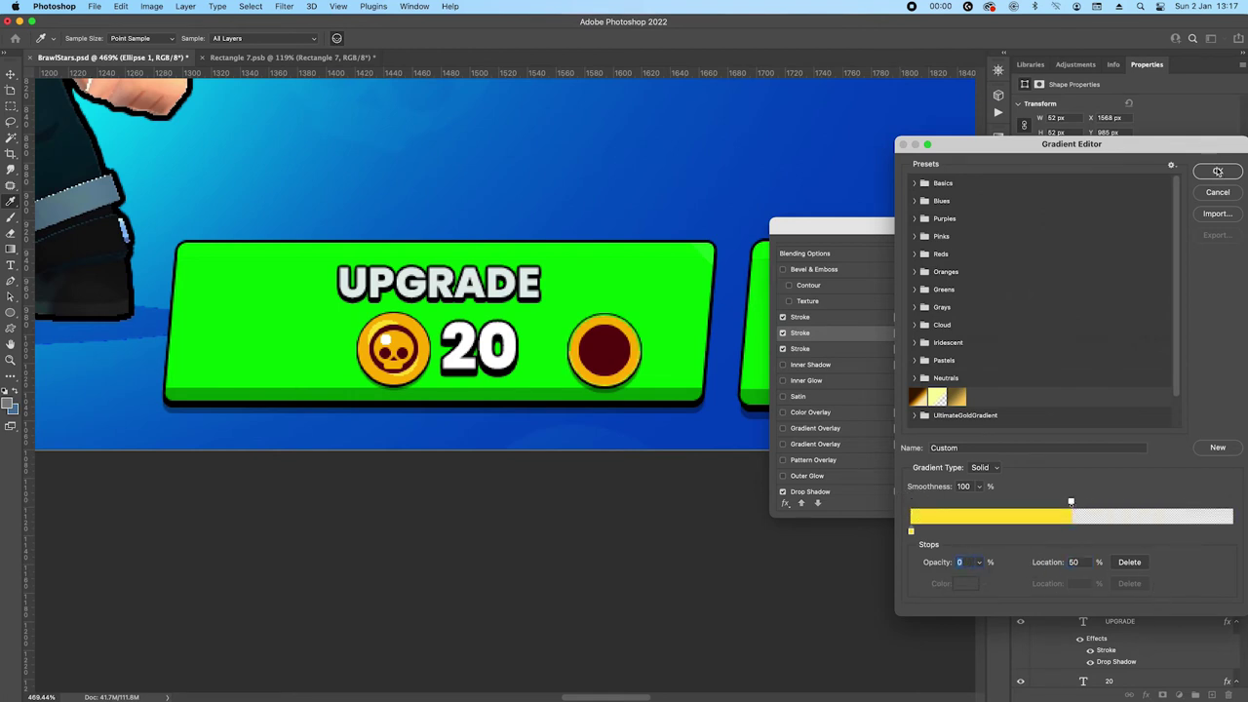
click(1217, 171)
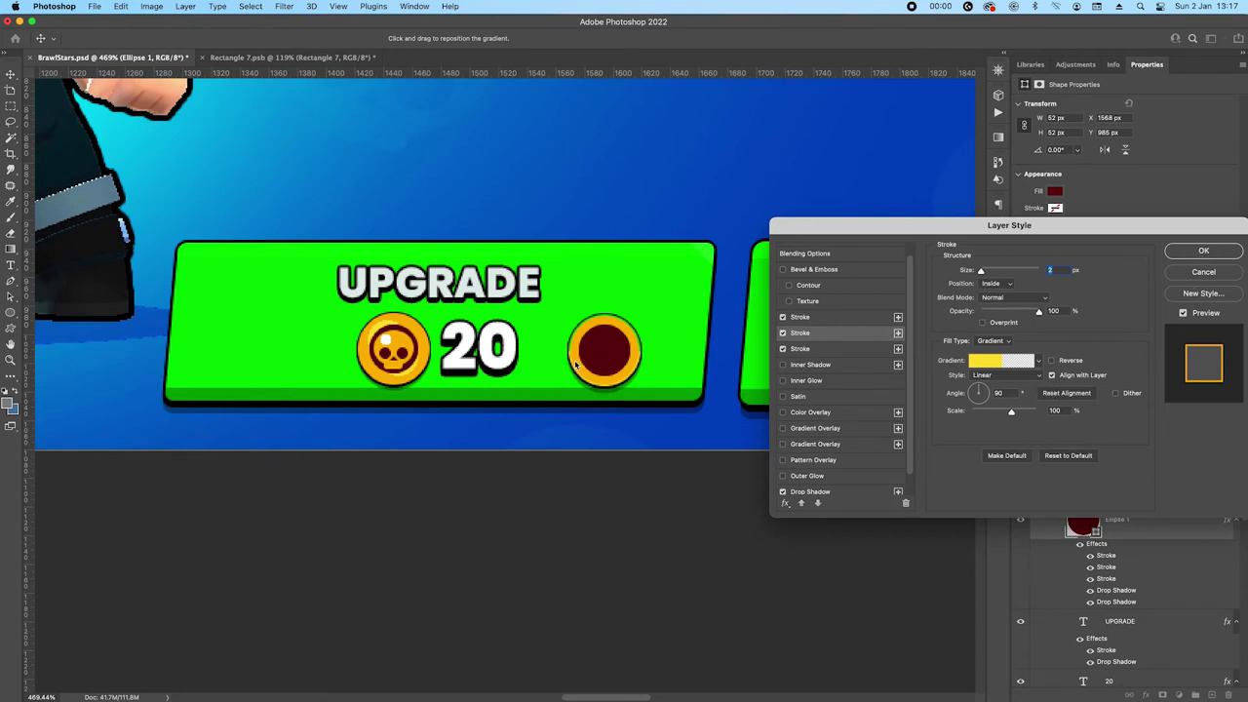
Reverse the yellow stroke gradient and set that stroke's size to 8 px
click(1052, 360)
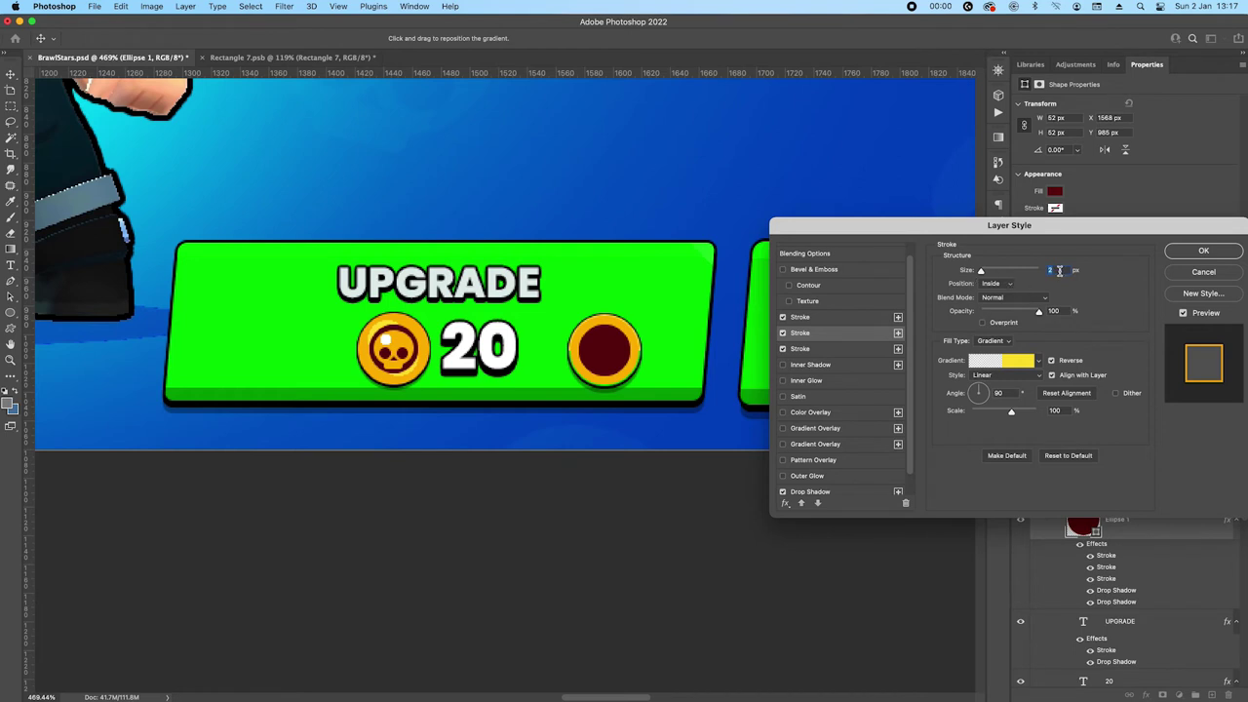
key(Up)
key(Up)
key(Up)
key(Up)
key(Up)
key(Up)
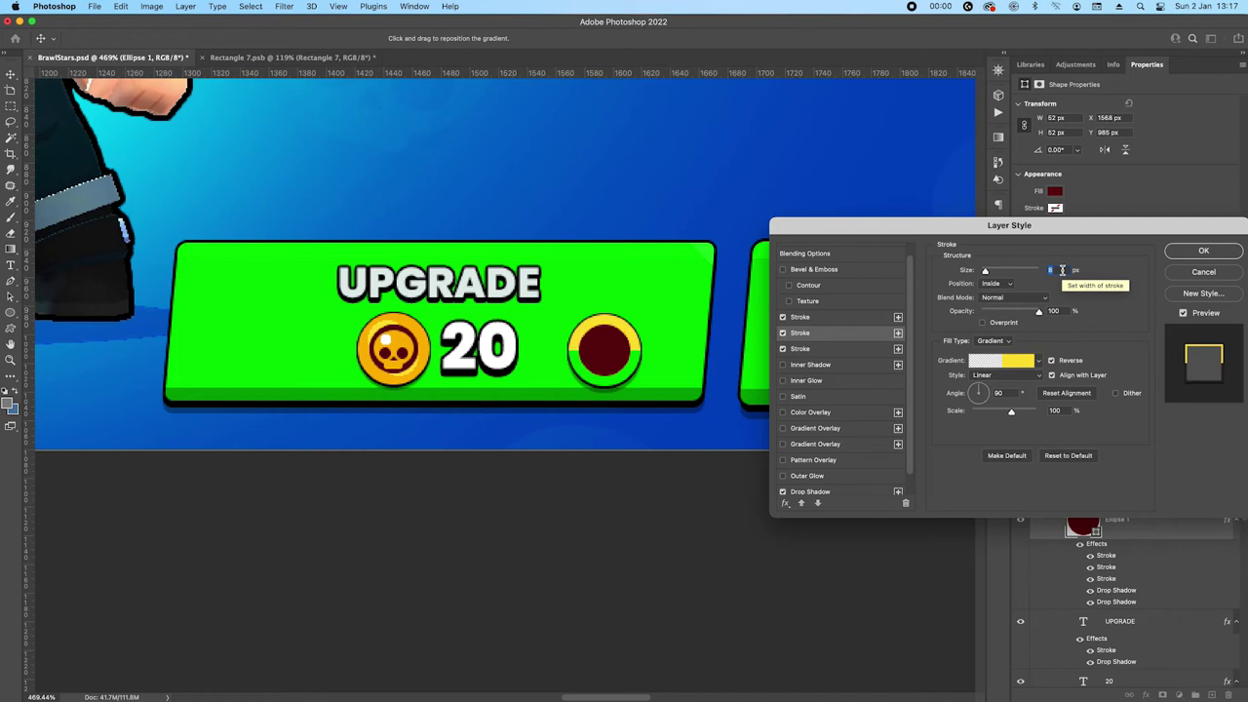
click(1052, 361)
click(1052, 361)
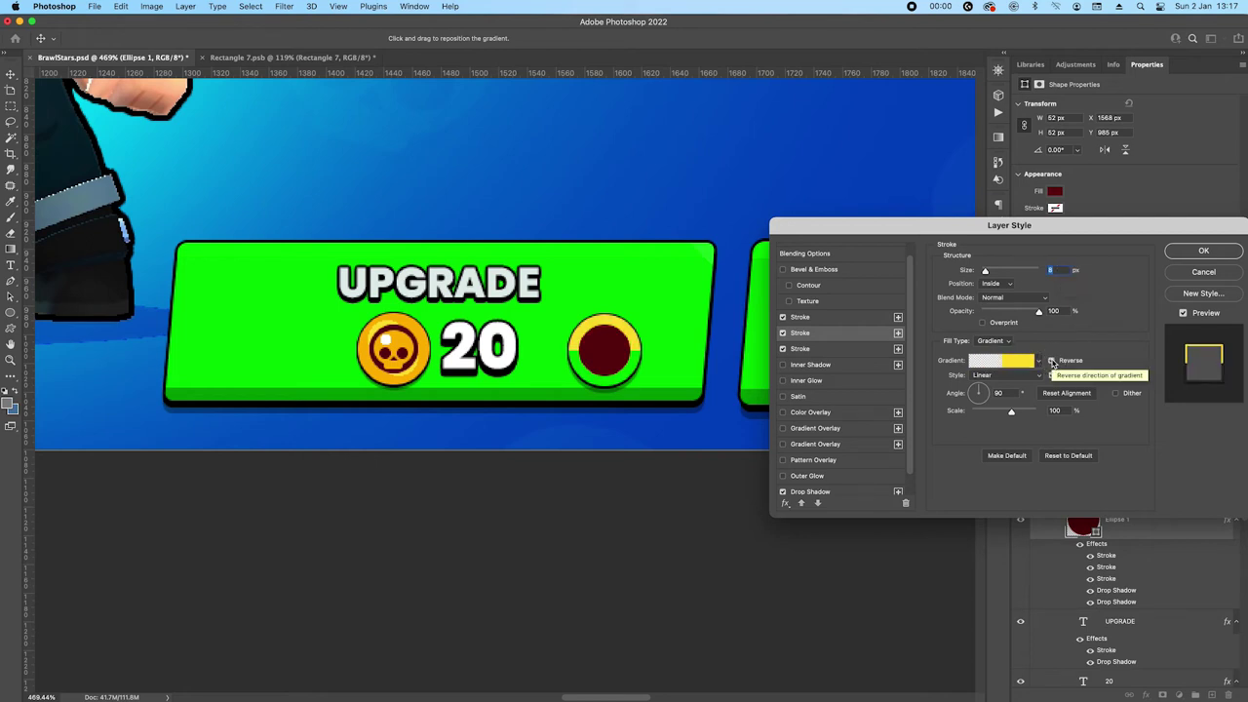
Set the yellow stroke gradient's scale to 50% and enable Overprint for that stroke
click(1055, 410)
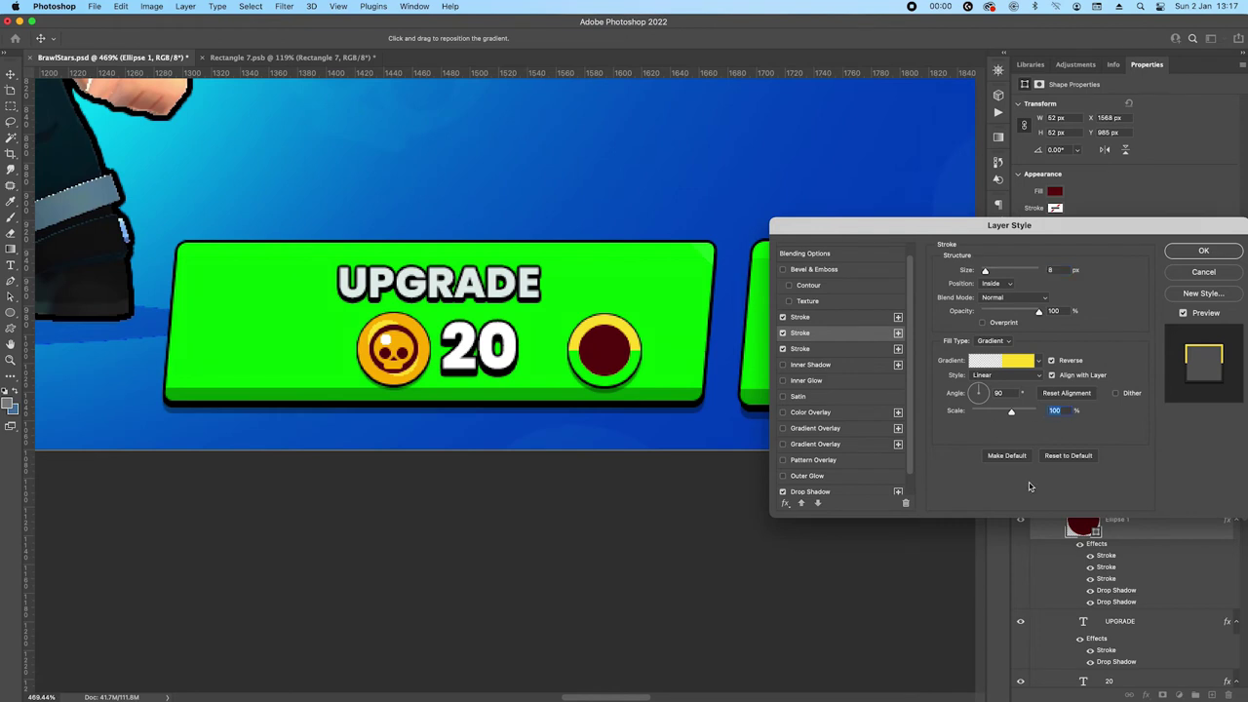
text(50)
key(Tab)
click(983, 324)
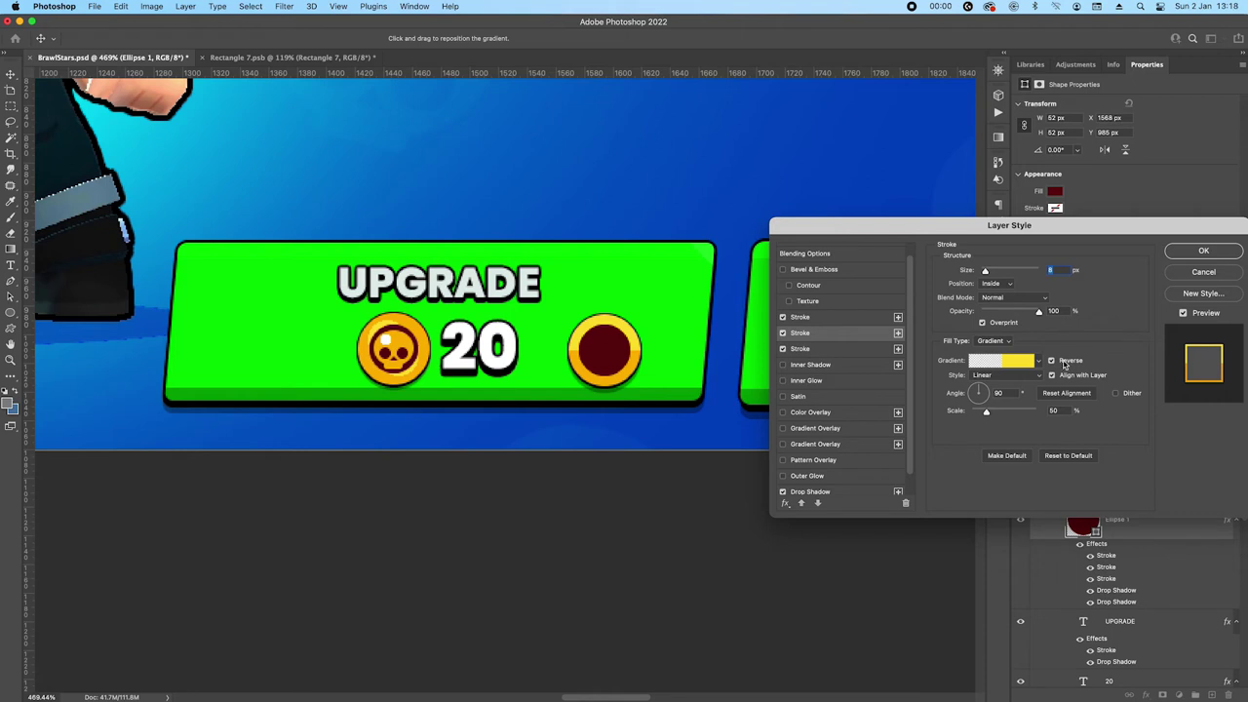
Change the yellow stroke's gradient to Radial style, turn off Reverse, set its scale to 100%, and apply the layer style
click(1004, 380)
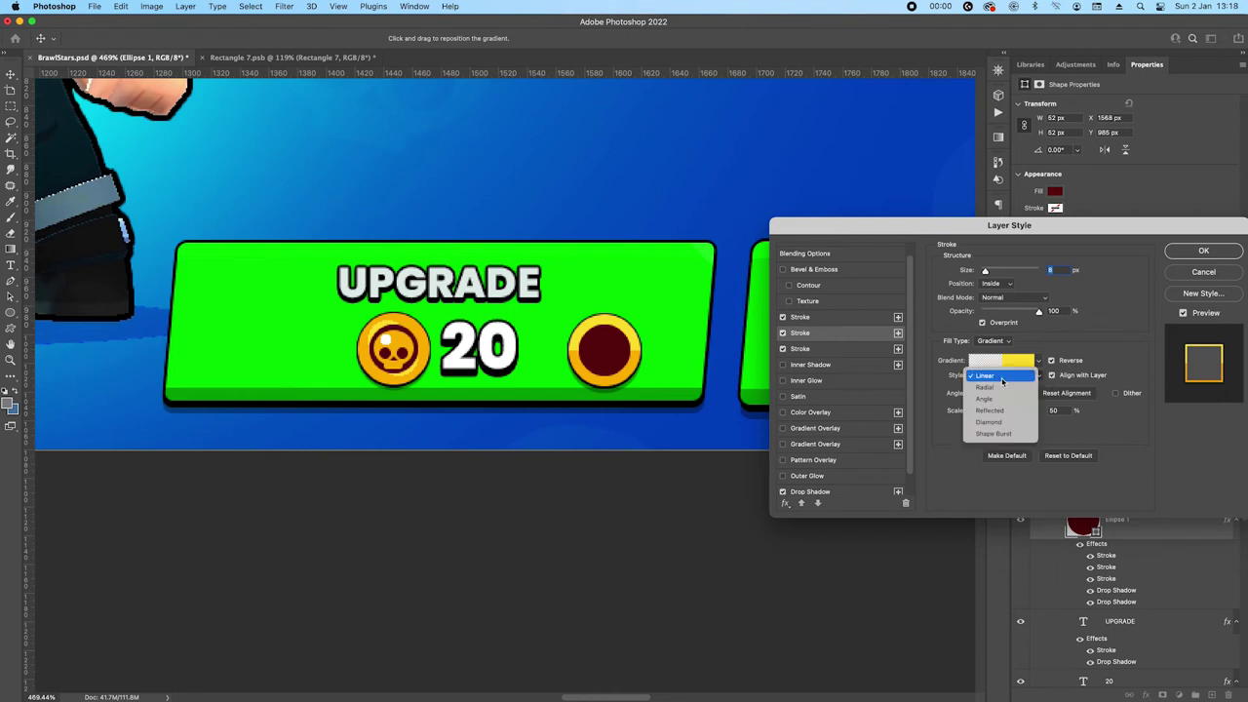
click(987, 388)
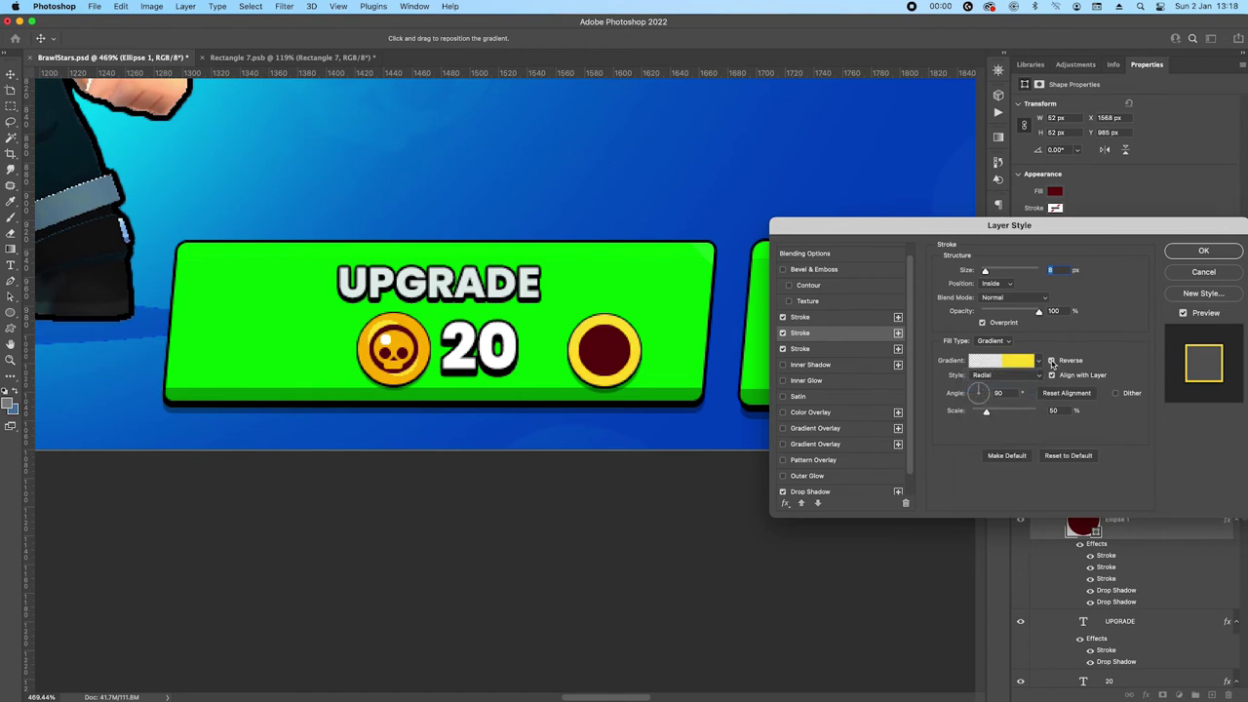
click(1052, 362)
double_click(1056, 411)
text(100)
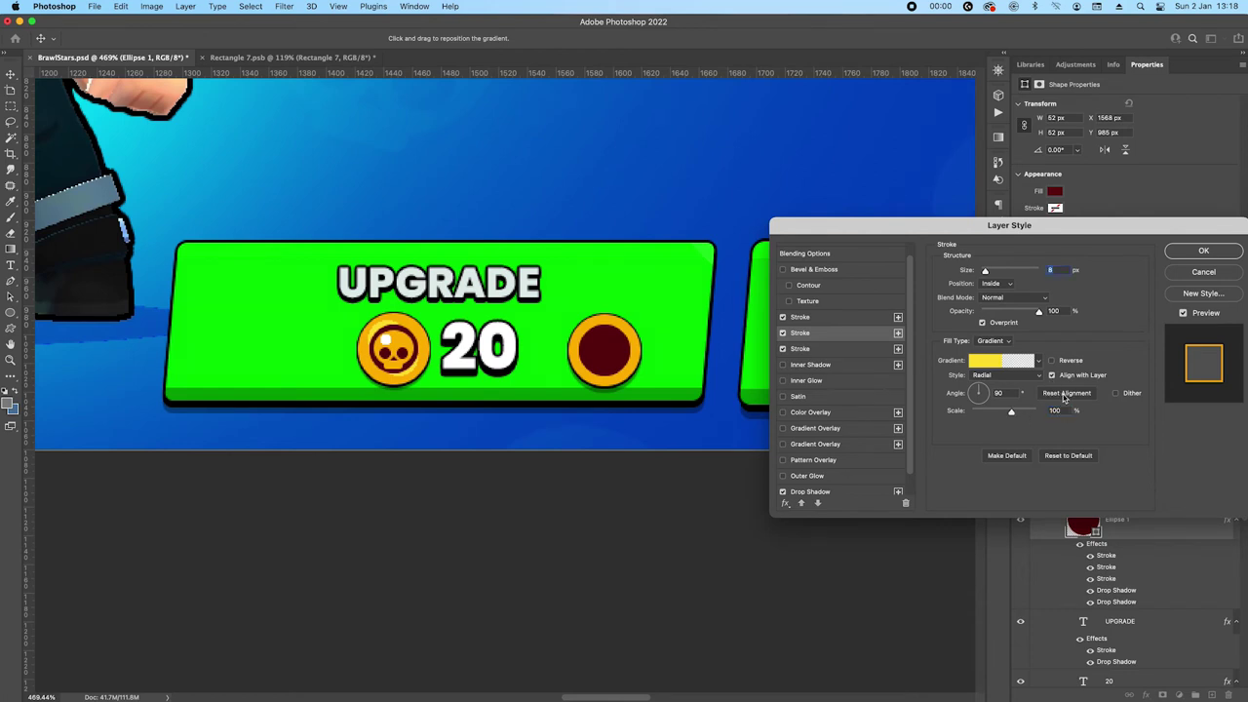
click(1204, 251)
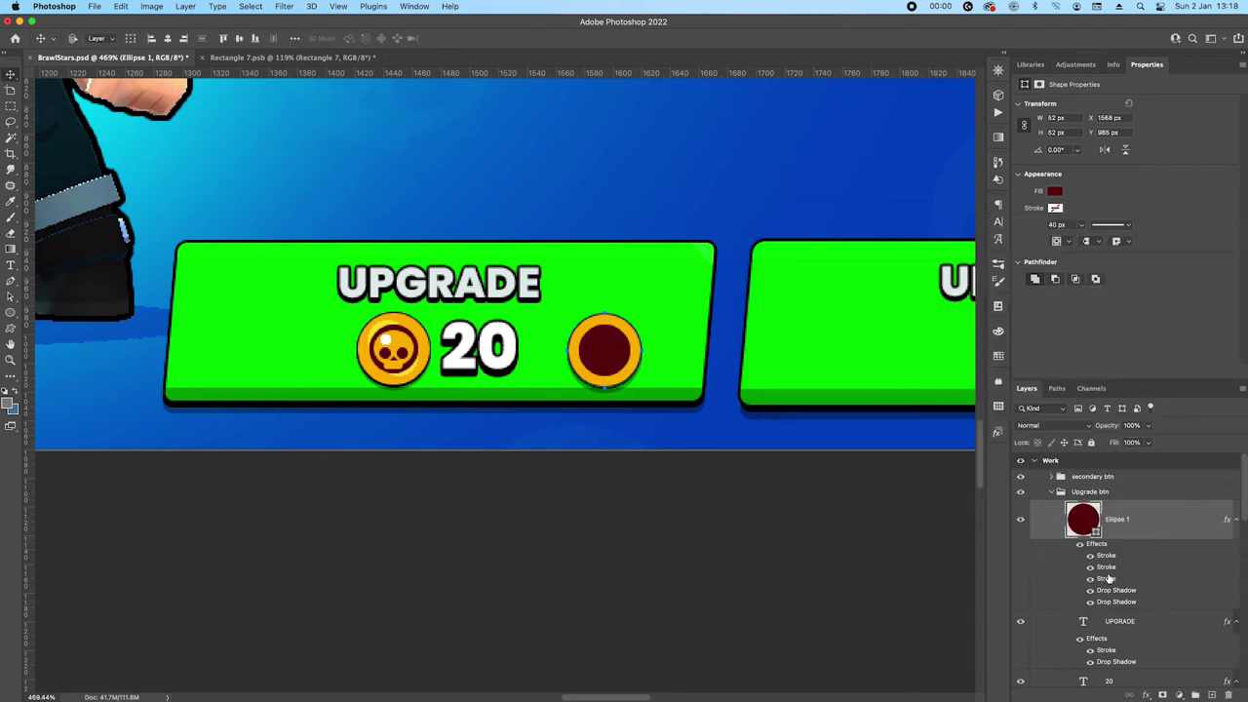
Shift the radial stroke gradient to the coin's upper-left rim, then duplicate the stroke and shift the copy's gradient to the lower-right rim
double_click(1107, 570)
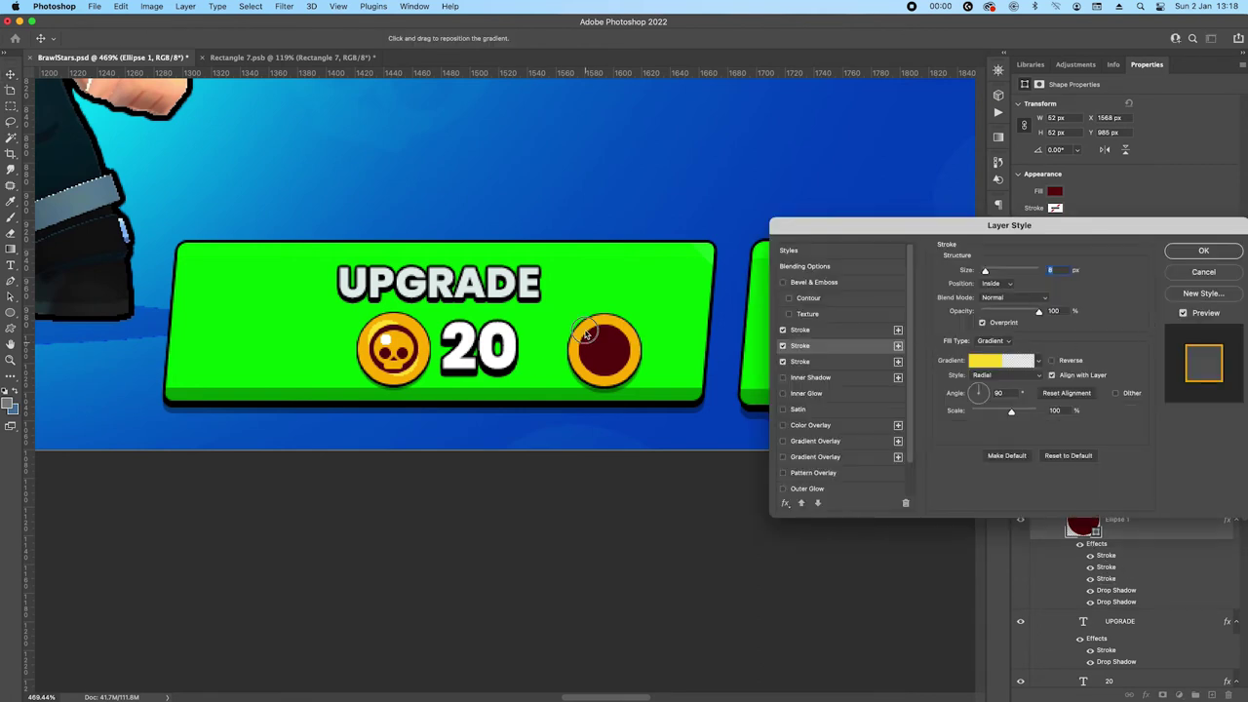
drag(633, 342, 599, 340)
drag(601, 337, 598, 338)
click(898, 346)
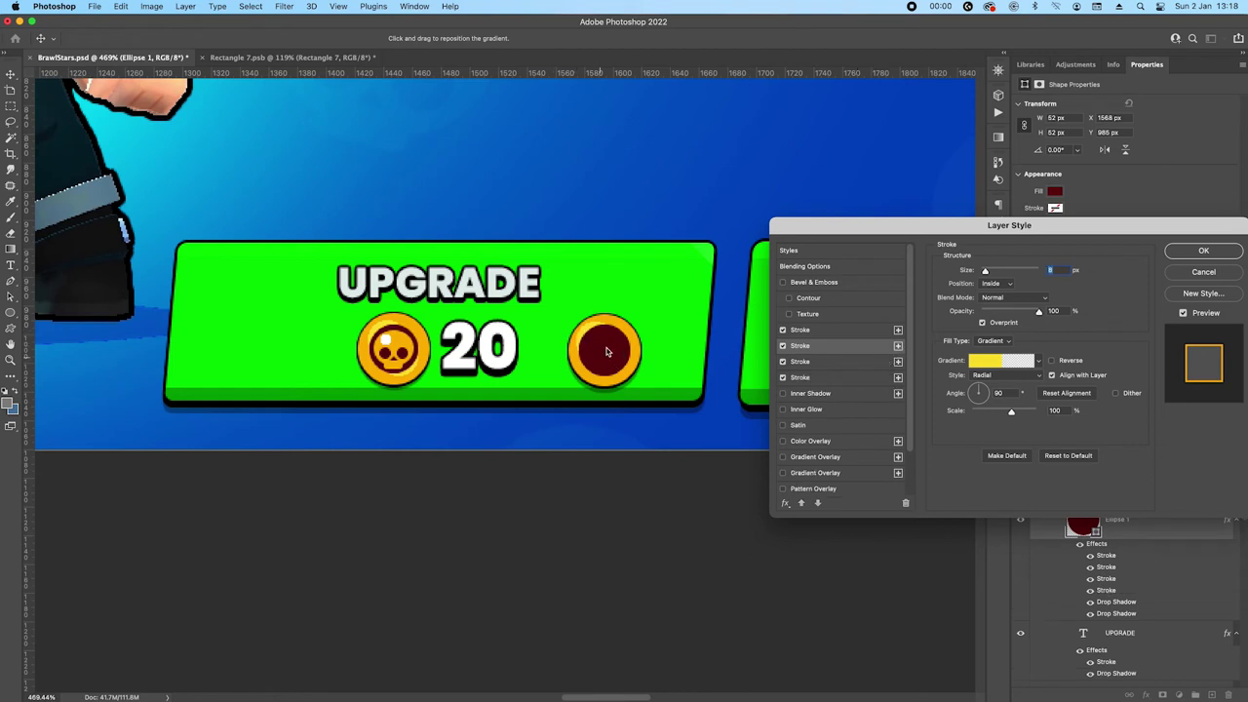
drag(604, 349, 638, 366)
click(1197, 254)
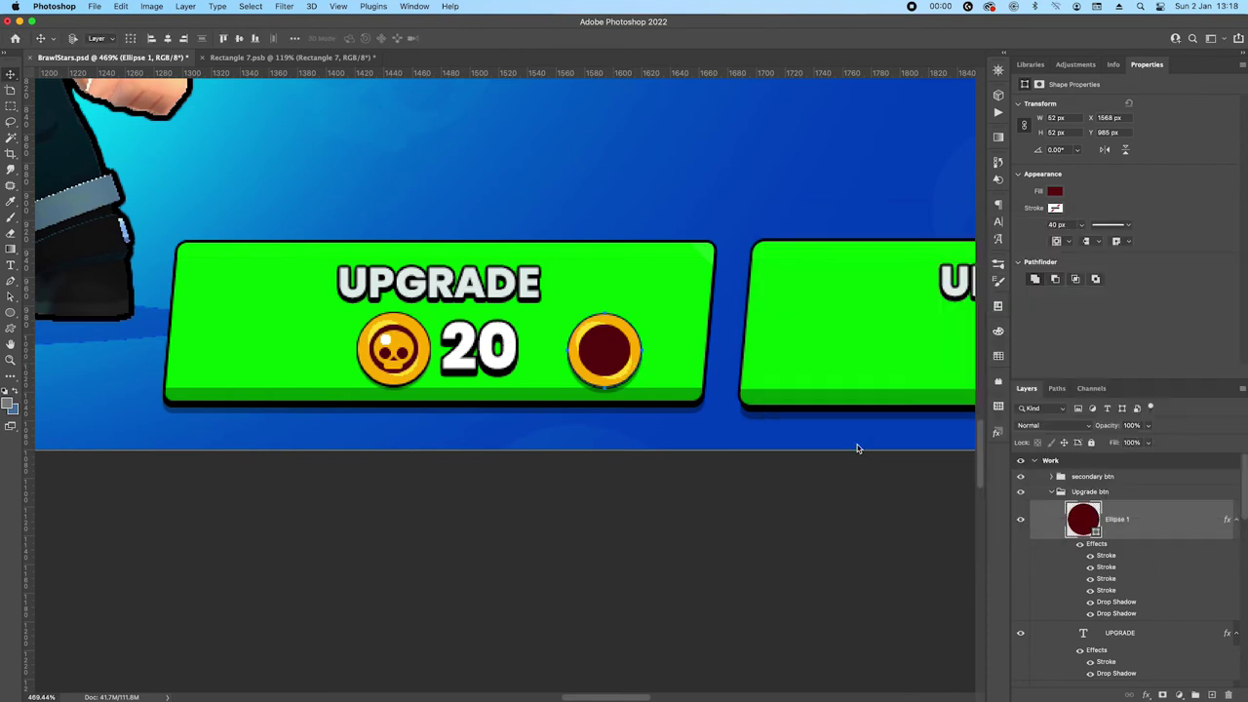
Draw an ellipse about 30 by 24 px inside the coin's dark circle and fill it with faa900 sampled from the reference skull
click(11, 312)
drag(370, 332, 610, 350)
key(v)
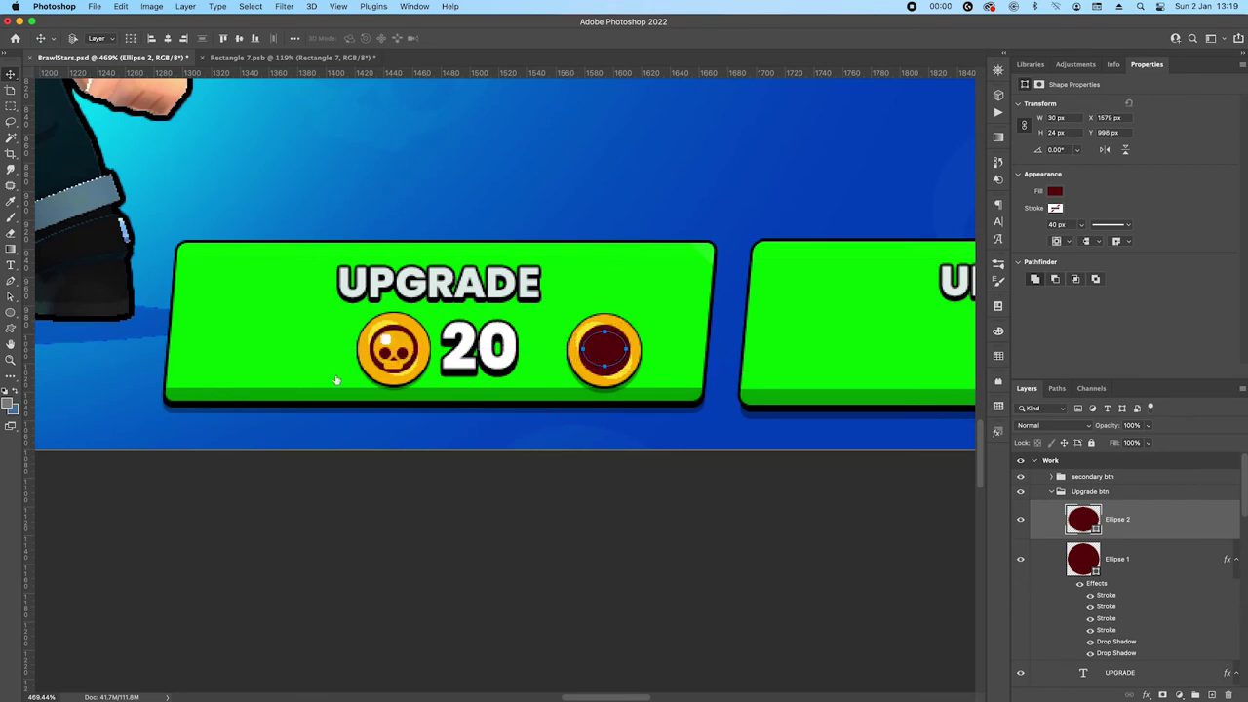
click(398, 347)
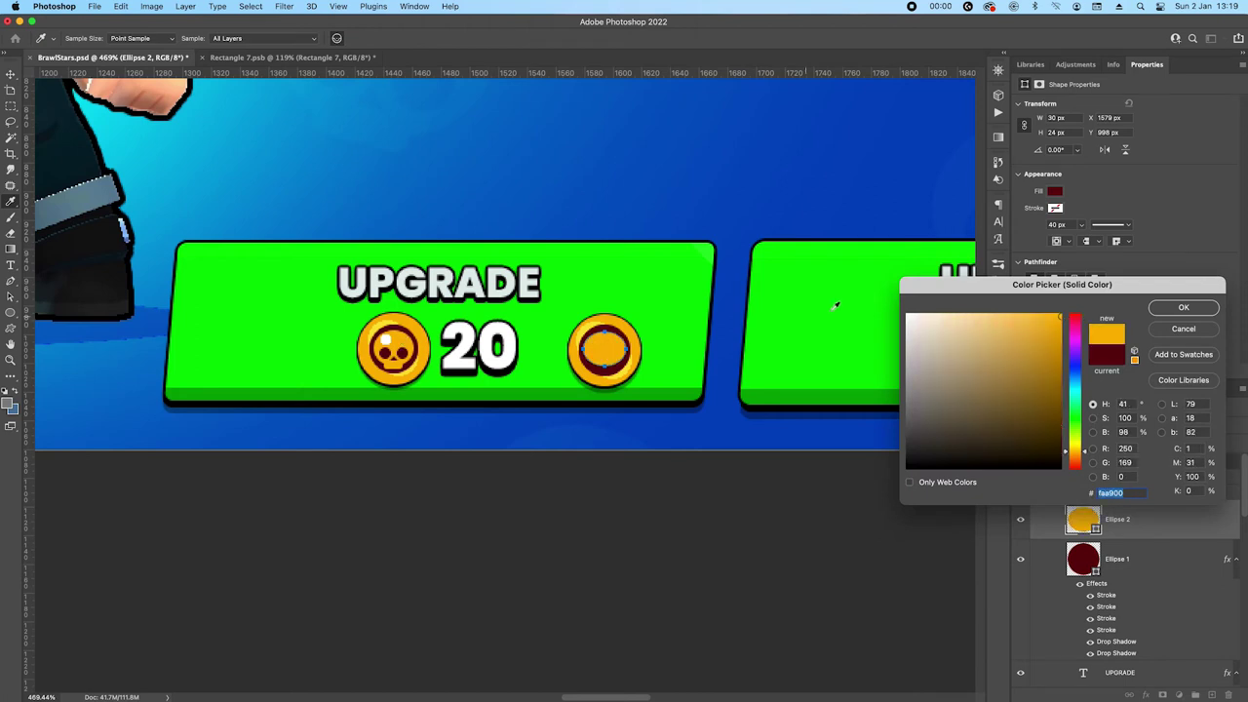
click(1183, 306)
Nudge the orange ellipse up 2 px inside the dark circle
scroll(585, 351, up, 5)
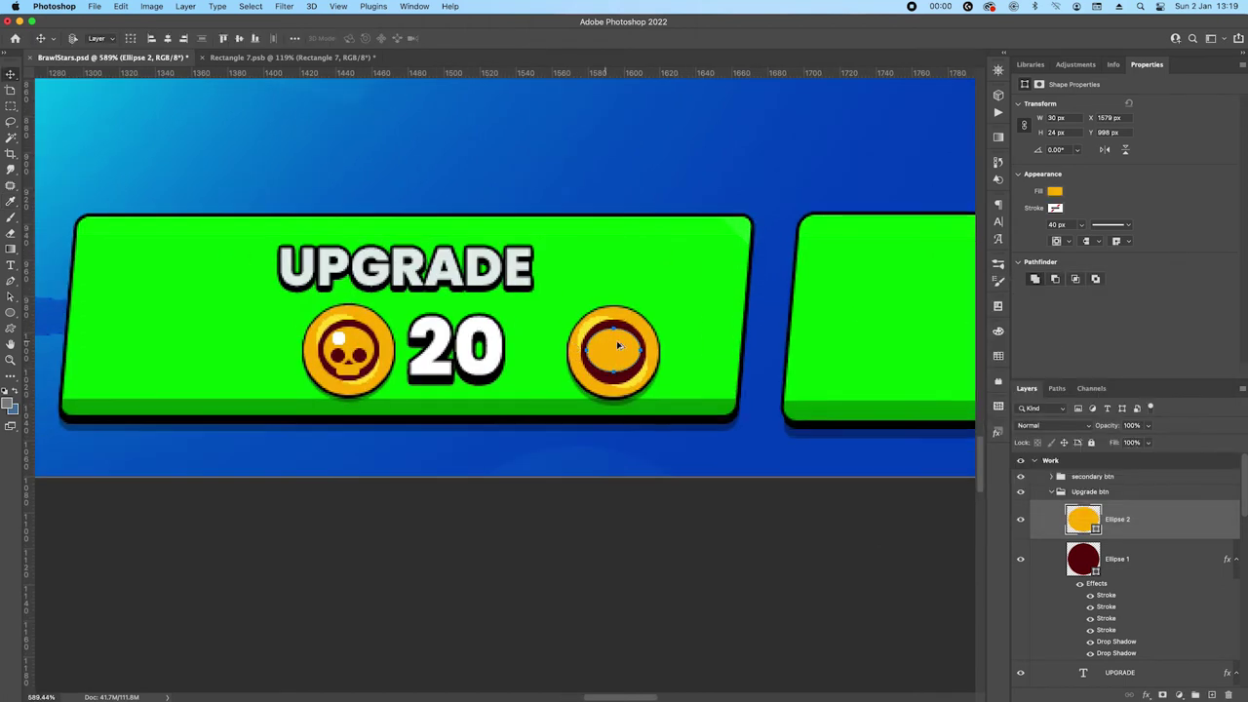
key(Up)
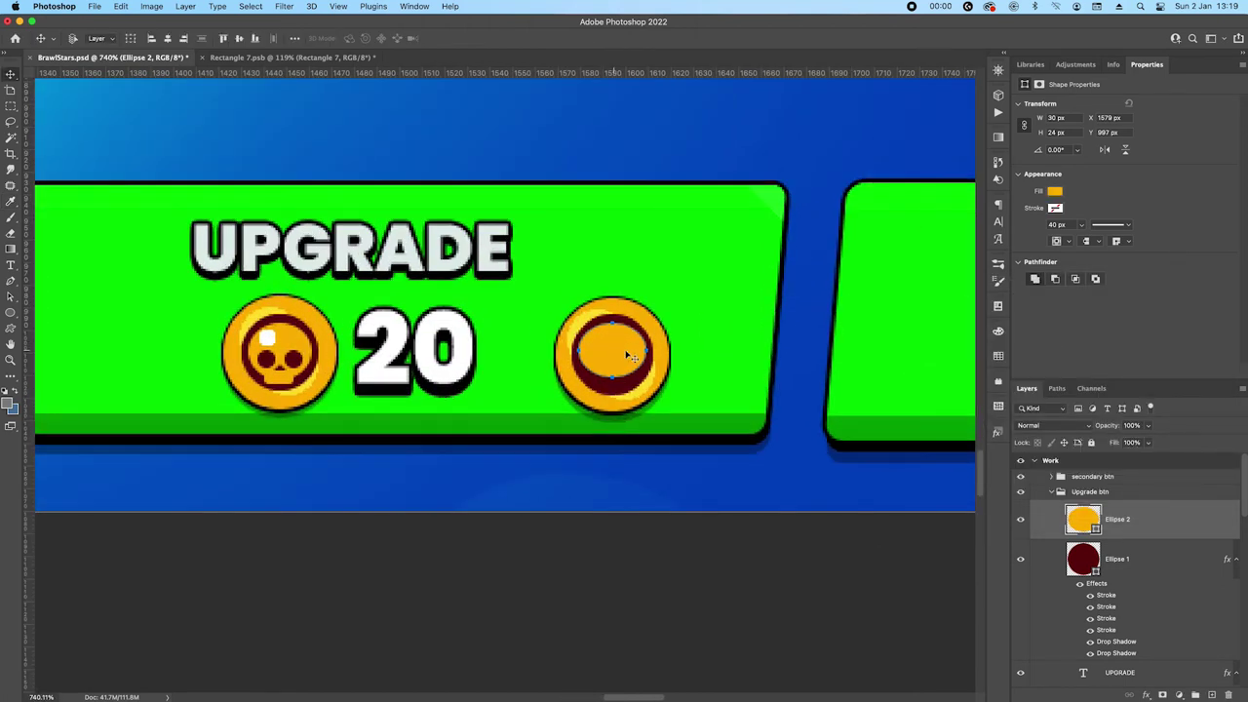
key(Up)
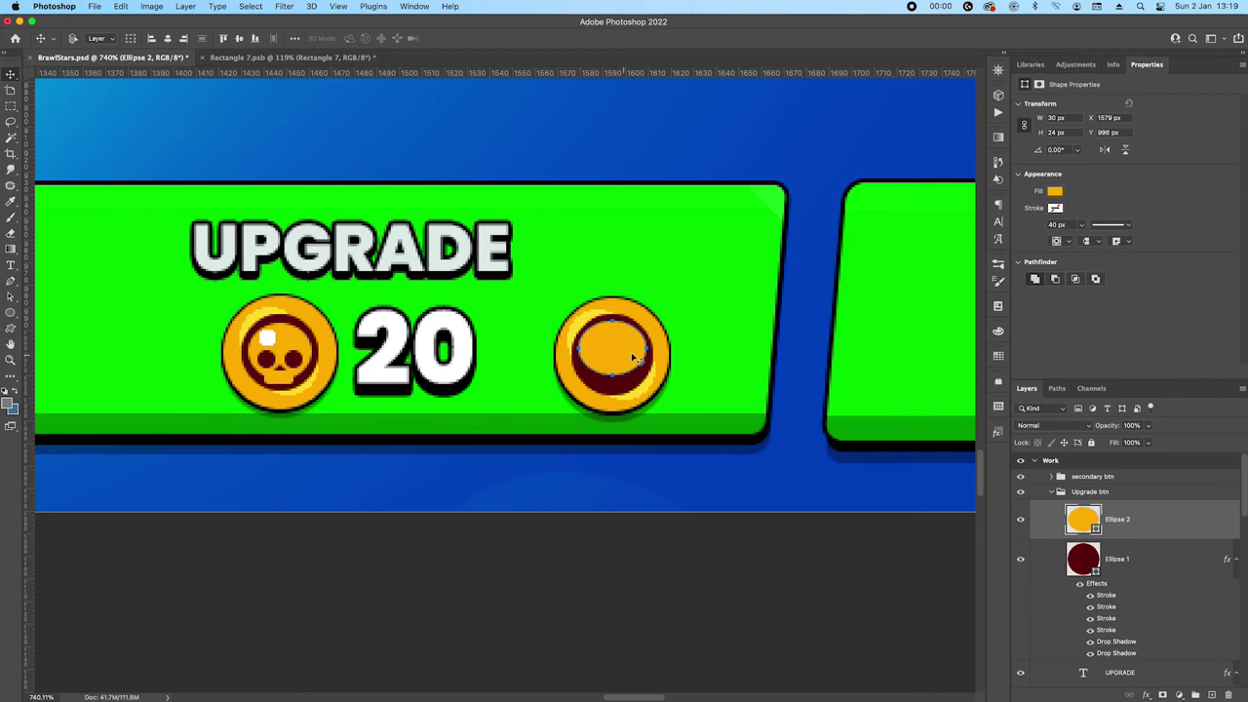
Cut a 9 by 8 px eye hole out of the orange ellipse and place a copy beside it as the second eye
key(u)
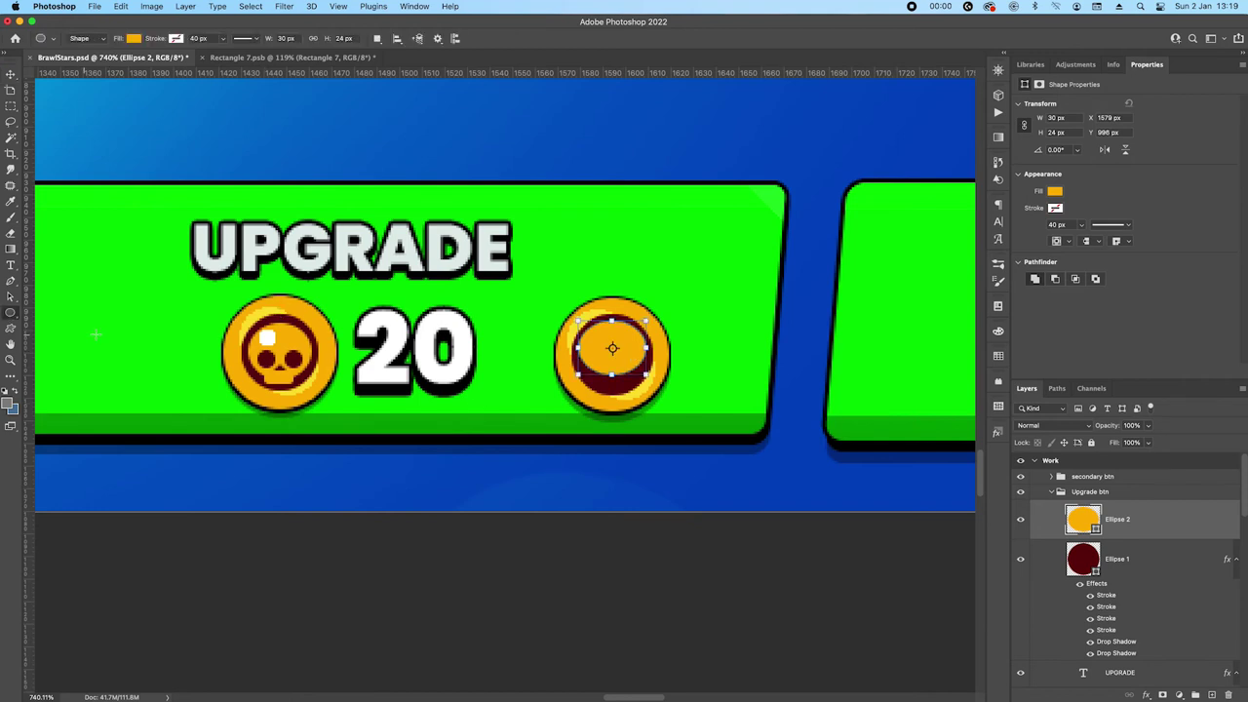
mouse_move(613, 348)
mouse_down()
mouse_move(614, 320)
mouse_move(613, 369)
mouse_up()
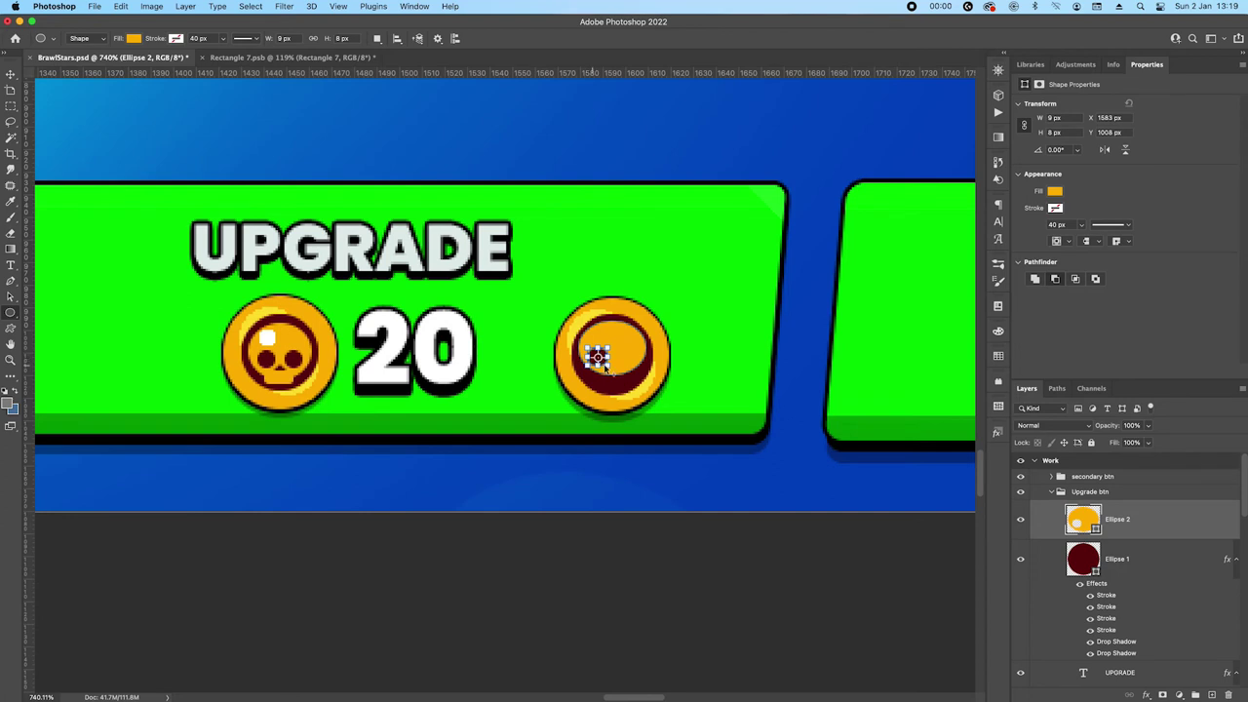
drag(603, 363, 635, 367)
key(Right)
scroll(693, 390, up, 5)
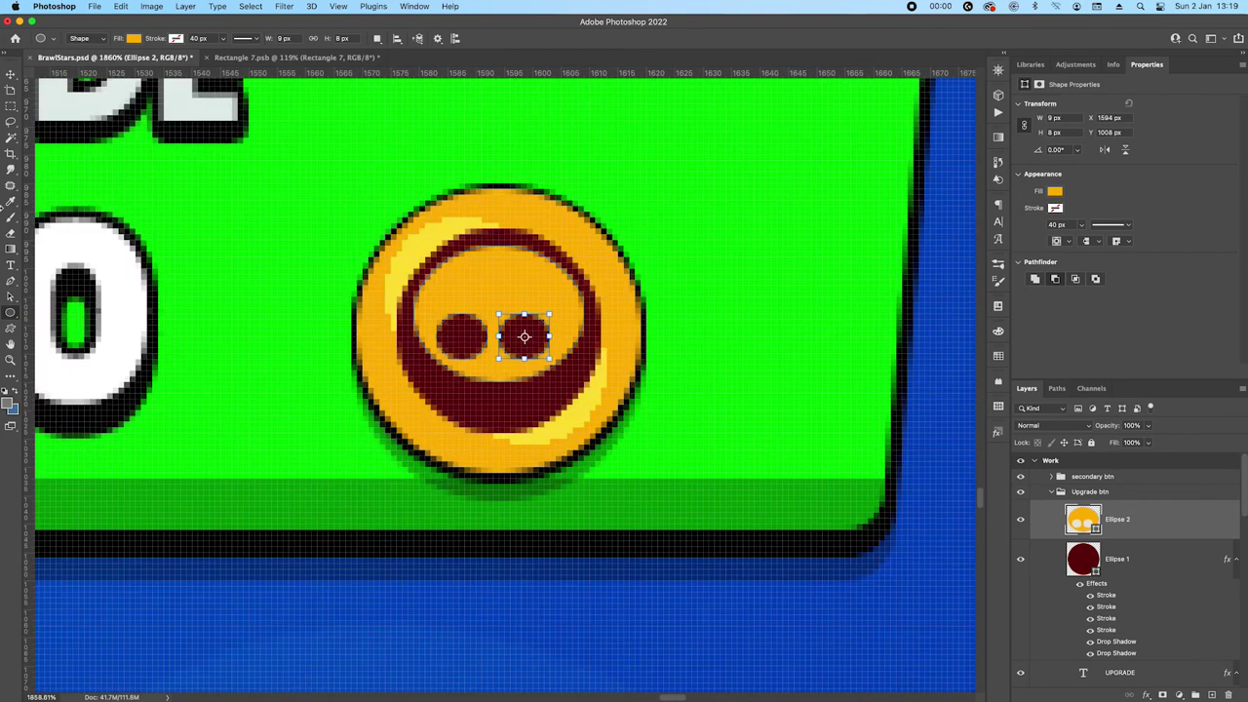
click(11, 296)
key(Right)
key(Right)
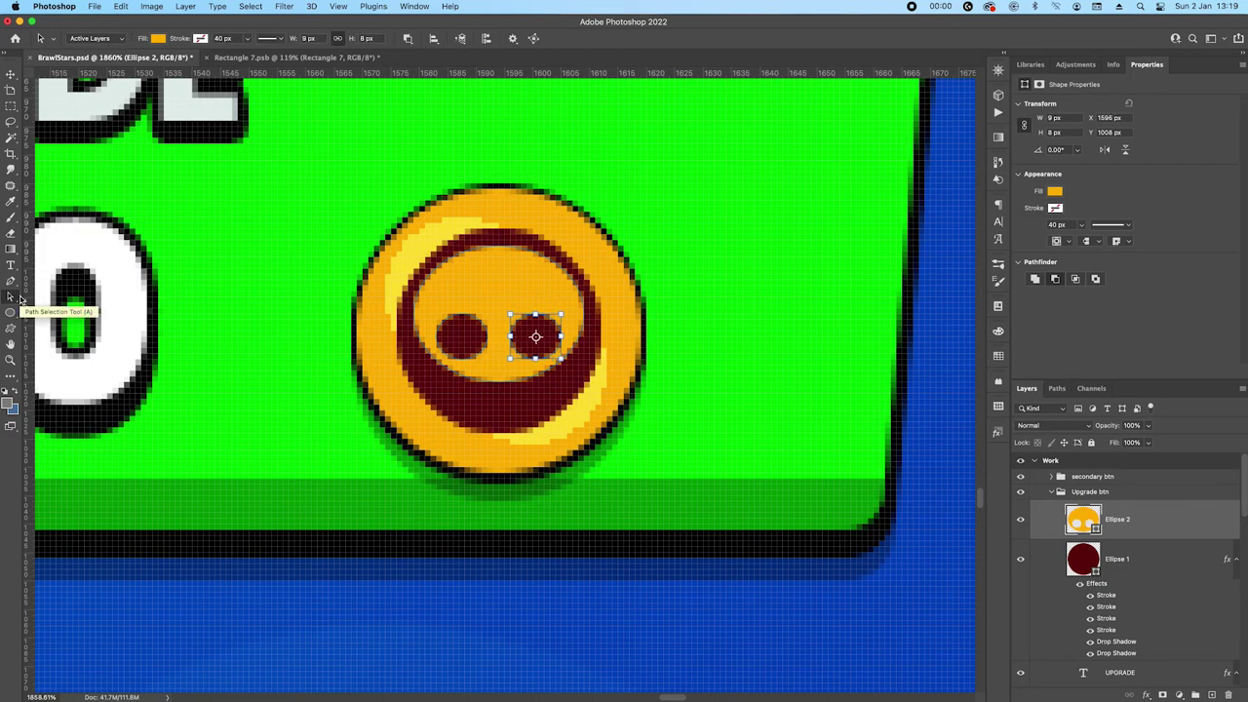
Subtract a 4 px square rotated -45° between the eyes and delete its lowest anchor point to form a triangular nose
drag(237, 370, 354, 346)
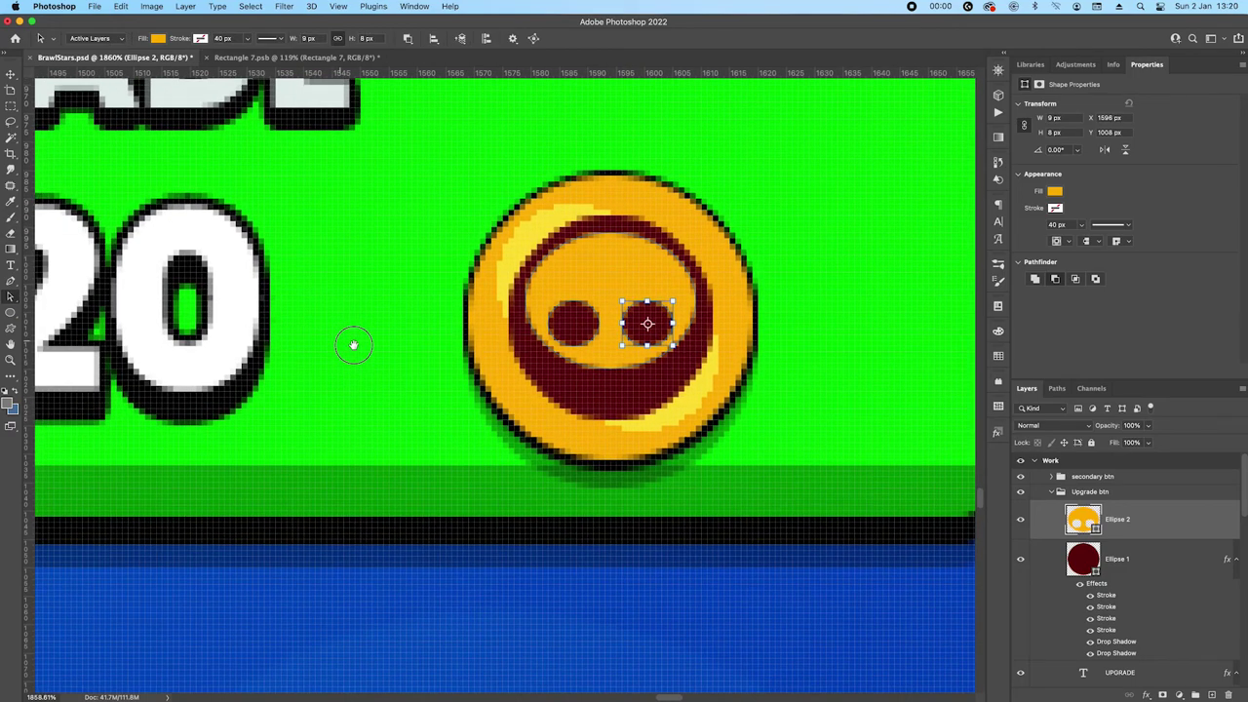
click(14, 314)
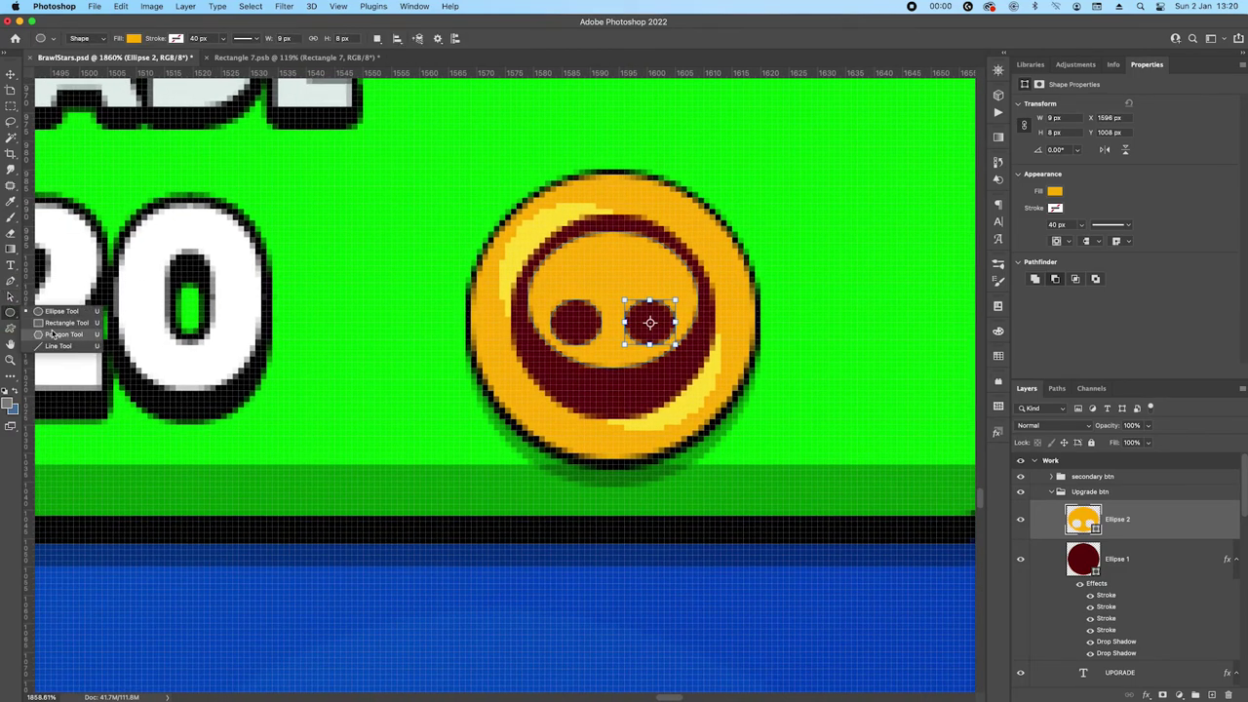
click(64, 322)
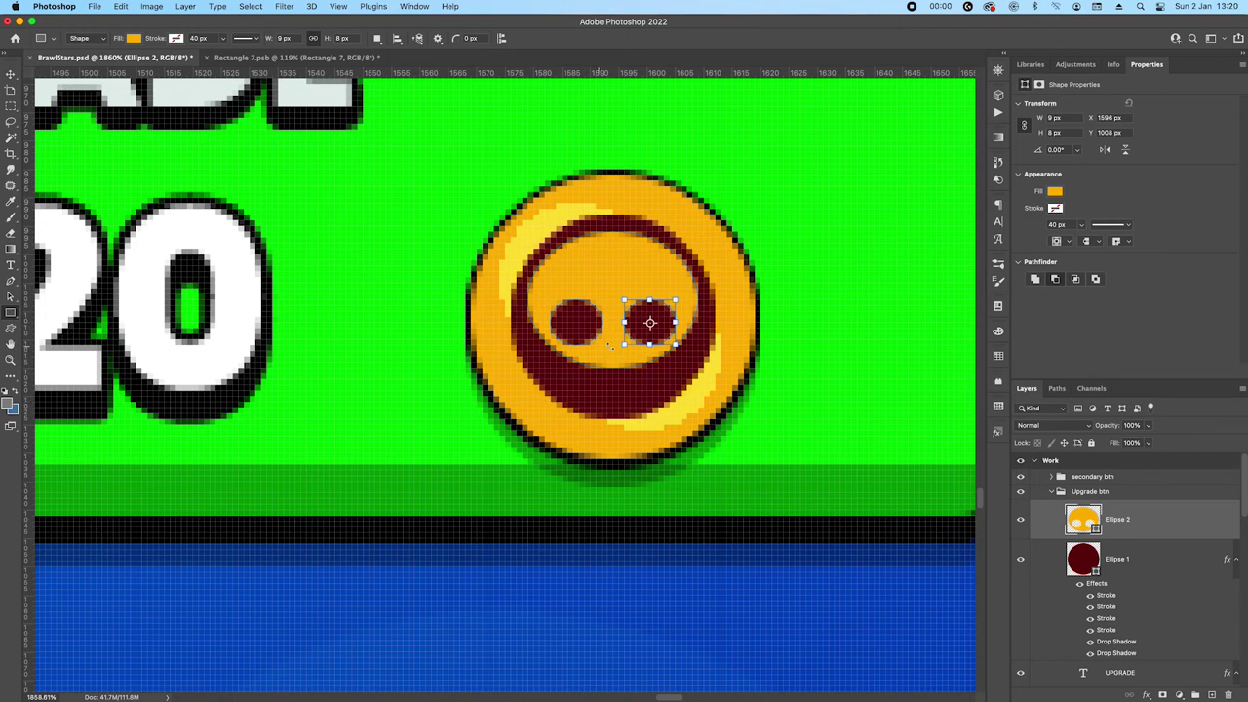
key(Escape)
drag(613, 299, 646, 347)
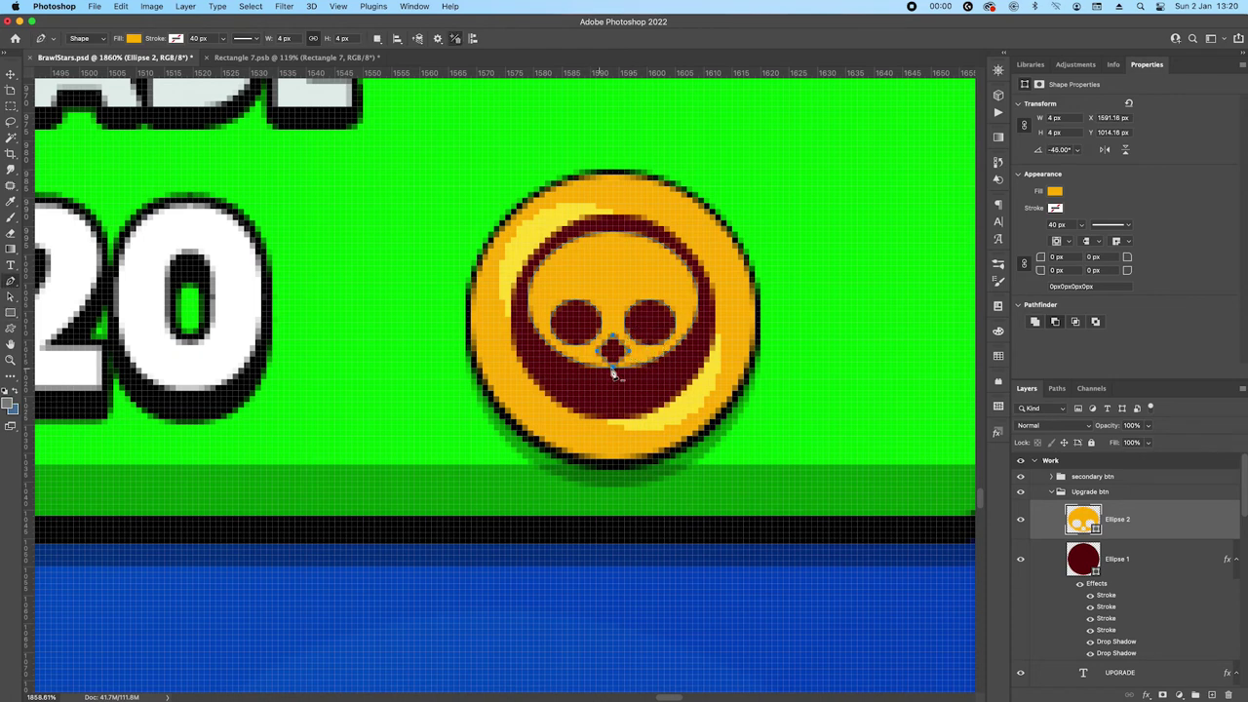
key(p)
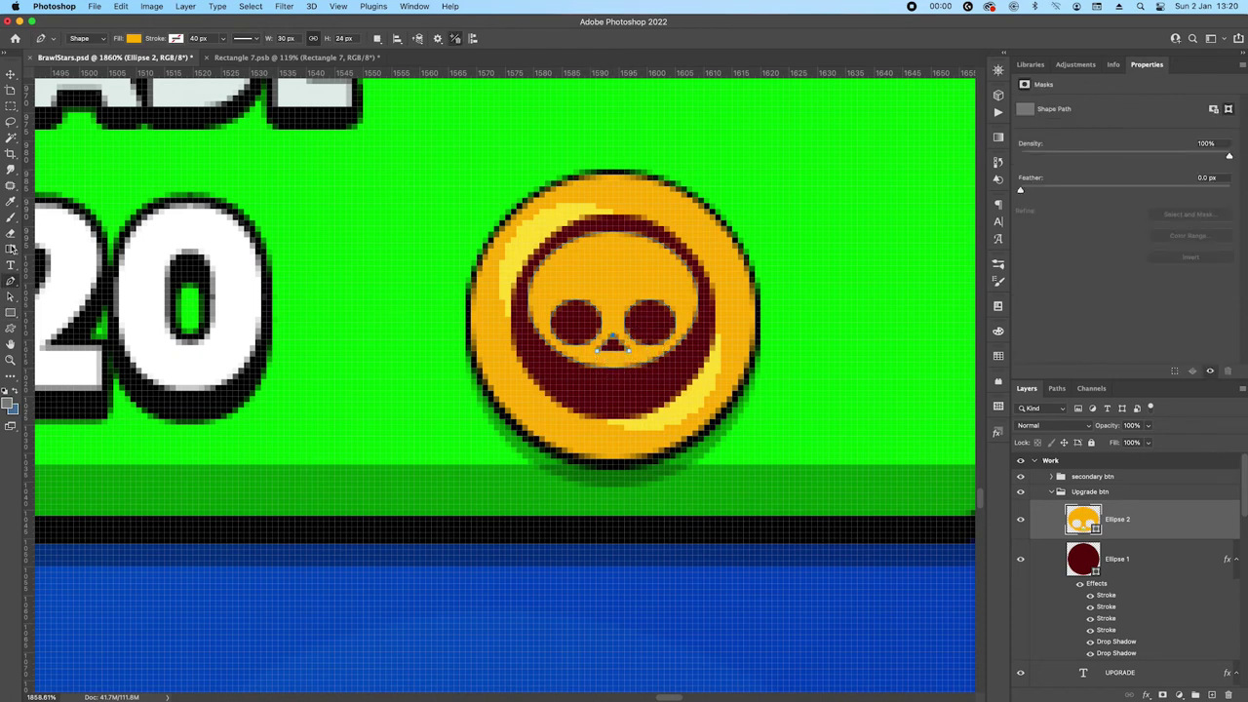
click(12, 298)
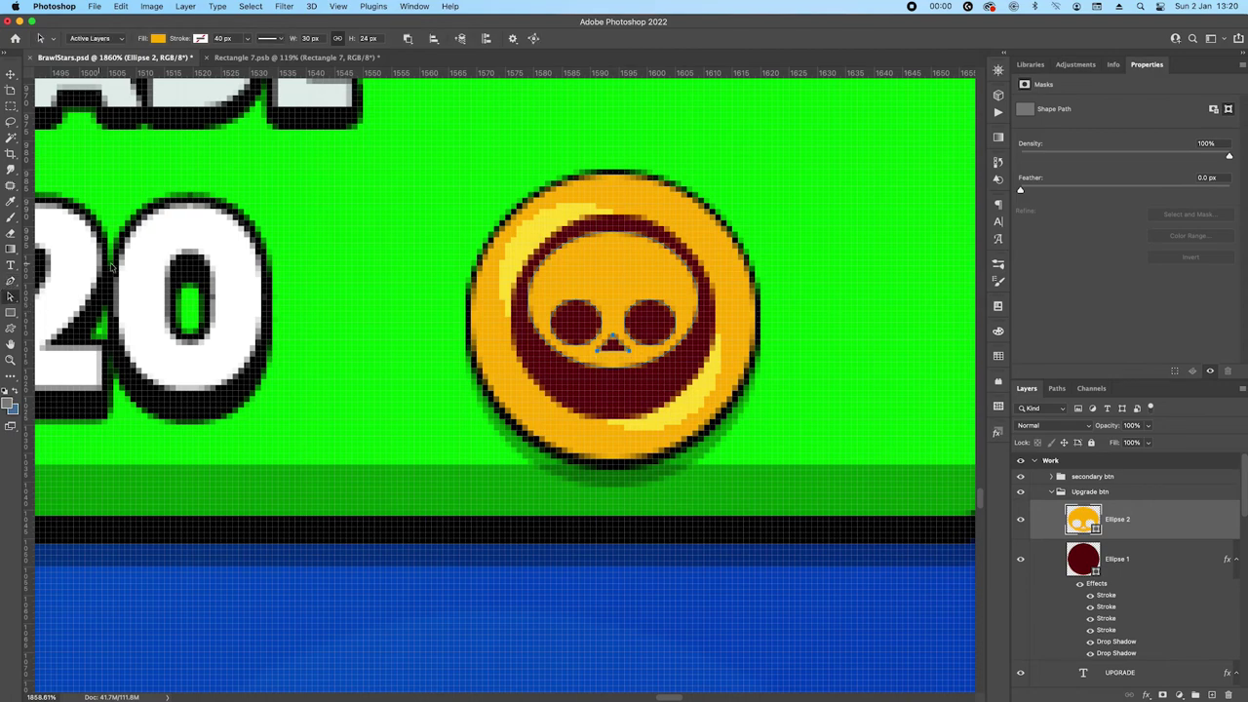
Add a rectangle about 14 by 5 px below the nose as the skull's jaw and set a 2 px corner radius
scroll(319, 359, down, 5)
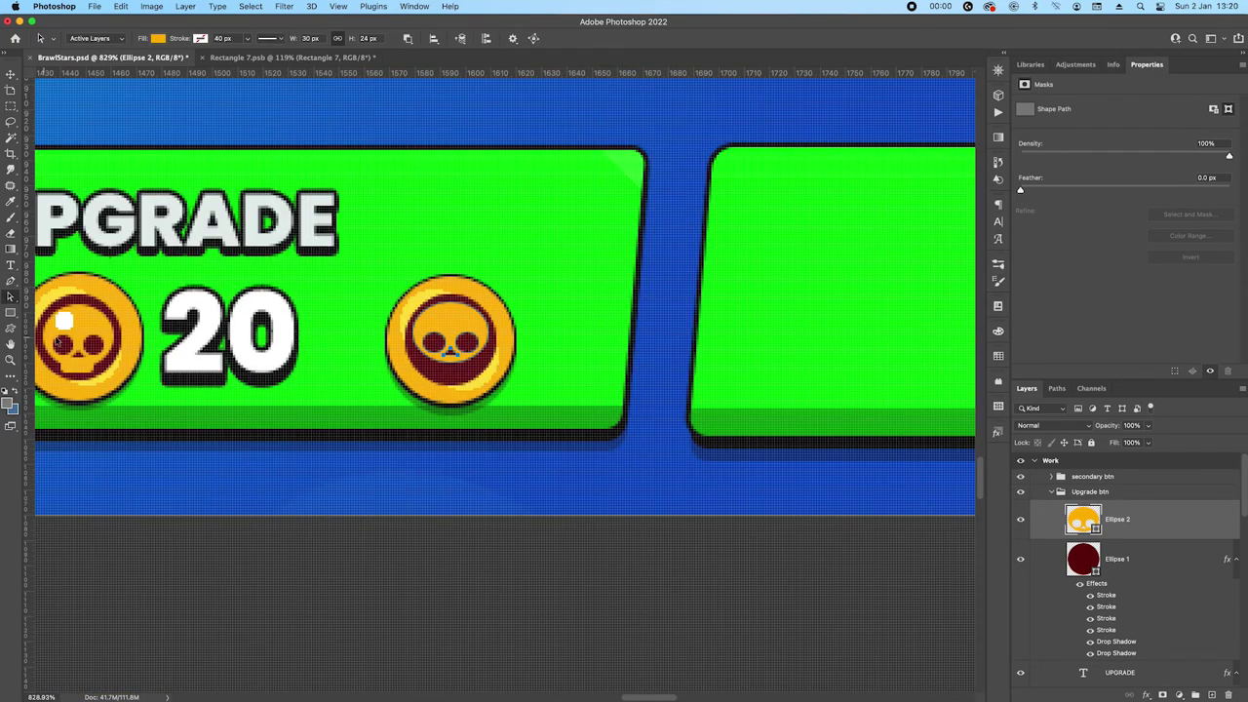
scroll(359, 356, up, 1)
scroll(520, 355, up, 1)
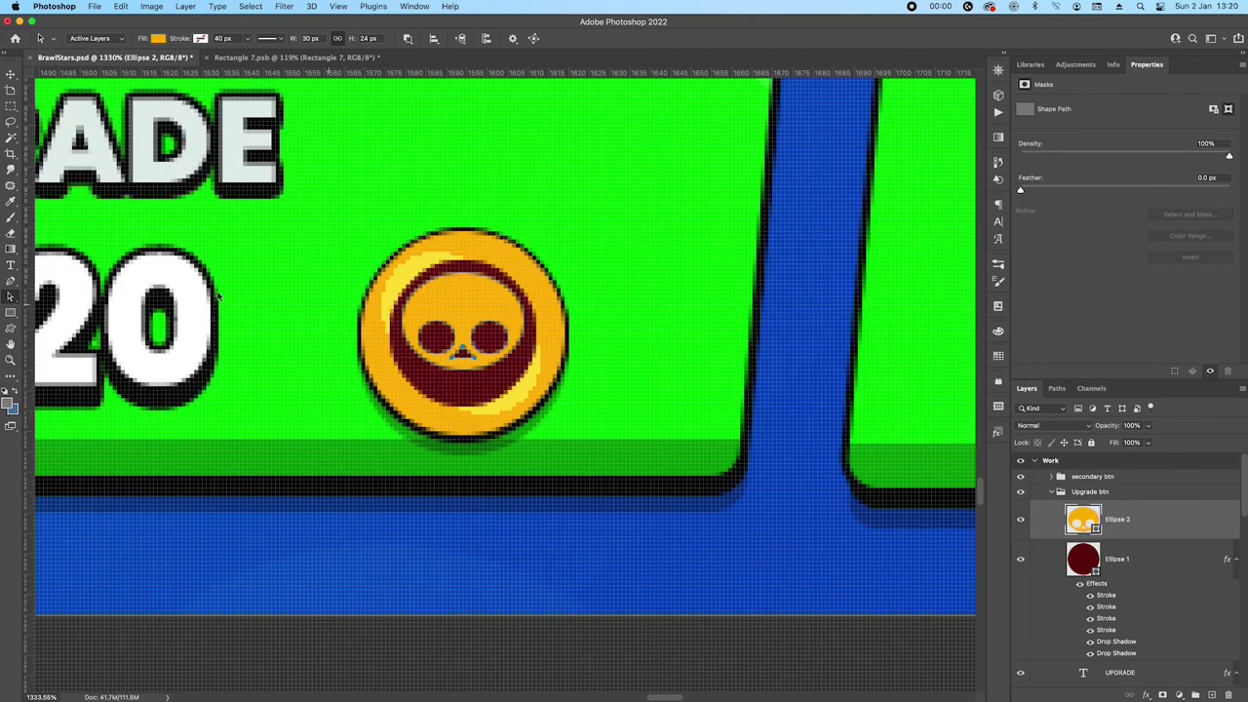
key(u)
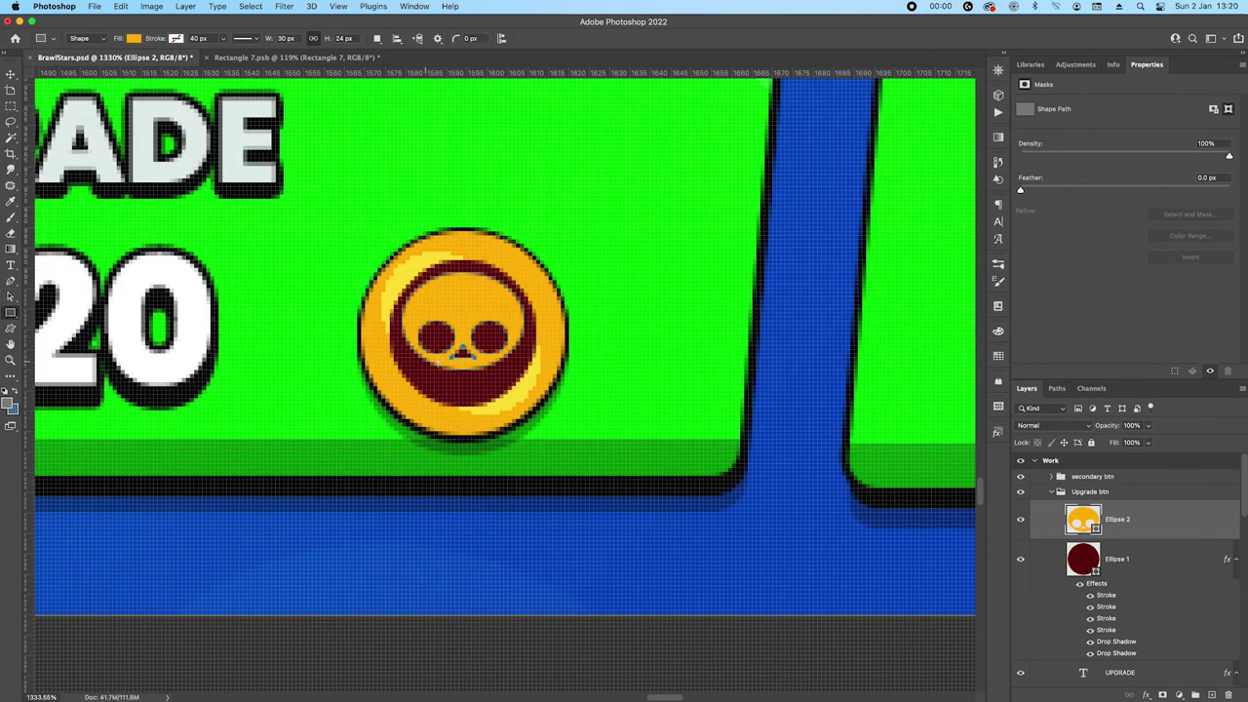
drag(435, 362, 490, 378)
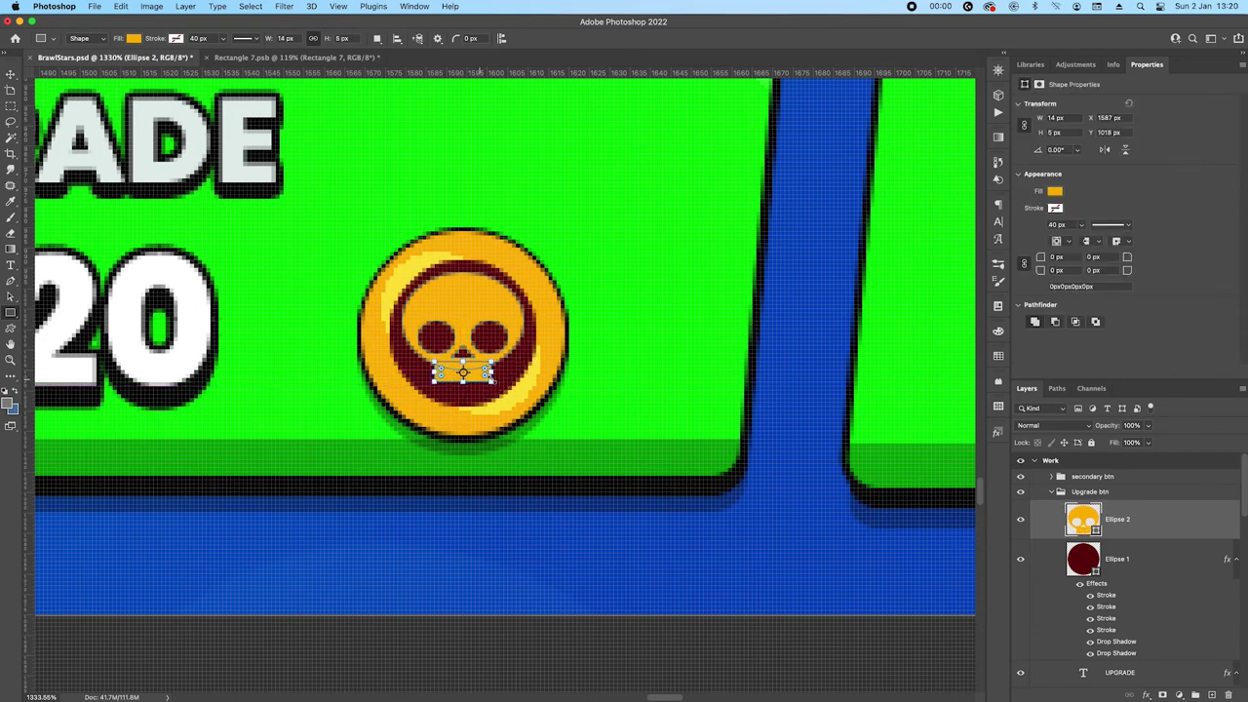
click(1061, 258)
text(2)
key(Return)
key(Return)
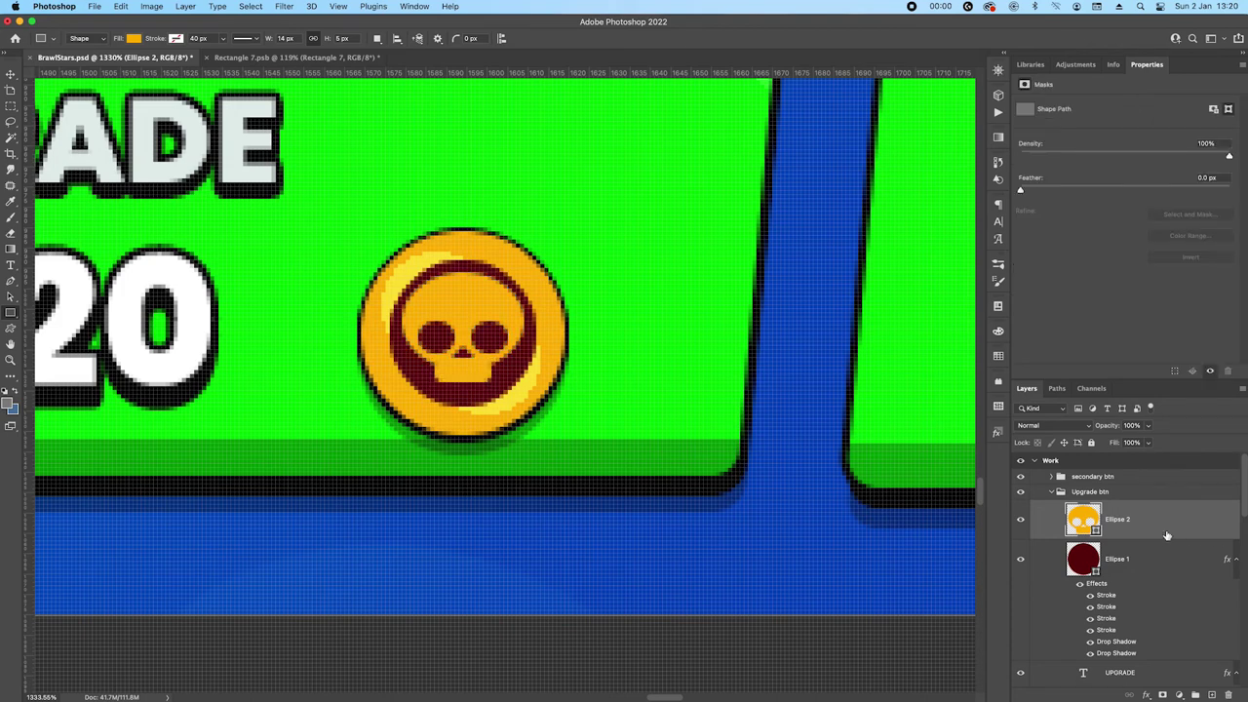
Nudge the whole skull shape down 2 px inside the dark circle
key(v)
key(Down)
key(Down)
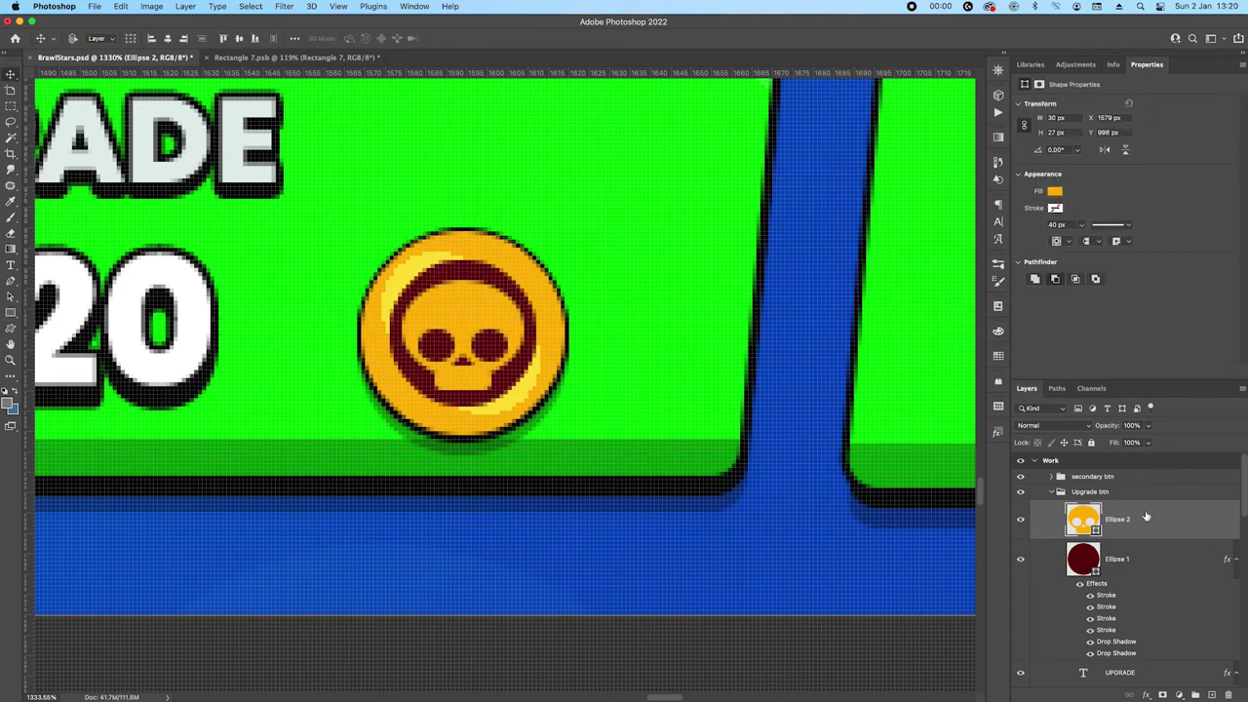
Add a Gradient Overlay to the skull layer and set its gradient's first color stop to white ffffff
scroll(713, 410, down, 4)
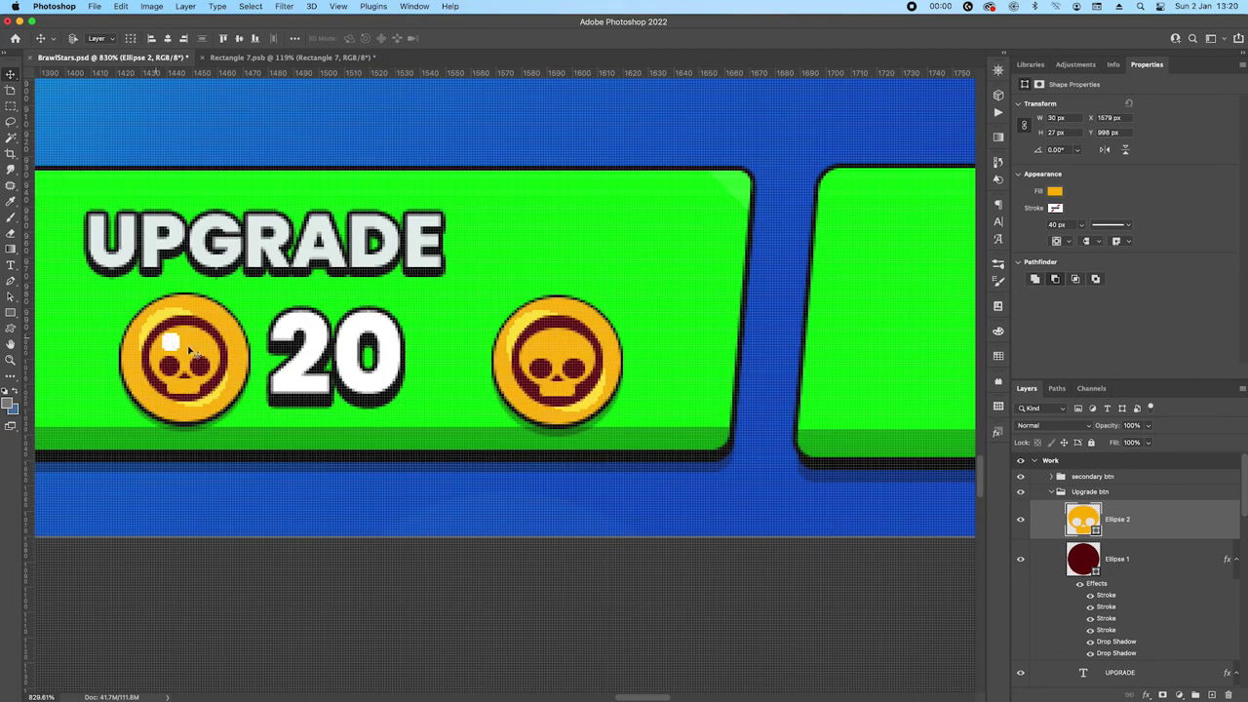
click(1162, 695)
click(1190, 632)
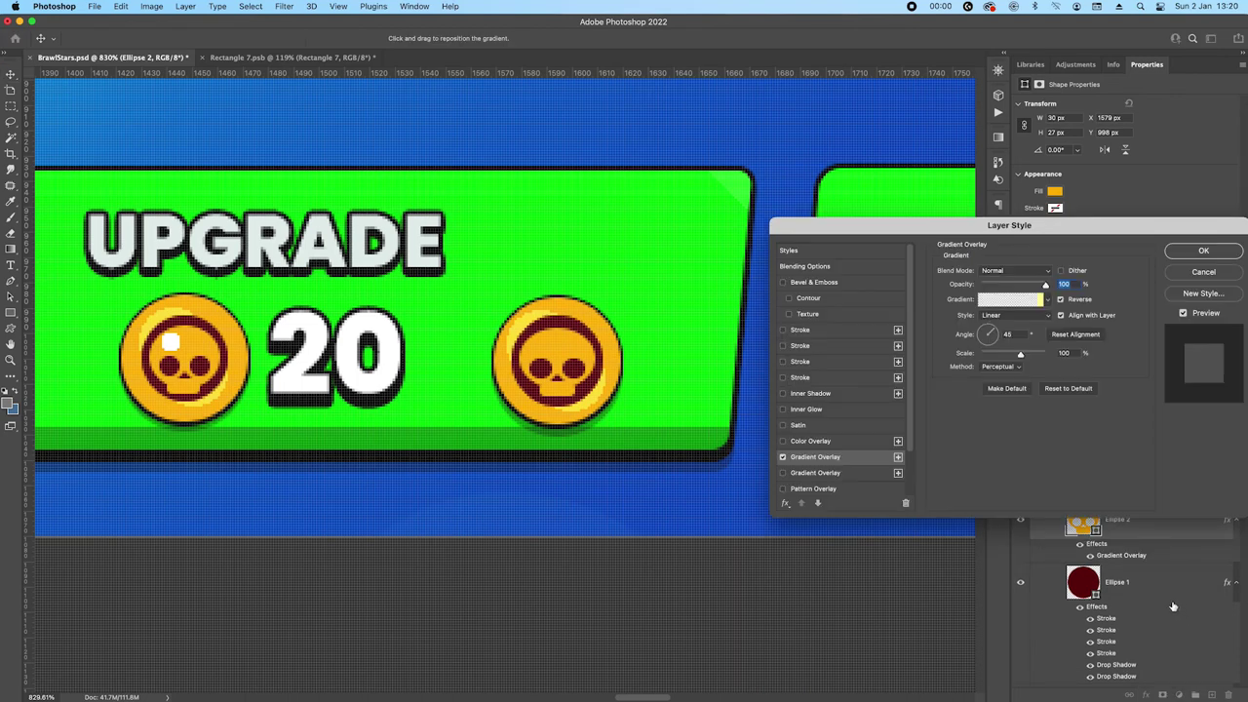
click(1019, 305)
click(911, 532)
click(964, 583)
text(ffffff)
key(Return)
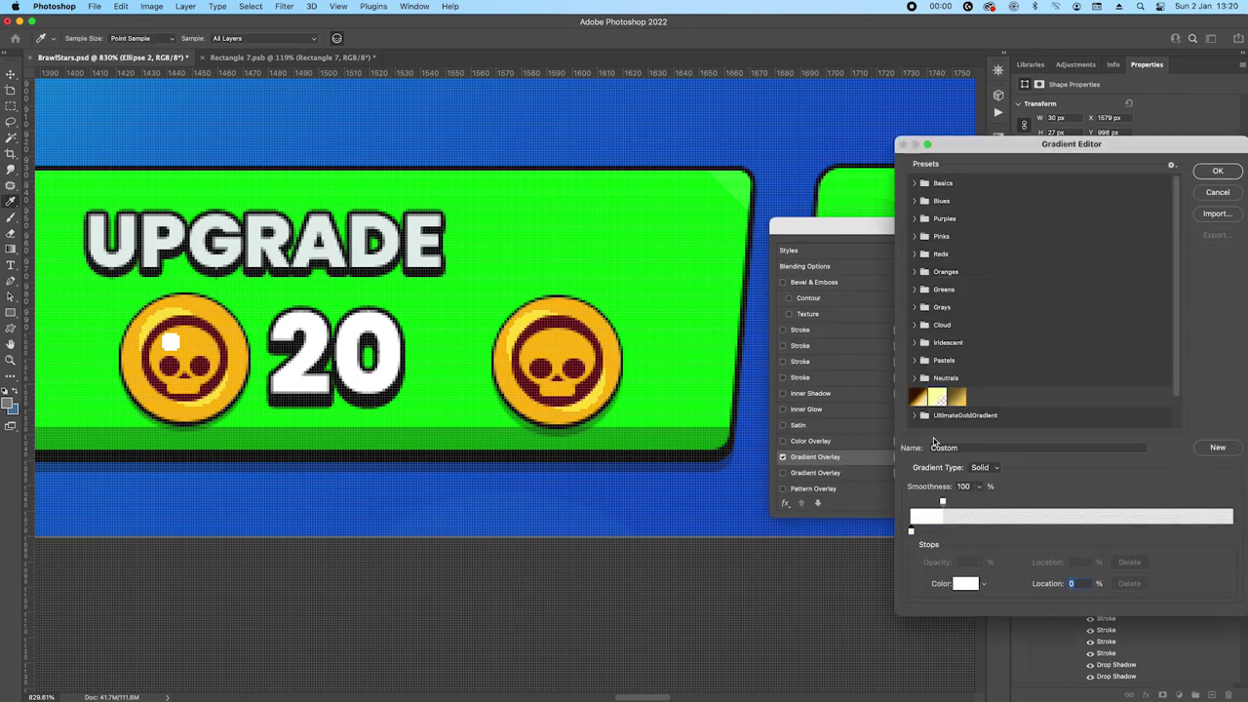
click(1215, 173)
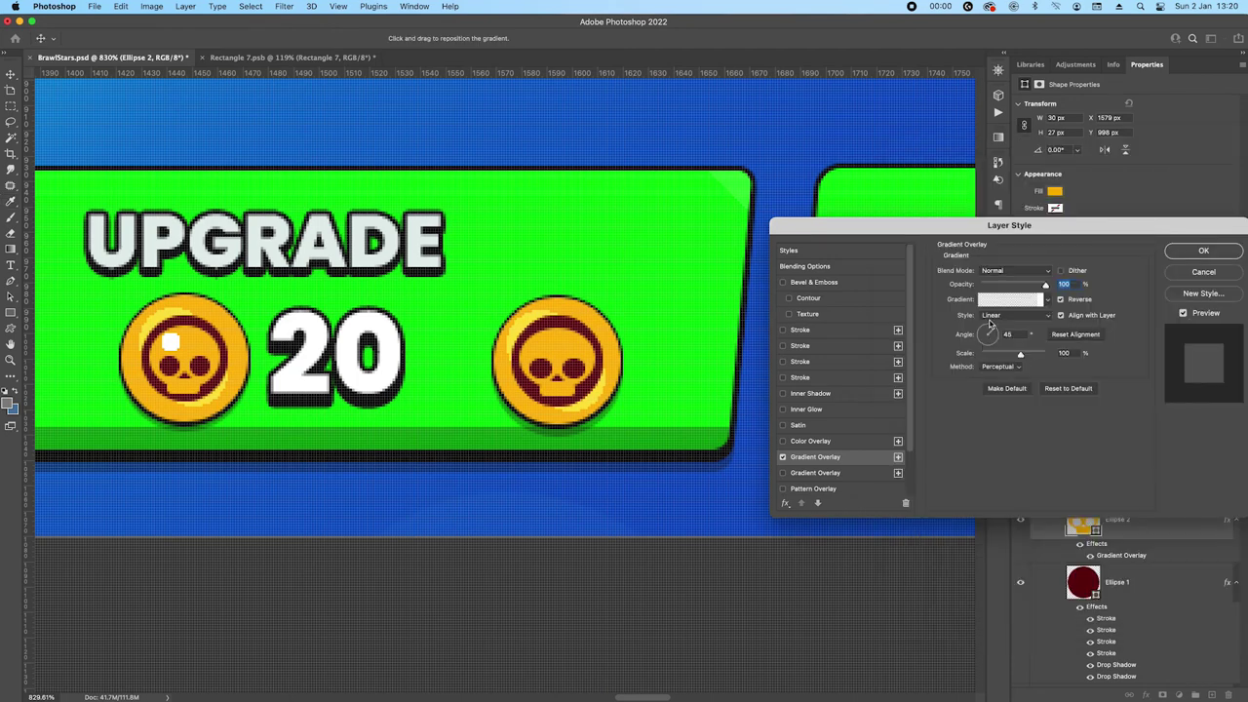
Make the skull's gradient overlay radial, turn off Reverse, reset its alignment and set its scale to 150%
click(1005, 317)
click(997, 325)
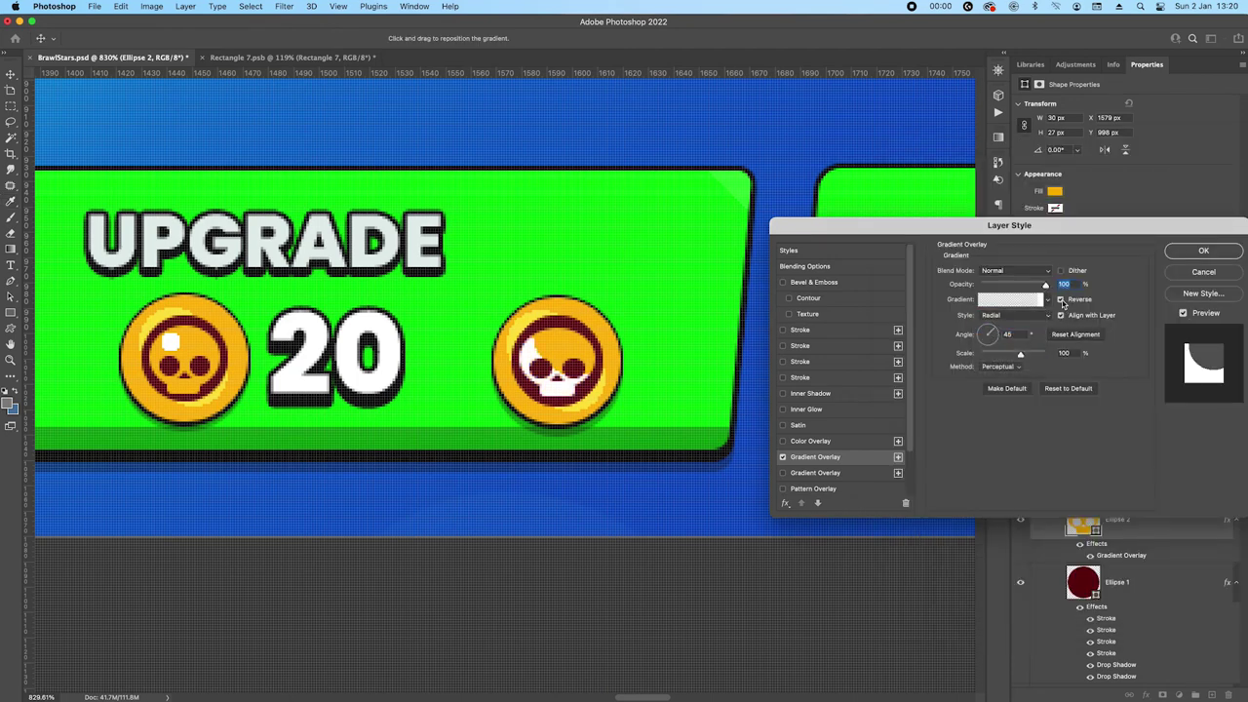
click(1061, 300)
click(1068, 334)
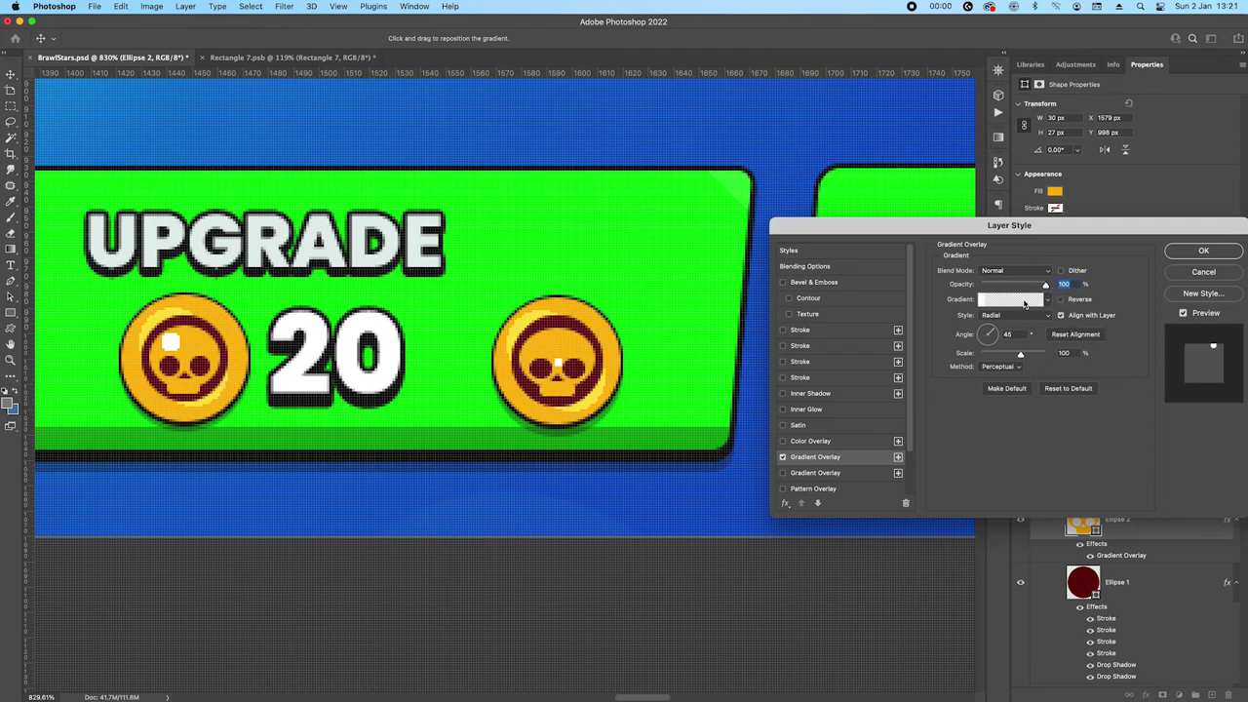
drag(1022, 360, 1122, 347)
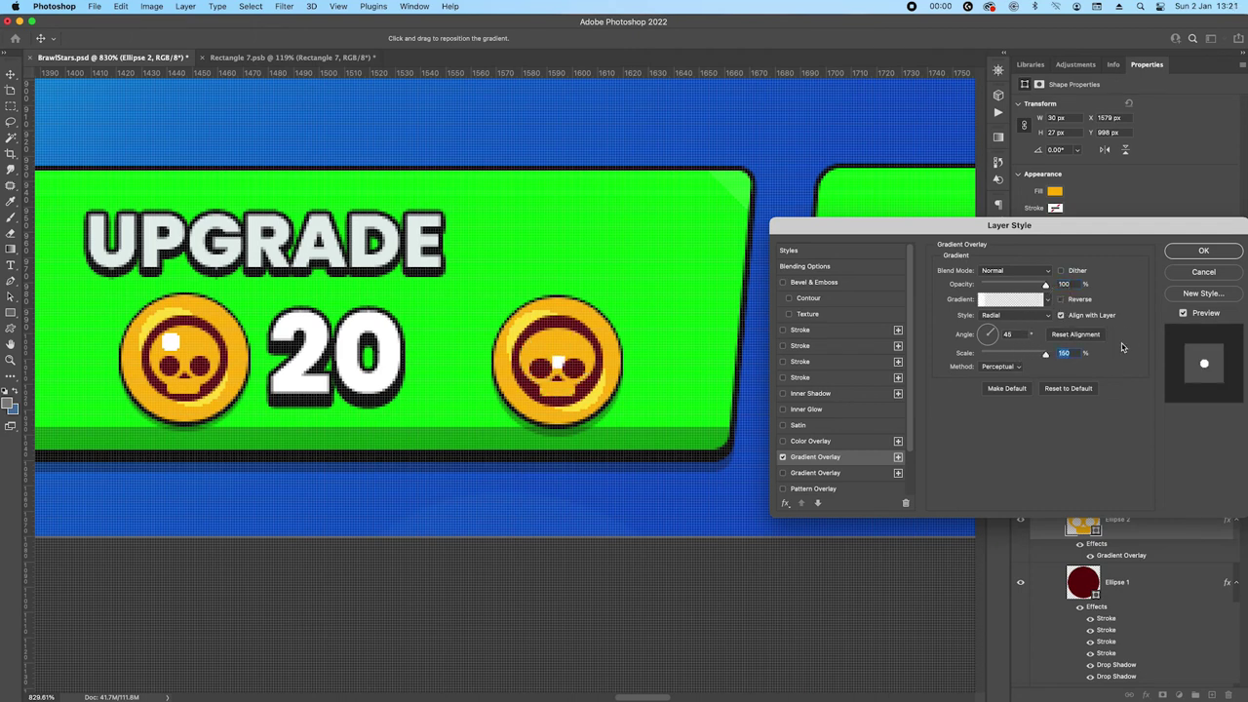
Place both opacity stops of the skull's gradient at 20% to give the white highlight a hard edge
click(1019, 300)
click(941, 502)
key(Tab)
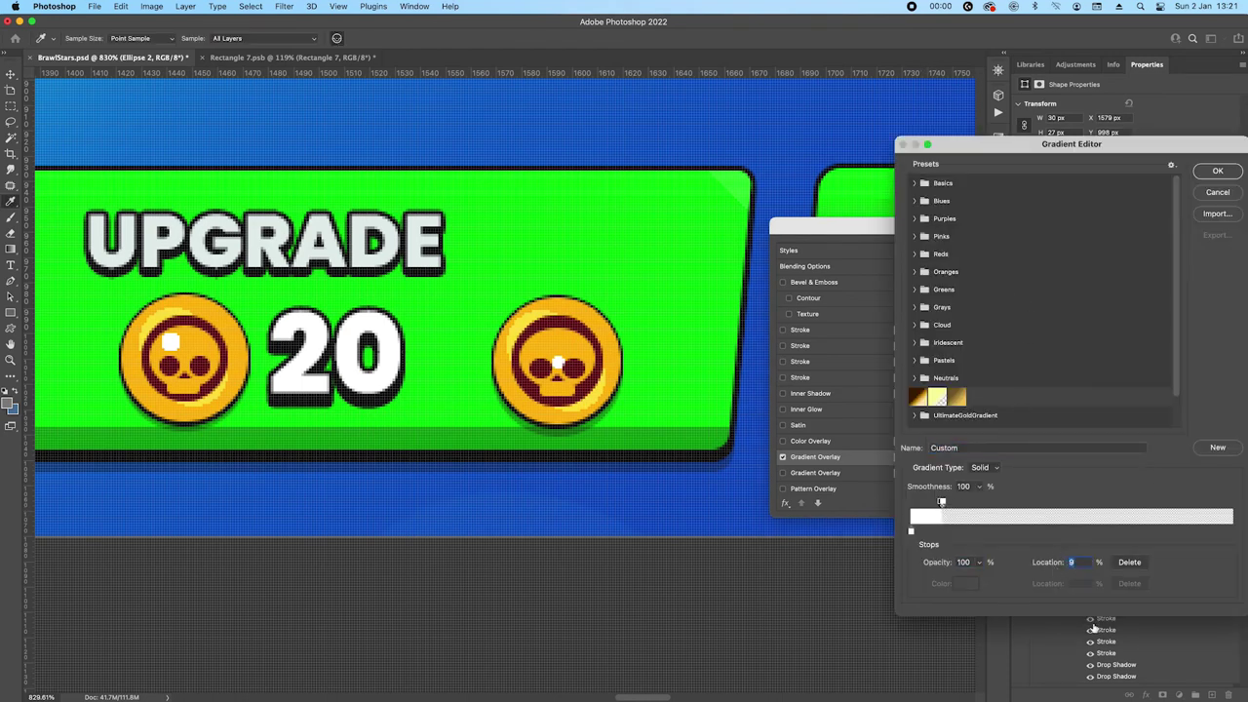
text(20)
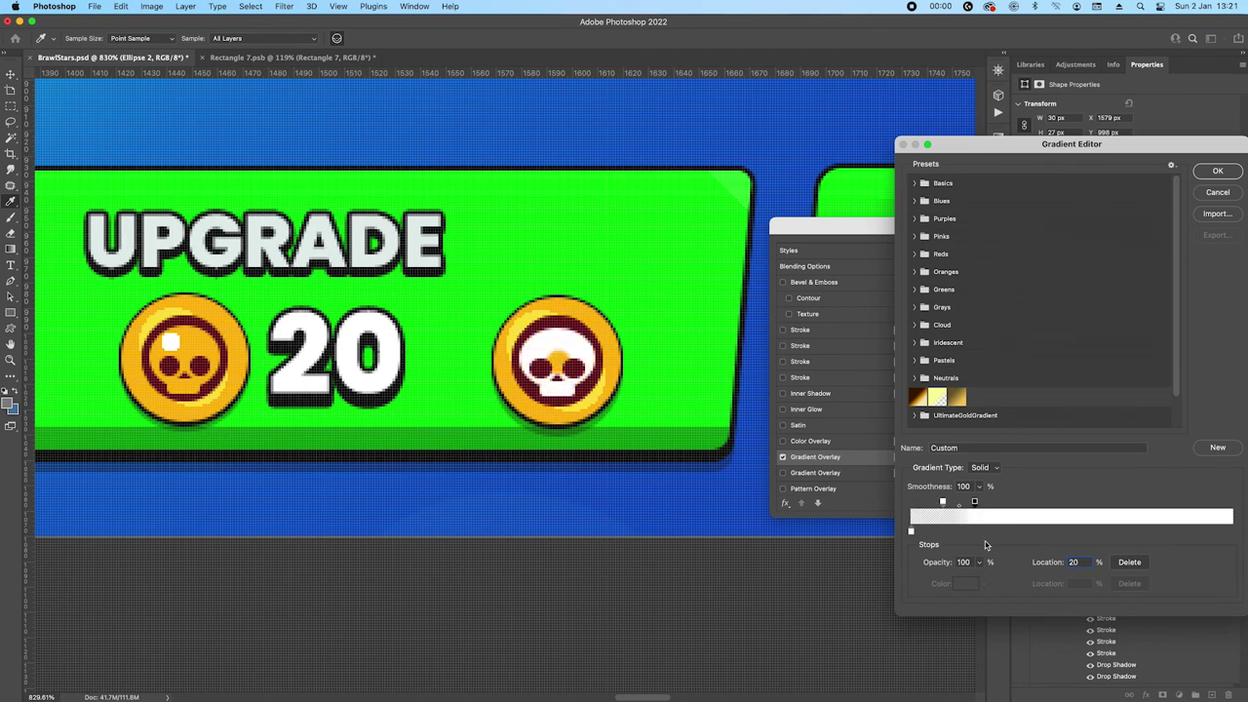
click(943, 503)
double_click(1079, 562)
text(20)
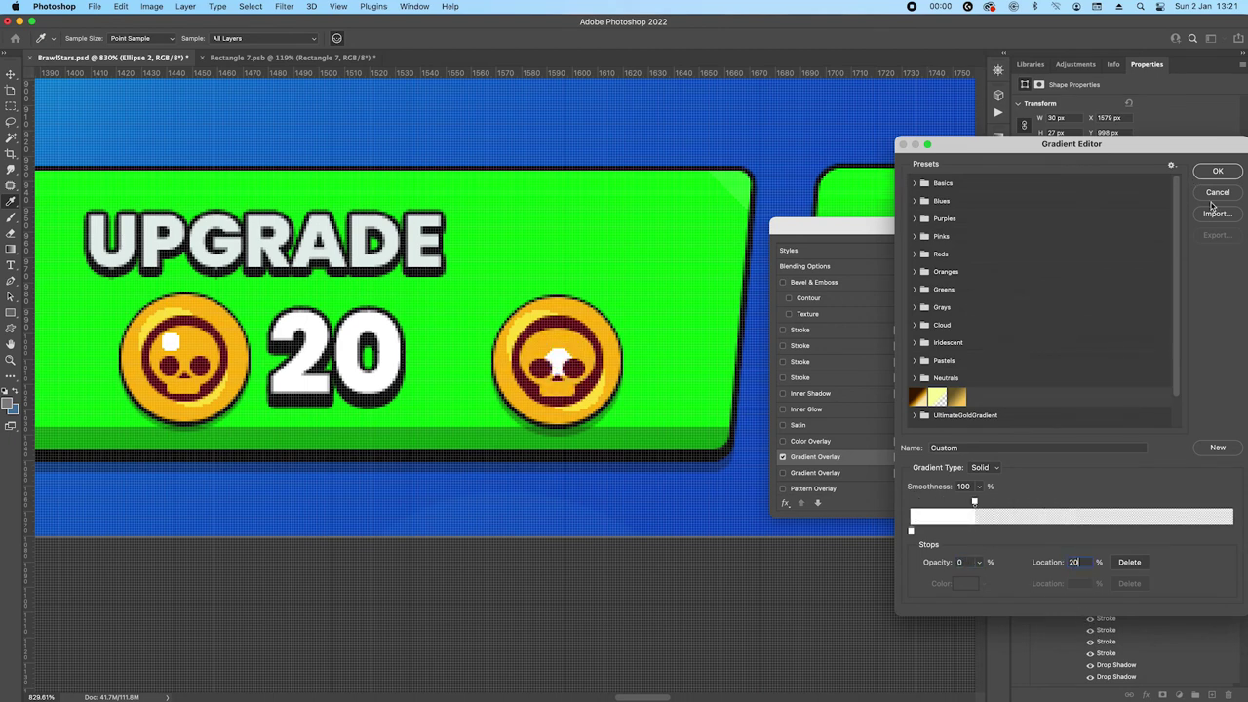
click(1217, 171)
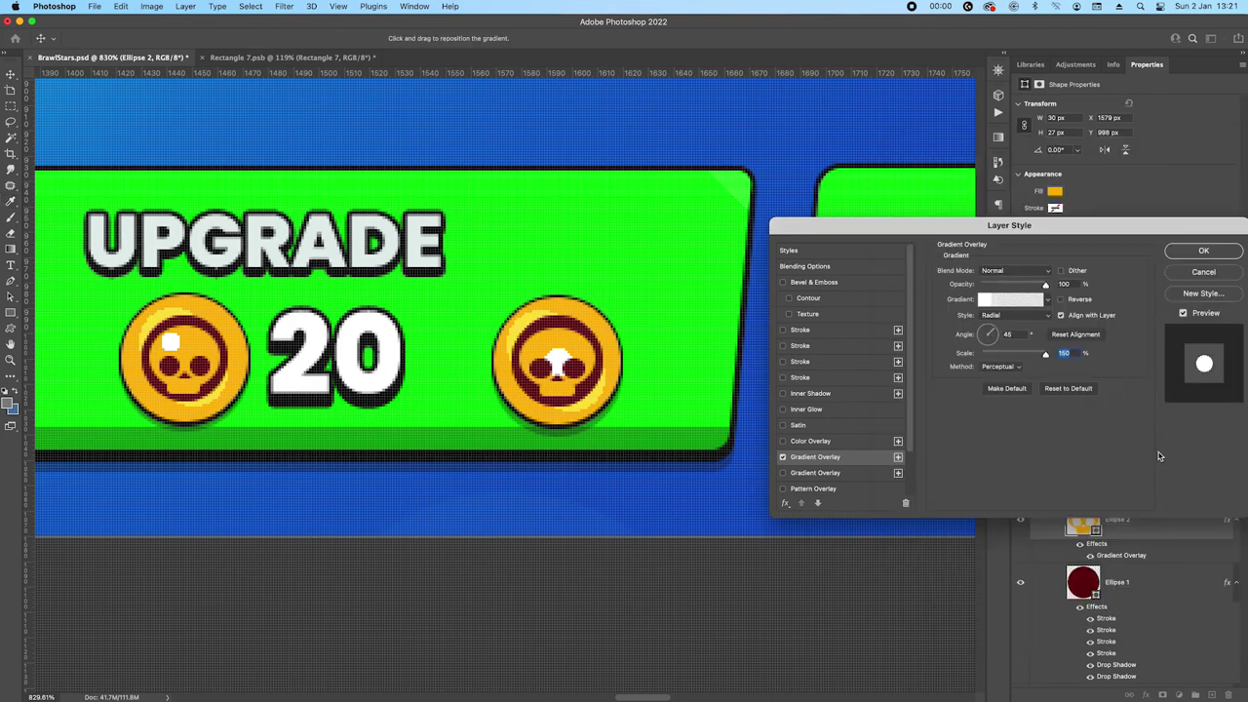
Set the gradient scale to 100% and move the white highlight to the upper left of the skull's forehead
click(1020, 355)
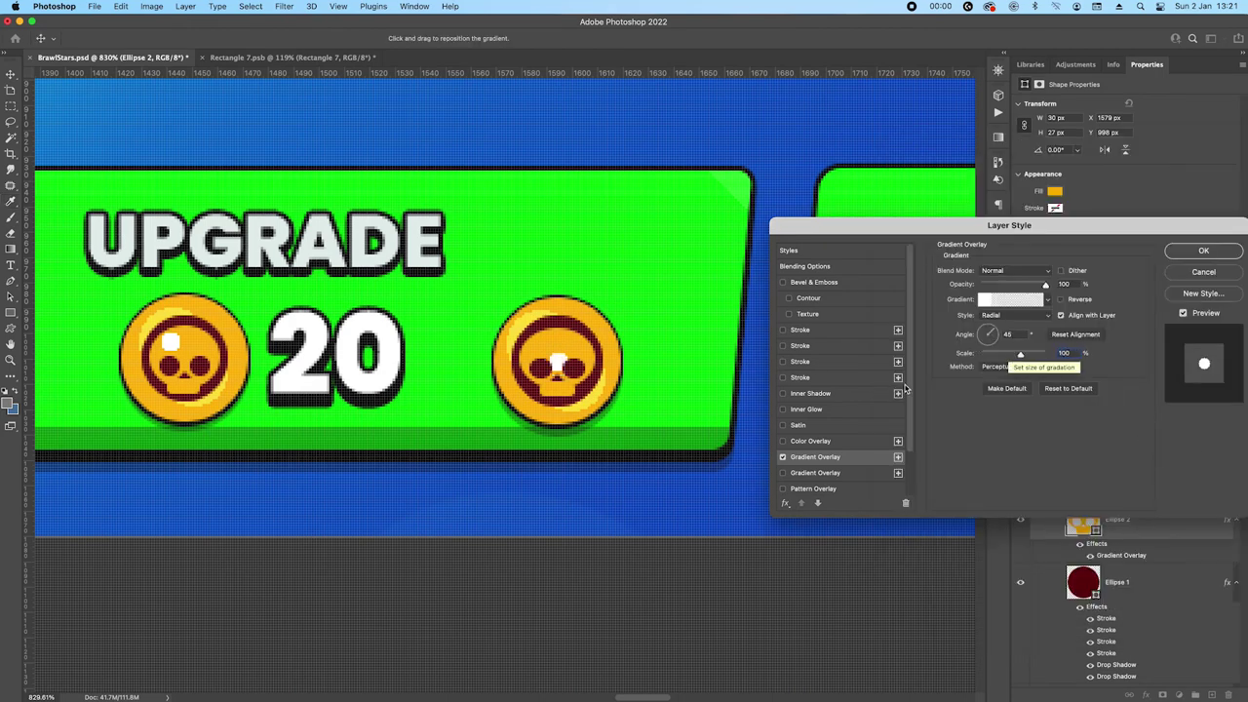
drag(581, 356, 548, 351)
click(1198, 254)
double_click(1169, 527)
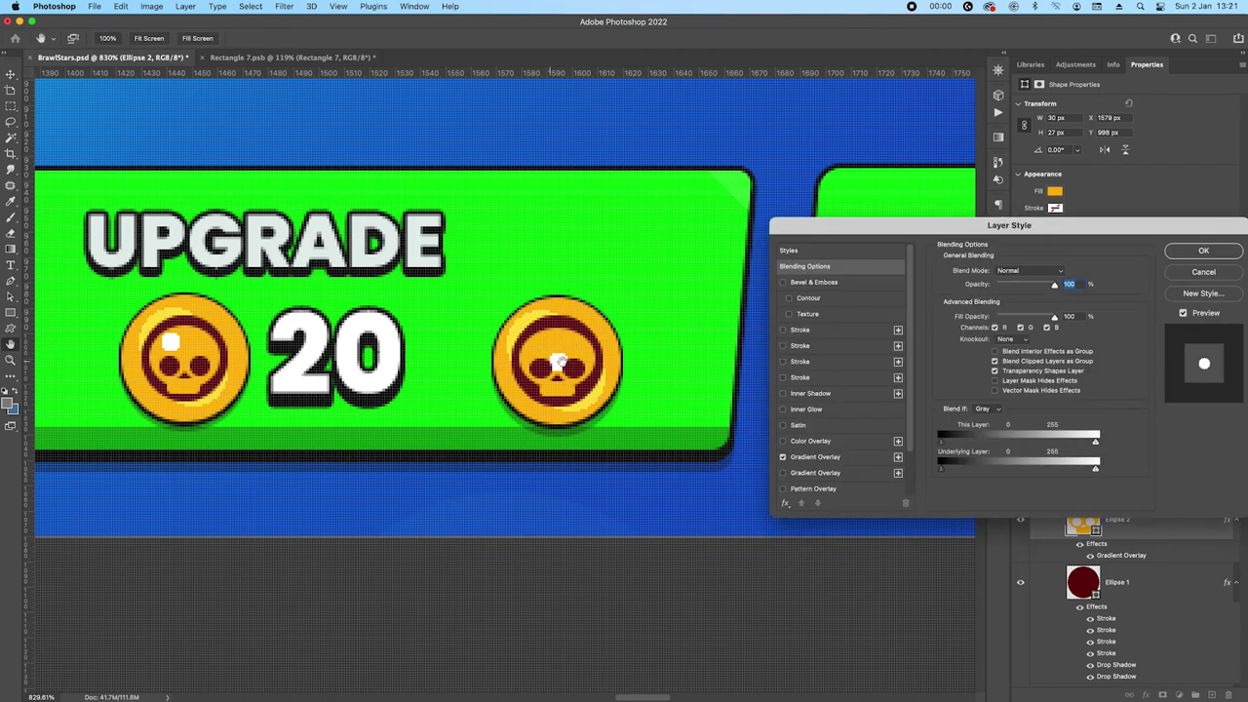
click(812, 458)
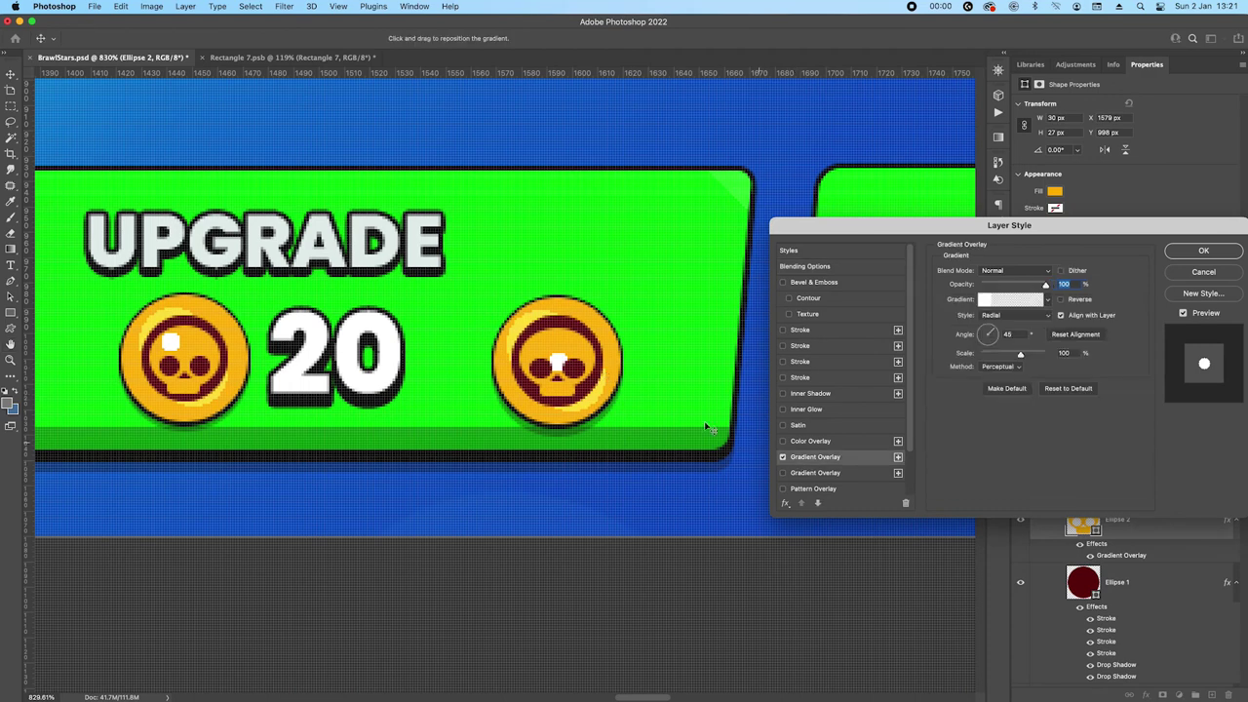
mouse_move(560, 361)
mouse_down()
mouse_move(549, 349)
mouse_move(560, 361)
mouse_up()
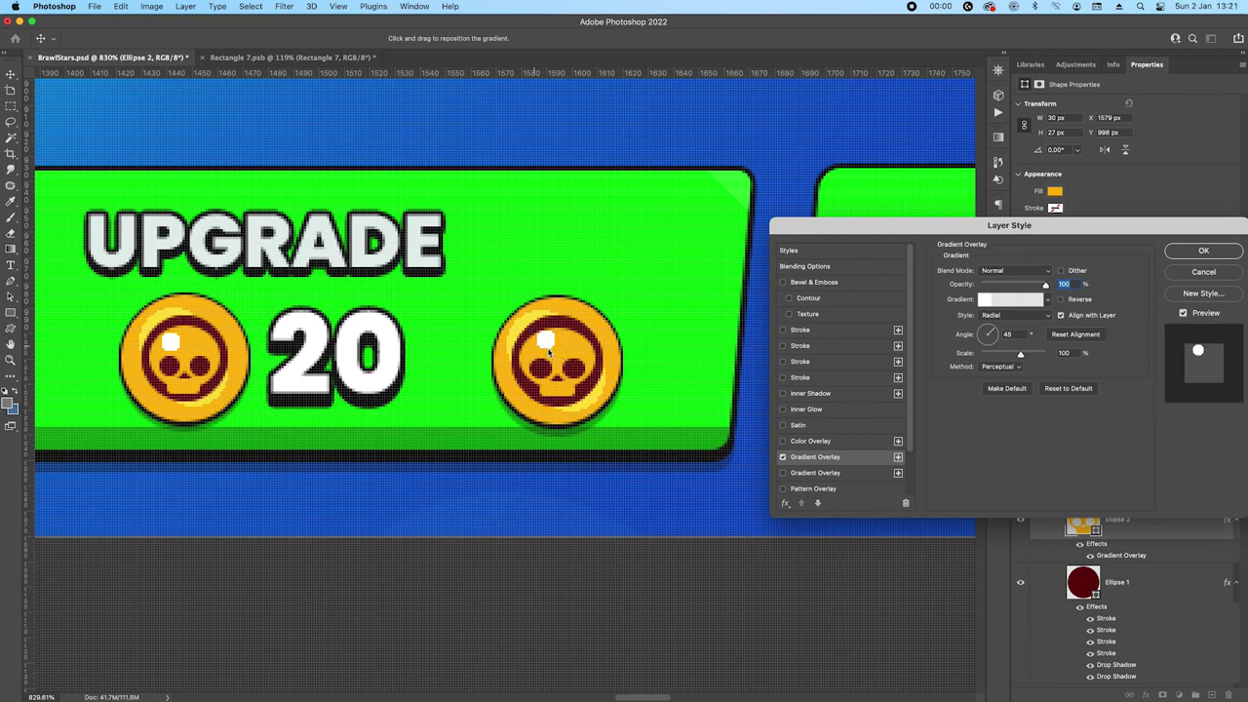
drag(547, 349, 548, 347)
click(1205, 250)
Group the Ellipse 2 skull and Ellipse 1 circle layers and name the group "coin"
scroll(533, 281, down, 5)
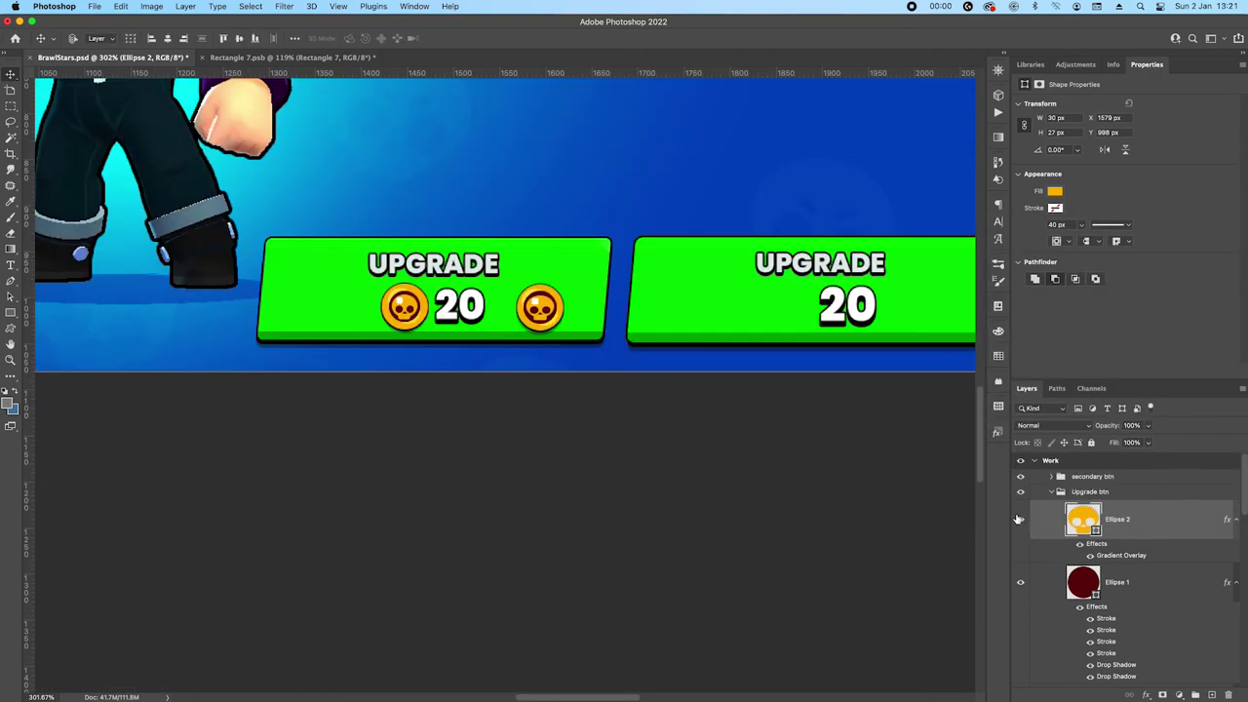
shift+click(1148, 588)
key(super+g)
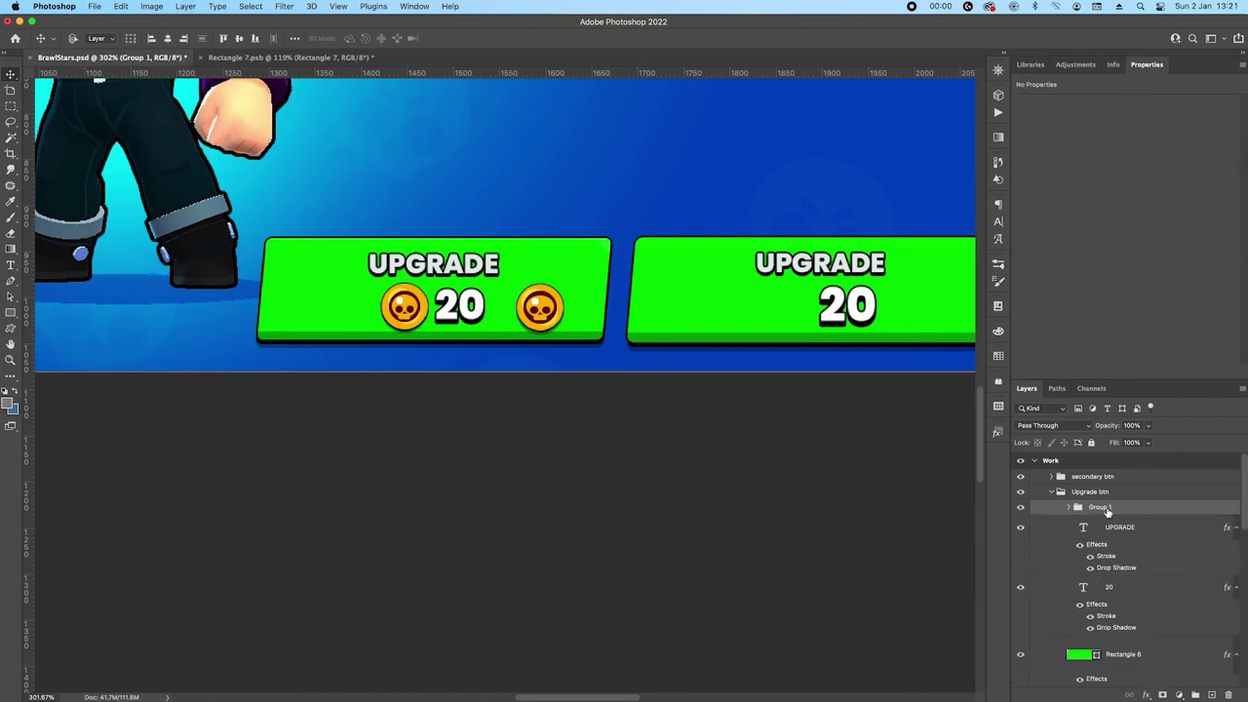
double_click(1104, 509)
text(coin)
key(Return)
Move the coin onto the recreated UPGRADE button beside the 20, and nudge it slightly left together with the 20 text
scroll(669, 270, right, 3)
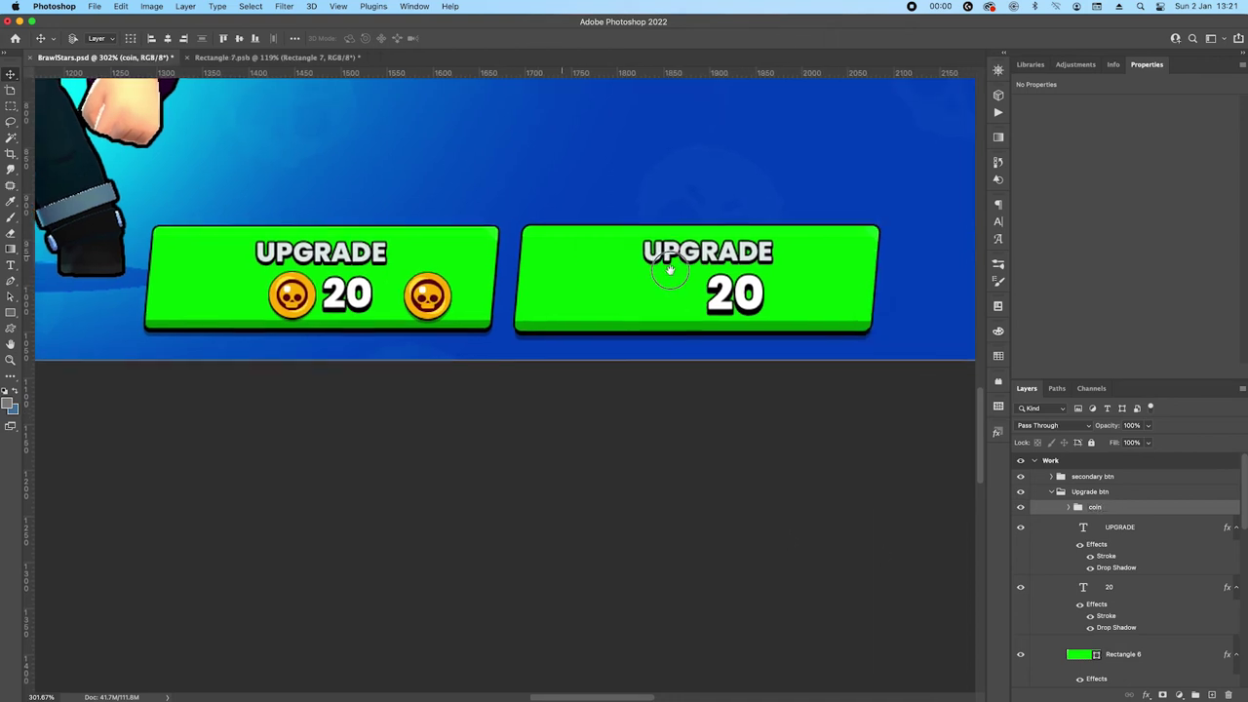
drag(466, 302, 716, 283)
super+click(1154, 589)
key(Left)
key(Left)
key(Left)
Nudge the coin, UPGRADE text and 20 text together a few pixels left to center them on the button
super+click(1160, 527)
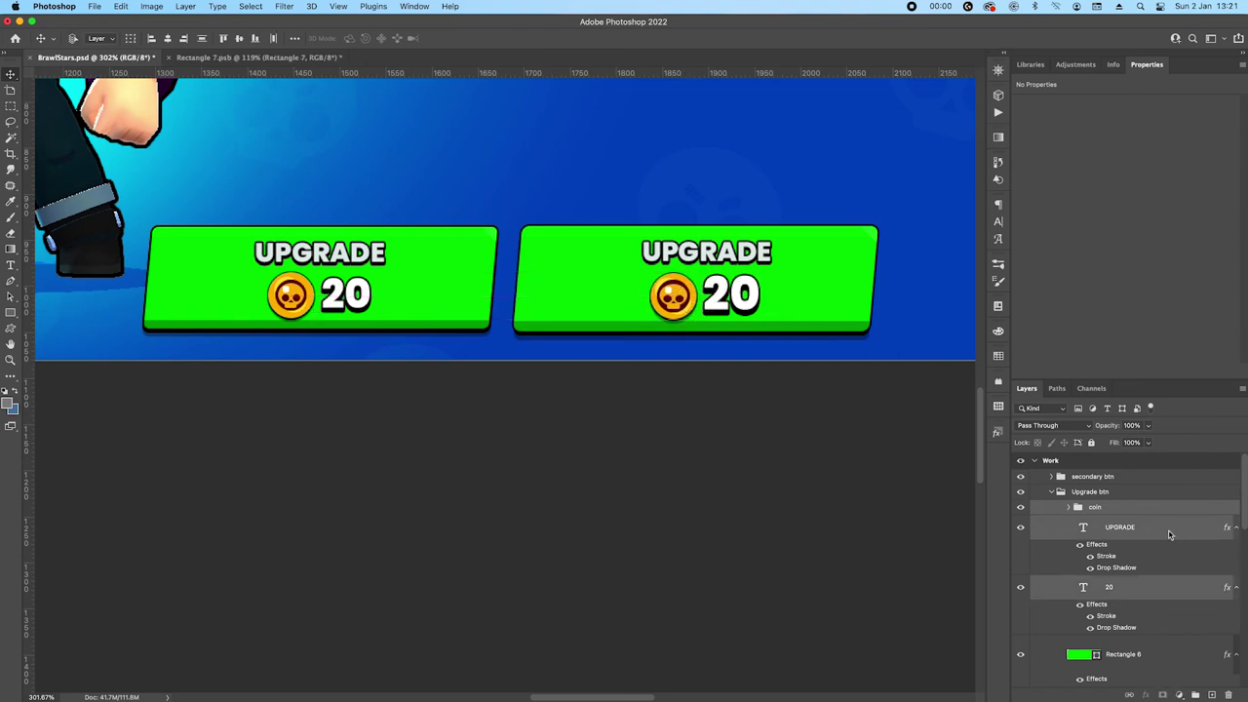
key(Left)
key(Left)
key(Left)
key(Left)
key(Left)
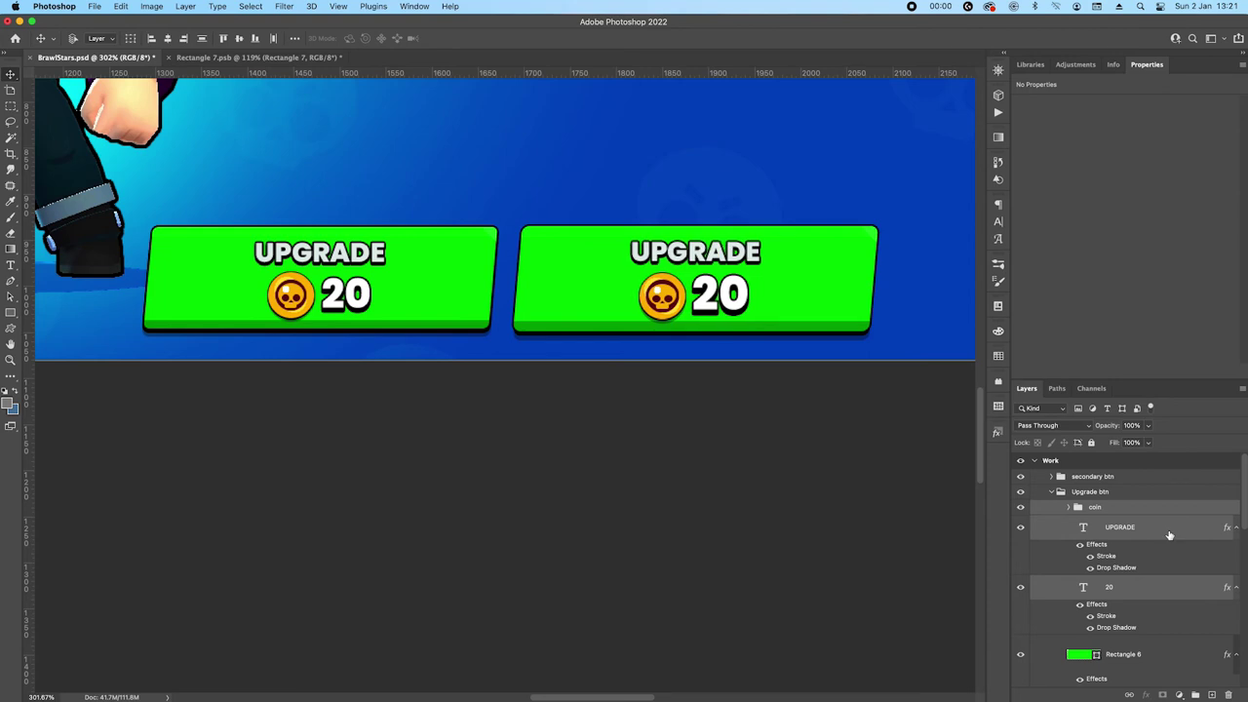
Duplicate the coin group out of the Upgrade btn group, placing the copy above the secondary btn group
scroll(571, 282, down, 3)
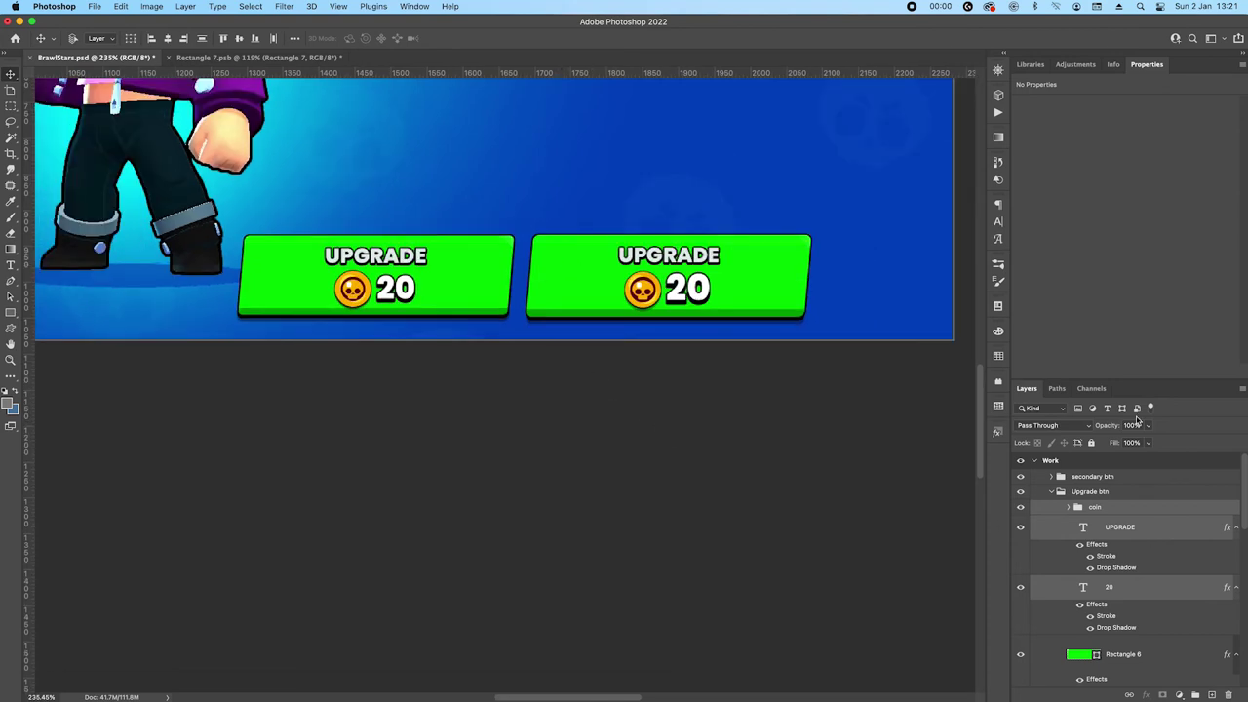
click(1102, 495)
drag(689, 278, 422, 256)
scroll(794, 251, left, 10)
scroll(794, 251, up, 5)
scroll(696, 330, up, 5)
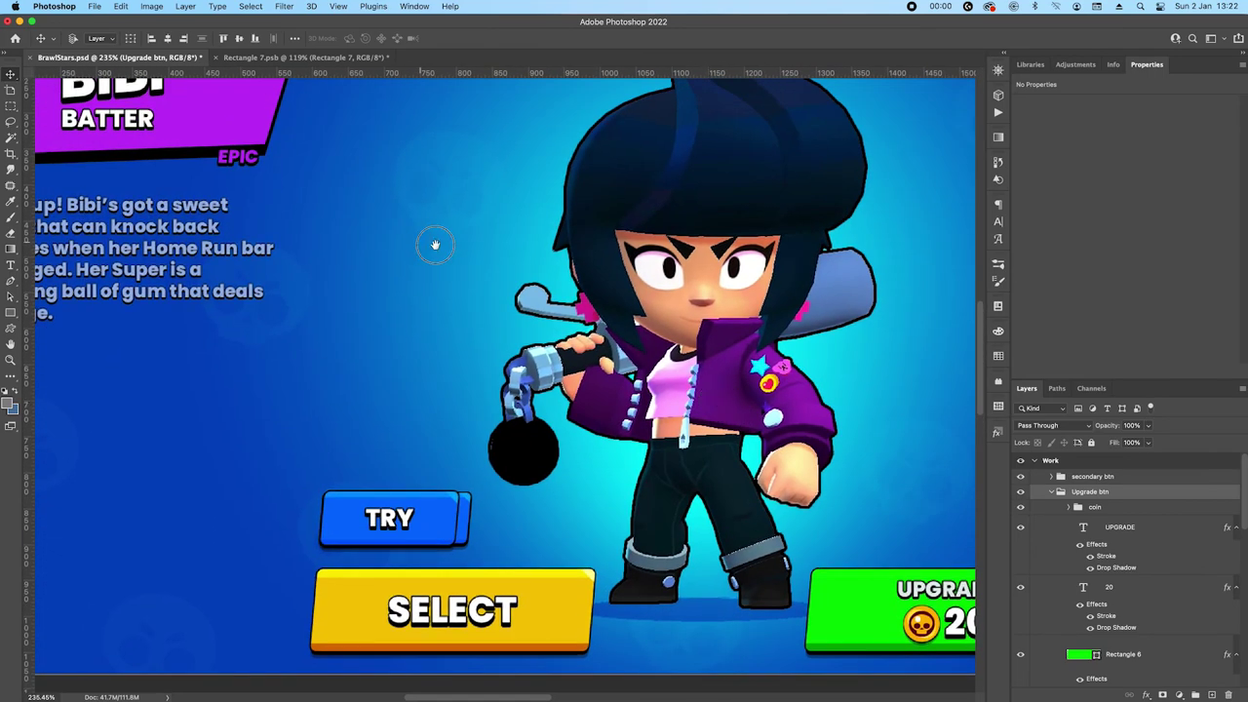
scroll(562, 389, right, 15)
scroll(562, 389, up, 5)
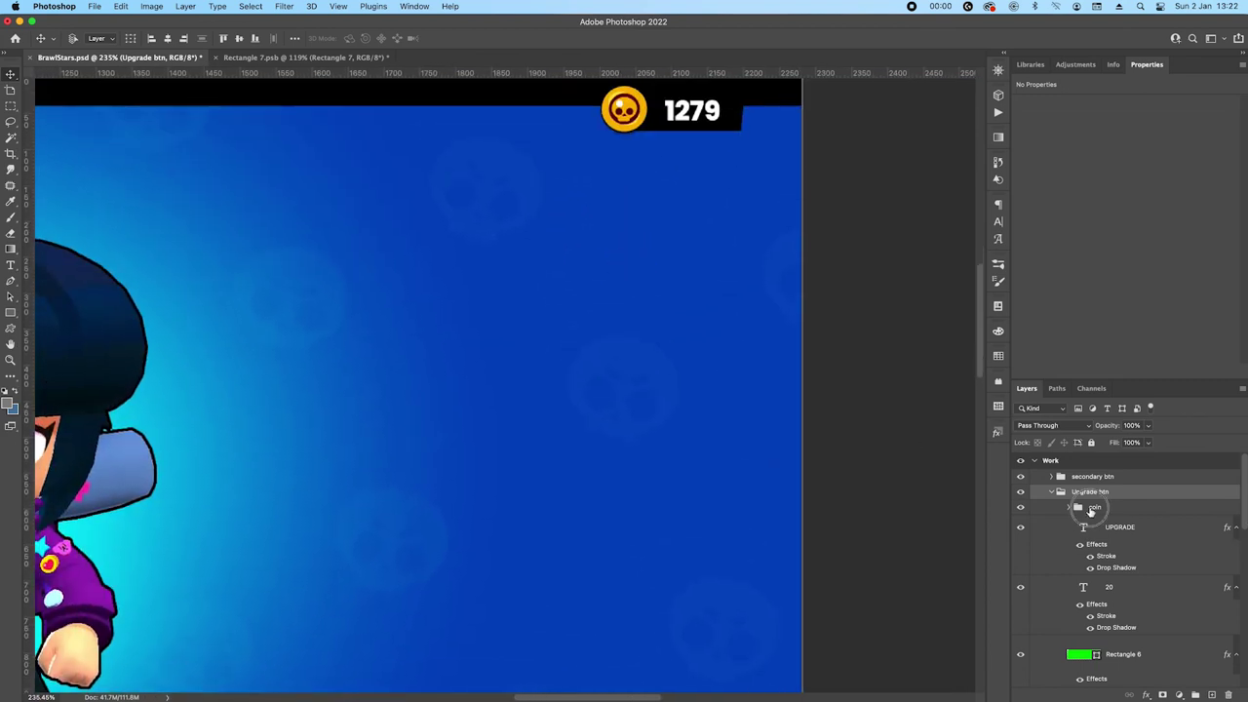
click(1091, 509)
drag(1111, 513, 1106, 477)
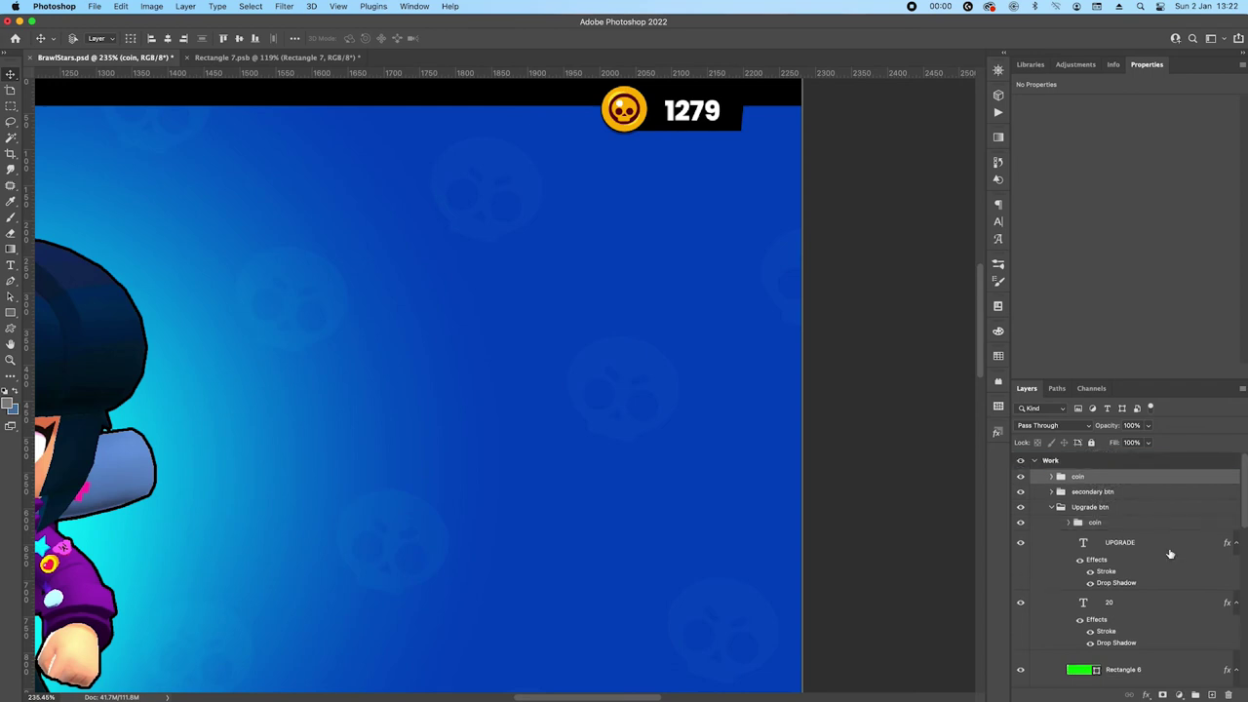
Move the duplicated coin up to just below the top bar, beside the reference 1279 coin counter
drag(203, 635, 539, 167)
mouse_move(673, 73)
mouse_down()
mouse_move(680, 280)
mouse_move(682, 68)
mouse_up()
scroll(638, 306, up, 5)
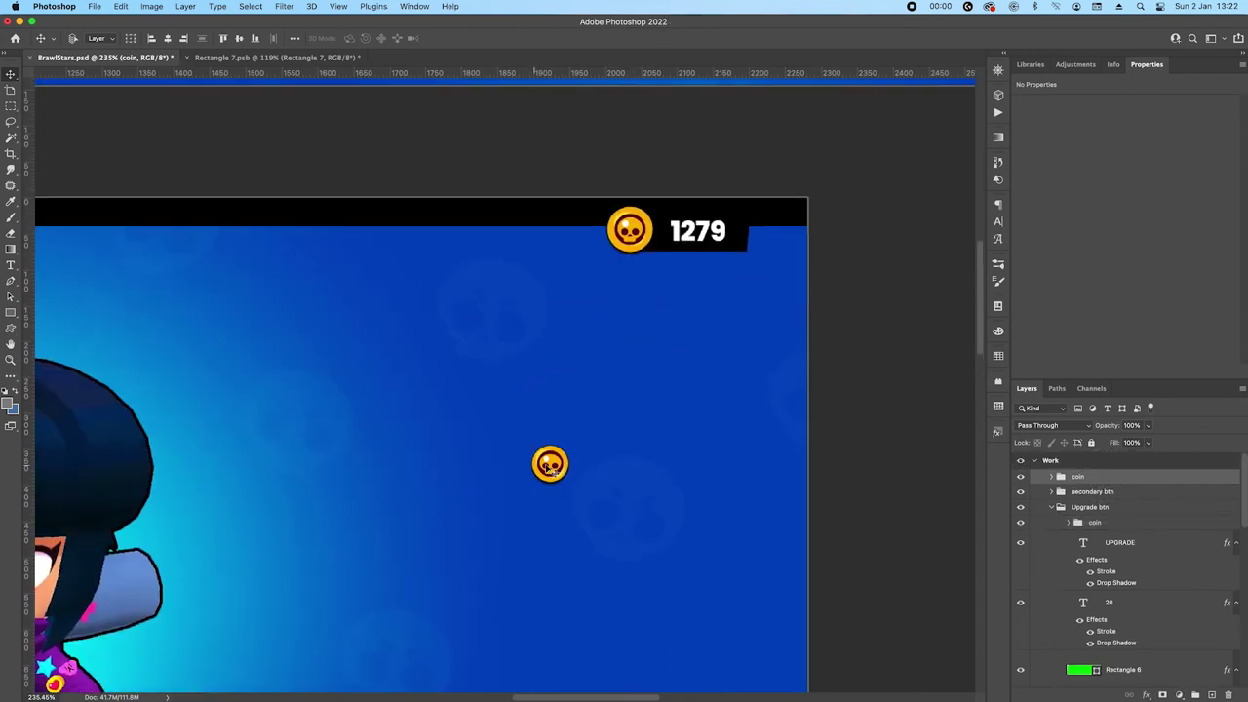
drag(551, 459, 549, 273)
scroll(585, 249, up, 1)
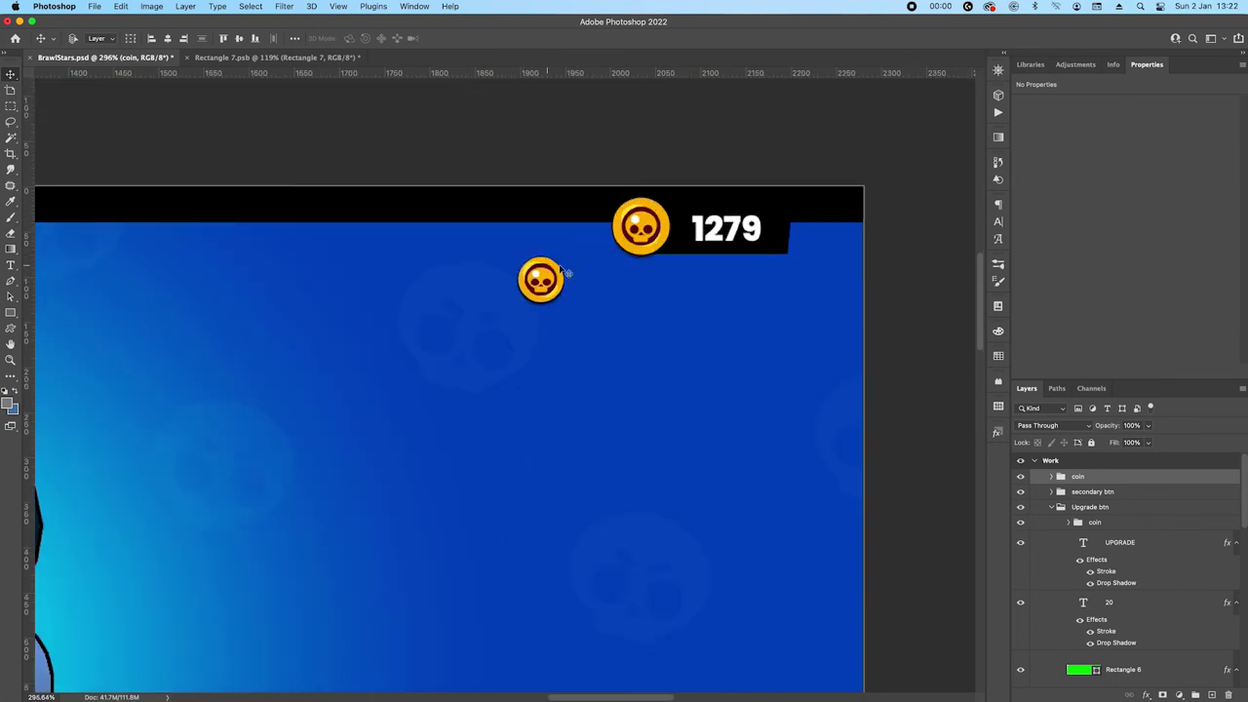
scroll(567, 242, up, 1)
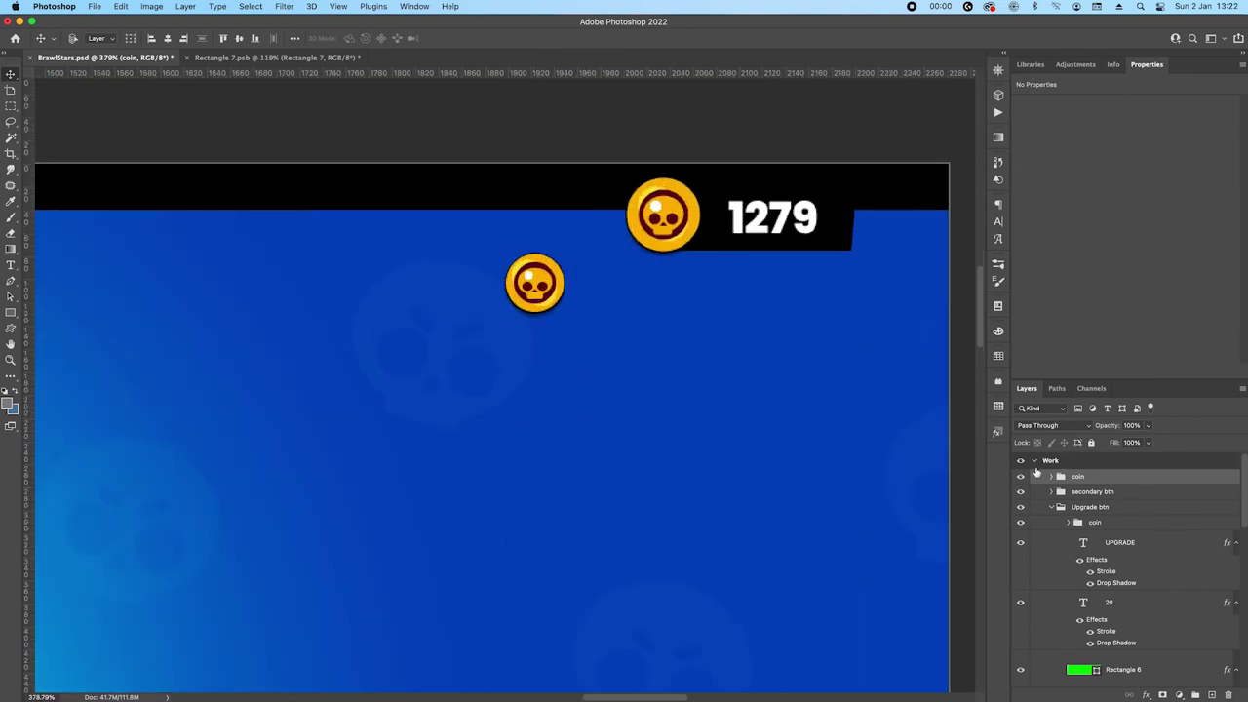
Scale the duplicated coin's dark circle, Ellipse 1, to 125%
click(1051, 477)
click(1178, 579)
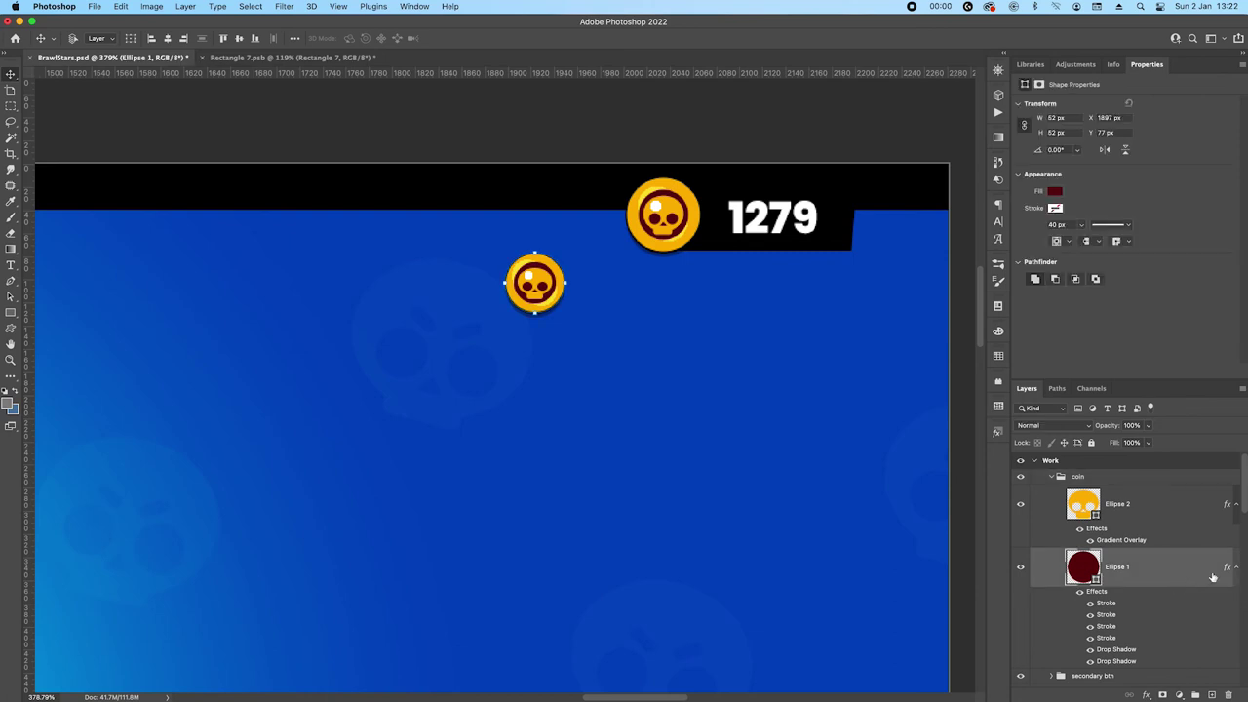
click(1235, 568)
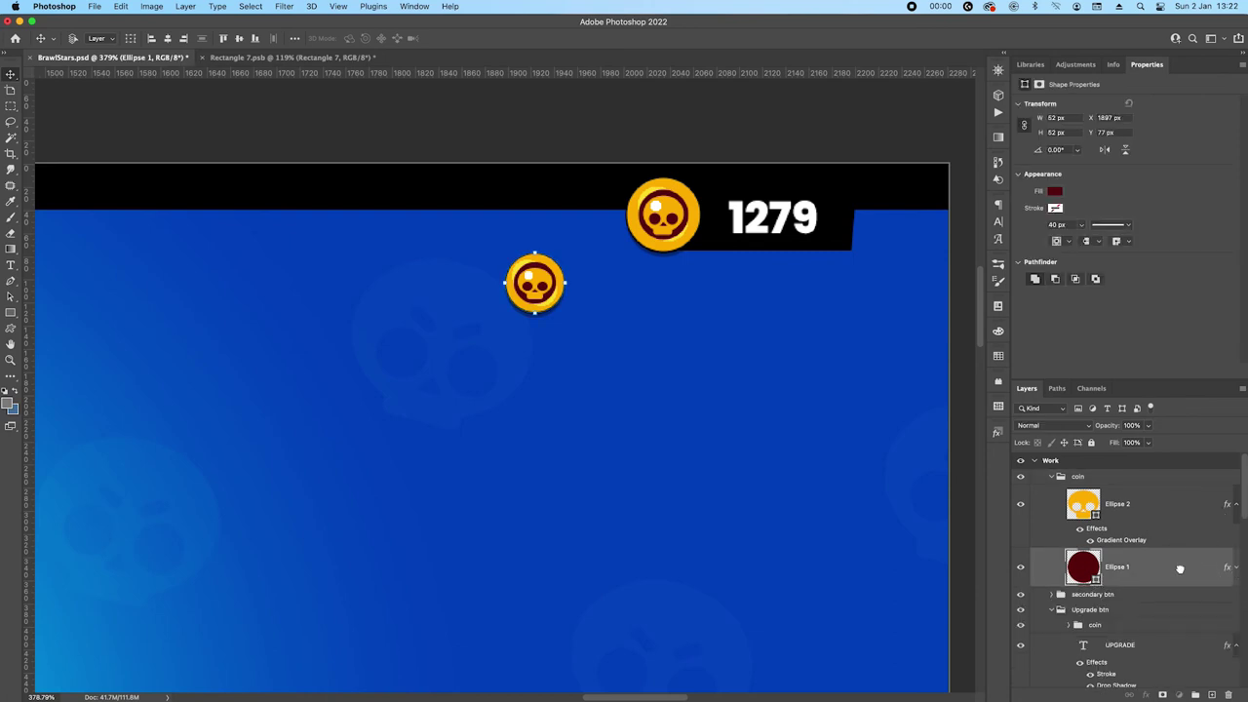
key(ctrl+t)
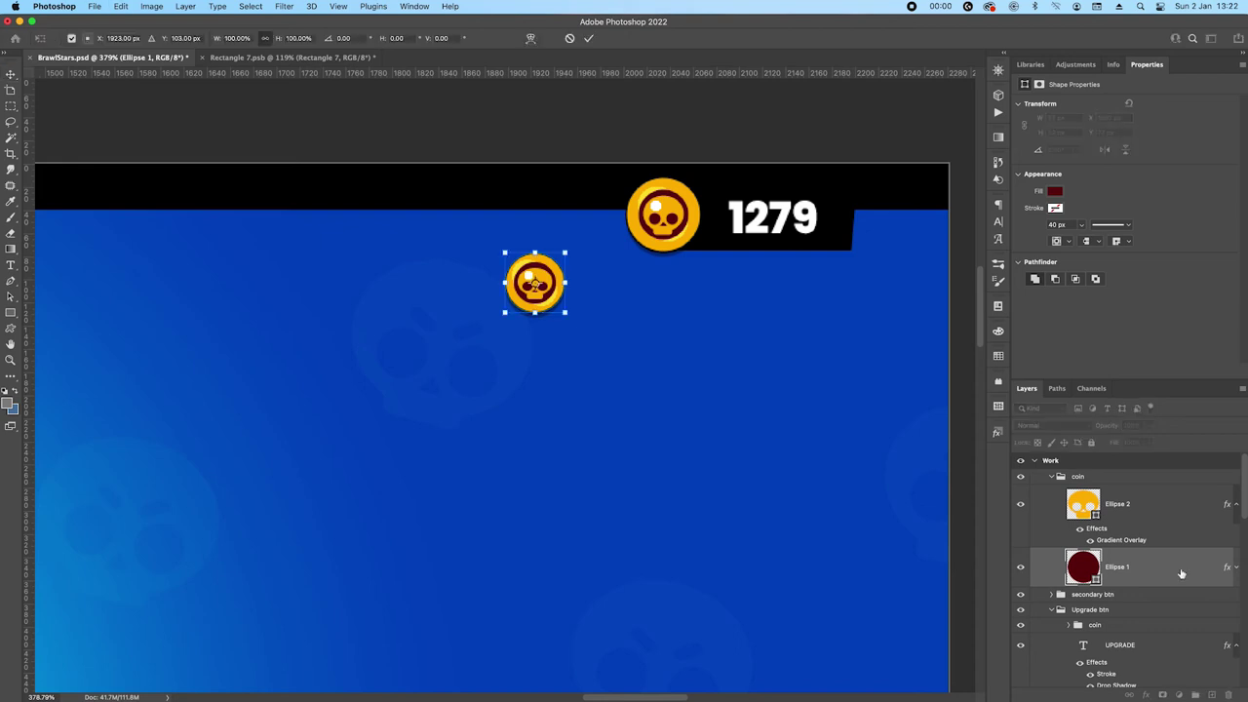
text(125)
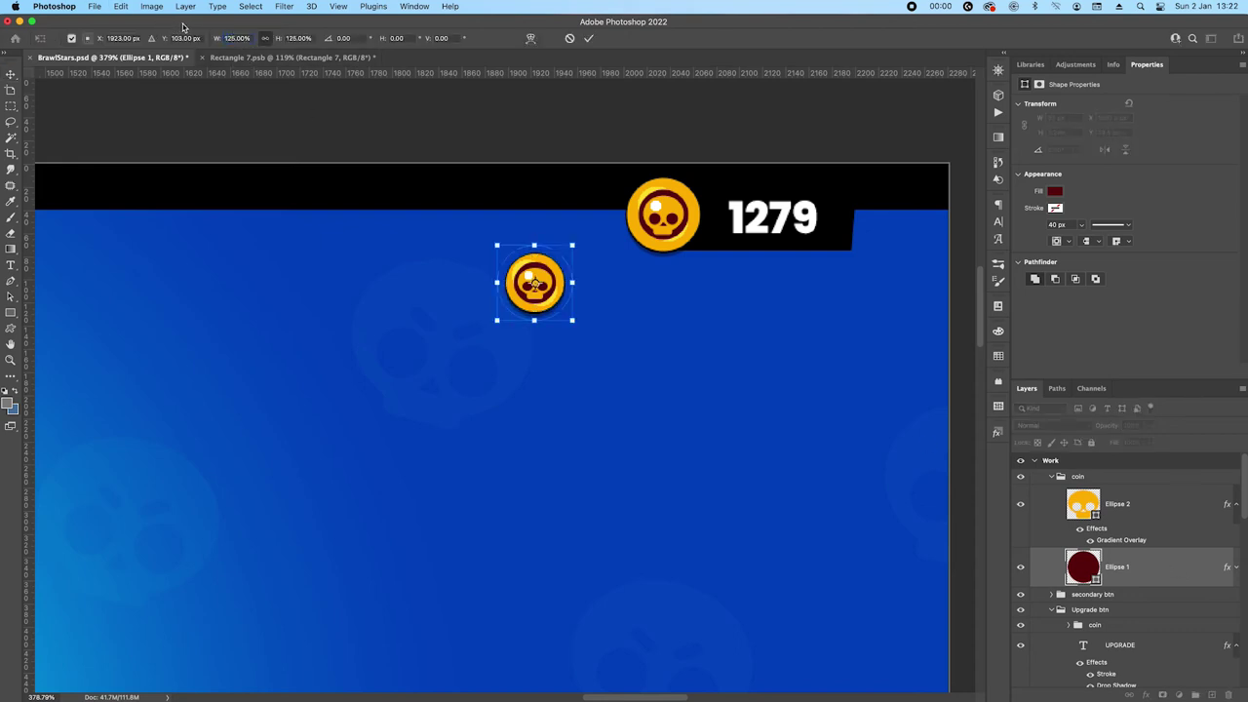
key(Return)
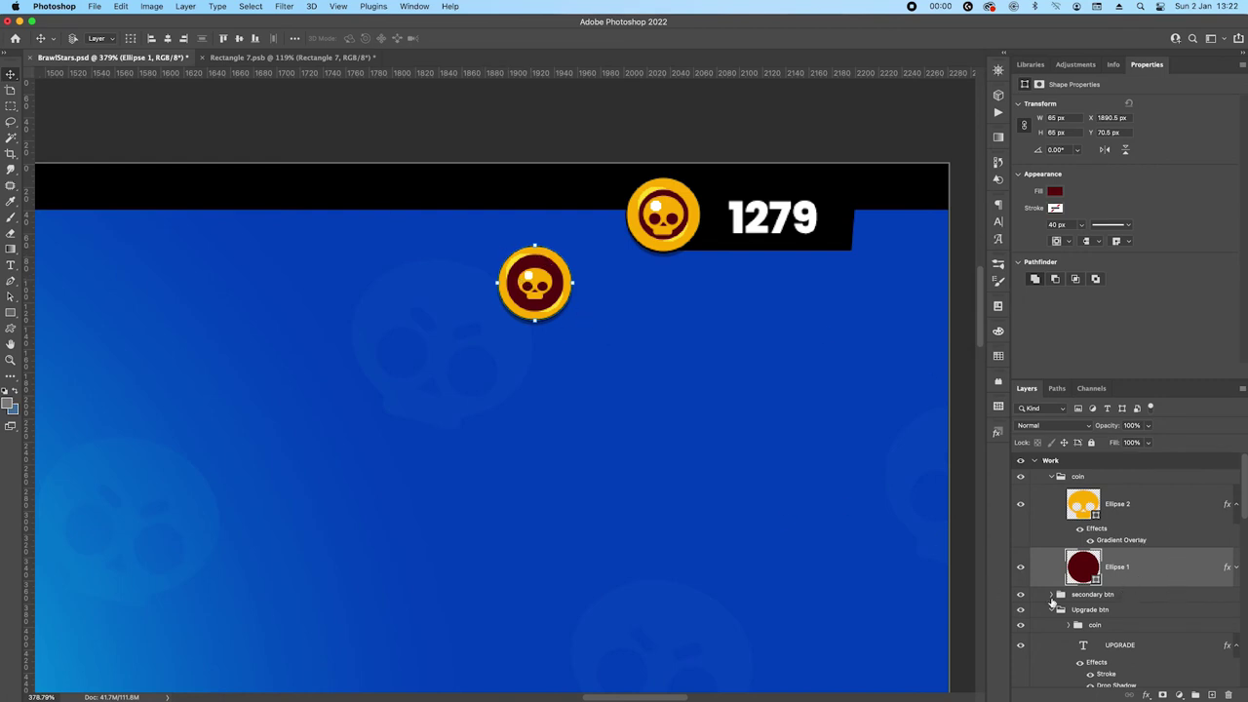
Scale the layer effects of the duplicated coin's dark circle to 125%
right_click(1225, 571)
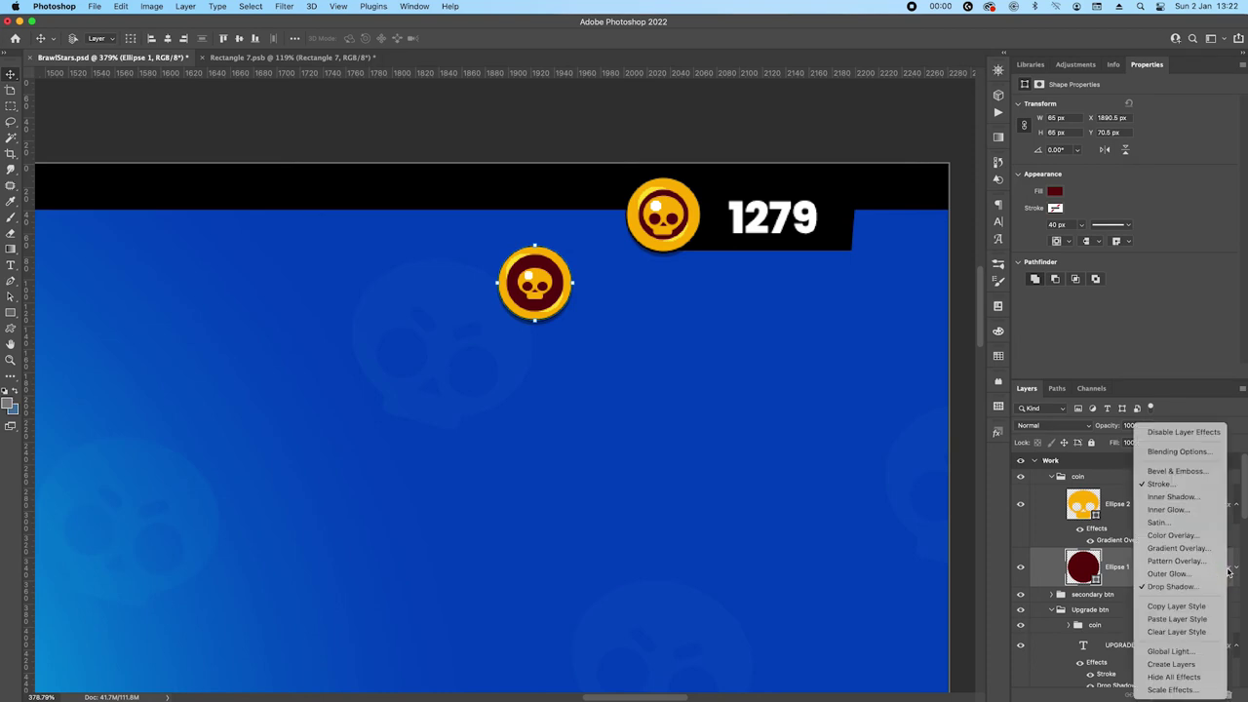
click(1175, 689)
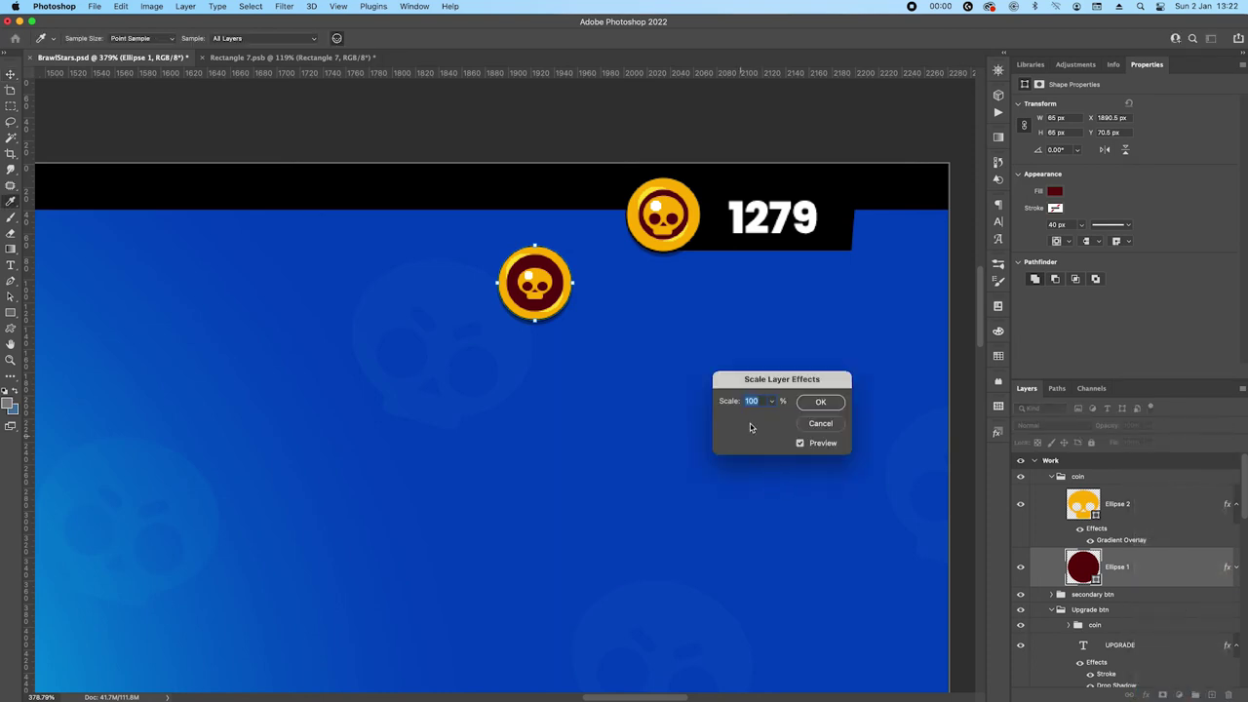
text(125)
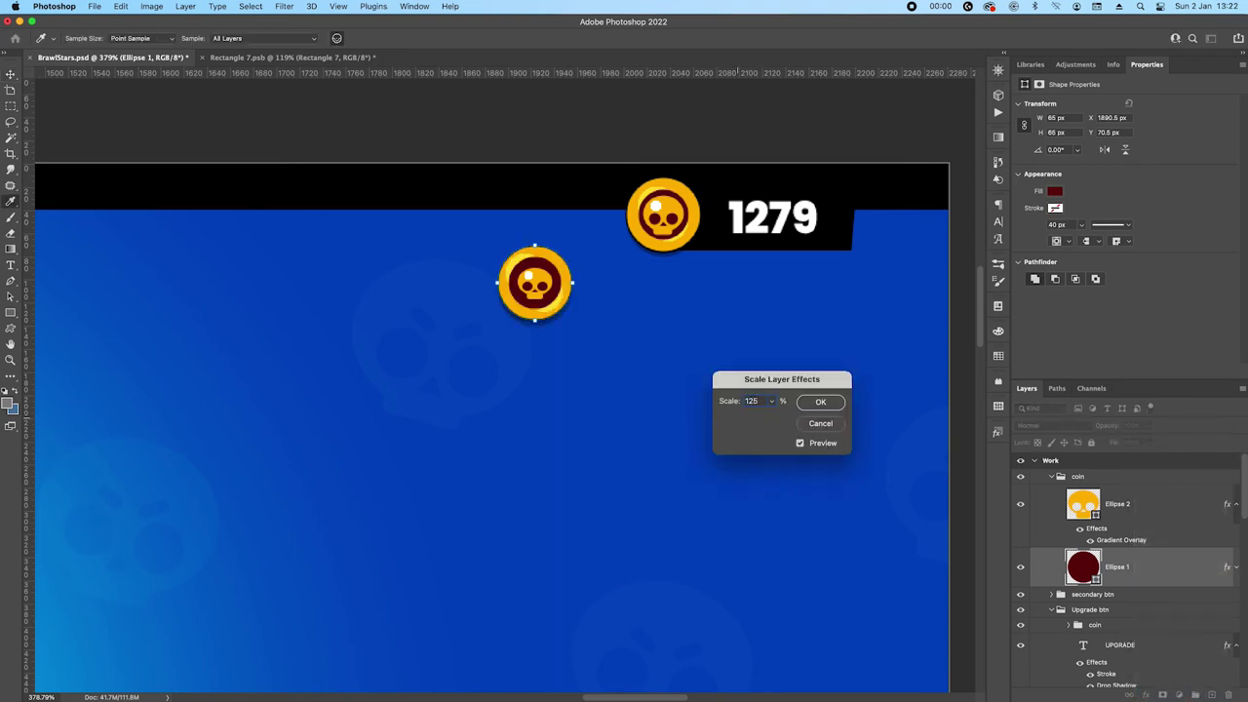
key(Return)
Scale the duplicated coin's skull, Ellipse 2, to 125% inside the enlarged circle
click(1165, 510)
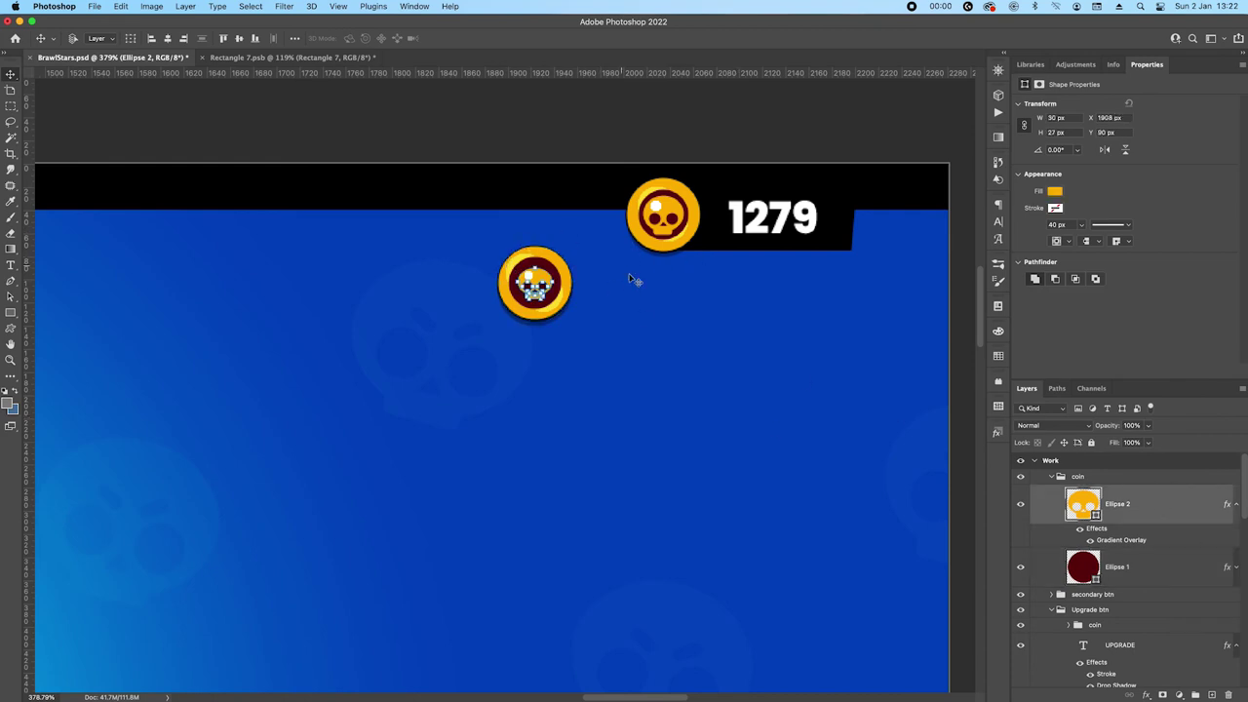
right_click(1166, 511)
click(1189, 511)
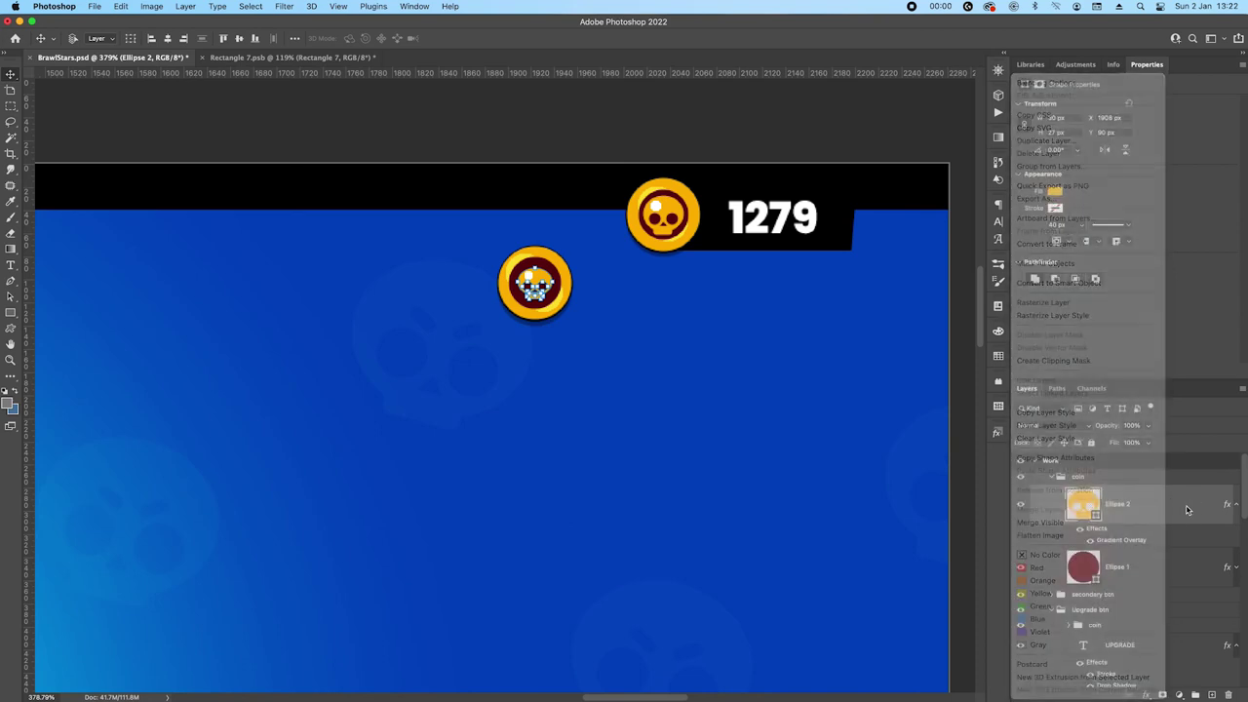
key(super+t)
click(230, 38)
text(125)
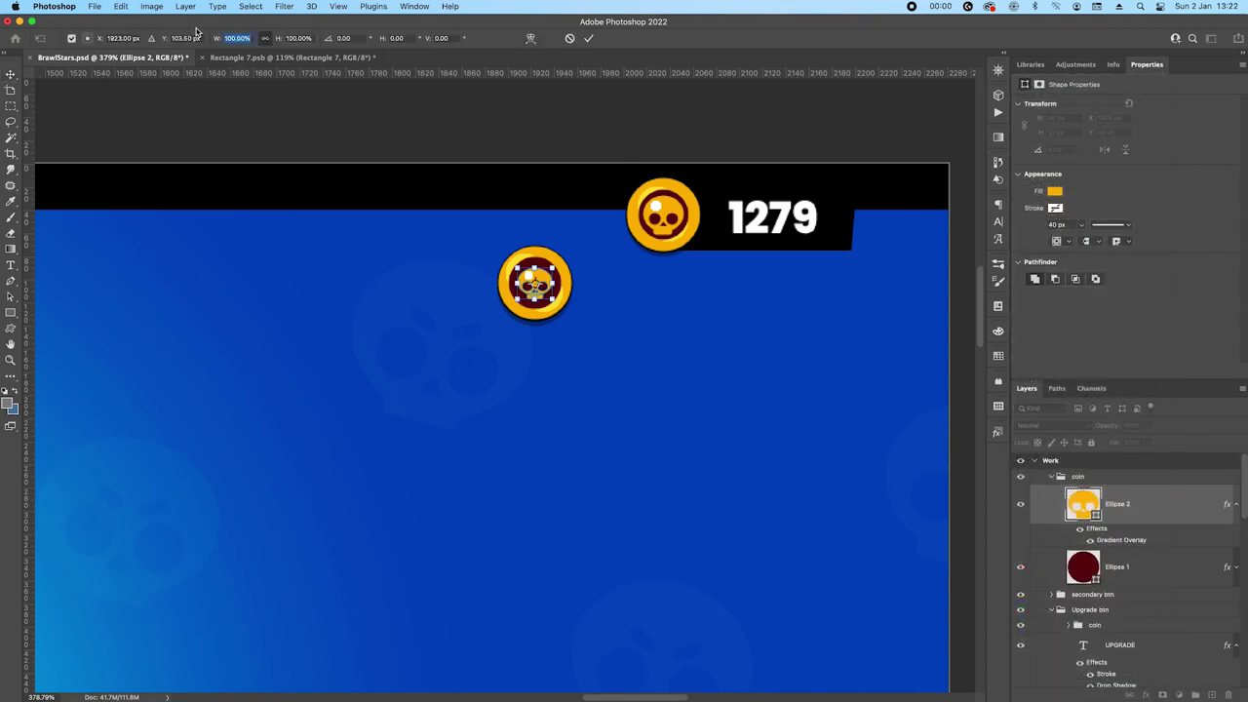
key(Return)
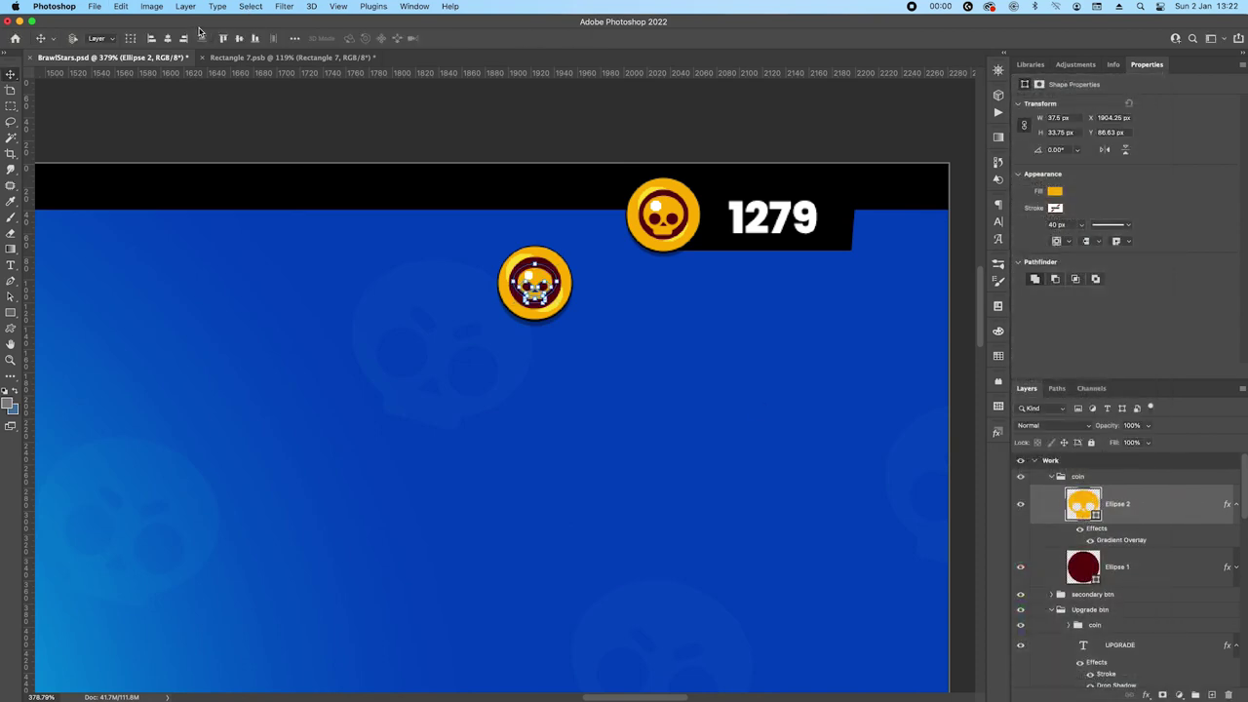
Scale the layer effects of the duplicated coin's skull, Ellipse 2, to 125%
right_click(1227, 504)
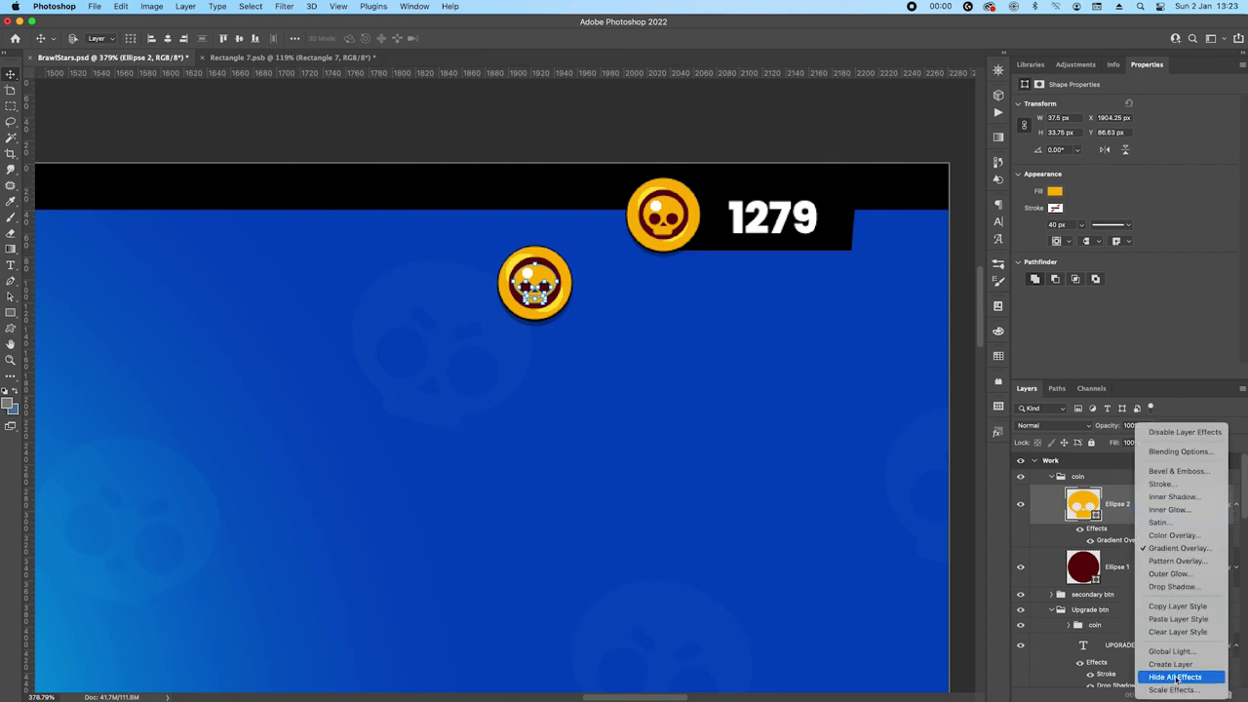
click(1173, 689)
text(125)
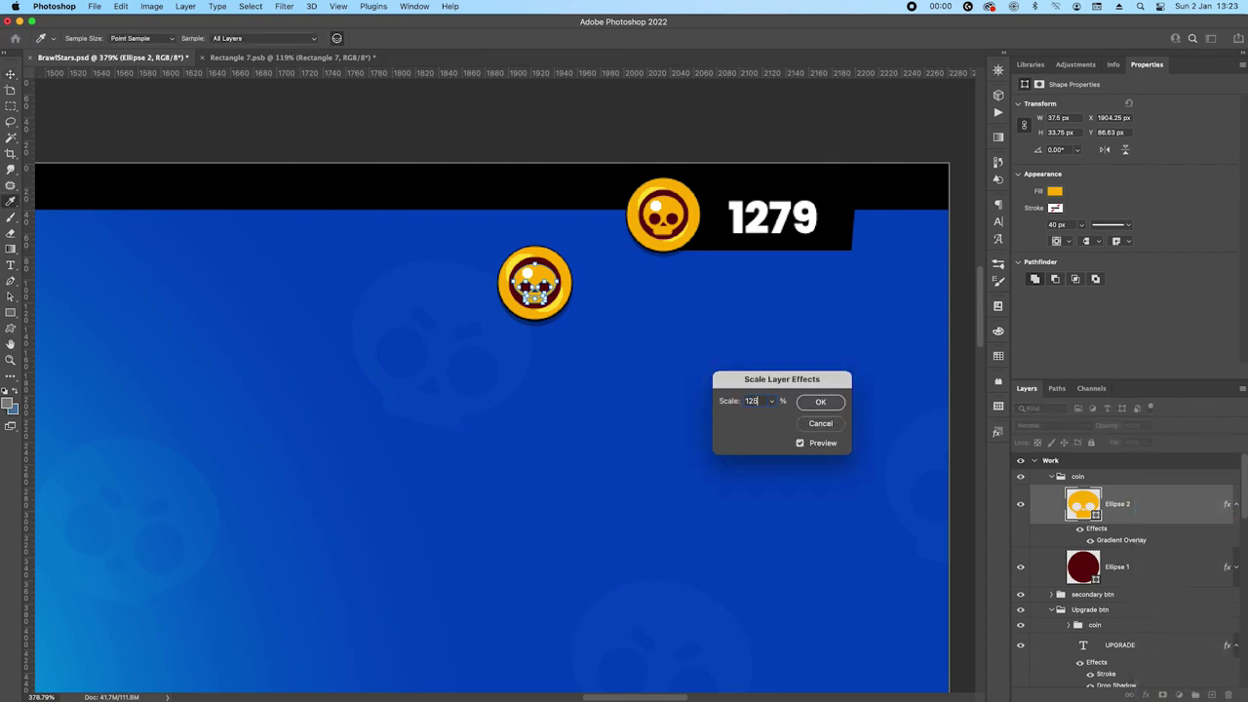
key(Return)
key(v)
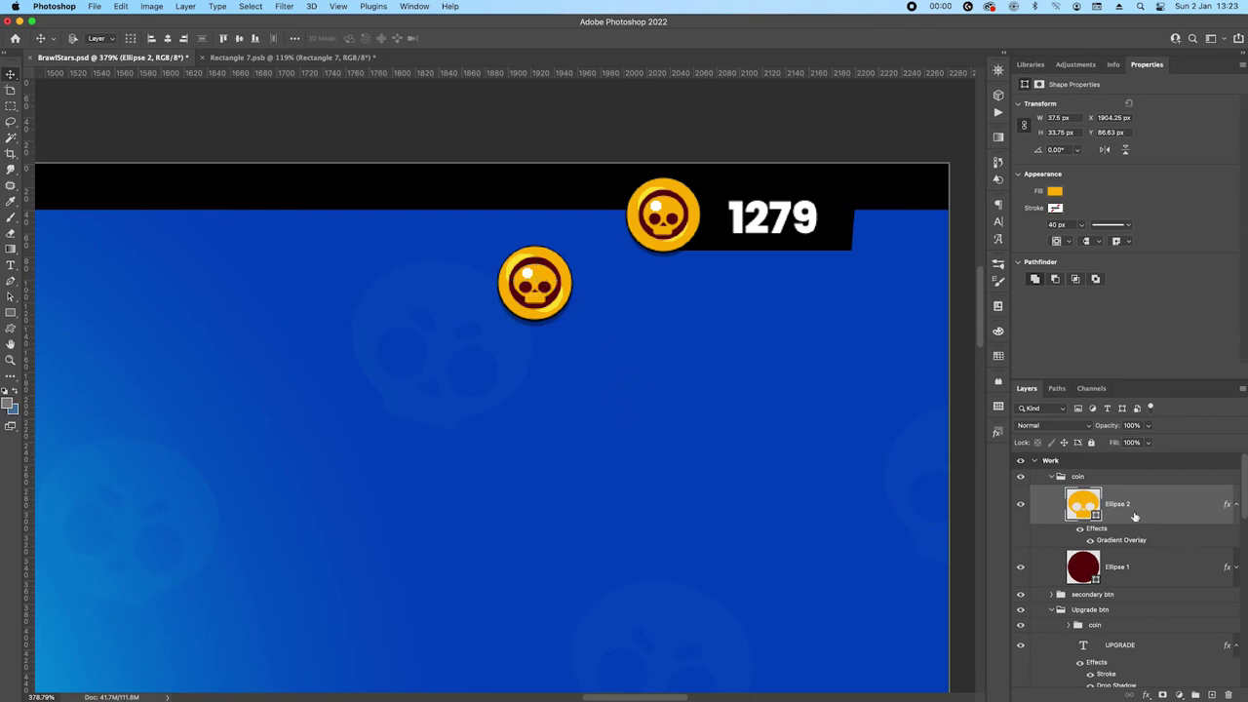
Move the whole duplicated coin group onto the reference coin of the 1279 counter
click(1102, 478)
drag(551, 282, 680, 214)
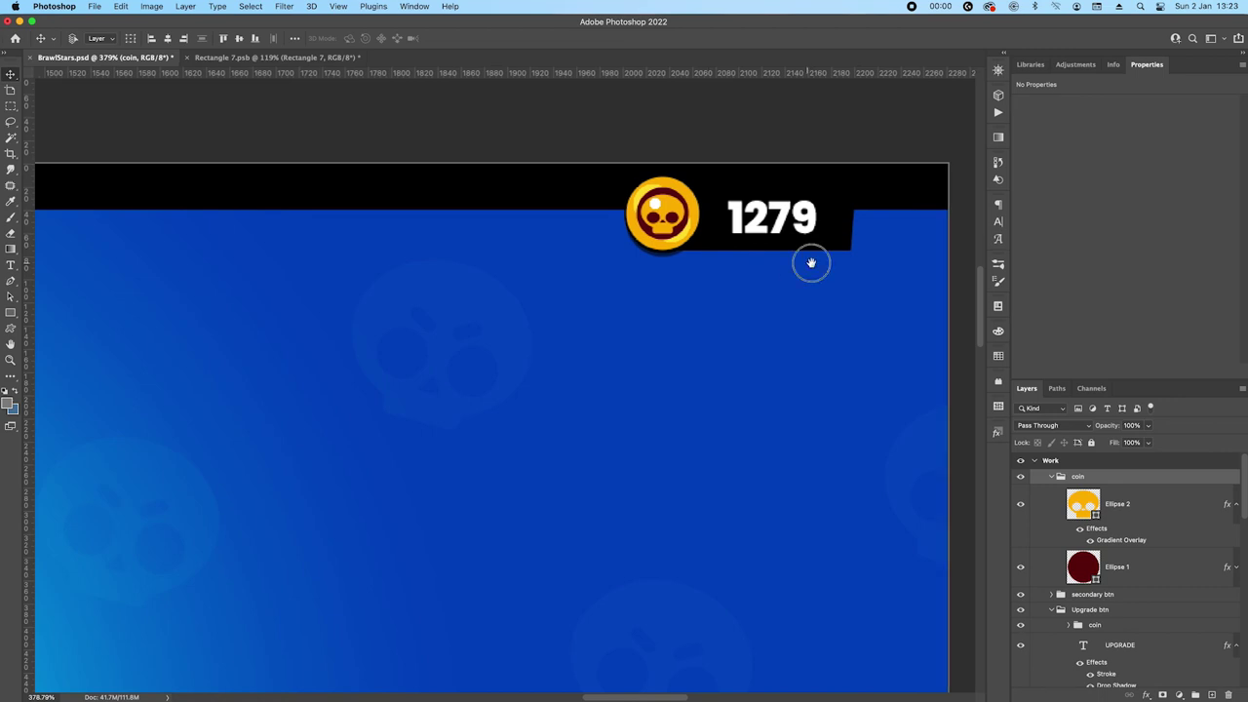
drag(819, 264, 724, 338)
Draw a rectangle about 166 × 60 px over the counter's plate and place its layer beneath the coin's Ellipse 1
click(13, 315)
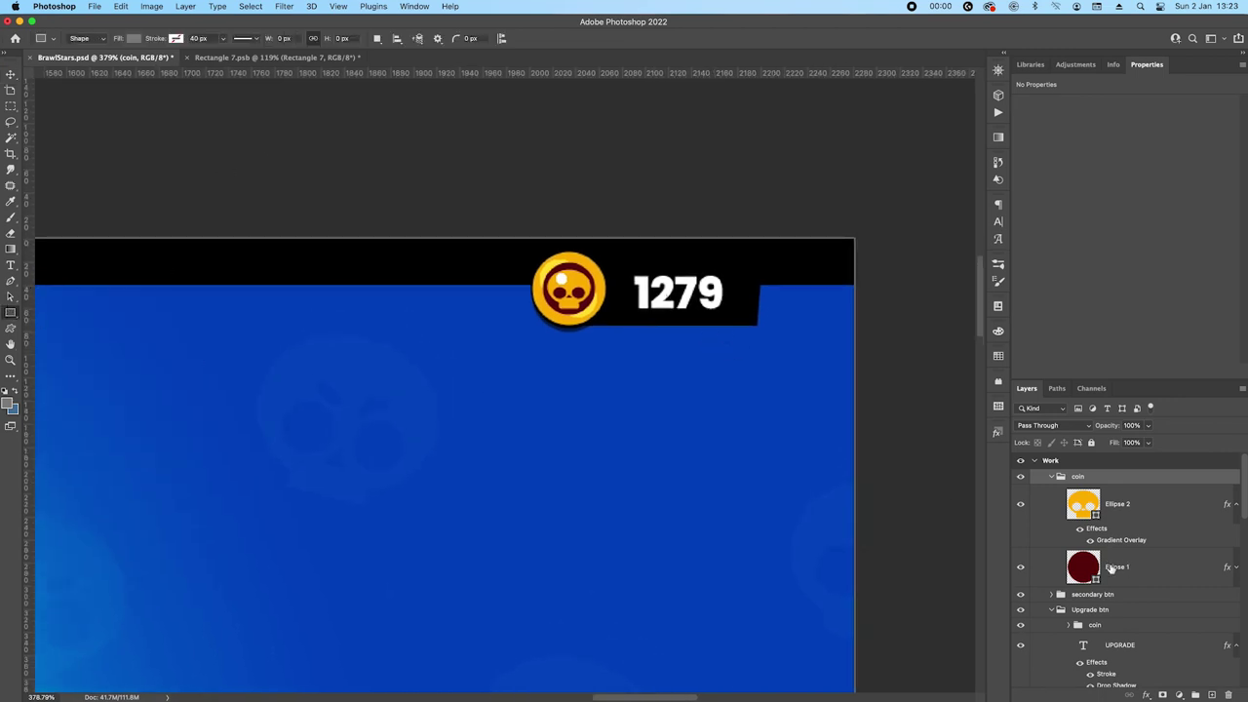
click(1109, 564)
drag(566, 255, 758, 325)
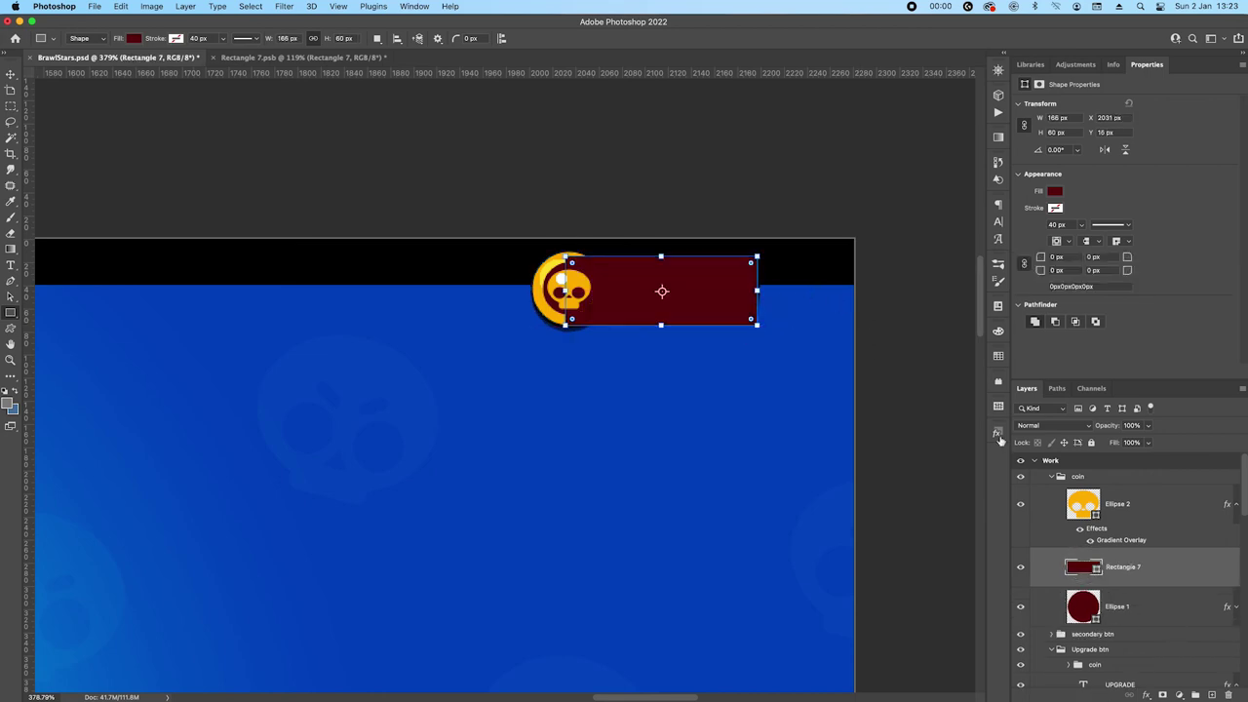
double_click(1083, 567)
click(1194, 309)
drag(1159, 577, 1178, 624)
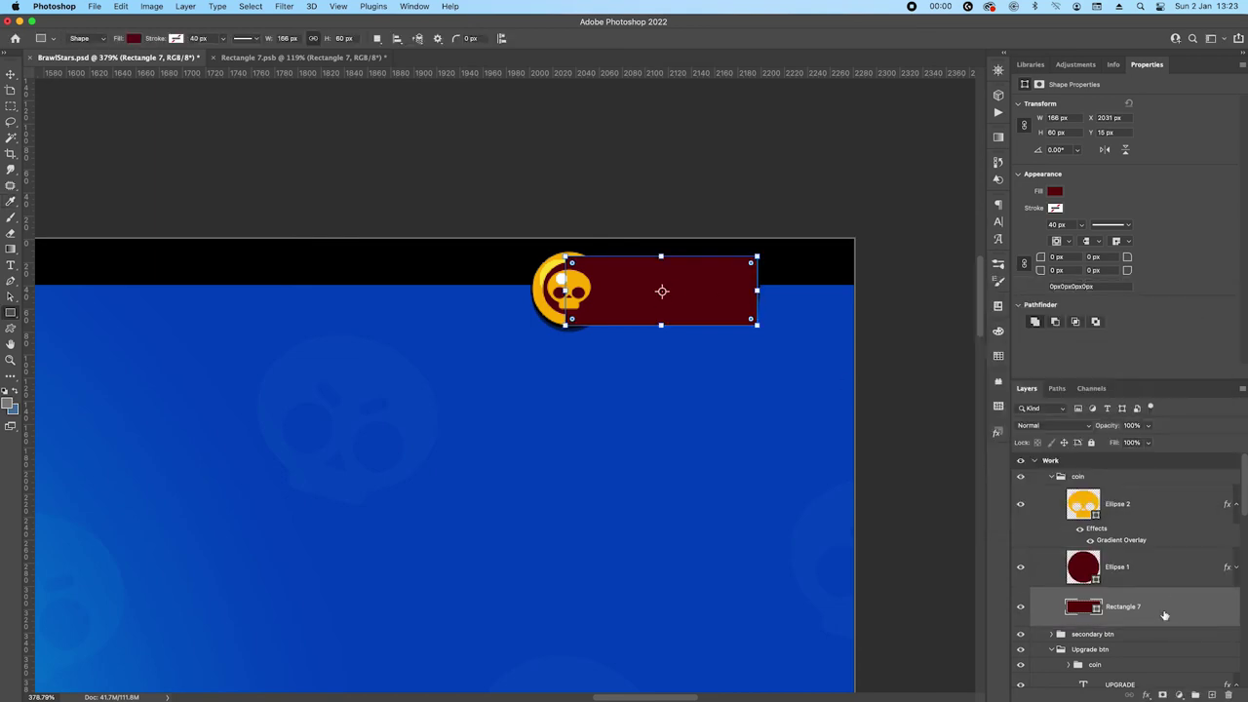
Skew the counter plate rectangle horizontally by -5°
right_click(739, 320)
click(667, 322)
key(super+t)
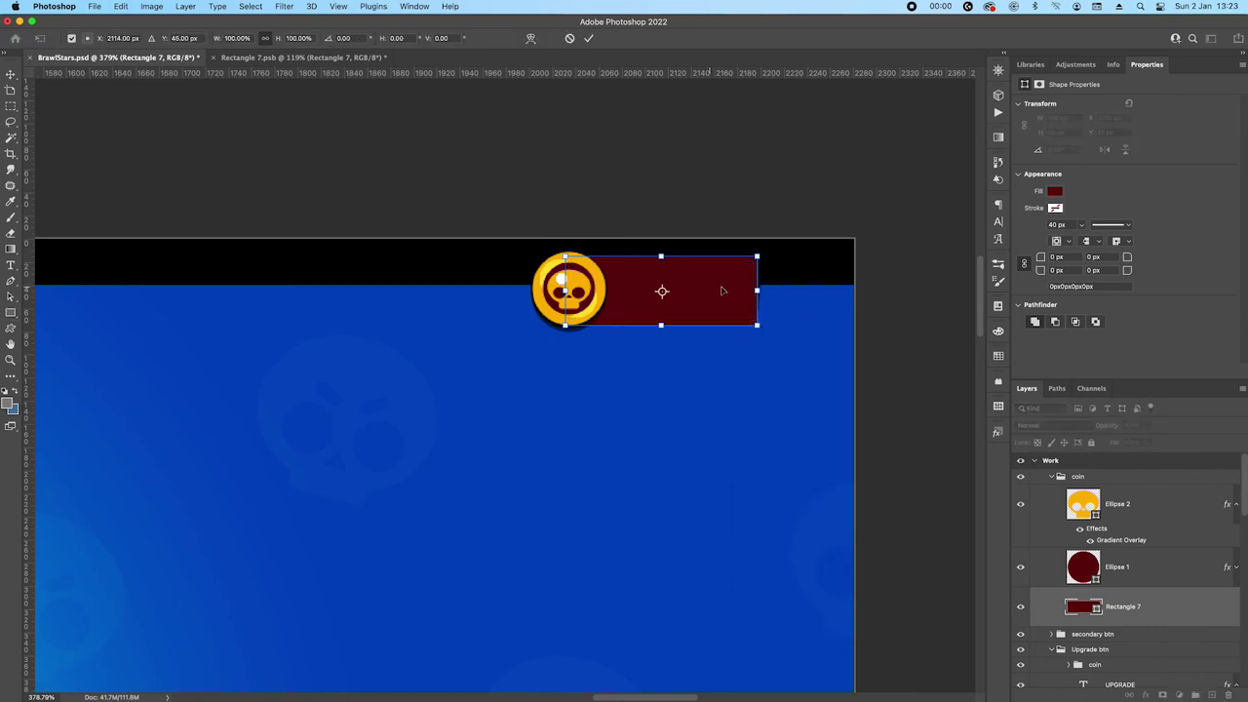
right_click(721, 284)
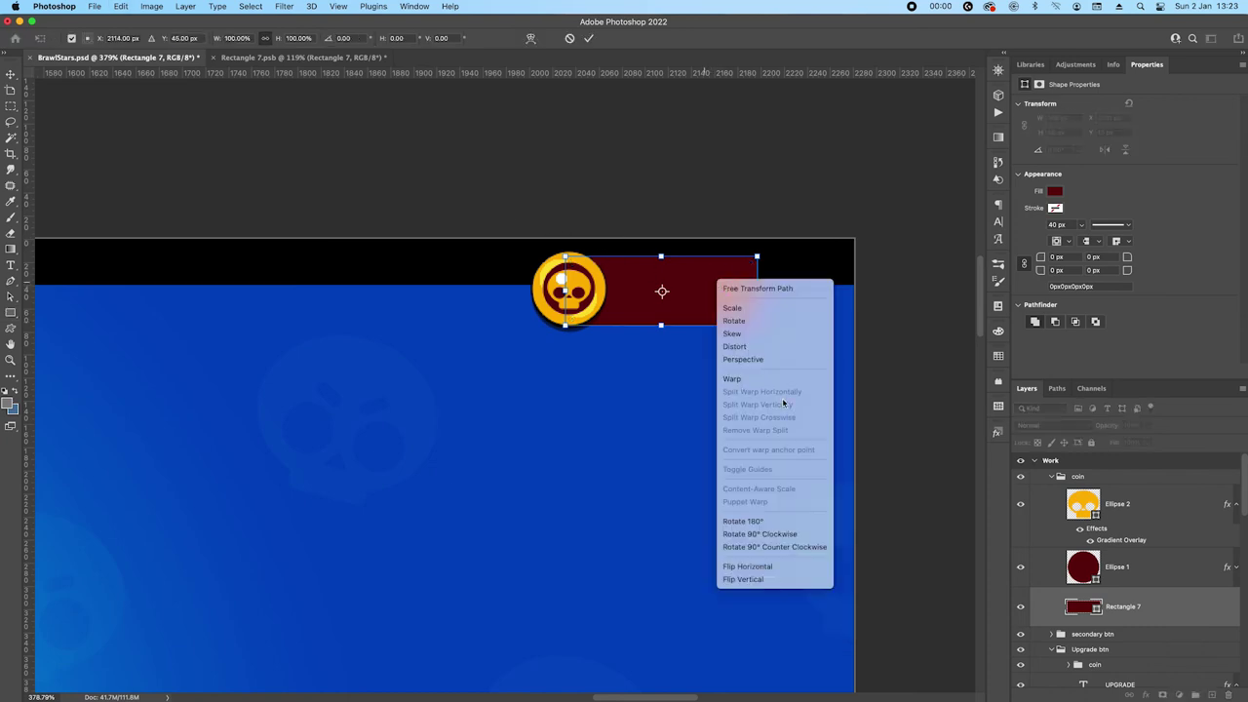
click(738, 334)
click(396, 38)
text(-5)
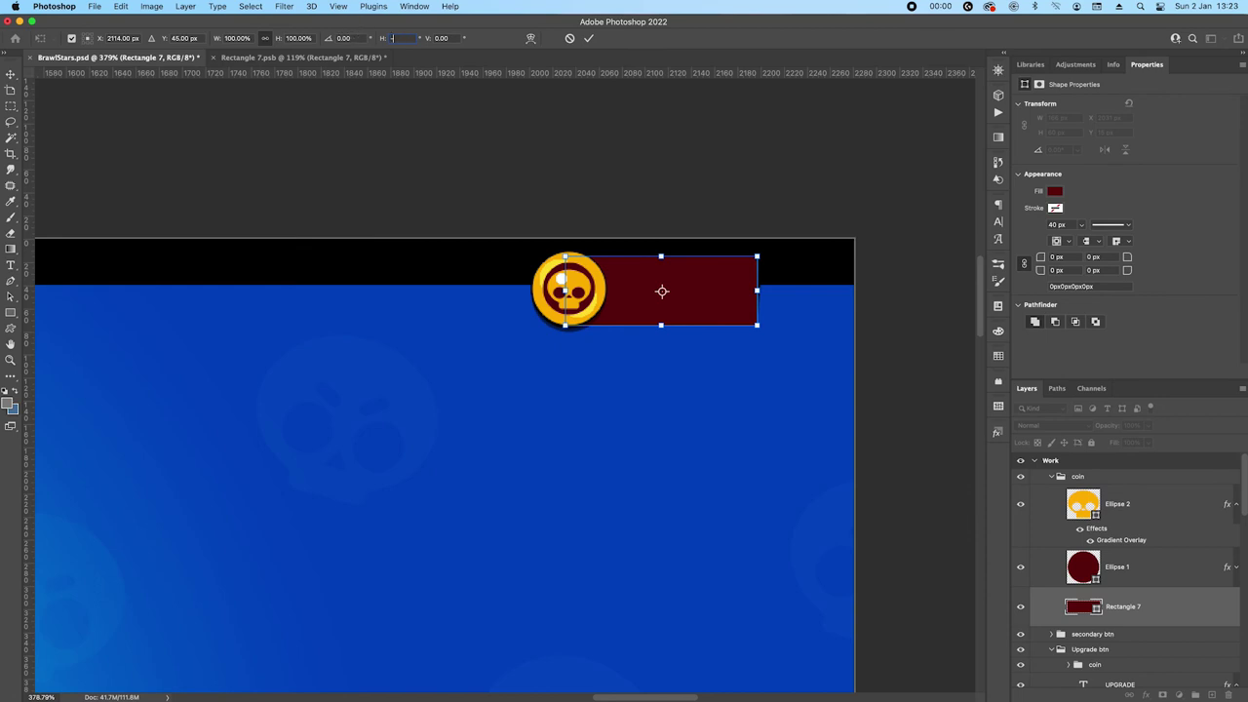
key(Return)
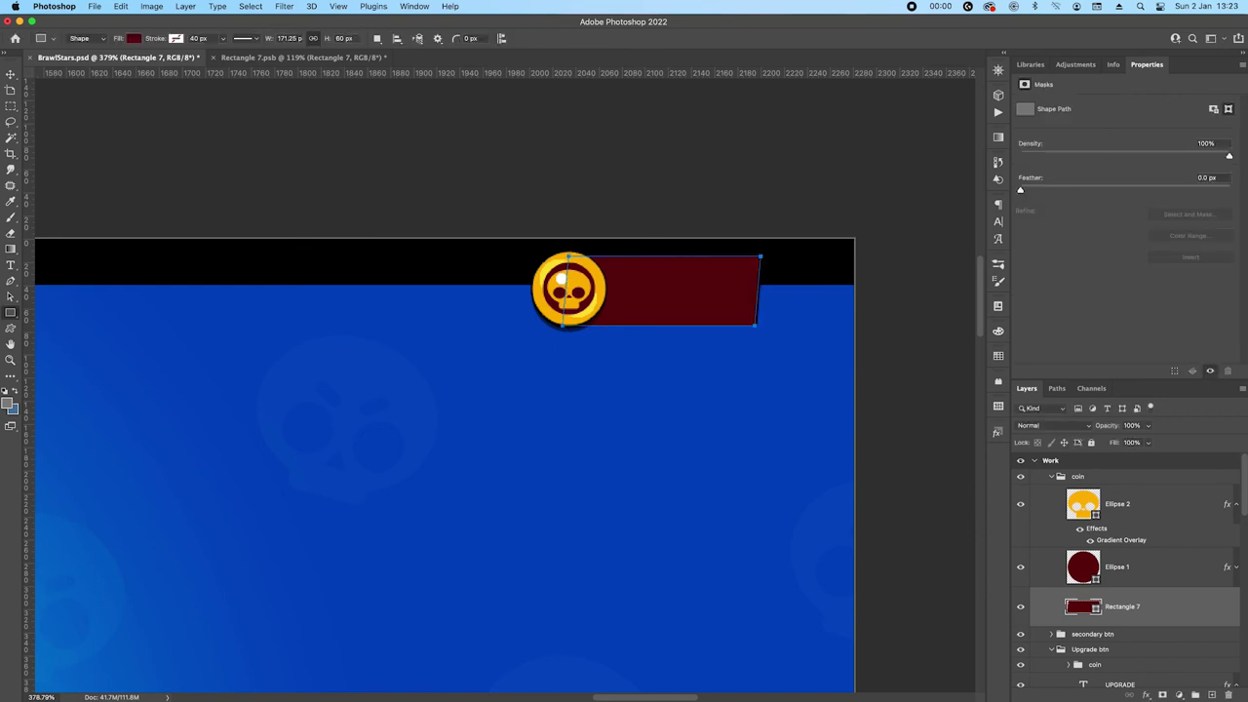
Nudge the skewed counter plate slightly to the right and set its fill to black
key(v)
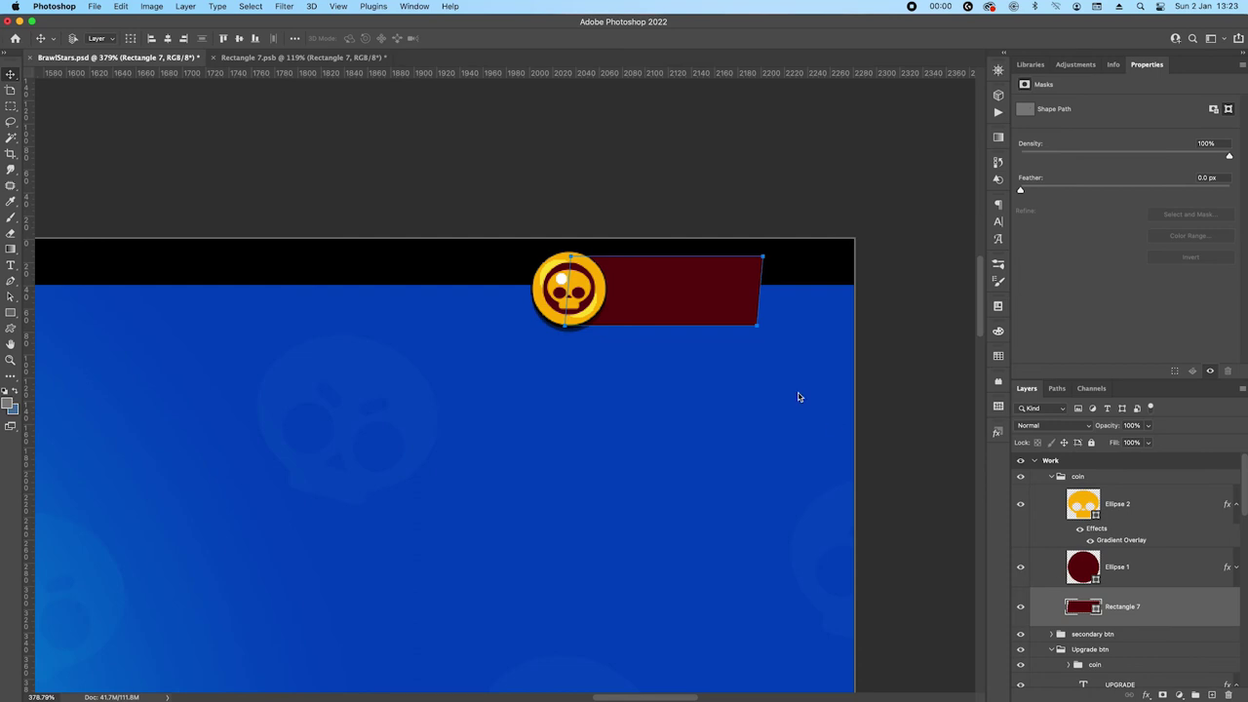
drag(1023, 383, 887, 509)
click(1205, 311)
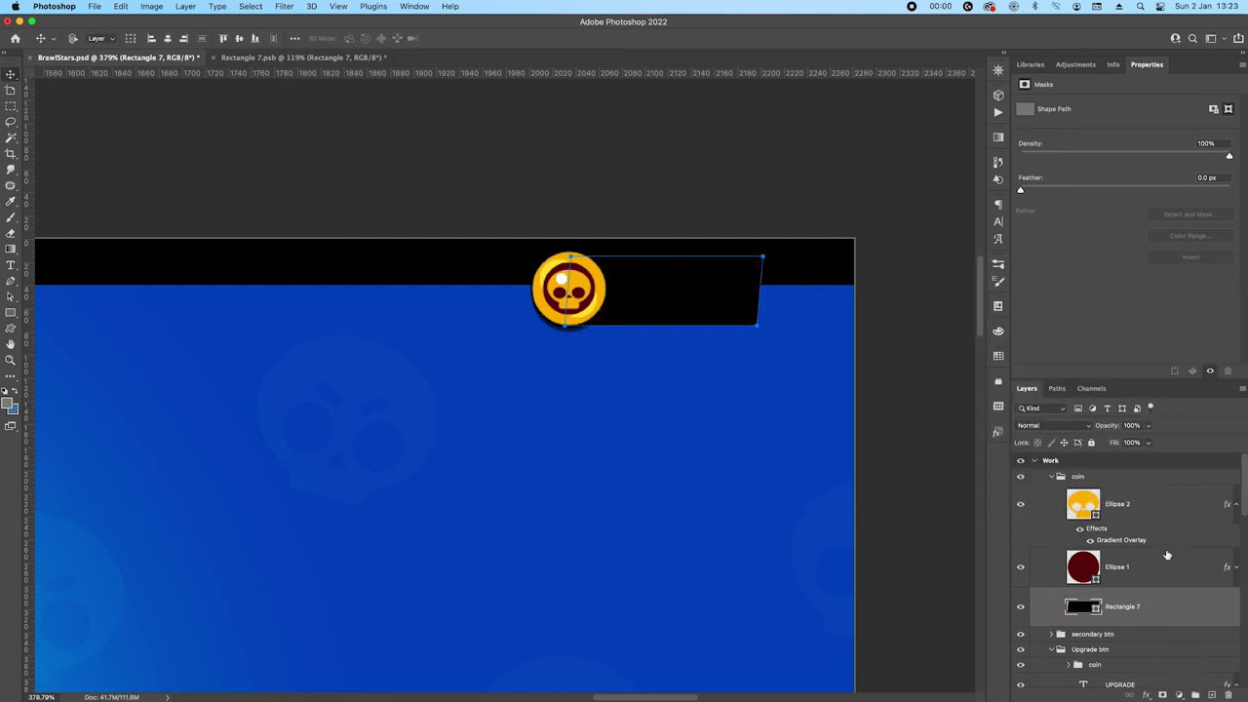
Add the text "1200" in Poppins ExtraBold below the coin counter, on a new layer above the skull
click(1090, 503)
key(t)
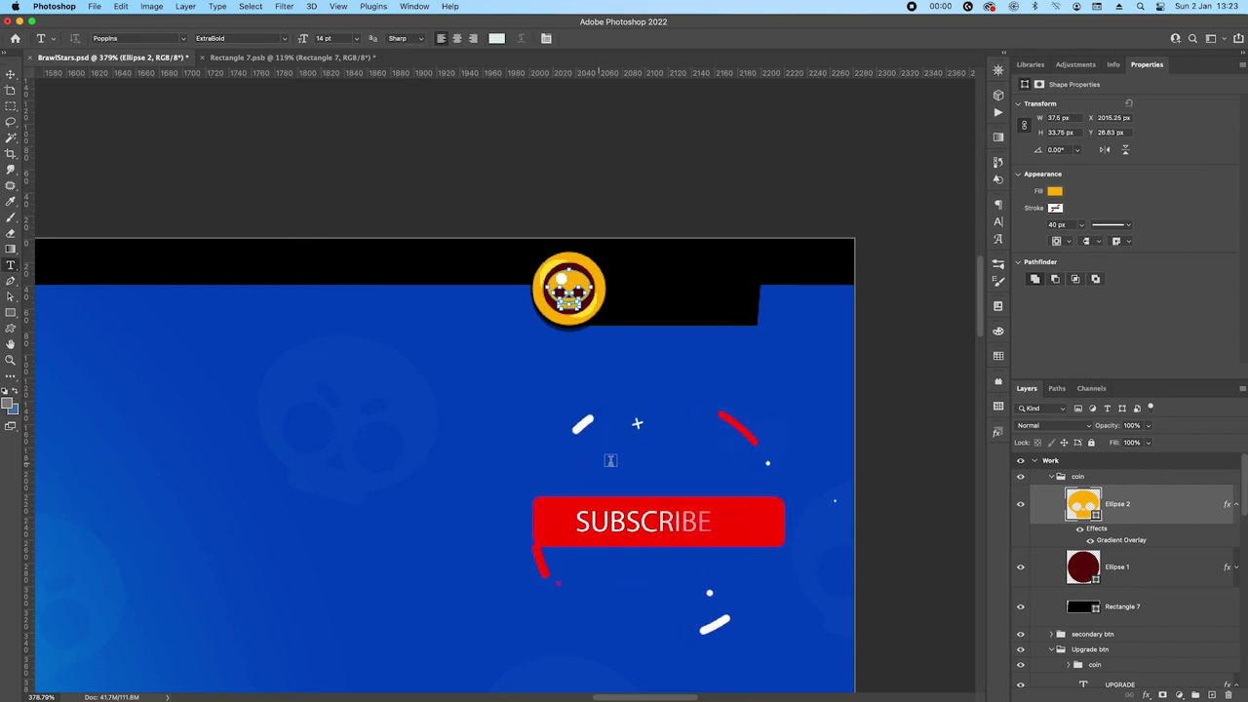
click(574, 419)
text(1200)
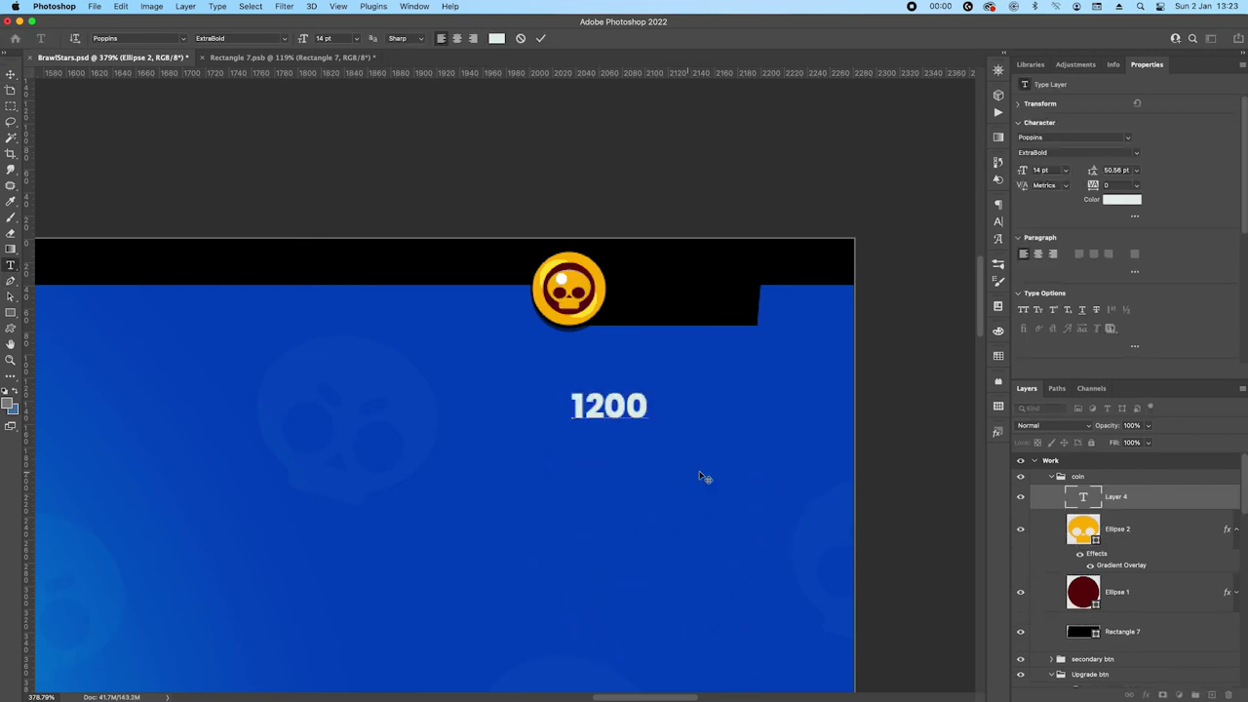
right_click(1169, 505)
click(1166, 505)
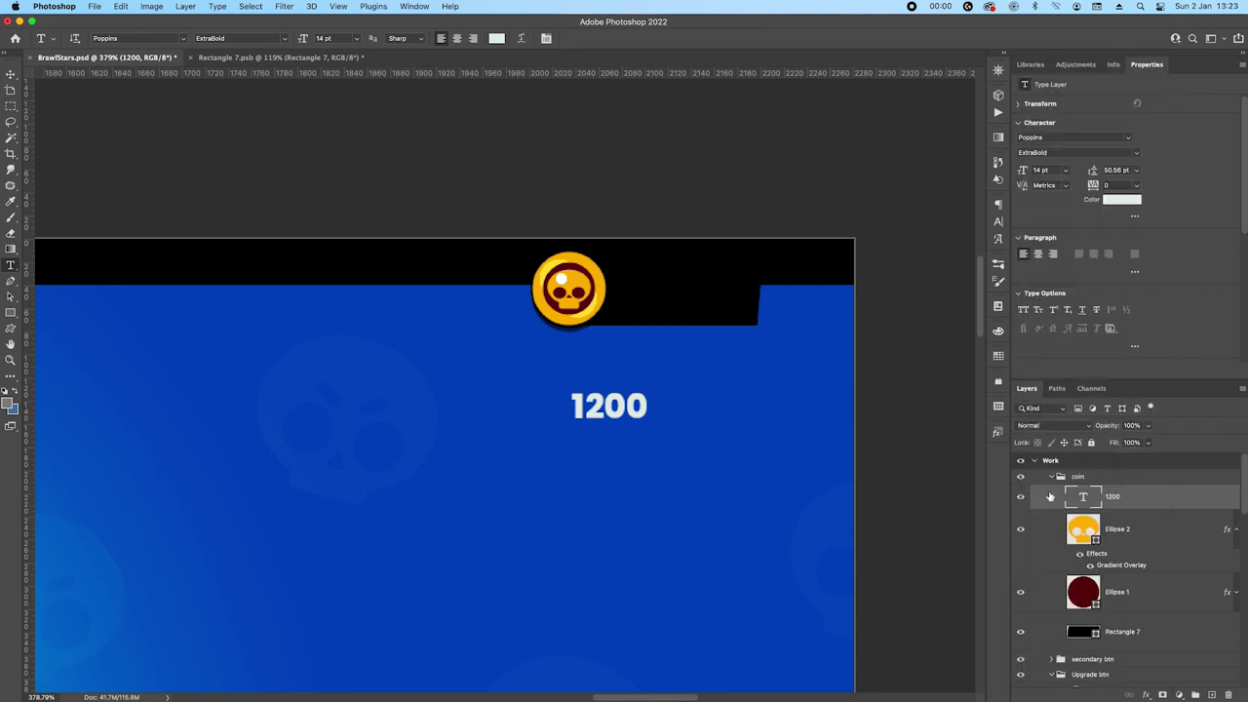
Move the 1200 text onto the black plate beside the coin and set its size to 21 pt
click(1065, 173)
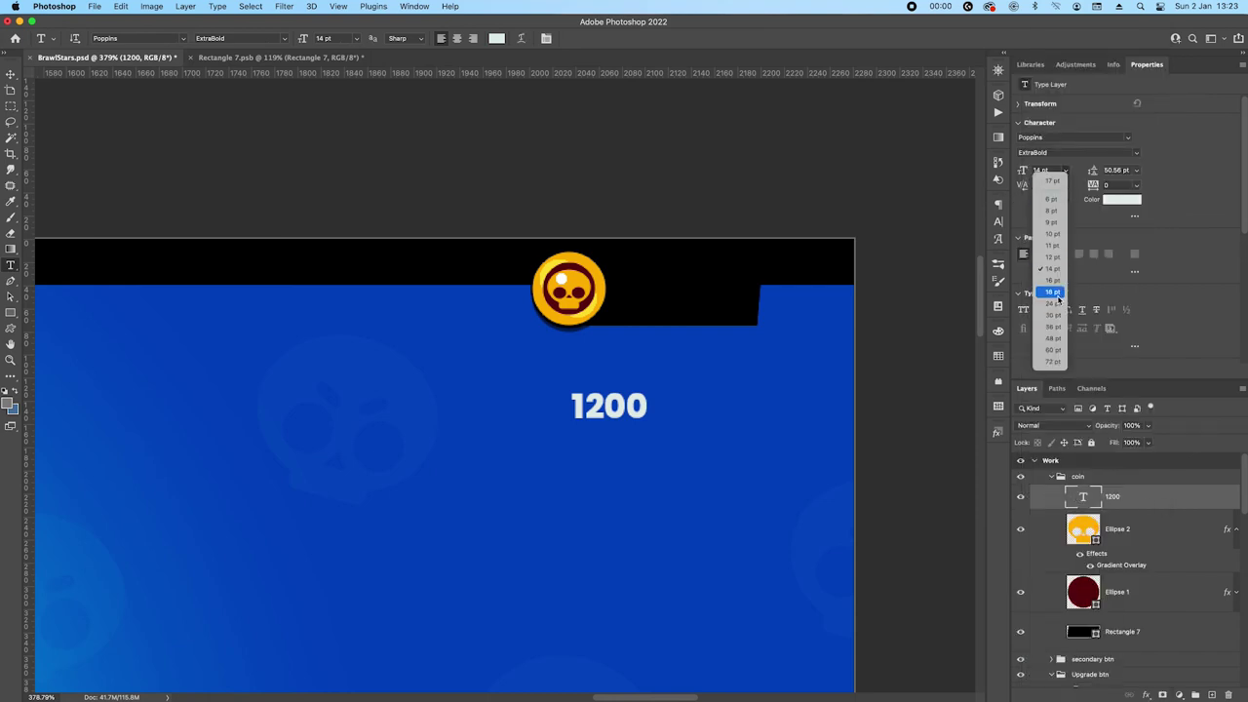
click(582, 371)
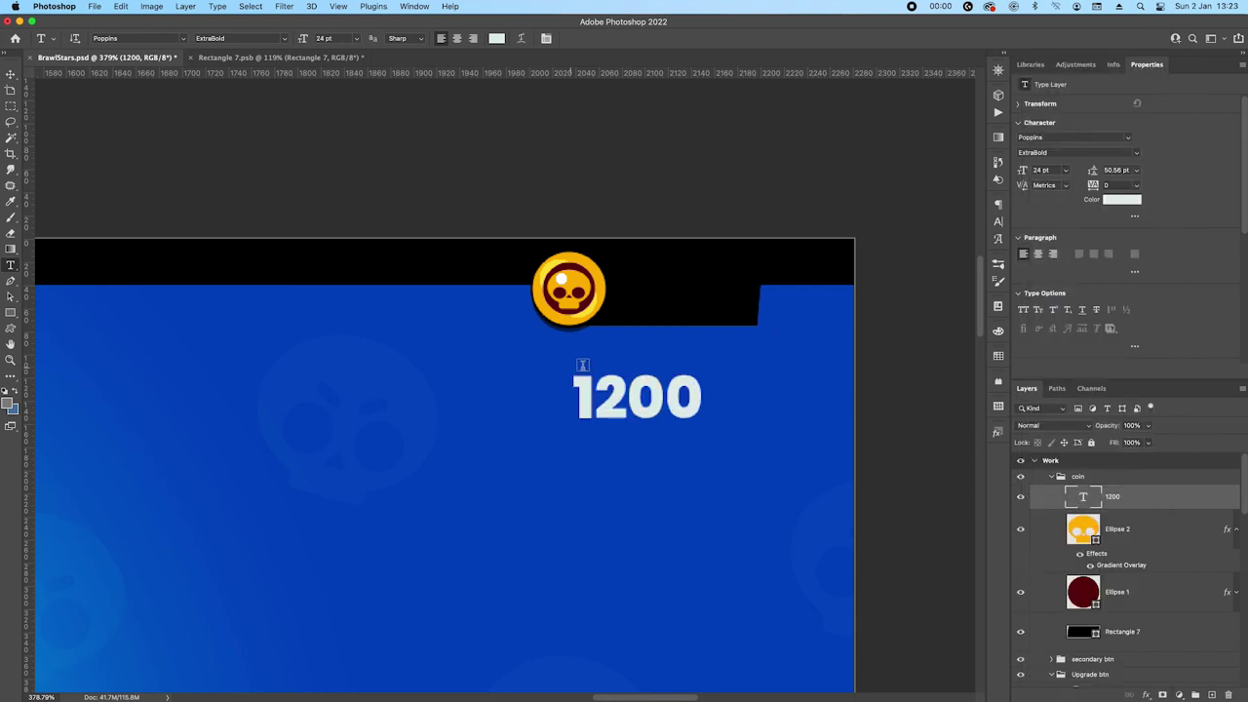
key(v)
drag(659, 409, 705, 301)
drag(1023, 170, 991, 175)
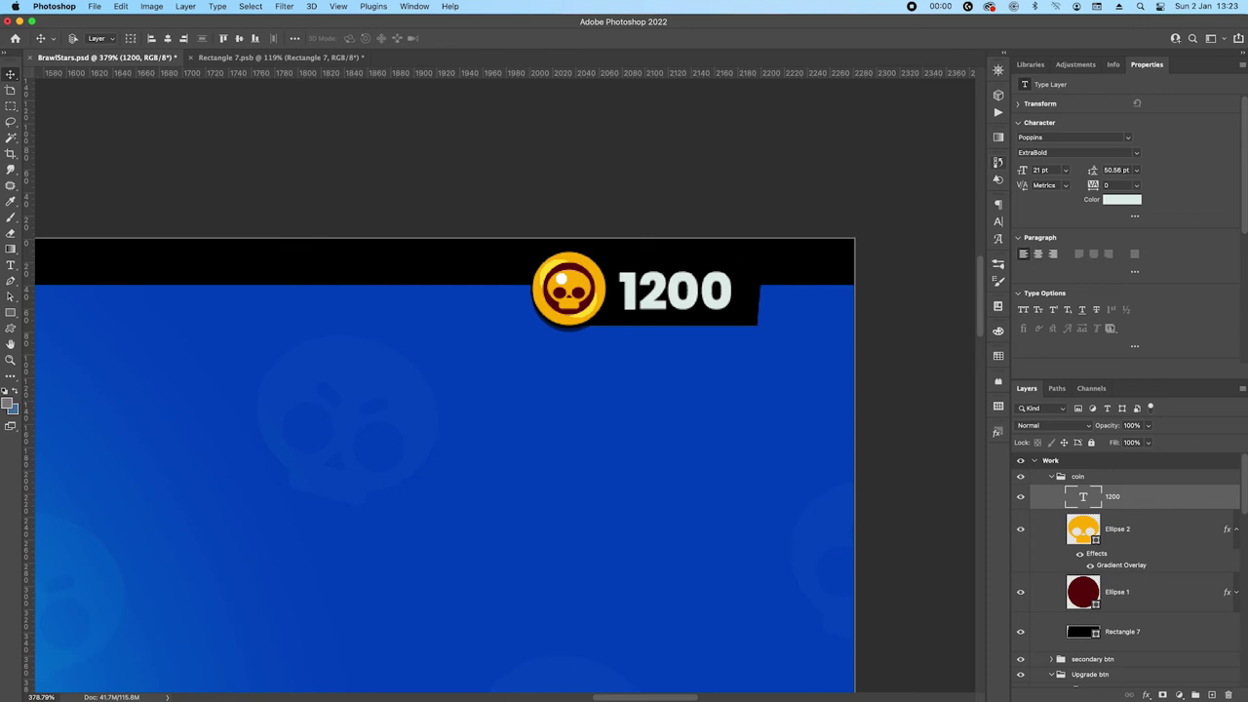
Set the 1200 text's colour to white, ffffff
click(1115, 201)
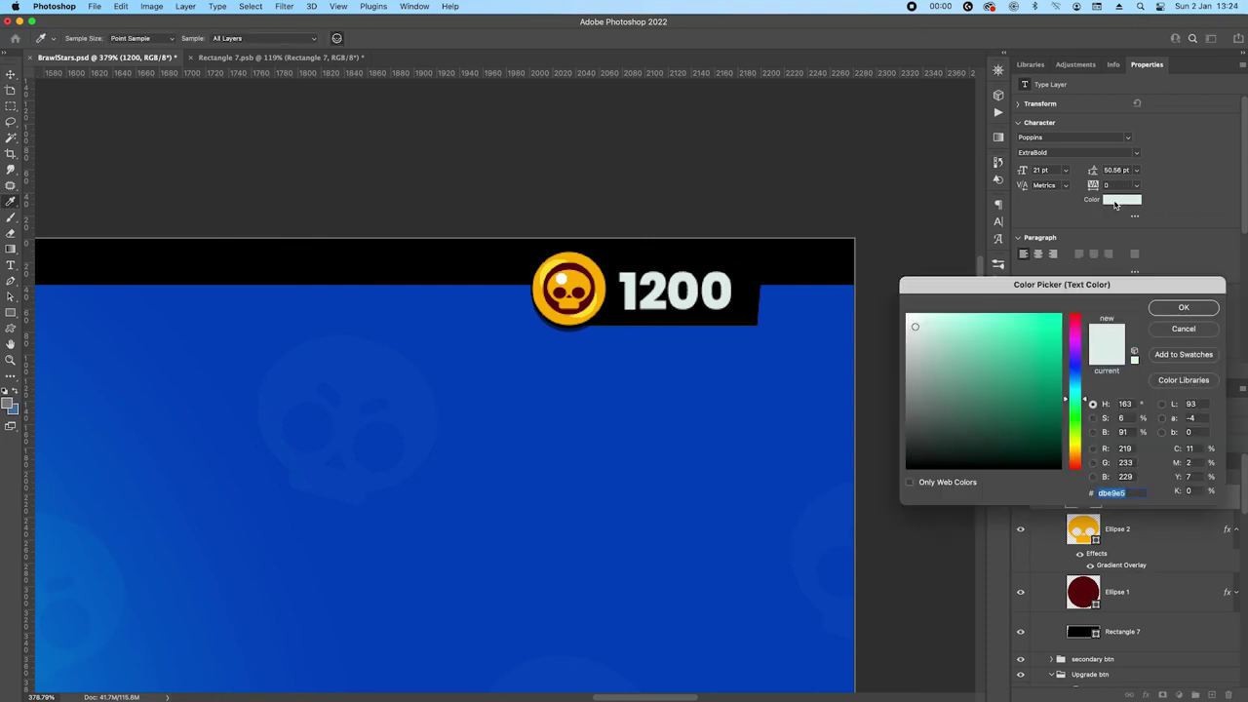
click(908, 315)
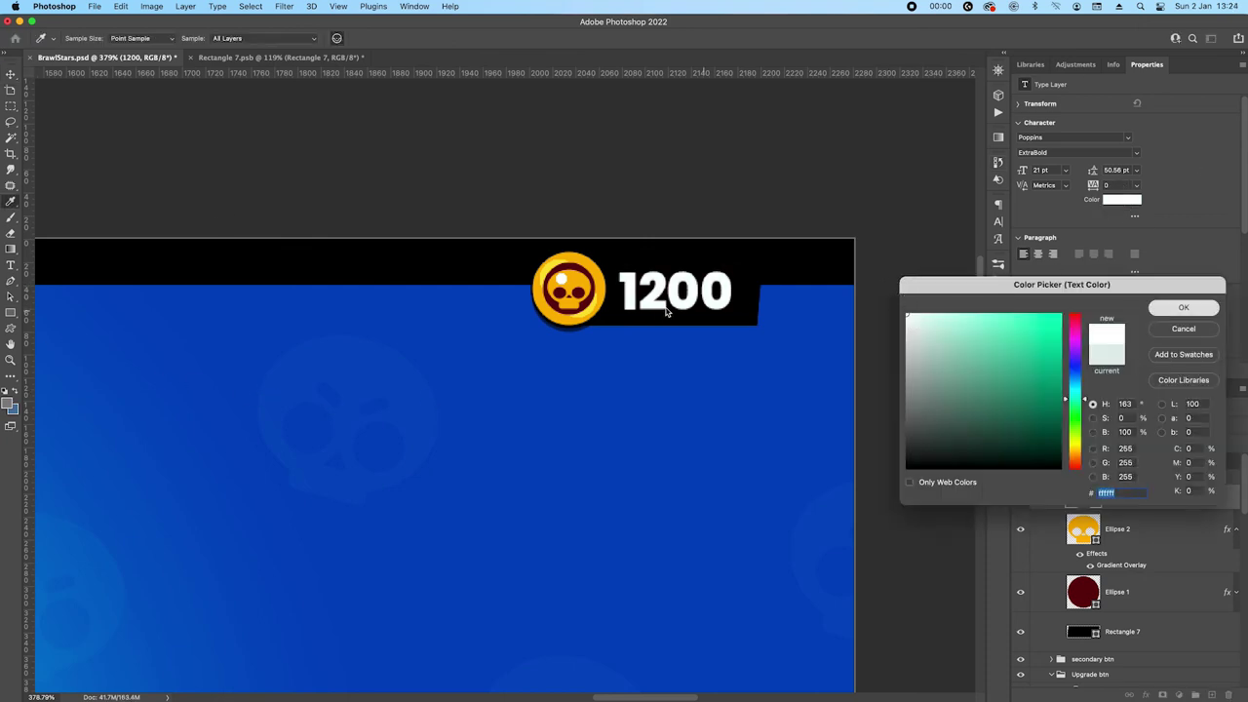
key(Return)
Adjust the position of the 1200 text so it sits level with the coin on the black plate
drag(683, 307, 677, 297)
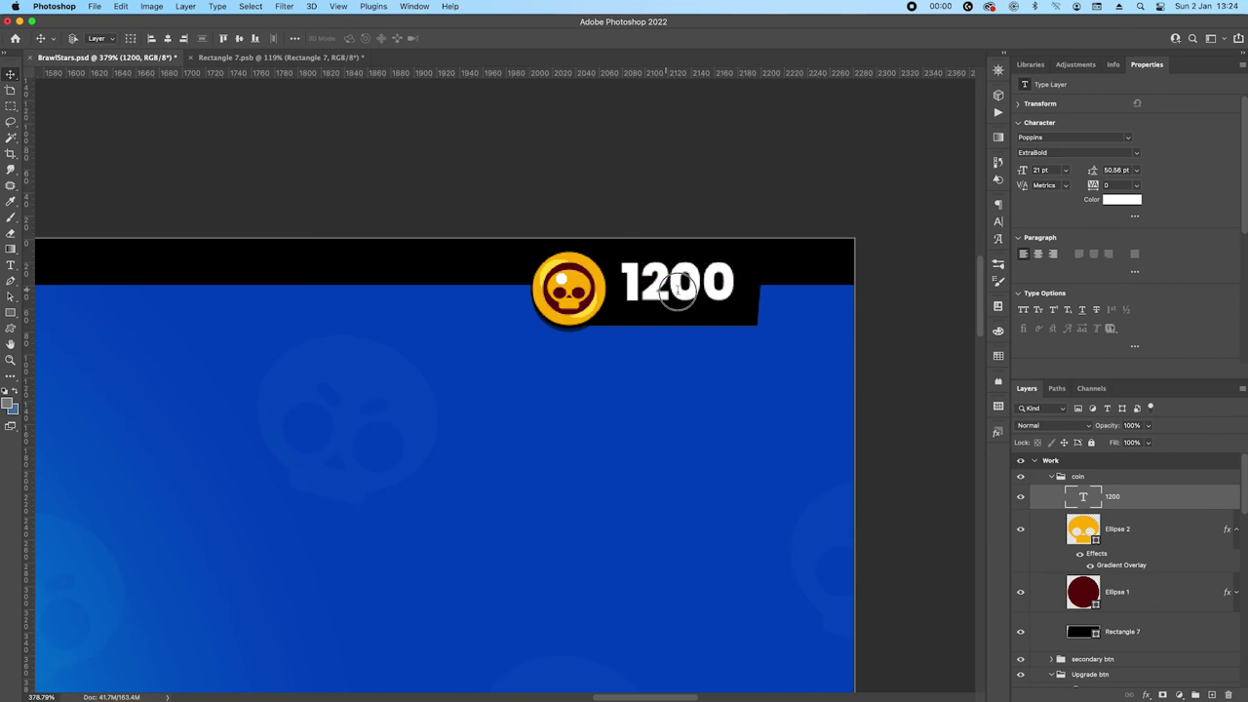
double_click(676, 297)
key(Escape)
key(Down)
key(Down)
key(Down)
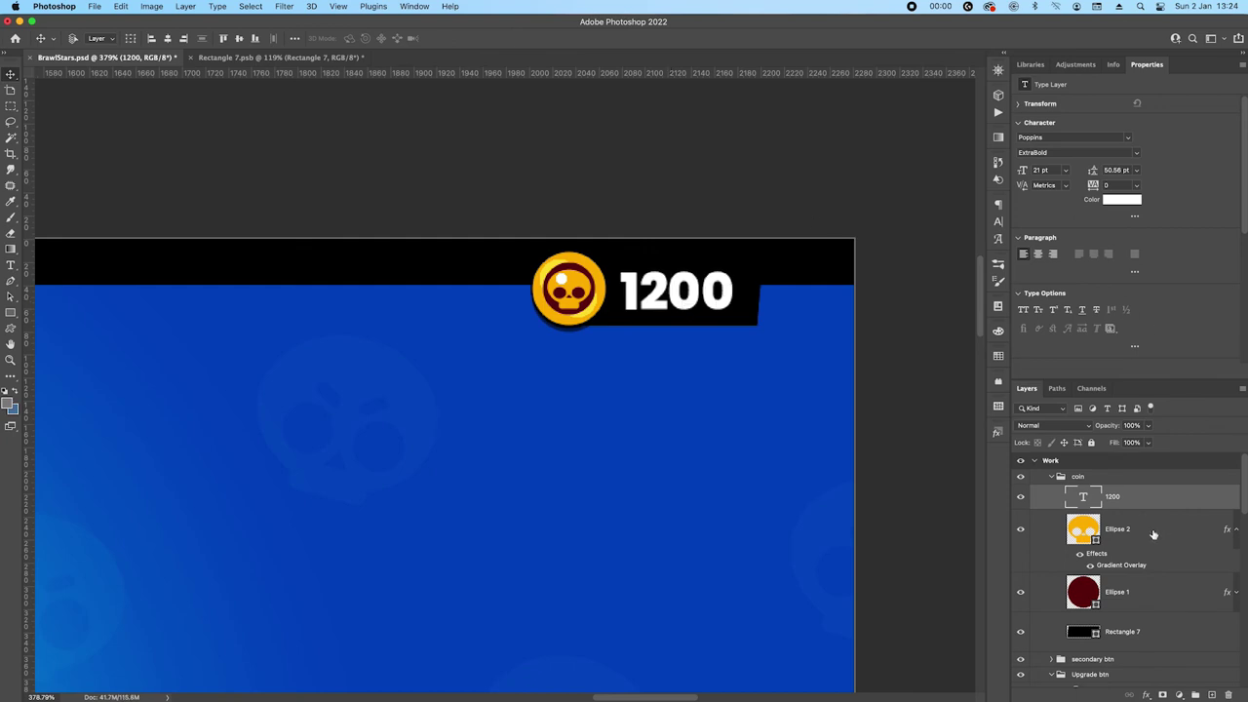
Rename the top counter's coin group to "Currnecy" and collapse it
double_click(1079, 476)
text(cy)
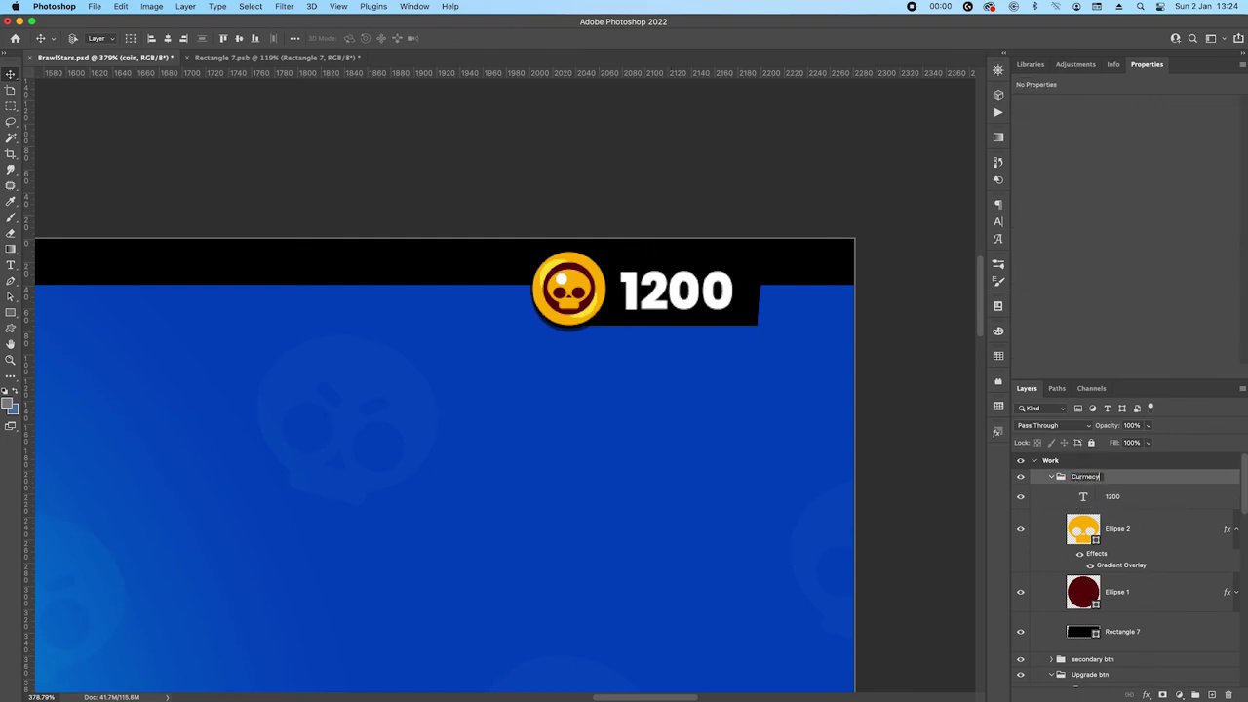
key(Return)
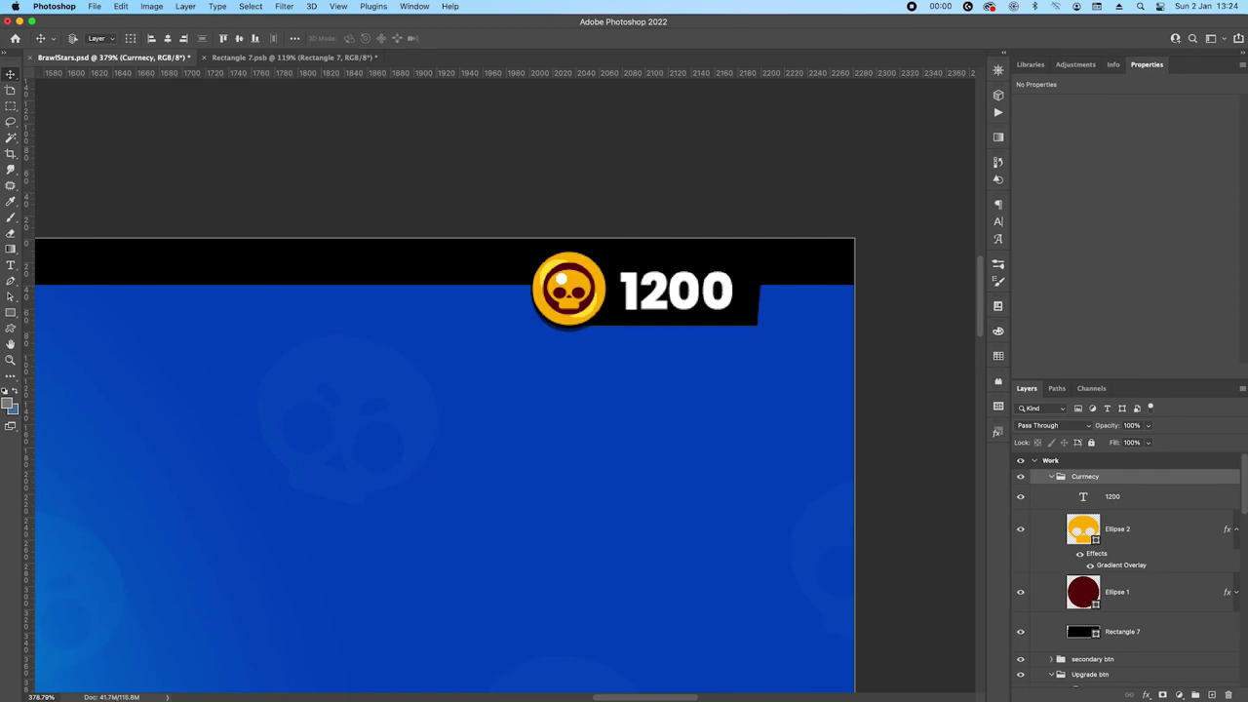
click(1051, 476)
Collapse the Upgrade btn and Character groups and compare the Work artboard with the Ref artboard
scroll(803, 504, down, 5)
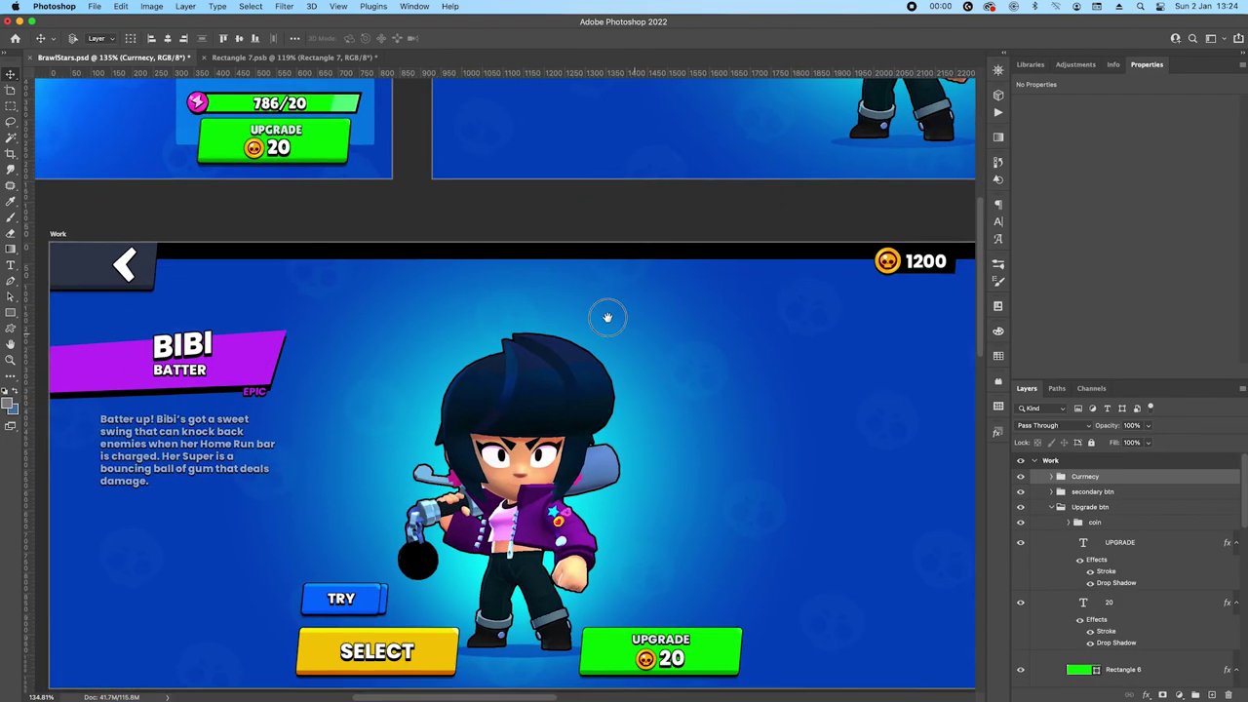
scroll(609, 315, left, 5)
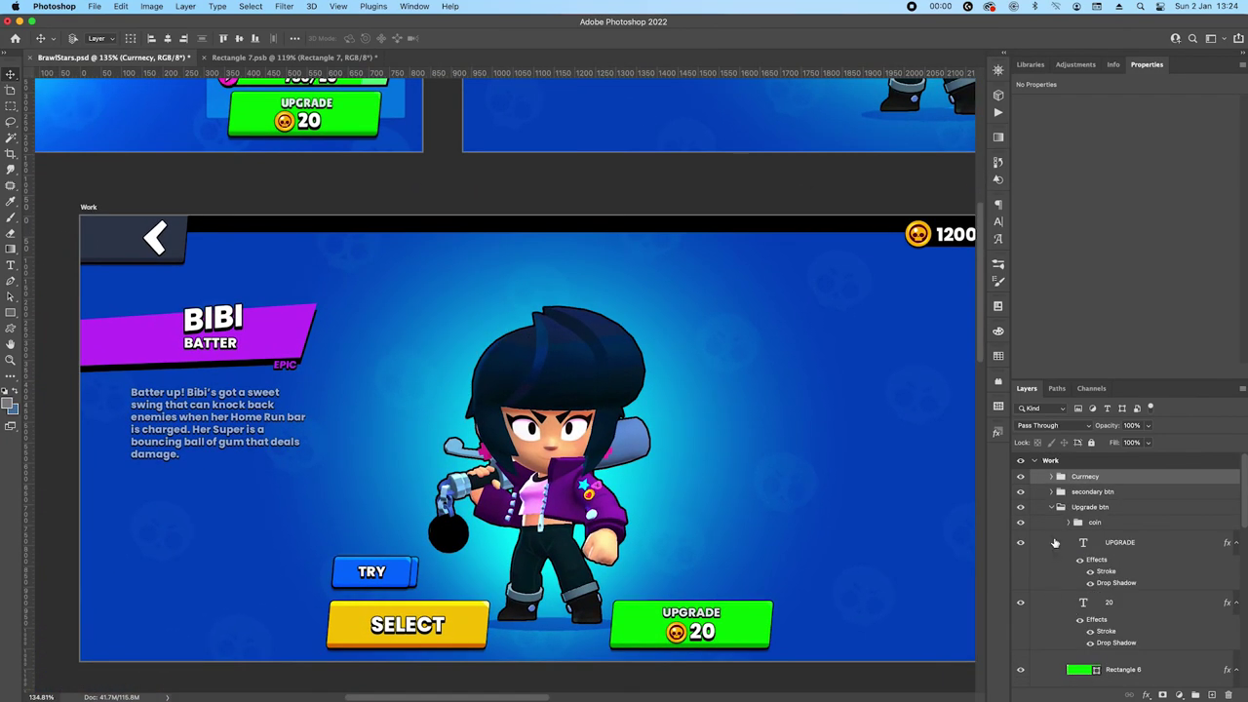
click(1051, 507)
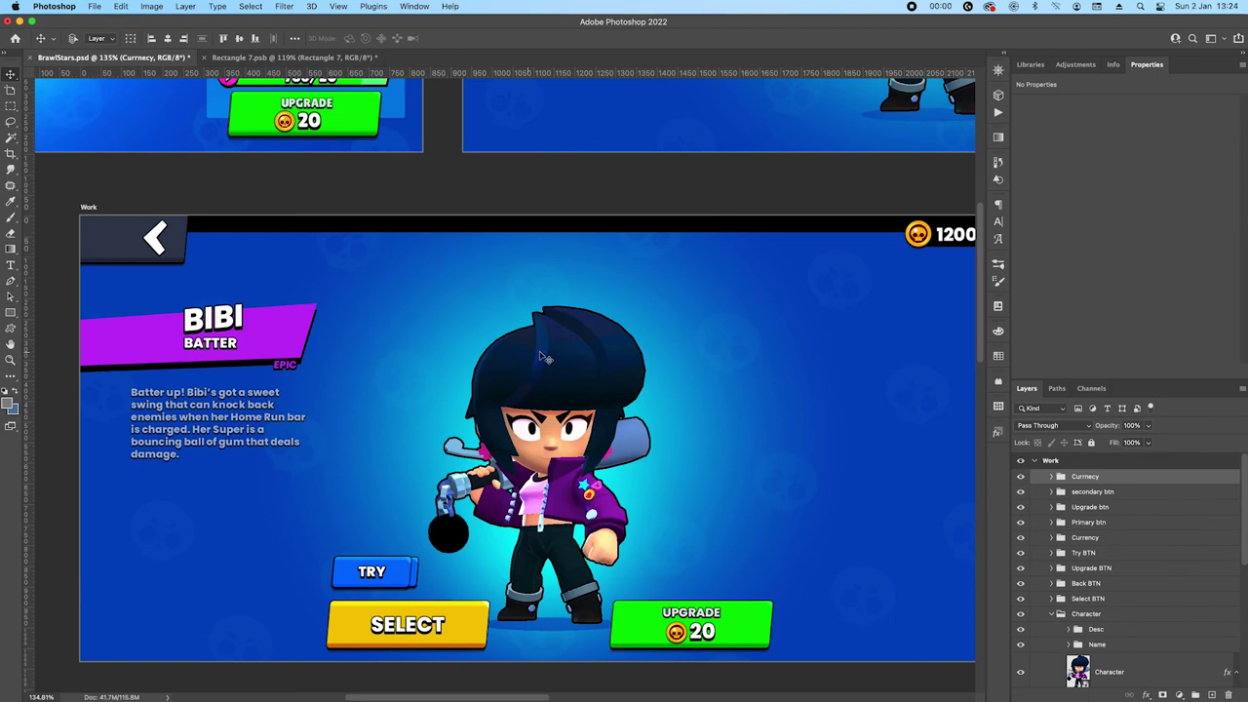
scroll(683, 390, up, 5)
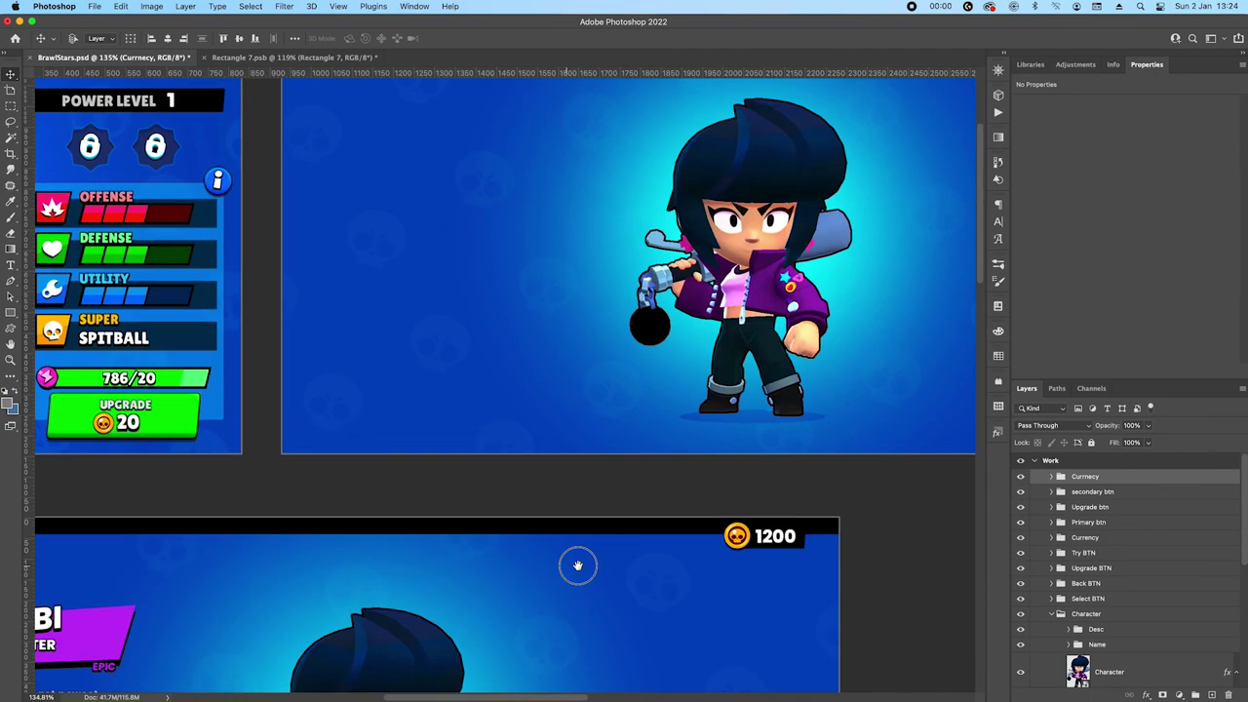
scroll(589, 552, down, 2)
scroll(589, 551, down, 4)
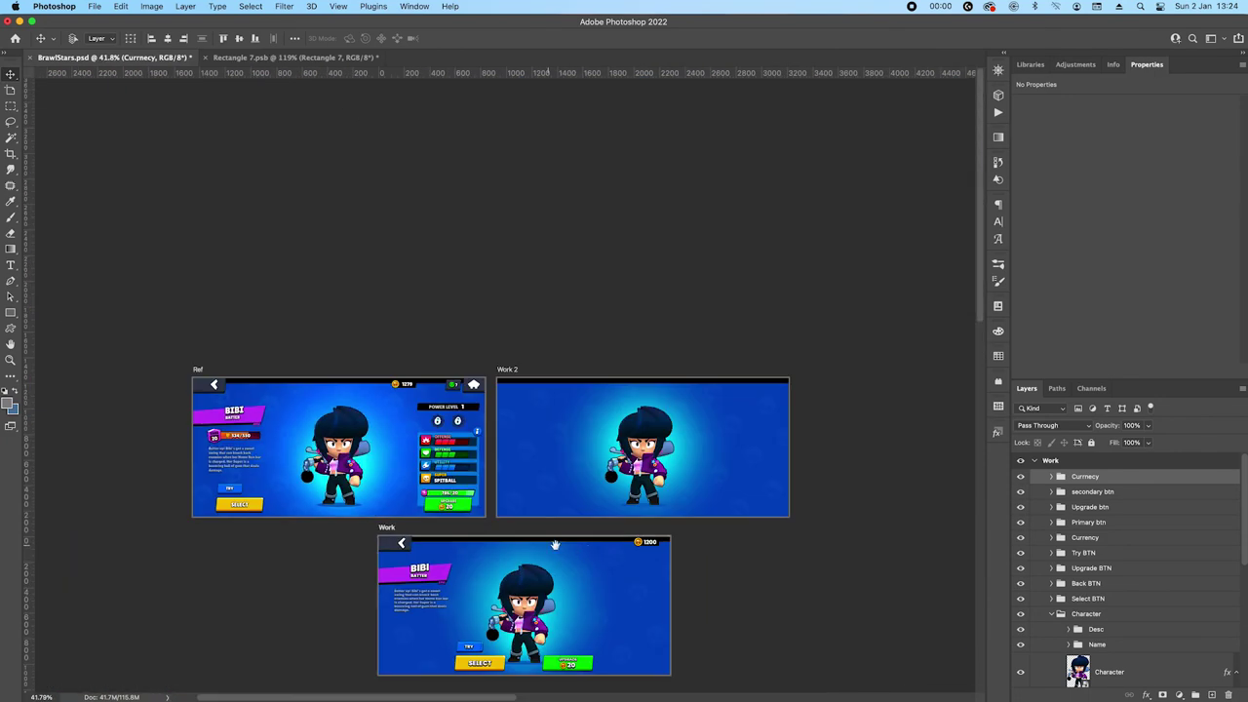
drag(554, 544, 554, 472)
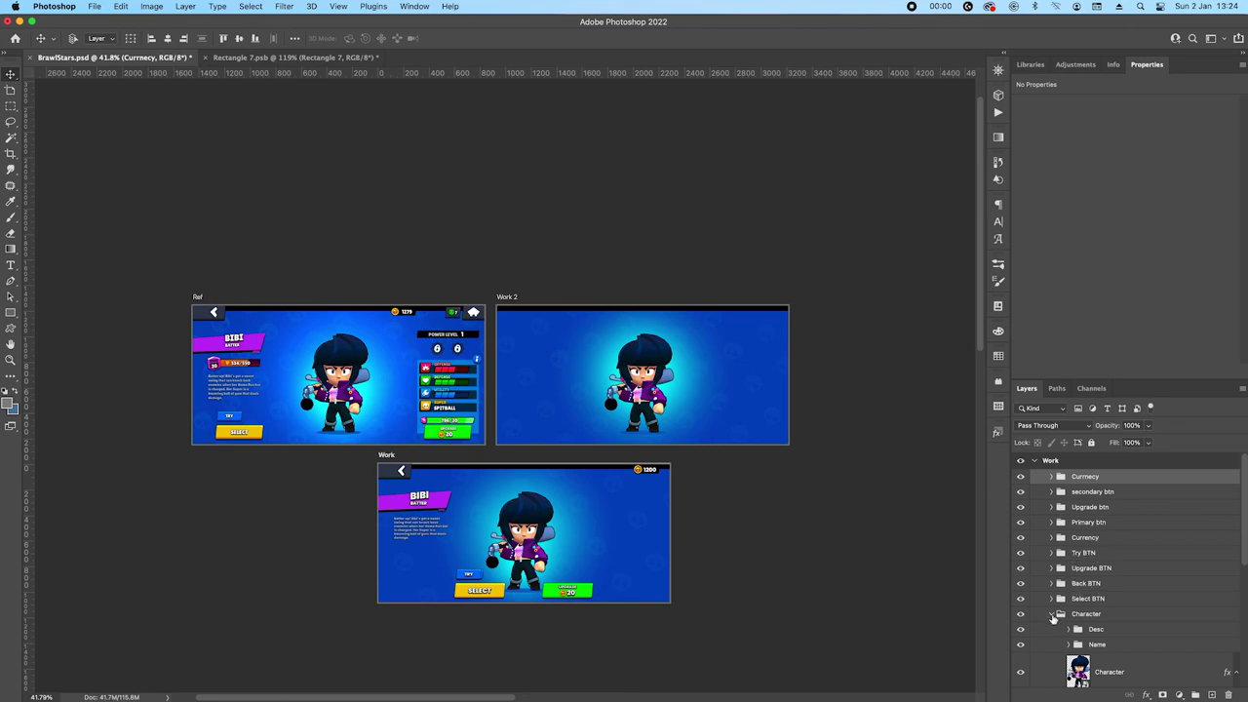
click(1052, 614)
scroll(507, 483, up, 2)
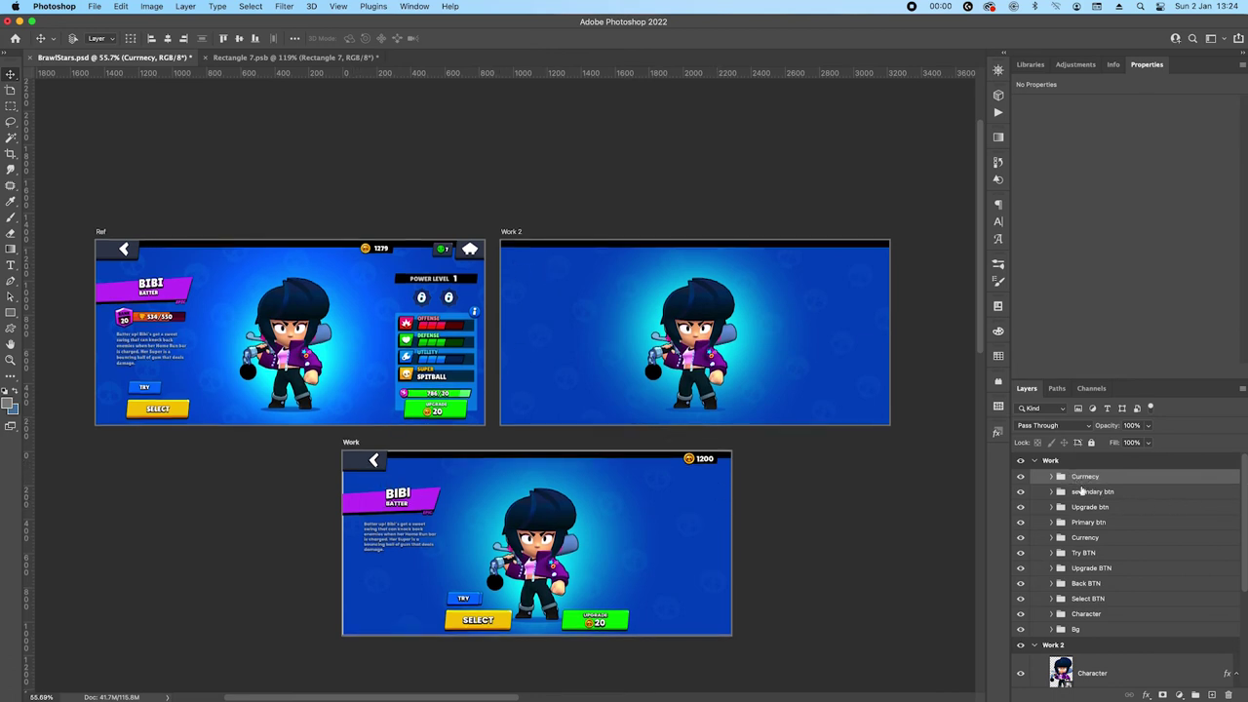
scroll(429, 554, up, 4)
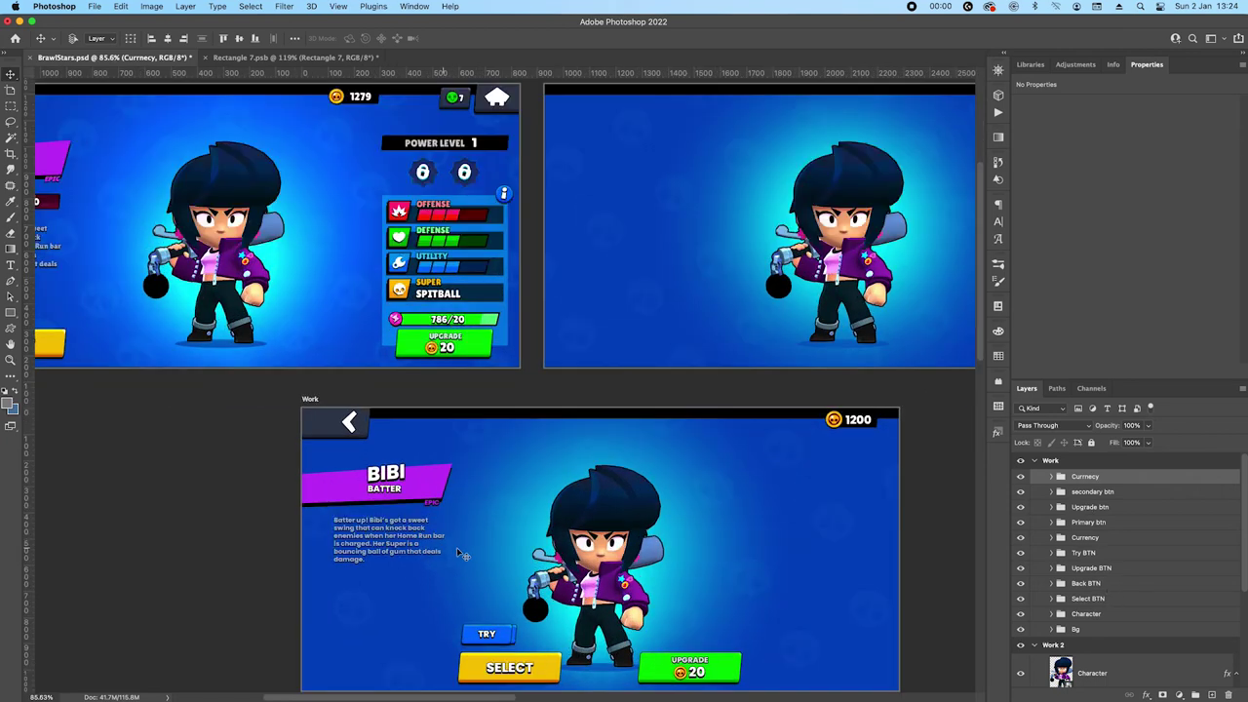
scroll(458, 553, down, 2)
scroll(458, 553, left, 1)
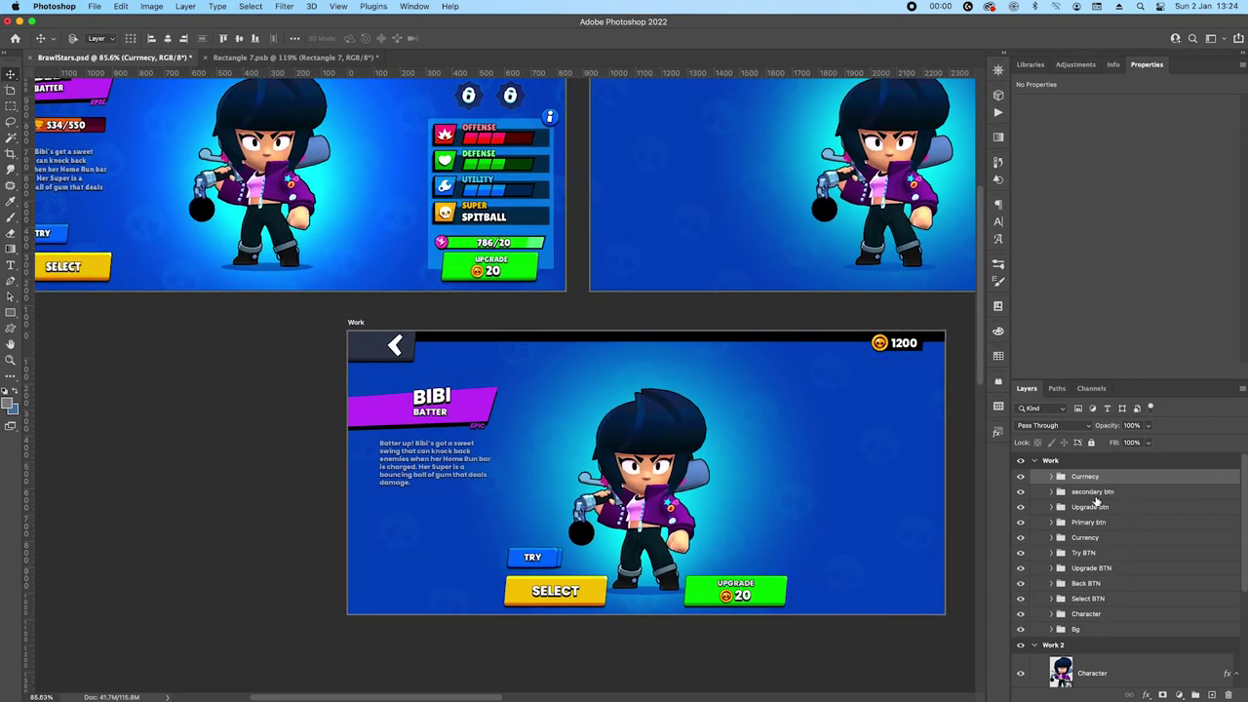
click(1093, 497)
drag(585, 581, 514, 384)
click(1122, 476)
key(super+z)
Duplicate the Primary btn group with the SELECT button and move the copy up to the back button at the top bar
click(1111, 527)
drag(539, 601, 423, 359)
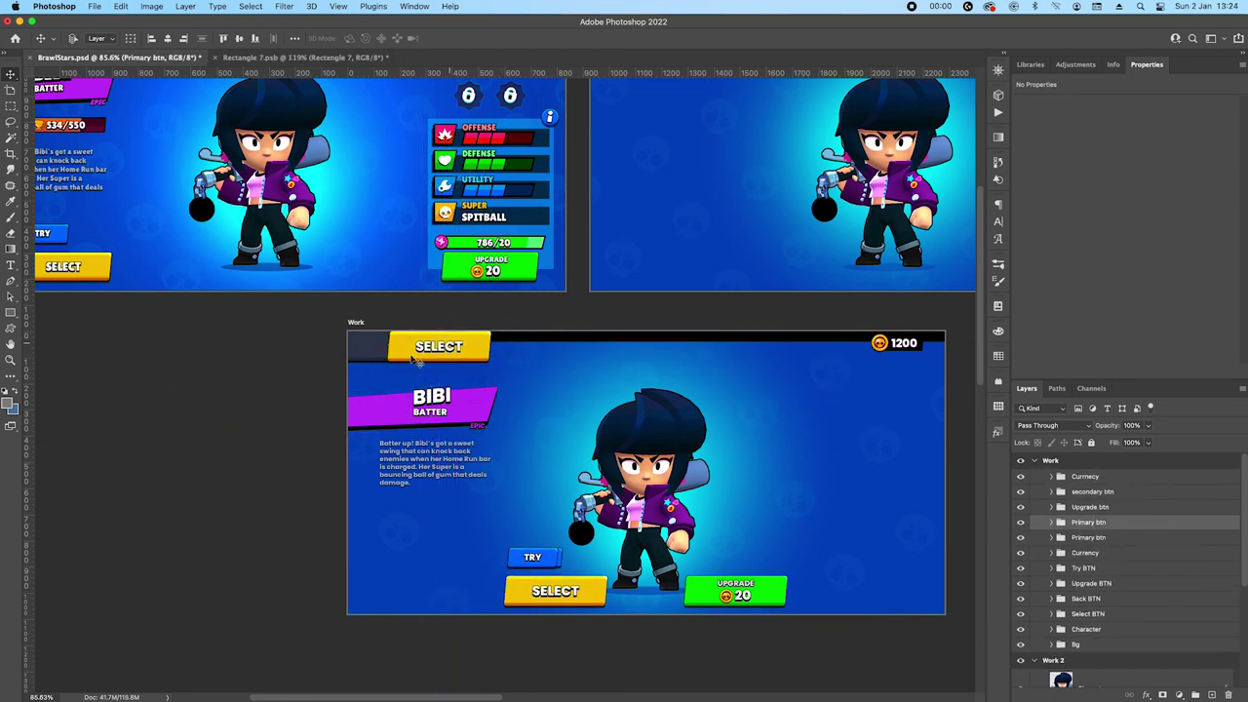
Move the copied button's yellow plate sideways so it sits beside the reference back button
scroll(422, 359, up, 10)
scroll(499, 371, down, 4)
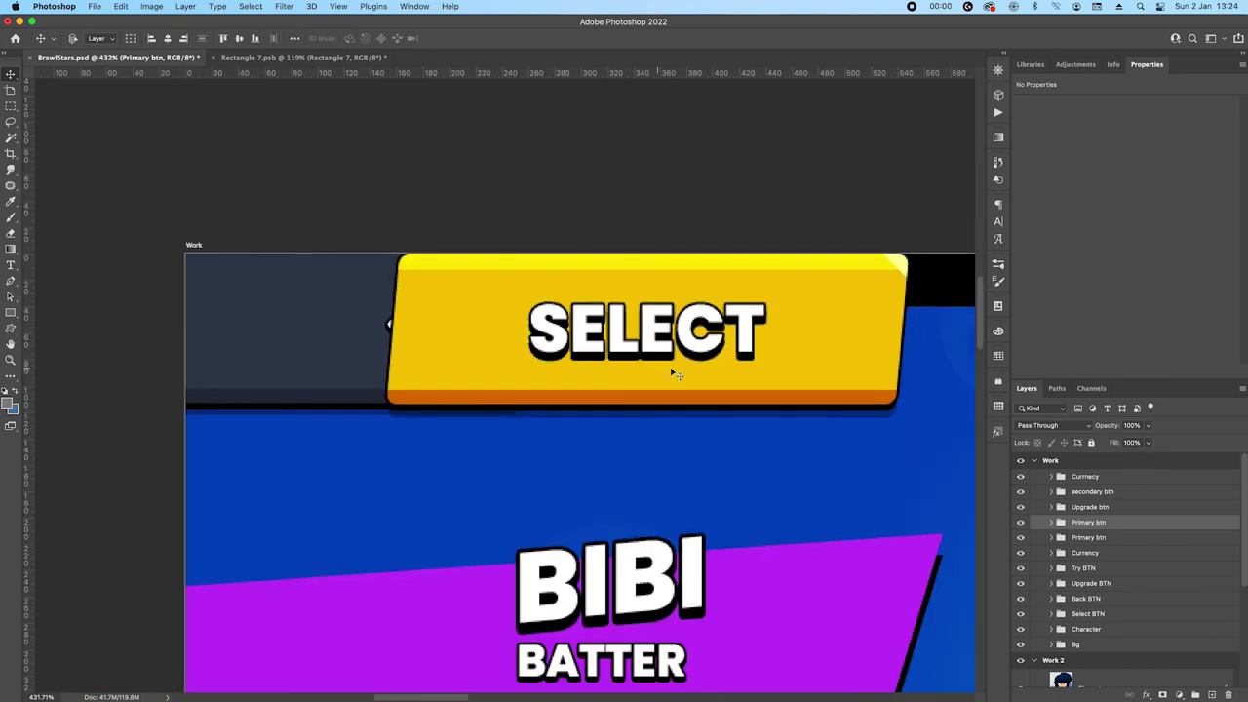
scroll(759, 369, right, 2)
scroll(758, 370, up, 1)
drag(704, 388, 829, 379)
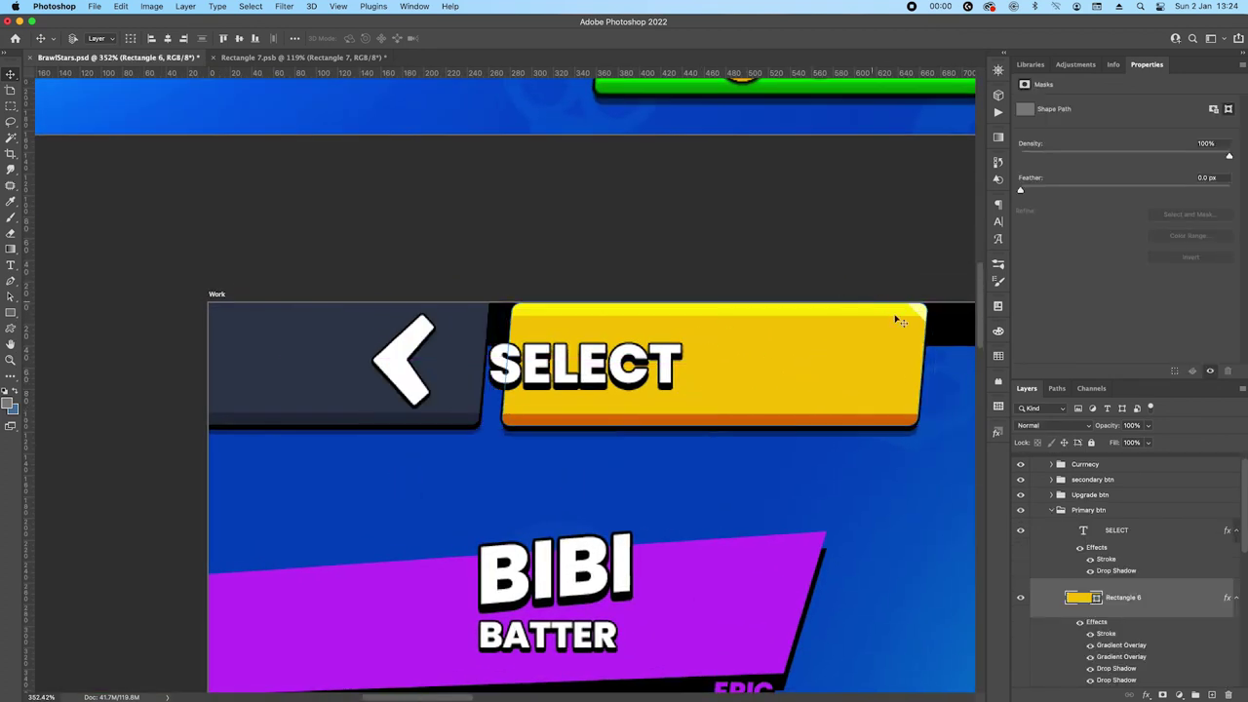
Hide the yellow plate's first gradient overlay and remove the upper yellow band from its second gradient overlay
click(1090, 646)
double_click(1123, 658)
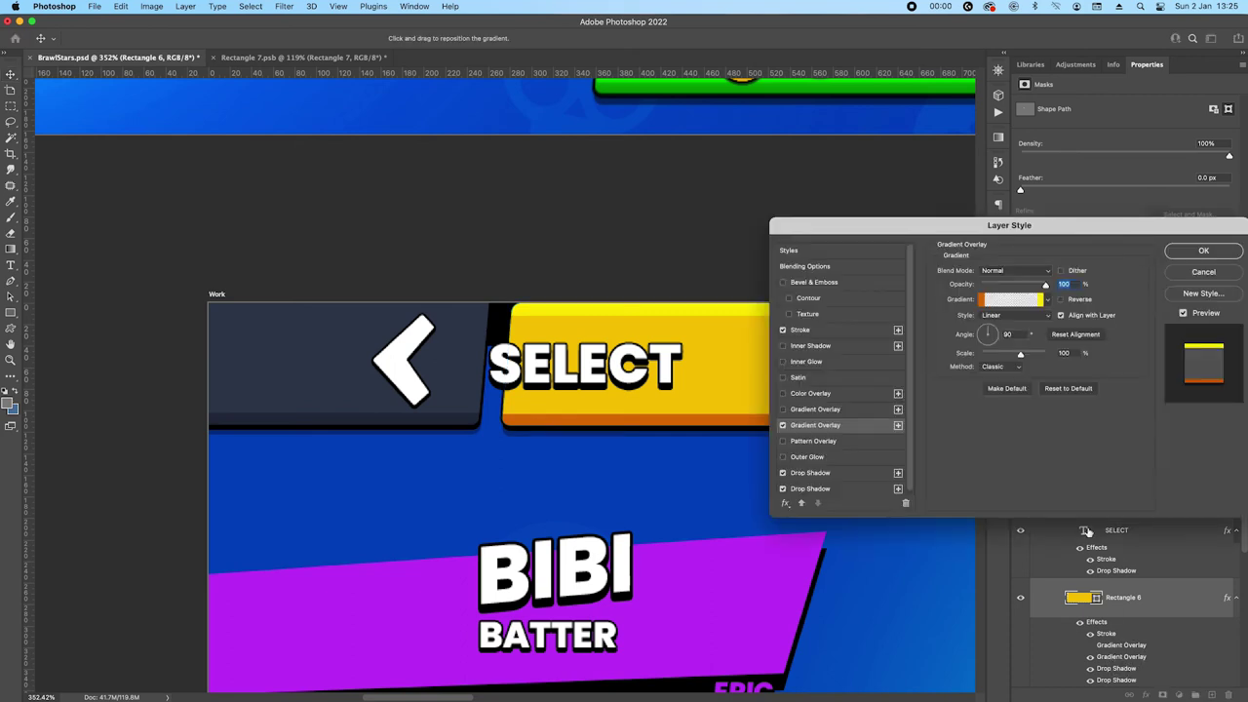
click(1032, 297)
drag(1232, 532, 1235, 567)
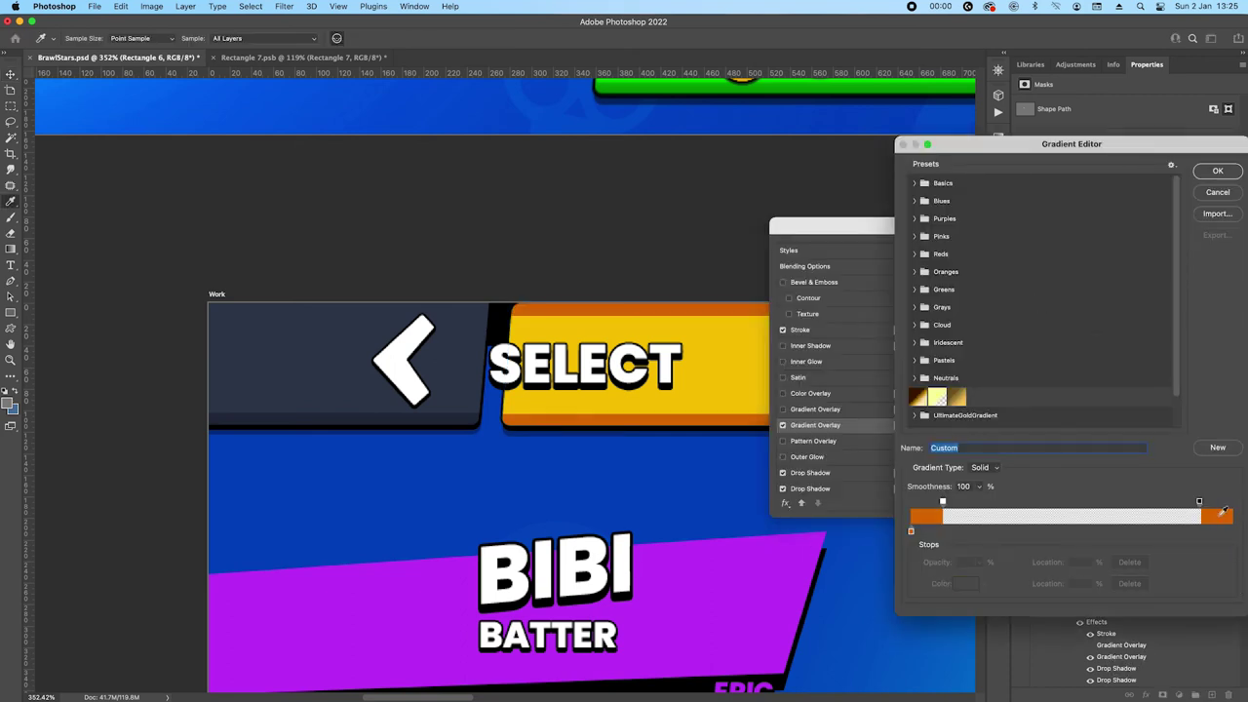
drag(1199, 501, 1225, 483)
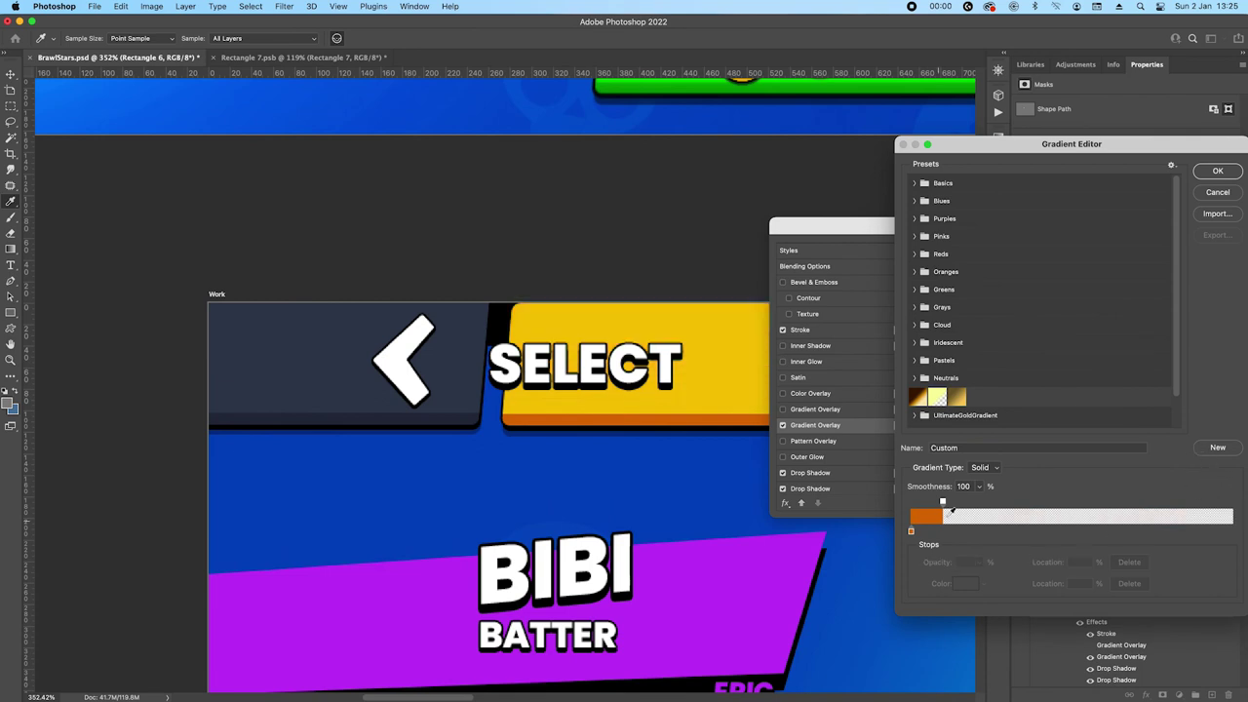
Recolor the gradient overlay's lower orange band with the dark shade sampled from the reference back button's lower edge
click(911, 532)
click(965, 583)
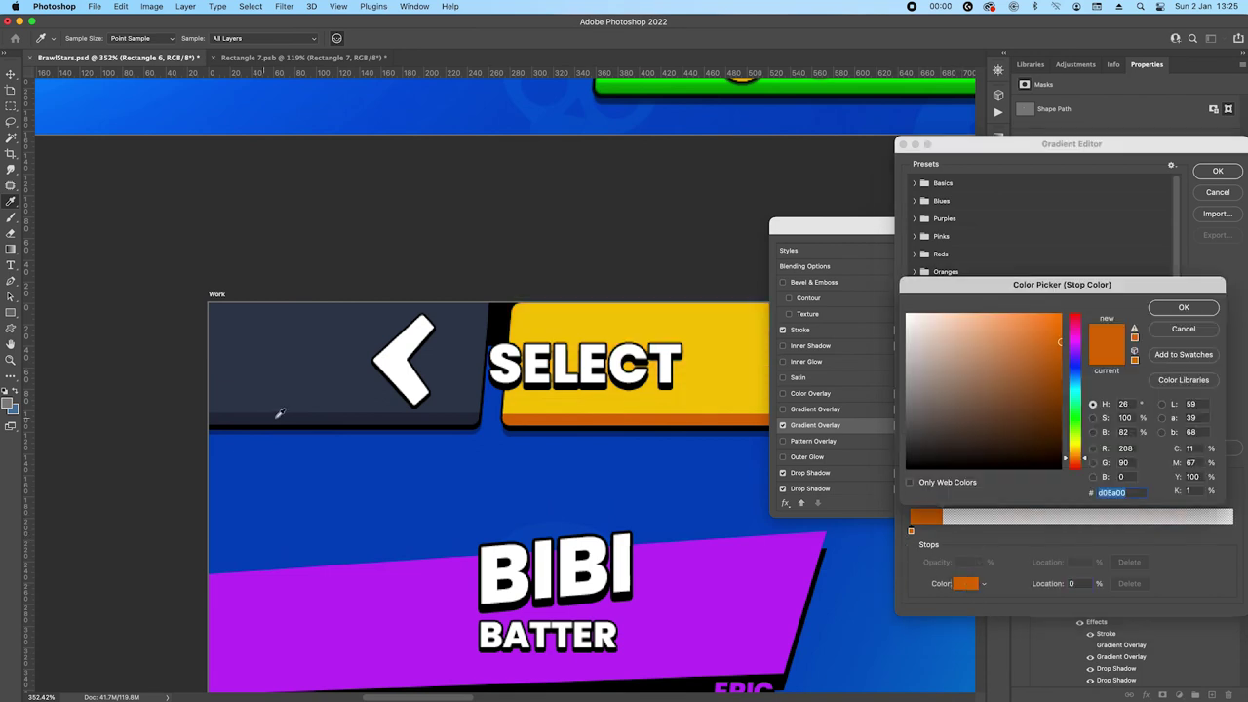
click(295, 418)
click(1184, 310)
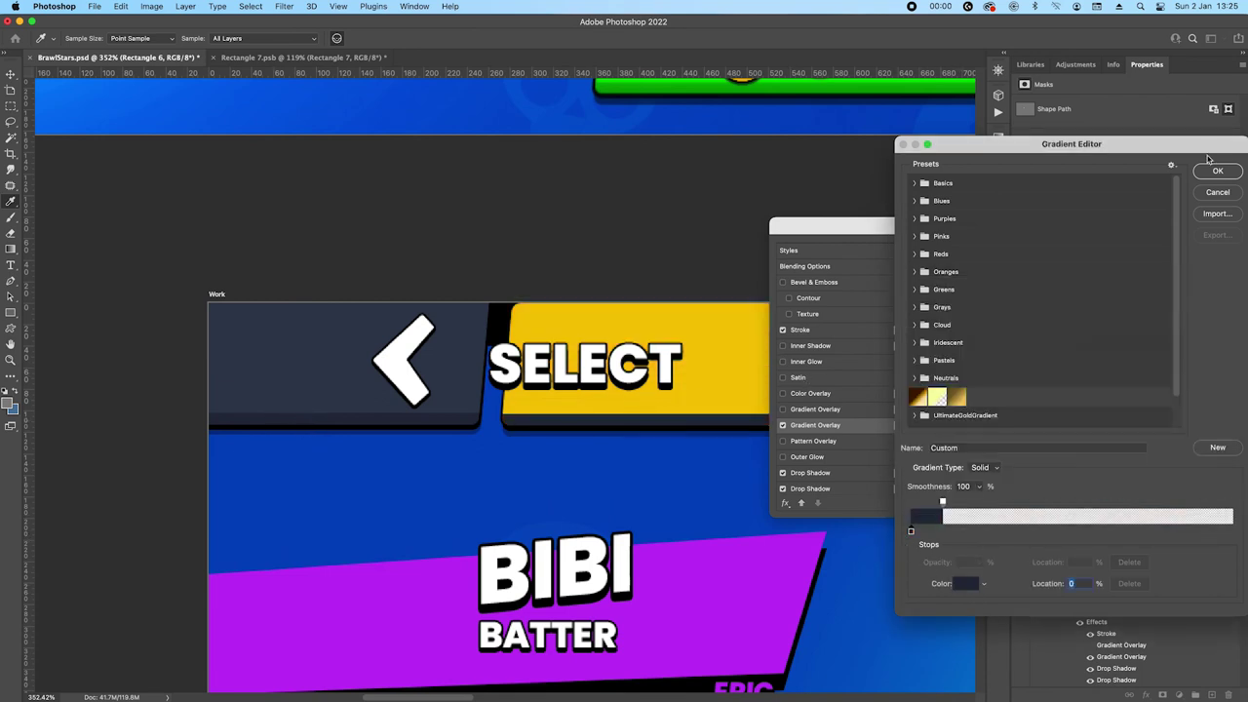
click(1216, 171)
click(1205, 253)
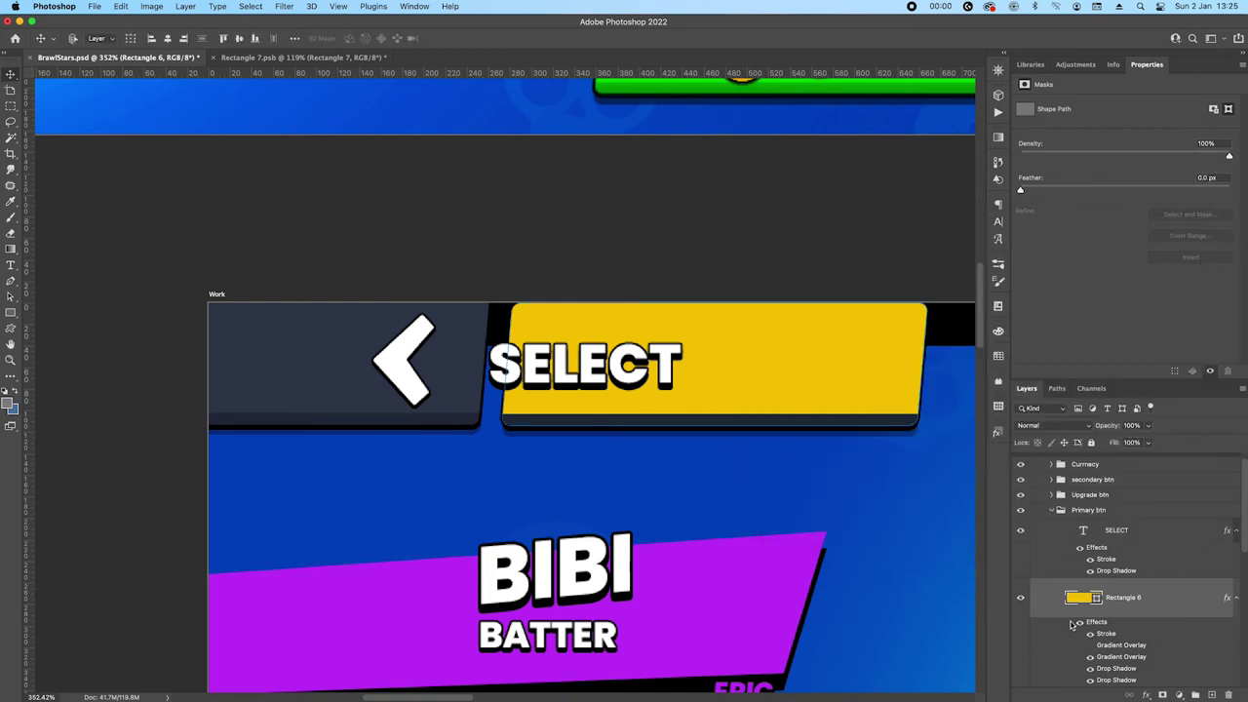
Set the plate's fill to the dark blue-grey sampled from the reference back button's face
double_click(1083, 599)
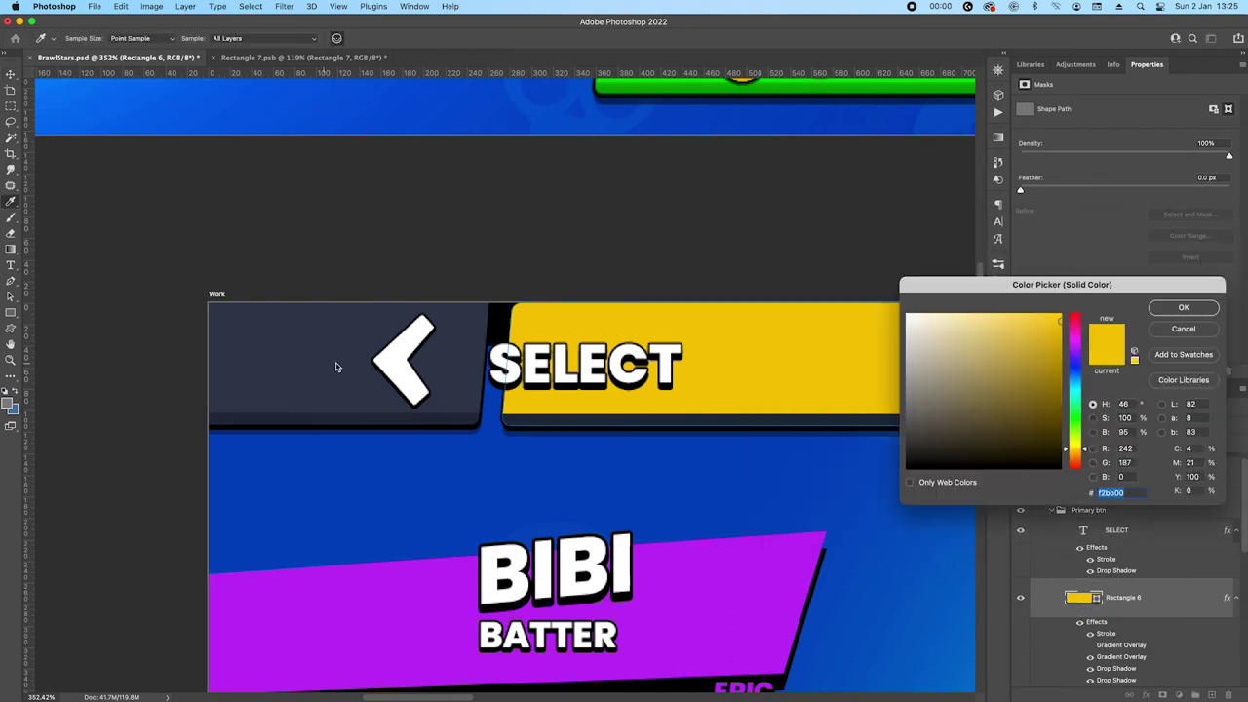
click(336, 363)
click(1184, 307)
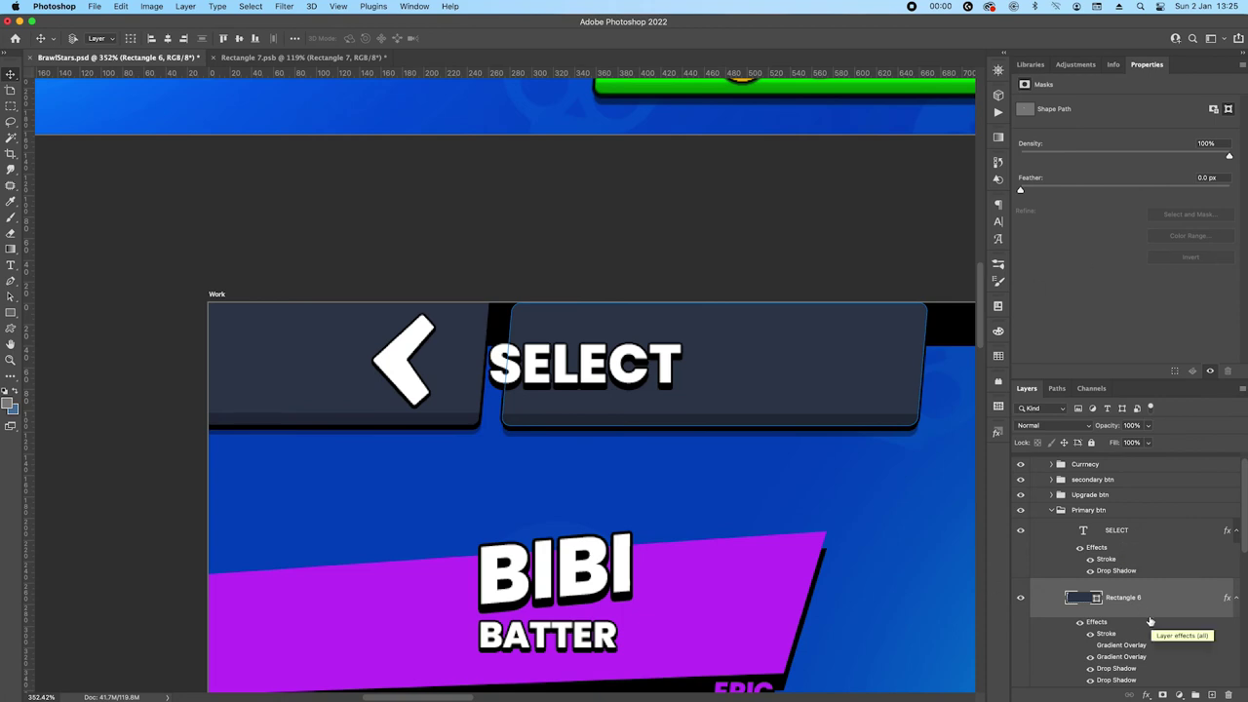
Skew the dark plate horizontally until its slanted sides stand vertical
key(super+t)
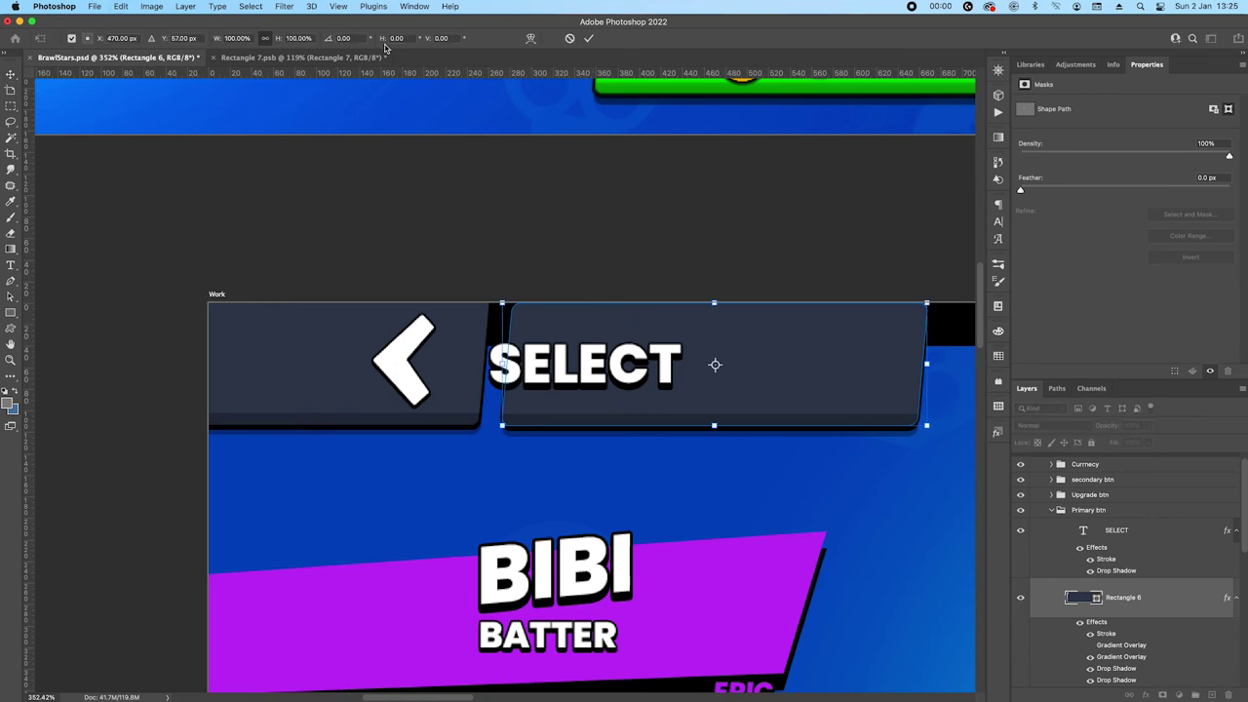
right_click(588, 323)
click(619, 380)
click(405, 38)
key(Up)
key(Up)
key(Up)
key(Up)
key(Up)
key(Return)
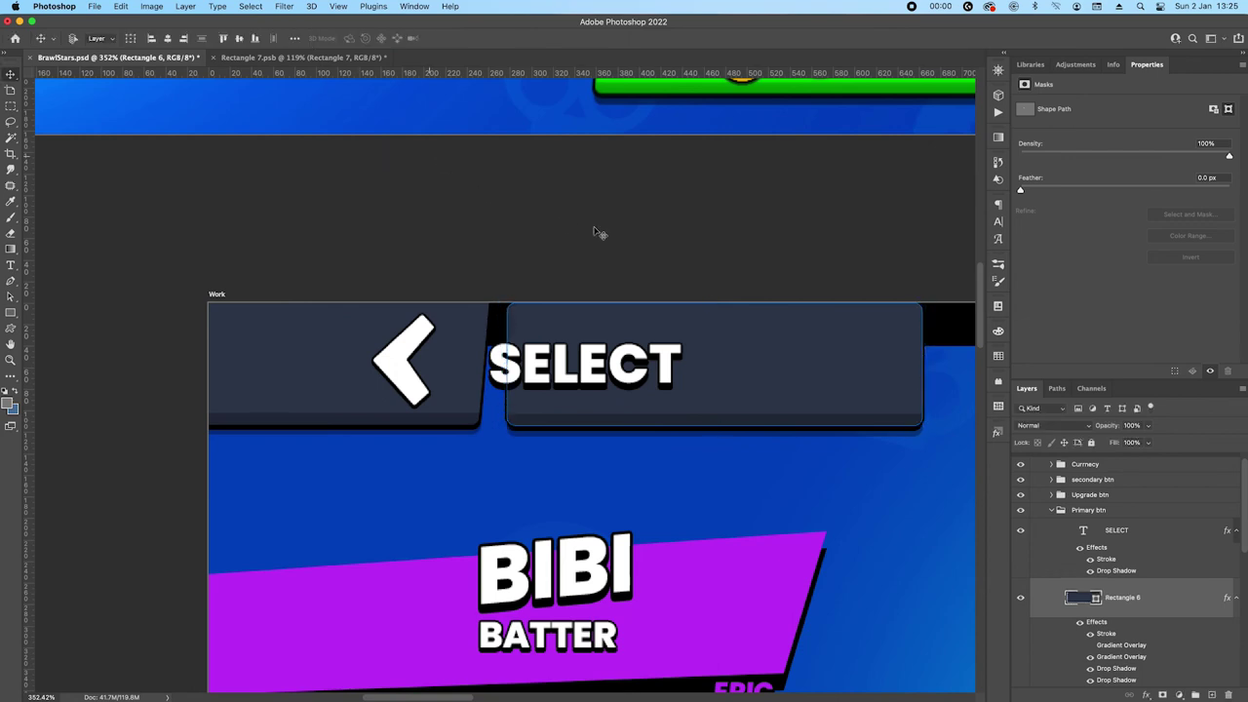
Raise the plate's upper corner points past the artboard's top edge, making the shape about 127 px tall
key(p)
scroll(929, 344, right, 5)
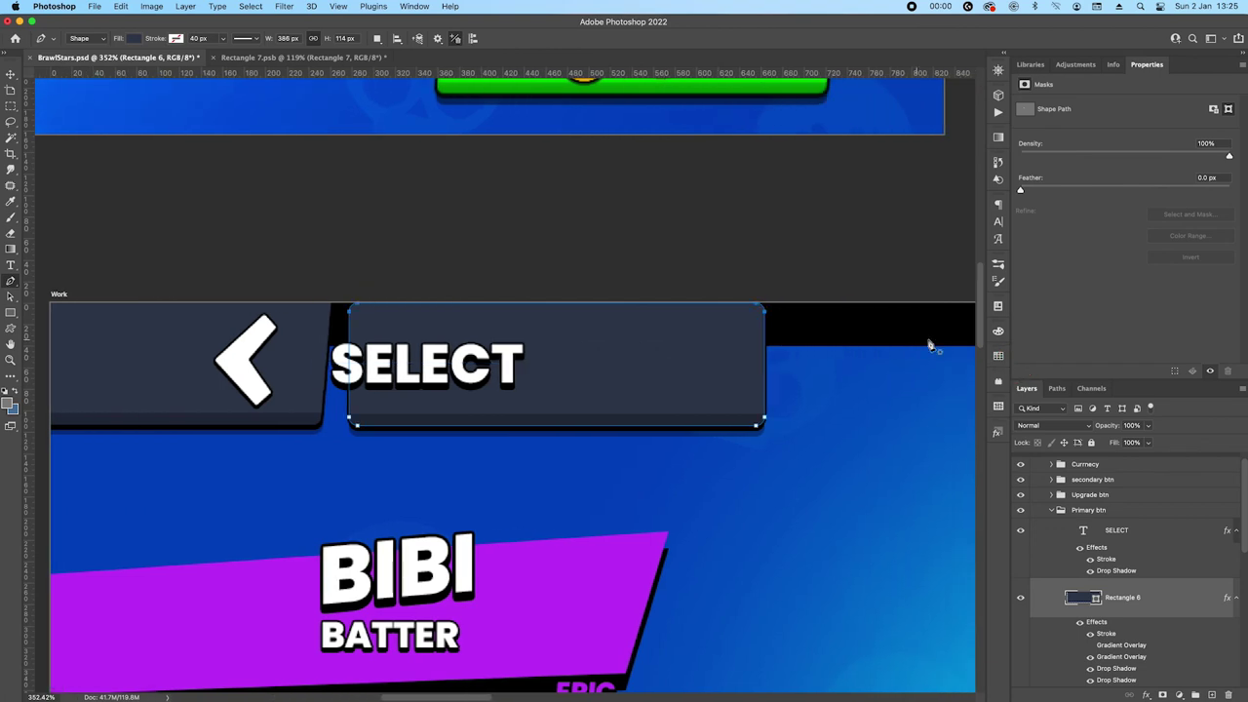
key(Up)
key(Up)
key(Up)
key(Up)
key(Up)
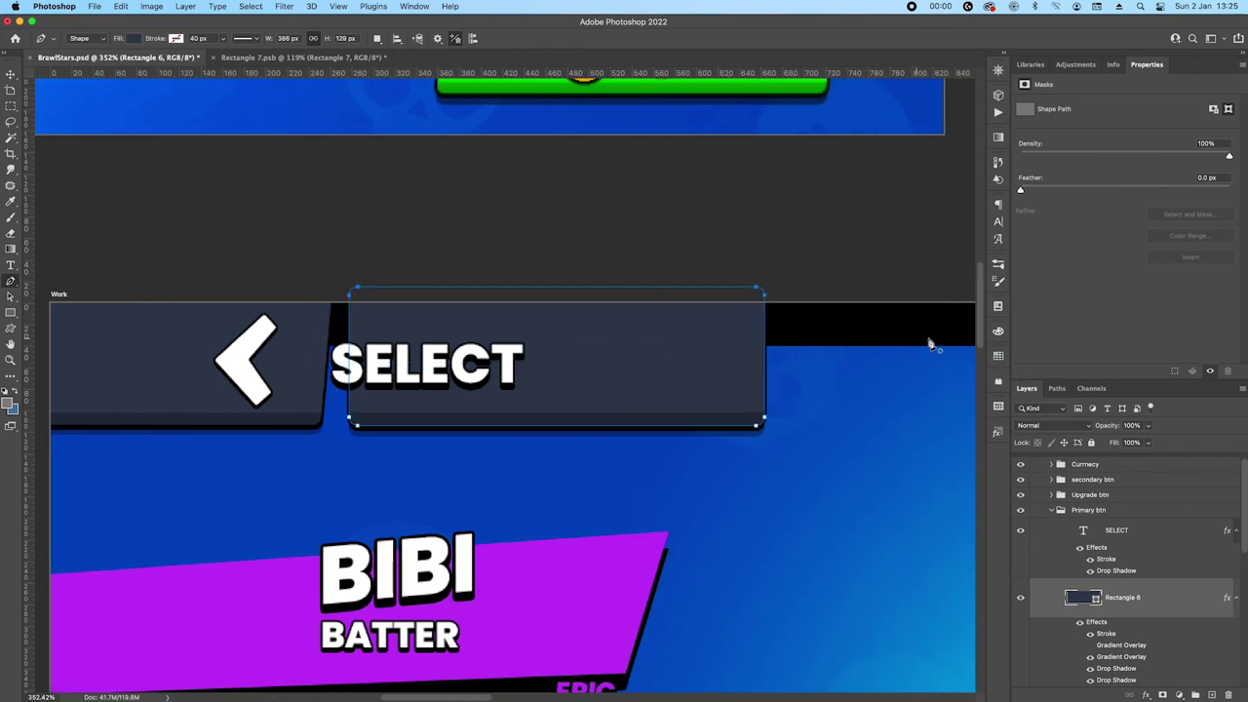
key(Escape)
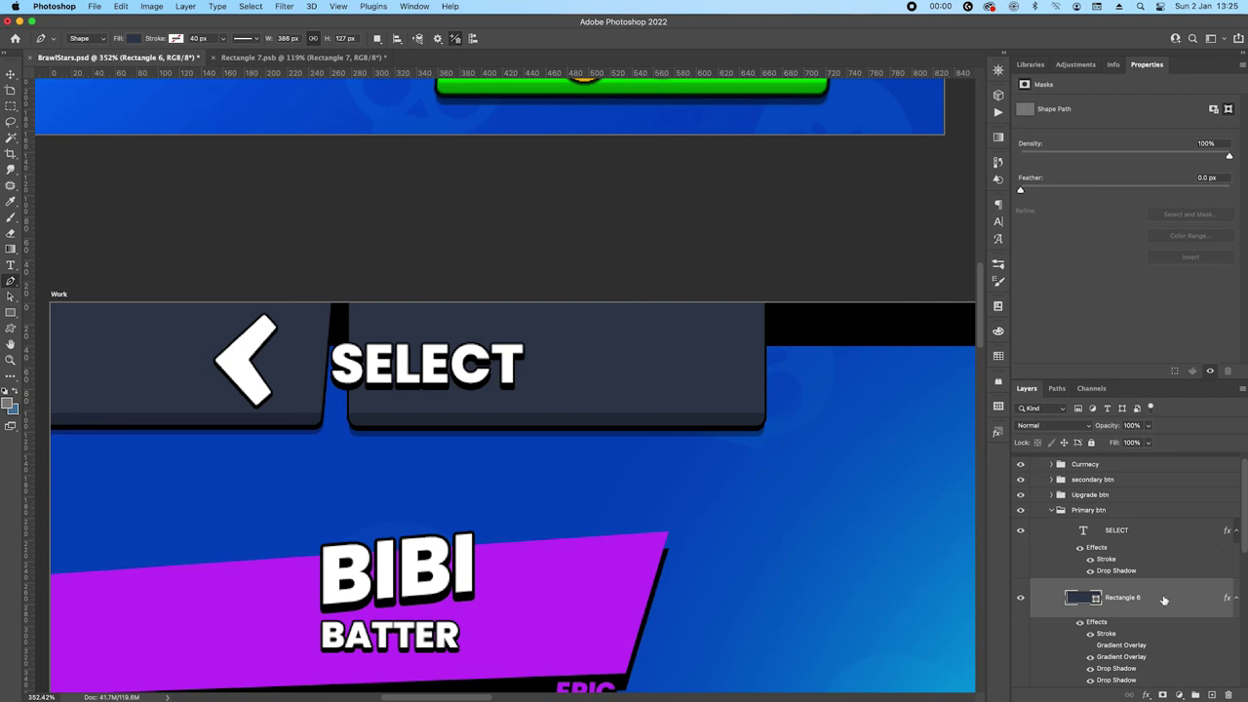
Move the SELECT text off the dark plate to the area just below it
click(1156, 533)
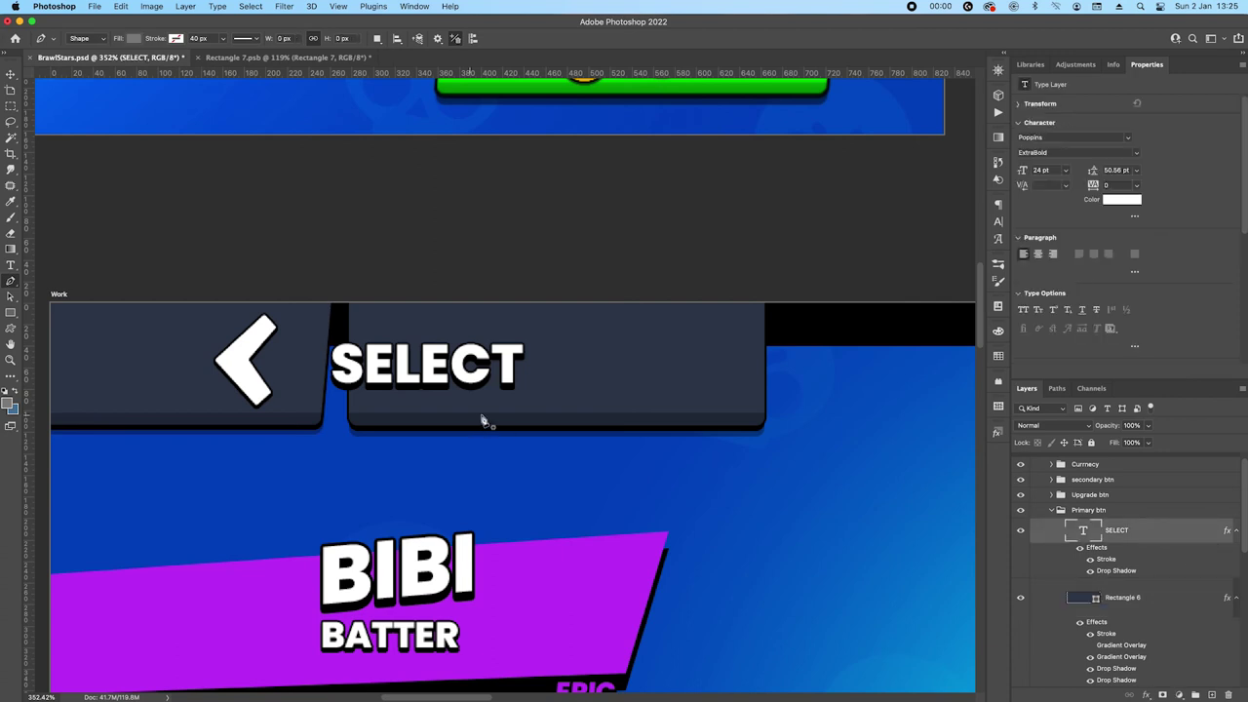
key(v)
drag(424, 393, 582, 515)
scroll(230, 353, up, 2)
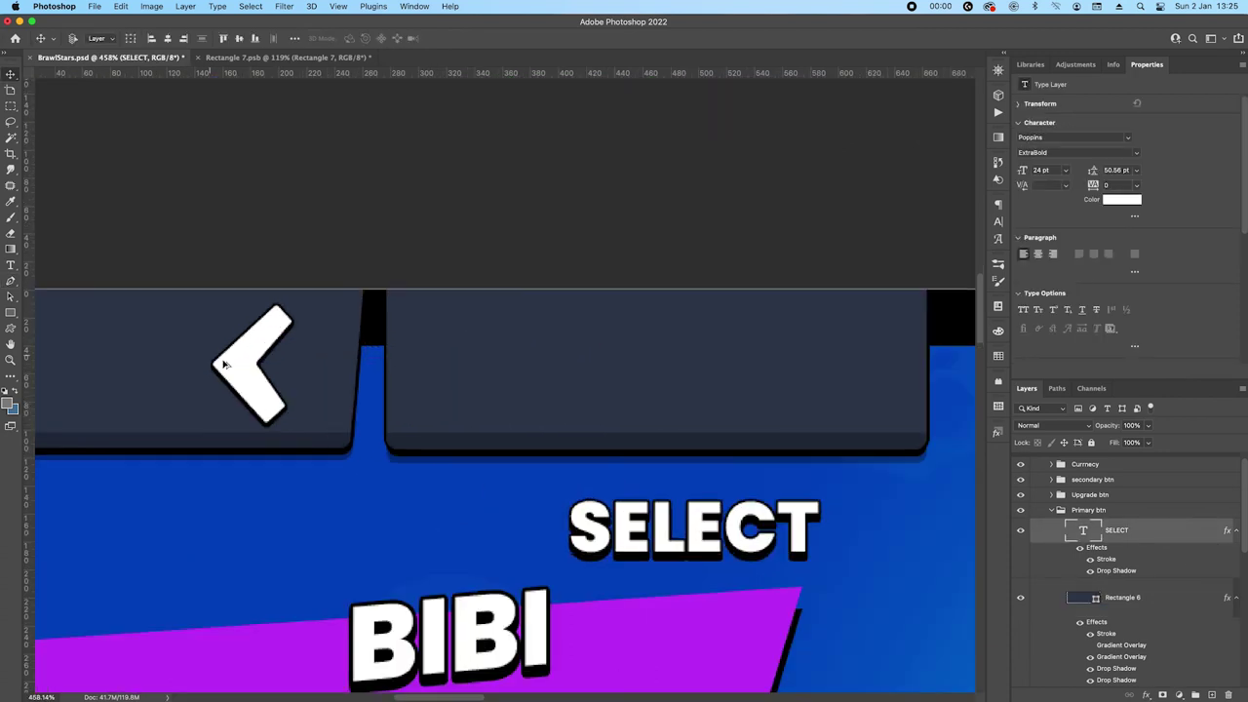
Draw a 50 x 50 px square on the dark plate and fill it with white
key(u)
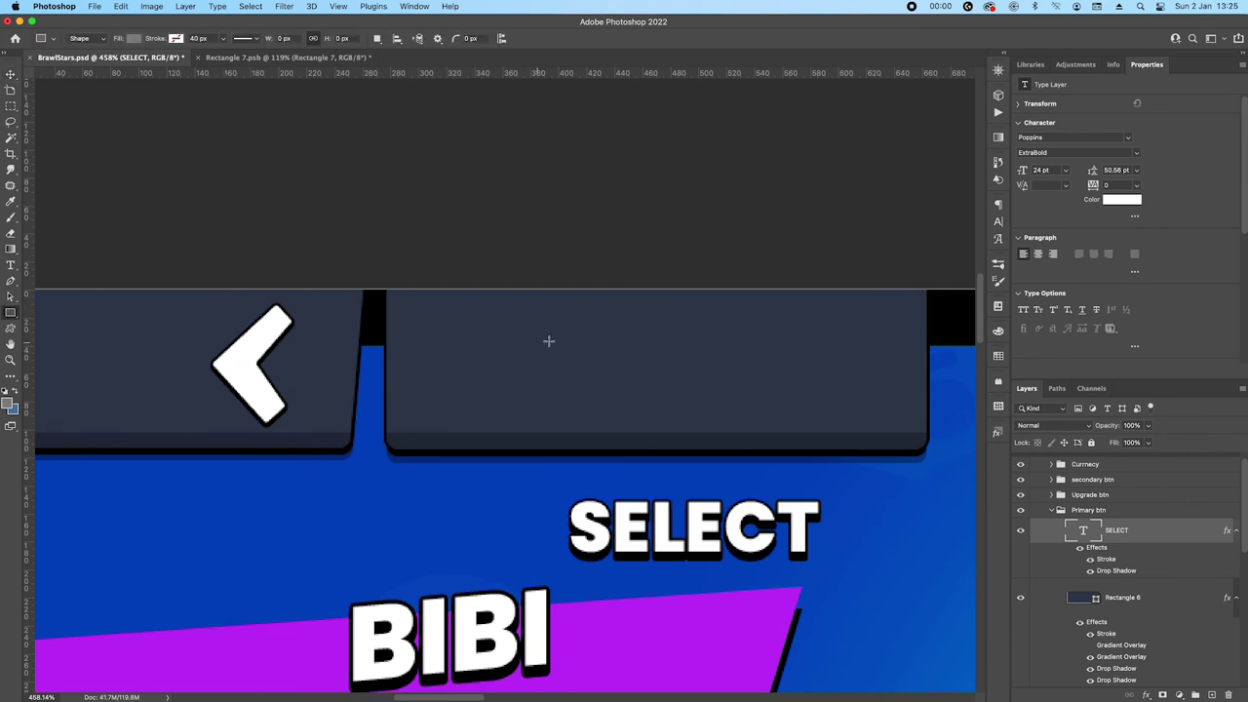
mouse_move(549, 341)
mouse_down()
mouse_move(656, 441)
mouse_move(634, 411)
mouse_up()
click(1057, 192)
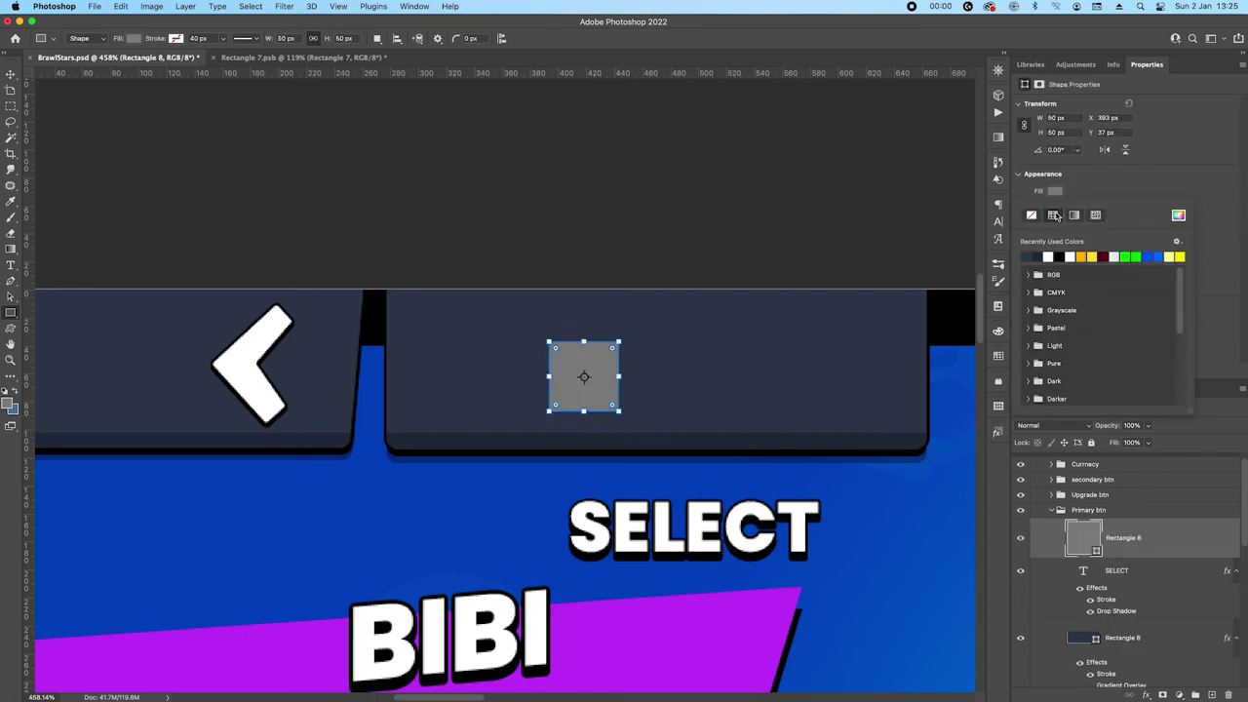
click(1050, 257)
key(Return)
key(v)
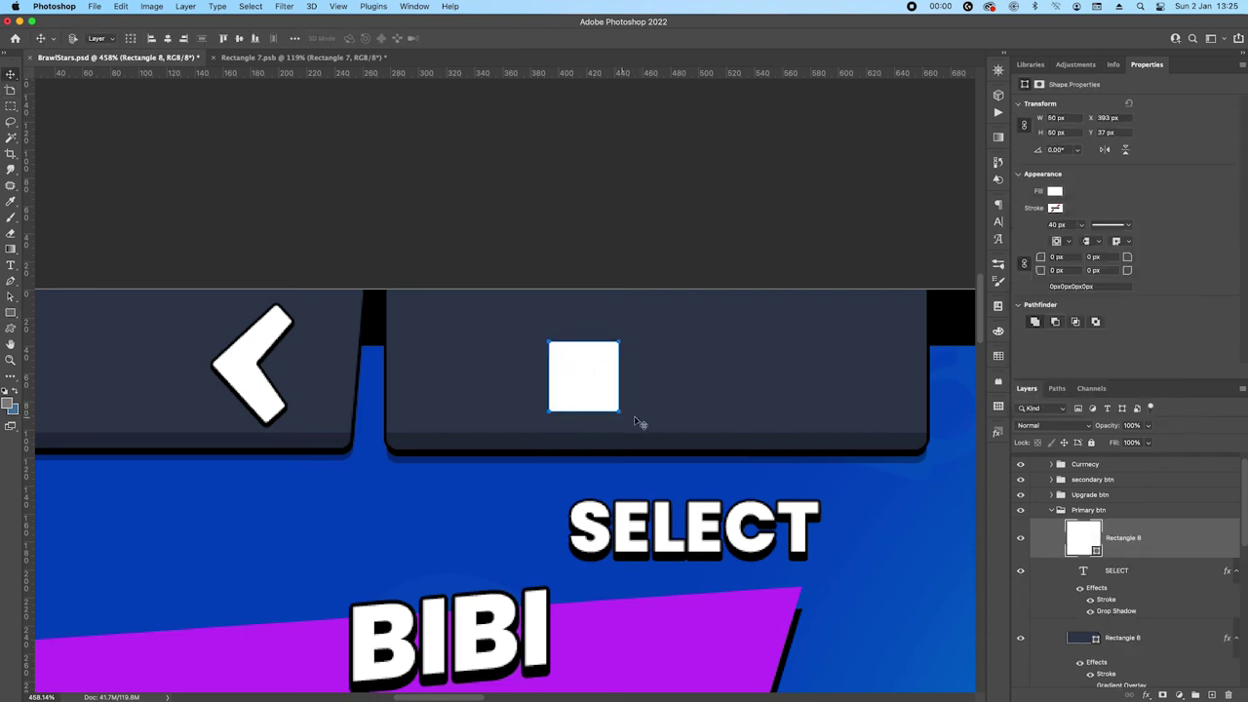
Rotate the white square to -45° so it forms a diamond
key(super+t)
drag(630, 426, 647, 379)
key(Return)
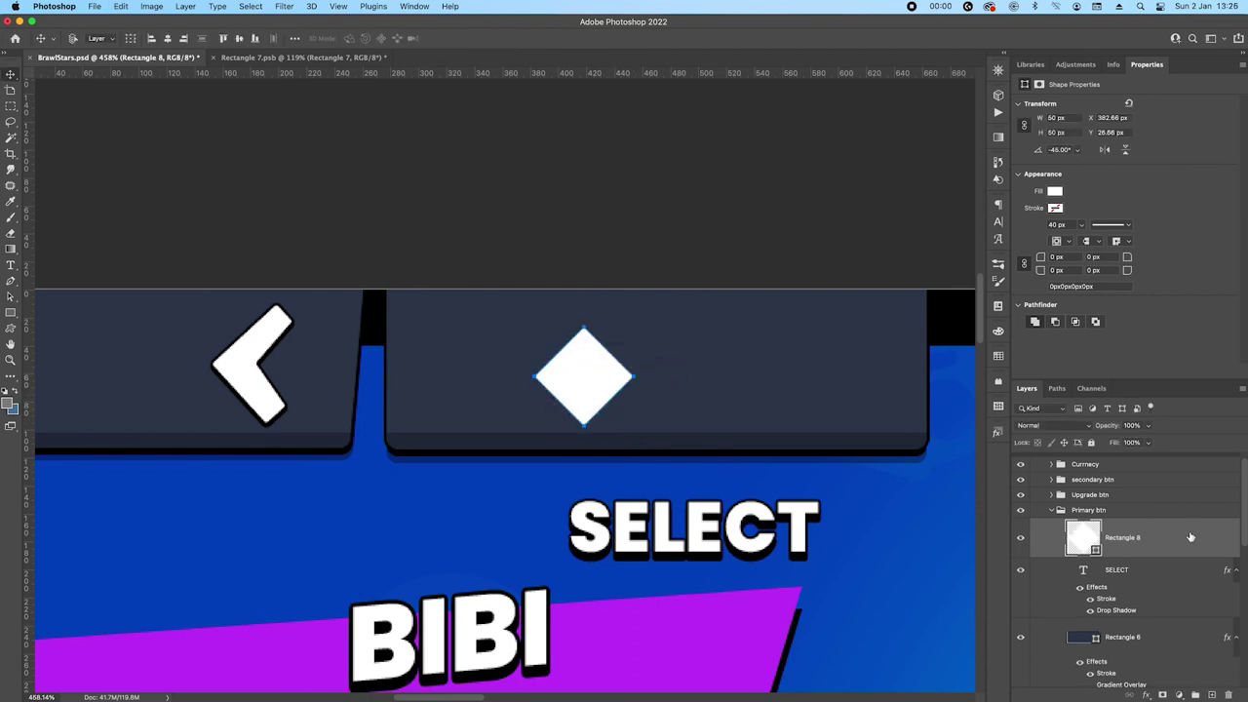
Round all four corners of the white diamond to a 2 px radius
click(1071, 257)
text(8)
key(Return)
text(4)
key(Return)
drag(1041, 258, 1037, 258)
Set the diamond's size to 60 x 60 px and shift it level with the reference arrow
click(1072, 118)
text(60)
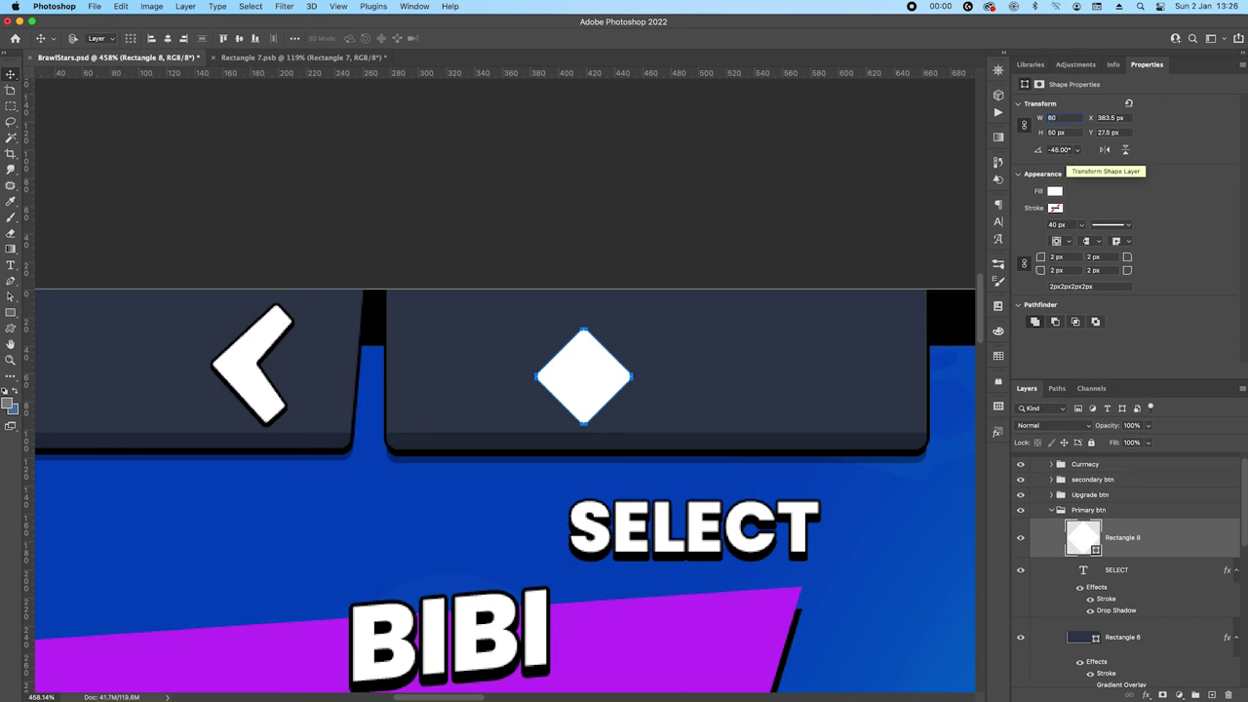
key(Tab)
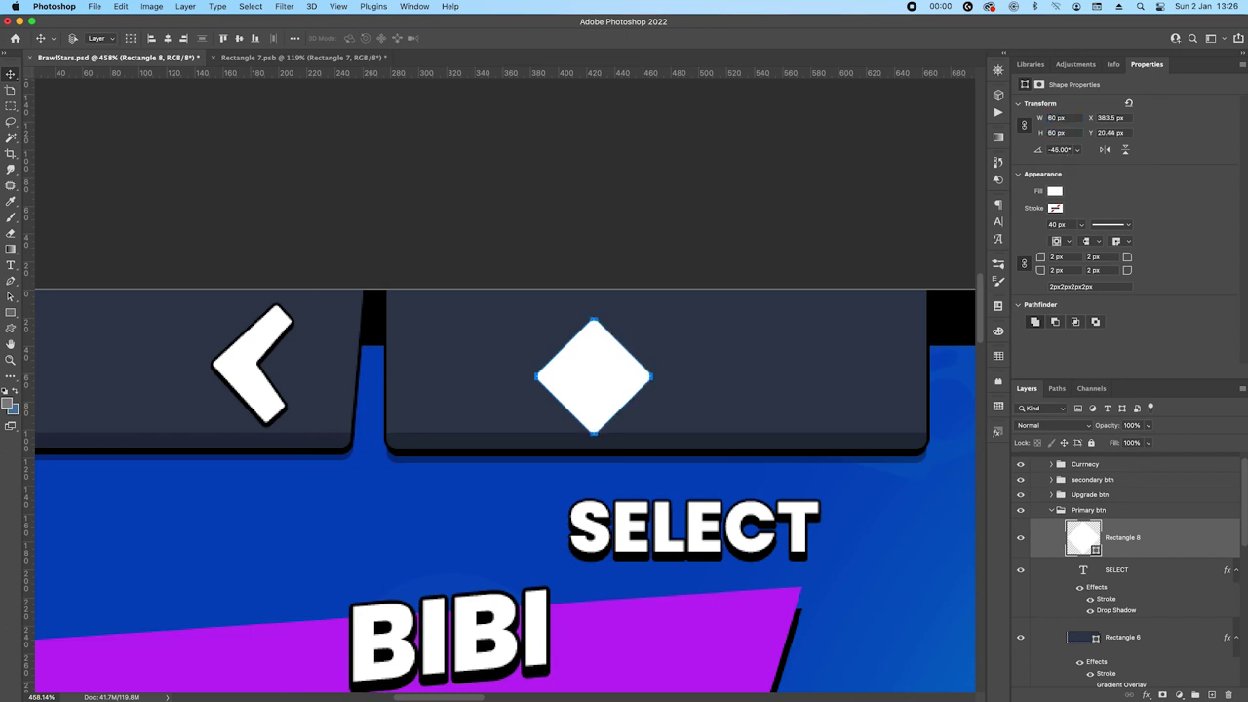
drag(571, 379, 579, 367)
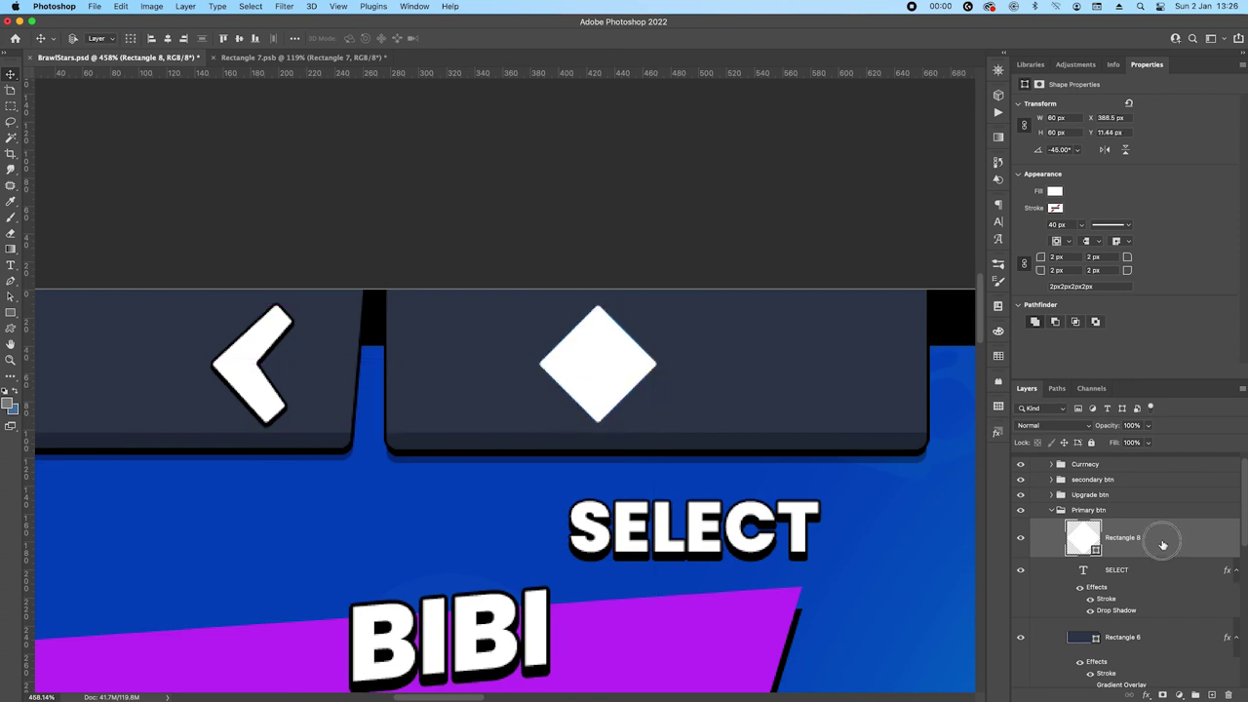
Duplicate the diamond to the right, narrow the copy to about 77% width and nudge it slightly right
drag(603, 372, 639, 367)
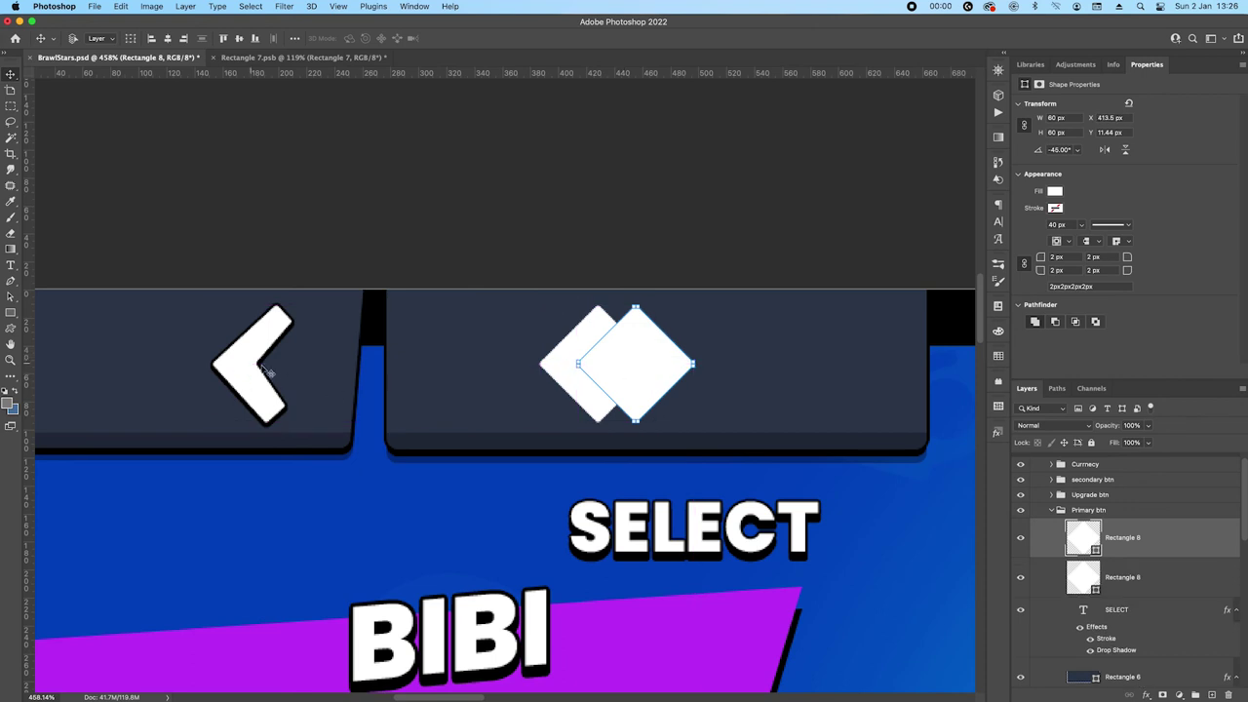
key(super+t)
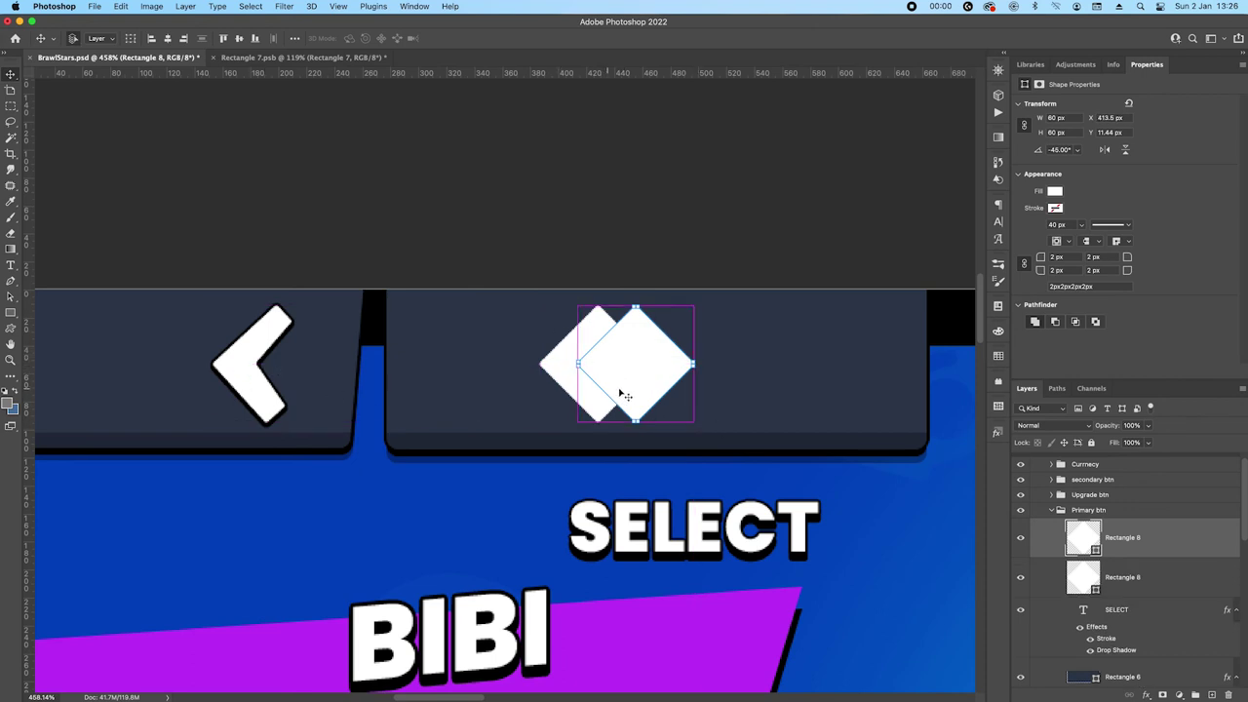
drag(690, 365, 667, 362)
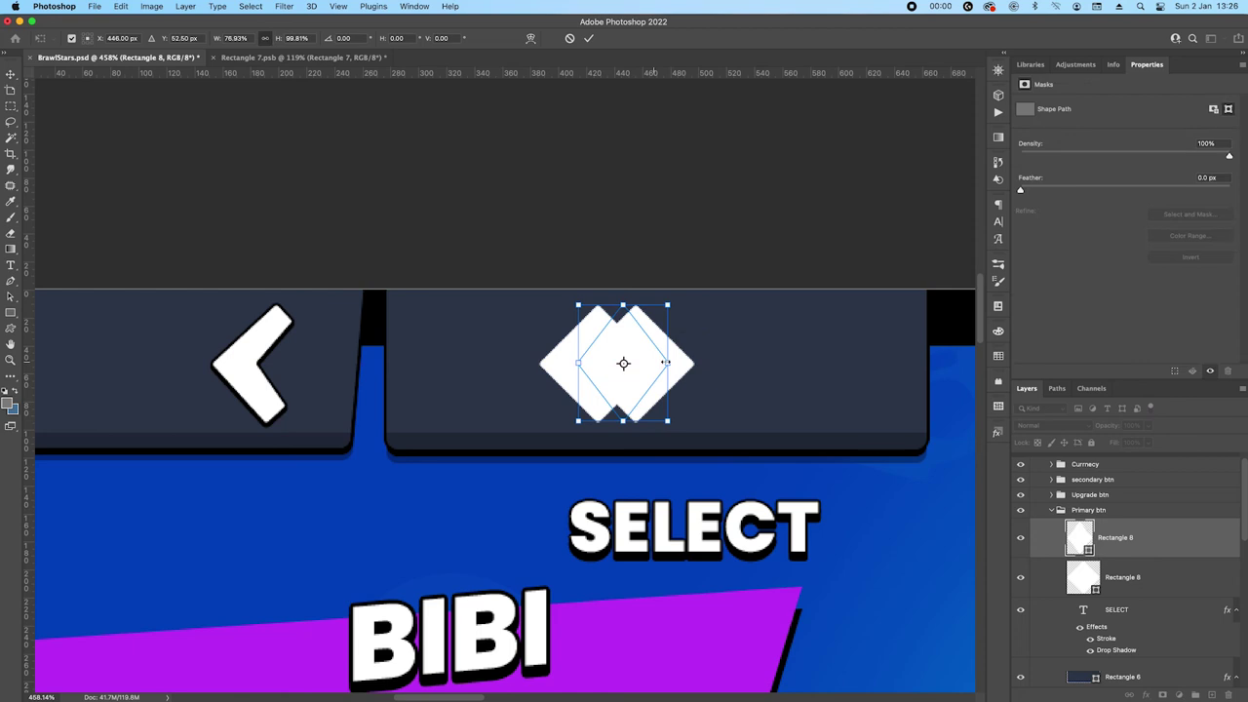
key(Return)
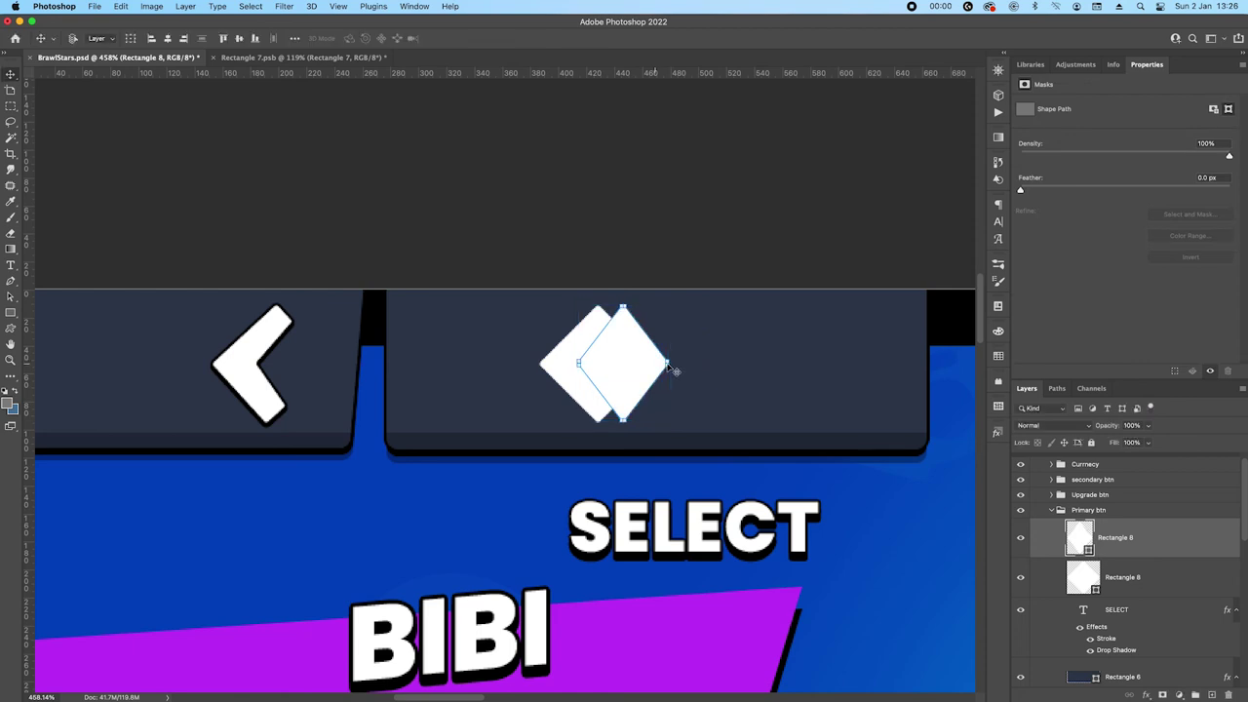
drag(666, 363, 670, 363)
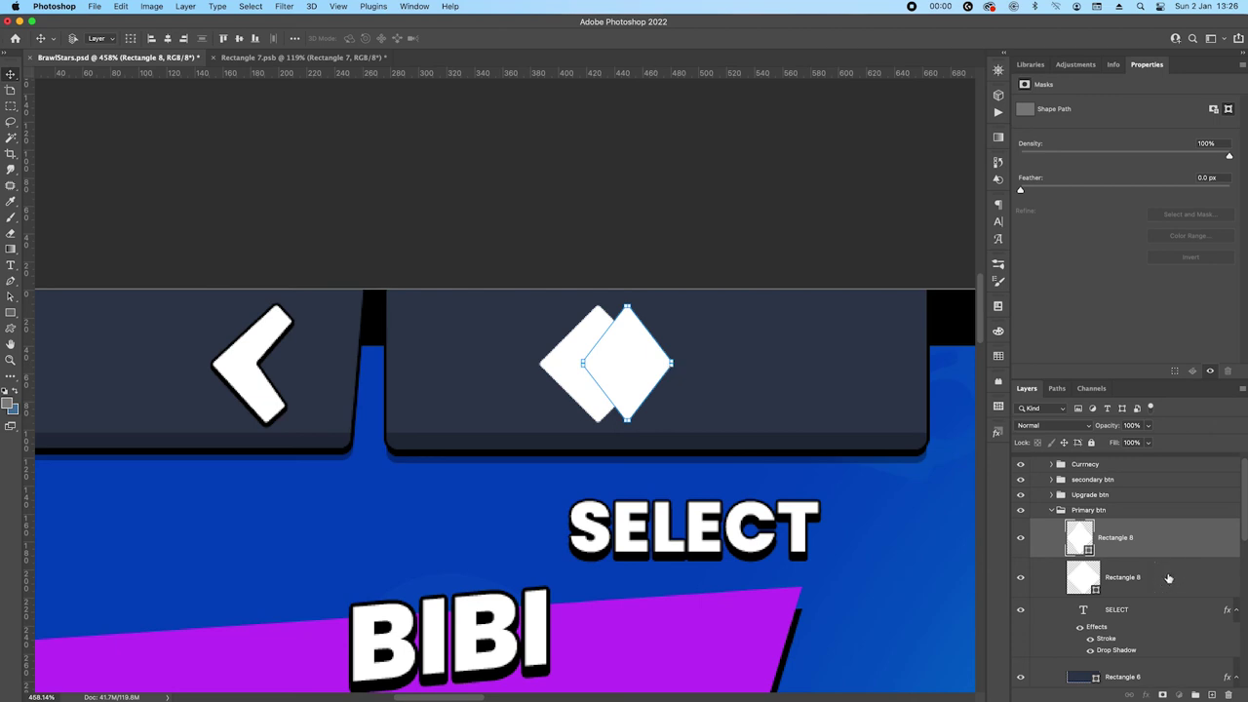
Subtract the narrow front diamond from the wider one and merge the shape components into a single back arrow
shift+click(1169, 578)
key(p)
right_click(607, 357)
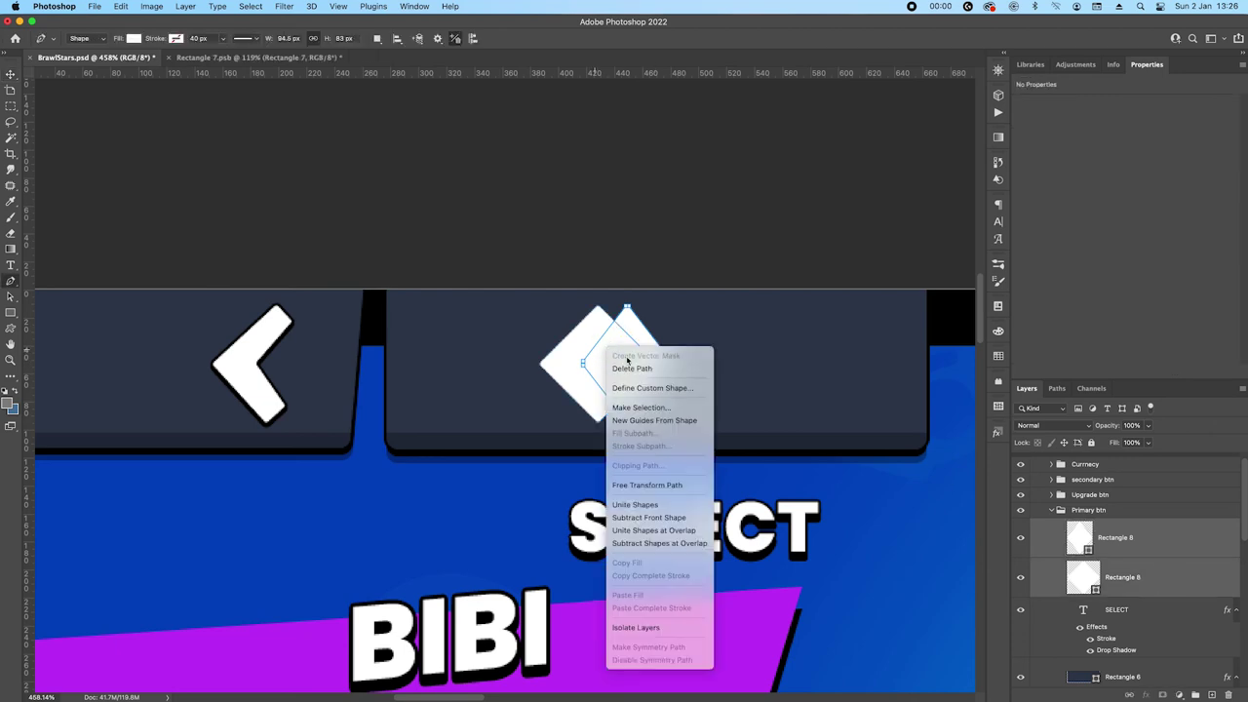
click(681, 519)
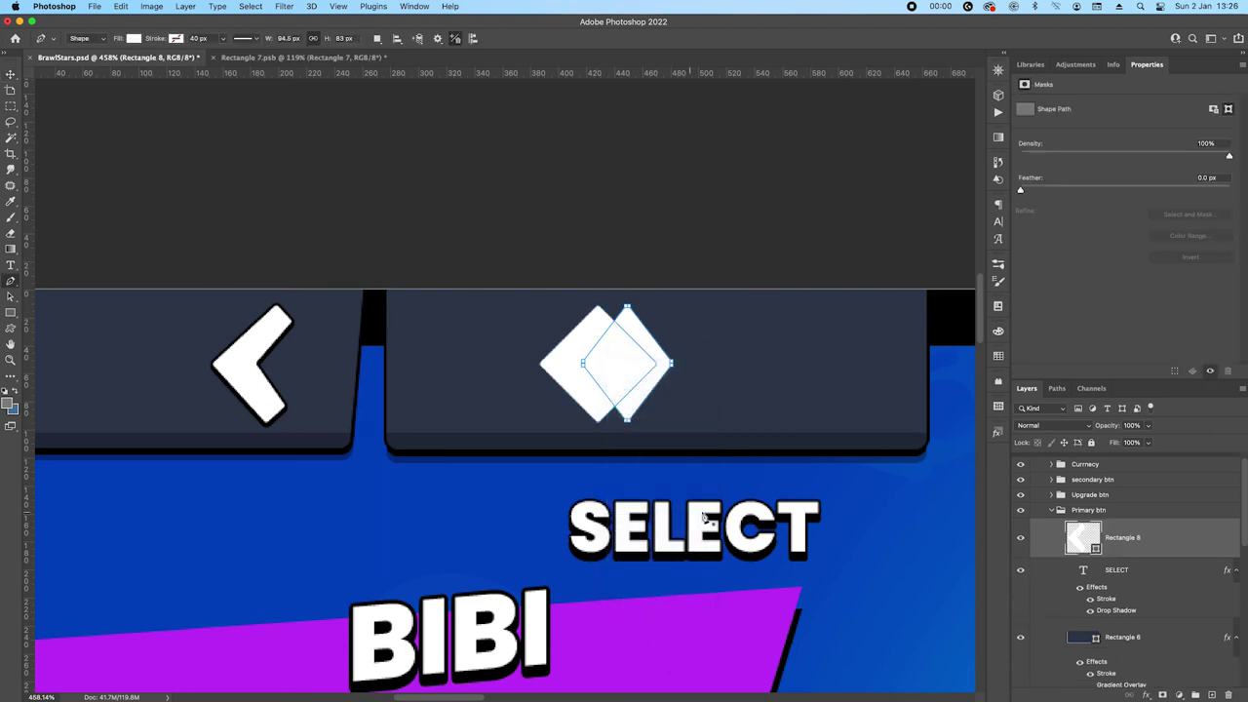
key(Return)
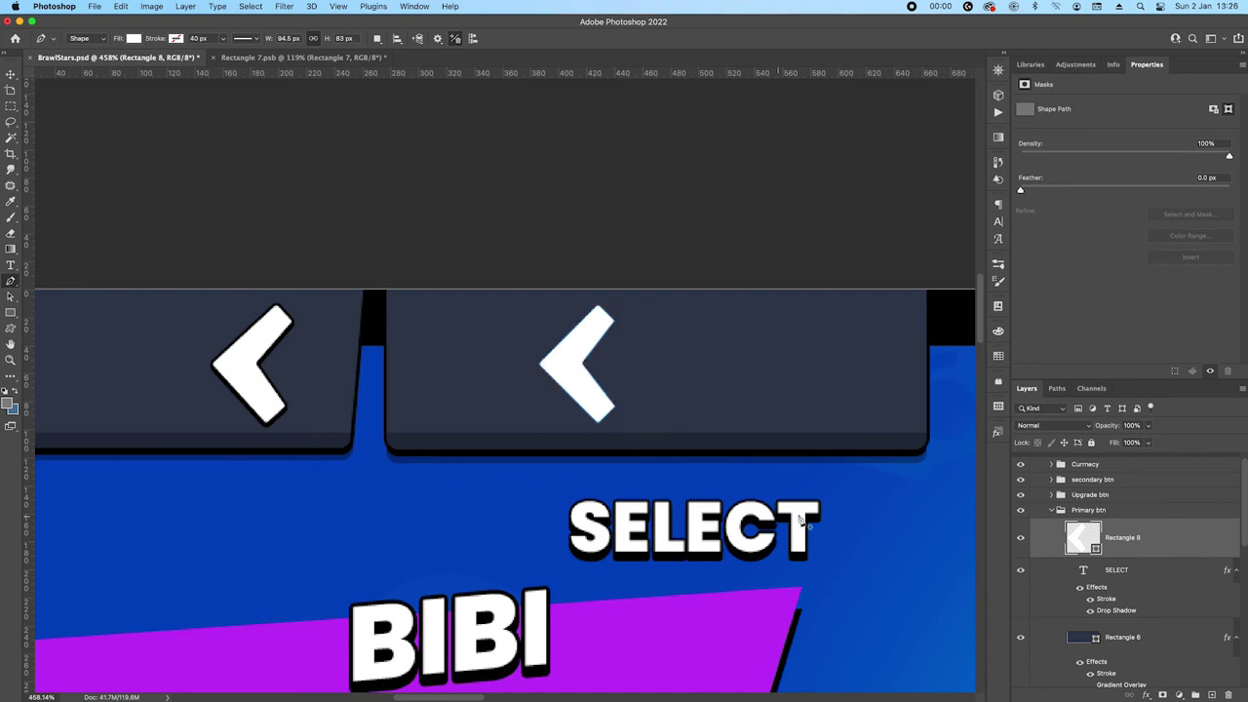
click(1161, 534)
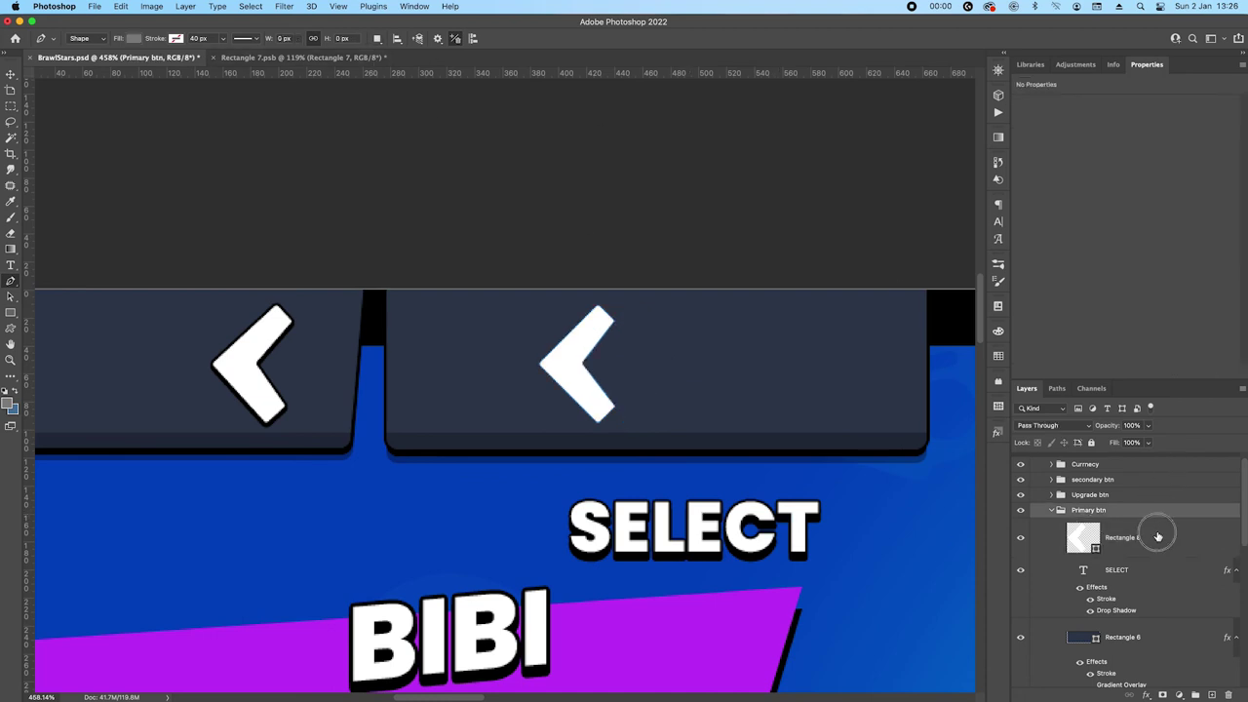
click(378, 43)
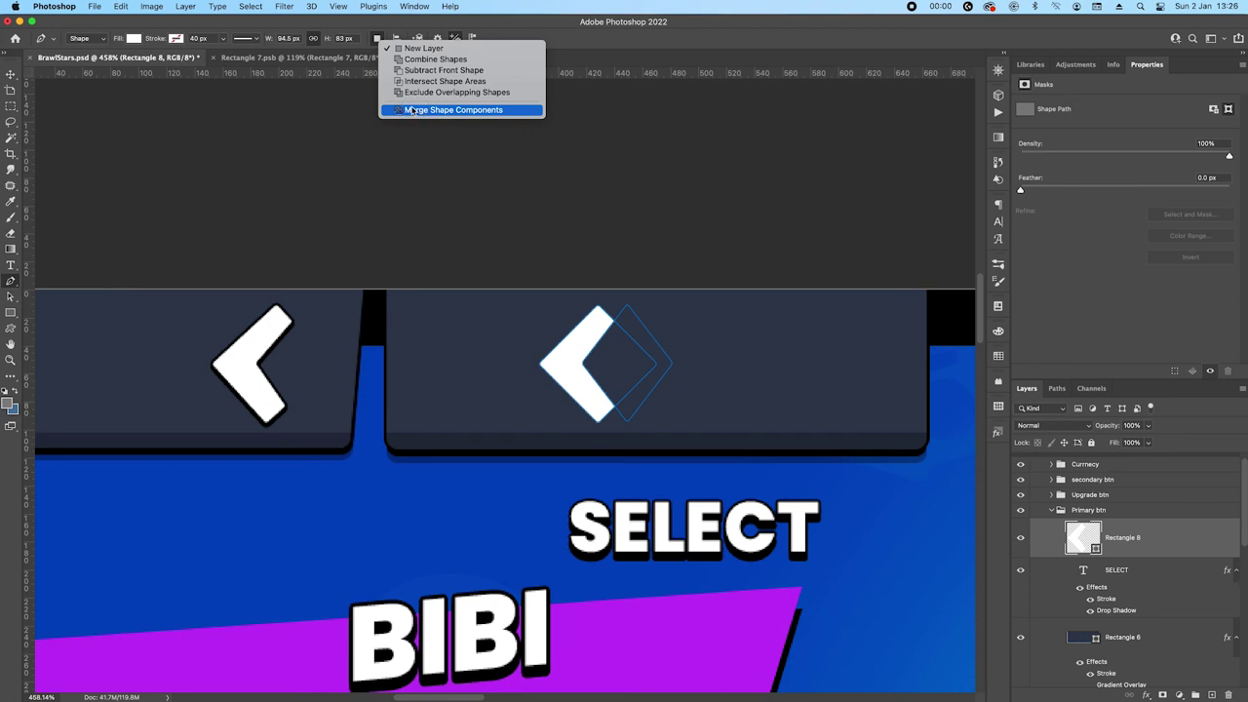
click(434, 111)
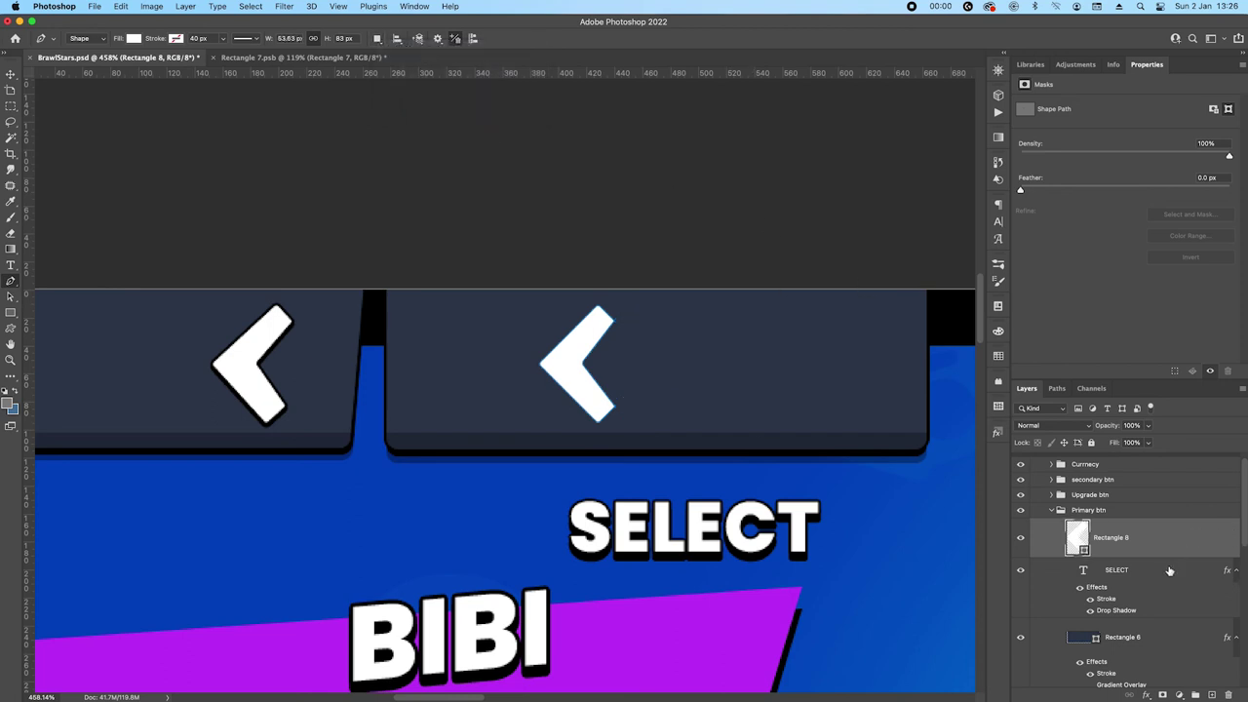
Copy the SELECT text's stroke and drop shadow onto the back arrow, hide SELECT, and set the arrow's shadow distance to 2 px
drag(1097, 590, 1121, 540)
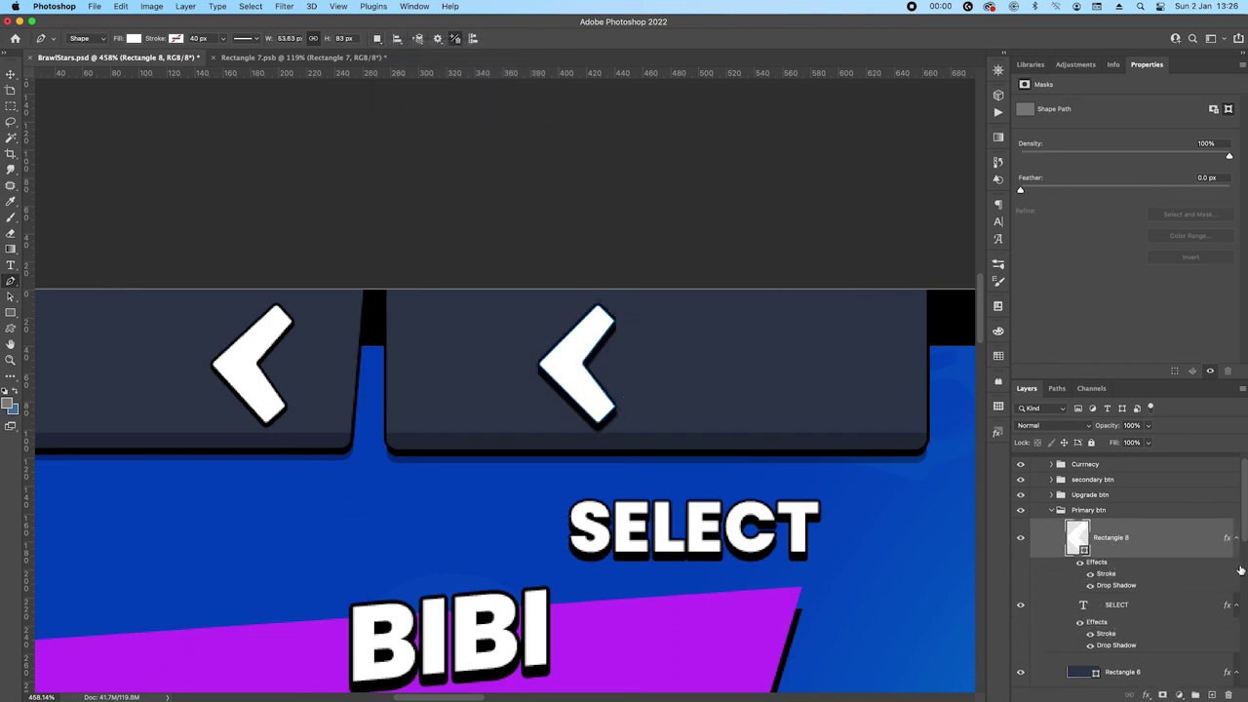
click(1021, 605)
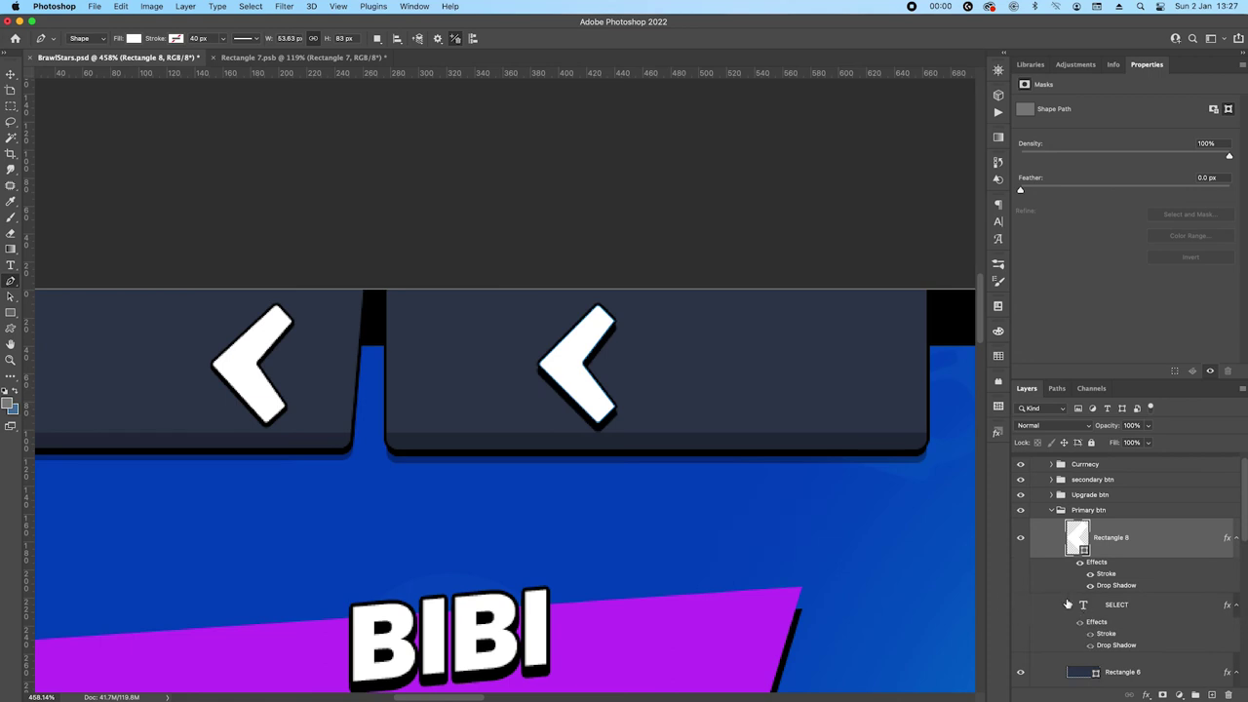
double_click(1115, 585)
click(1059, 326)
key(Down)
key(Down)
key(Down)
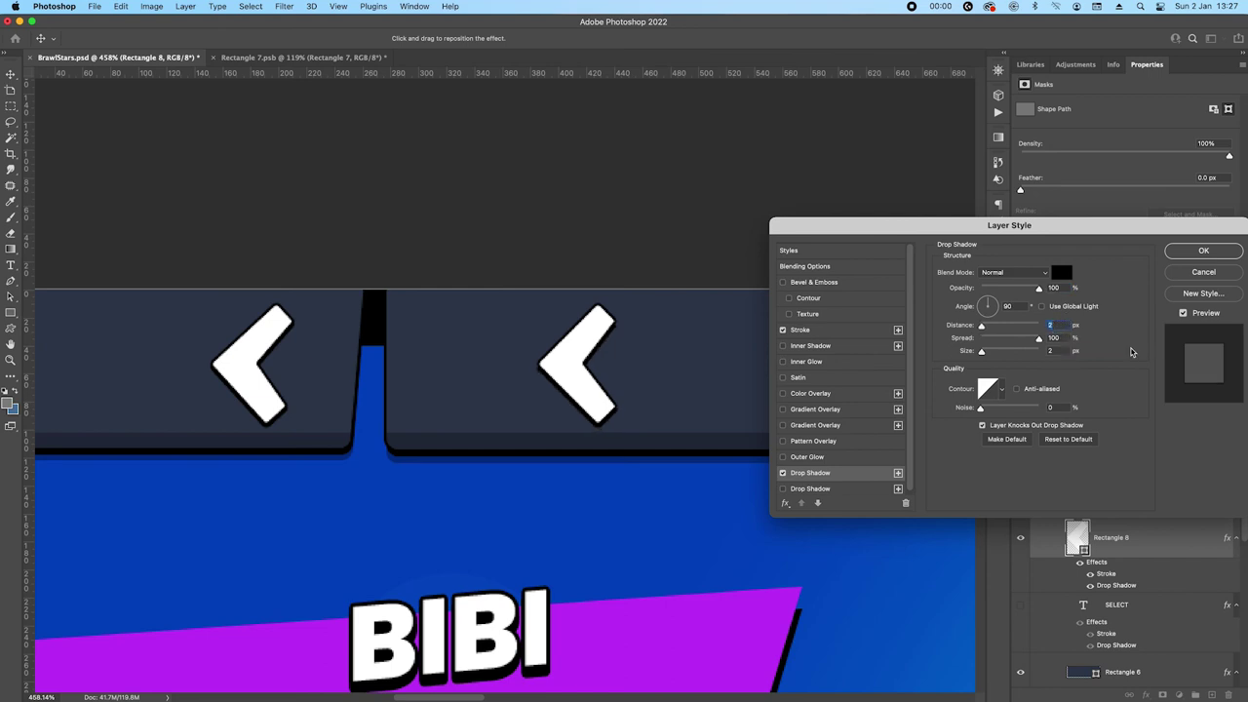
click(1200, 253)
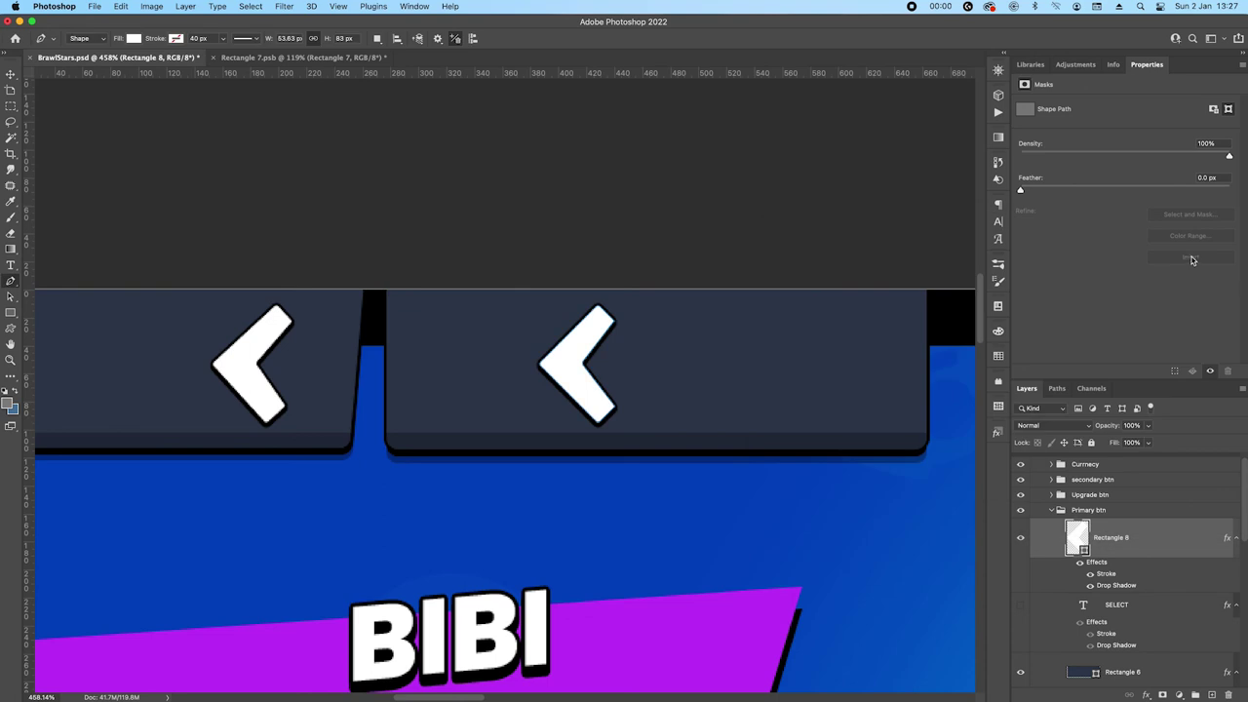
Delete the hidden SELECT text layer from the Primary btn group
scroll(669, 403, down, 3)
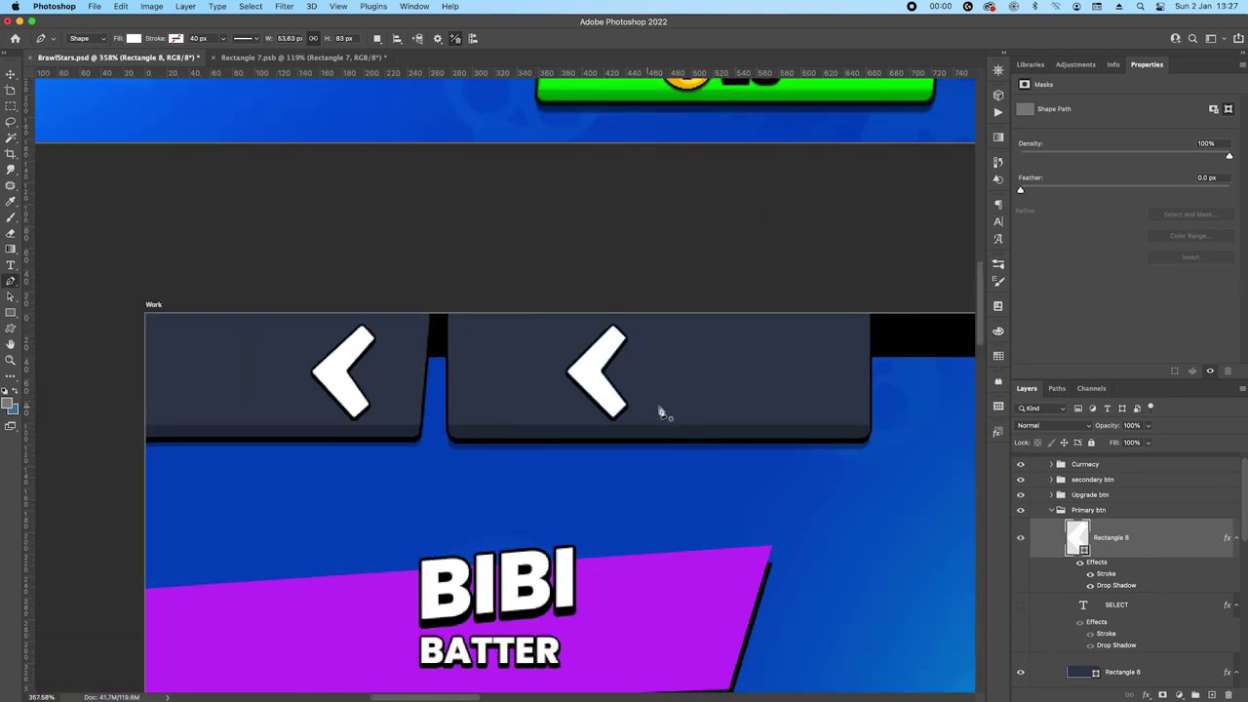
key(v)
scroll(615, 374, down, 2)
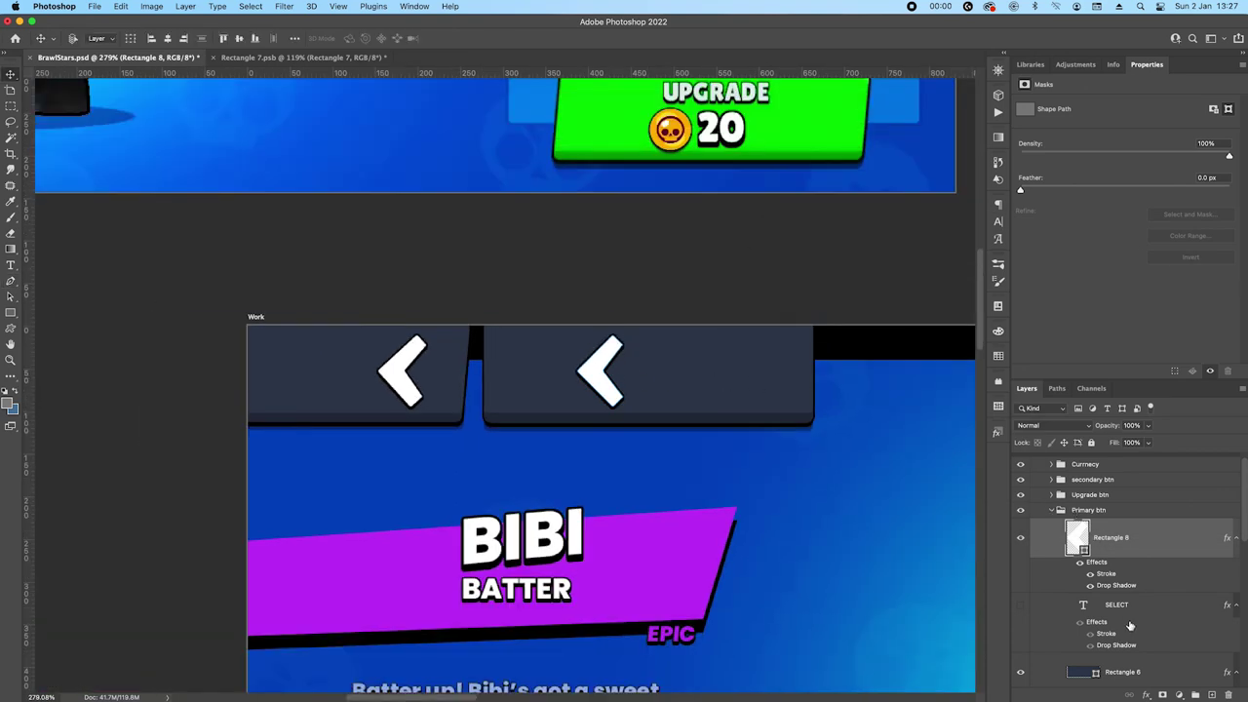
click(1170, 612)
key(Delete)
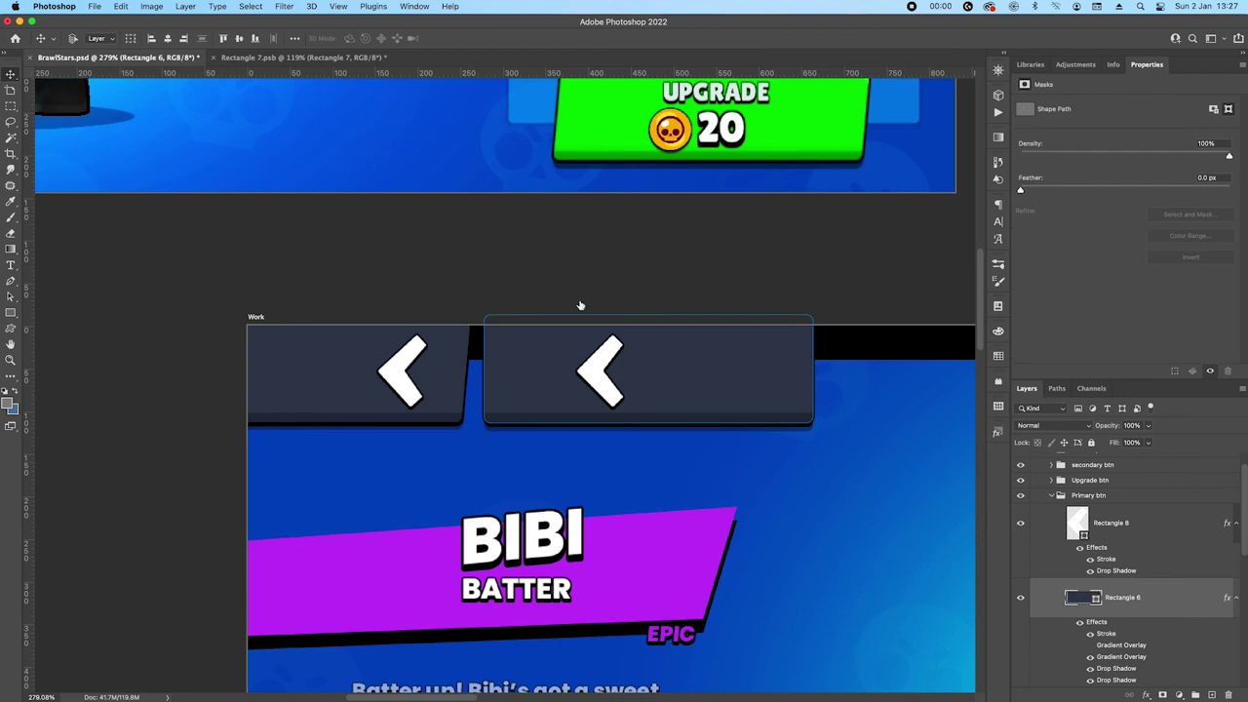
Move the dark plate and the white arrow left onto the reference back button in the artboard's top-left corner
drag(700, 382, 377, 381)
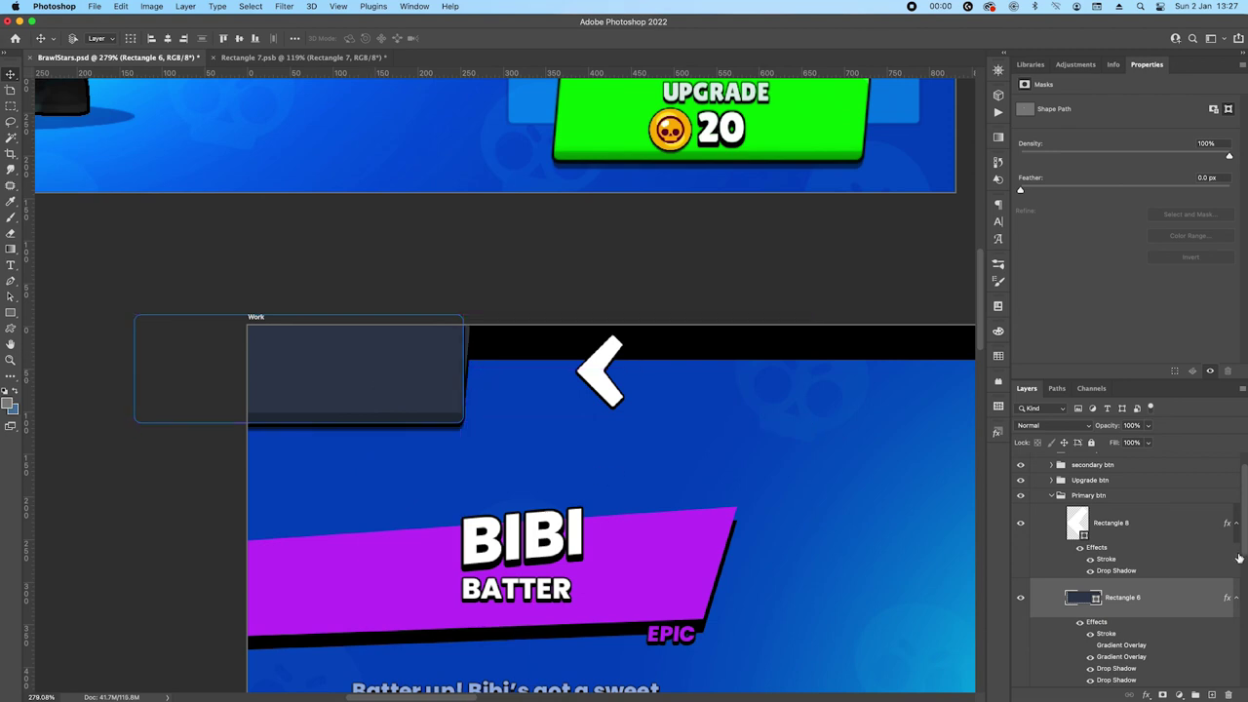
click(1170, 524)
drag(585, 376, 400, 378)
Skew the dark plate horizontally by about -5 degrees to match the slanted edge of the reference back button
click(1191, 613)
key(ctrl+t)
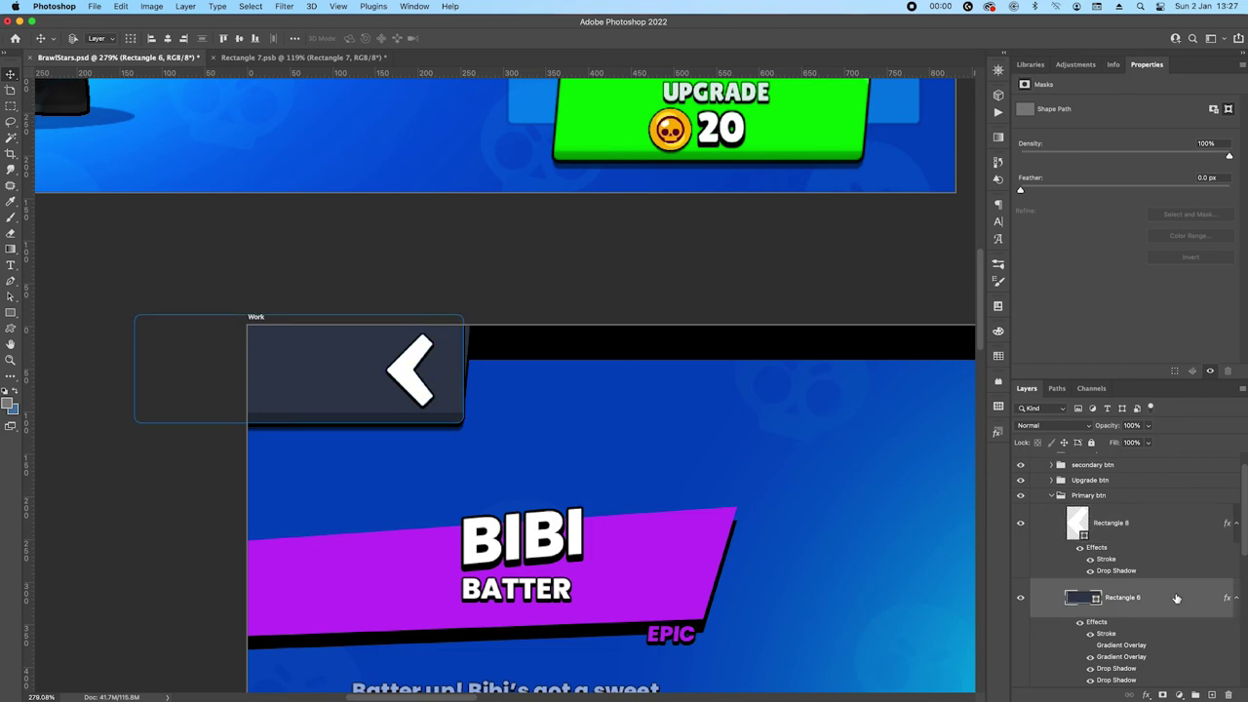
right_click(349, 364)
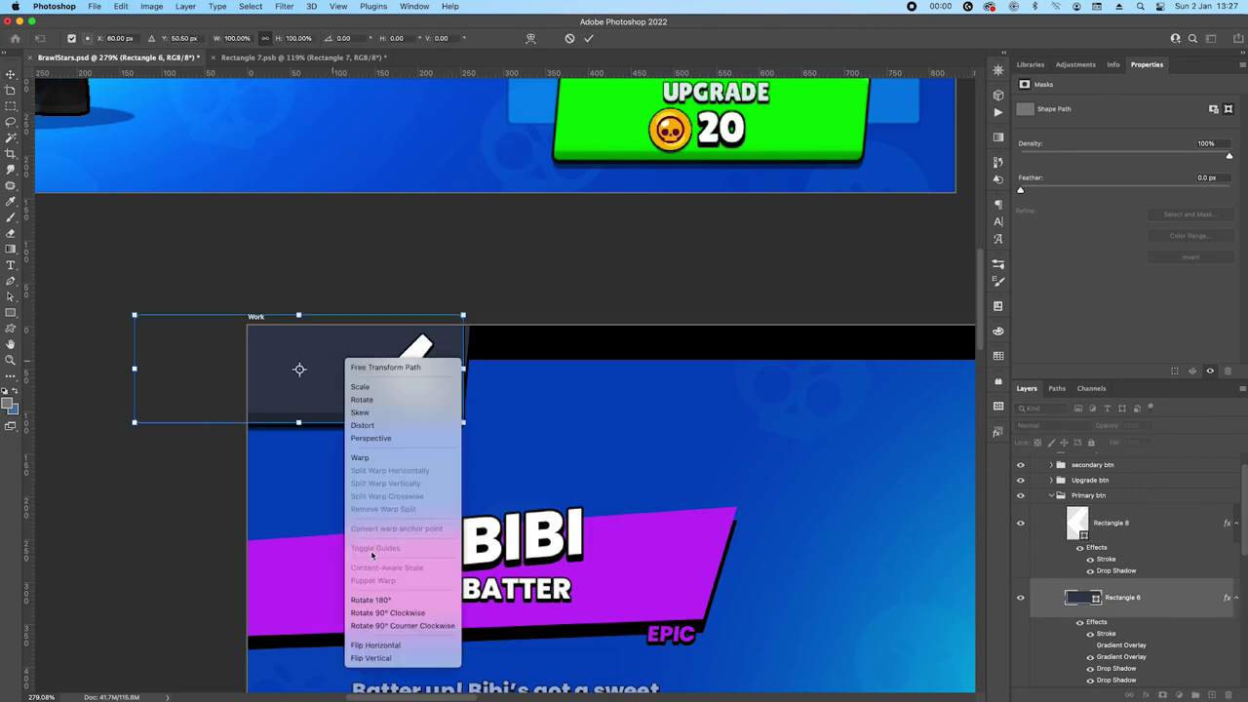
click(361, 413)
click(395, 38)
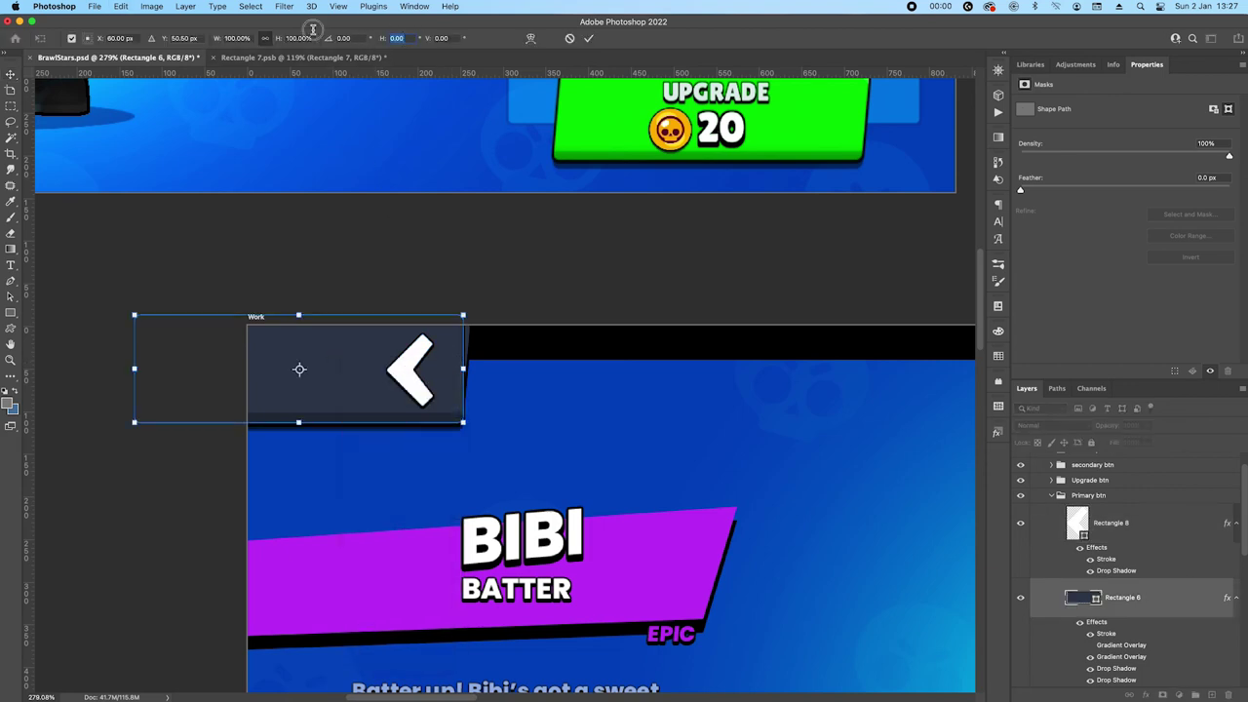
text(-58)
key(Return)
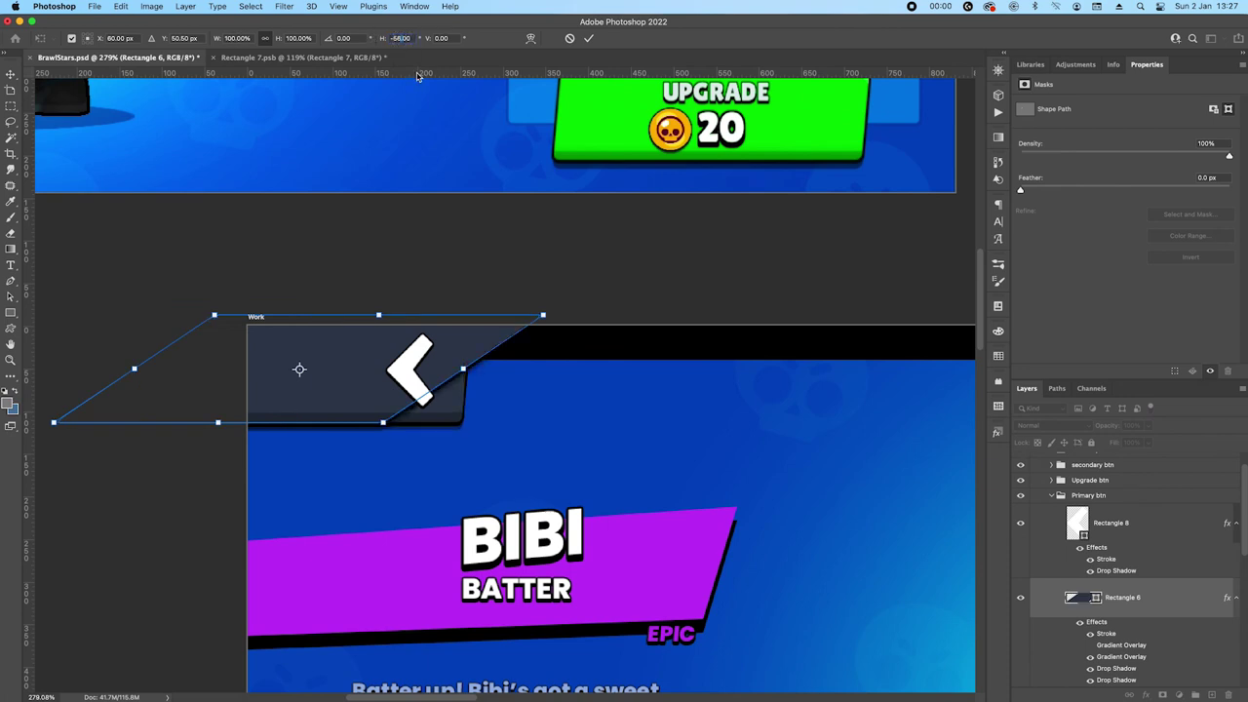
click(400, 38)
key(Return)
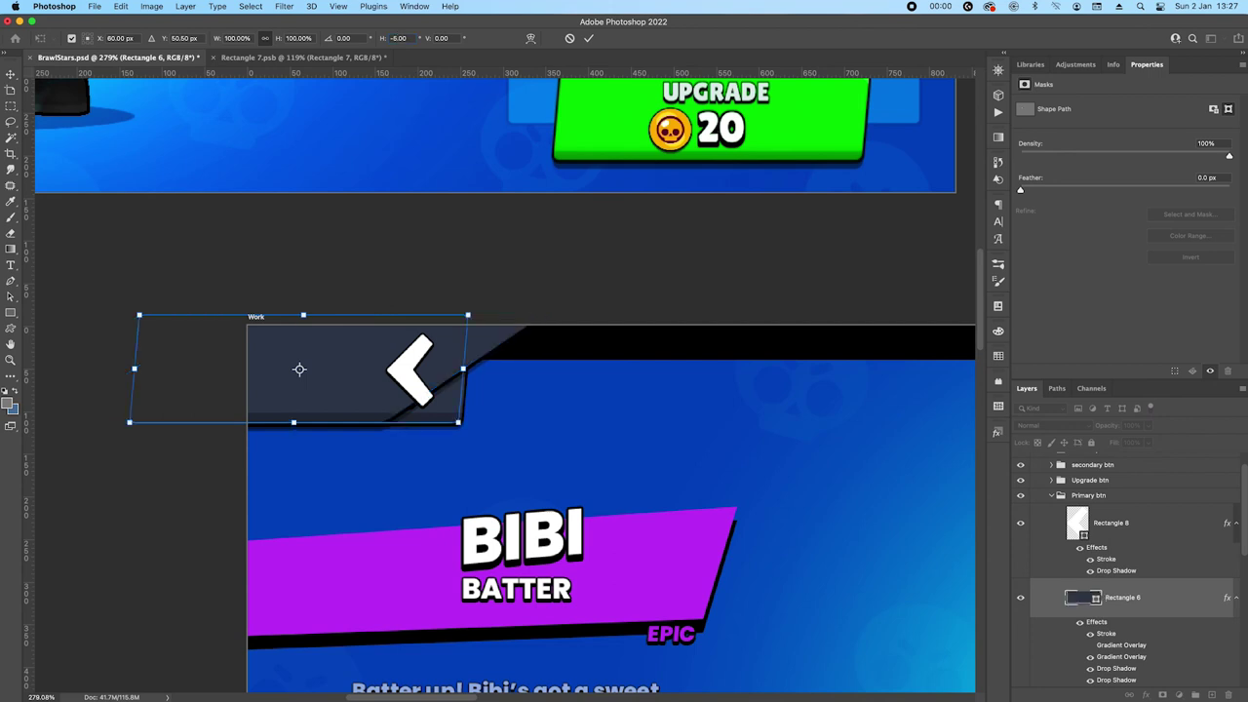
key(Return)
scroll(598, 419, down, 2)
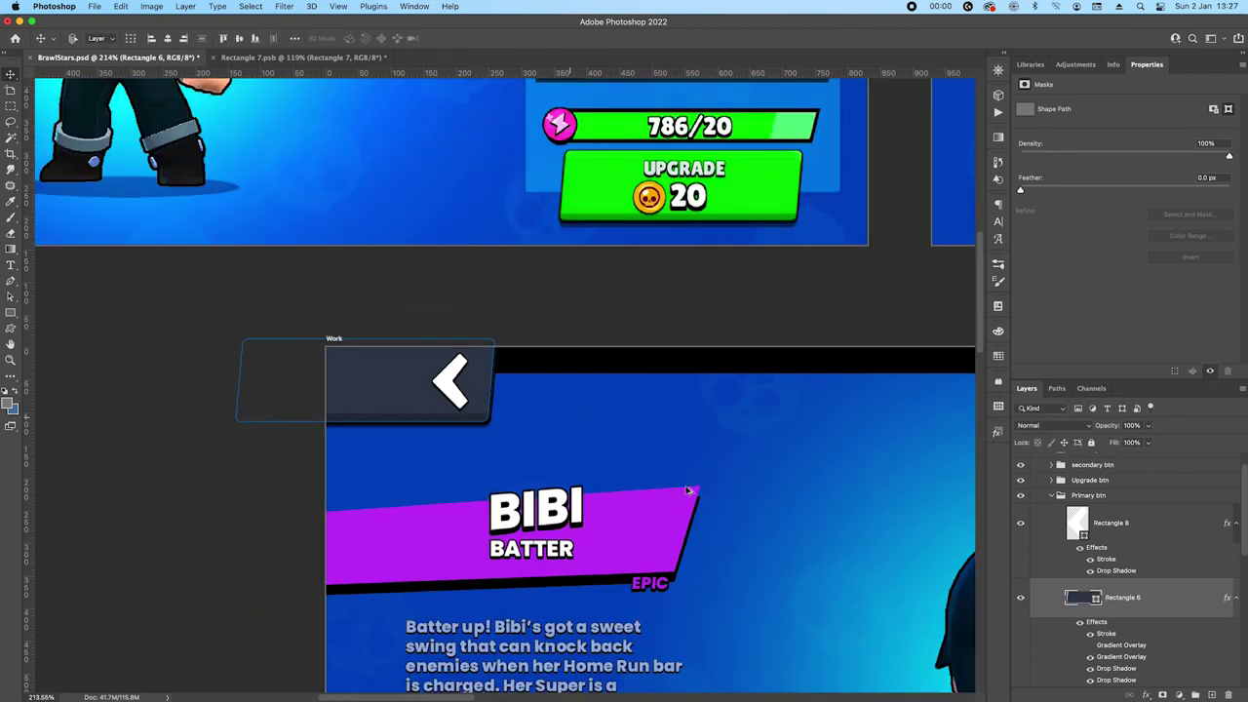
Rename the Primary btn group as Back btn
double_click(1096, 497)
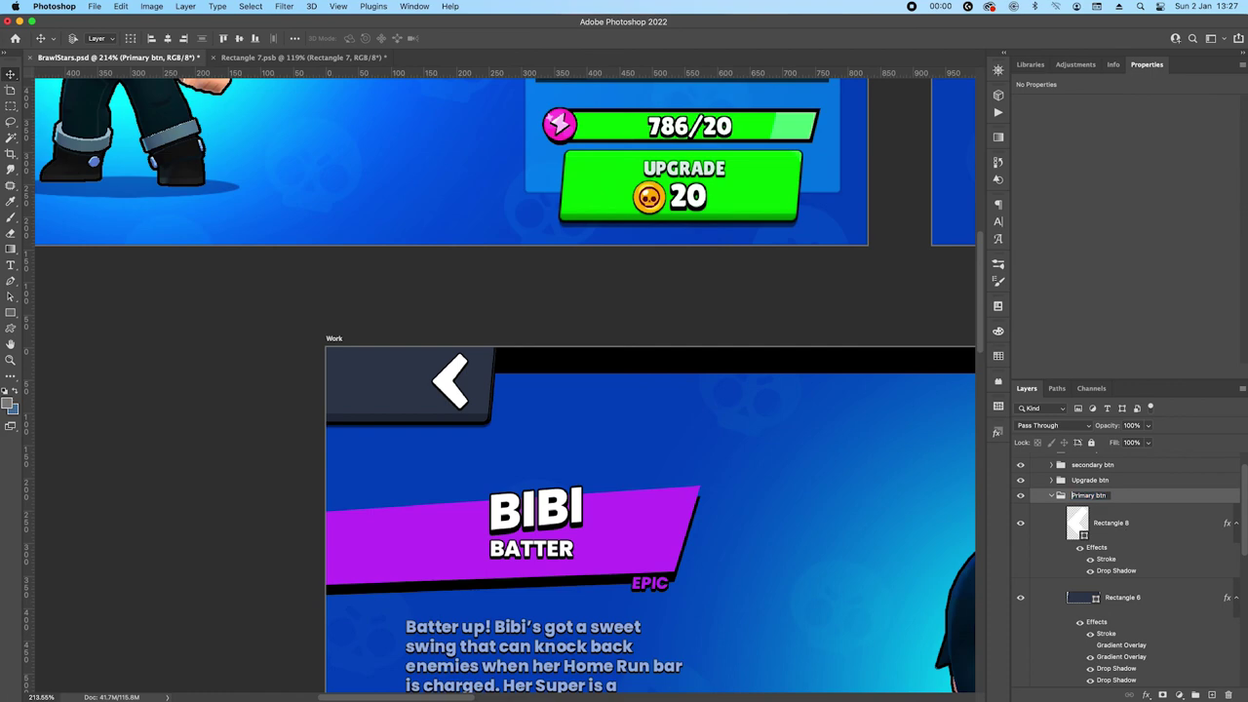
text(Back btn)
key(Return)
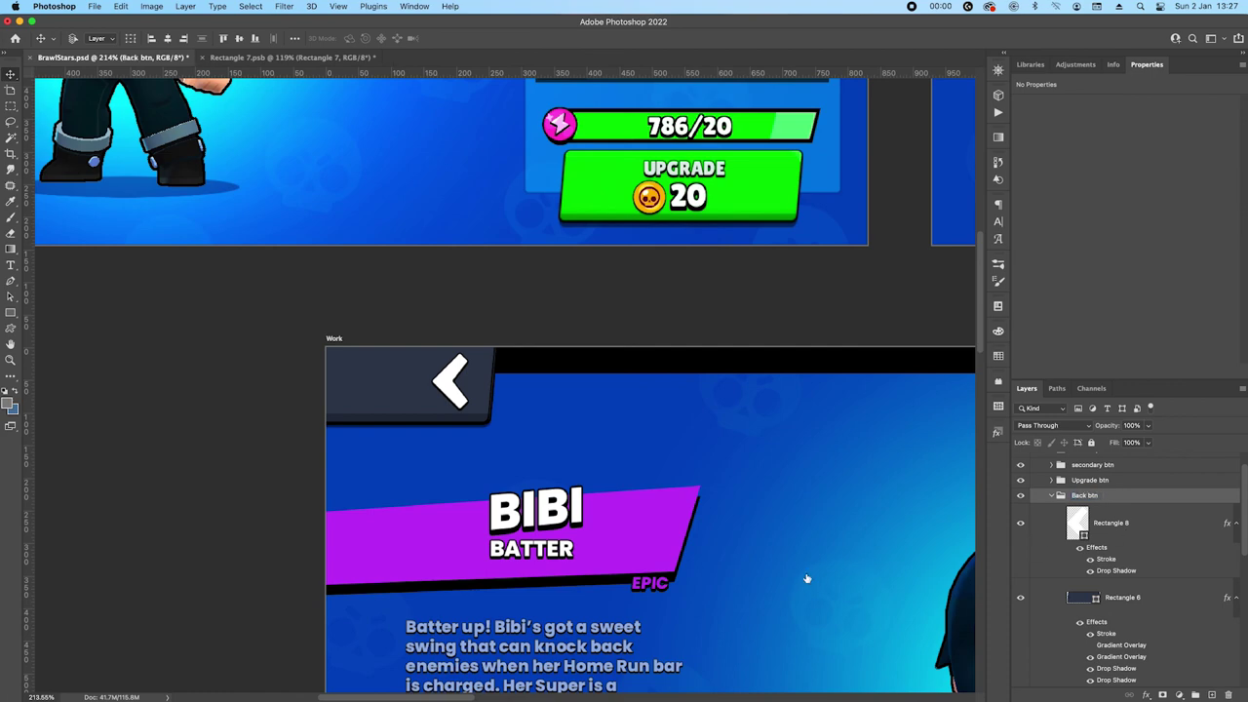
Draw a grey rectangle about 536 x 94 px over the purple name banner, starting at the artboard's left edge
drag(806, 579, 624, 312)
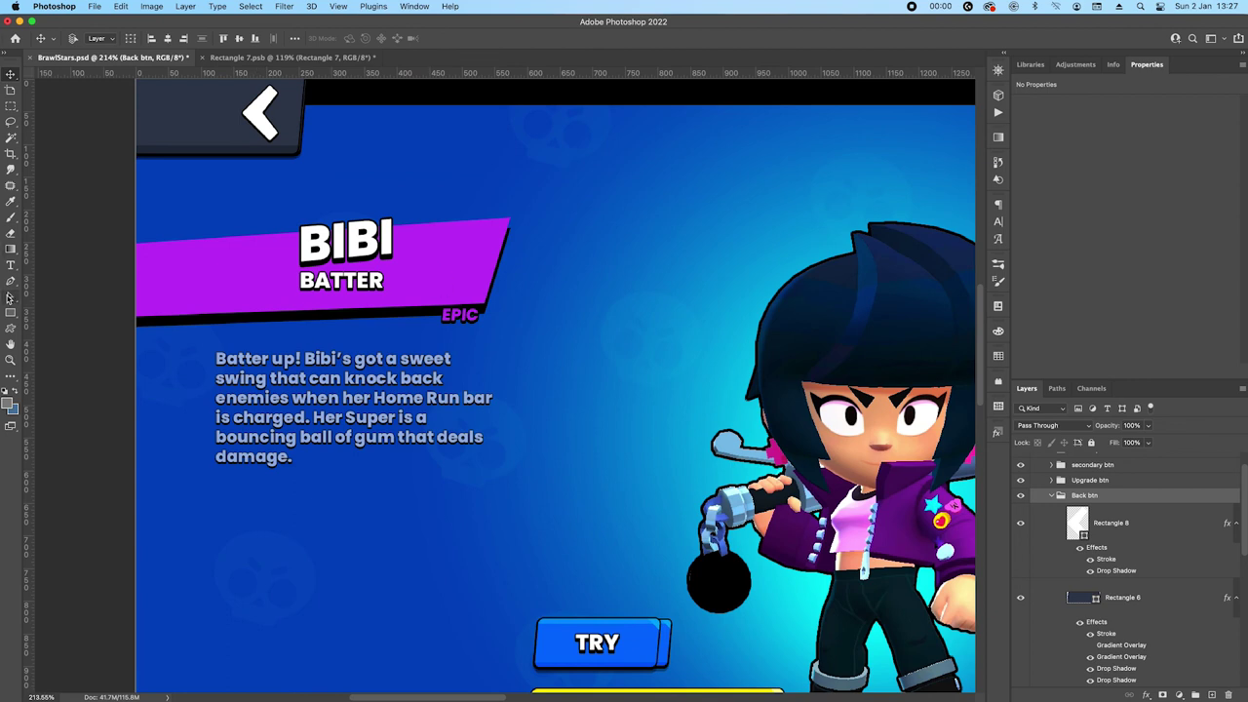
click(10, 312)
scroll(429, 288, left, 3)
drag(230, 238, 580, 301)
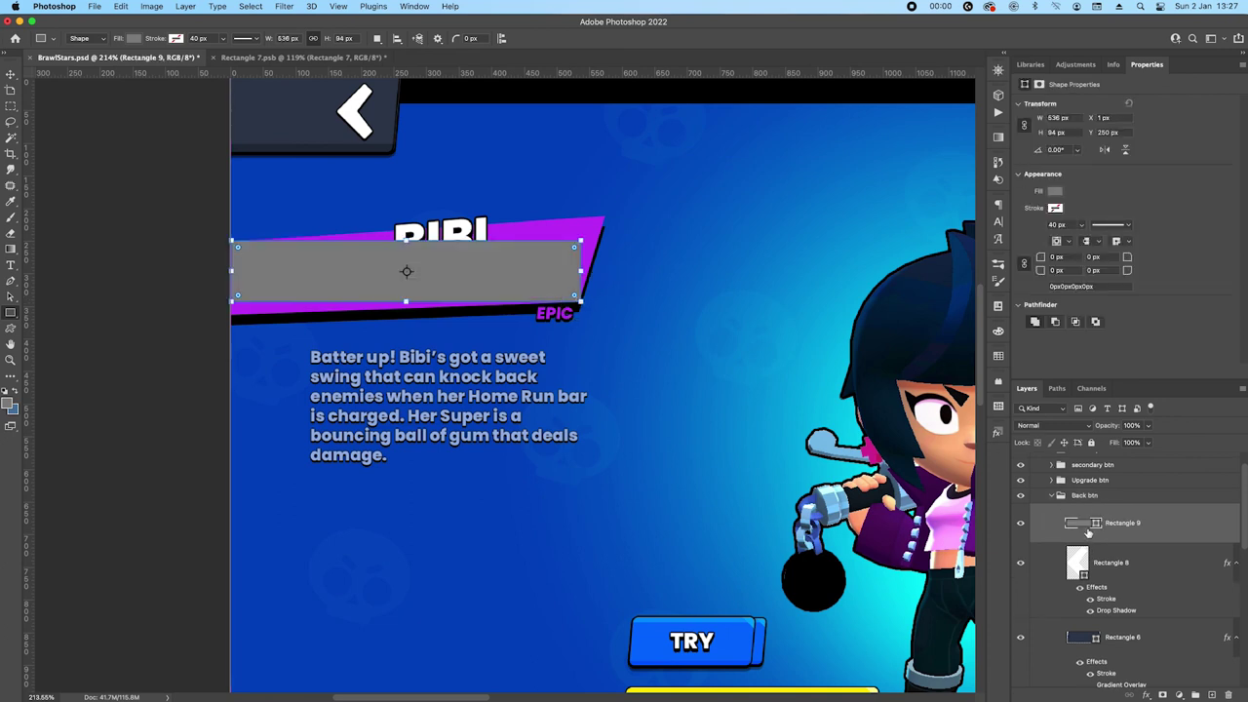
key(Return)
Shift the rectangle's upper-right corner up 30 px and right 30 px towards the tip of the reference banner
key(p)
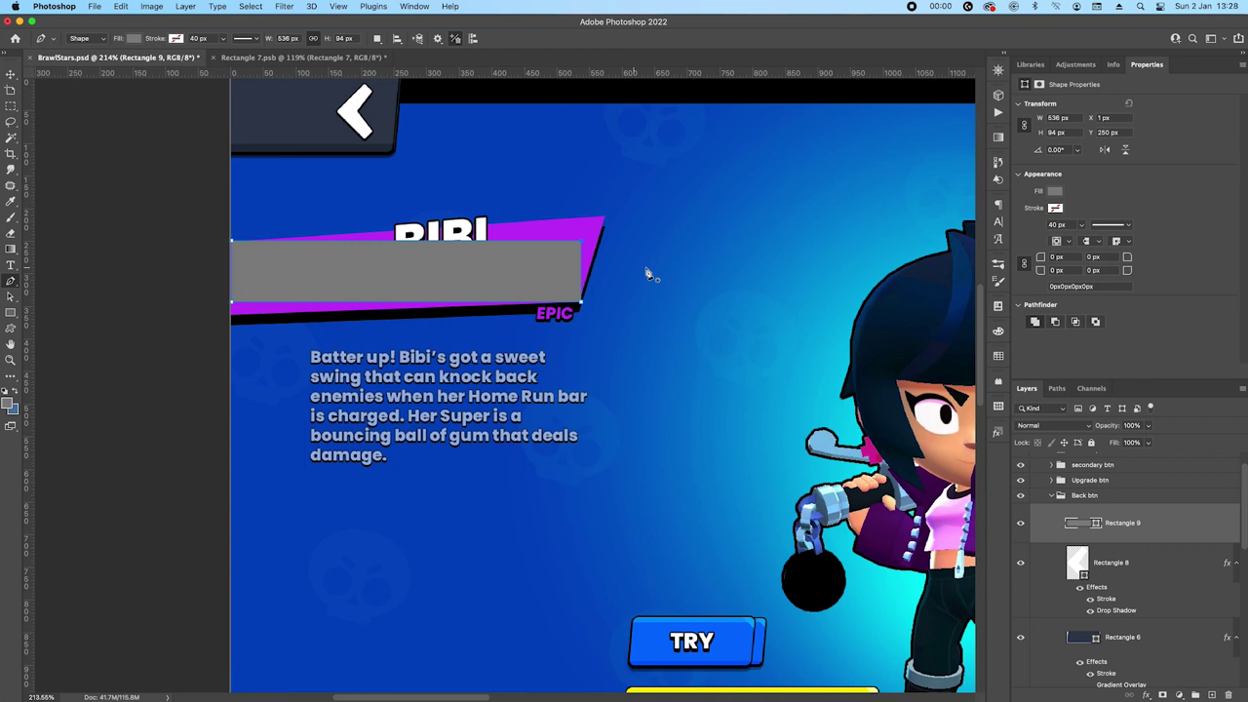
key(shift+Up)
key(shift+Up)
key(shift+Up)
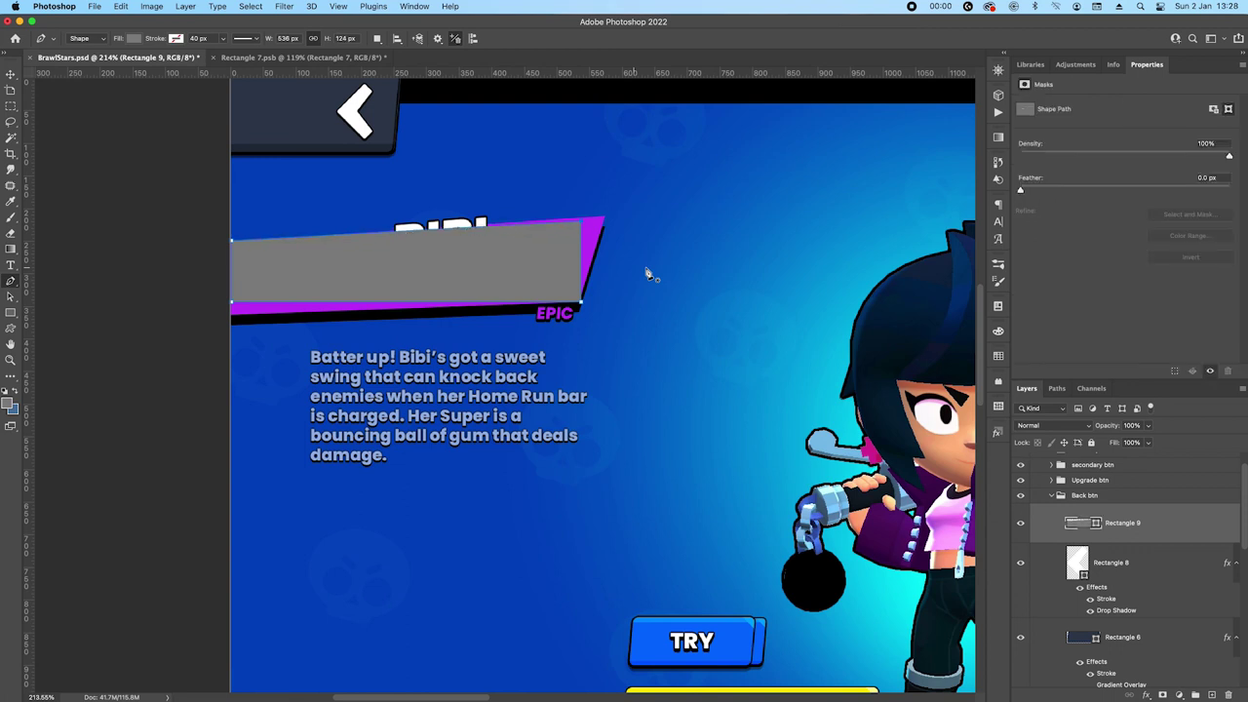
key(shift+Right)
key(shift+Right)
key(Right)
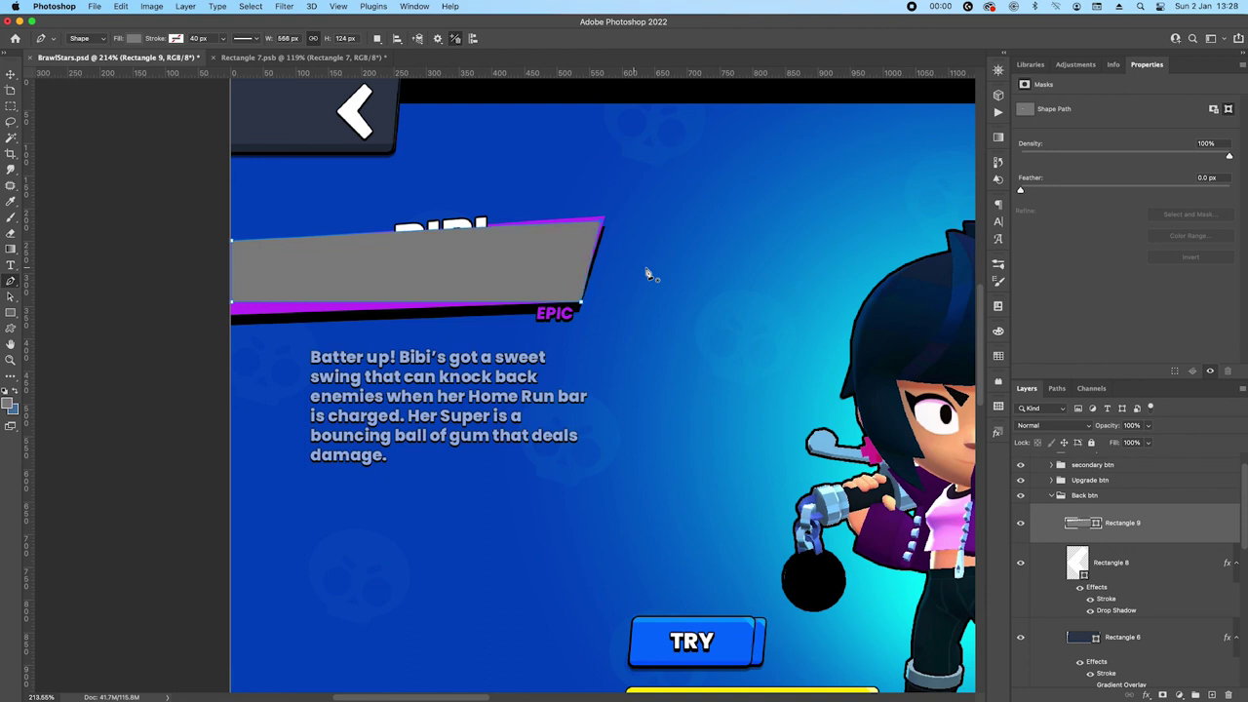
Shift the rectangle's lower-right corner slightly left so its right edge follows the slant of the reference banner
key(Left)
key(Left)
key(Left)
key(Left)
key(Left)
key(Left)
key(Left)
key(Left)
key(Left)
key(Left)
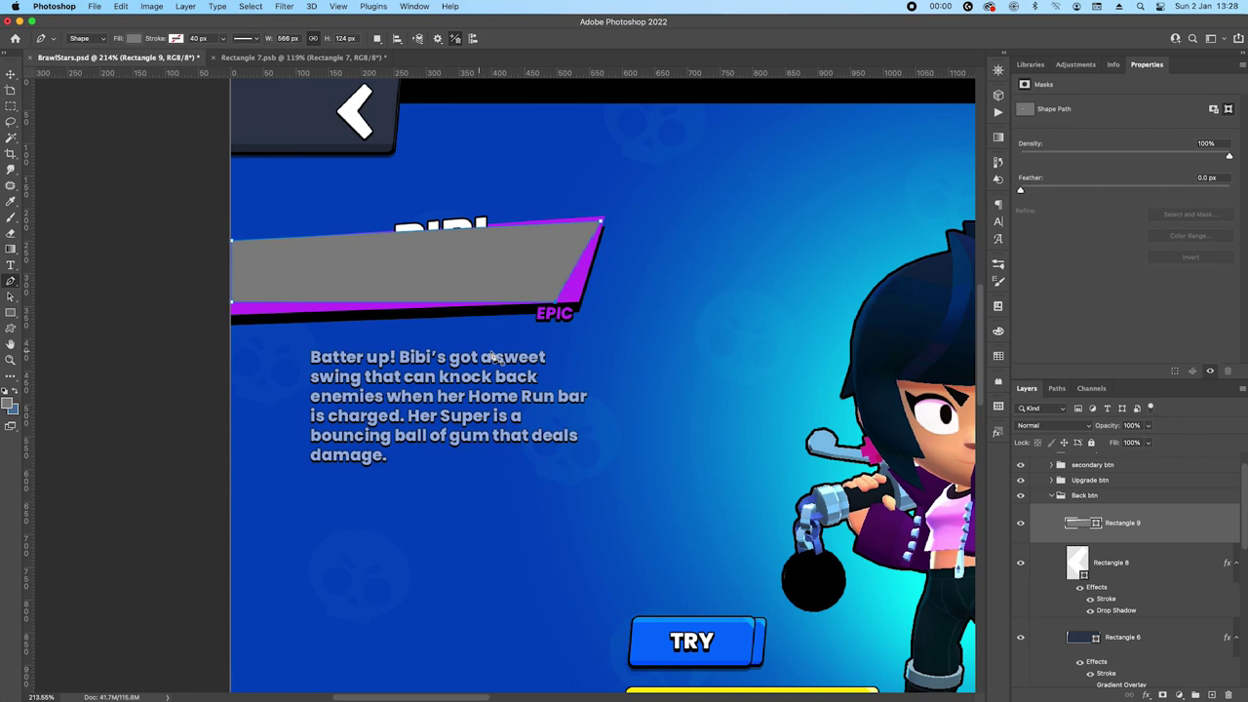
key(Right)
key(Right)
key(Right)
key(Right)
key(Right)
key(Right)
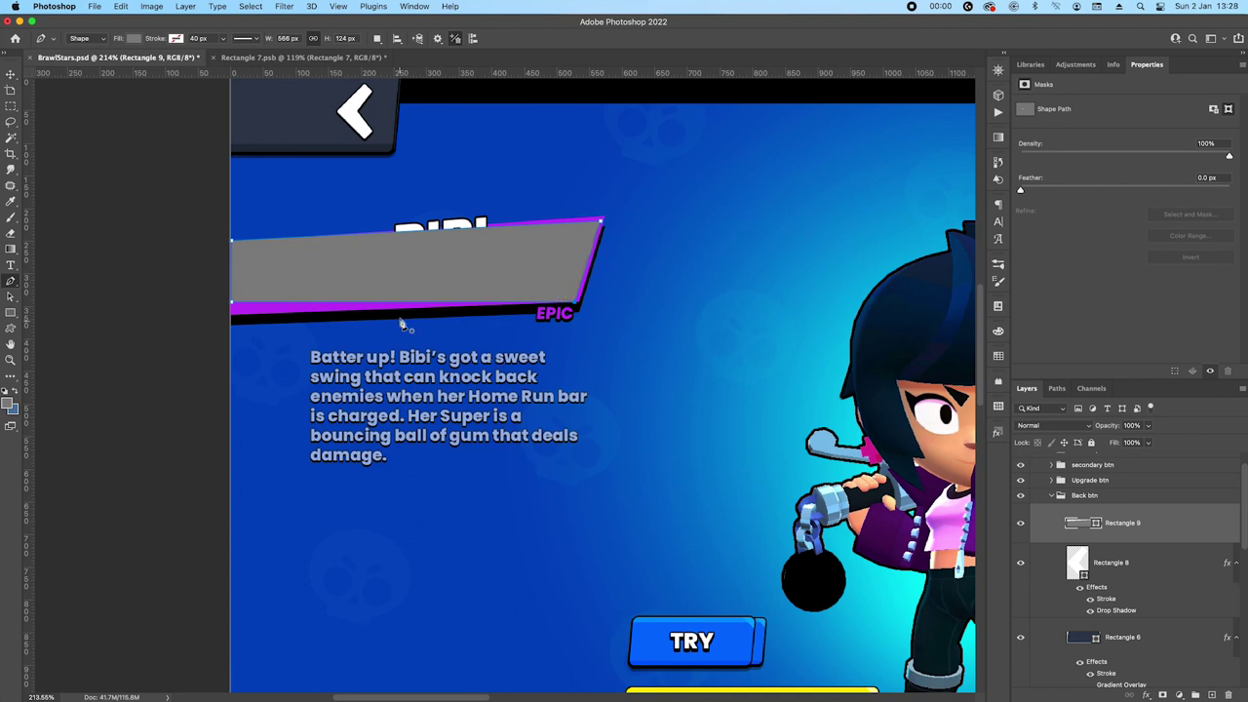
Lower the shape's bottom-left corner 20 px and adjust its right corners to cover the reference banner, about 576 x 154 px overall
key(Down)
key(Down)
key(Down)
key(Down)
key(Down)
key(Down)
key(Down)
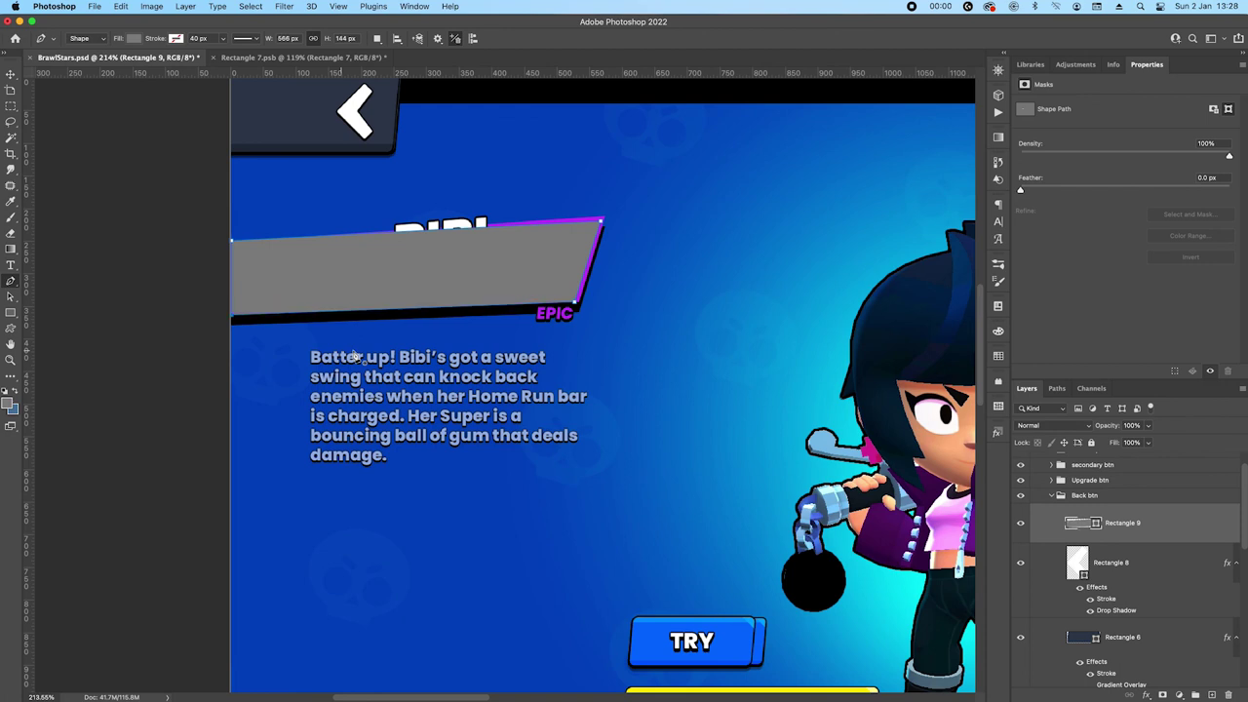
key(shift+Down)
key(shift+Right)
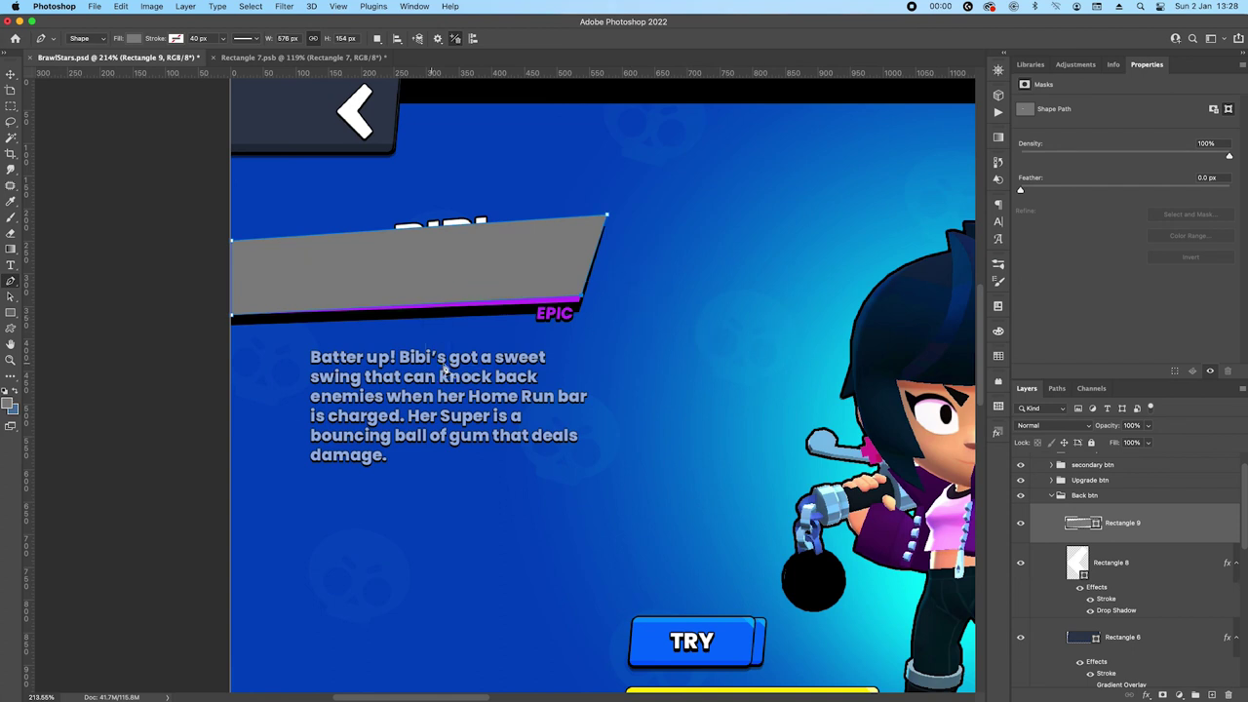
Fill the banner shape with the purple b500f4 sampled from the EPIC text
double_click(1085, 526)
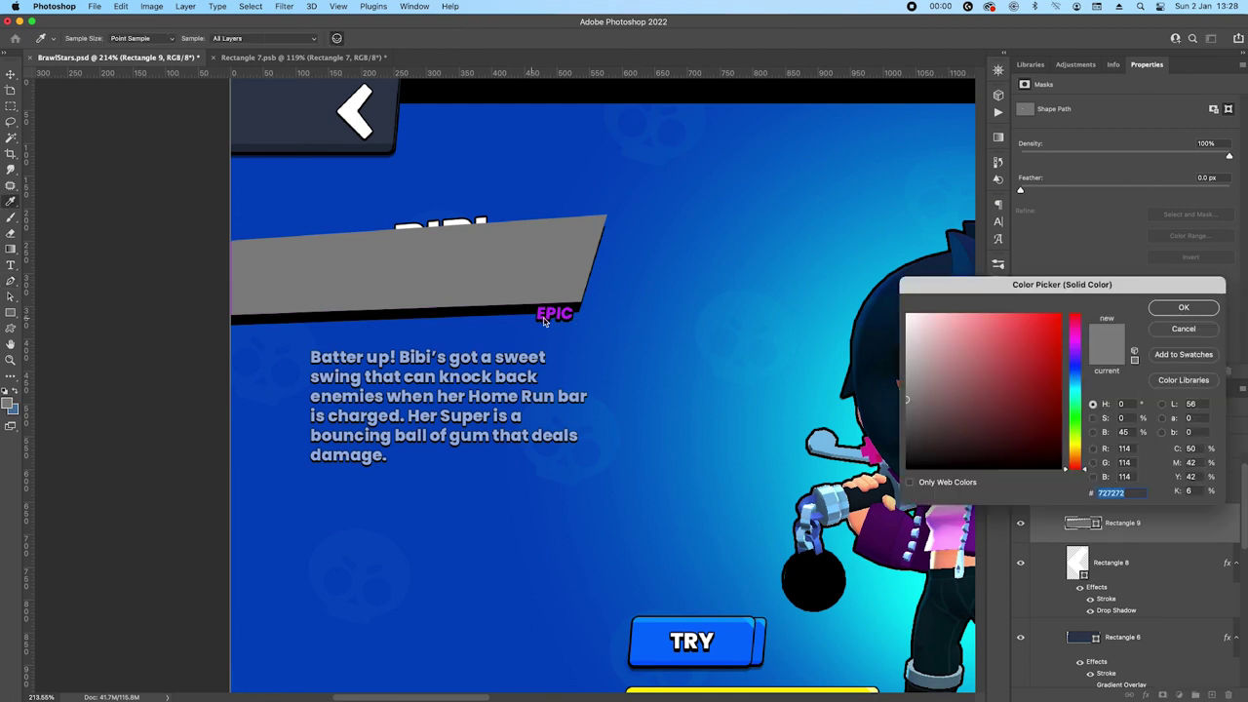
scroll(572, 319, up, 2)
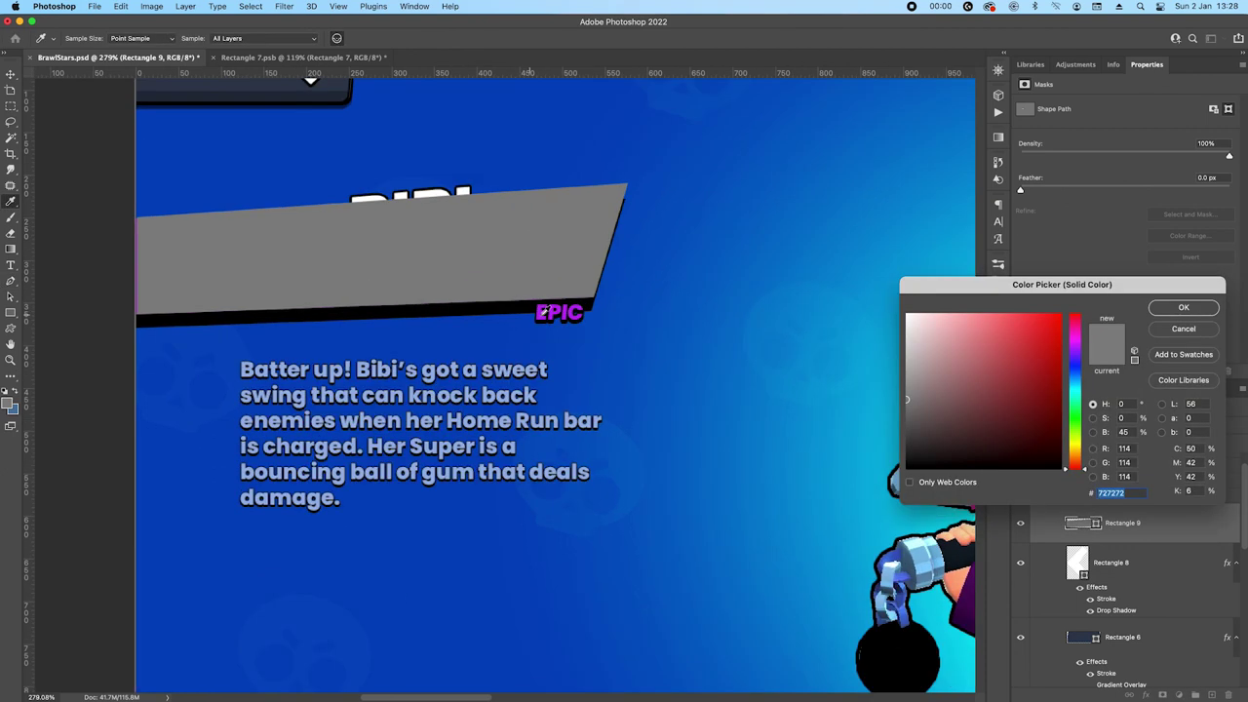
click(543, 313)
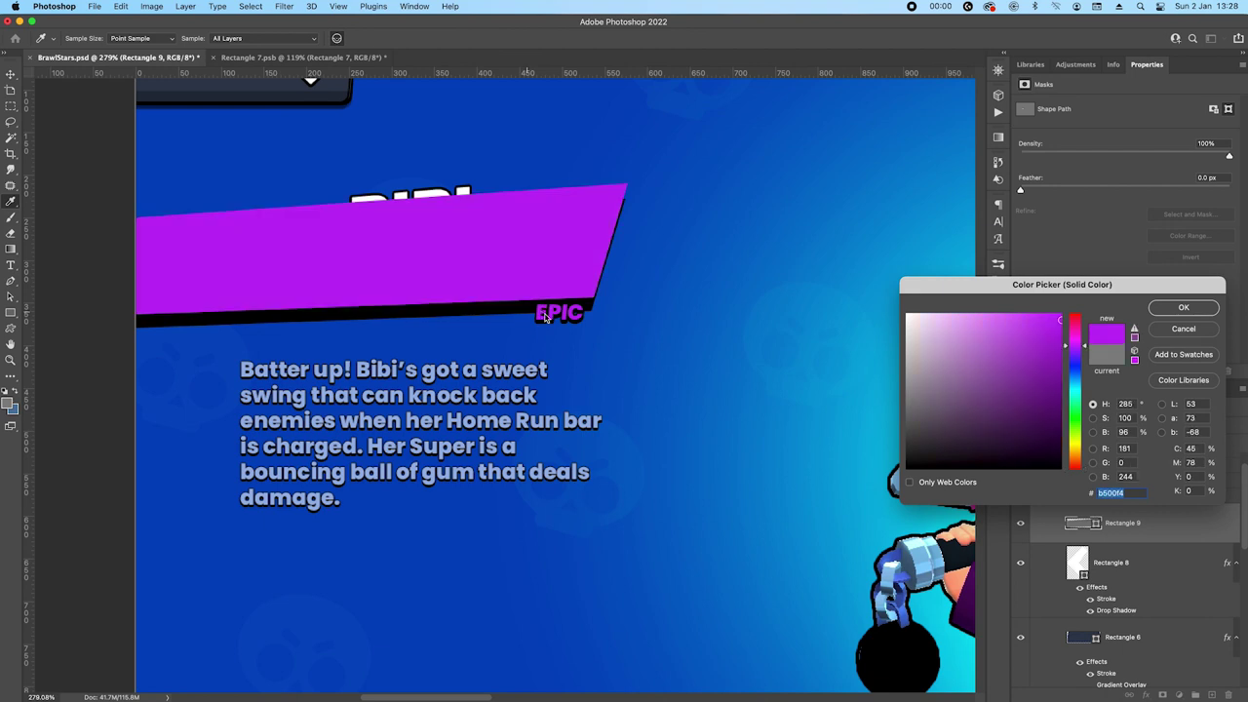
click(1184, 307)
Place the purple banner layer first in the Work artboard, above the other groups, and group it as "character info"
click(1156, 562)
drag(1156, 530, 1122, 472)
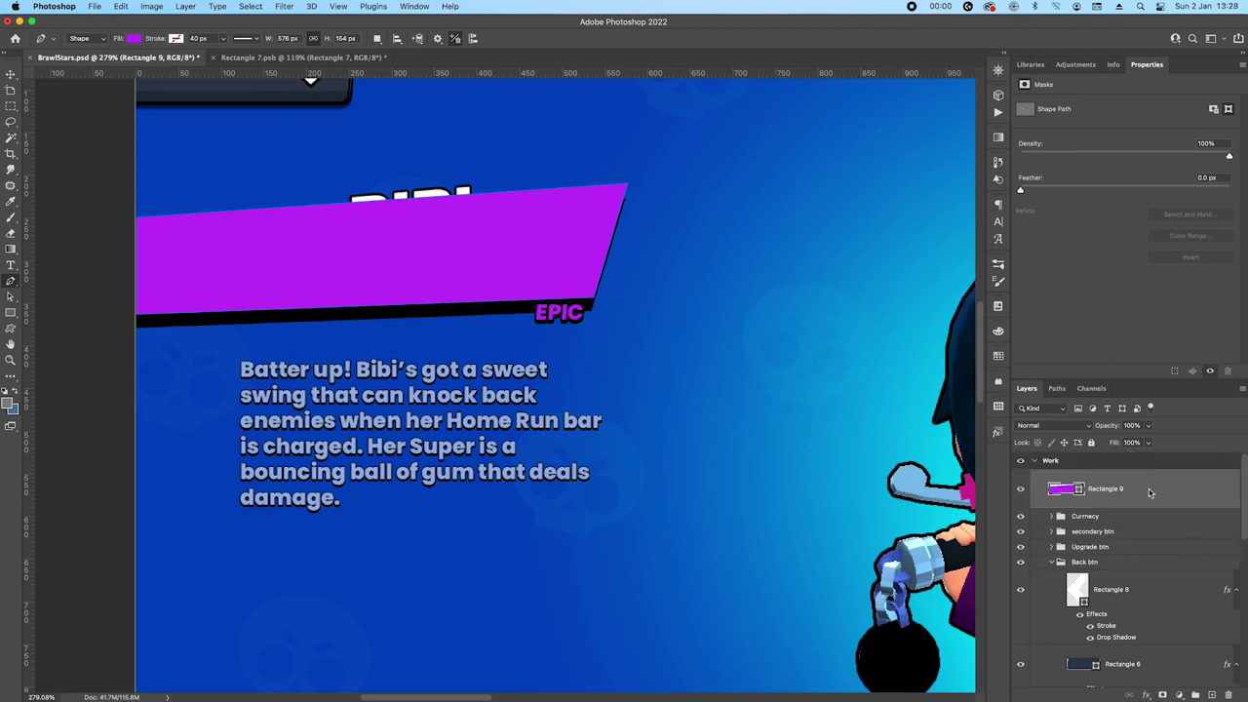
key(ctrl+g)
double_click(1087, 476)
text(character name)
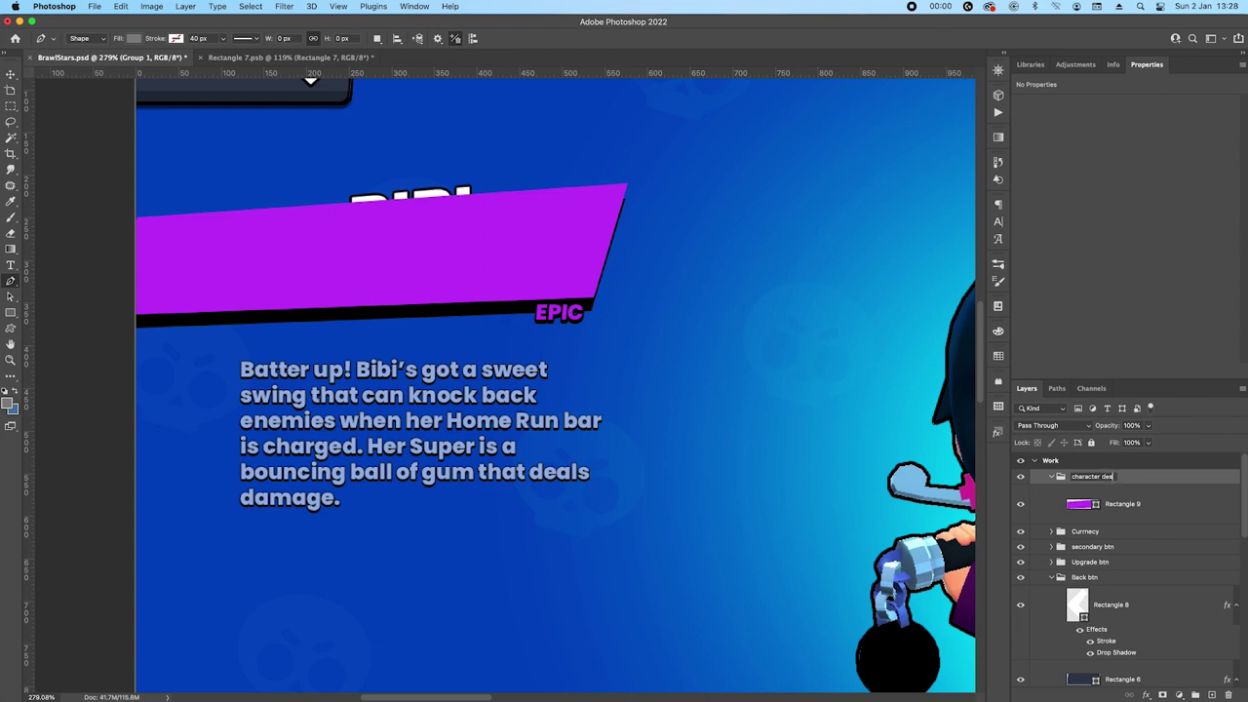
key(Return)
Add the text "BIBI" in white Poppins ExtraBold above the purple banner
click(1128, 504)
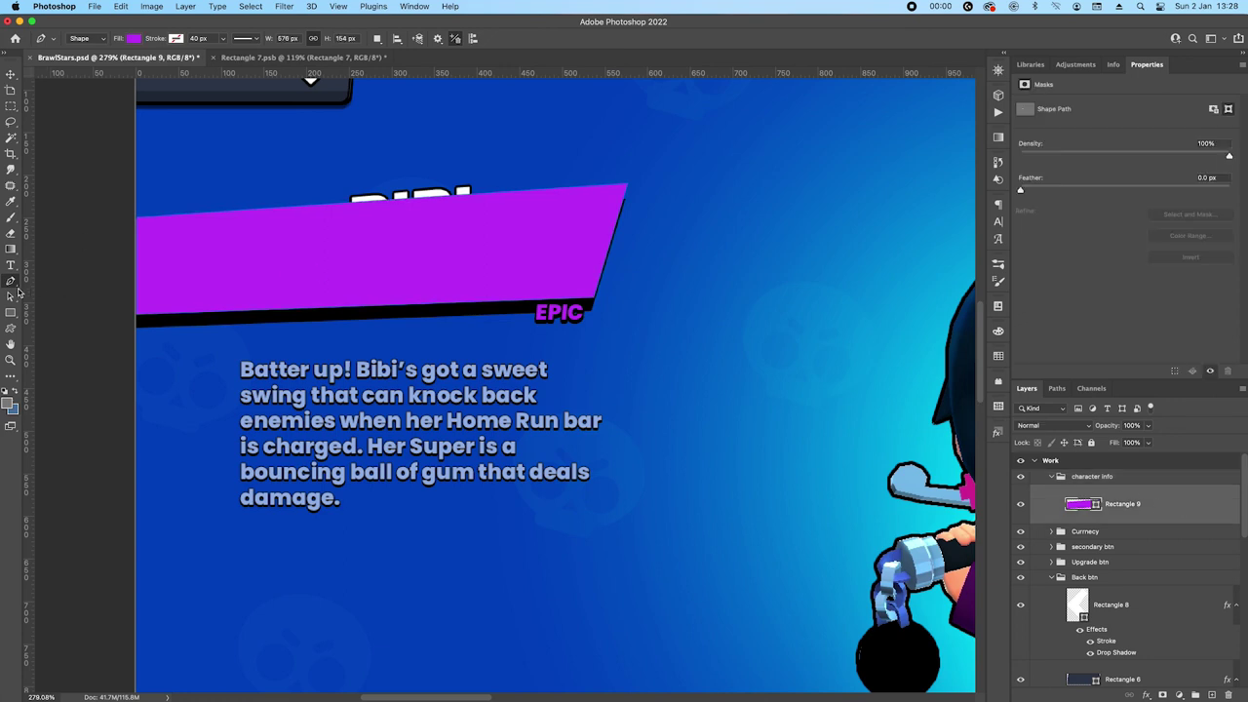
click(11, 265)
click(434, 143)
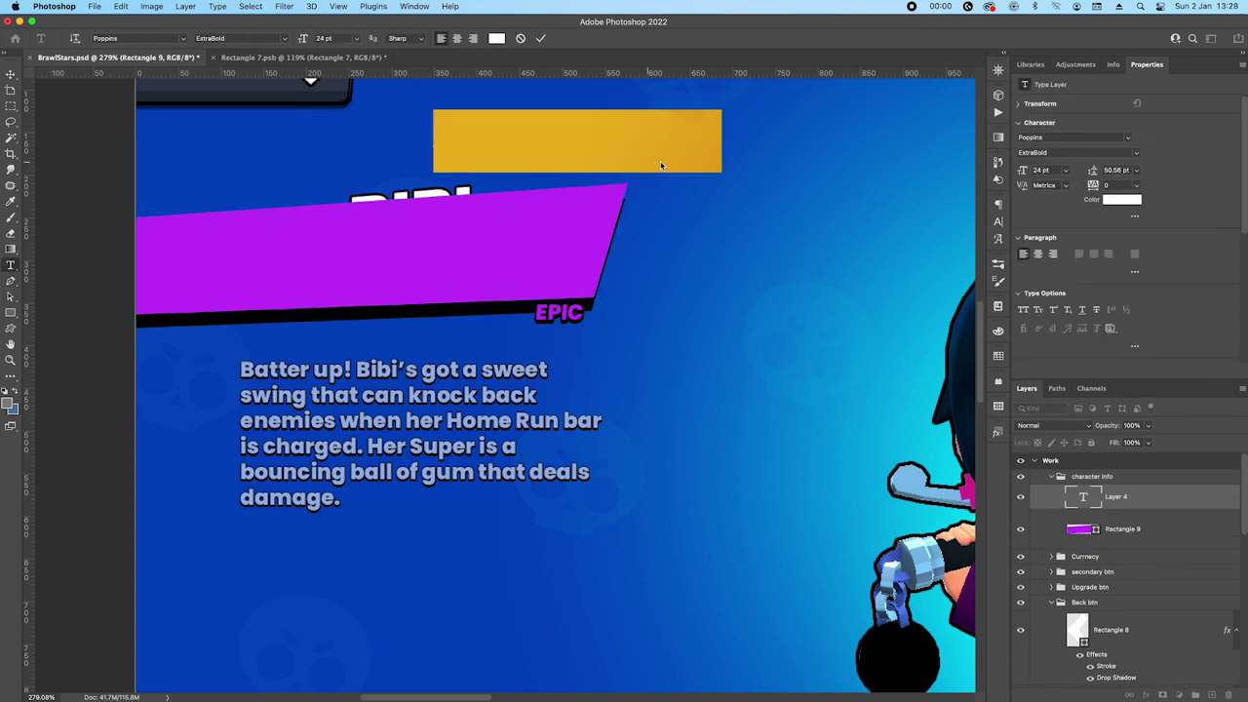
text(BIBI)
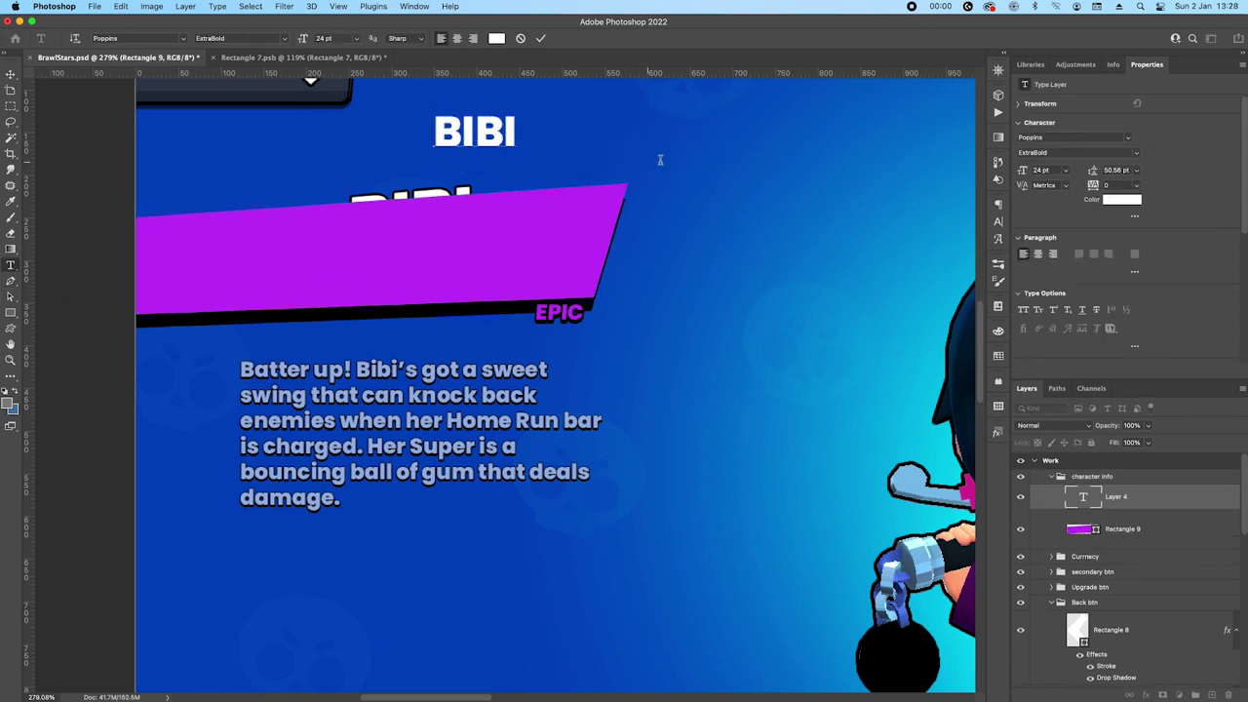
Commit the BIBI text and set its font size to 36 pt
click(1065, 170)
click(1051, 327)
click(540, 38)
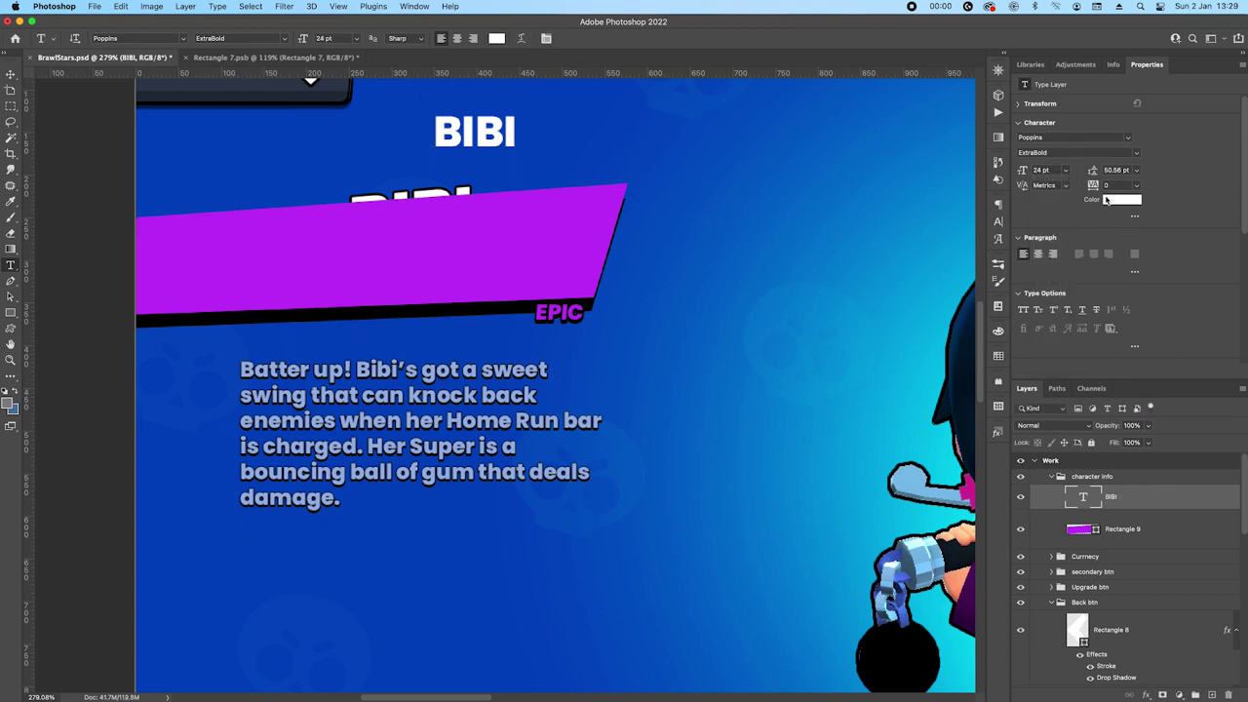
click(1065, 172)
click(1053, 327)
Paste the copied layer style onto the BIBI text and move it over the reference name on the purple banner
right_click(1177, 580)
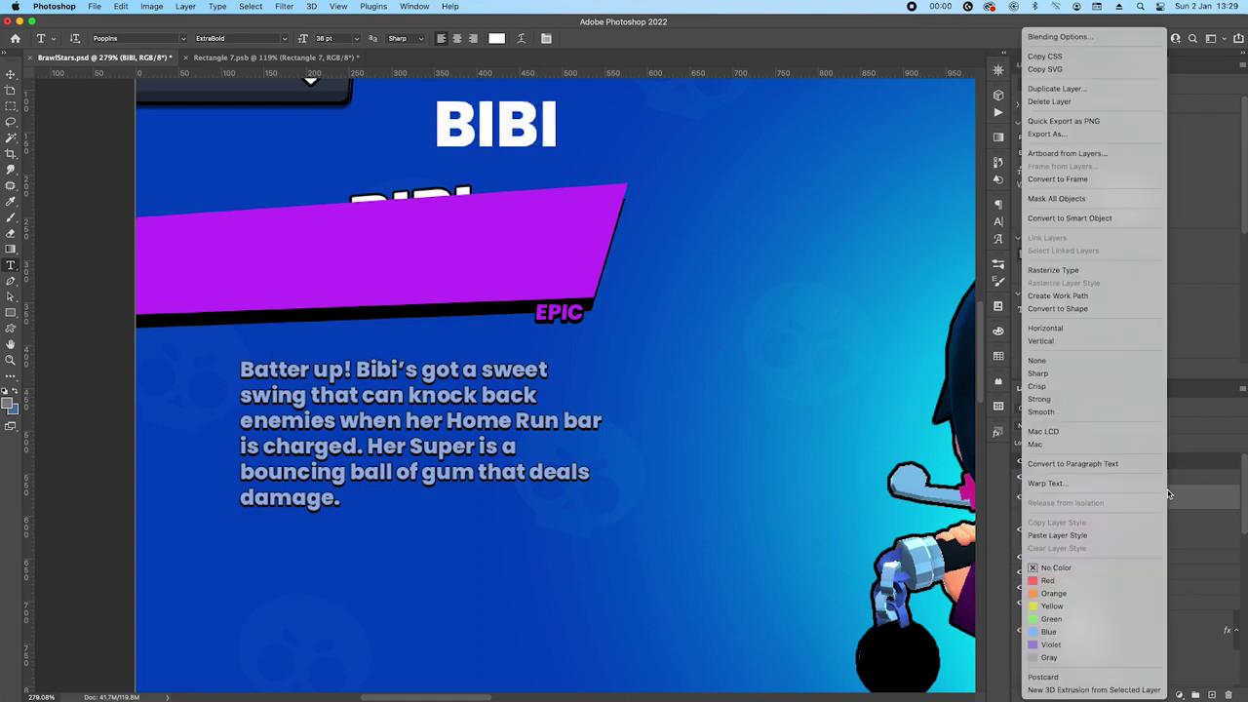
click(964, 447)
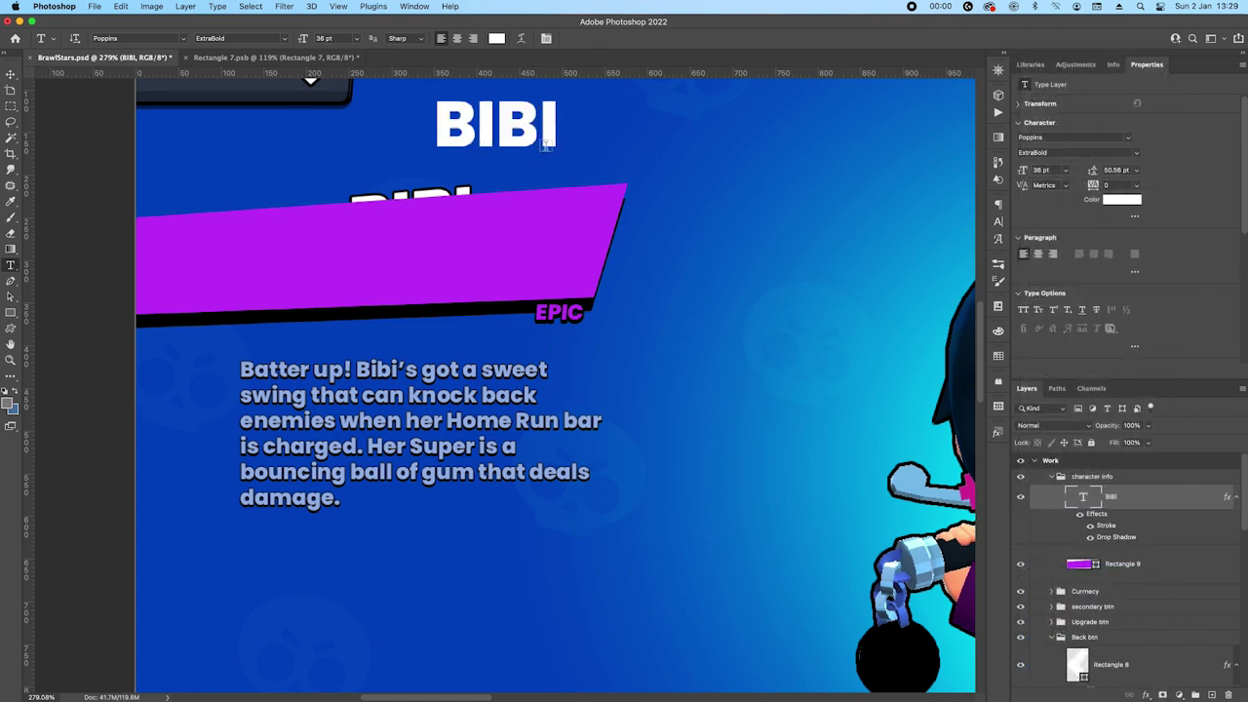
click(10, 75)
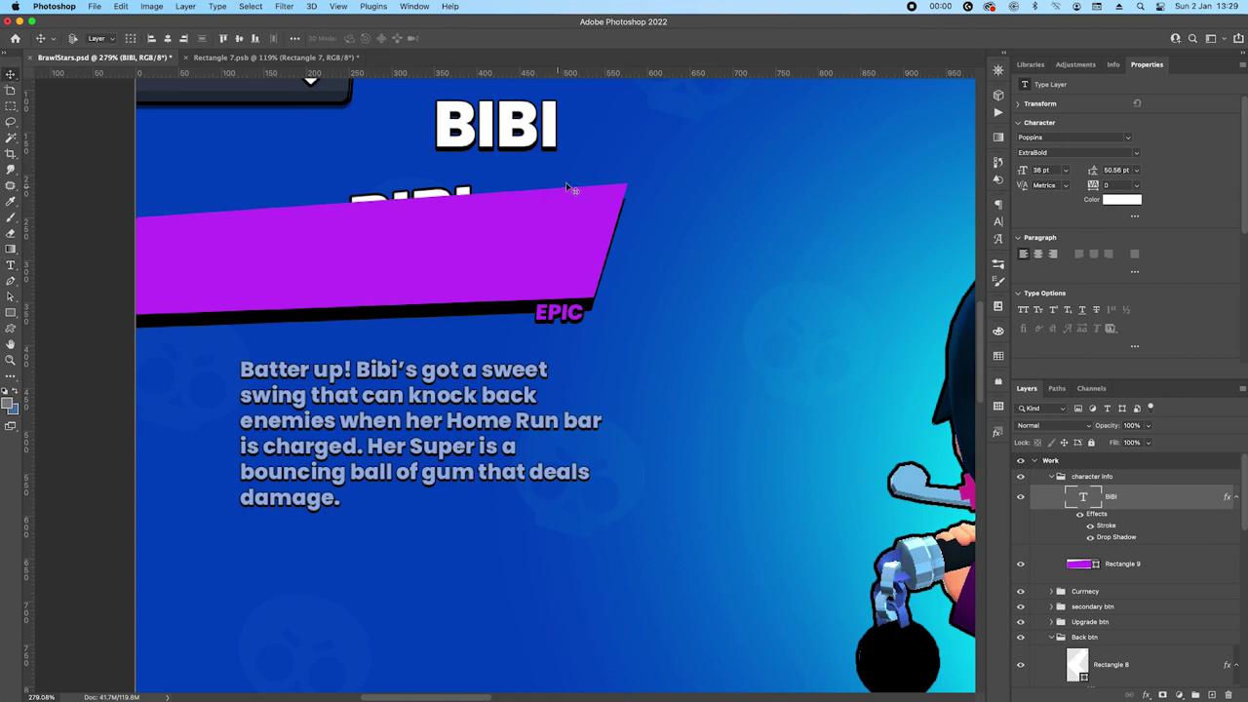
drag(528, 148, 434, 223)
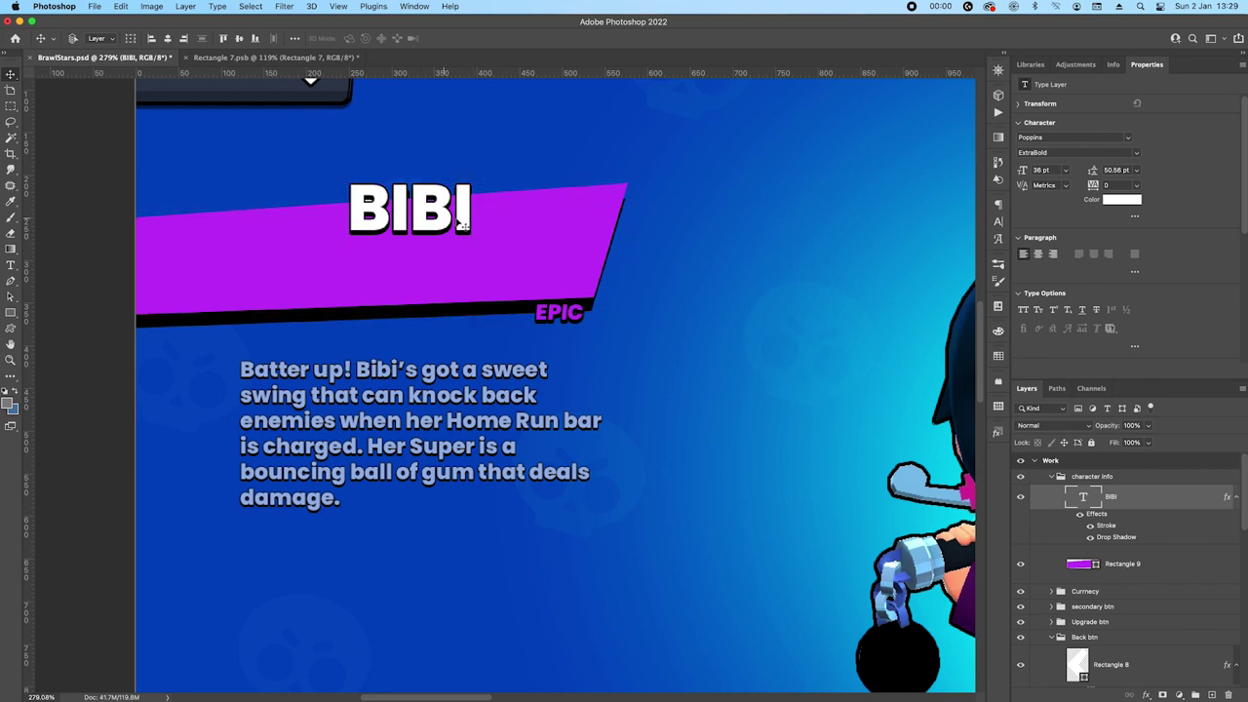
Transform the BIBI text with a vertical skew of -5 degrees to follow the banner's slant
key(super+t)
right_click(455, 215)
click(477, 267)
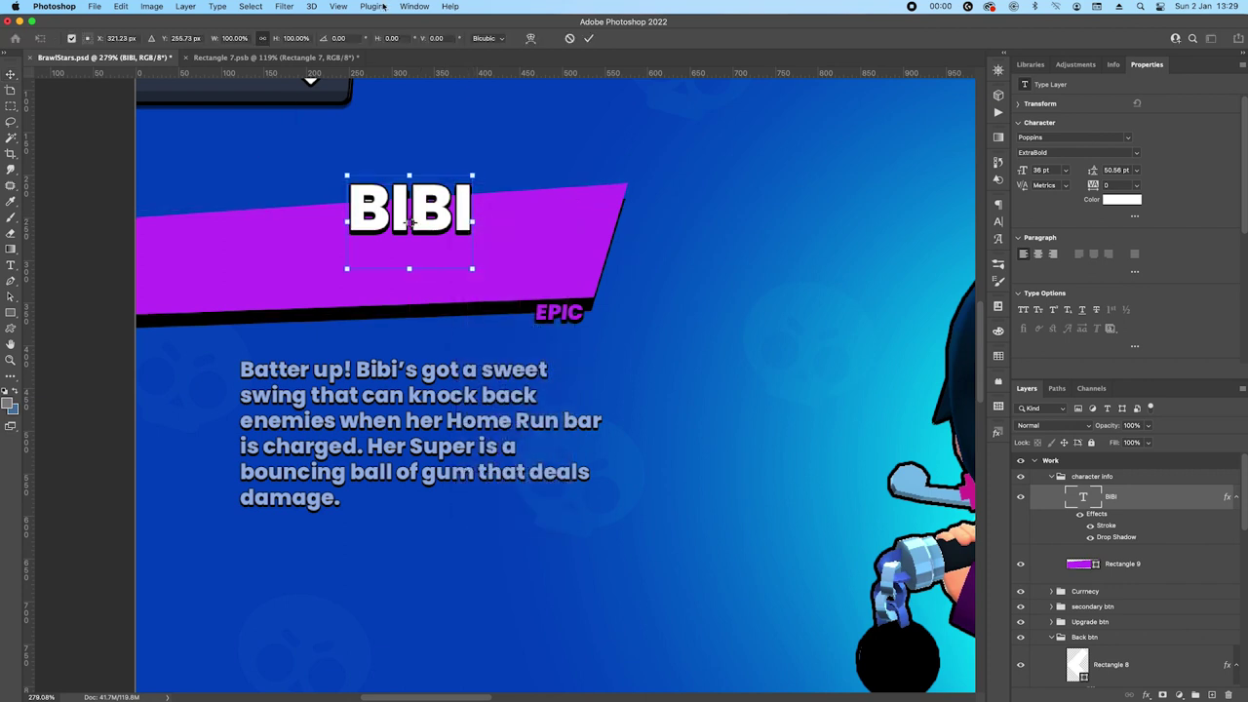
click(437, 38)
text(5)
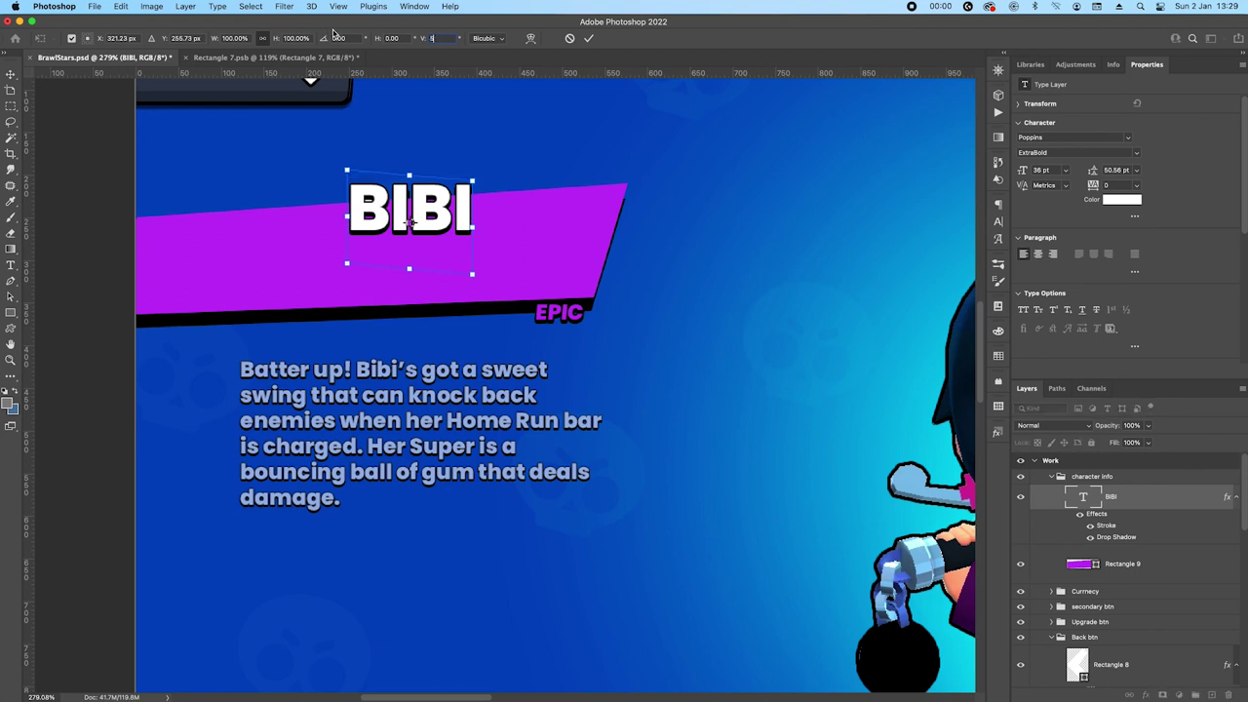
text(-5)
key(Return)
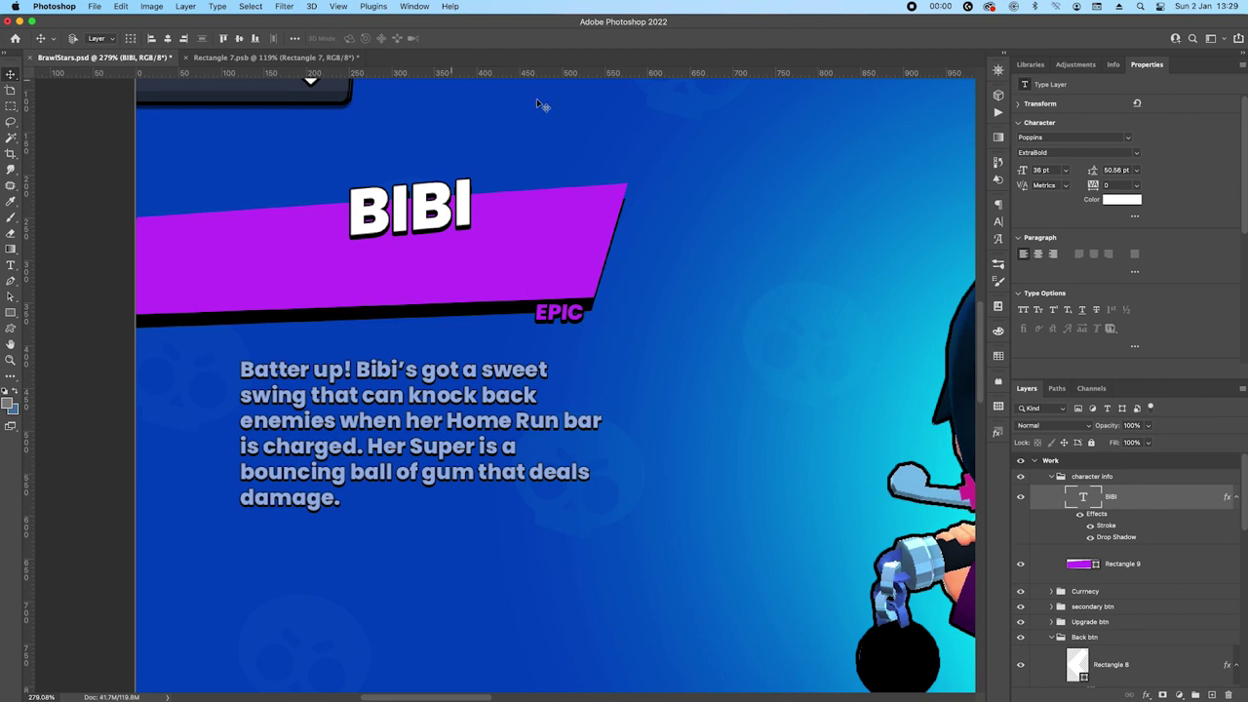
Duplicate the BIBI text directly below itself as a 14 pt line reading "BATTER"
drag(437, 226, 435, 275)
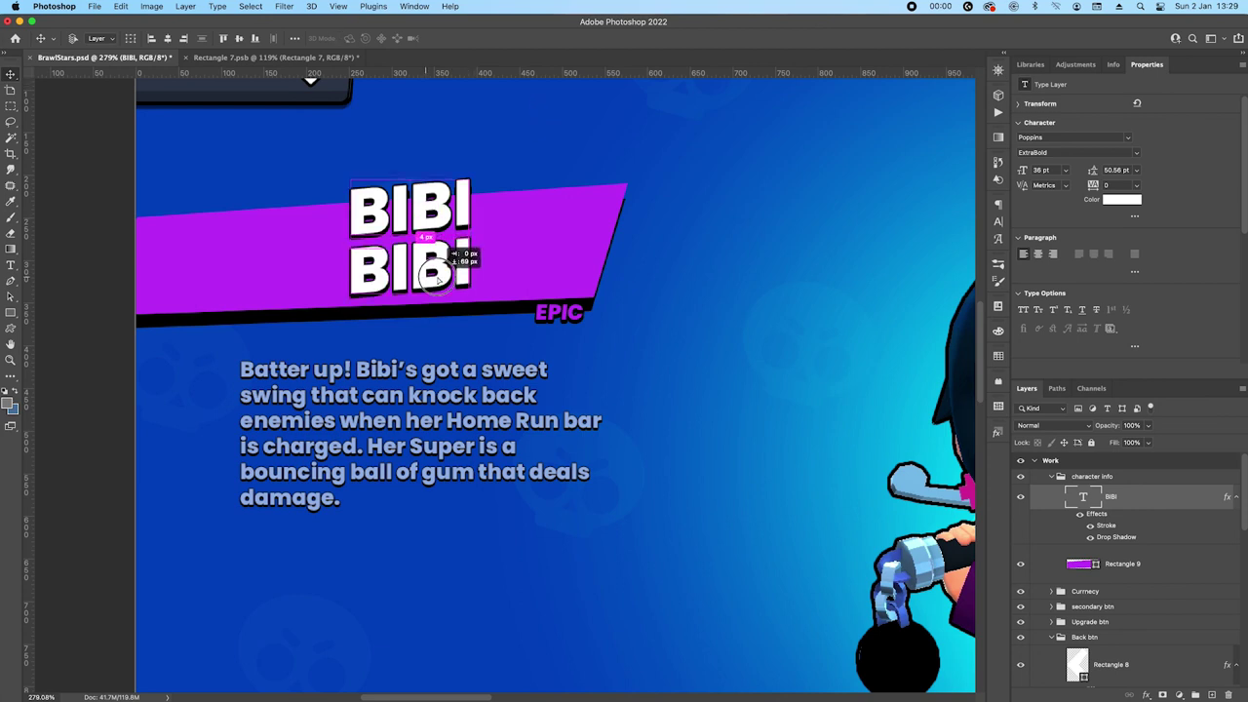
double_click(439, 270)
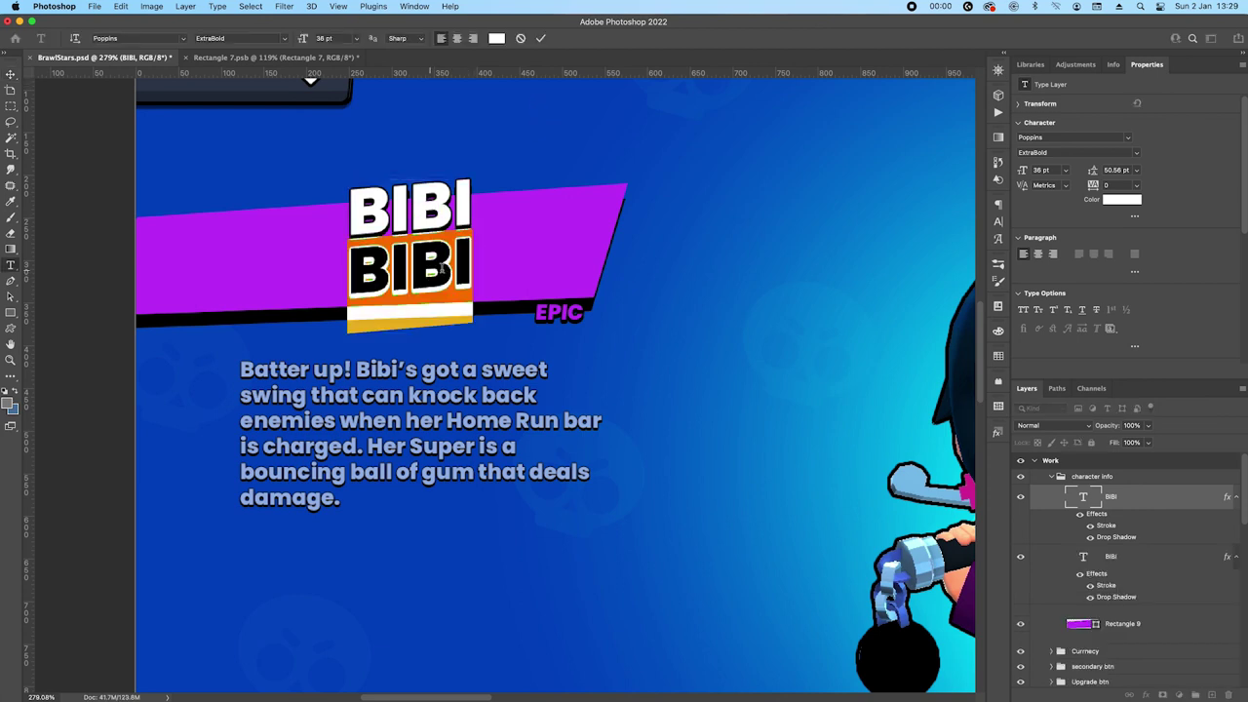
text(BA)
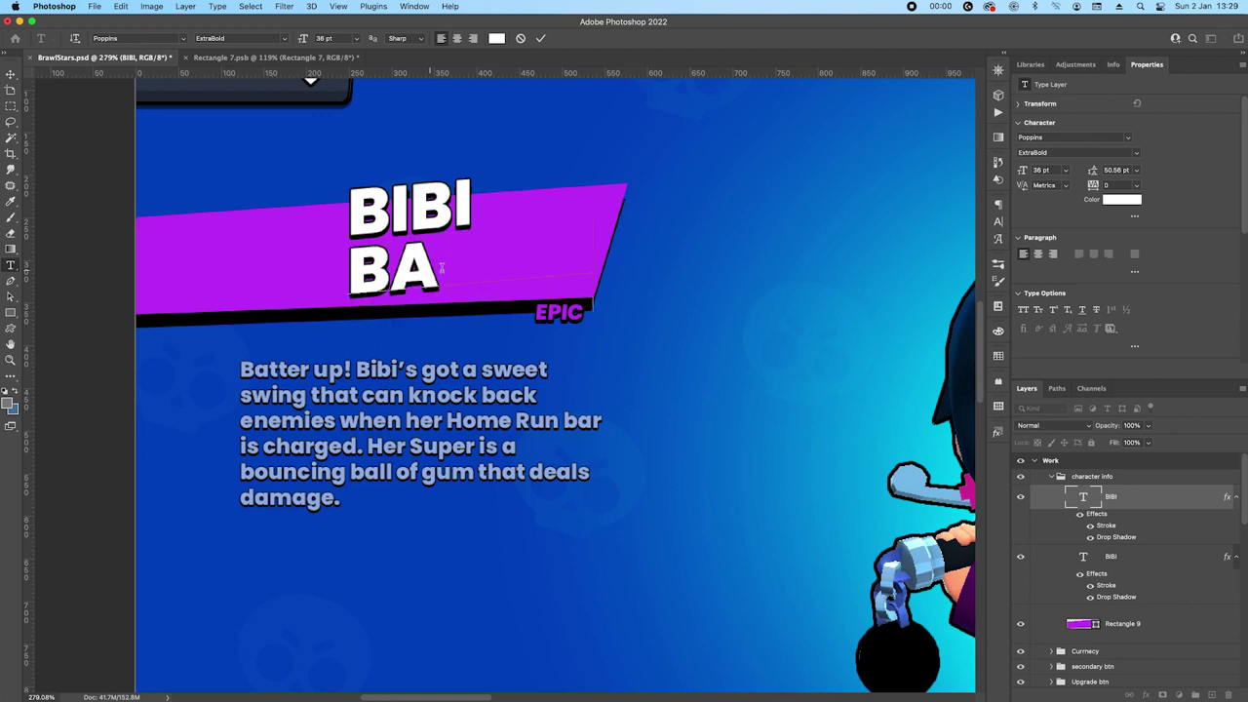
text(TTER)
key(Escape)
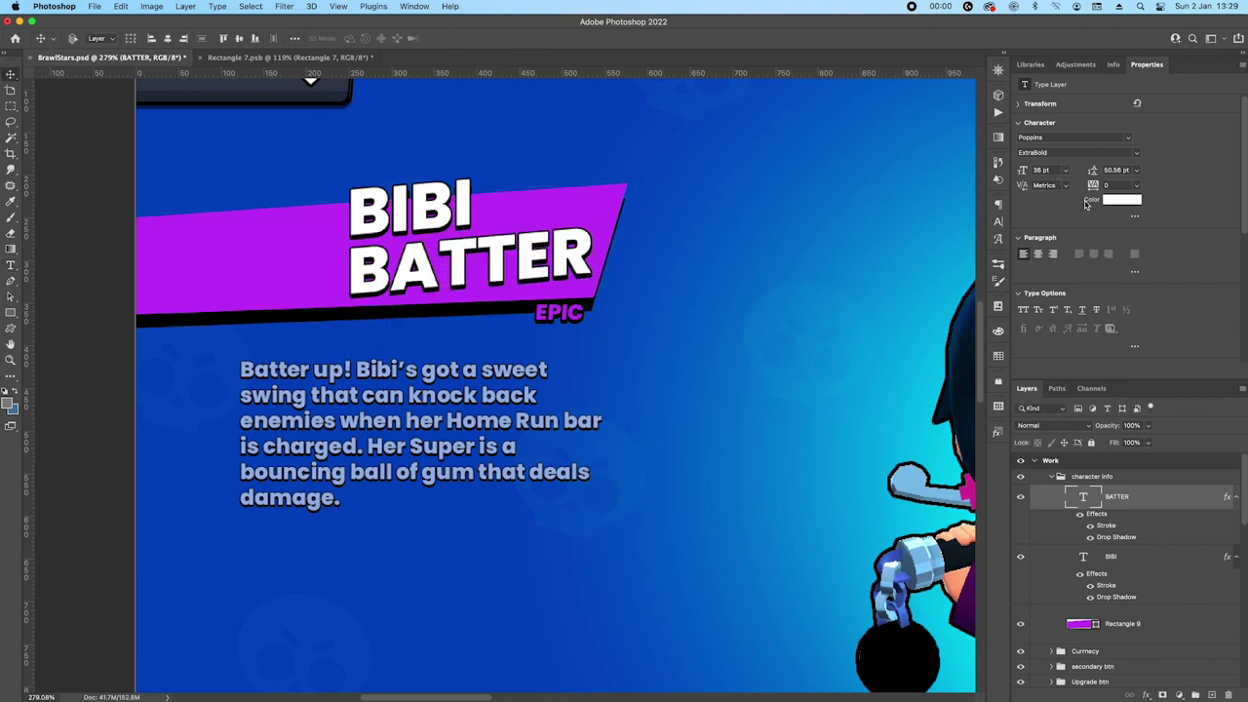
click(1065, 169)
click(1051, 265)
Duplicate the BATTER text onto the banner's lower edge and level the copy with a vertical skew of 5 degrees
drag(419, 279, 431, 317)
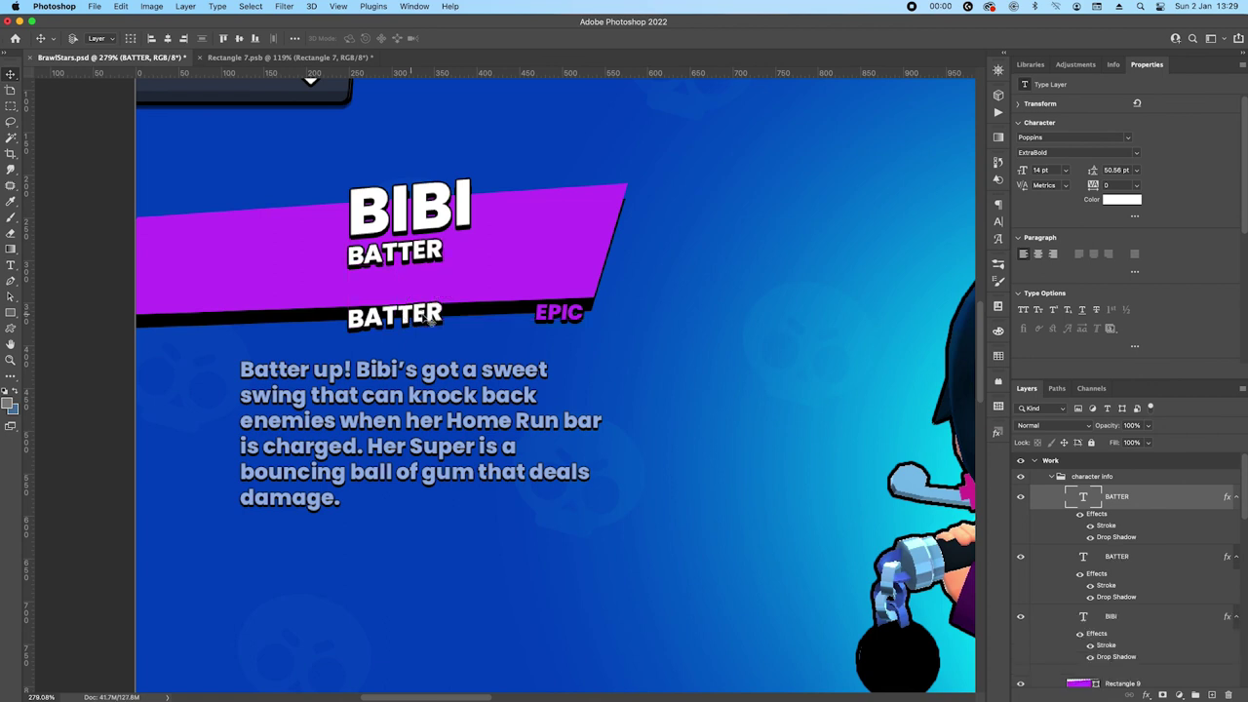
key(super+t)
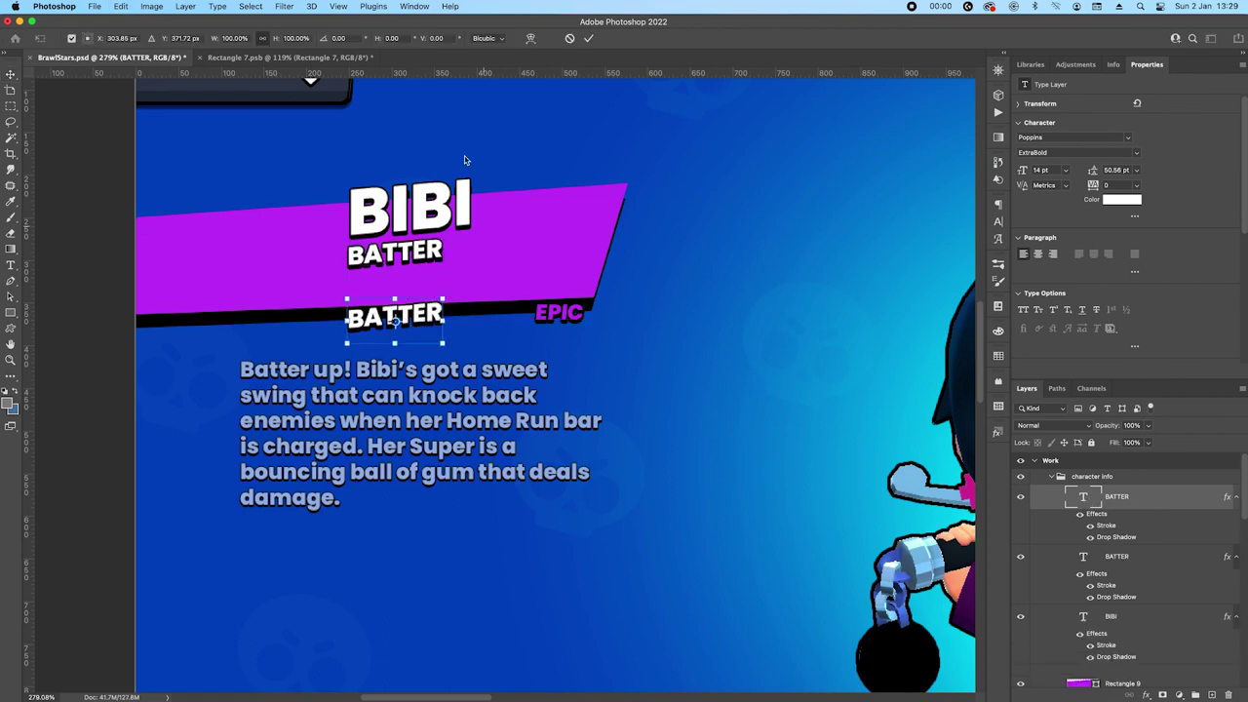
click(435, 38)
text(5)
key(Return)
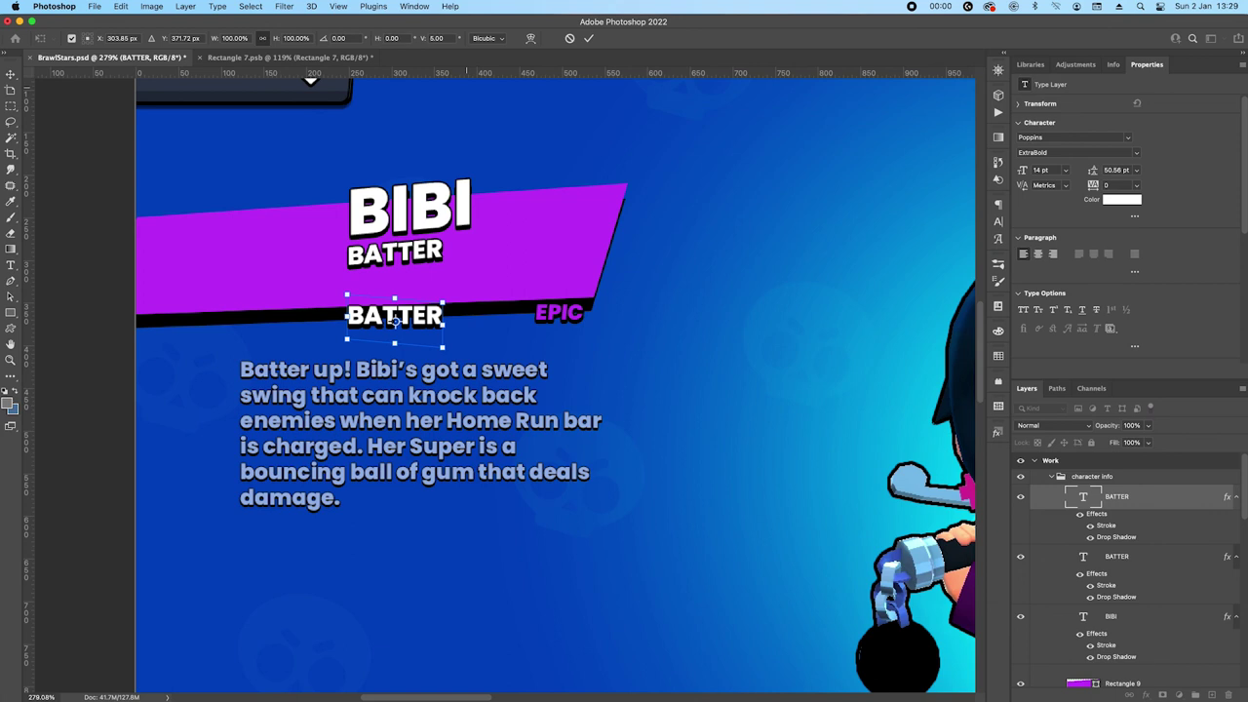
key(Return)
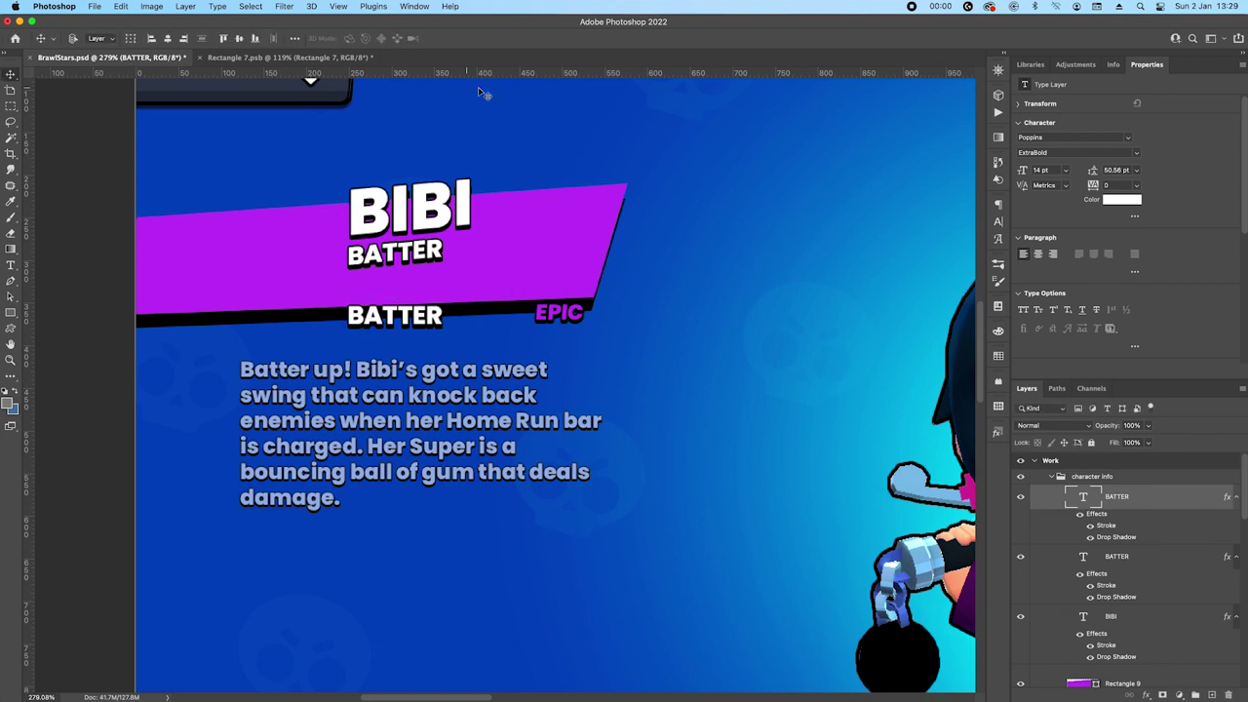
Color the lower BATTER copy with the banner's purple b500f4 and change its text to "EPIC"
click(1122, 200)
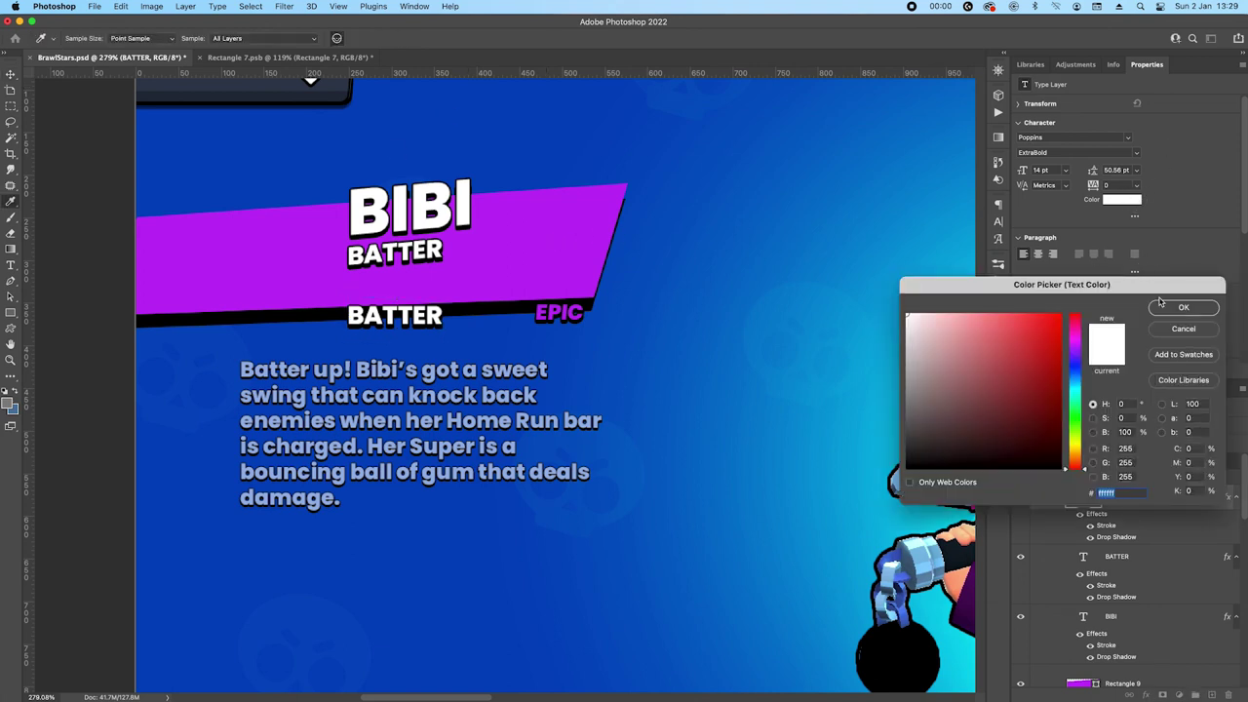
click(575, 276)
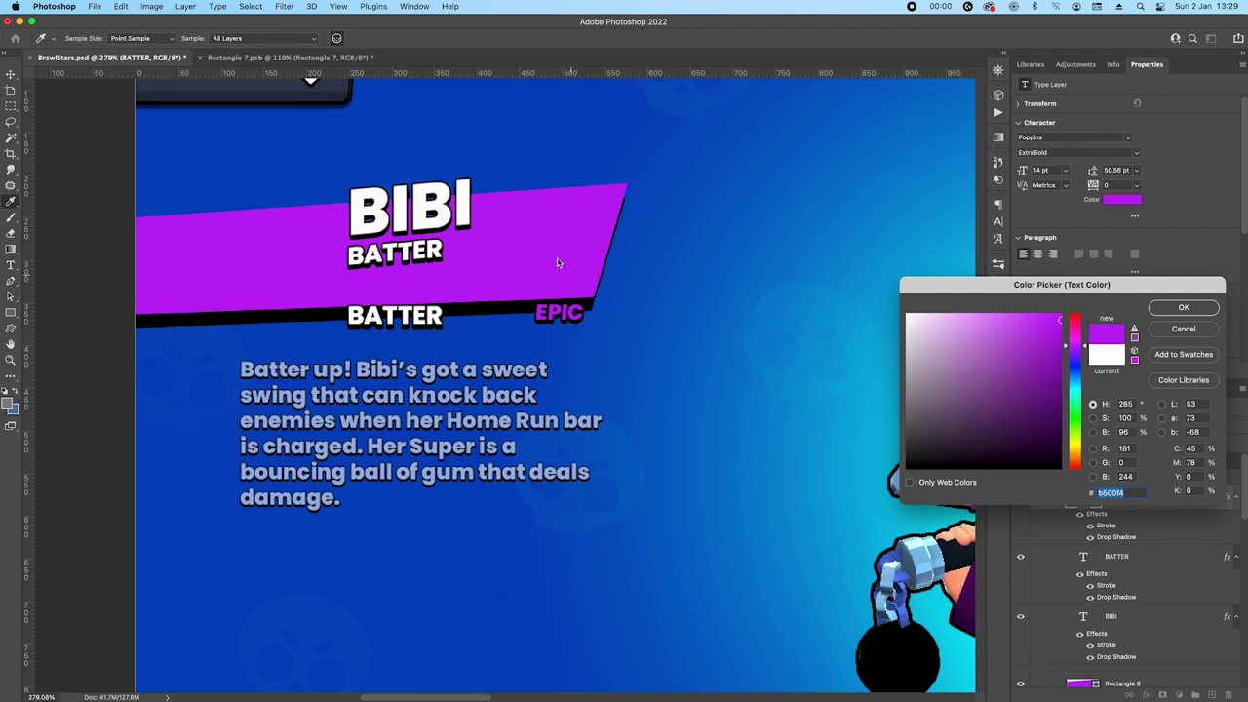
click(1171, 310)
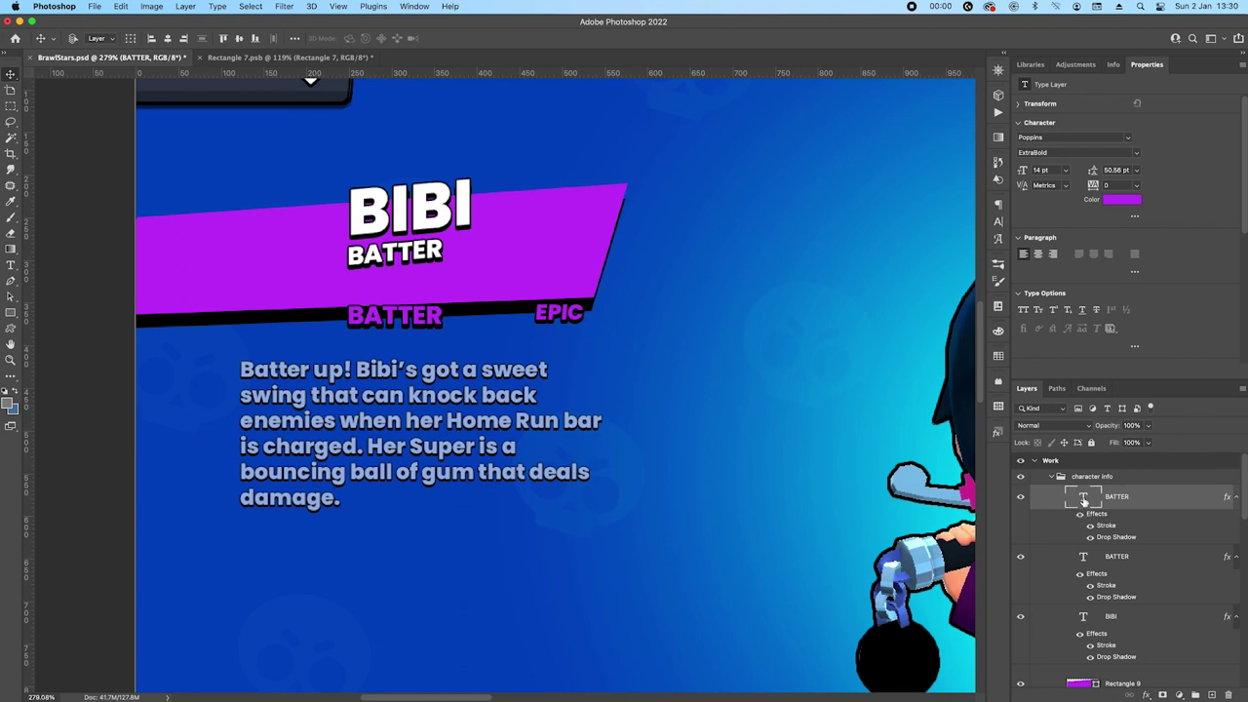
double_click(1084, 500)
text(EPIC)
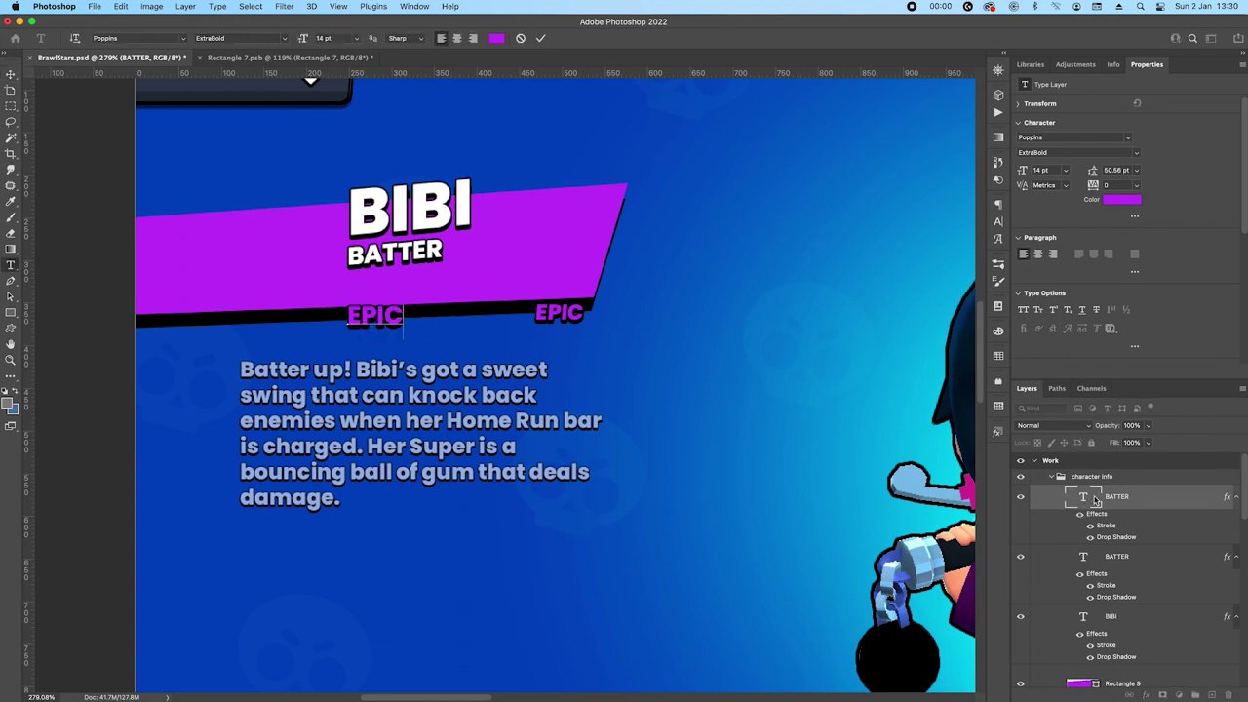
key(Escape)
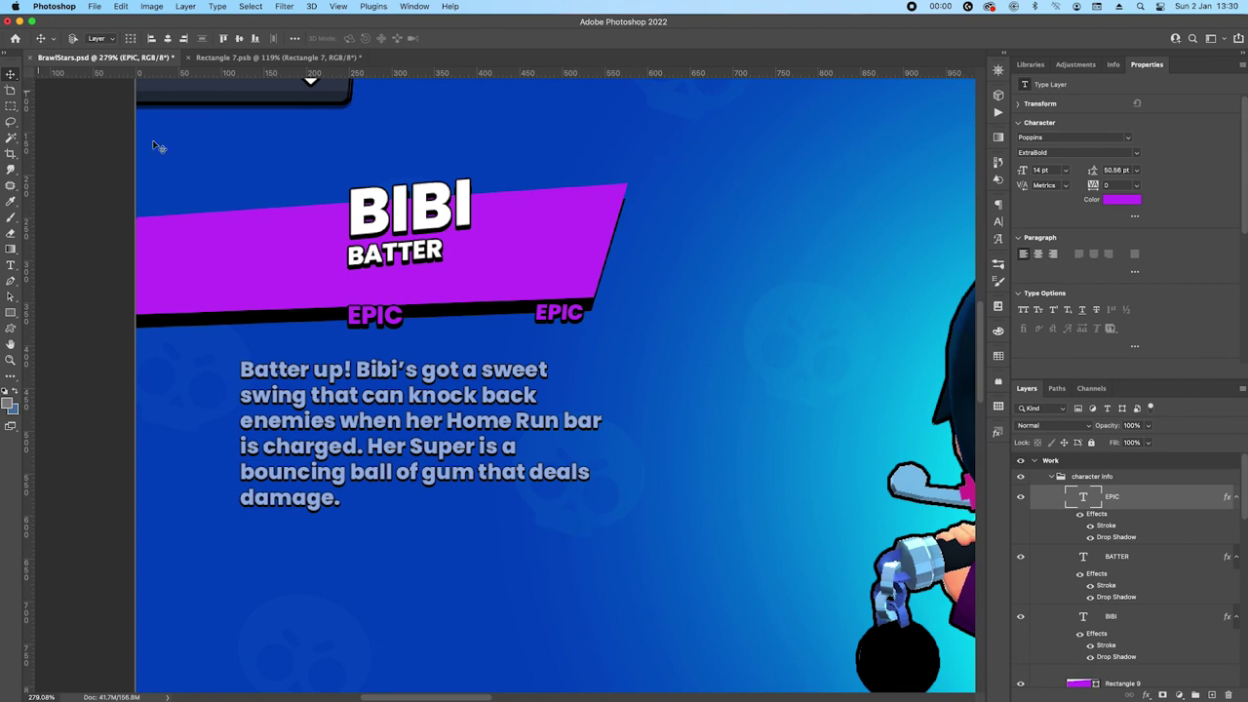
Move the new EPIC text beside the reference EPIC label and skew it horizontally by -5 degrees
drag(402, 319, 526, 321)
key(super+t)
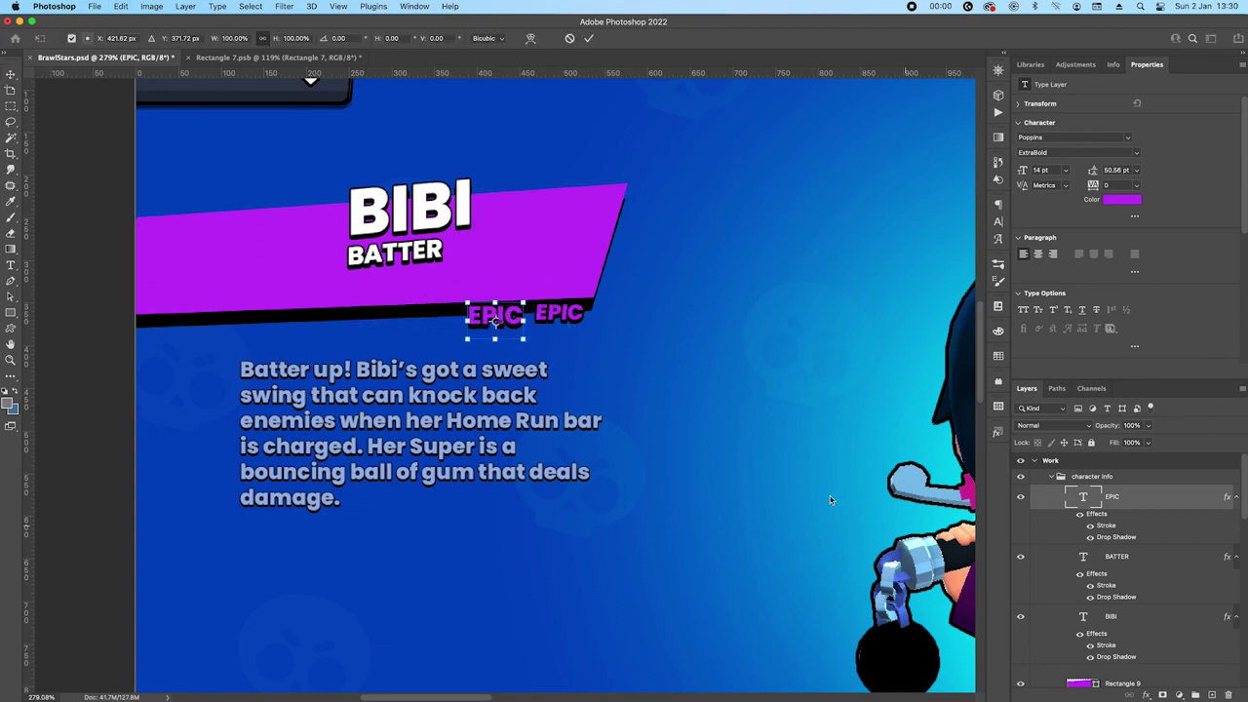
click(393, 38)
text(-8)
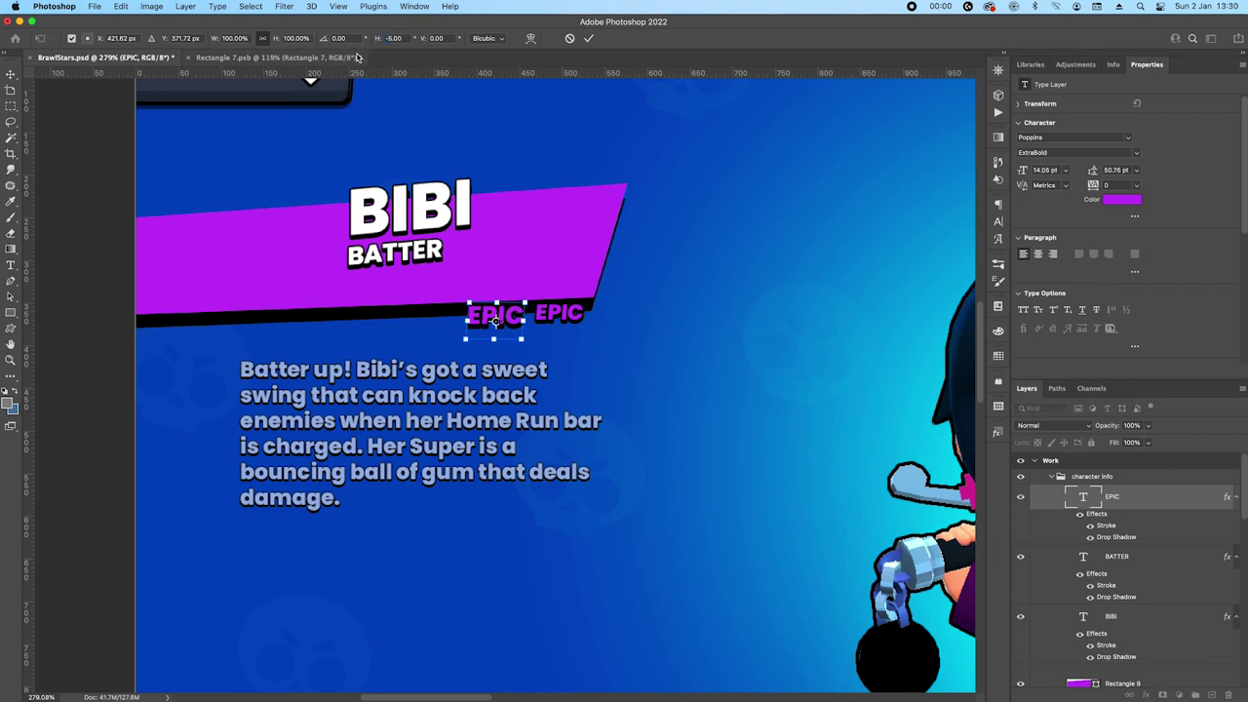
key(Return)
Set the EPIC text's font size to 12 pt and nudge it exactly over the reference EPIC label
click(1057, 171)
text(12)
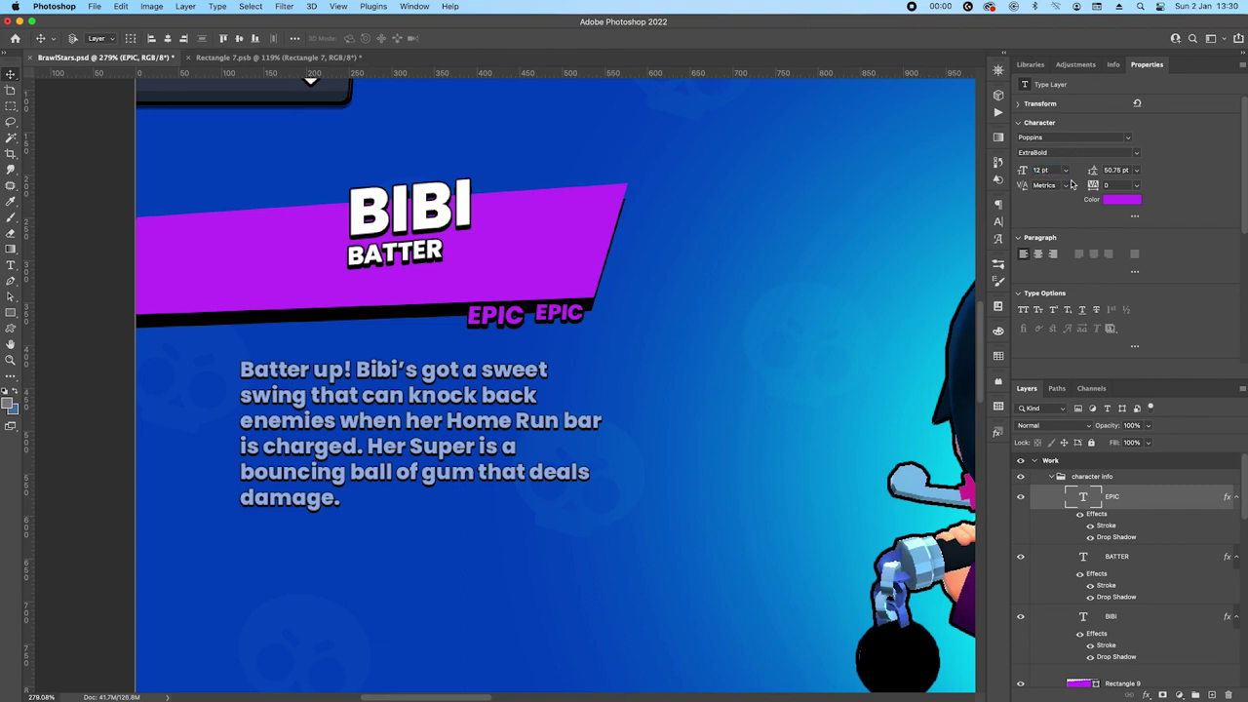
key(Right)
key(Right)
key(Right)
key(Right)
key(Right)
key(Right)
key(Right)
key(Right)
key(Right)
key(Right)
key(Right)
key(Right)
key(Right)
key(Right)
key(Right)
key(Right)
key(Right)
key(Right)
key(Right)
key(Right)
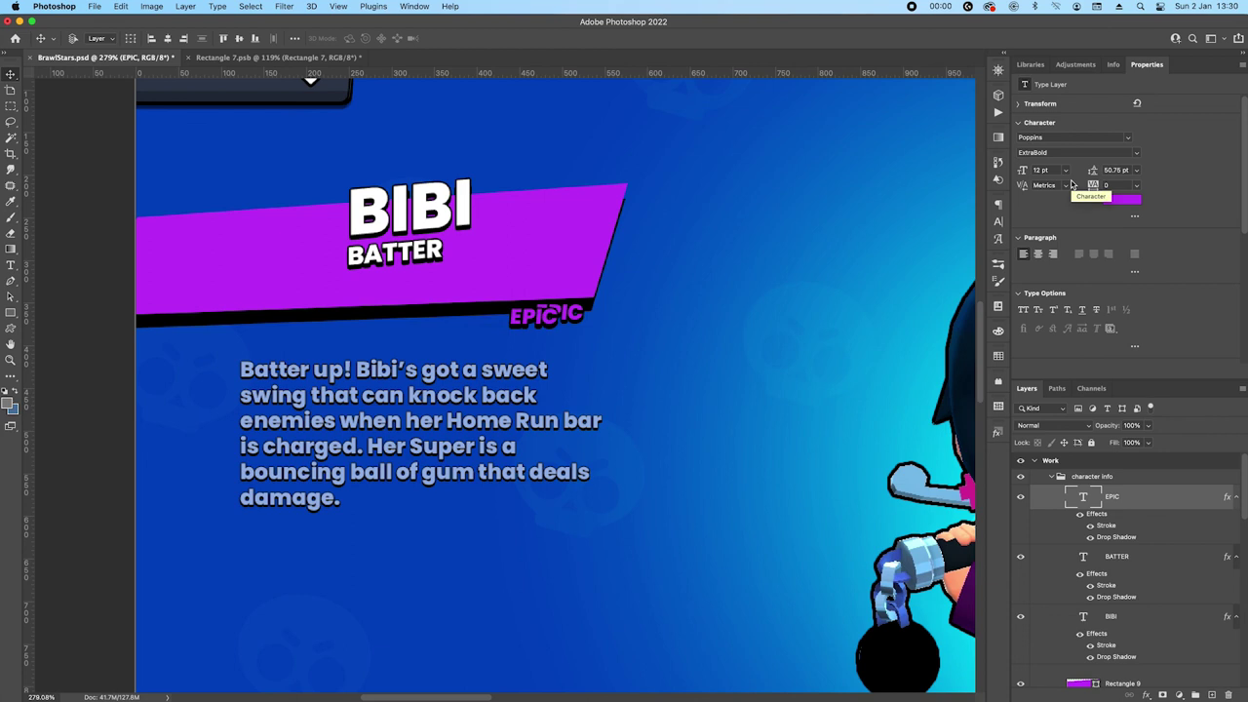
key(Right)
key(Right)
key(Right)
key(Down)
key(Down)
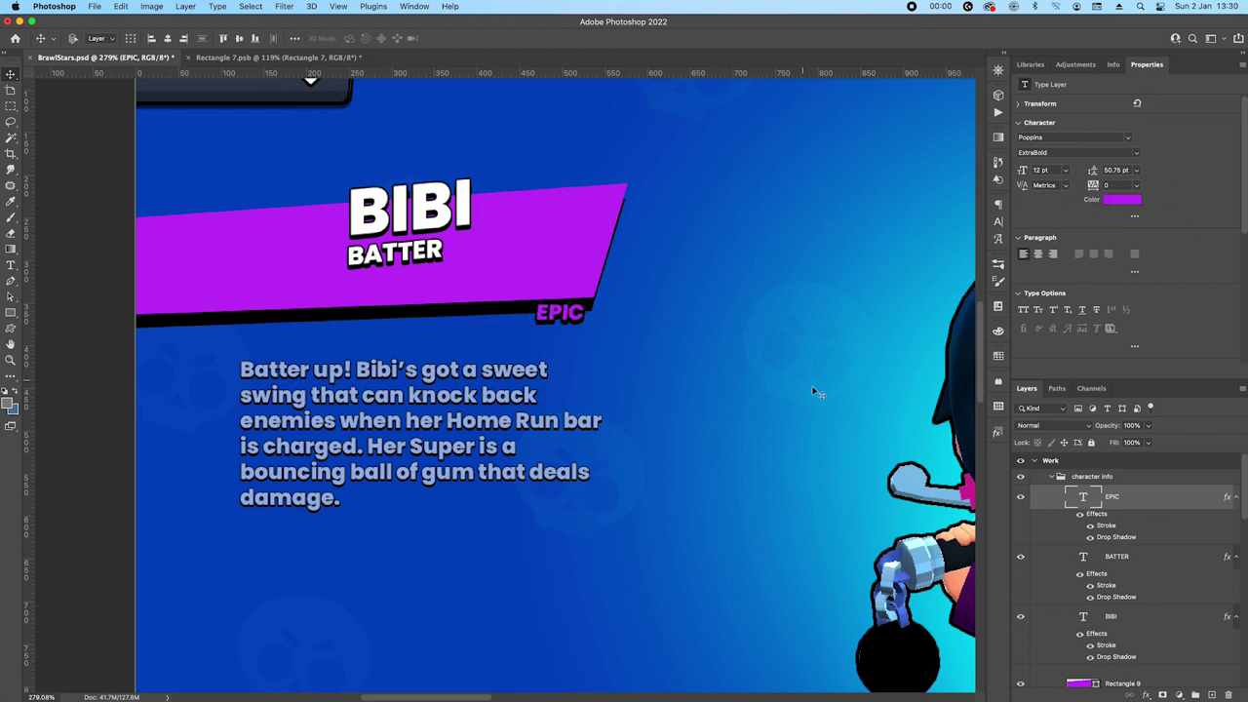
Collapse the character info and Back btn groups in the Work artboard
scroll(816, 384, down, 3)
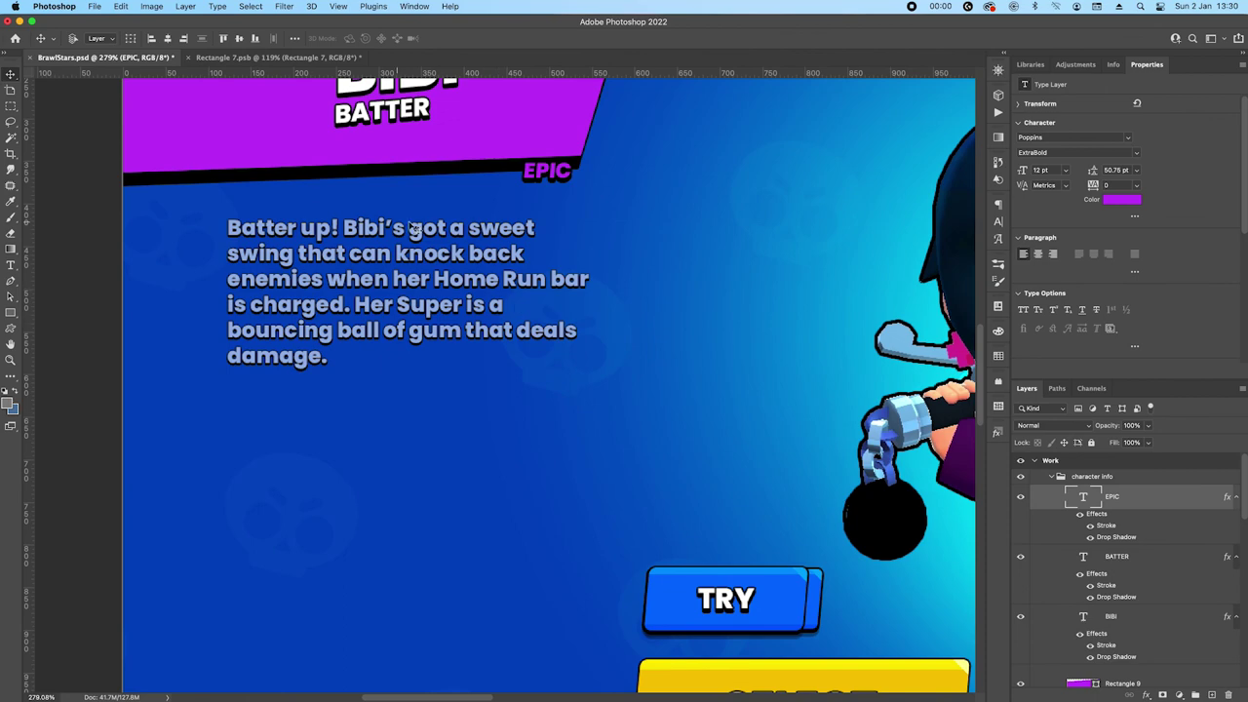
scroll(475, 259, down, 2)
scroll(455, 345, down, 5)
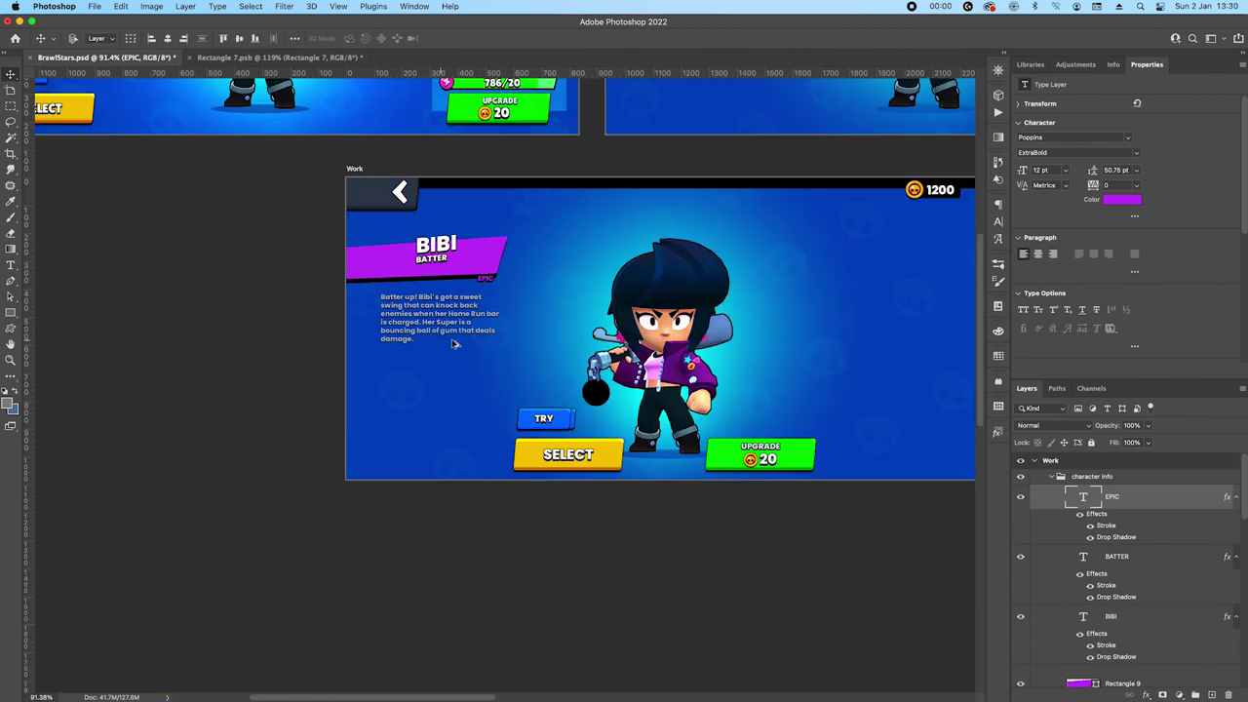
drag(911, 284, 761, 481)
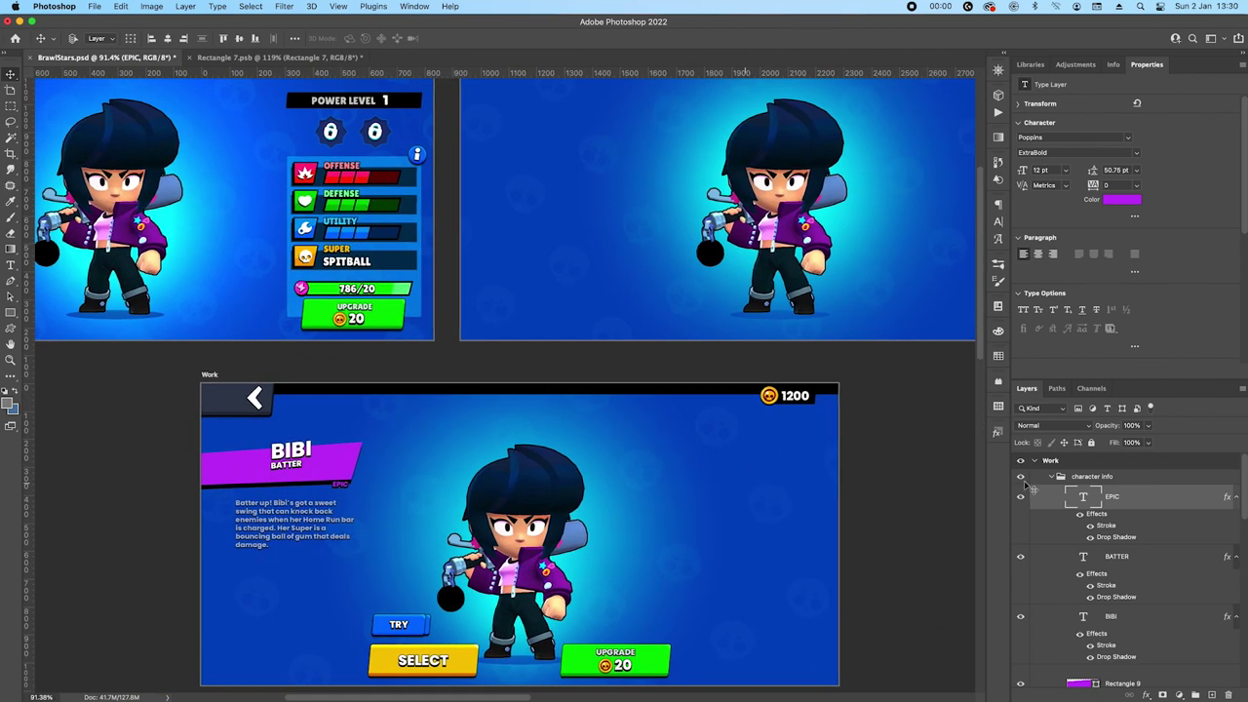
click(1050, 482)
scroll(682, 370, down, 5)
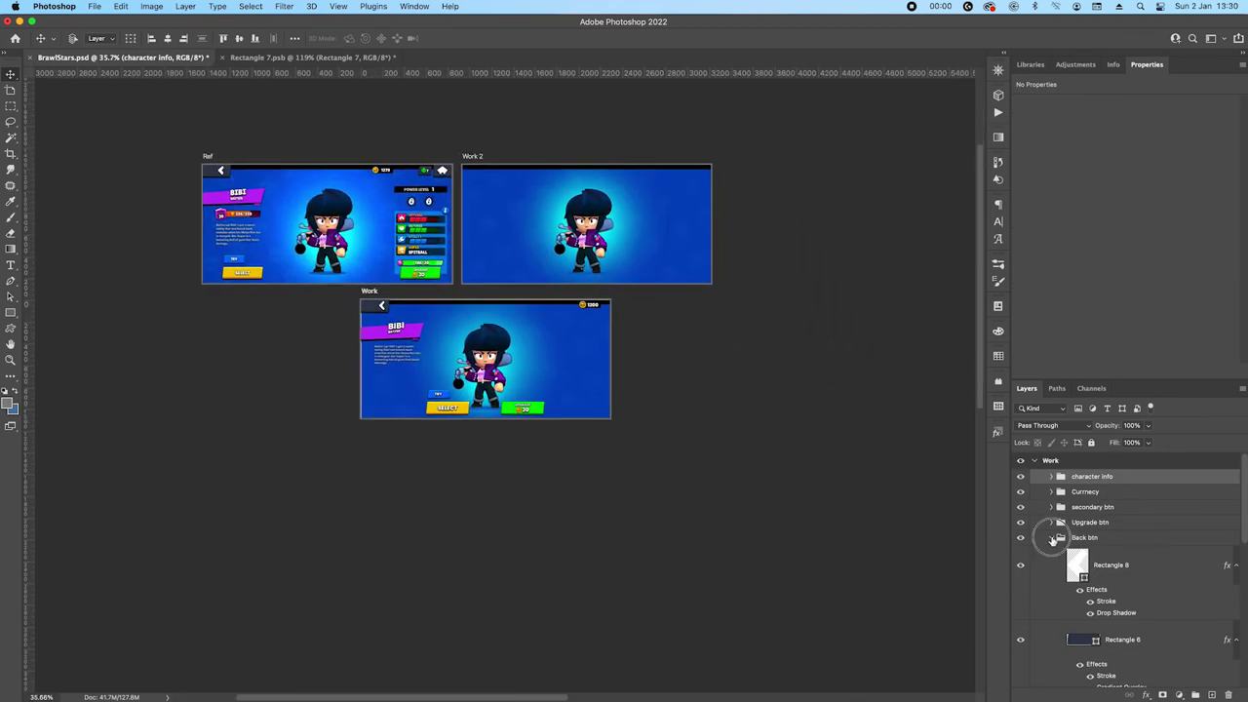
click(1051, 538)
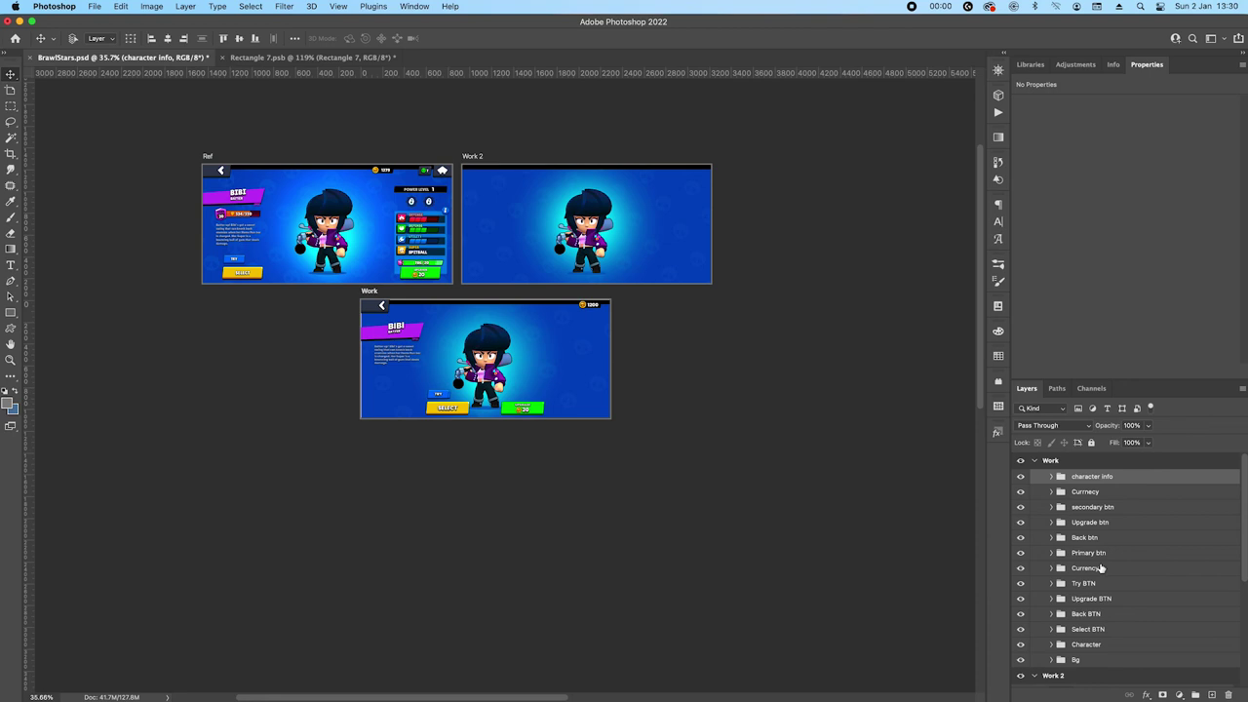
Copy the six groups from character info through Primary btn into the Work 2 artboard, then deselect them
click(1117, 554)
shift+click(1128, 481)
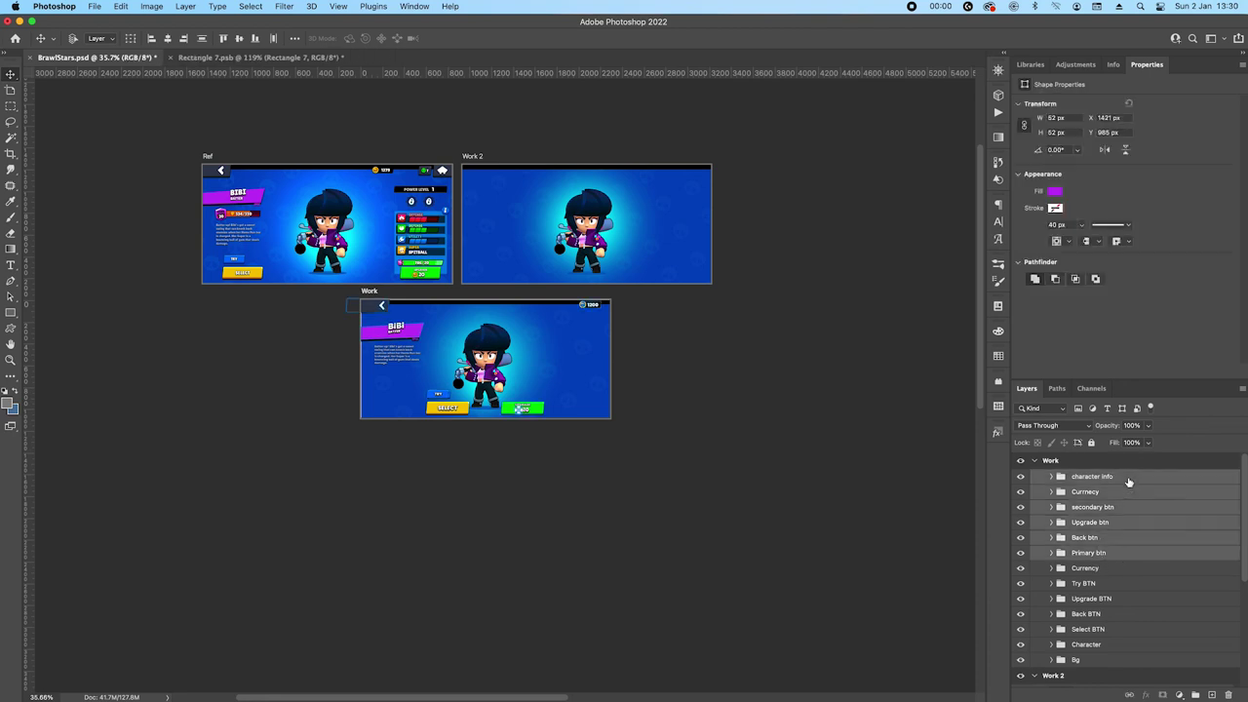
scroll(1129, 481, down, 2)
drag(1126, 475, 1129, 604)
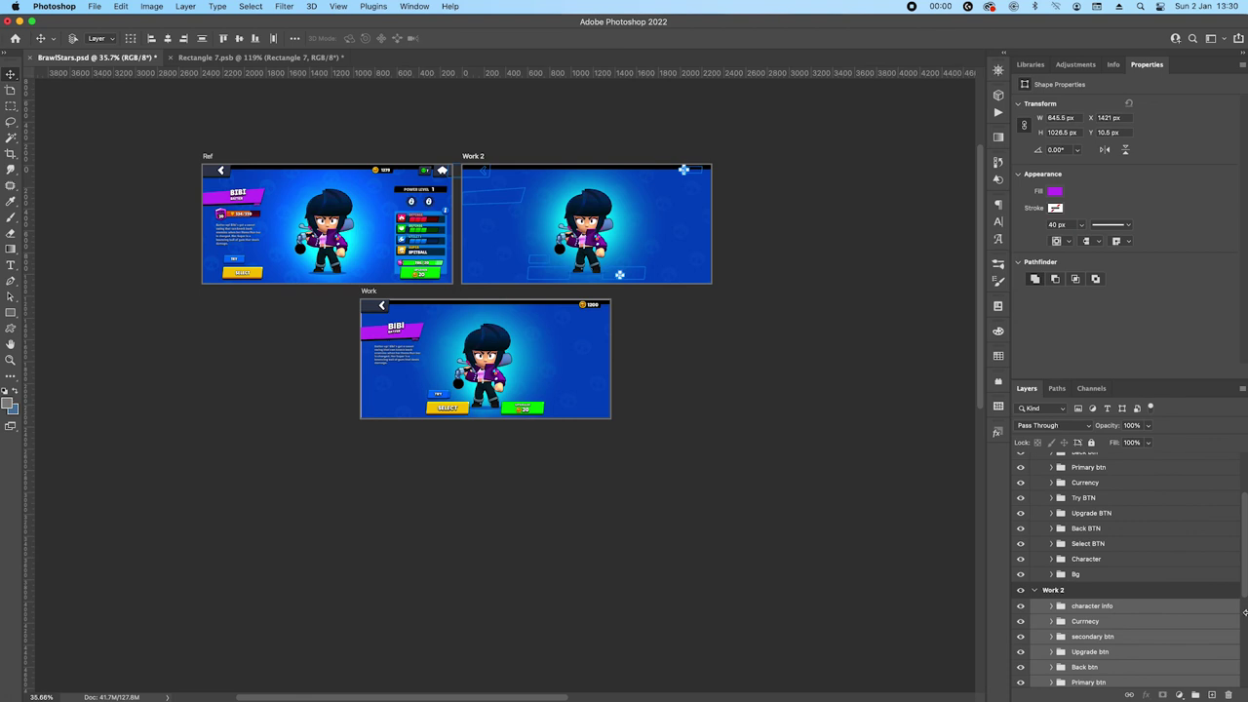
scroll(597, 181, up, 2)
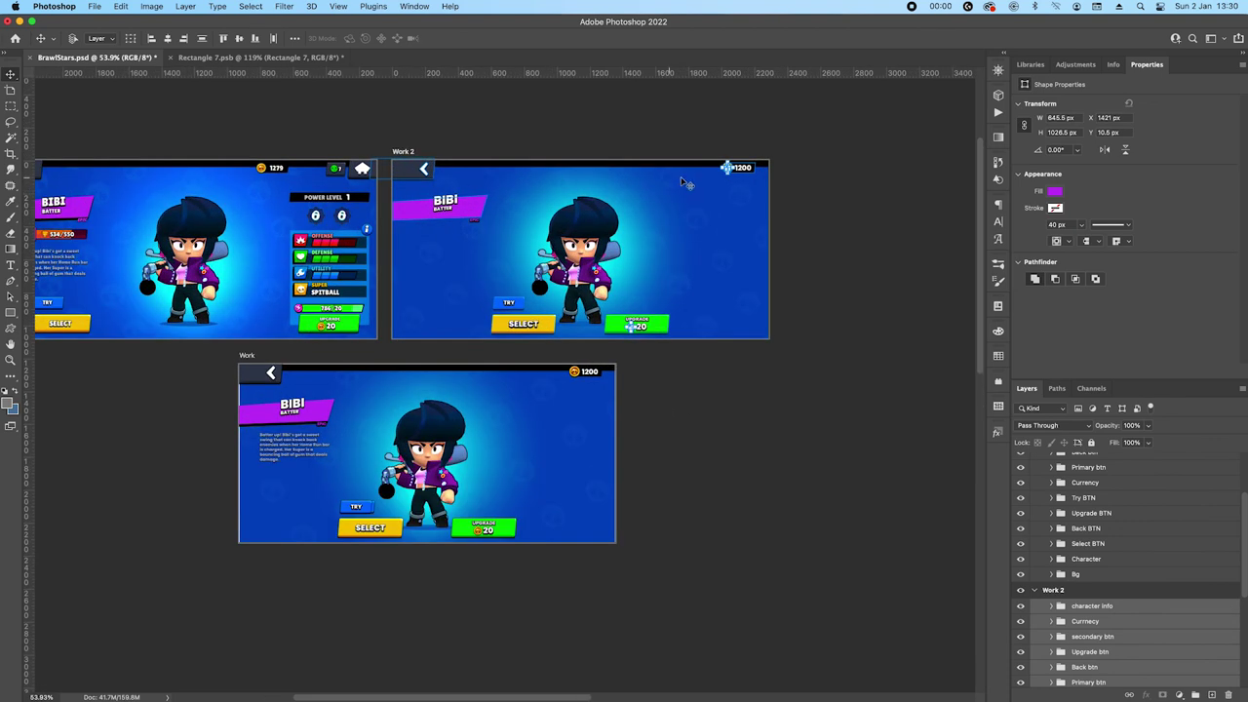
click(883, 253)
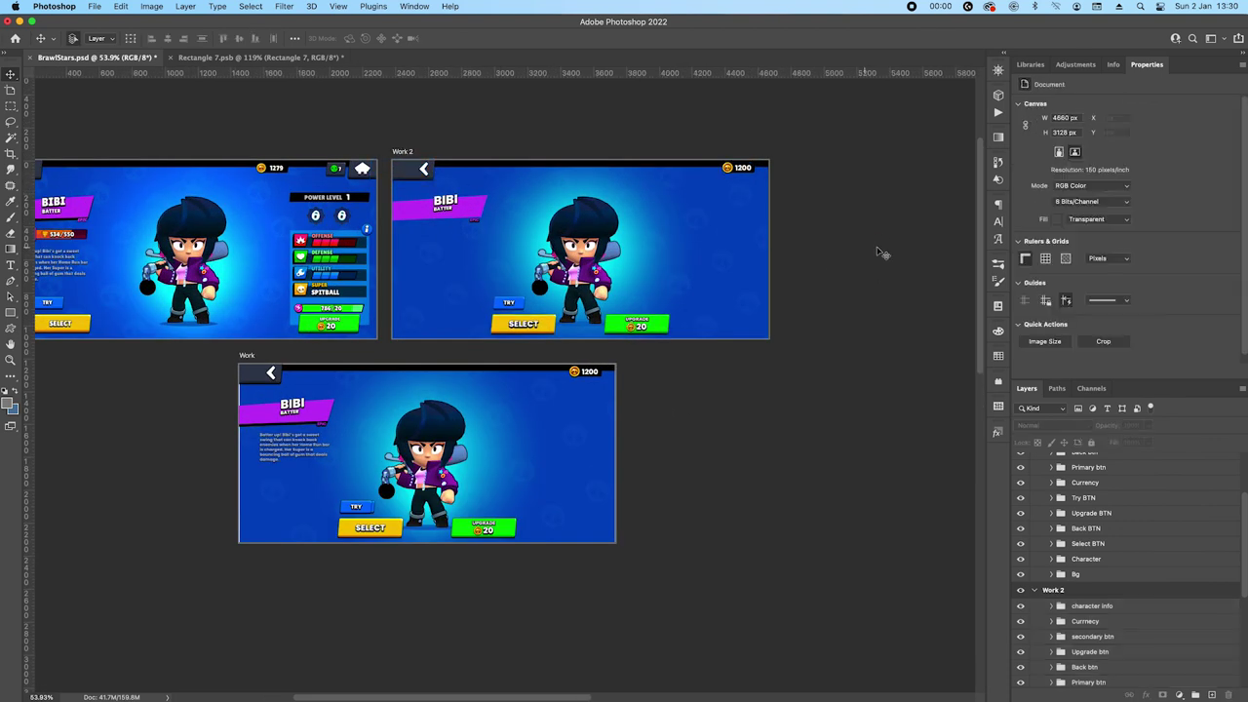
Copy the "Batter up!" description text layer from the Work artboard into the character info group of Work 2
click(288, 452)
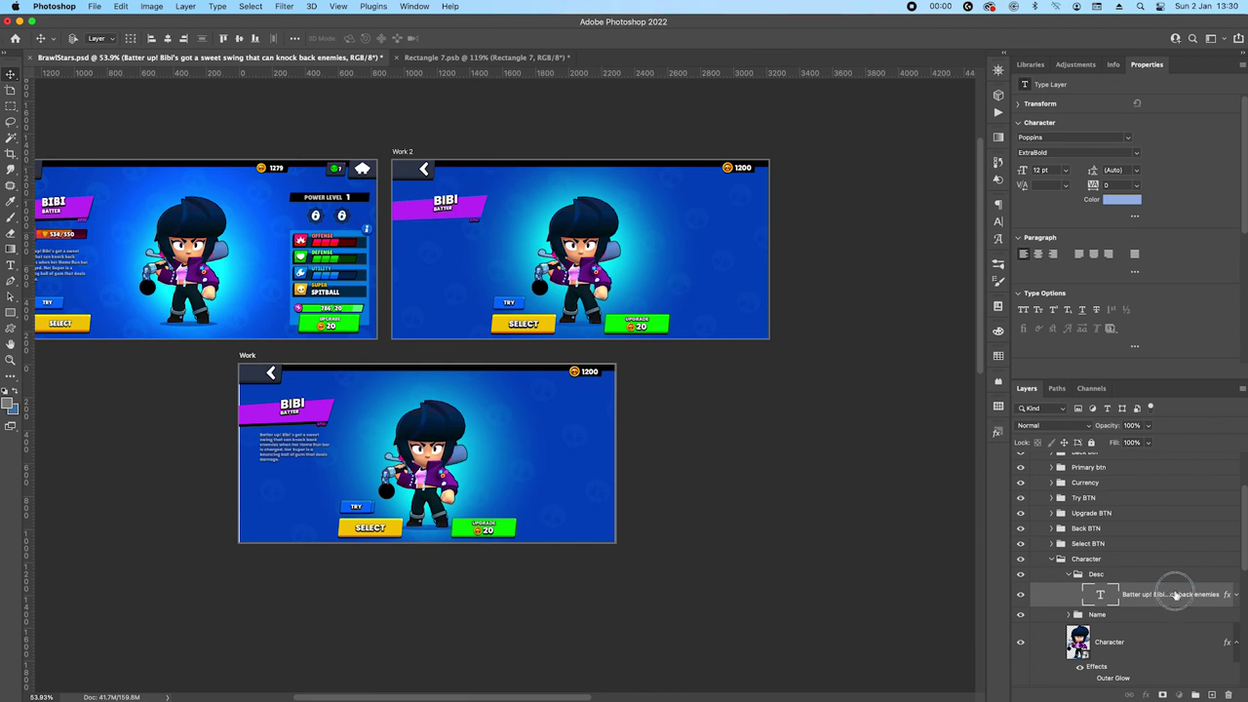
scroll(1141, 624, down, 1)
drag(1191, 695, 1143, 635)
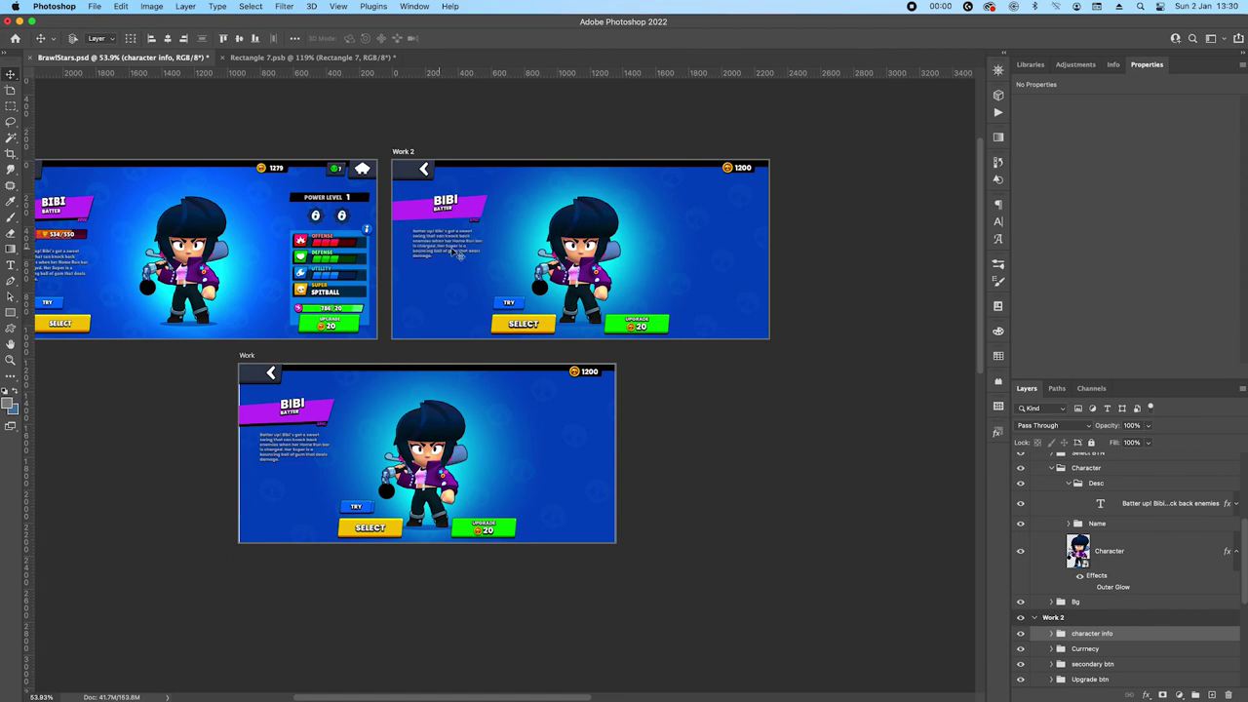
scroll(711, 269, left, 3)
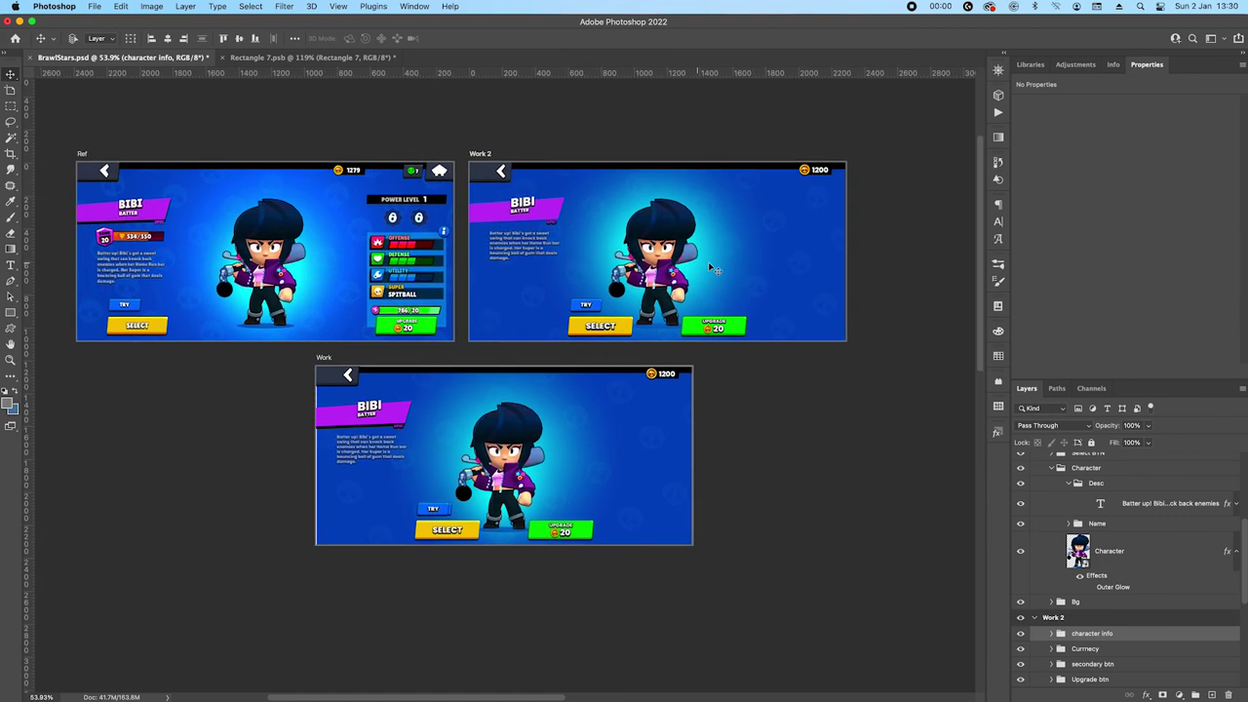